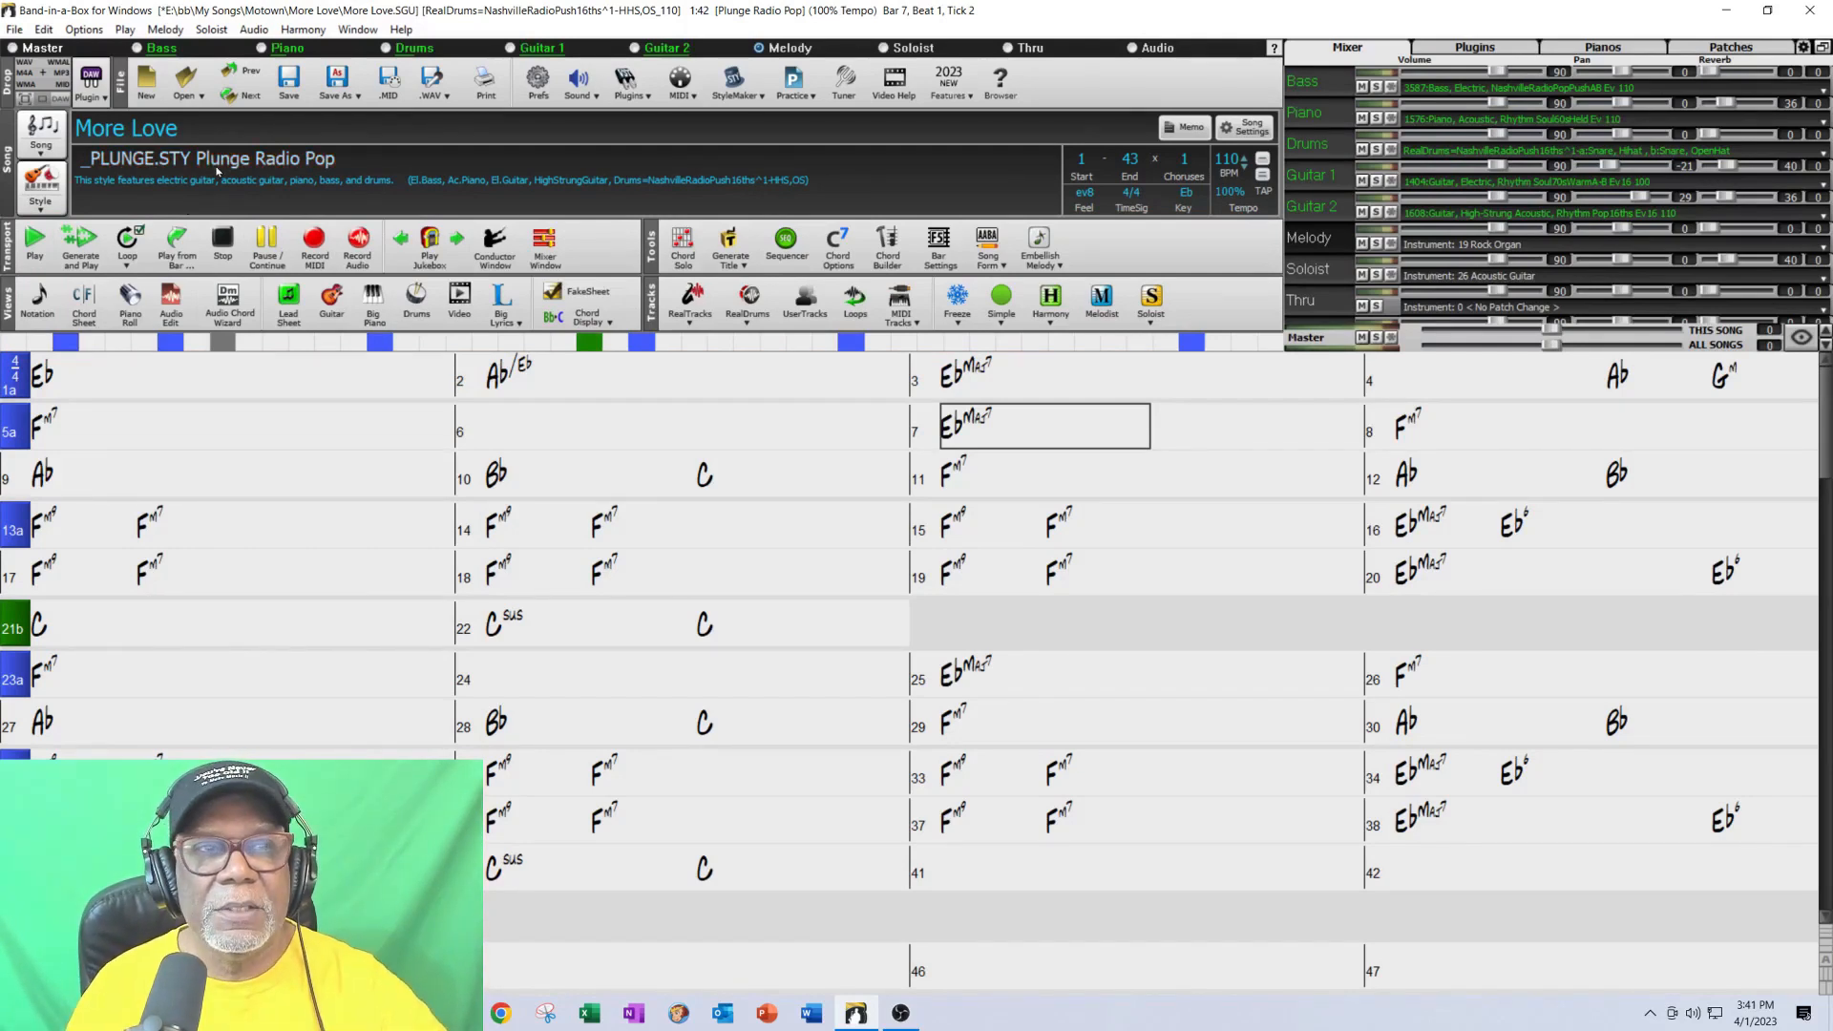
# - Compare the minimal and normal screen modes by switching between them twice, finishing in normal mode
pyautogui.click(23, 100)
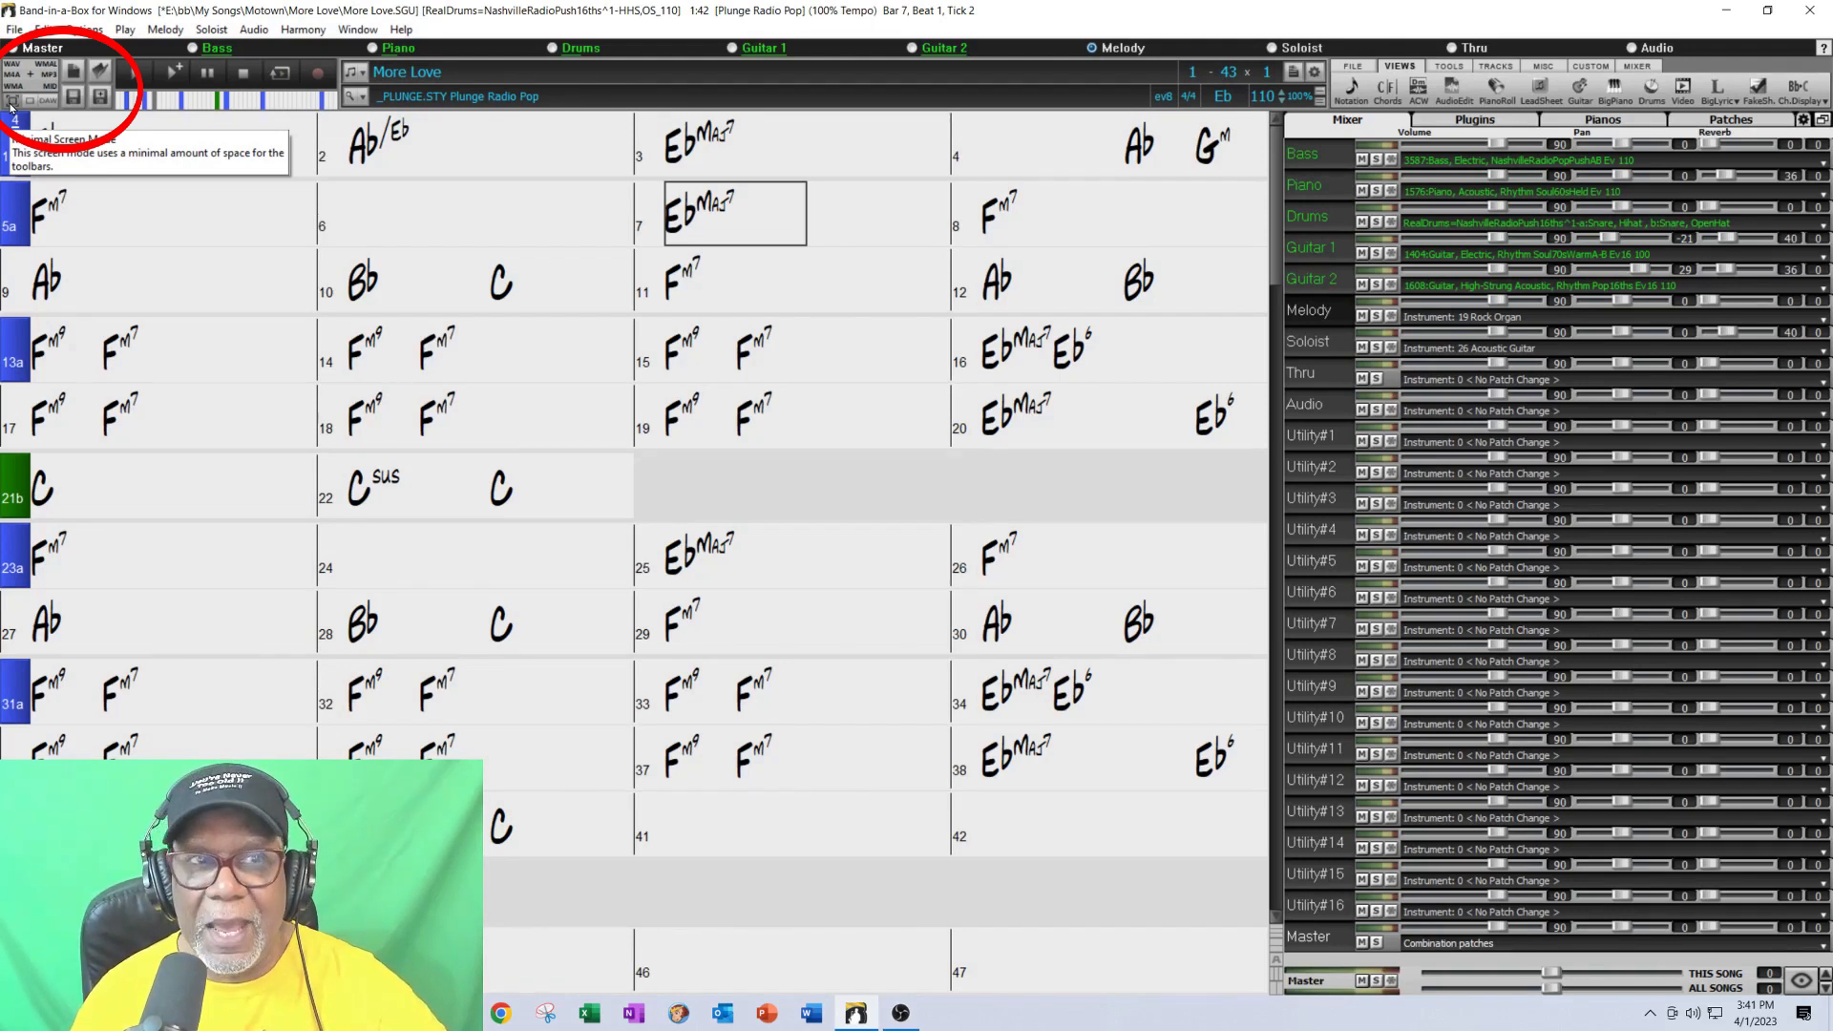
pyautogui.click(32, 104)
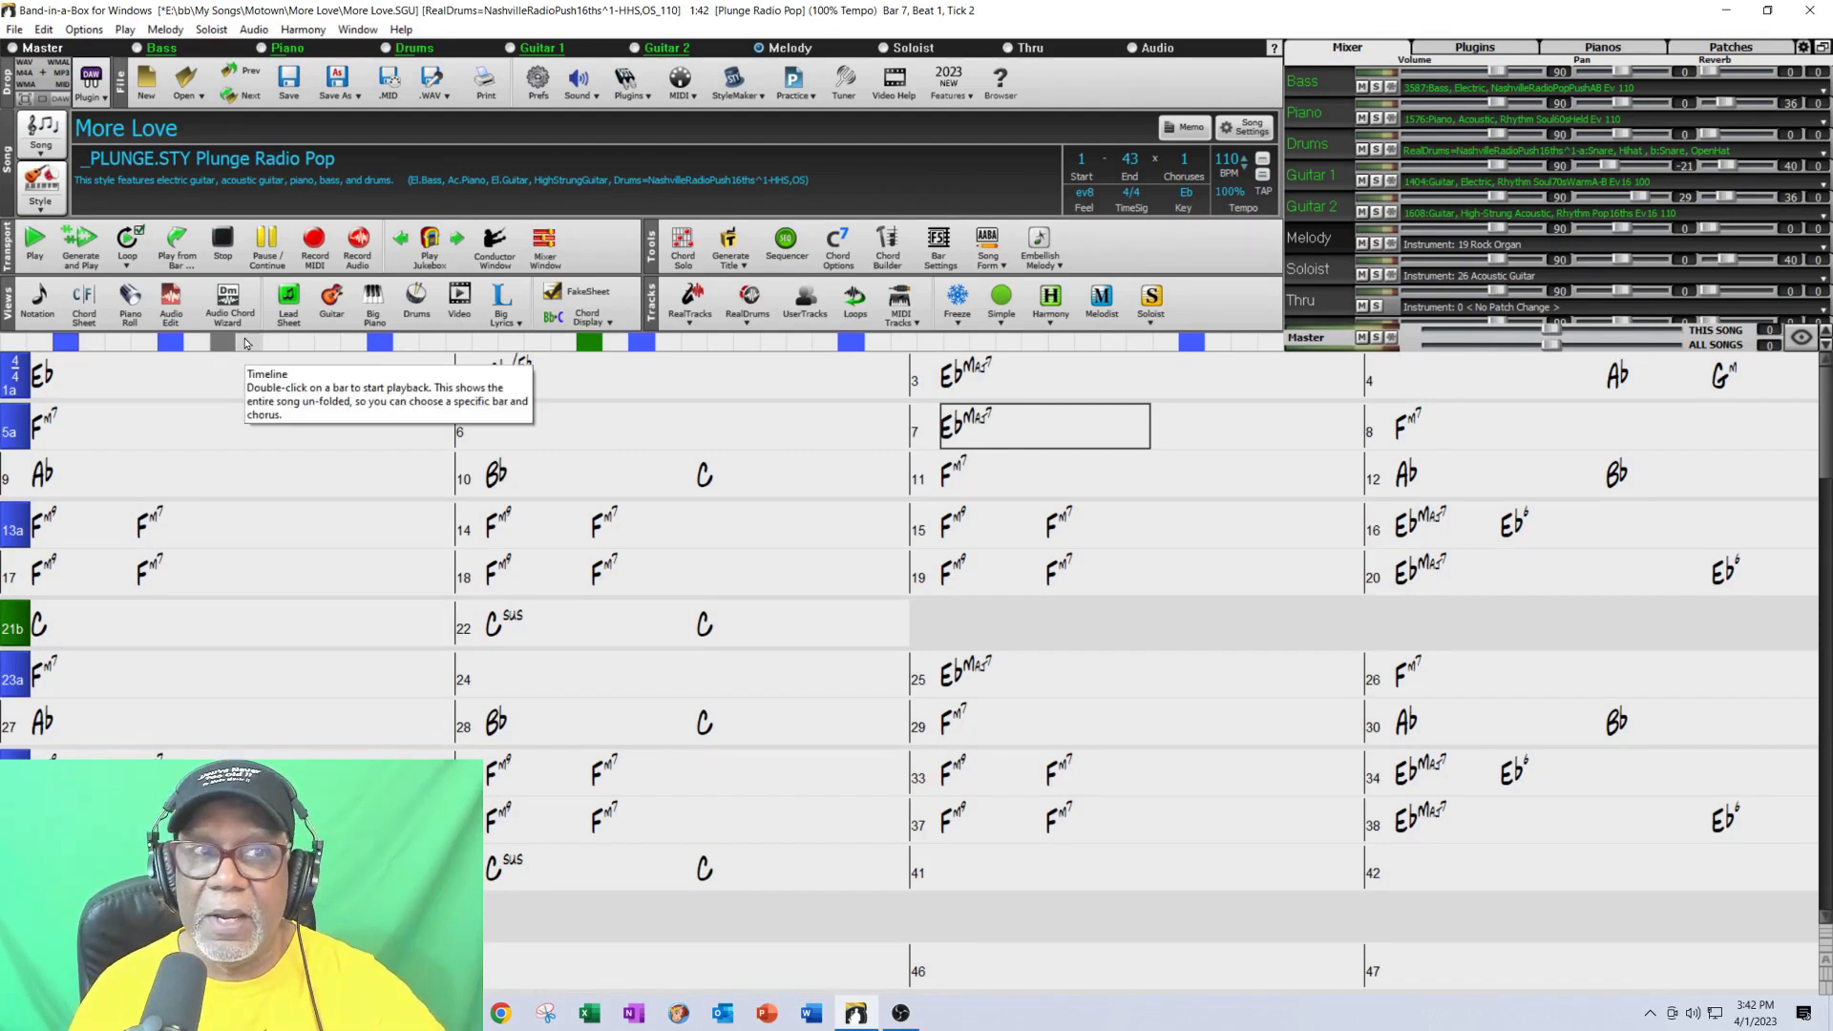
pyautogui.click(17, 110)
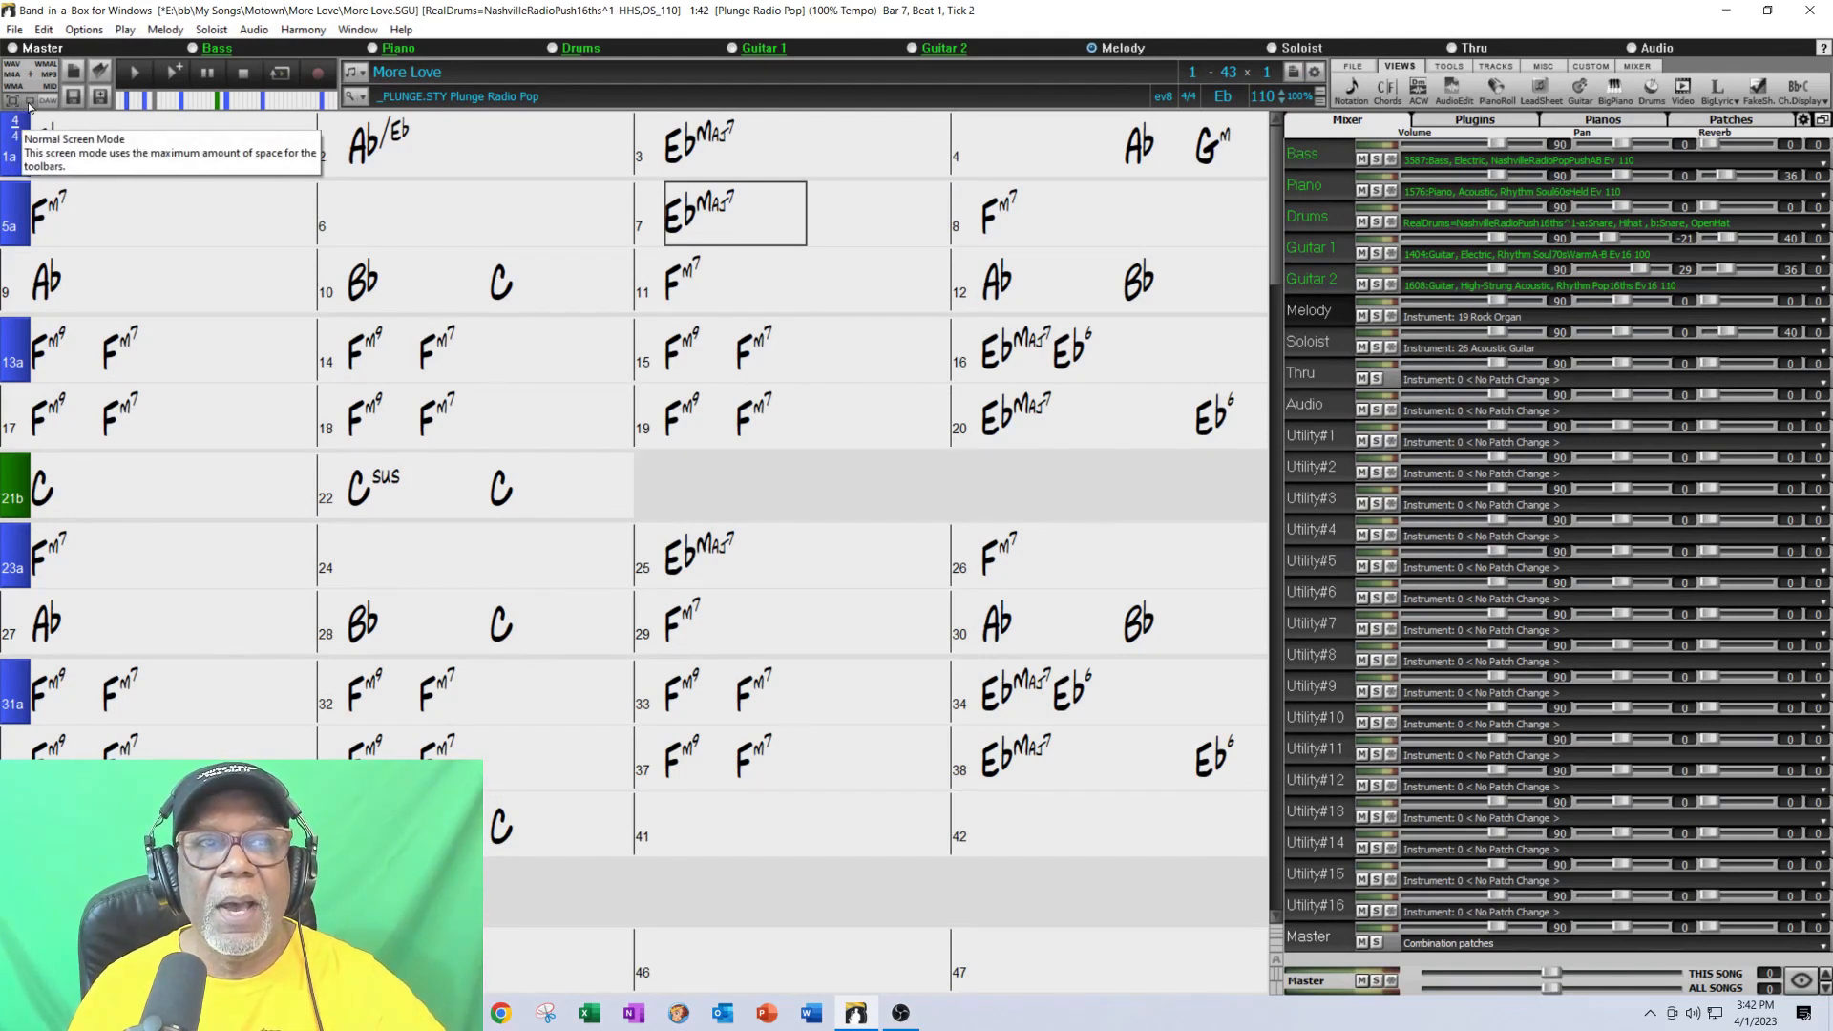
pyautogui.click(30, 106)
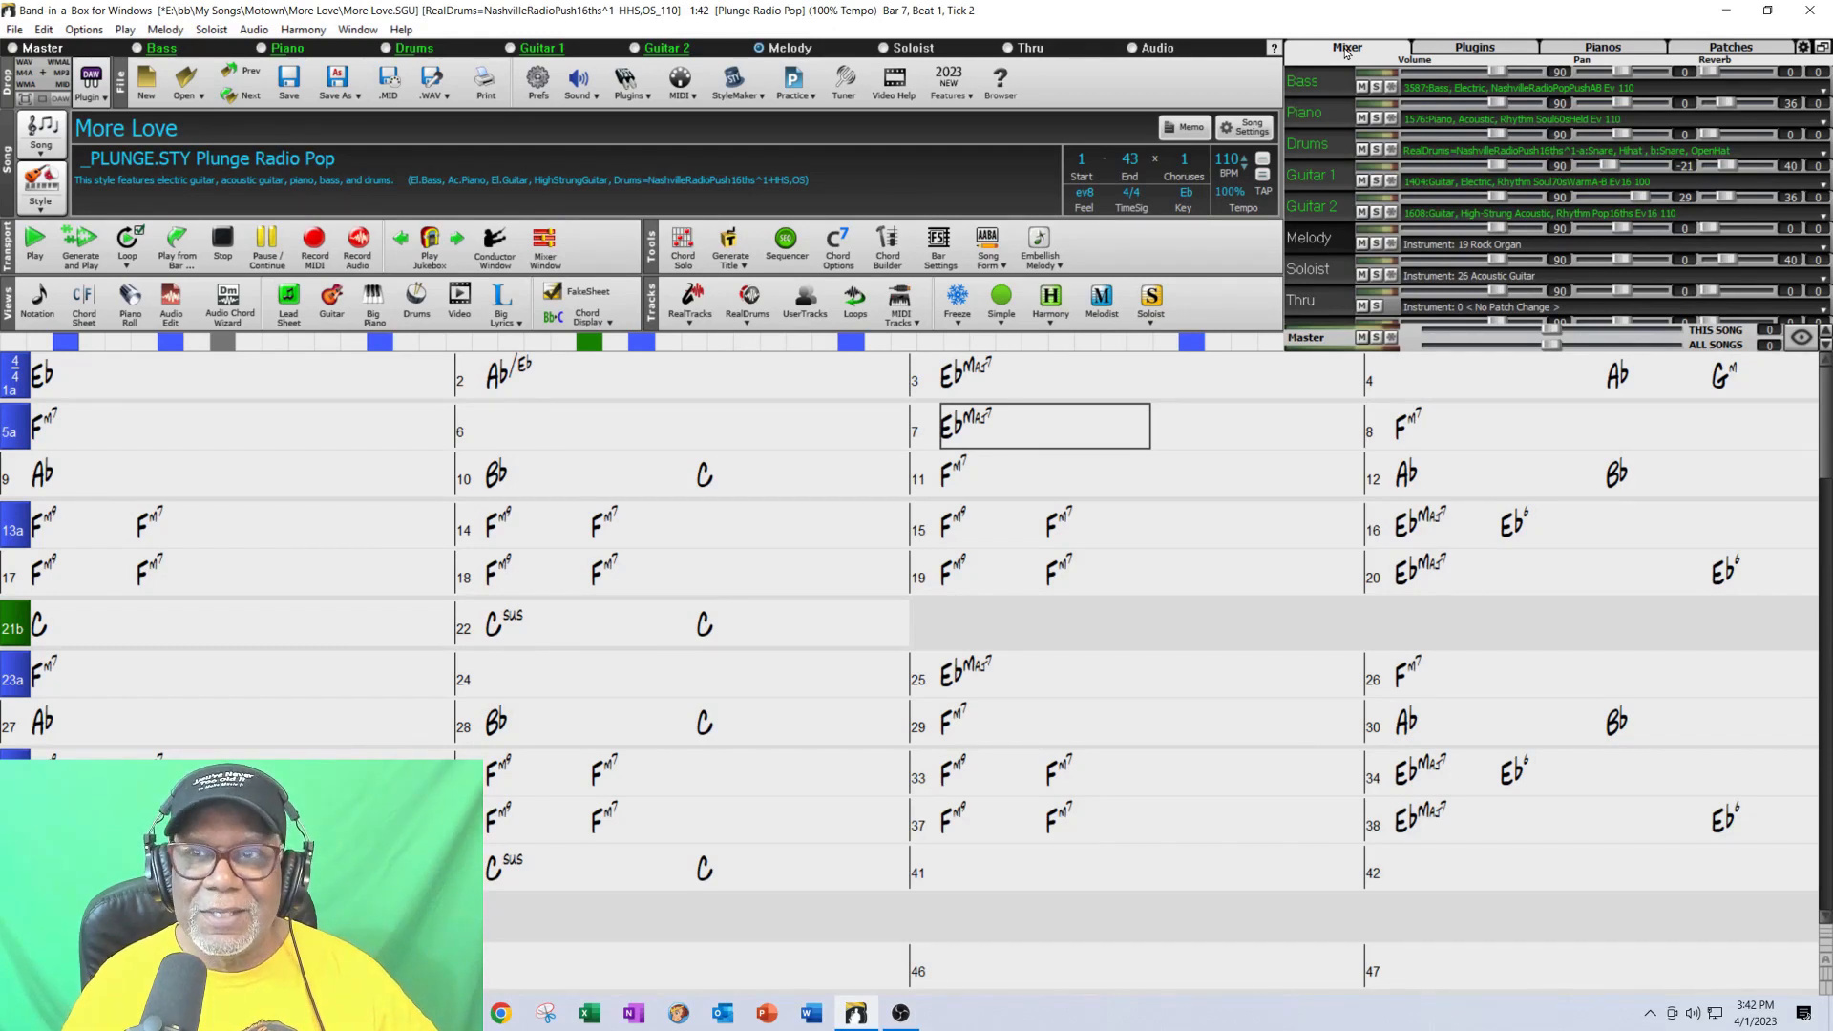
# - Detach the mixer into its own window and show only the active tracks, hiding the inactive ones
pyautogui.click(1820, 50)
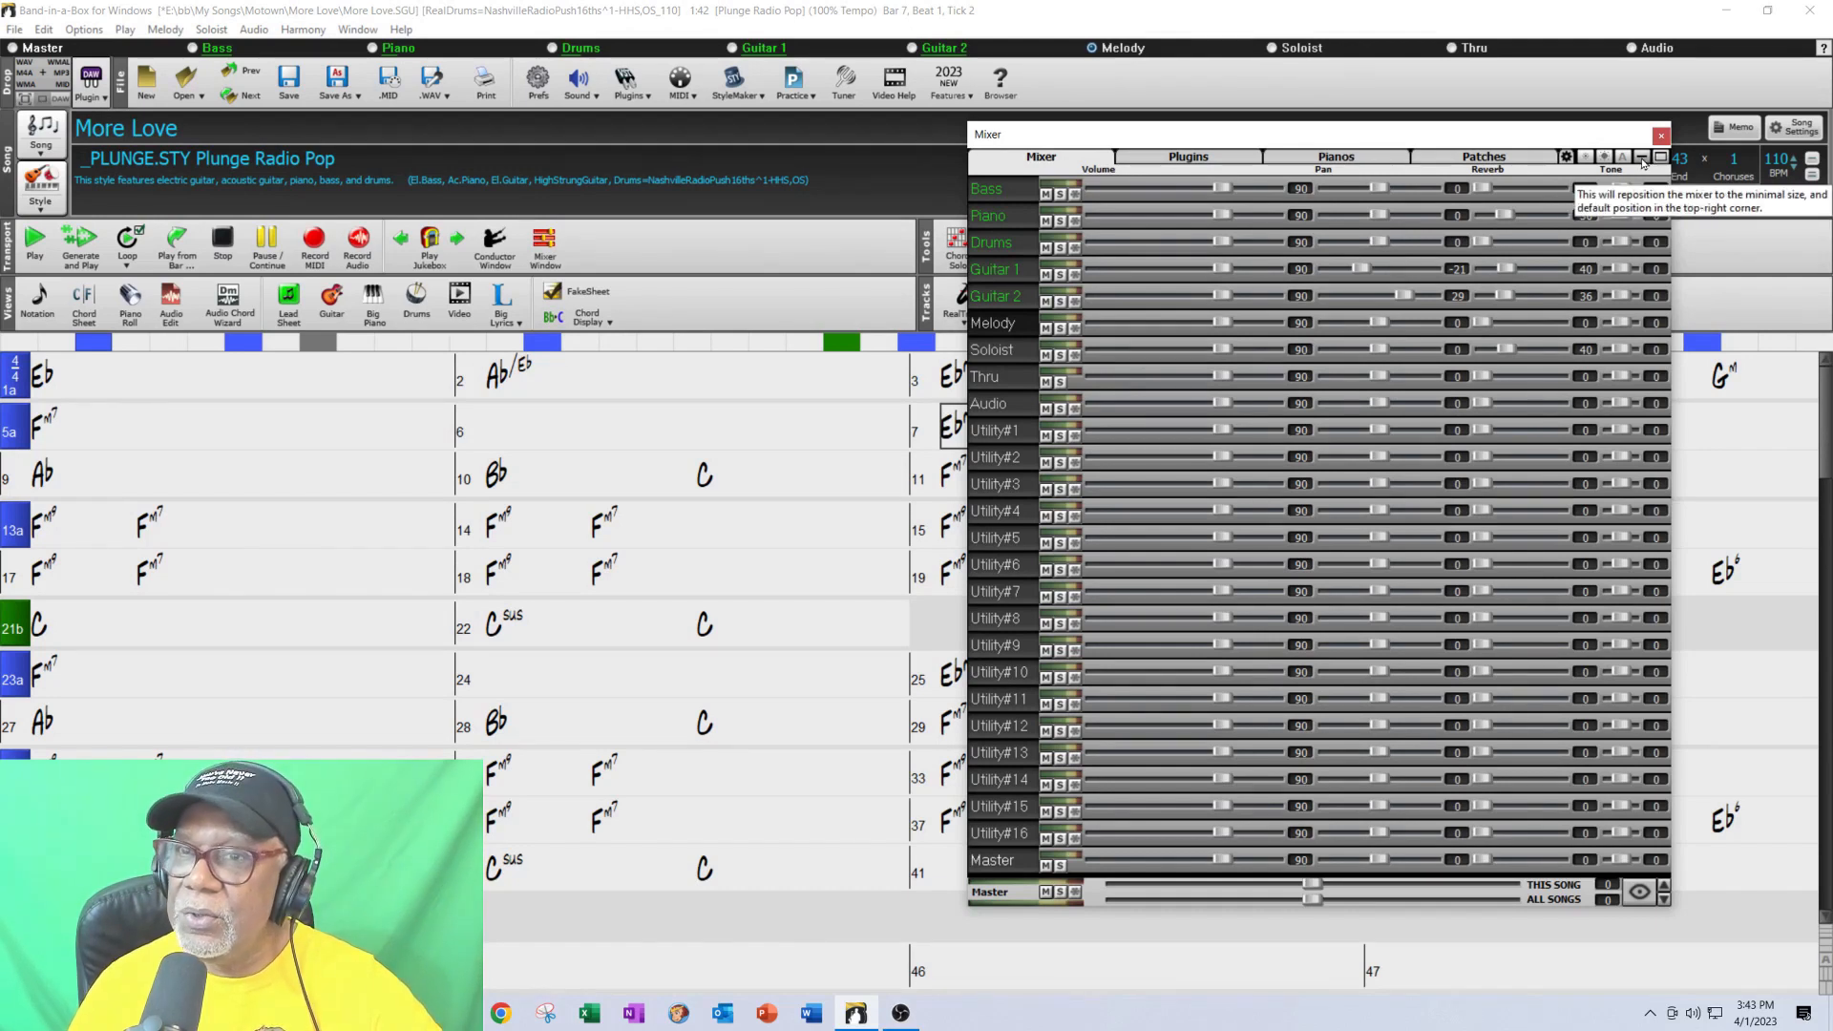
pyautogui.click(1638, 894)
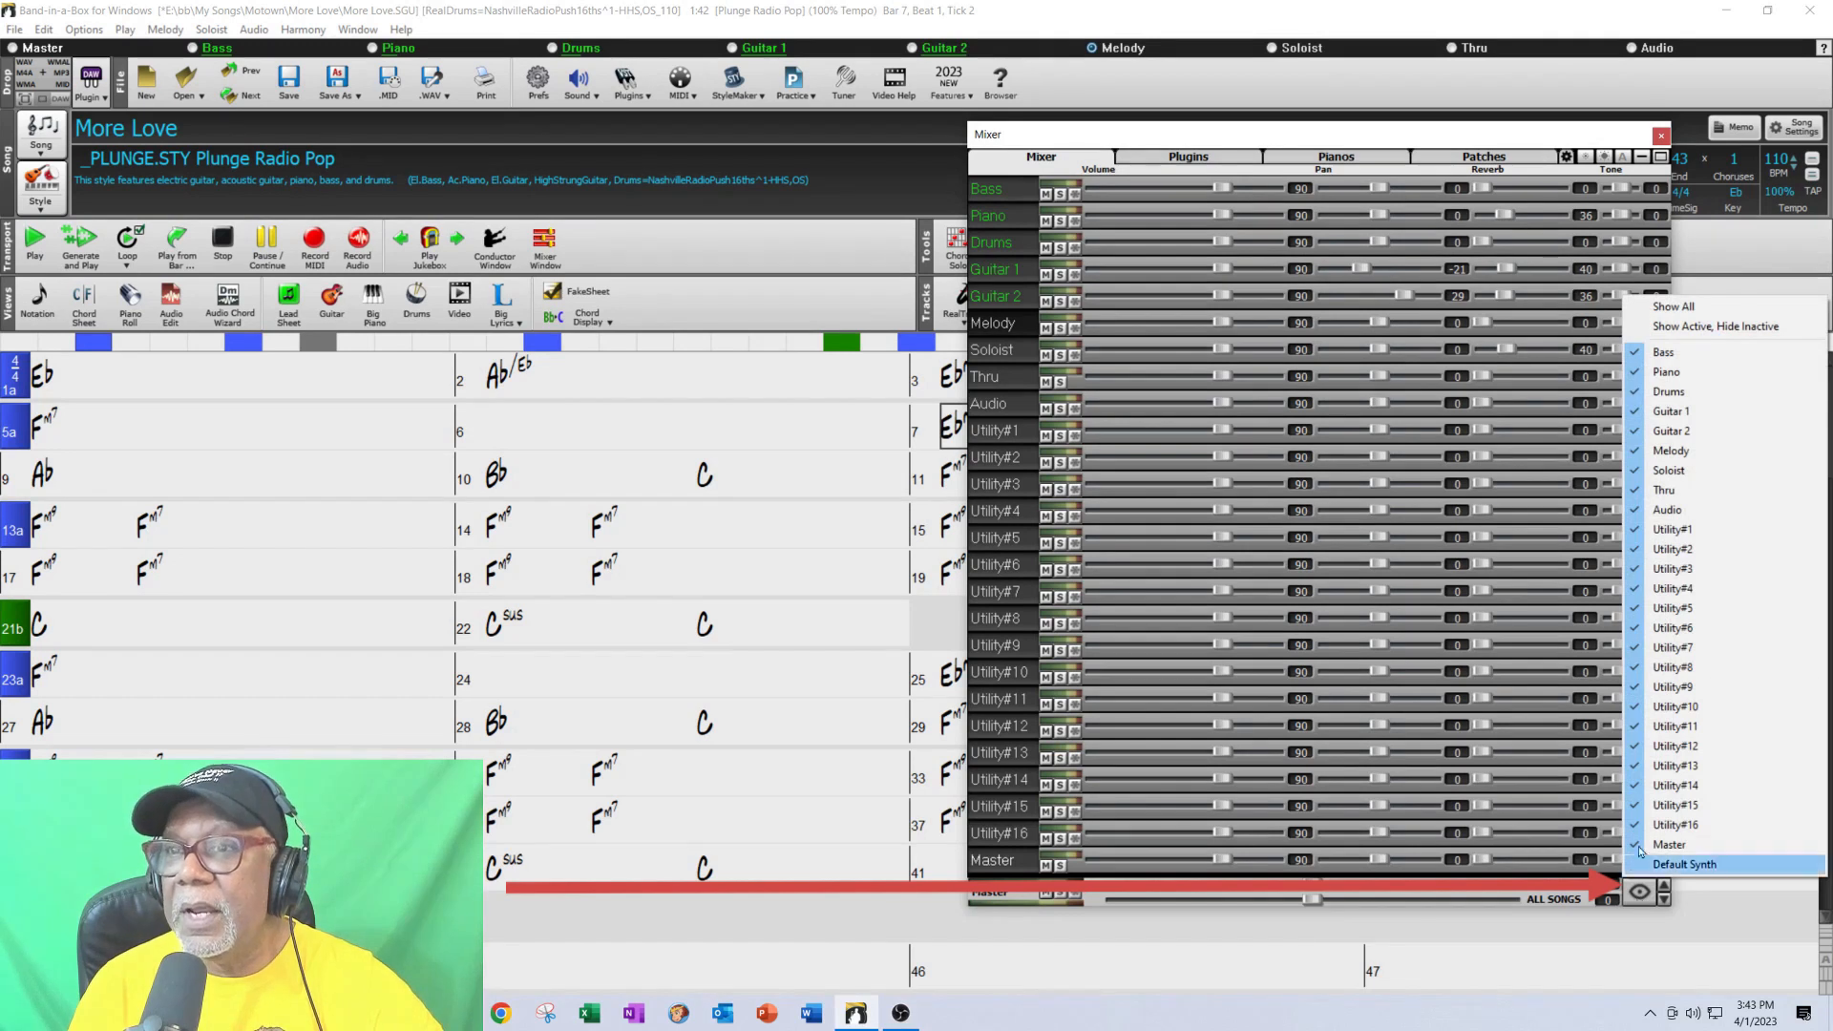
pyautogui.click(1689, 327)
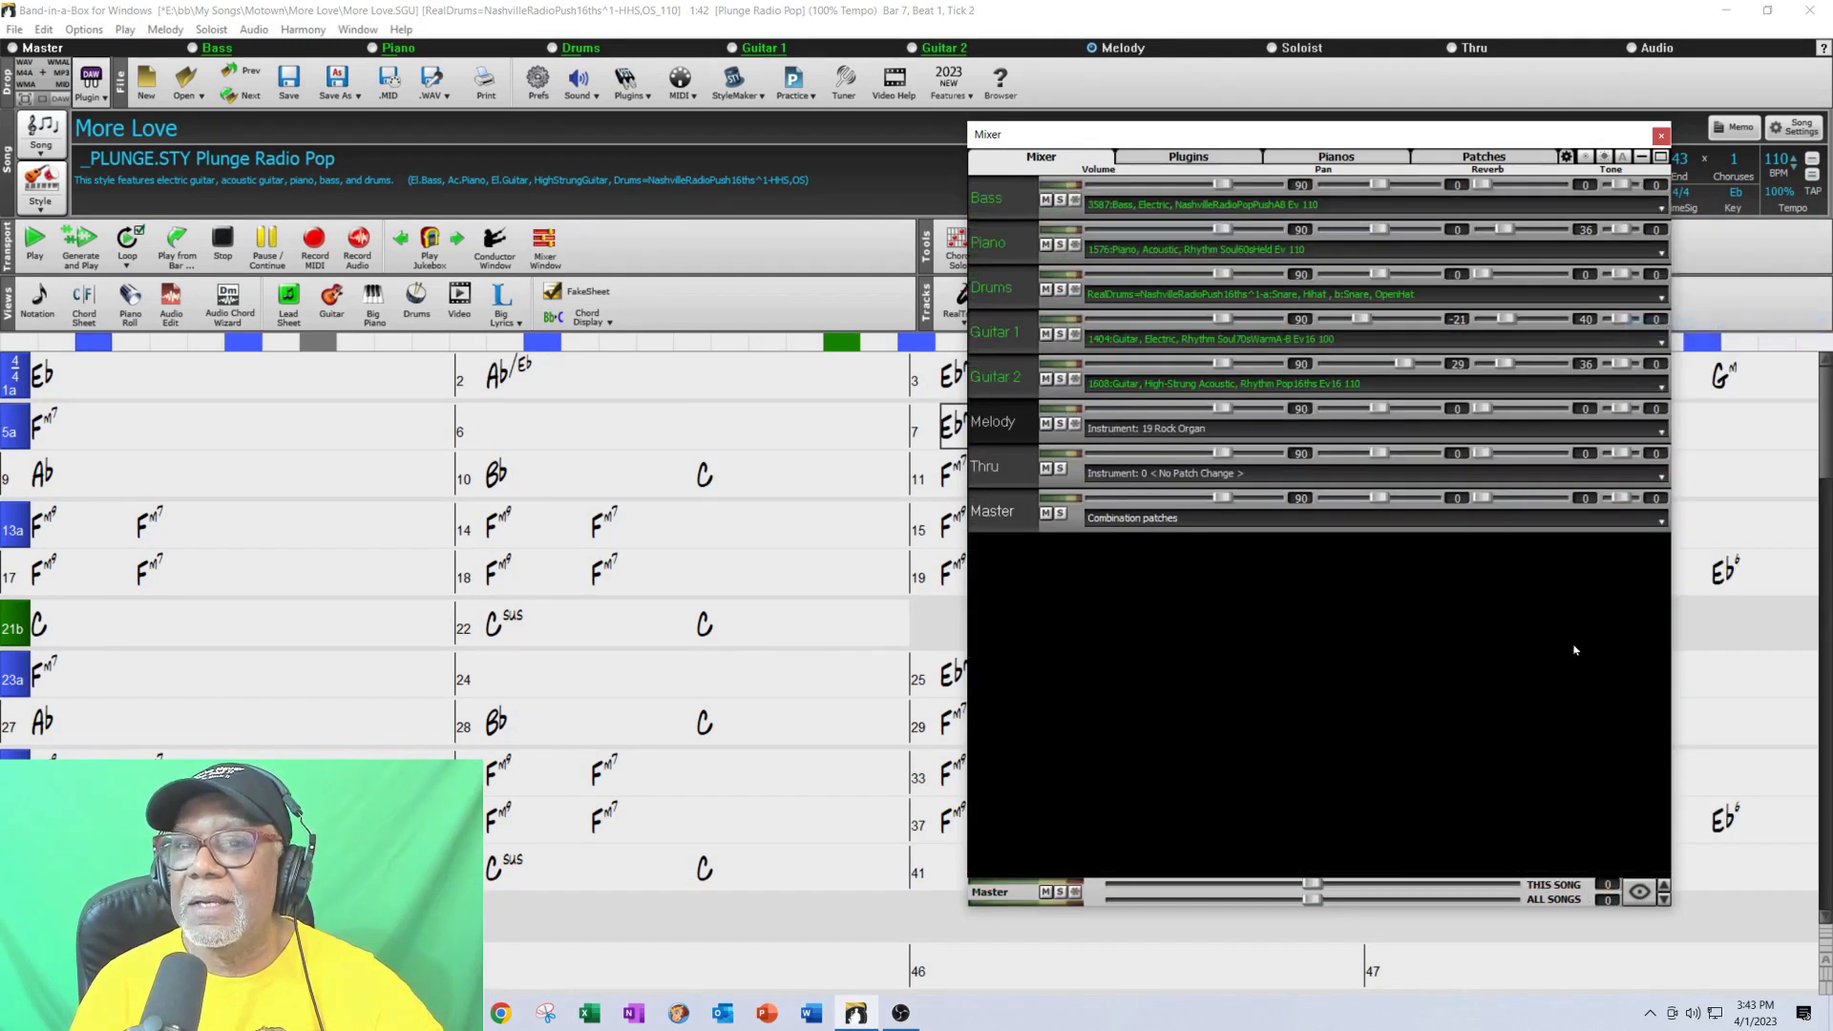
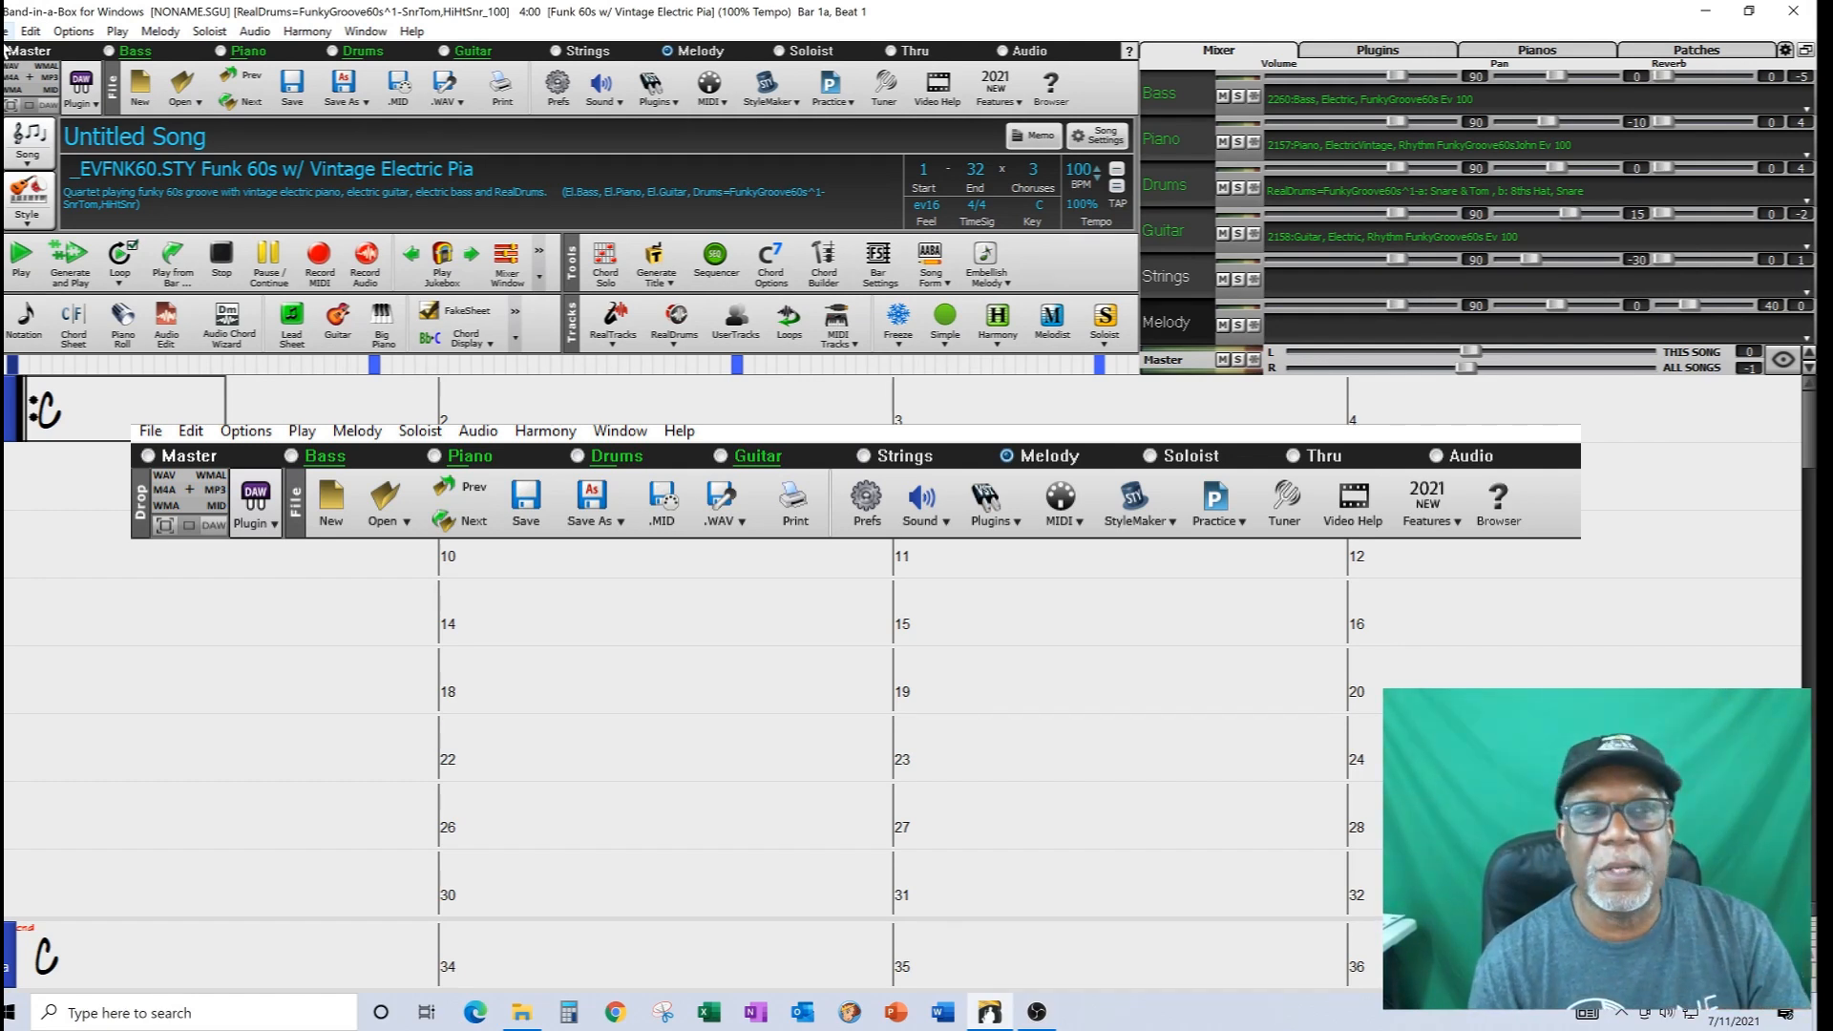
pyautogui.click(6, 31)
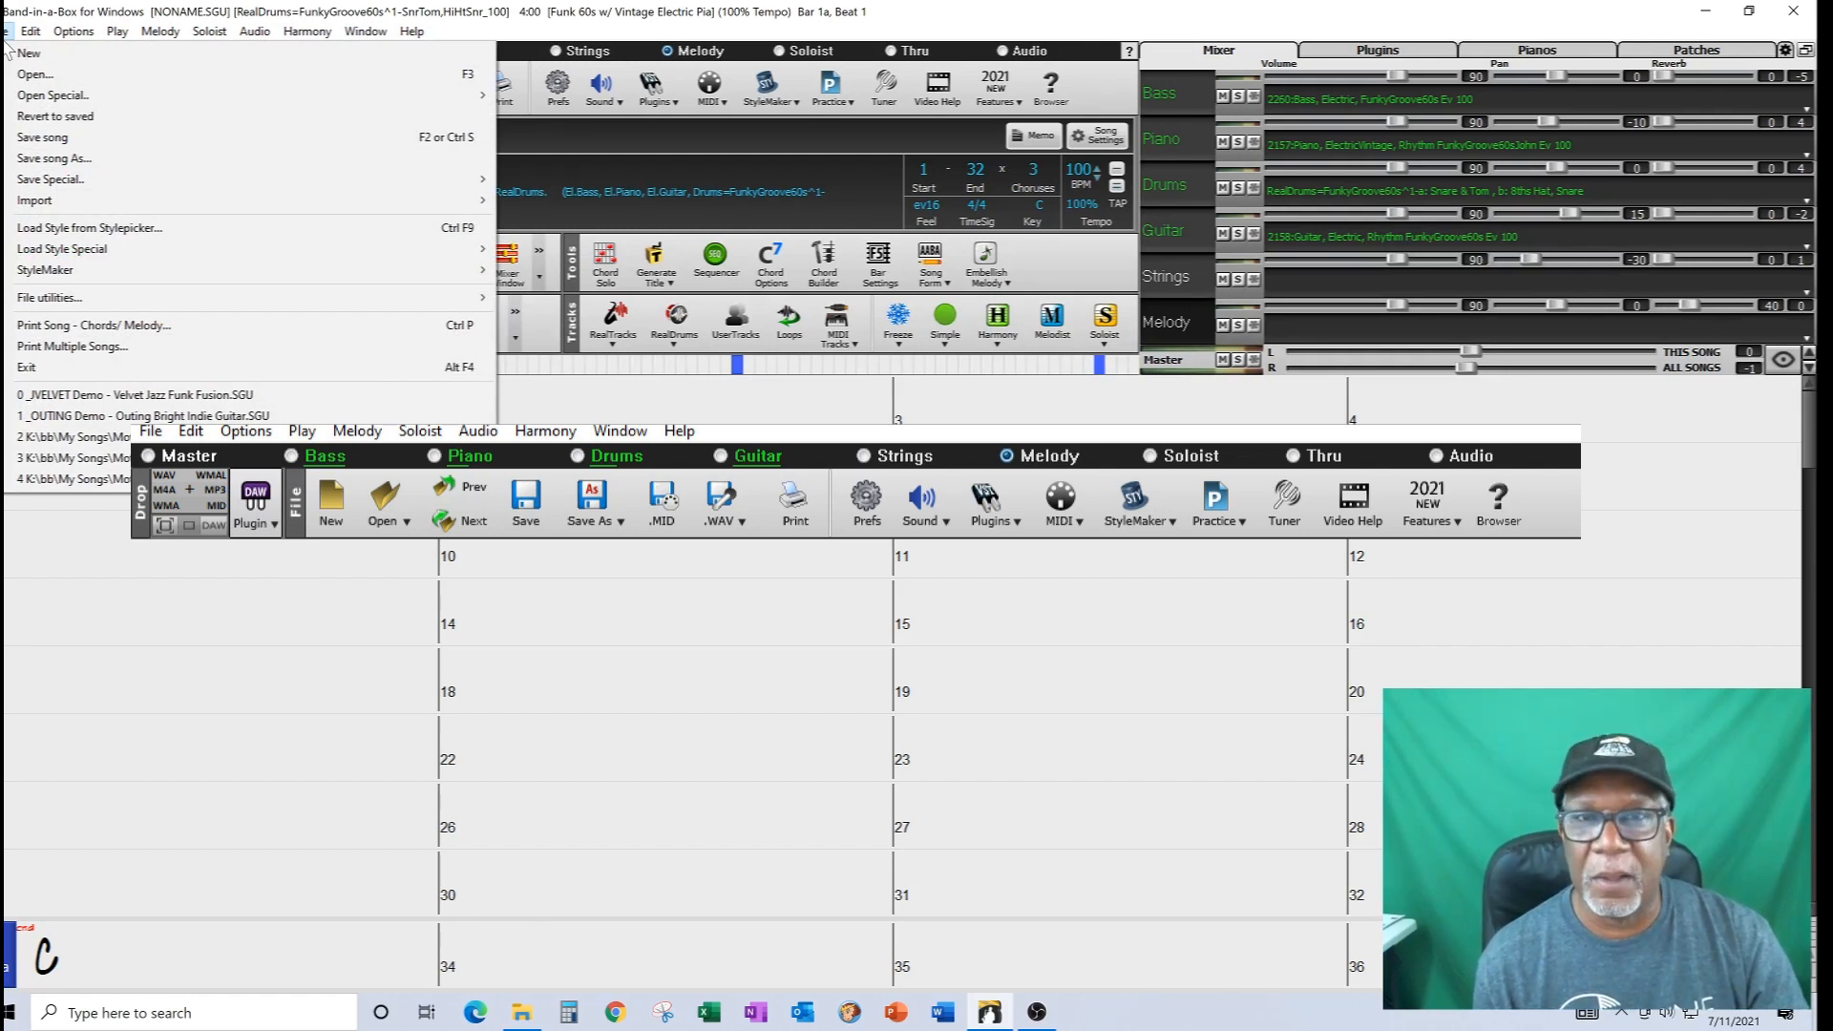
pyautogui.click(563, 552)
pyautogui.click(569, 548)
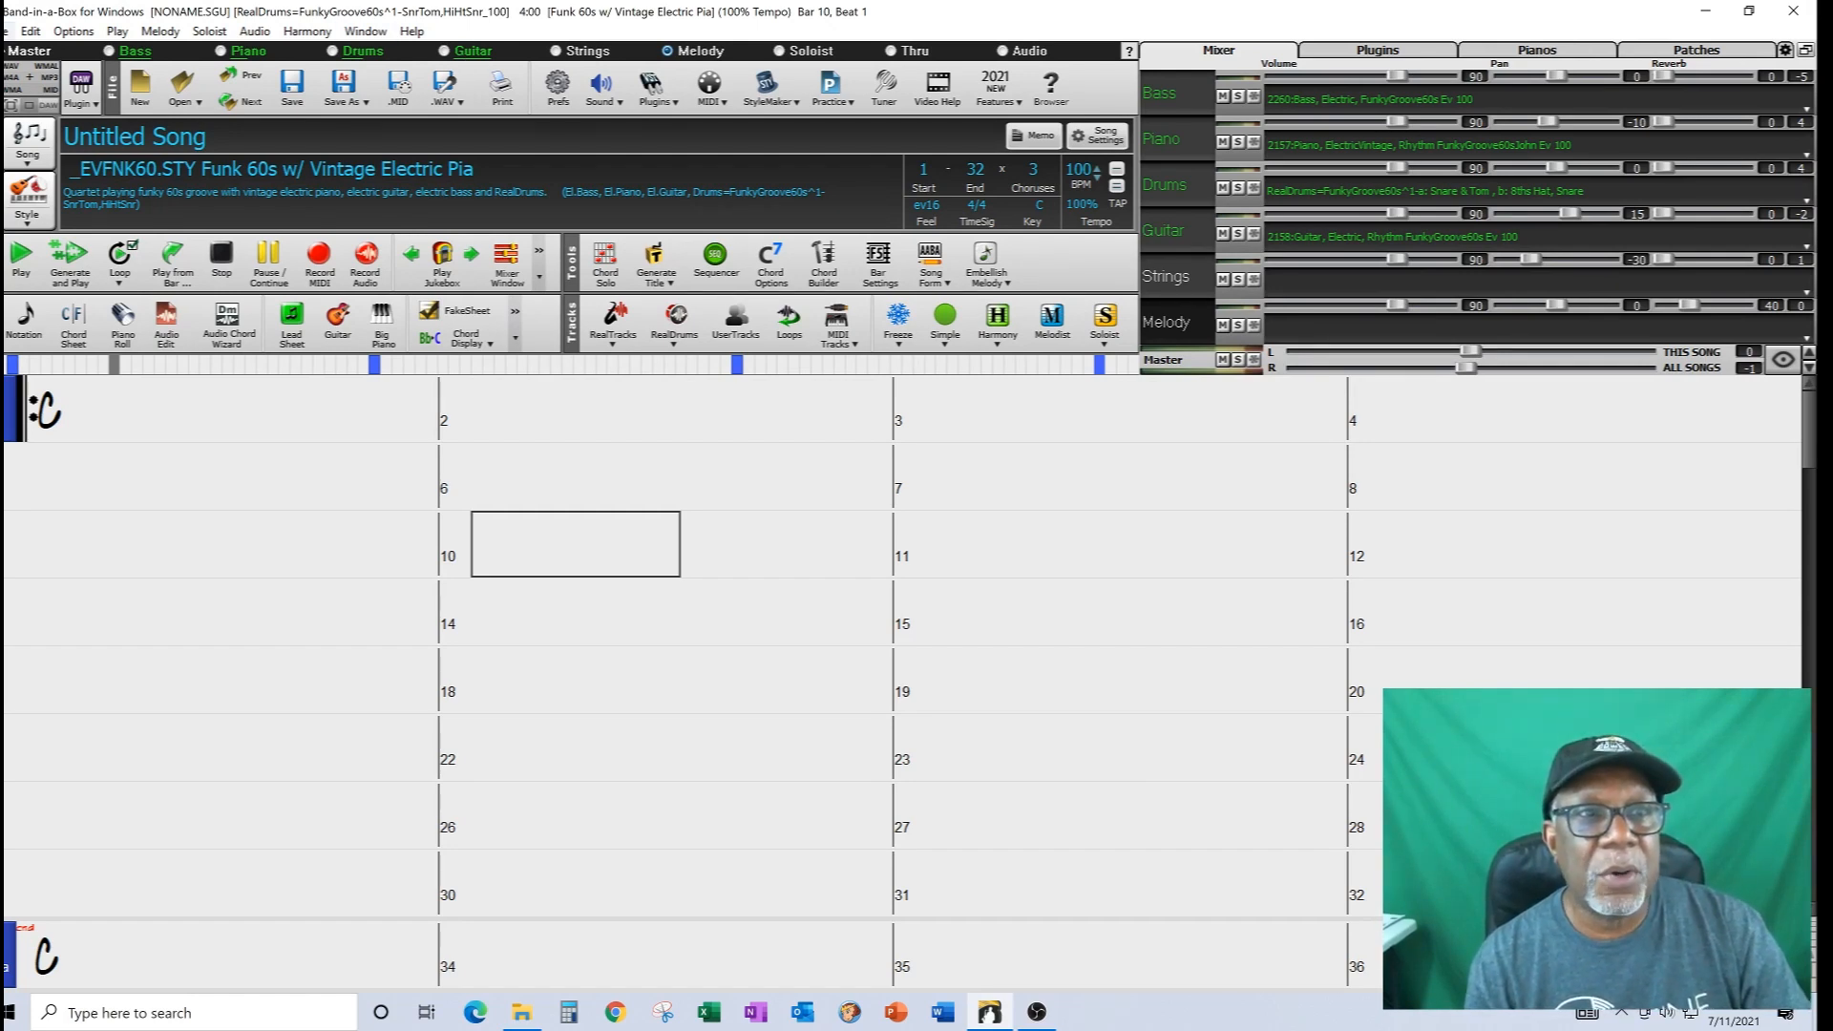
pyautogui.click(6, 31)
pyautogui.click(797, 530)
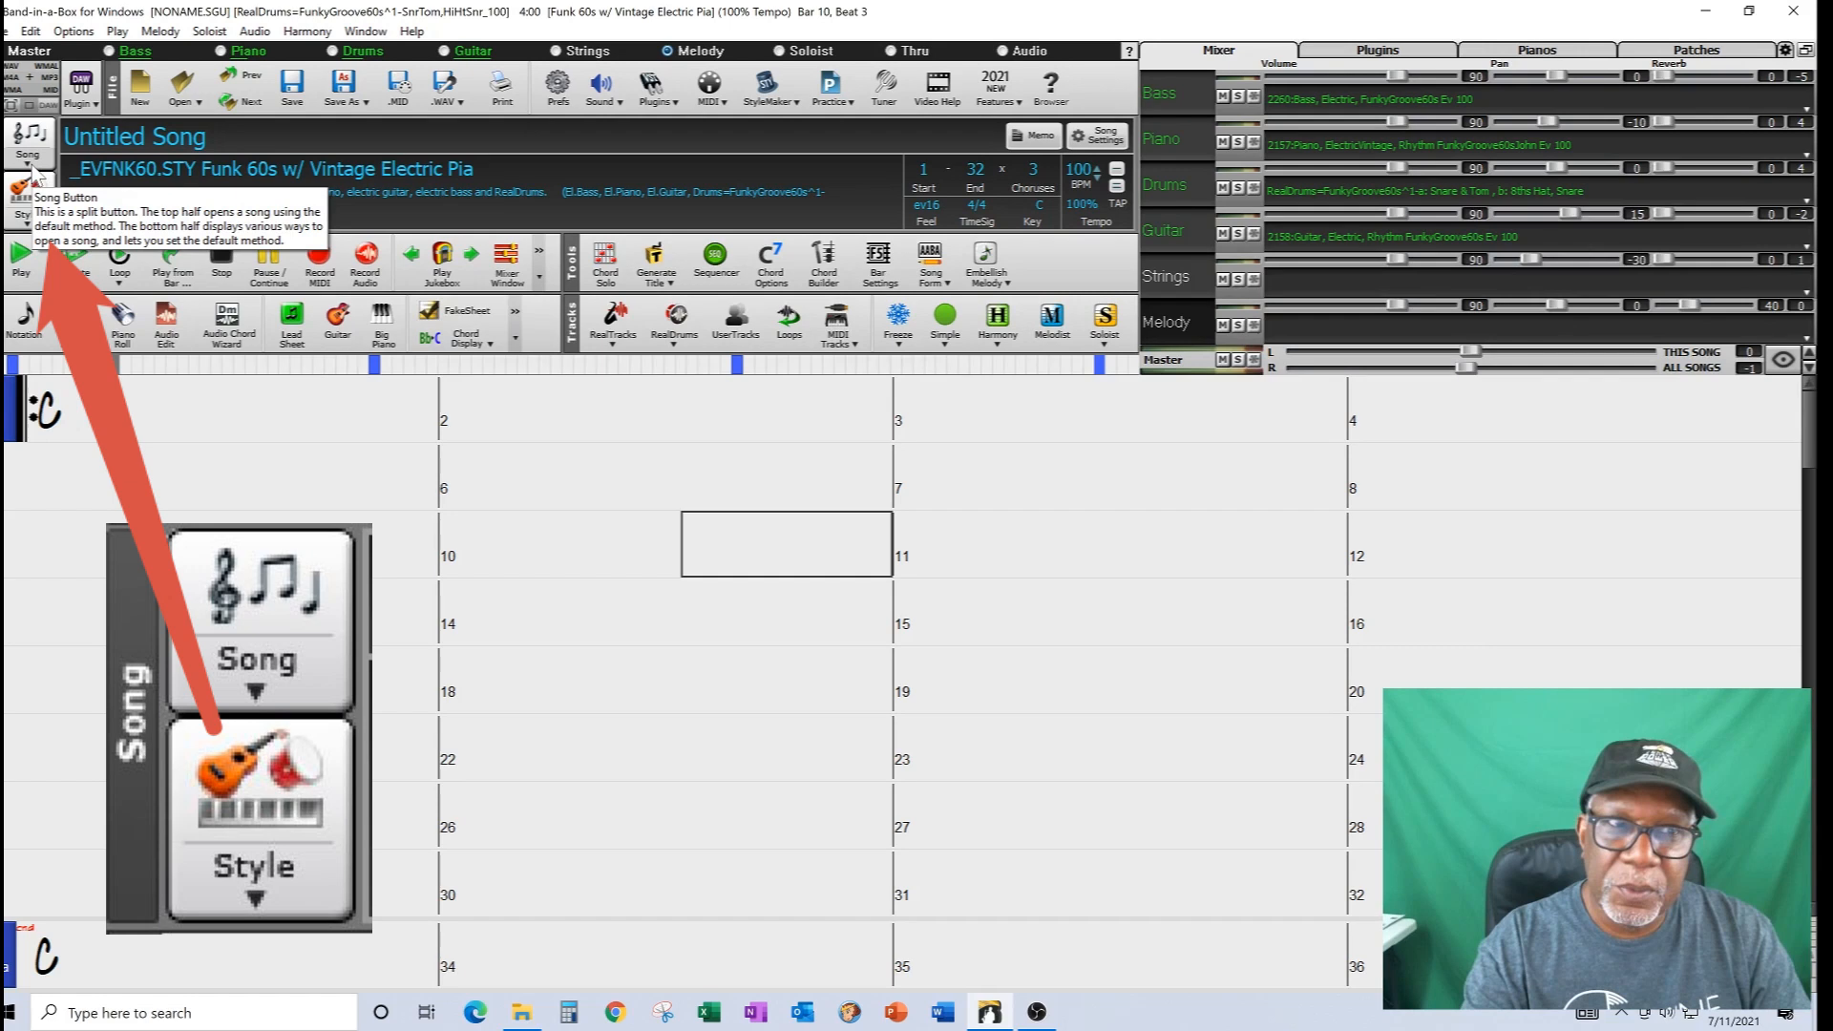
# - Open the StylePicker to browse all styles and examine the genre, time signature and feel filter options
pyautogui.click(26, 233)
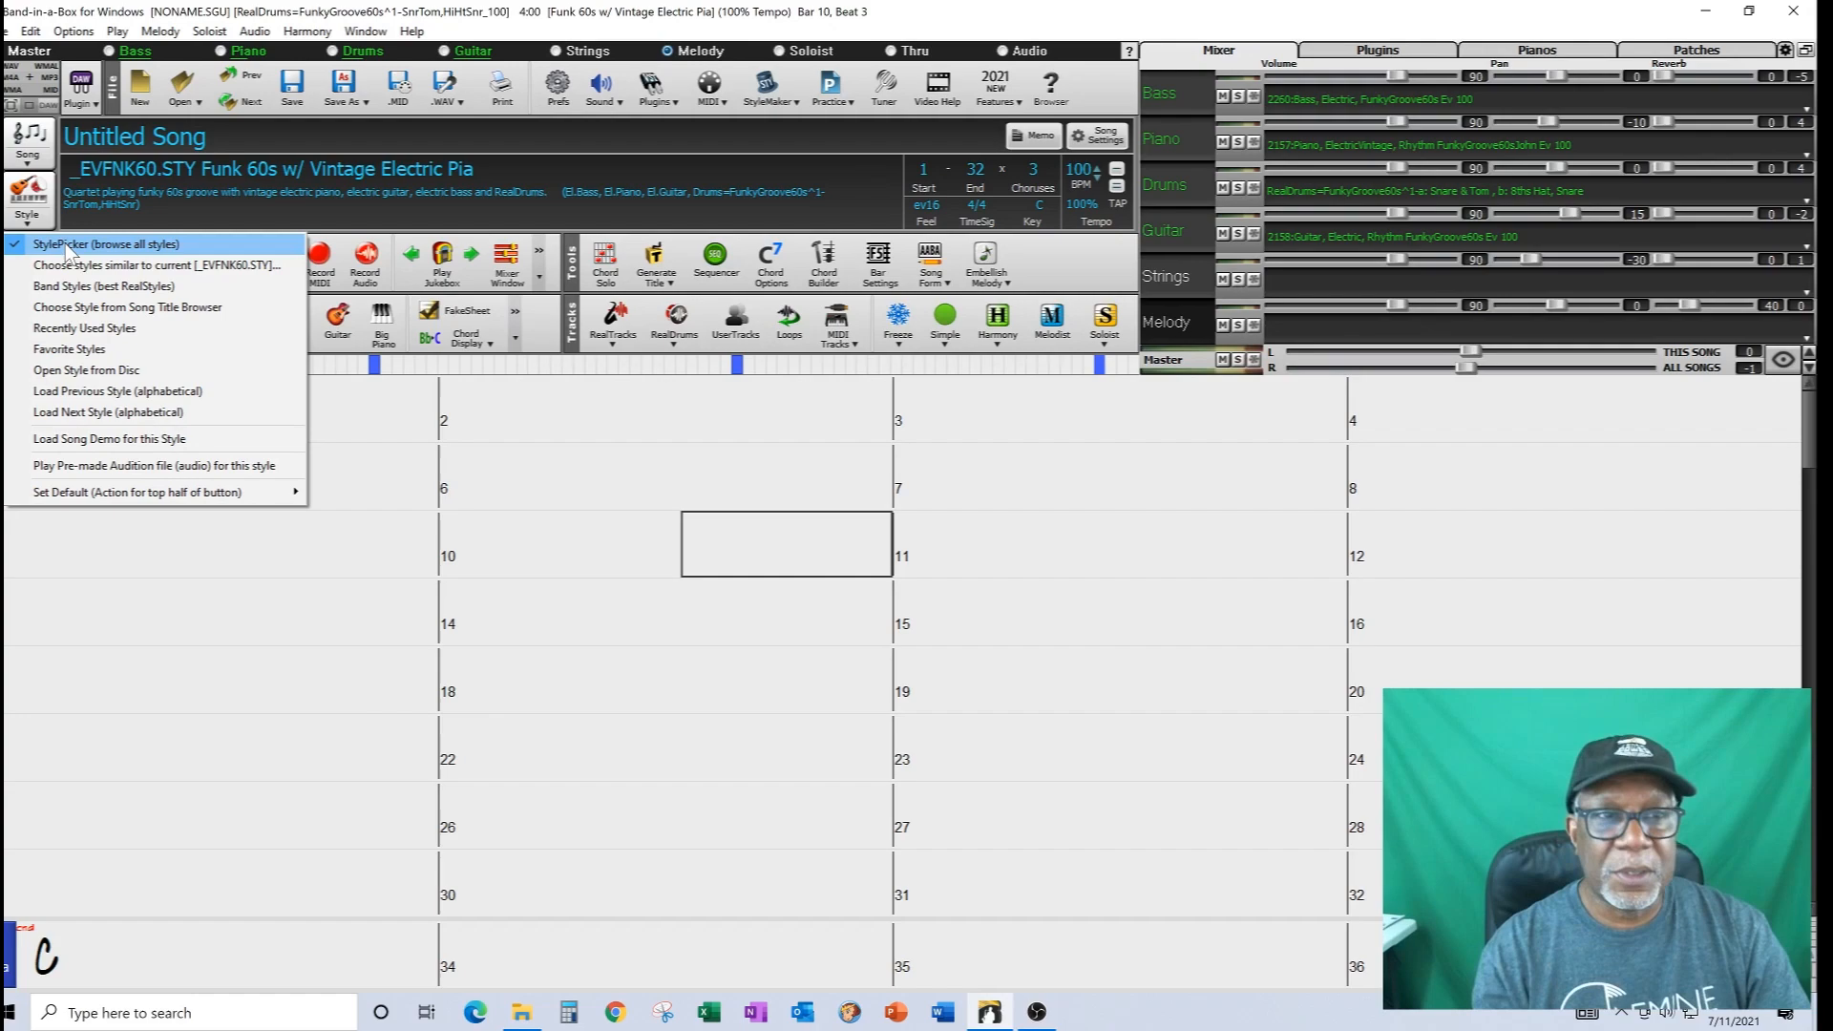
pyautogui.click(65, 244)
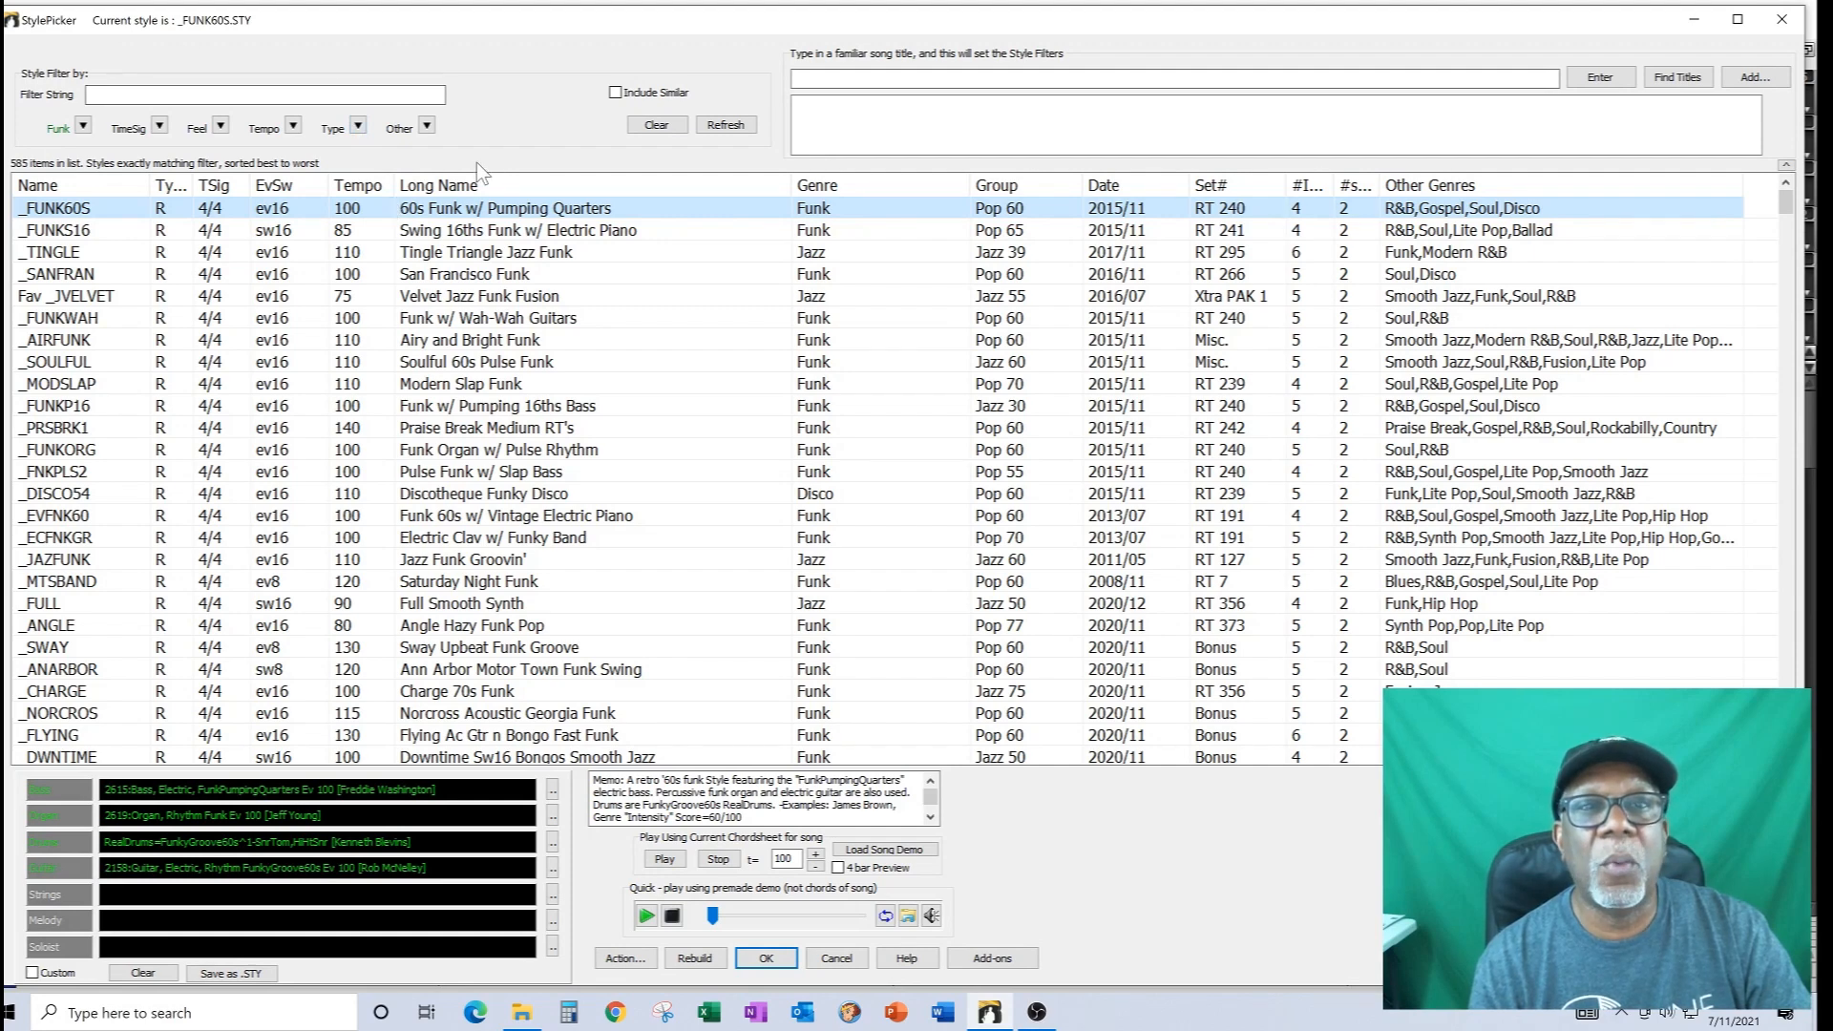
pyautogui.click(83, 127)
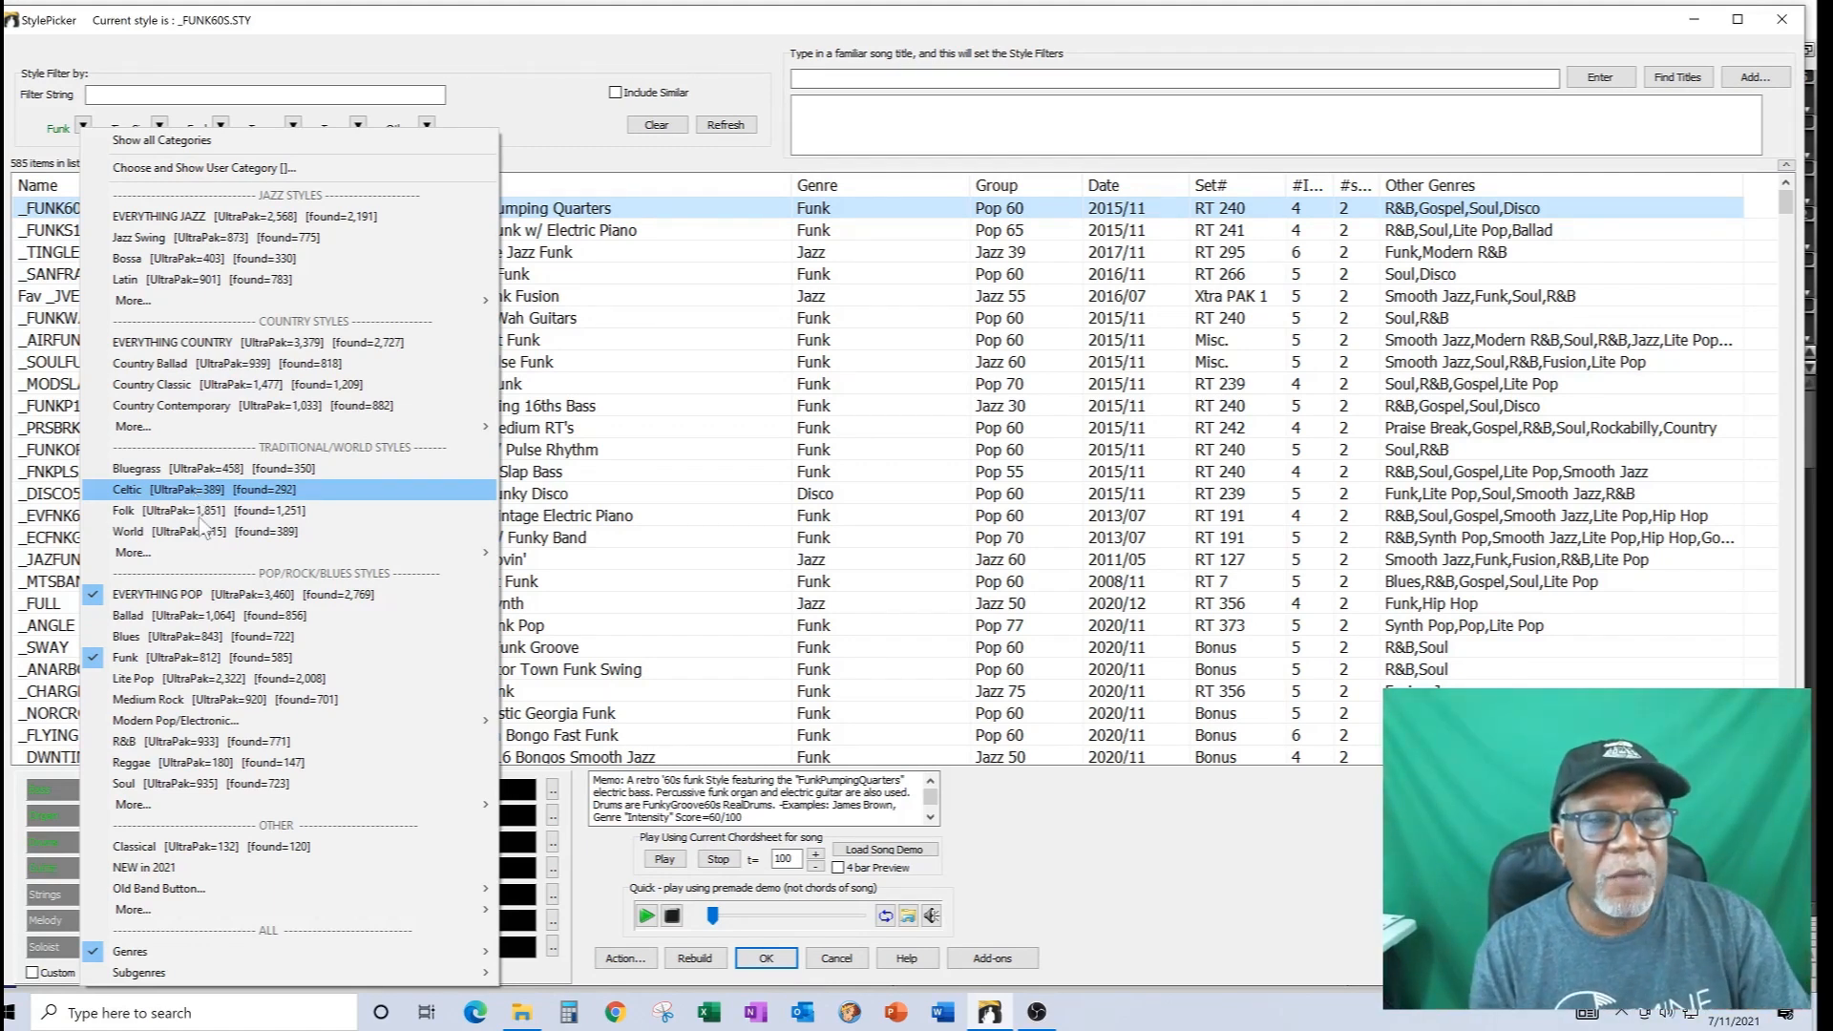
pyautogui.click(547, 121)
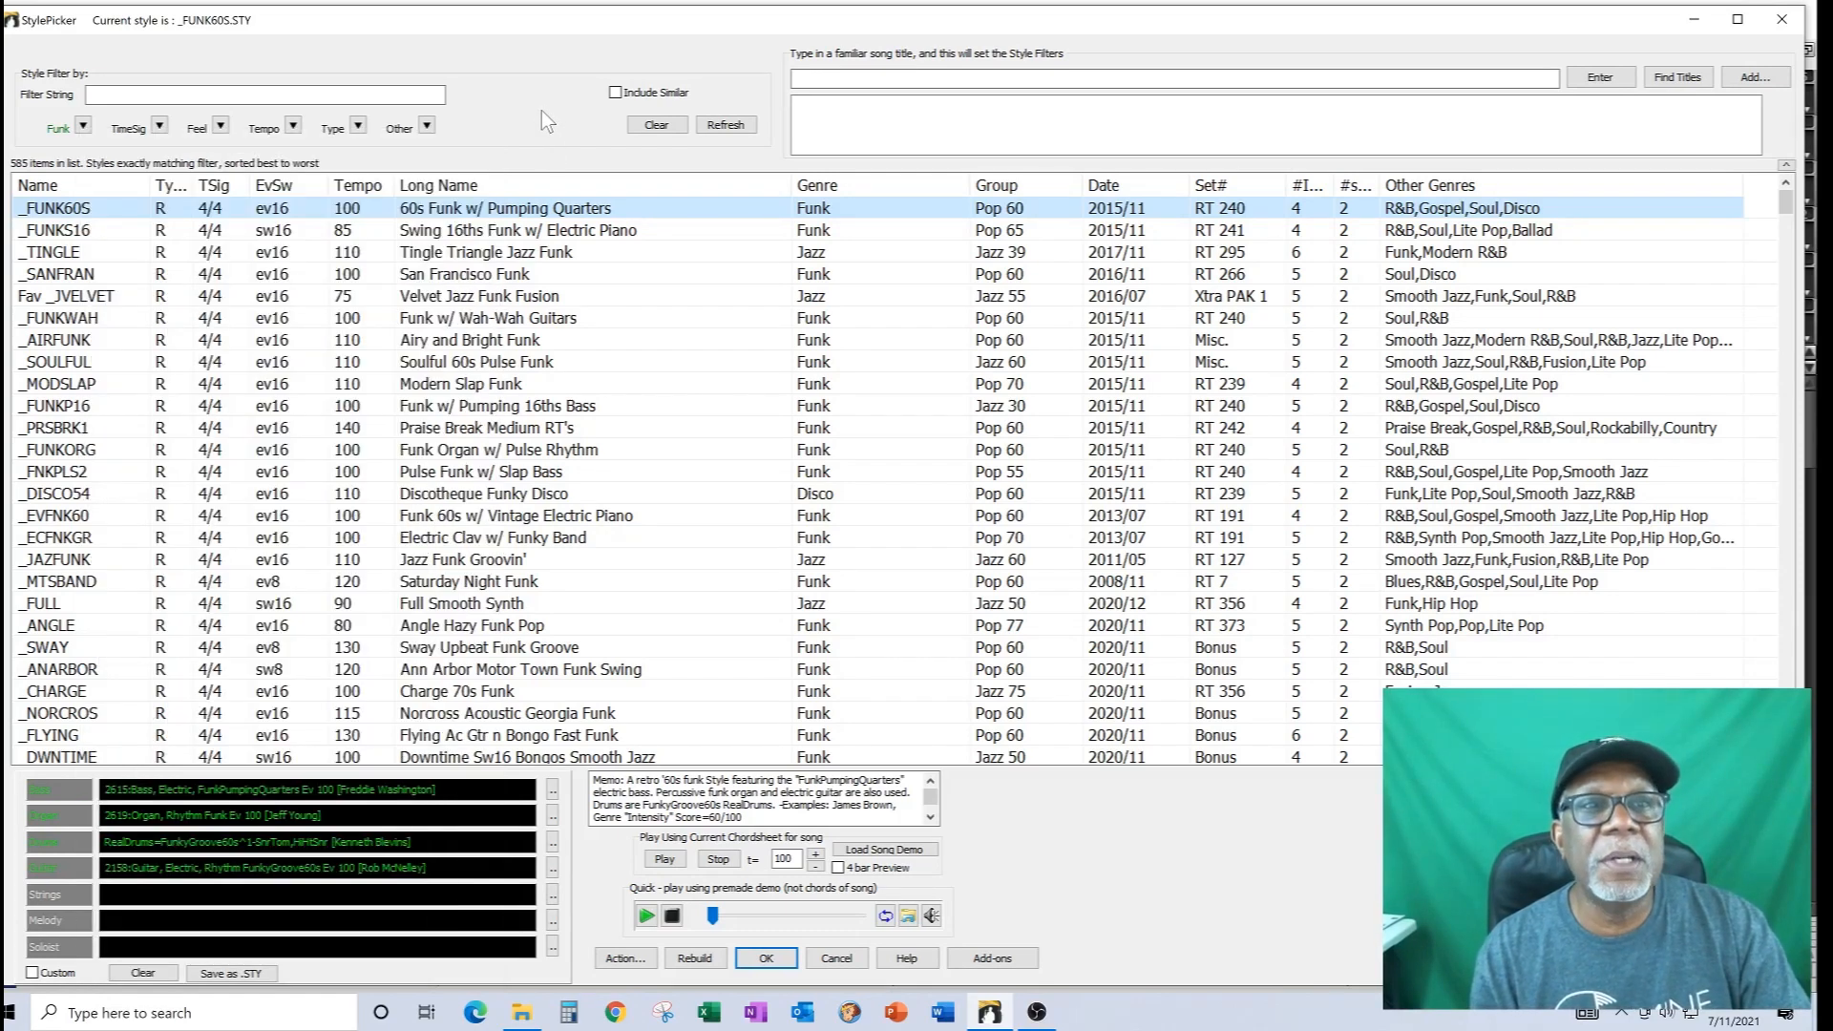
pyautogui.click(159, 125)
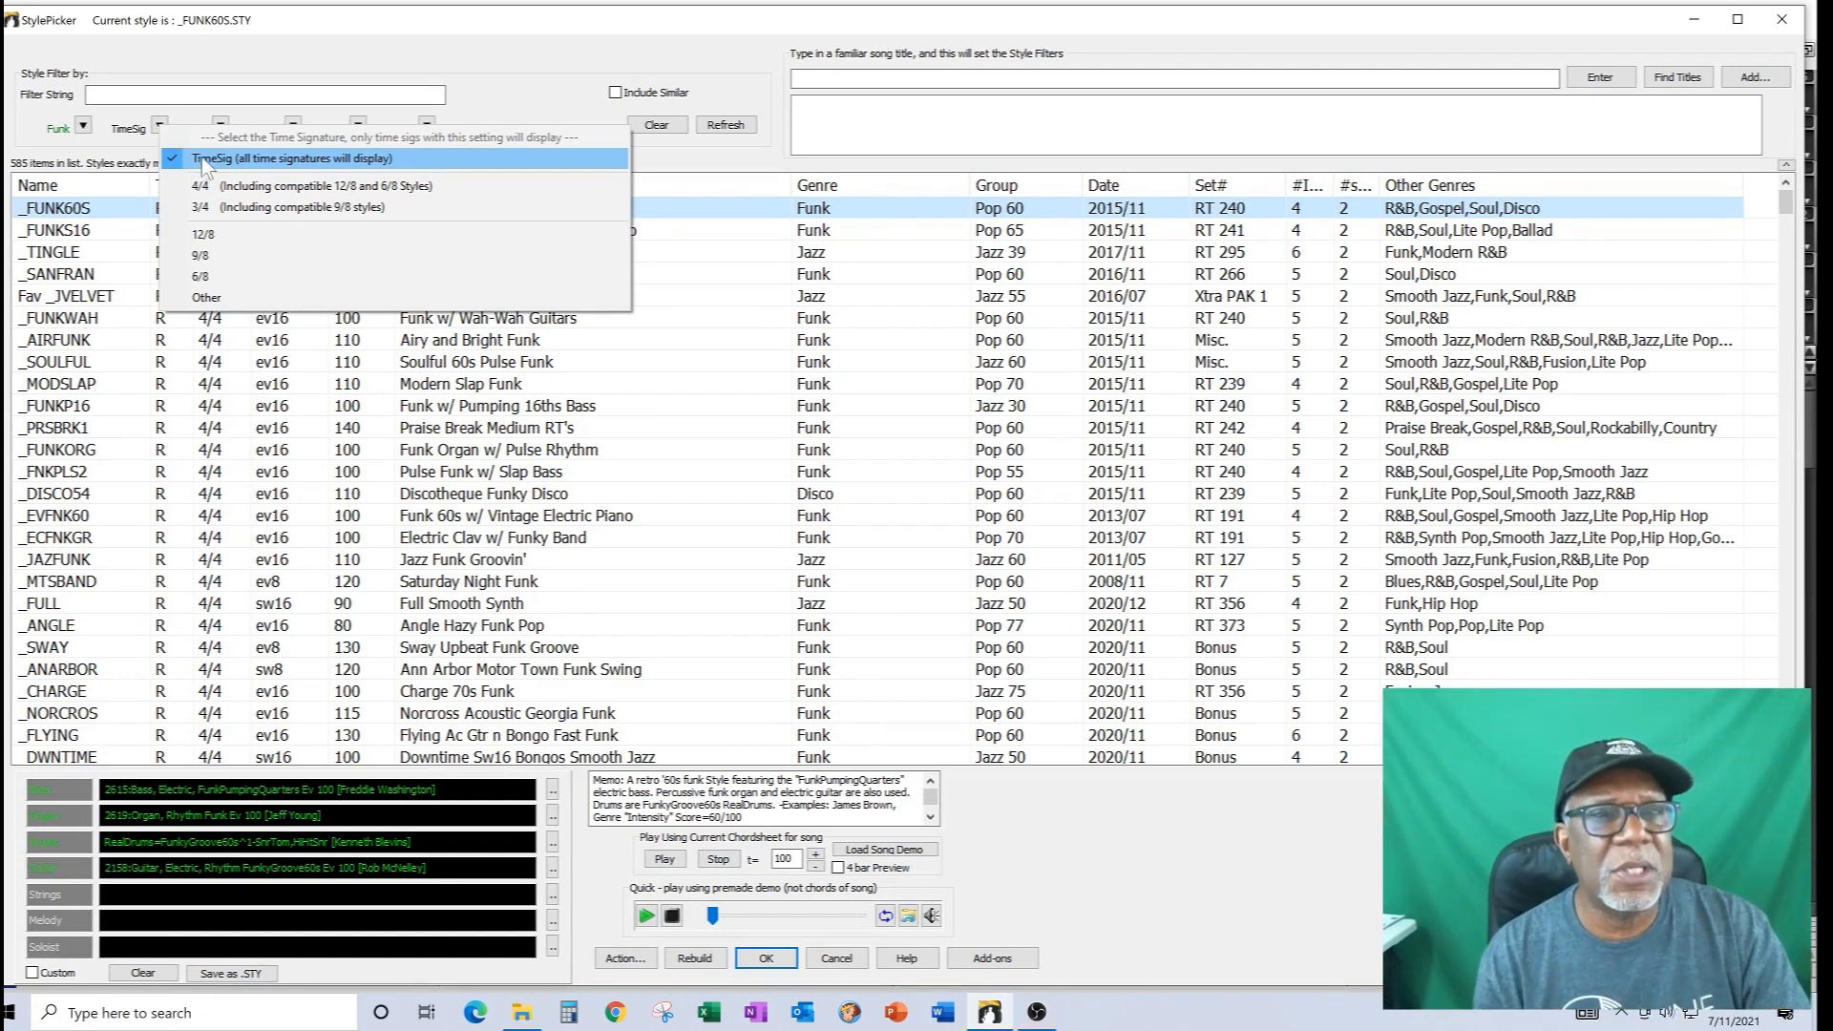
pyautogui.click(558, 94)
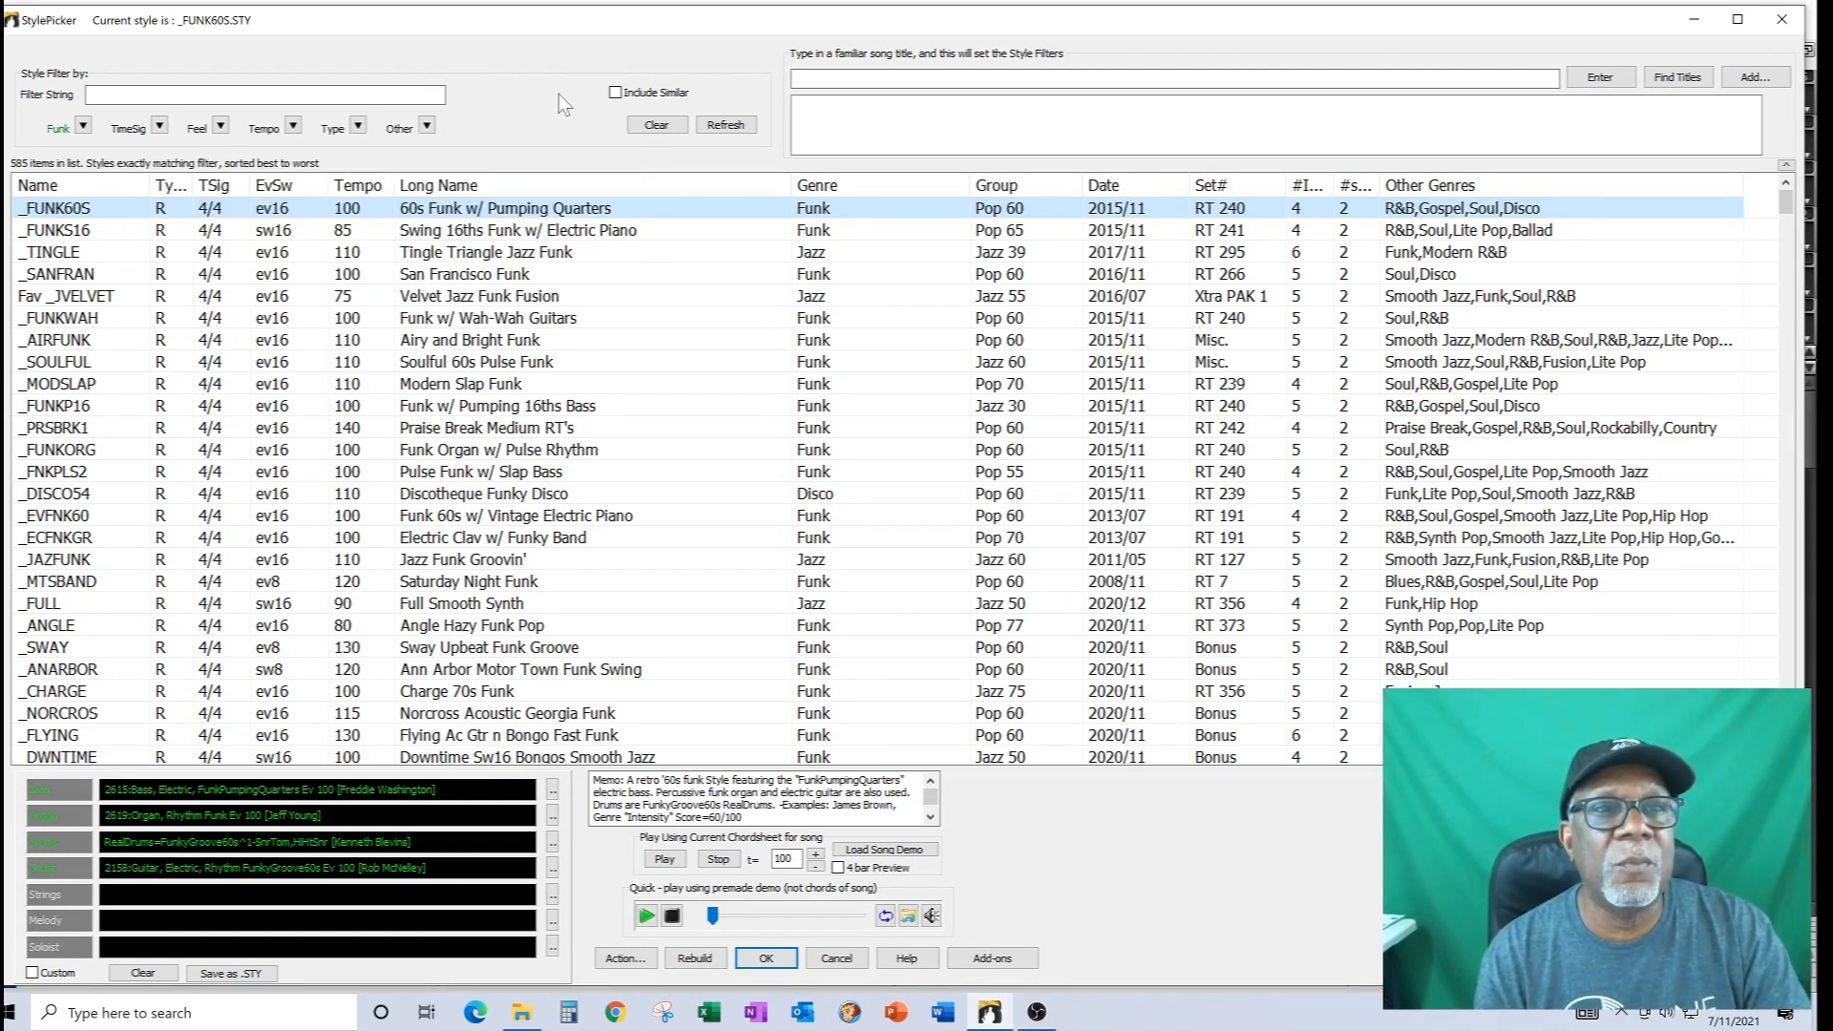
pyautogui.click(221, 126)
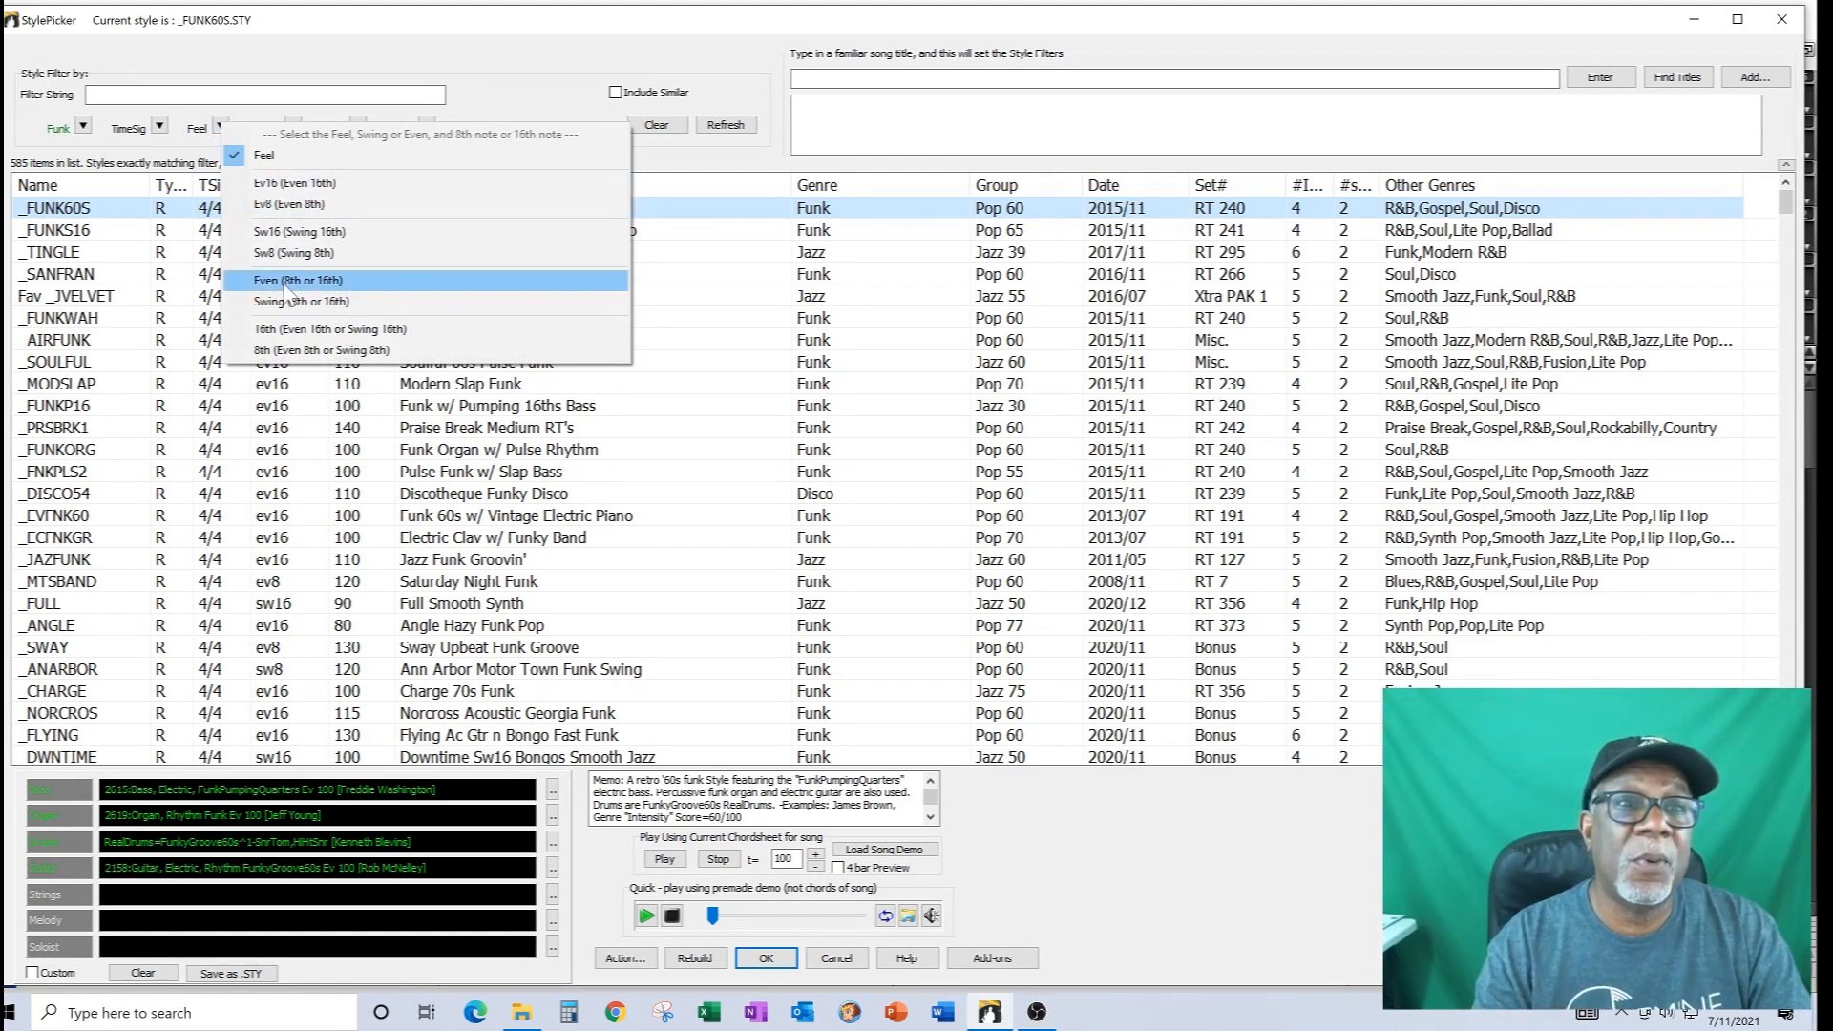
pyautogui.click(513, 80)
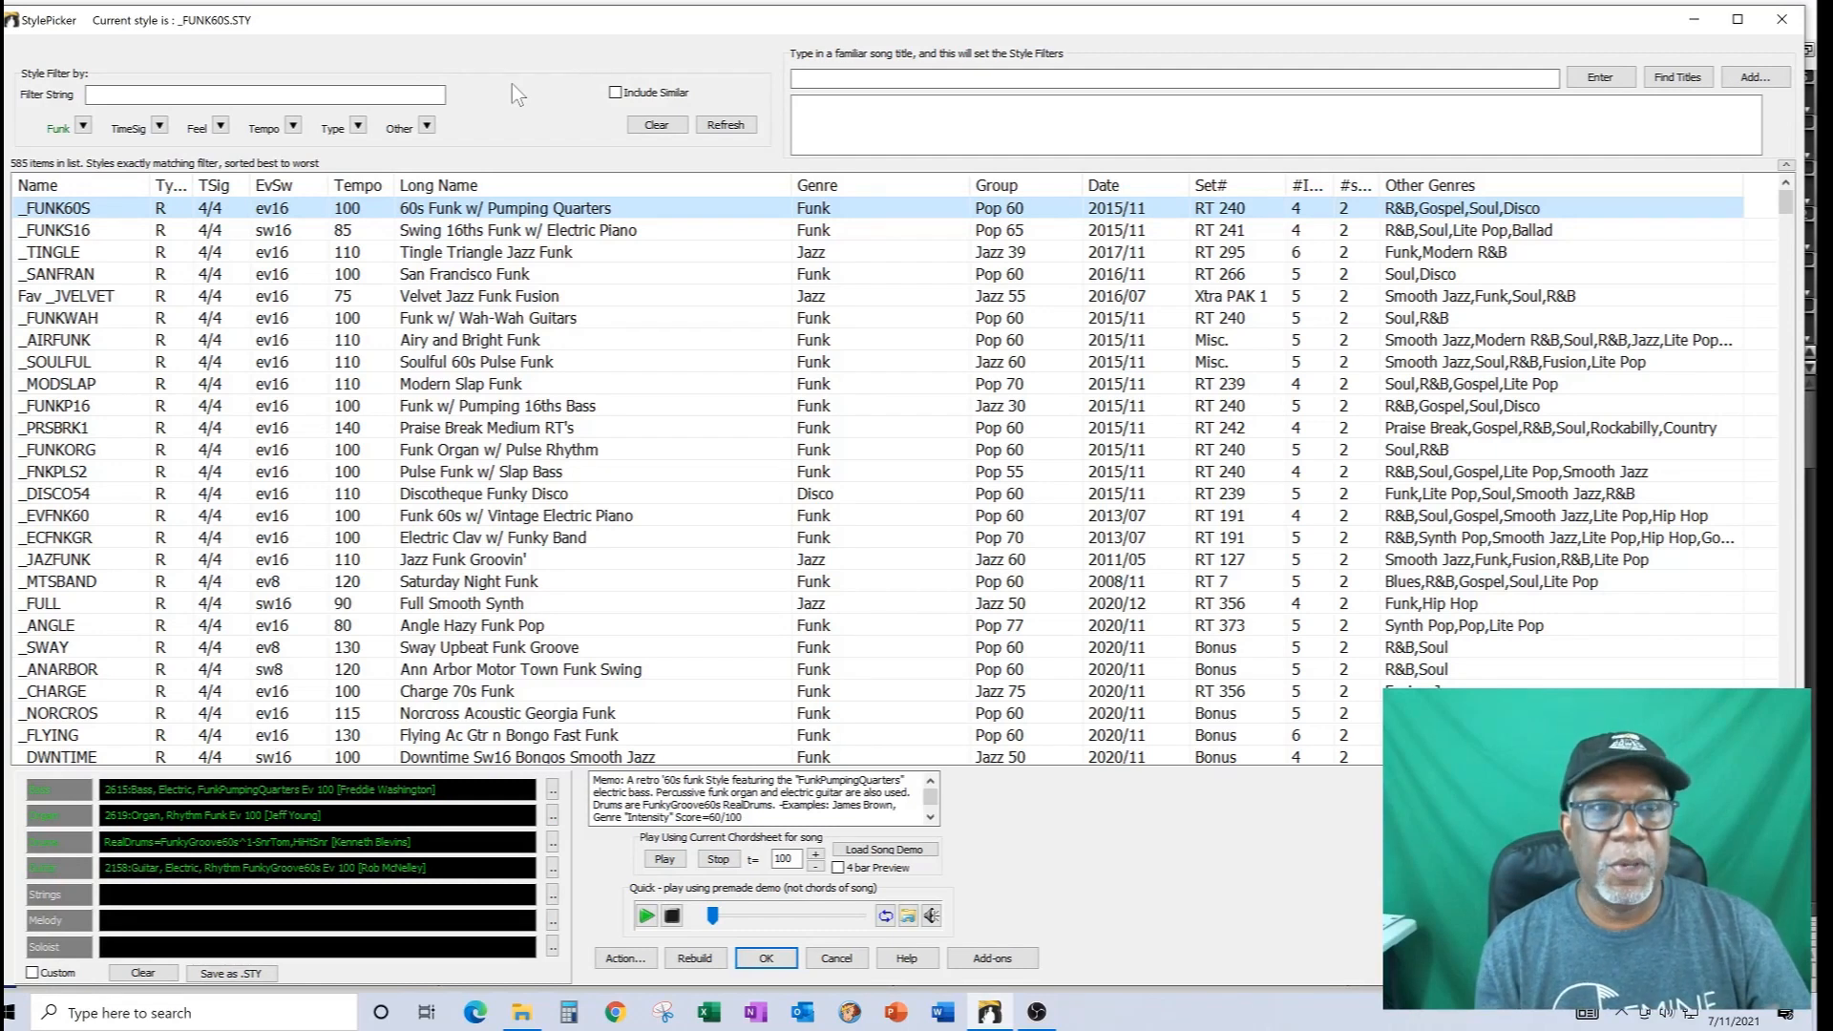
# - Examine the StylePicker's tempo, type and other filter options without changing any of them
pyautogui.click(293, 126)
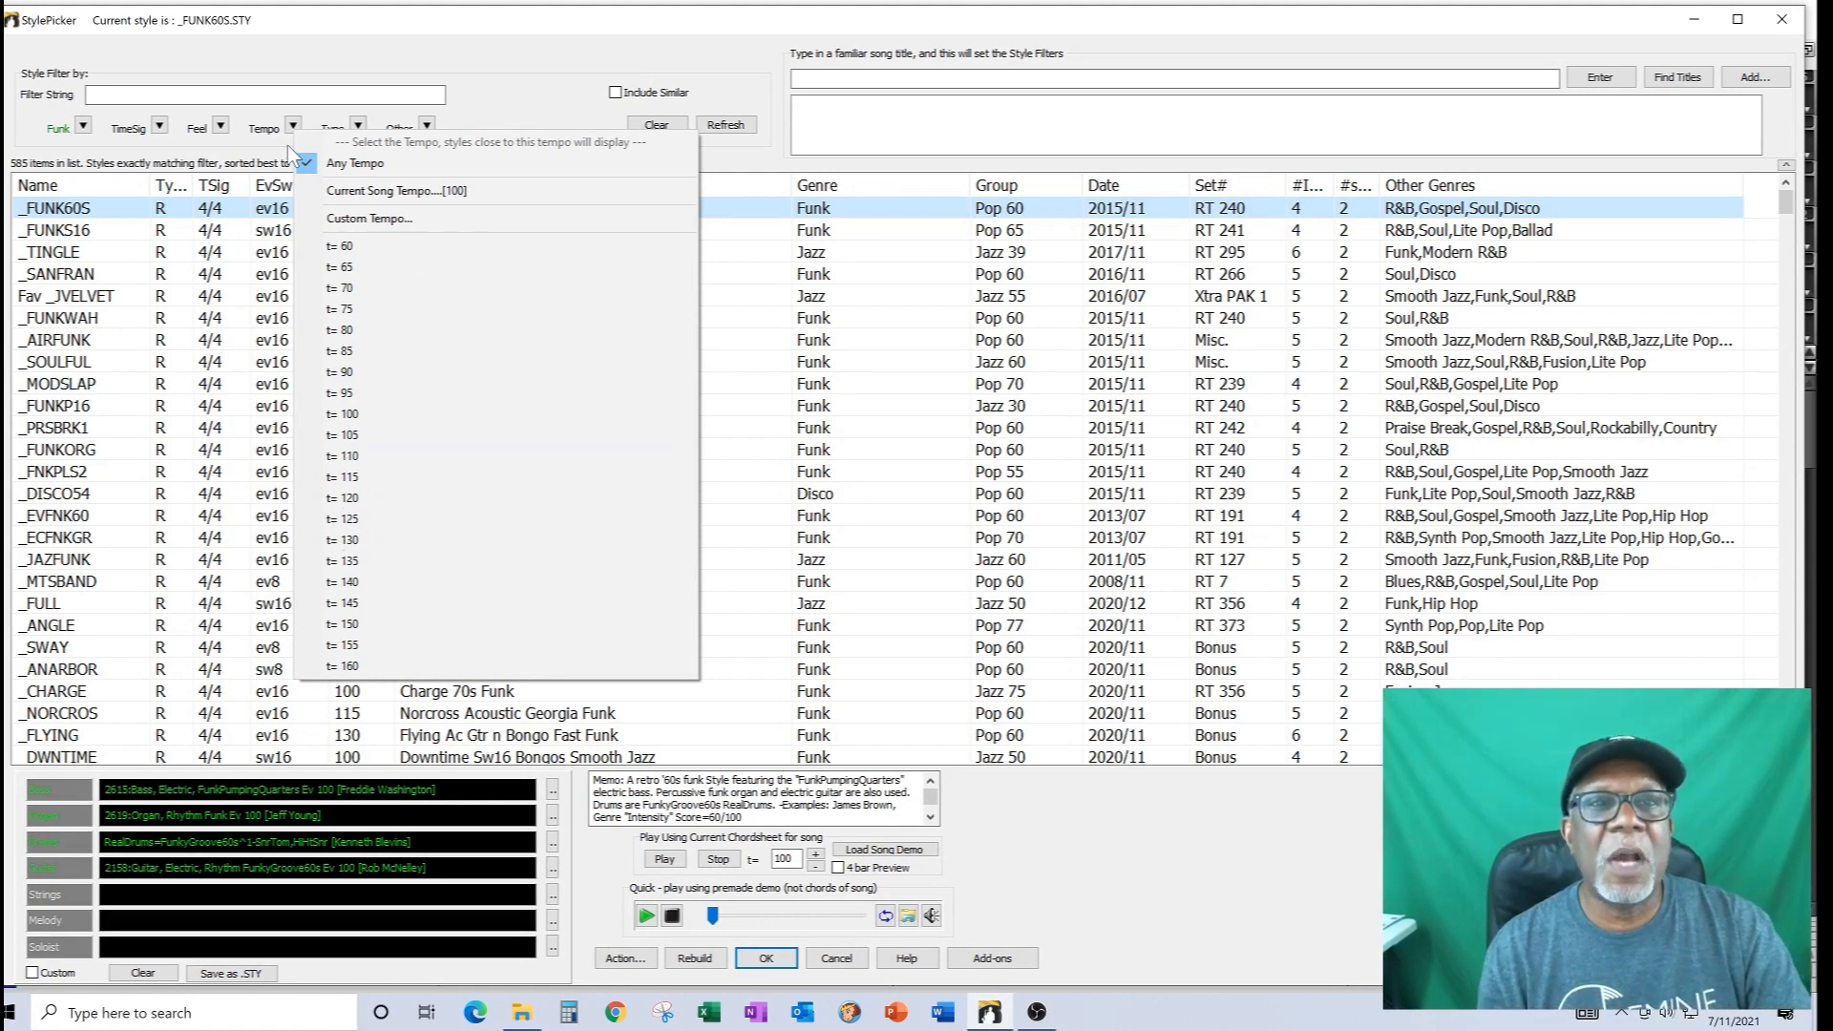
pyautogui.click(506, 115)
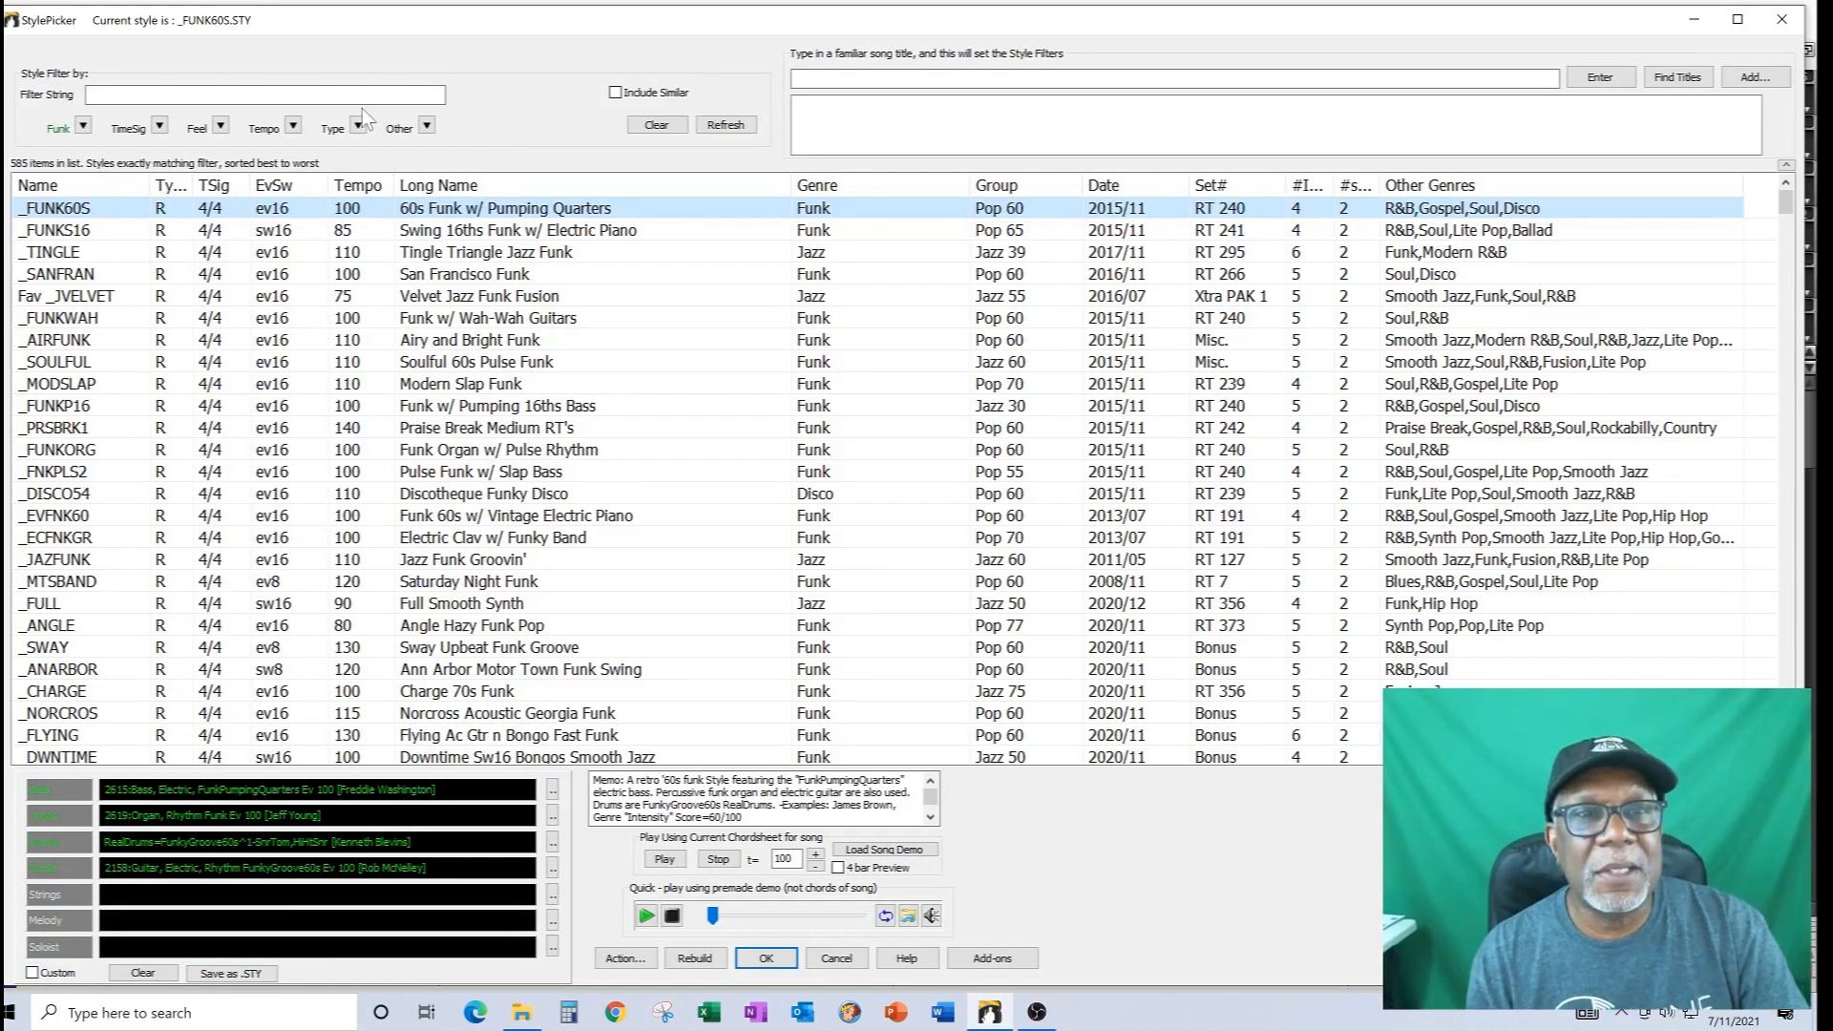
pyautogui.click(293, 126)
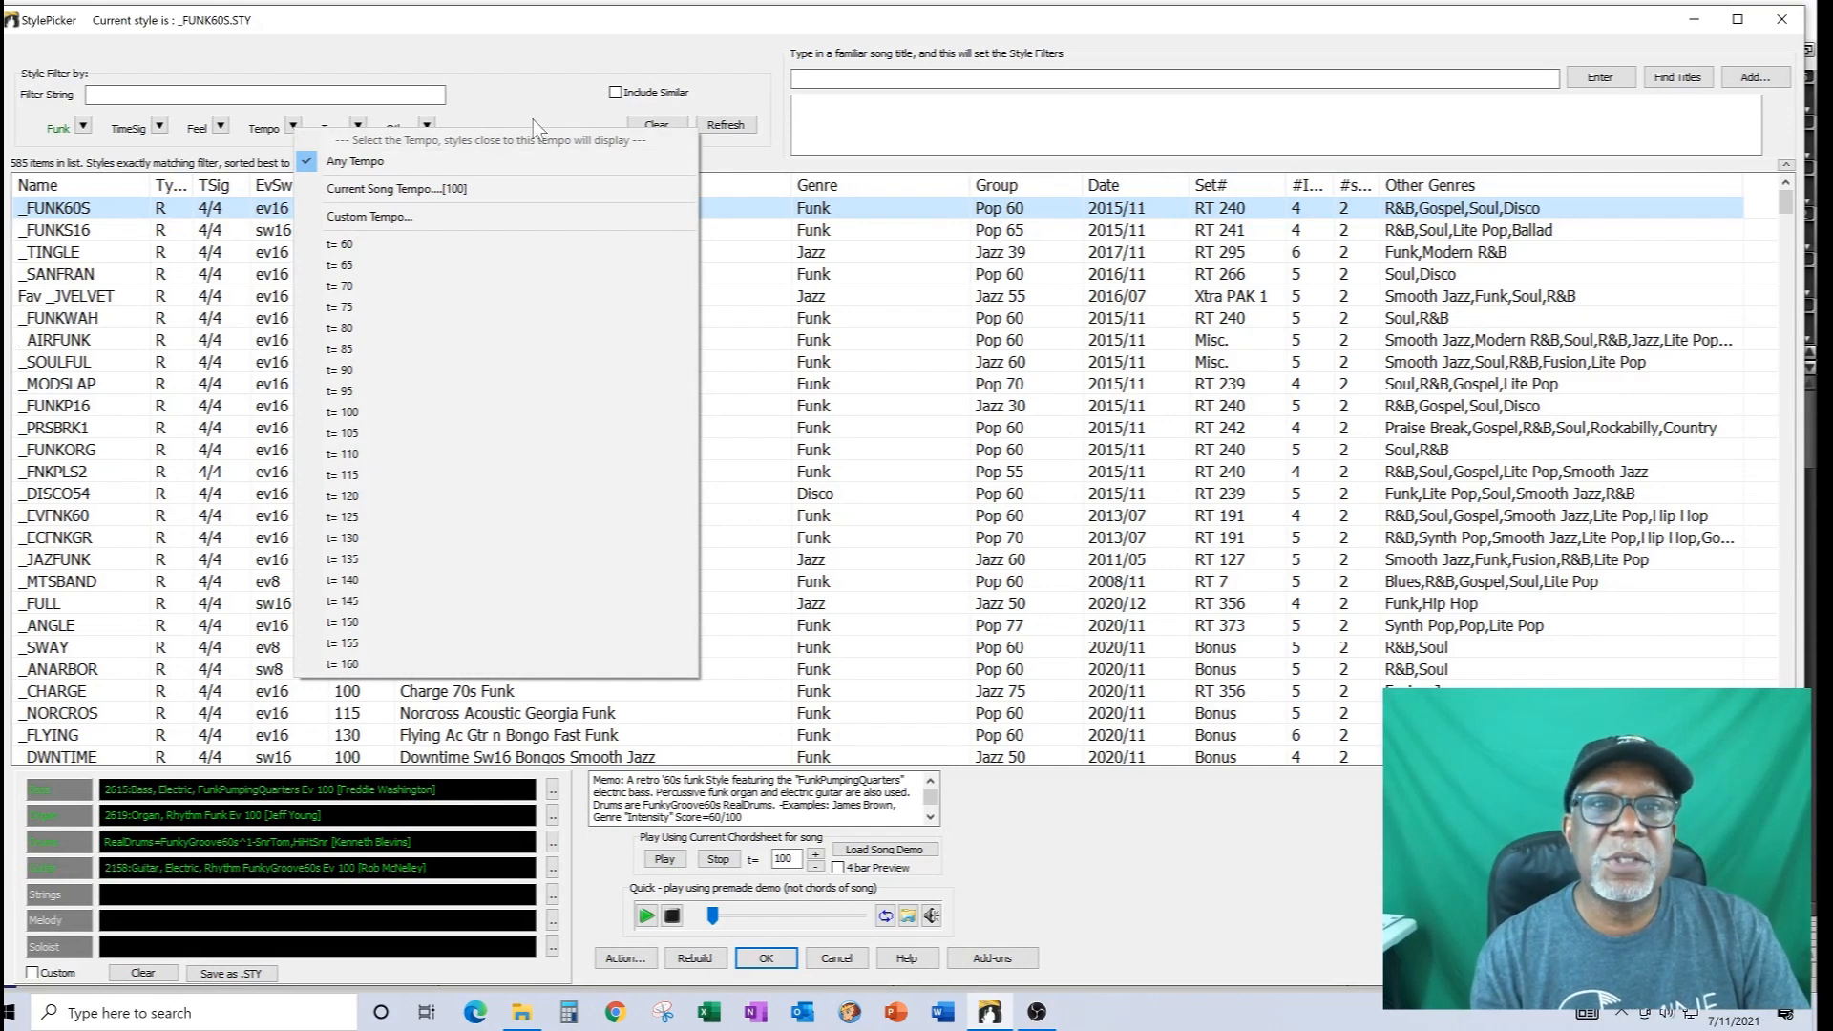
pyautogui.click(294, 146)
pyautogui.click(355, 126)
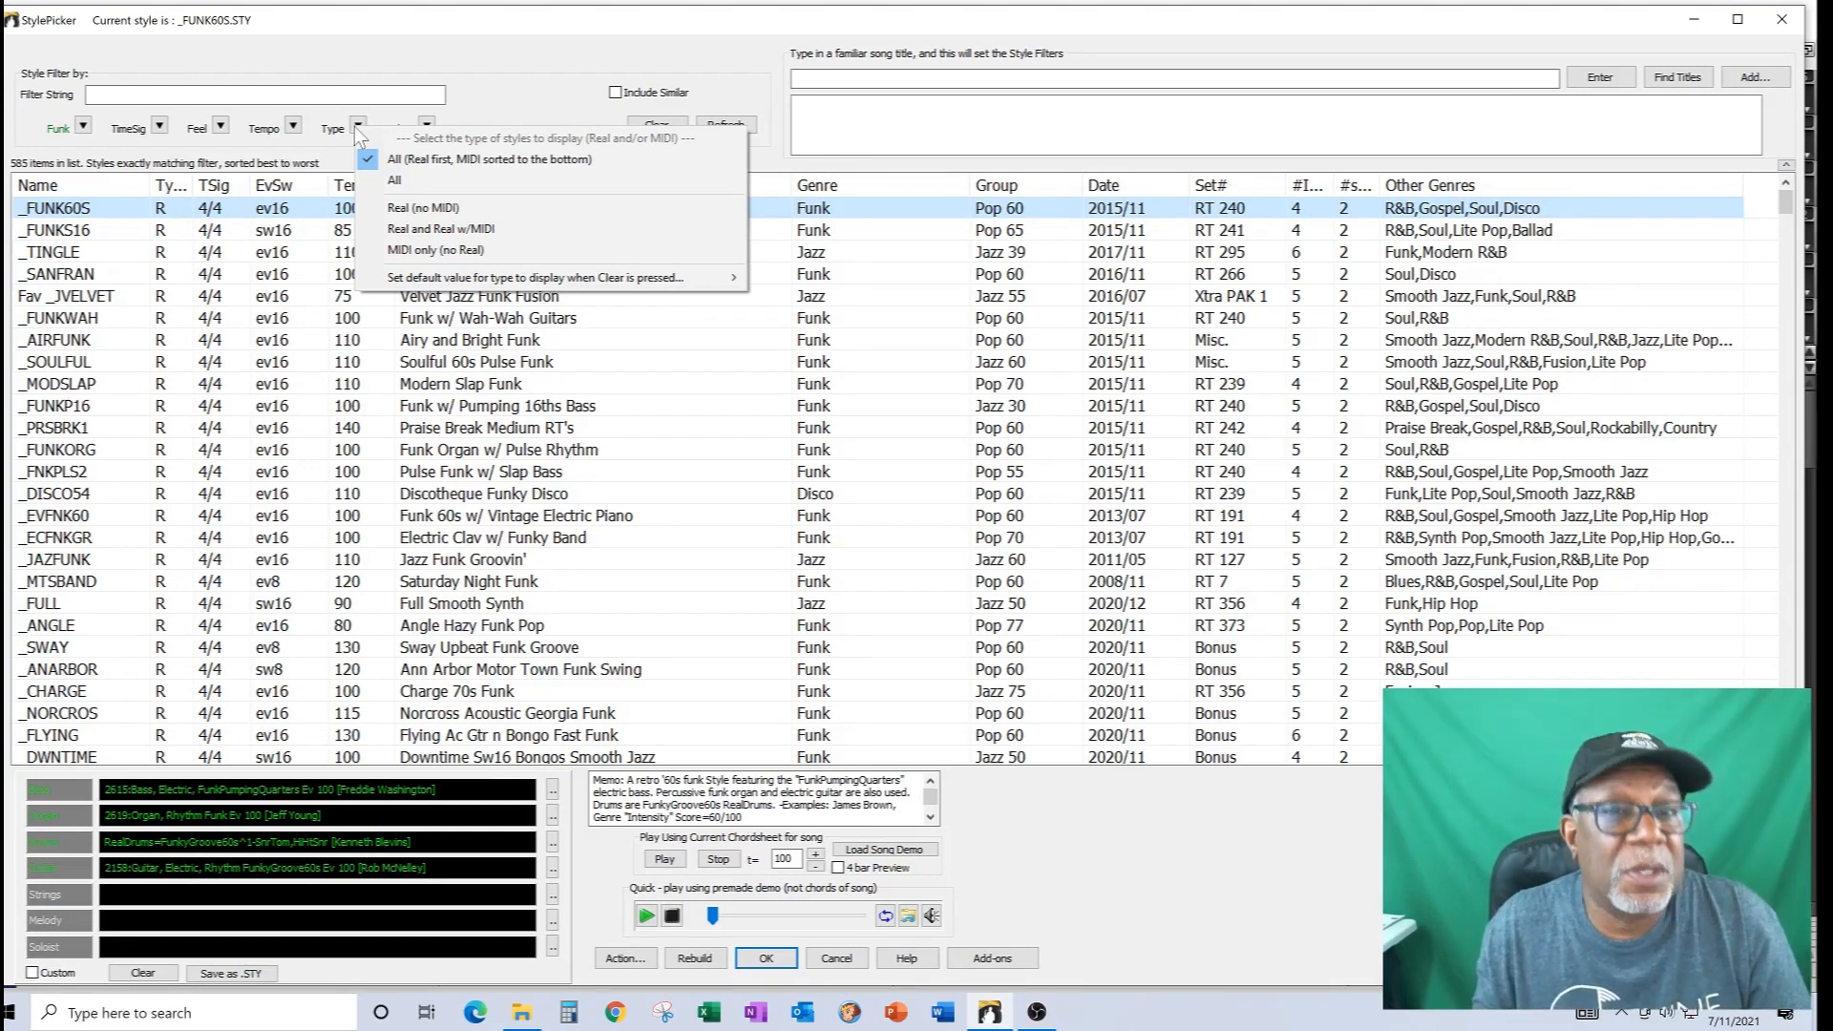
pyautogui.click(484, 111)
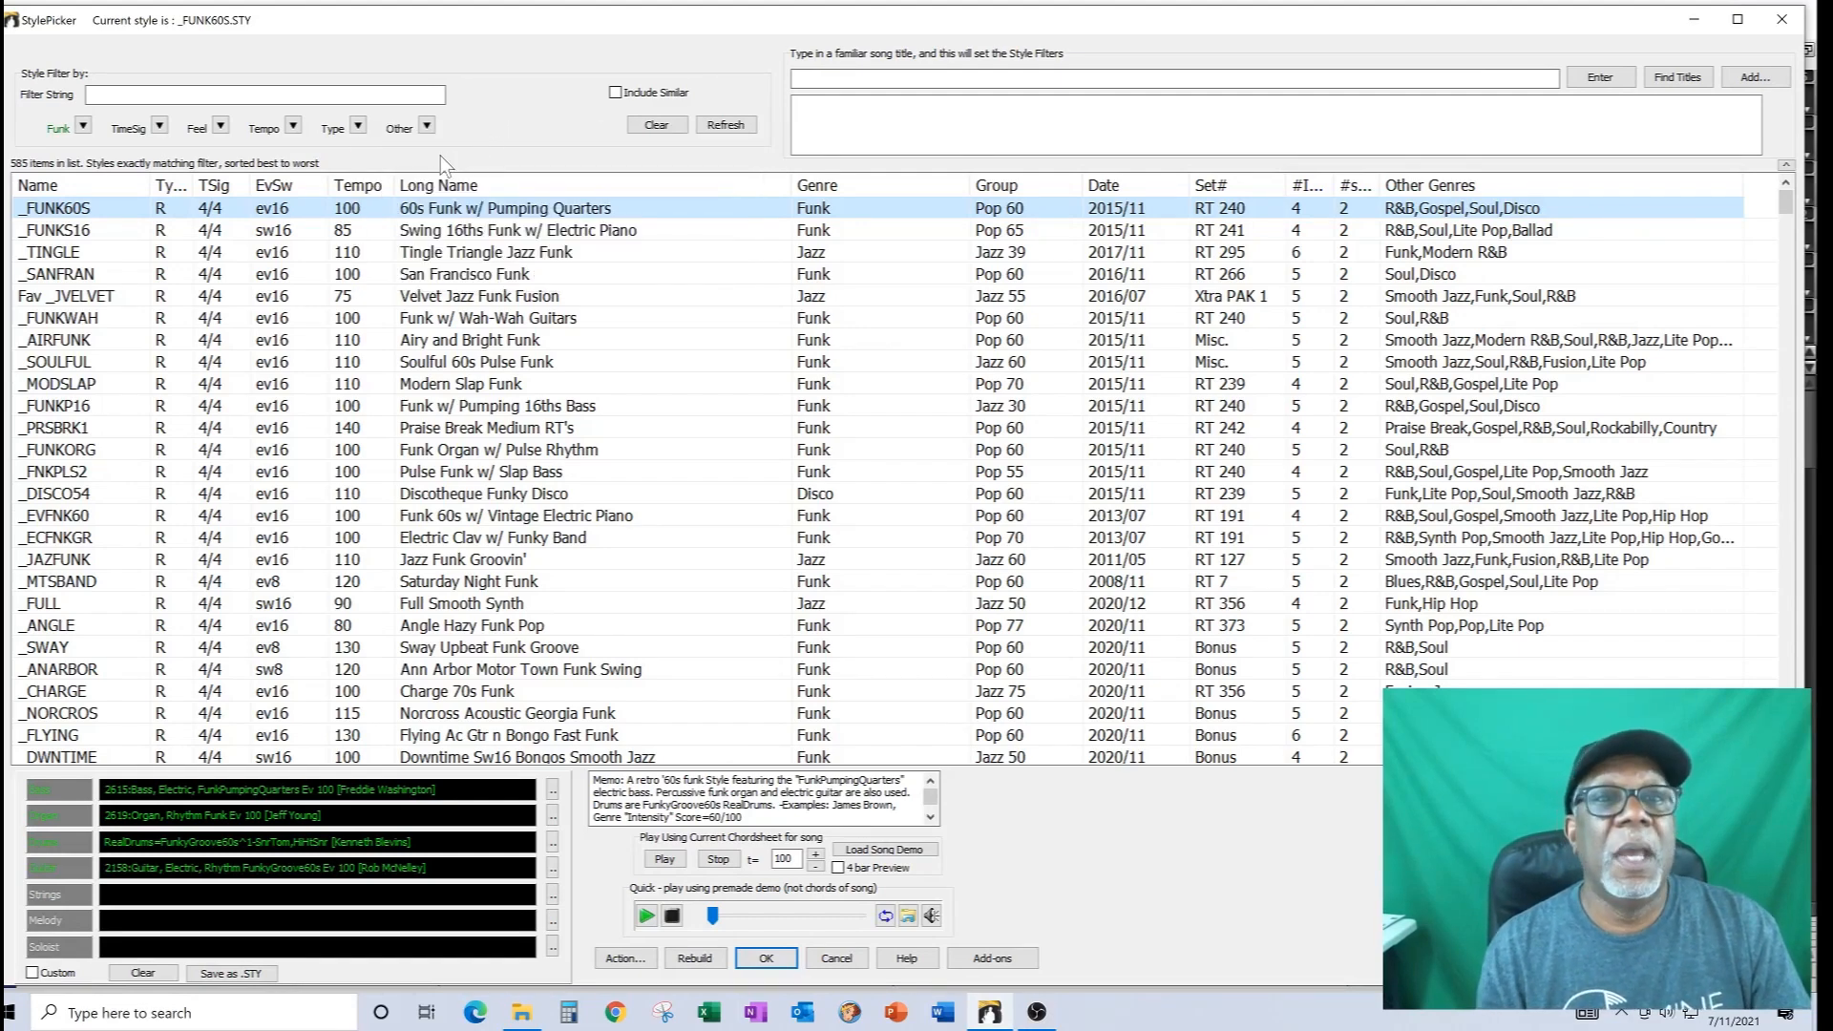
pyautogui.click(426, 125)
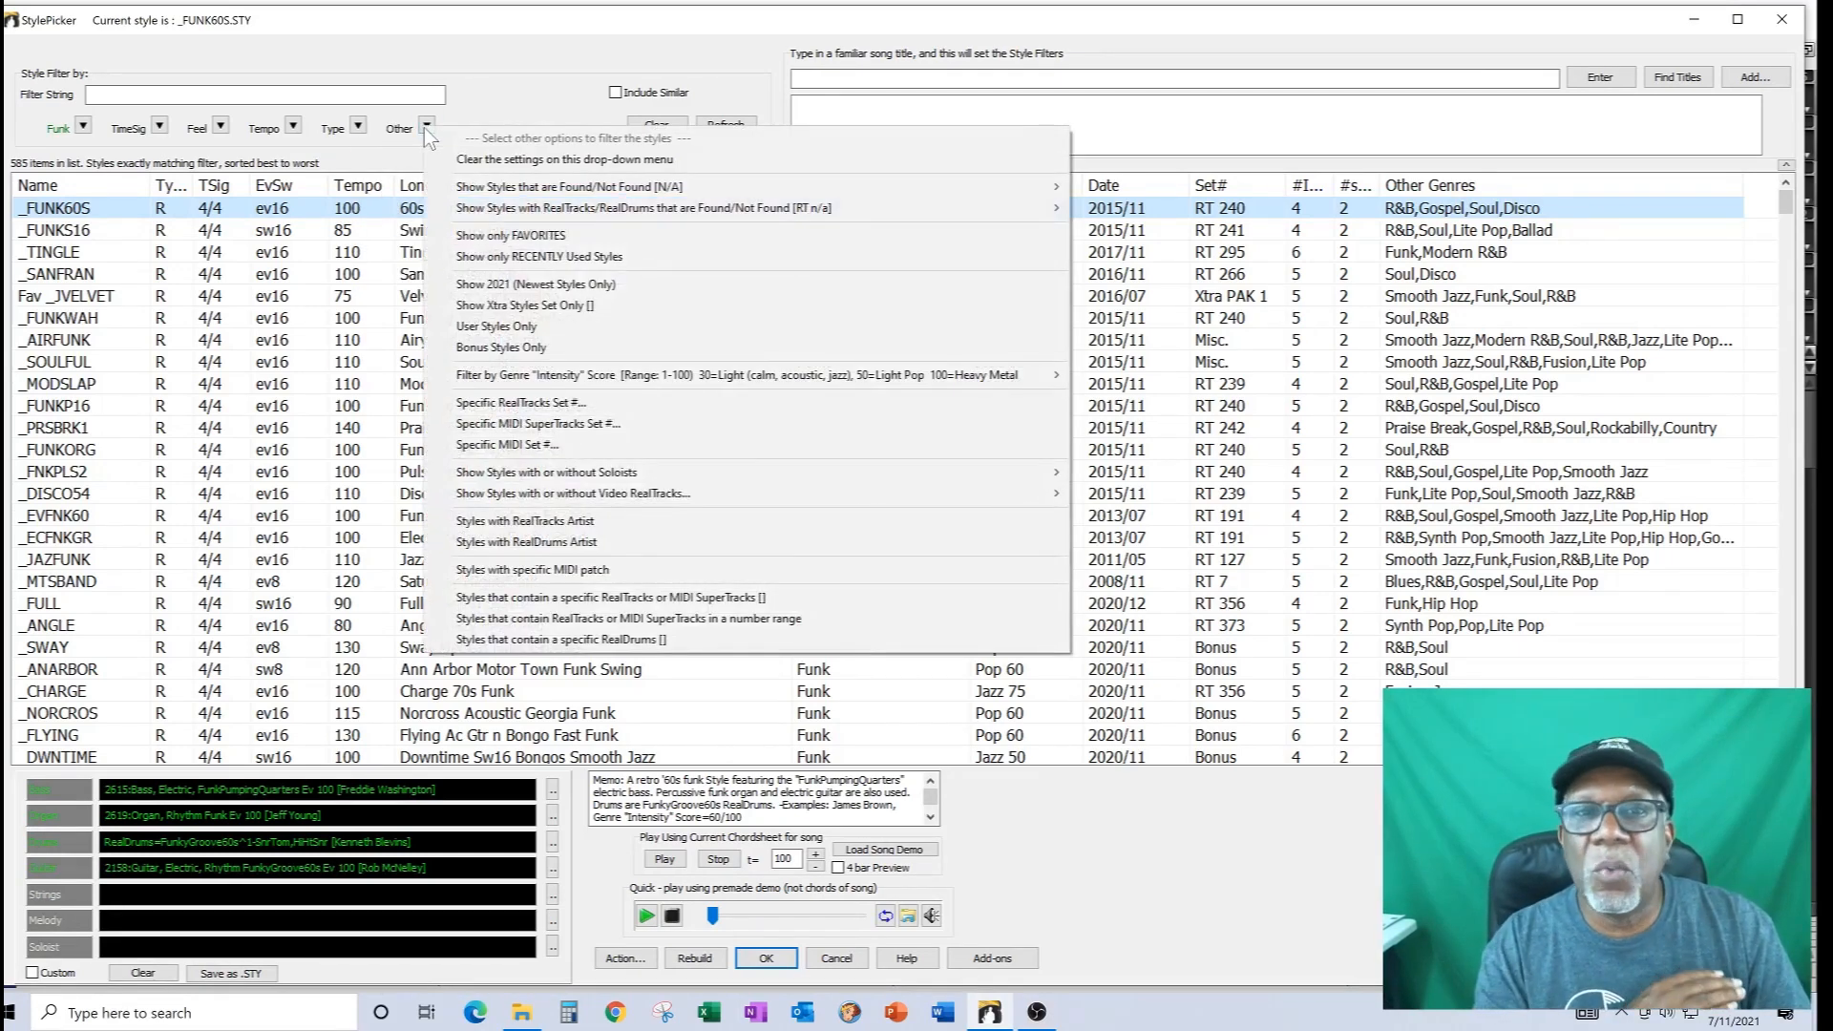
pyautogui.click(492, 113)
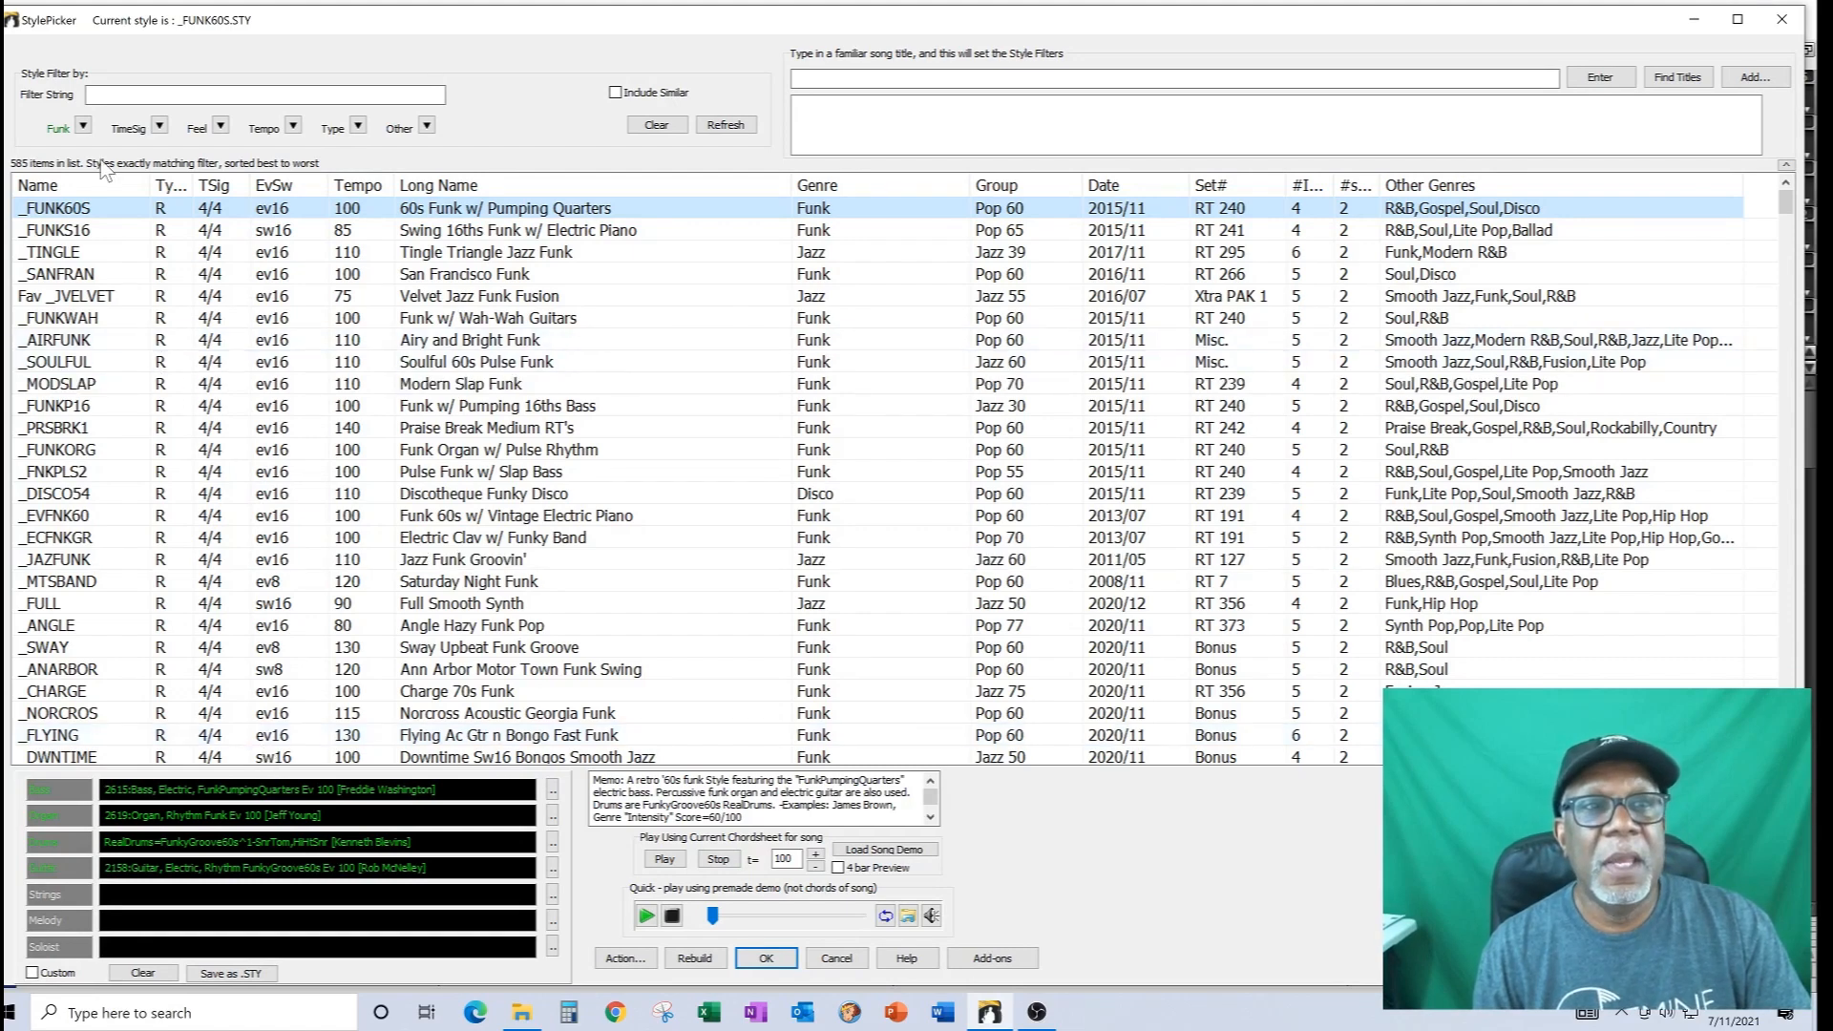
# - Filter the style list to the R&B genre and close the StylePicker without loading a style
pyautogui.click(83, 127)
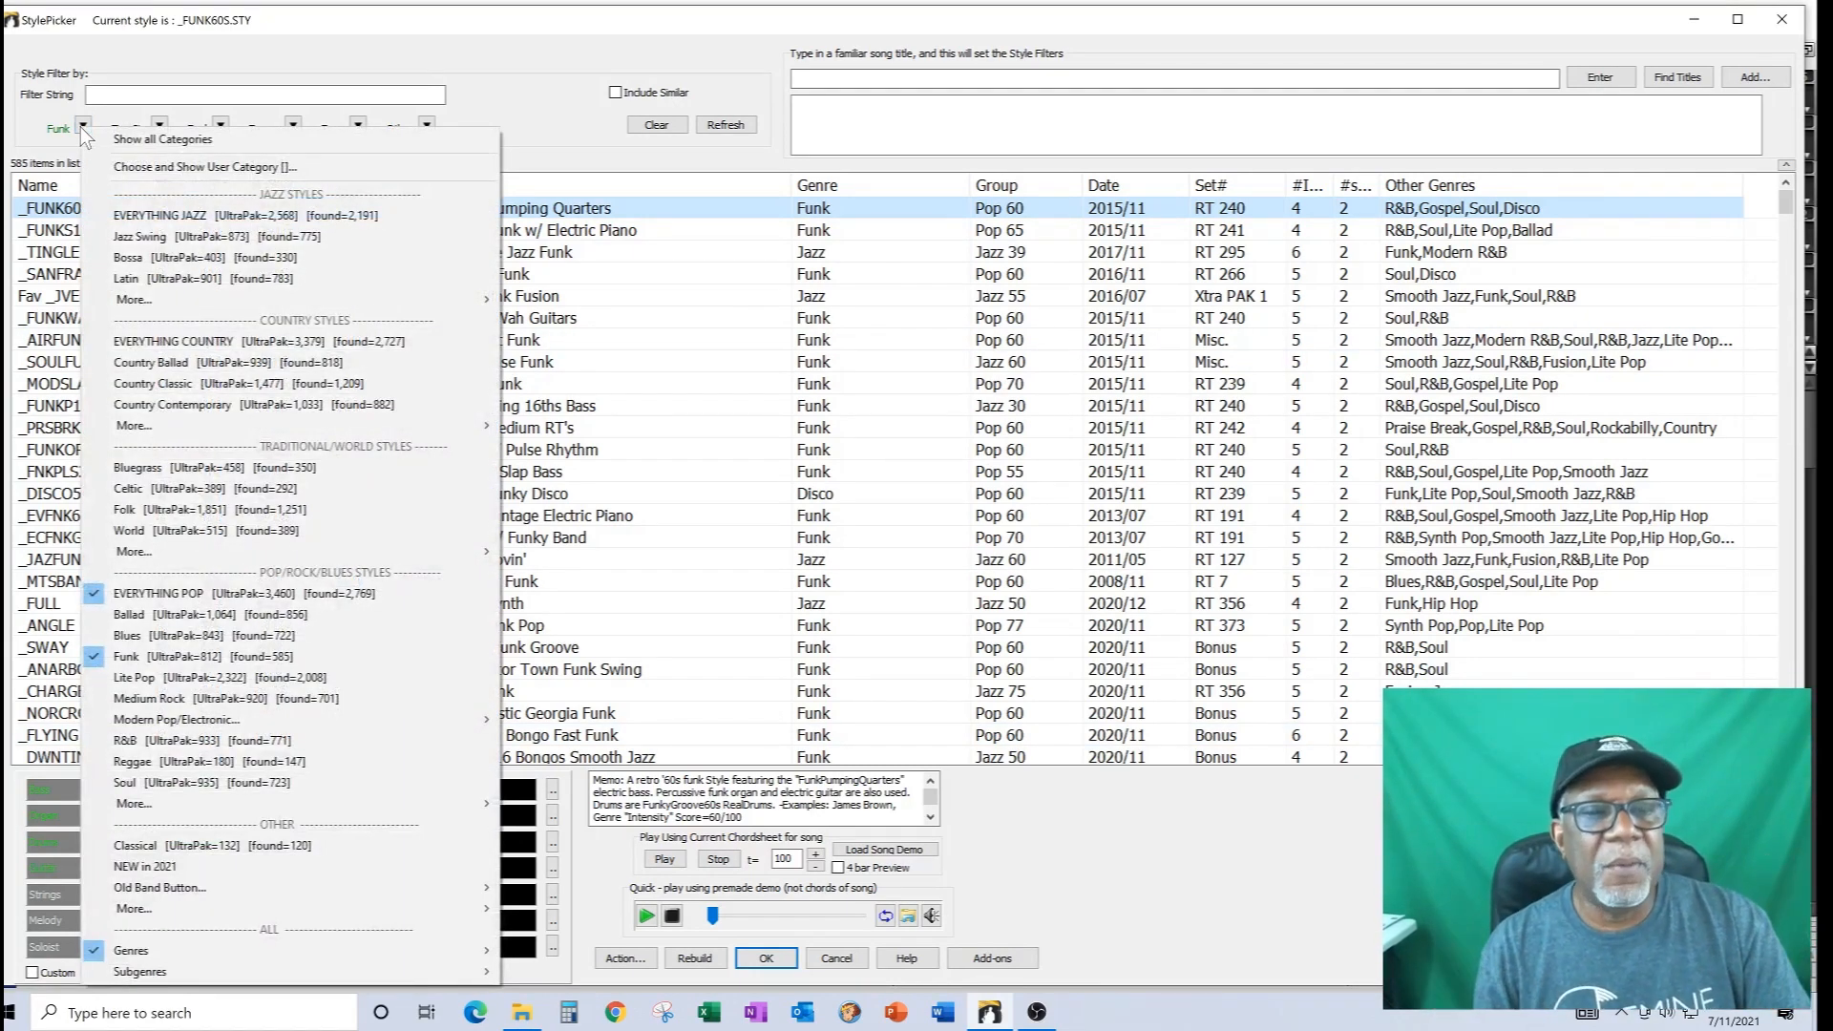
pyautogui.click(176, 739)
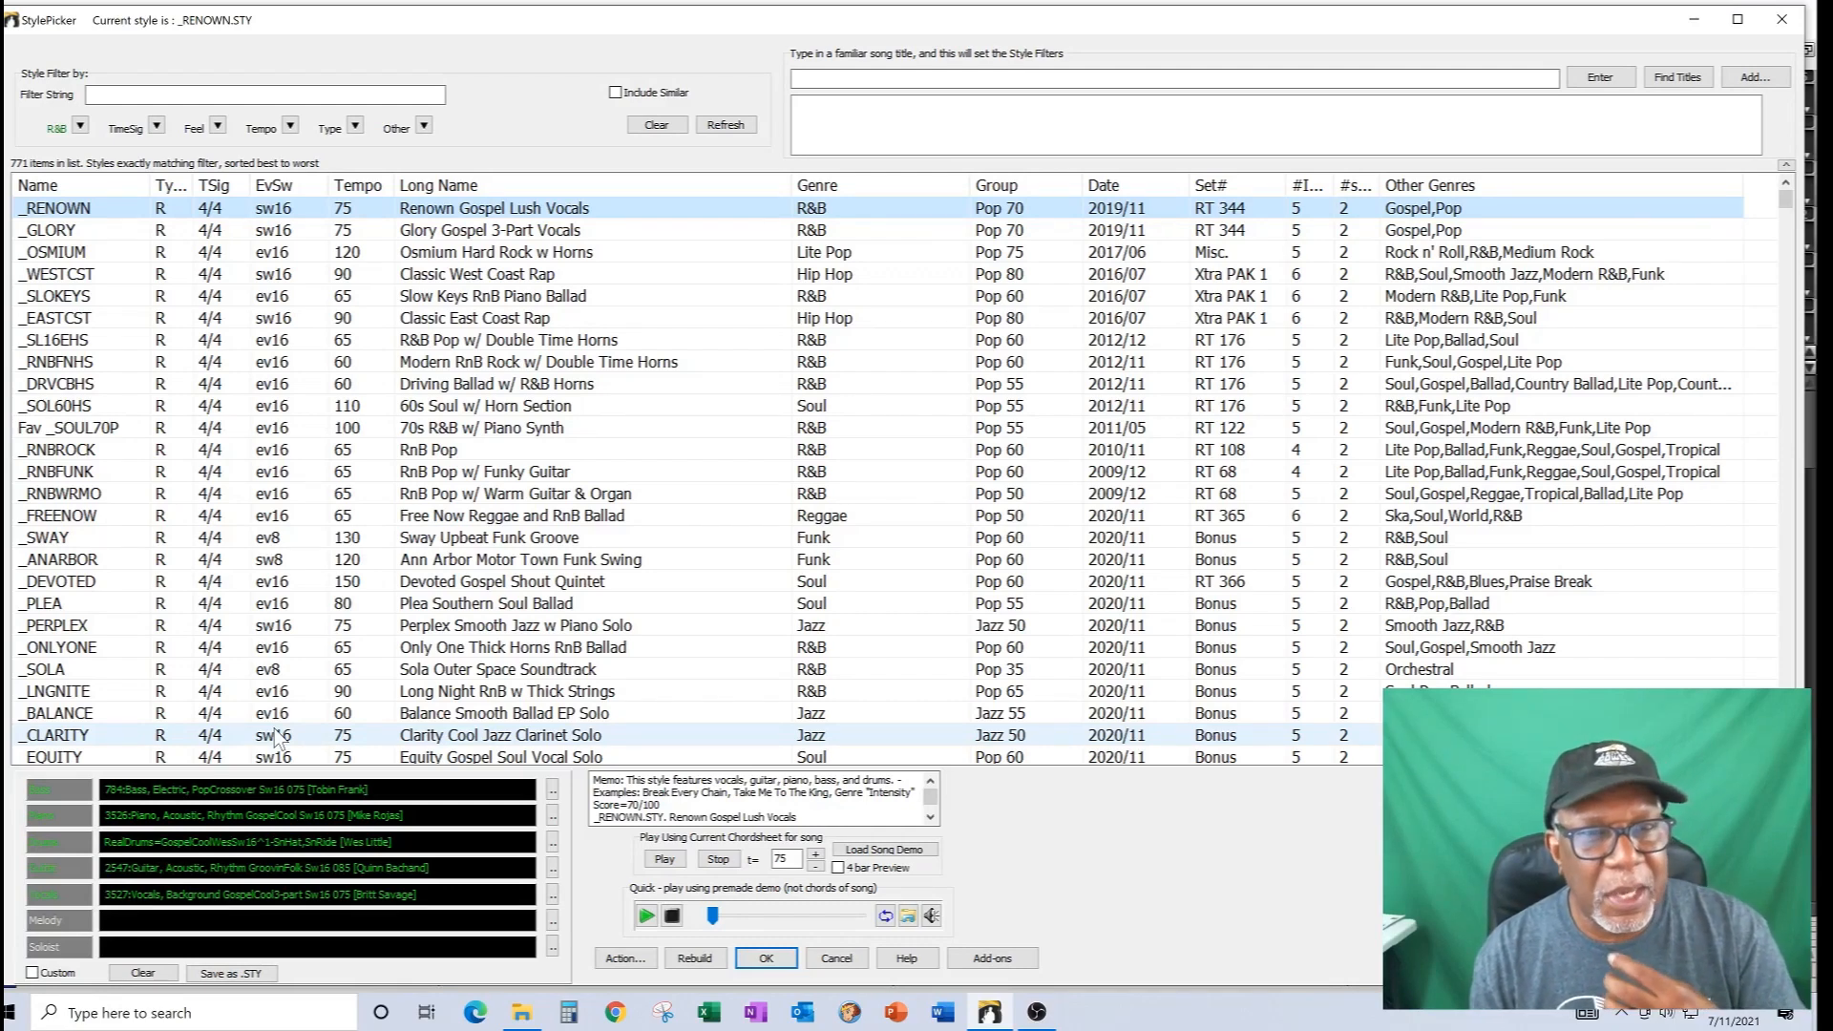
pyautogui.press('Escape')
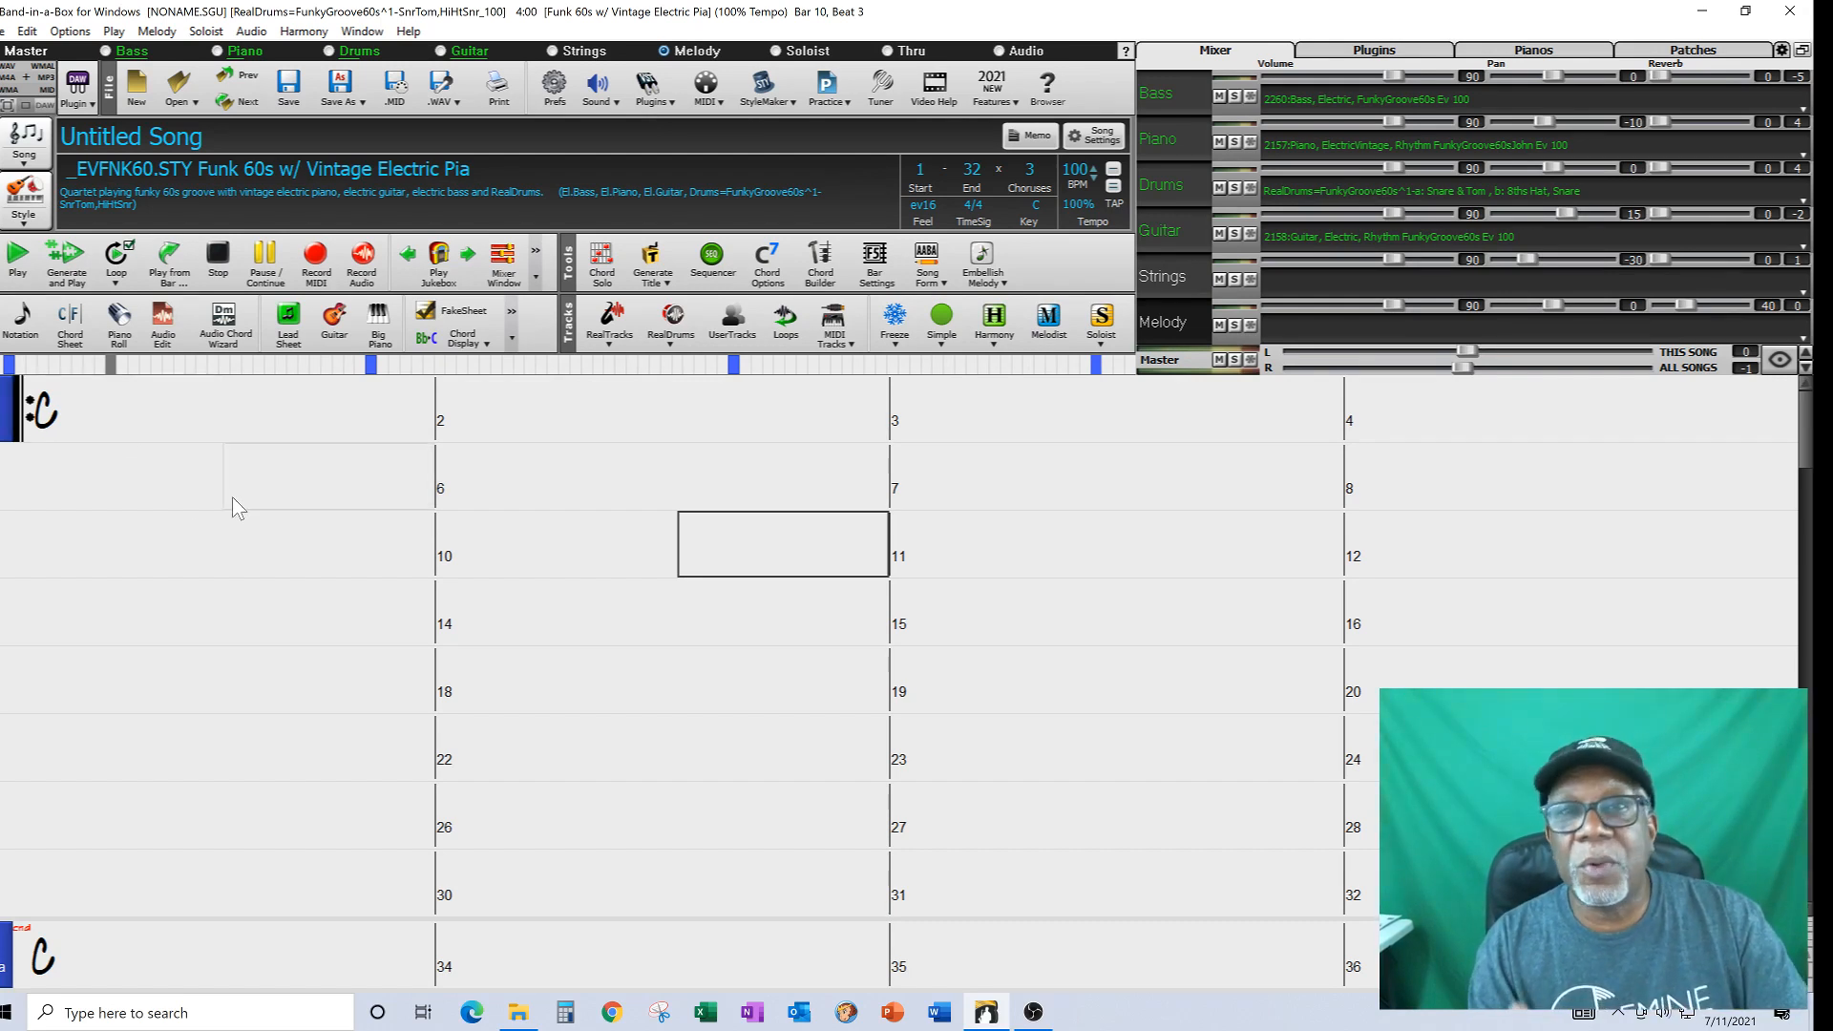
# - Reopen the StylePicker, filter the styles to the Funk genre and select the _JVELVET style, Velvet Jazz Funk Fusion
pyautogui.click(25, 225)
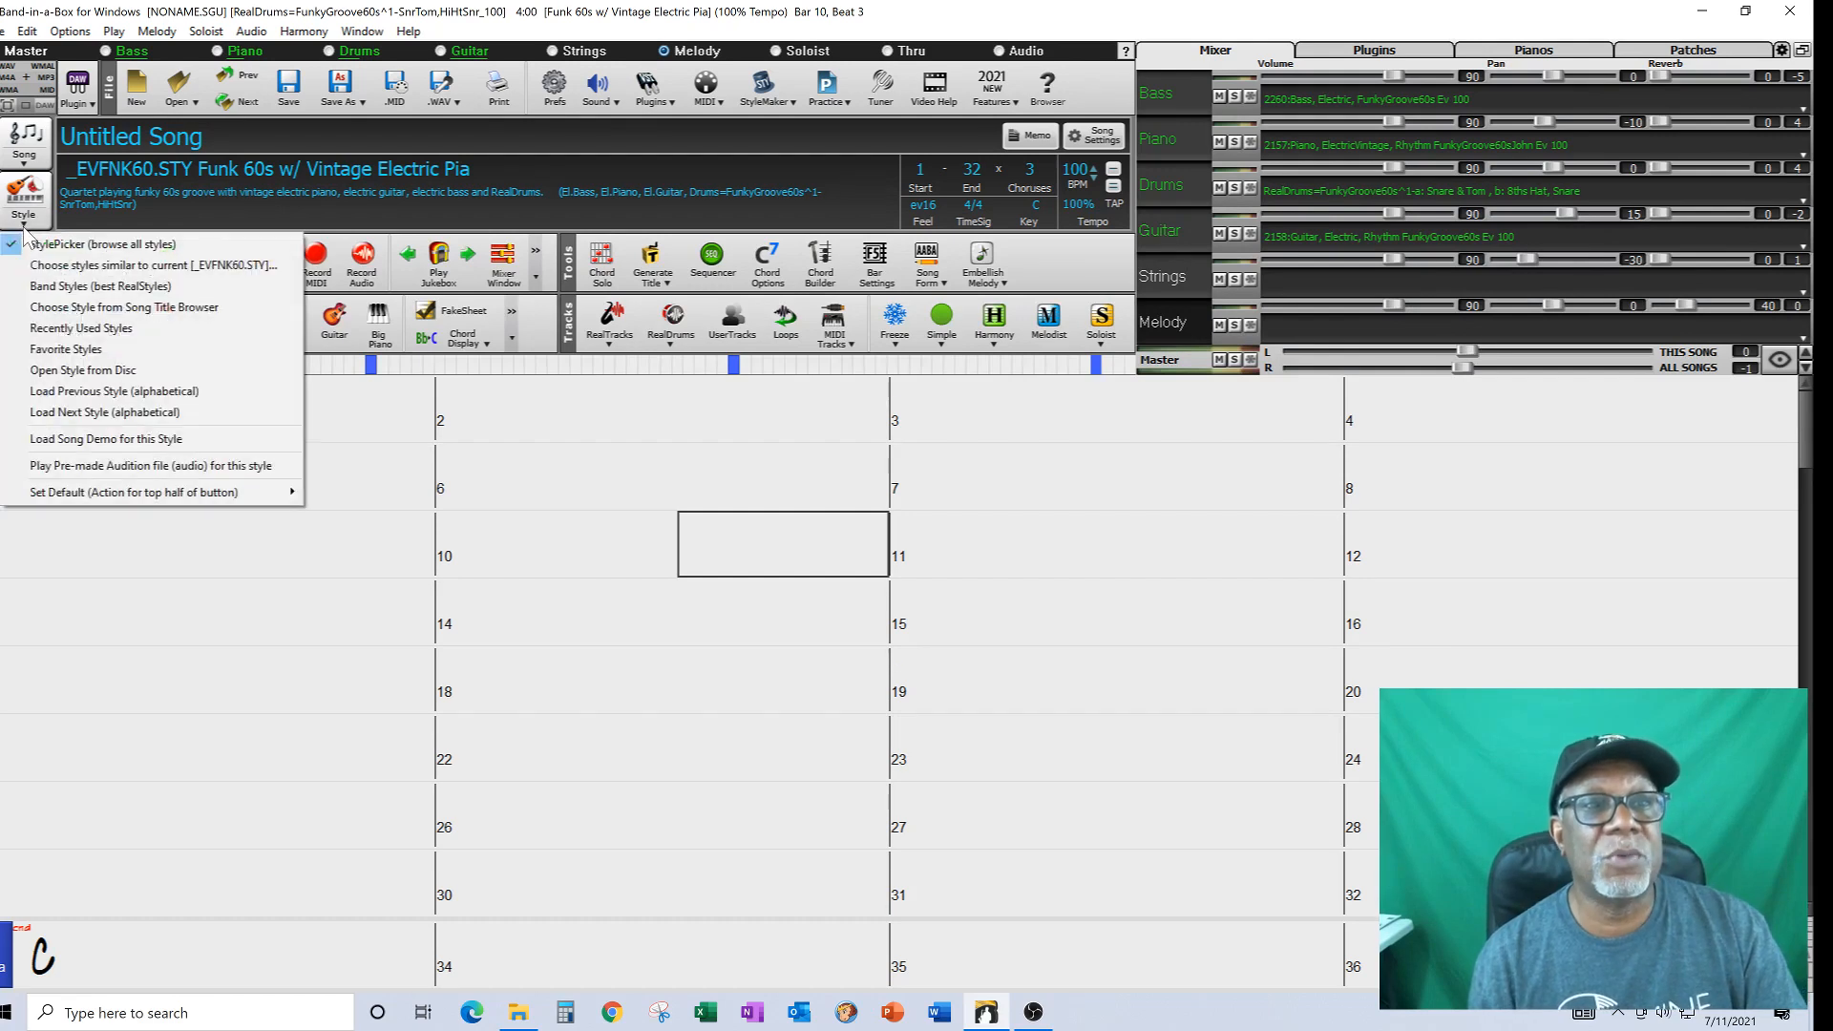
pyautogui.click(68, 248)
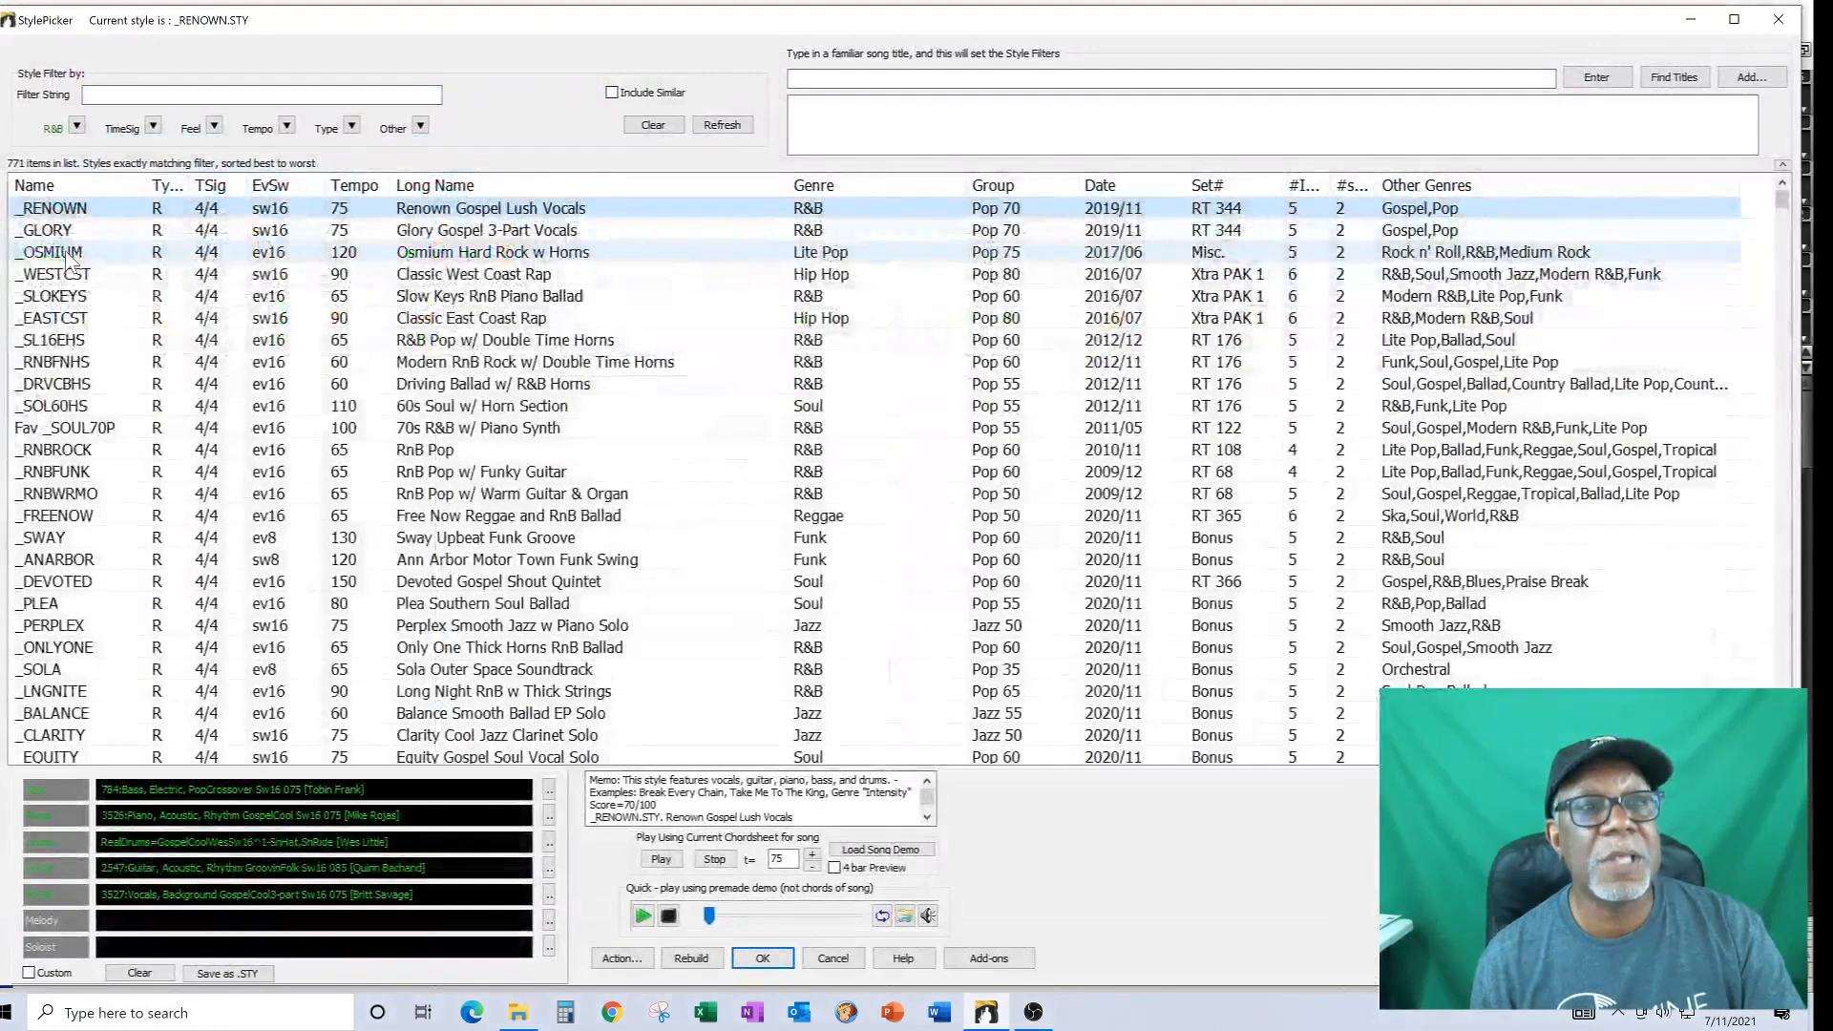
pyautogui.click(77, 126)
pyautogui.click(63, 148)
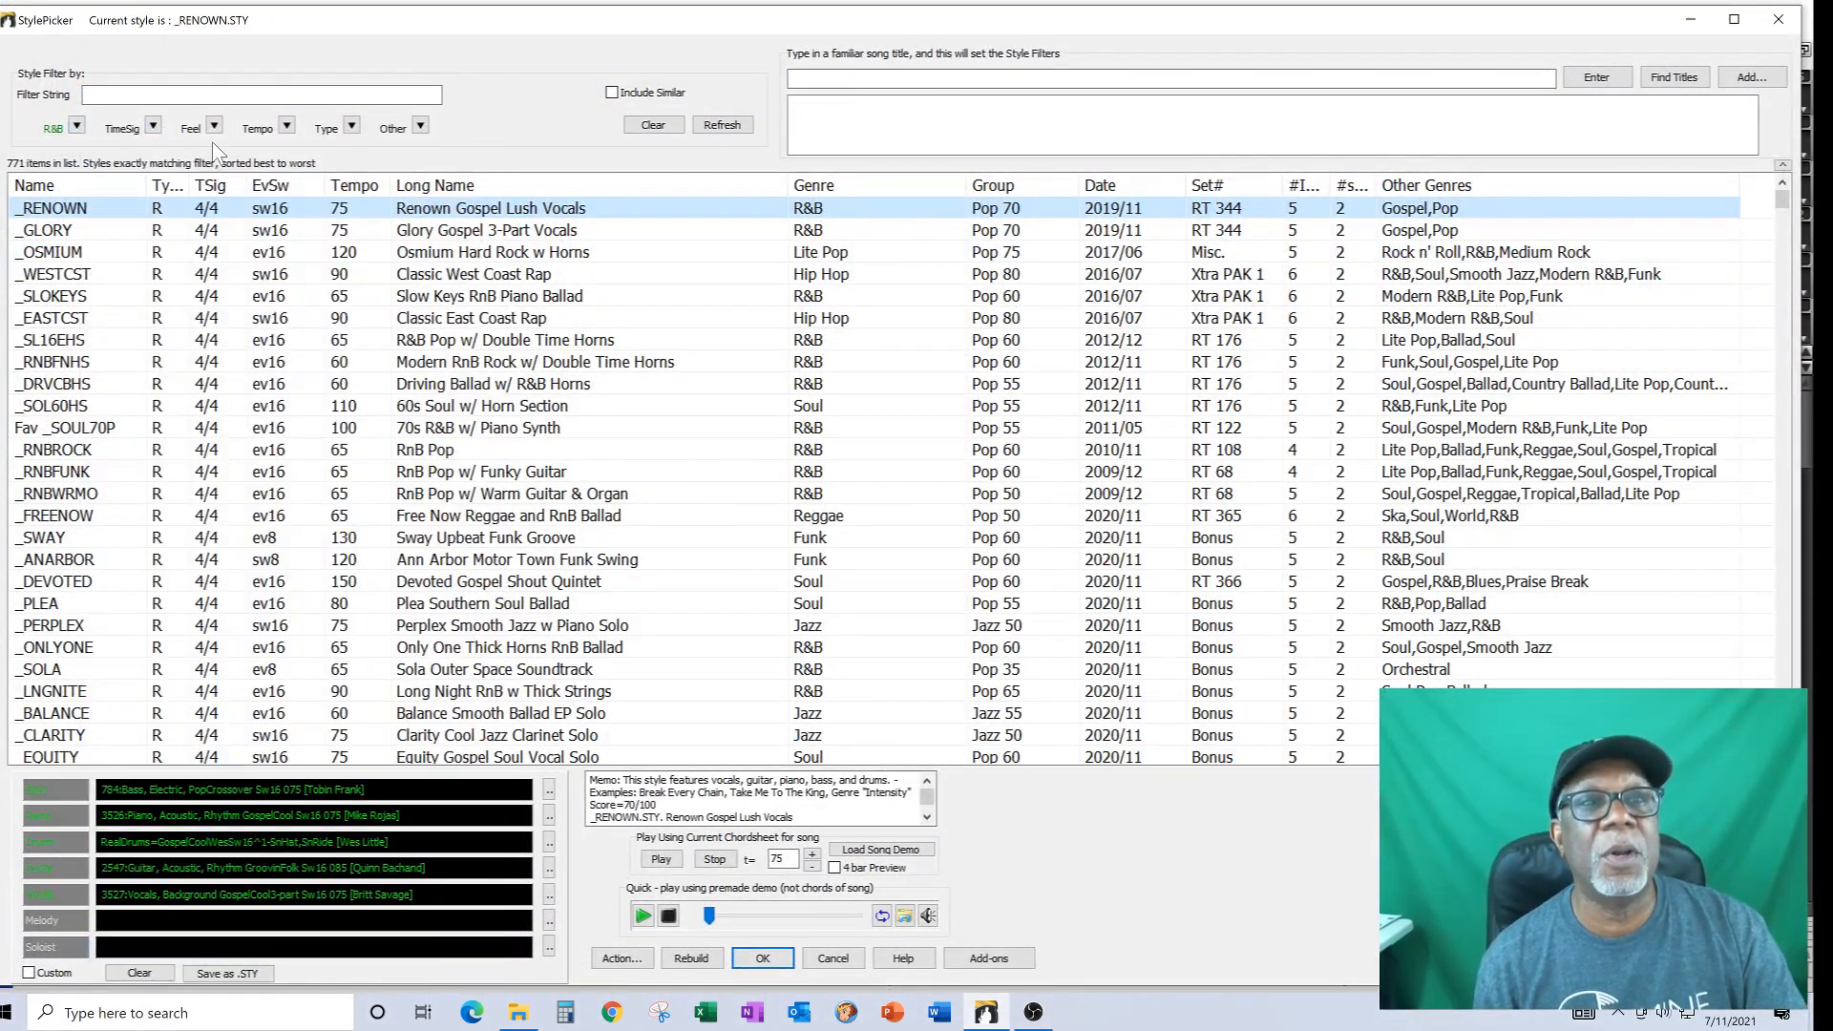
pyautogui.click(76, 126)
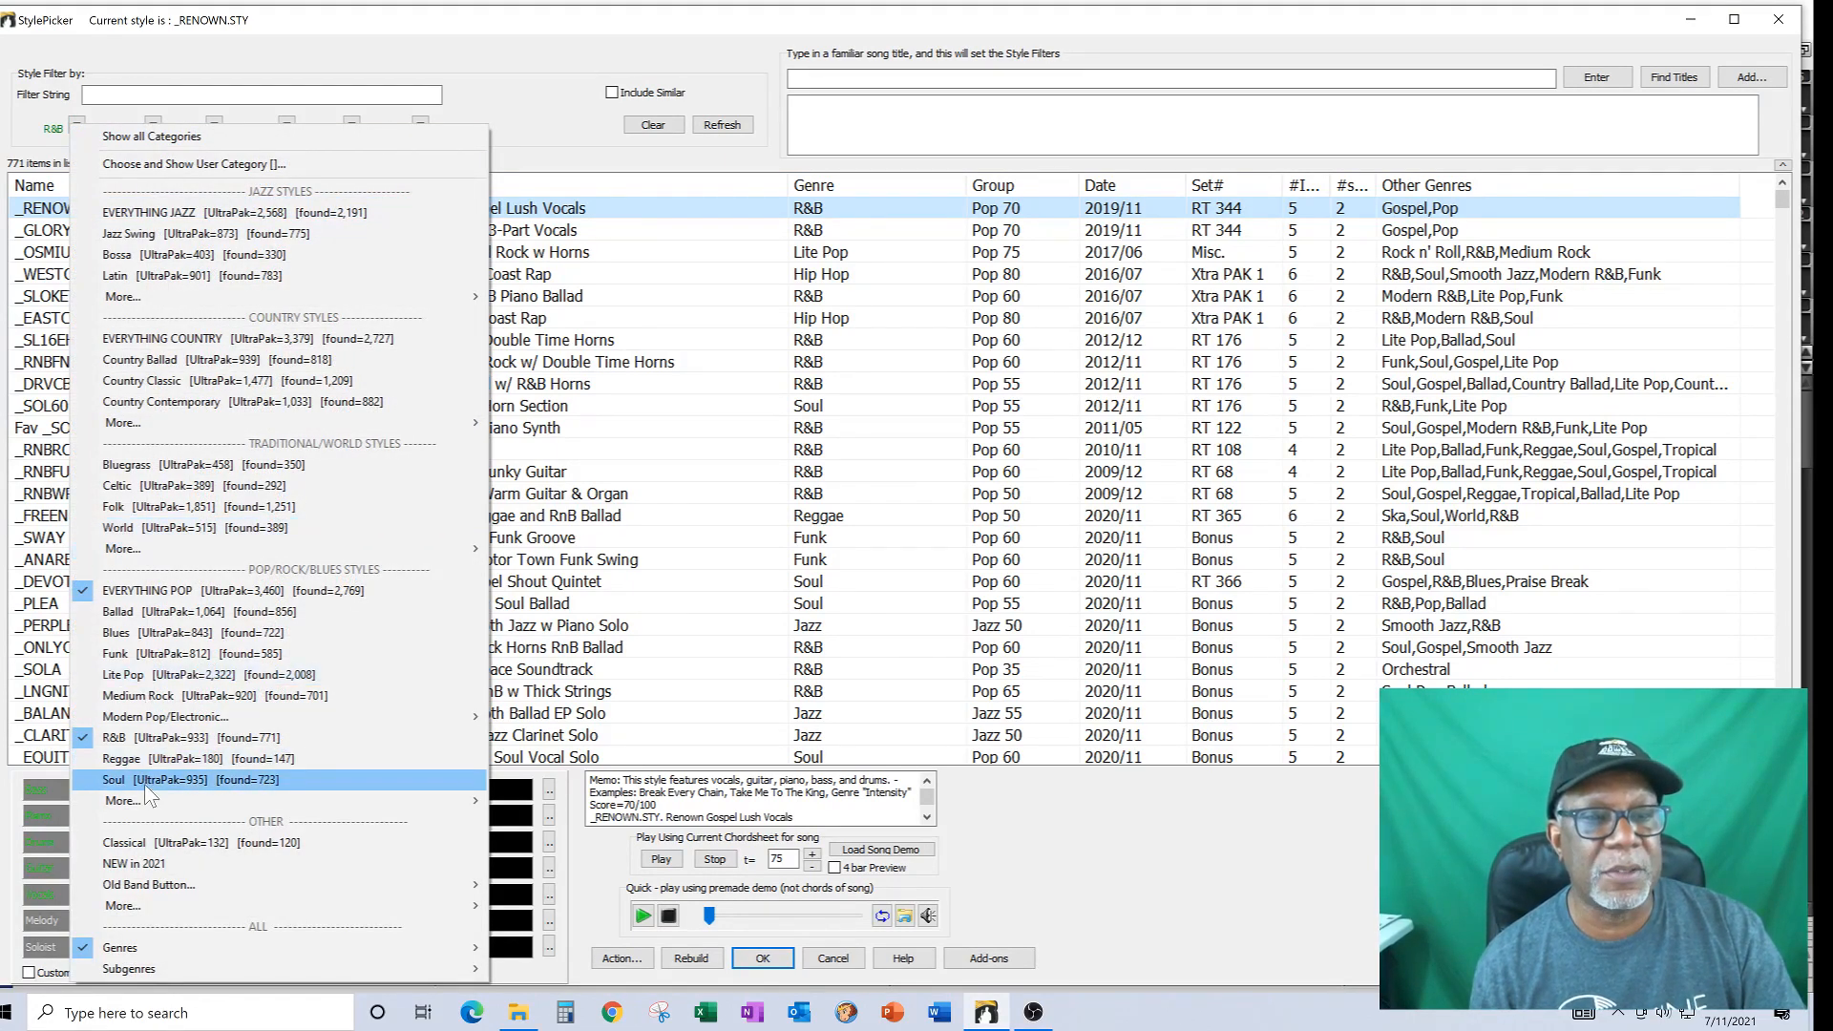
pyautogui.click(125, 655)
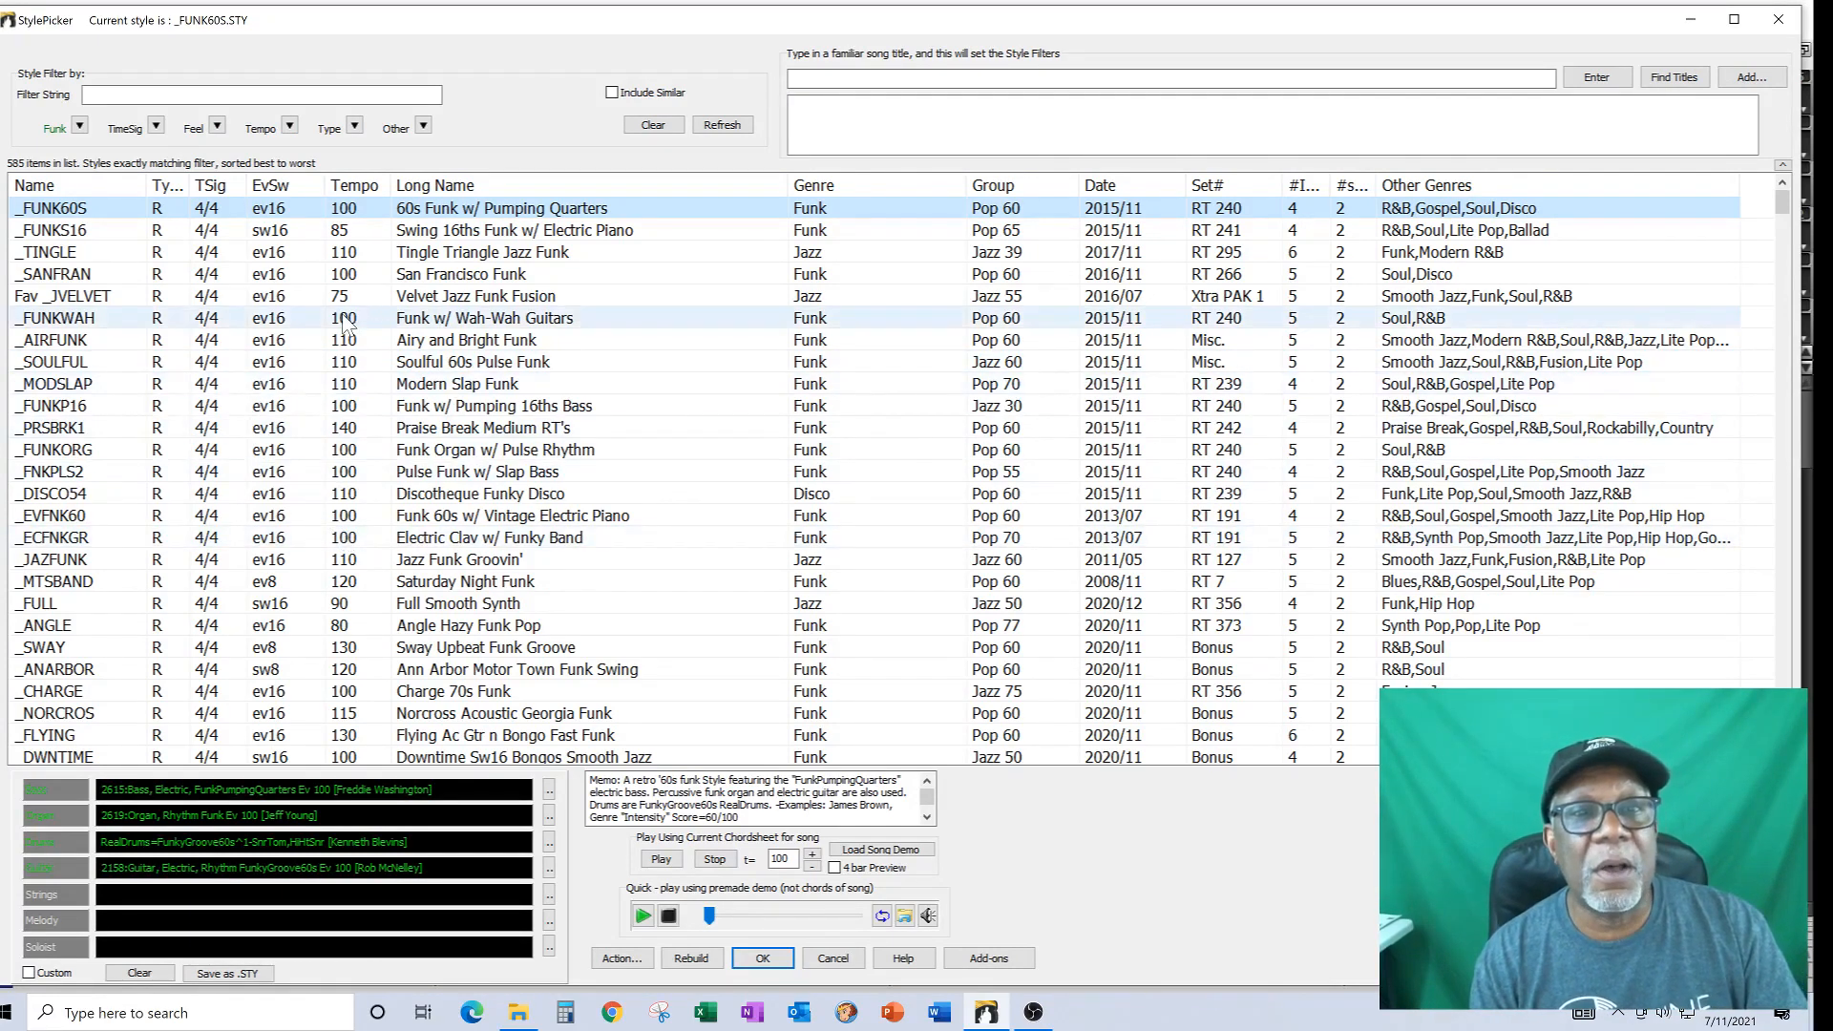
pyautogui.click(204, 300)
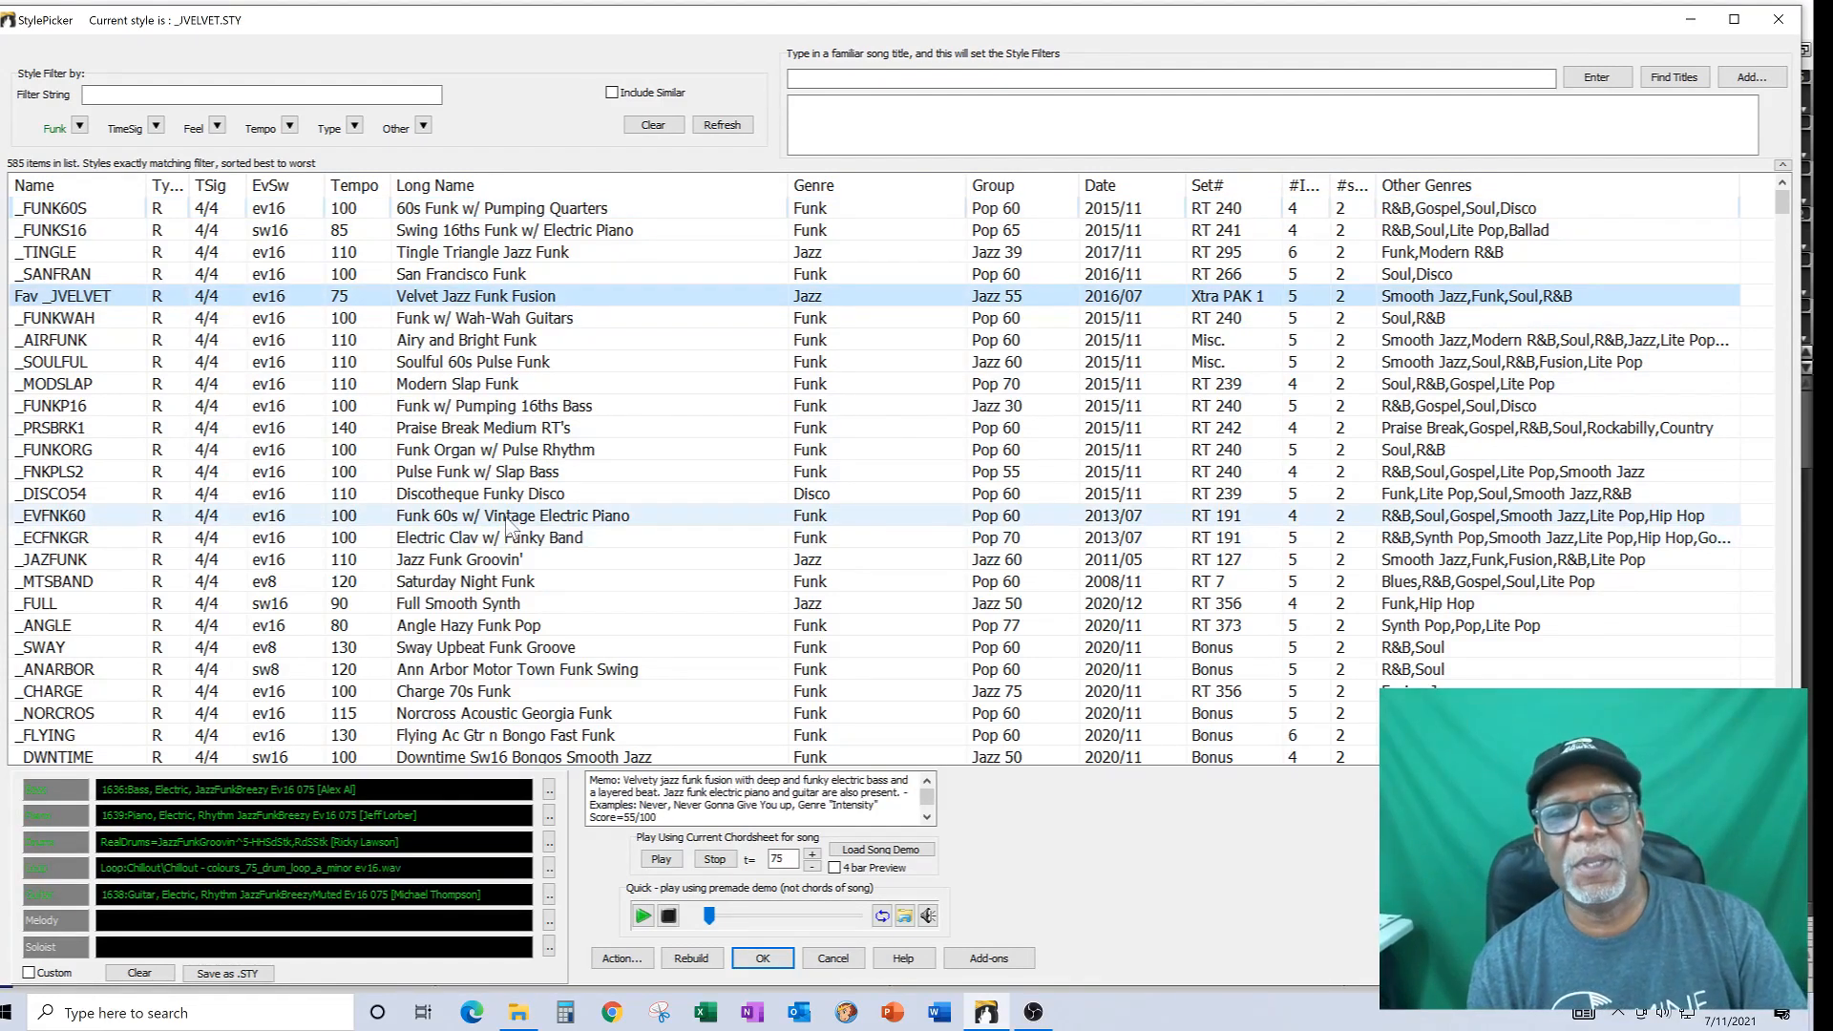
# - Audition the _EVFNK60 style, Funk 60s w/ Vintage Electric Piano, load its FunkyGroove60s Quartet demo song and close the StylePicker
pyautogui.click(508, 520)
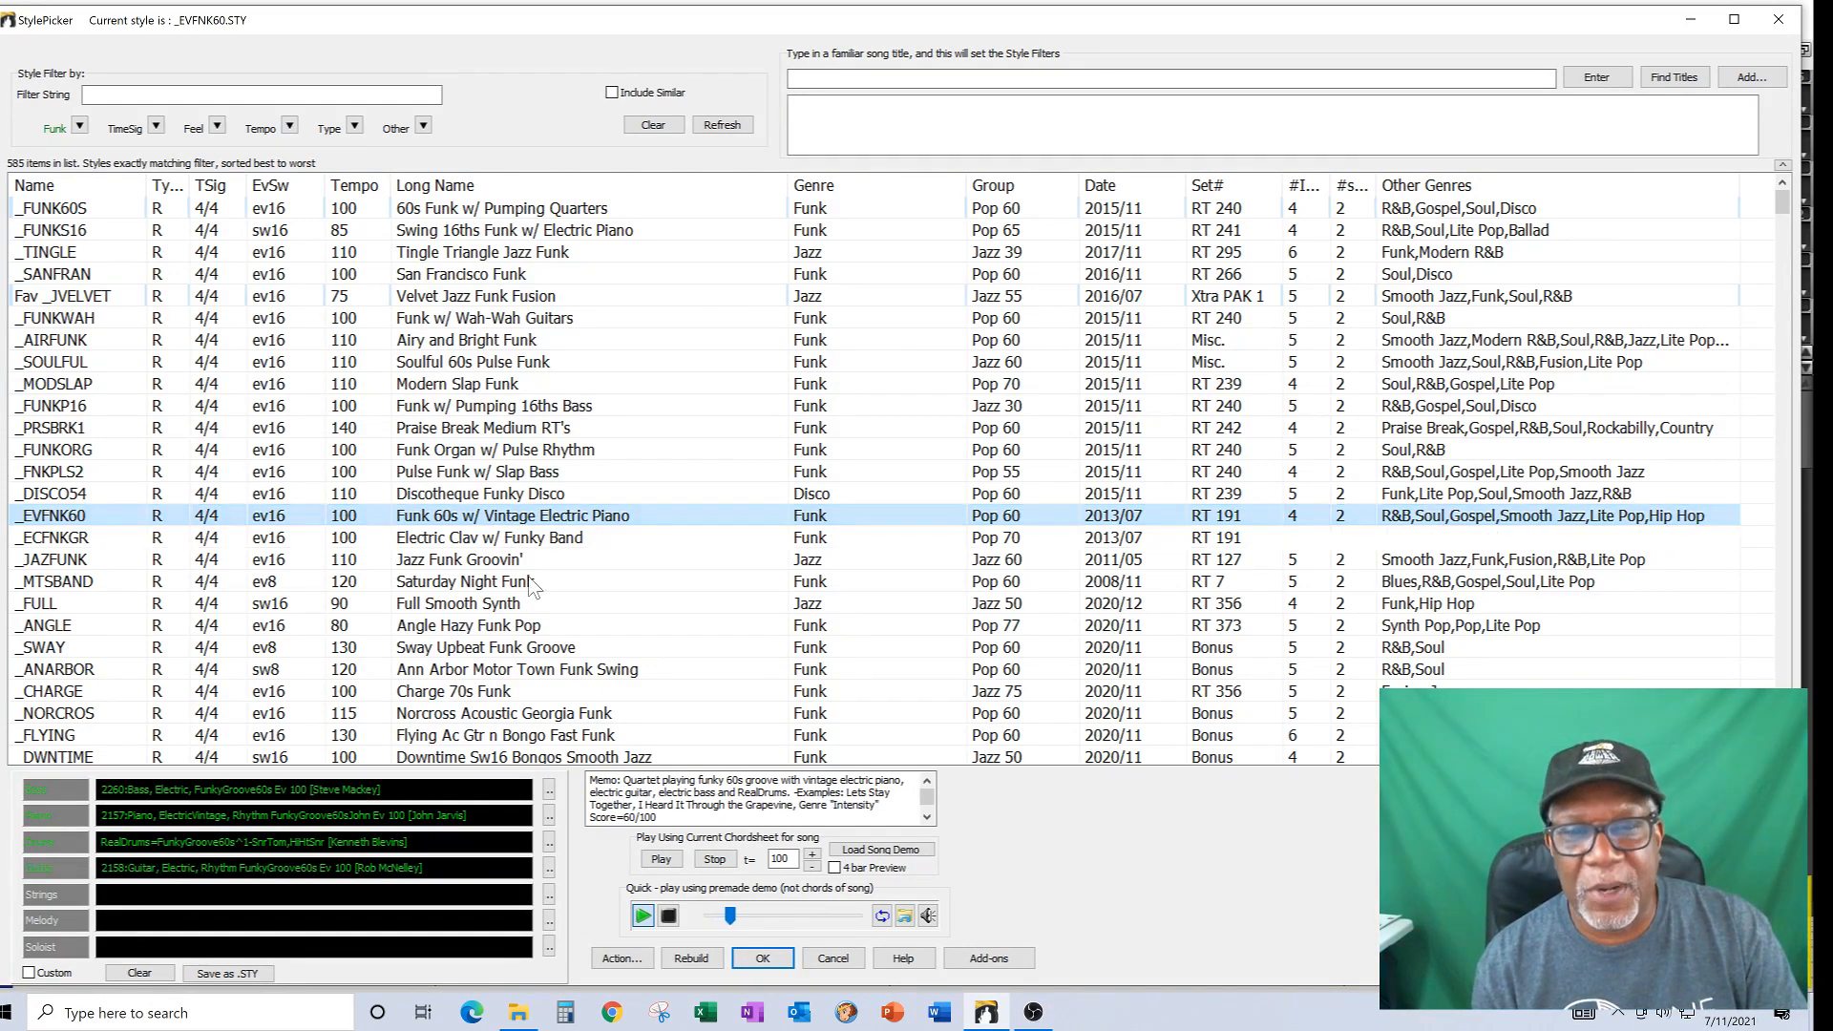
pyautogui.click(715, 859)
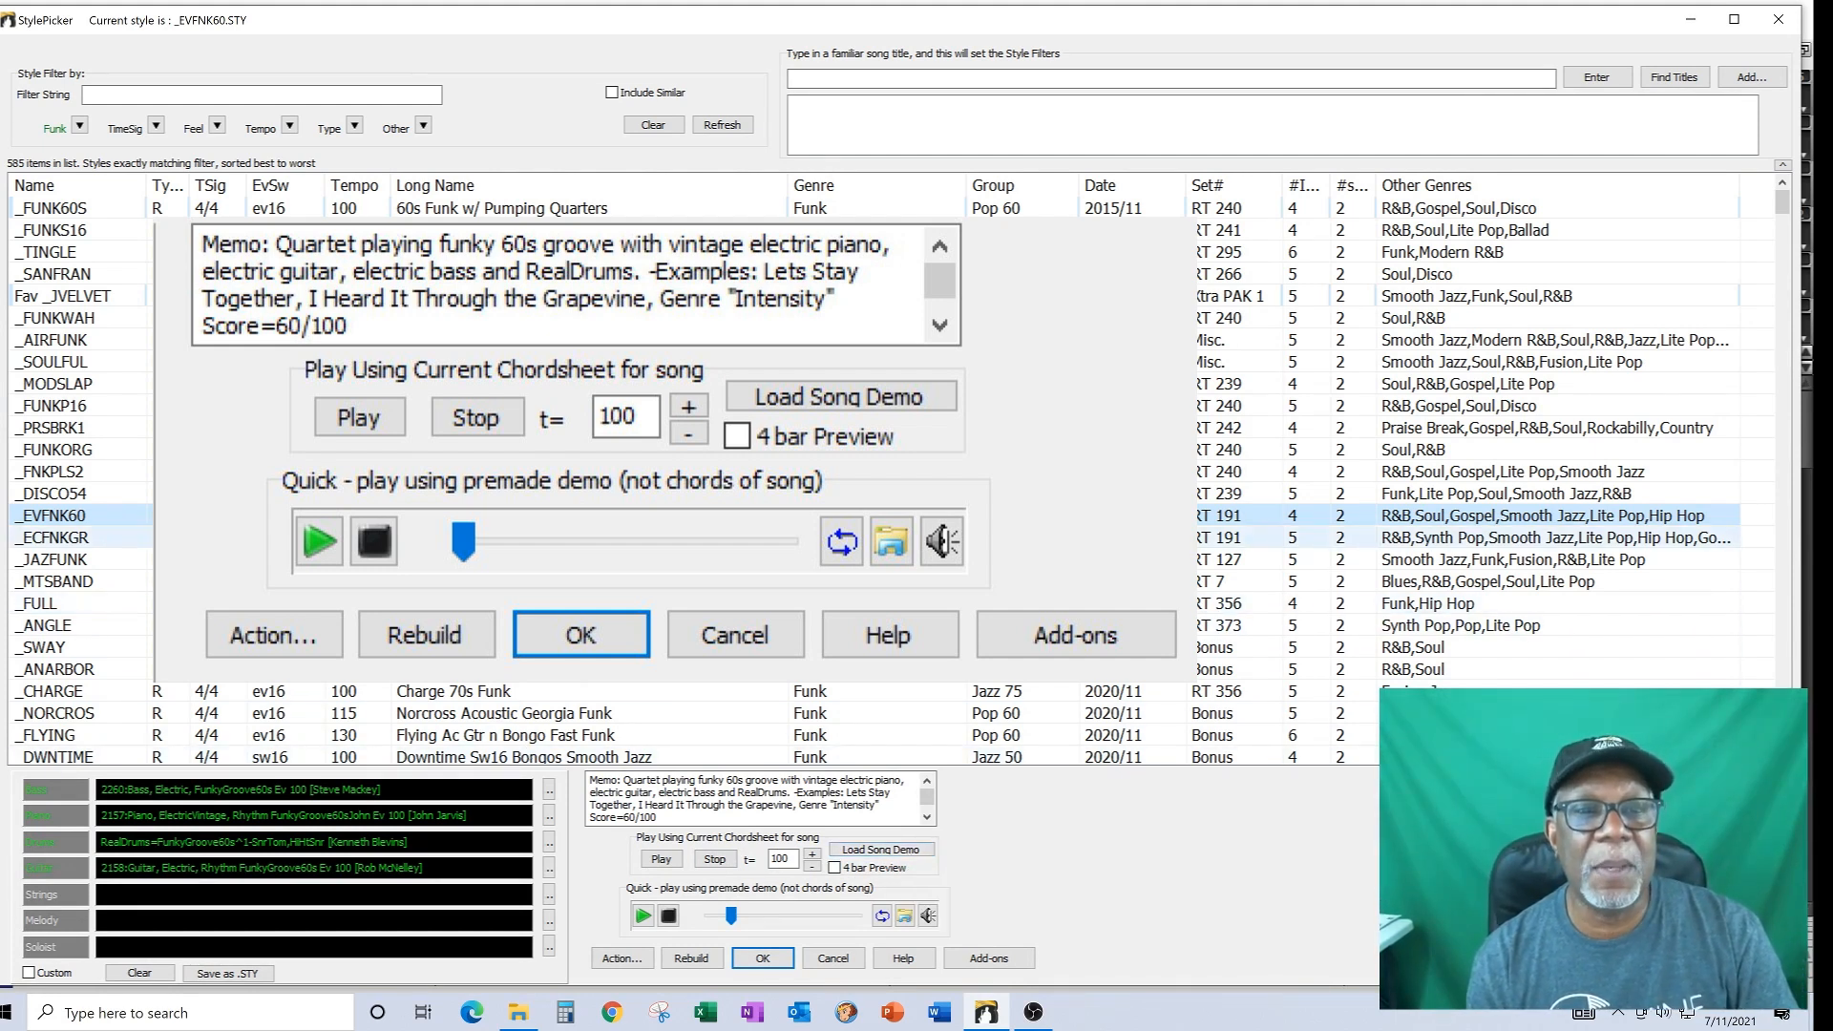
pyautogui.click(909, 857)
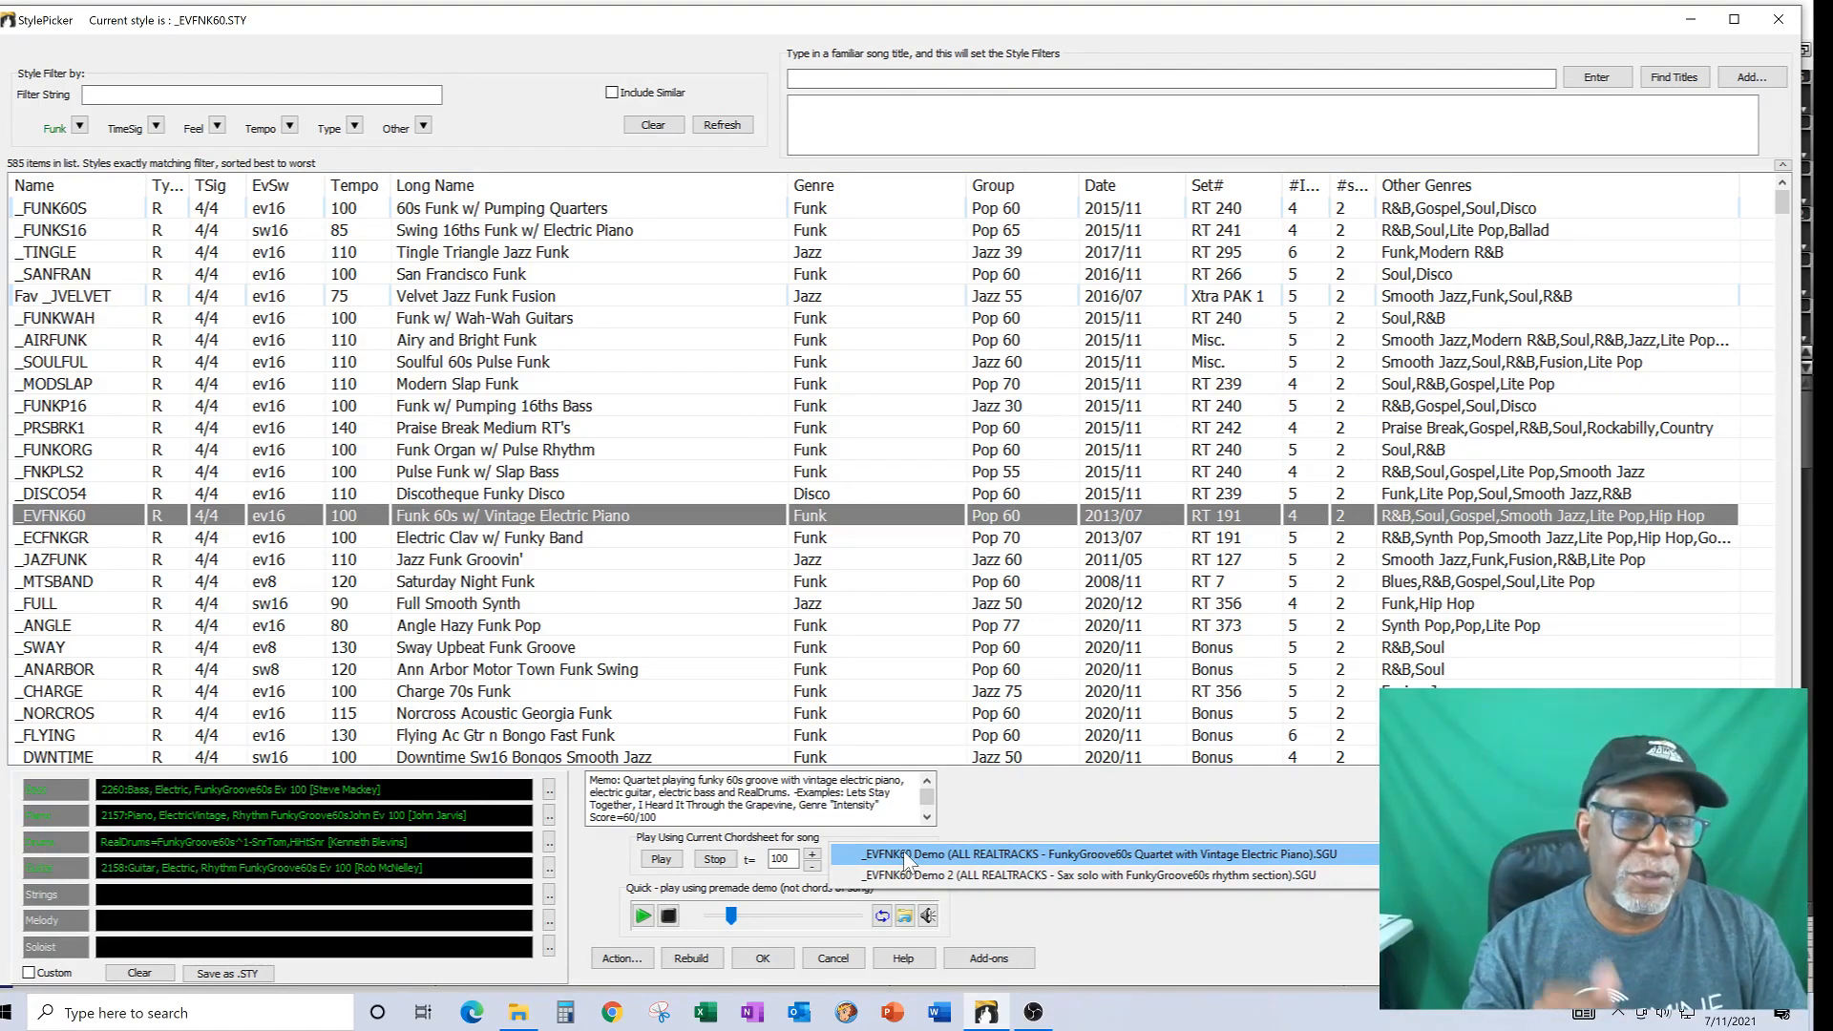
pyautogui.click(907, 854)
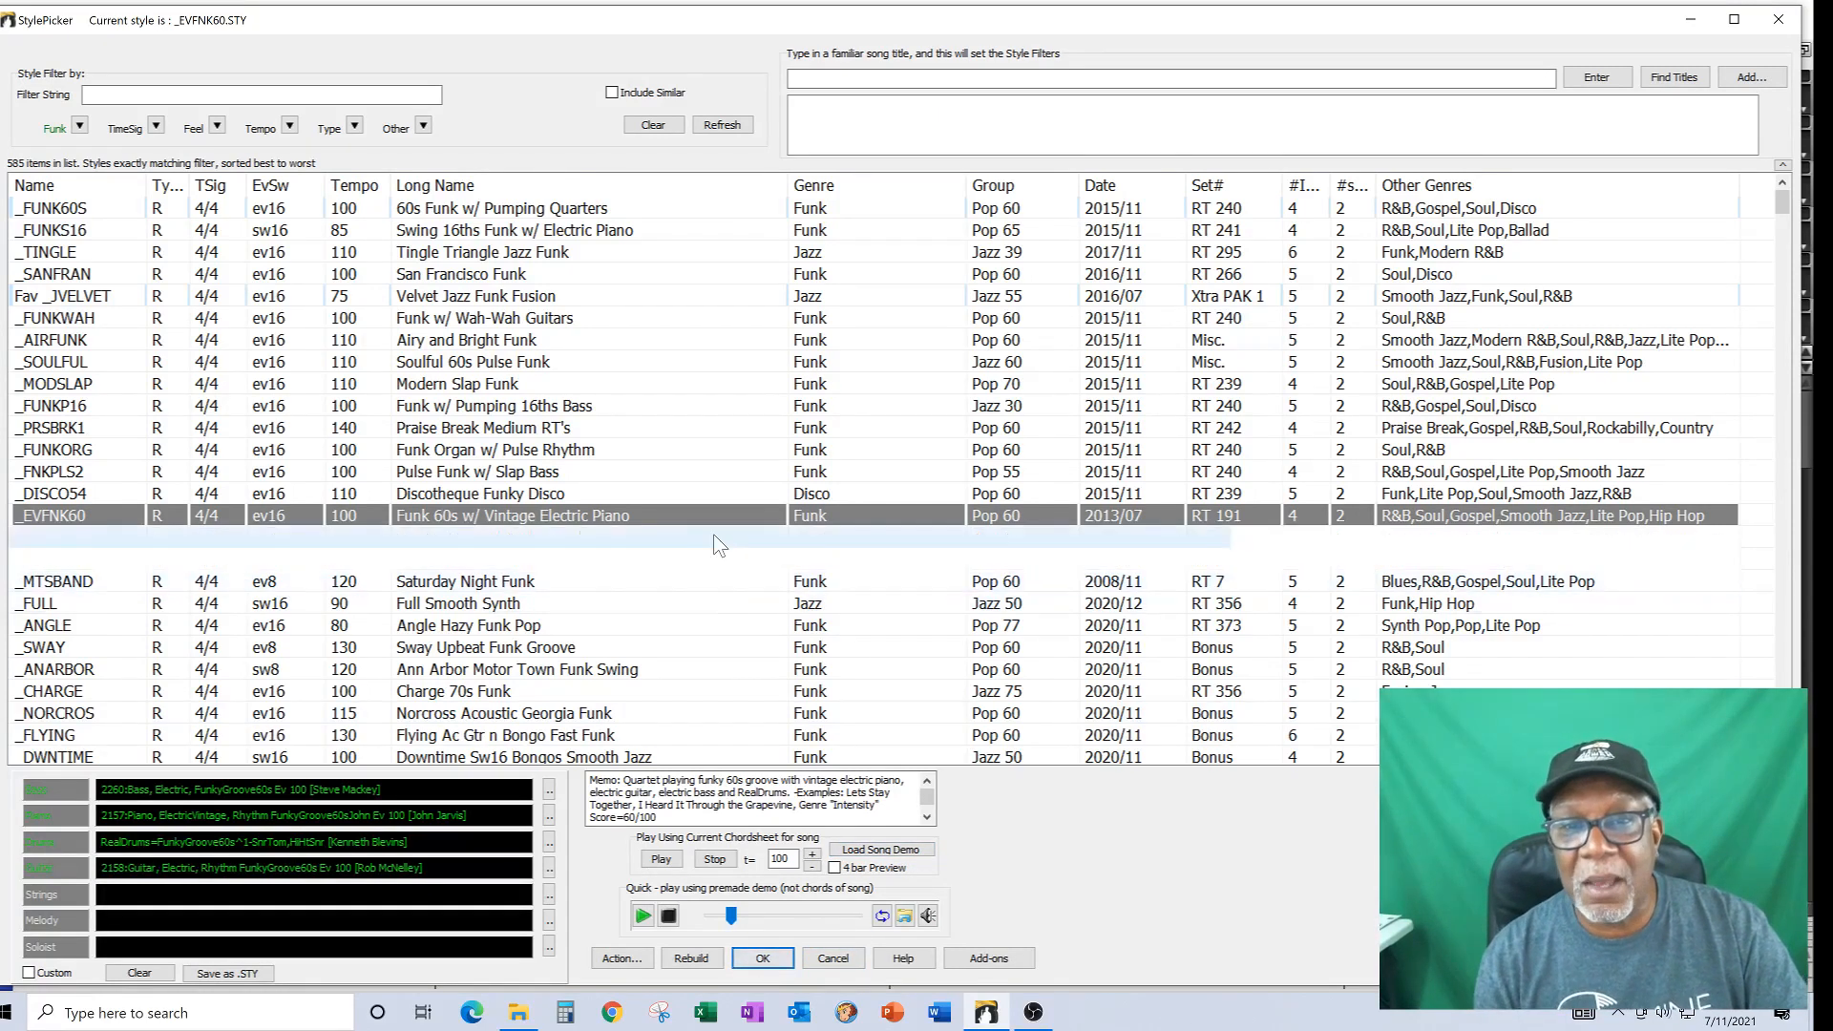
pyautogui.click(764, 959)
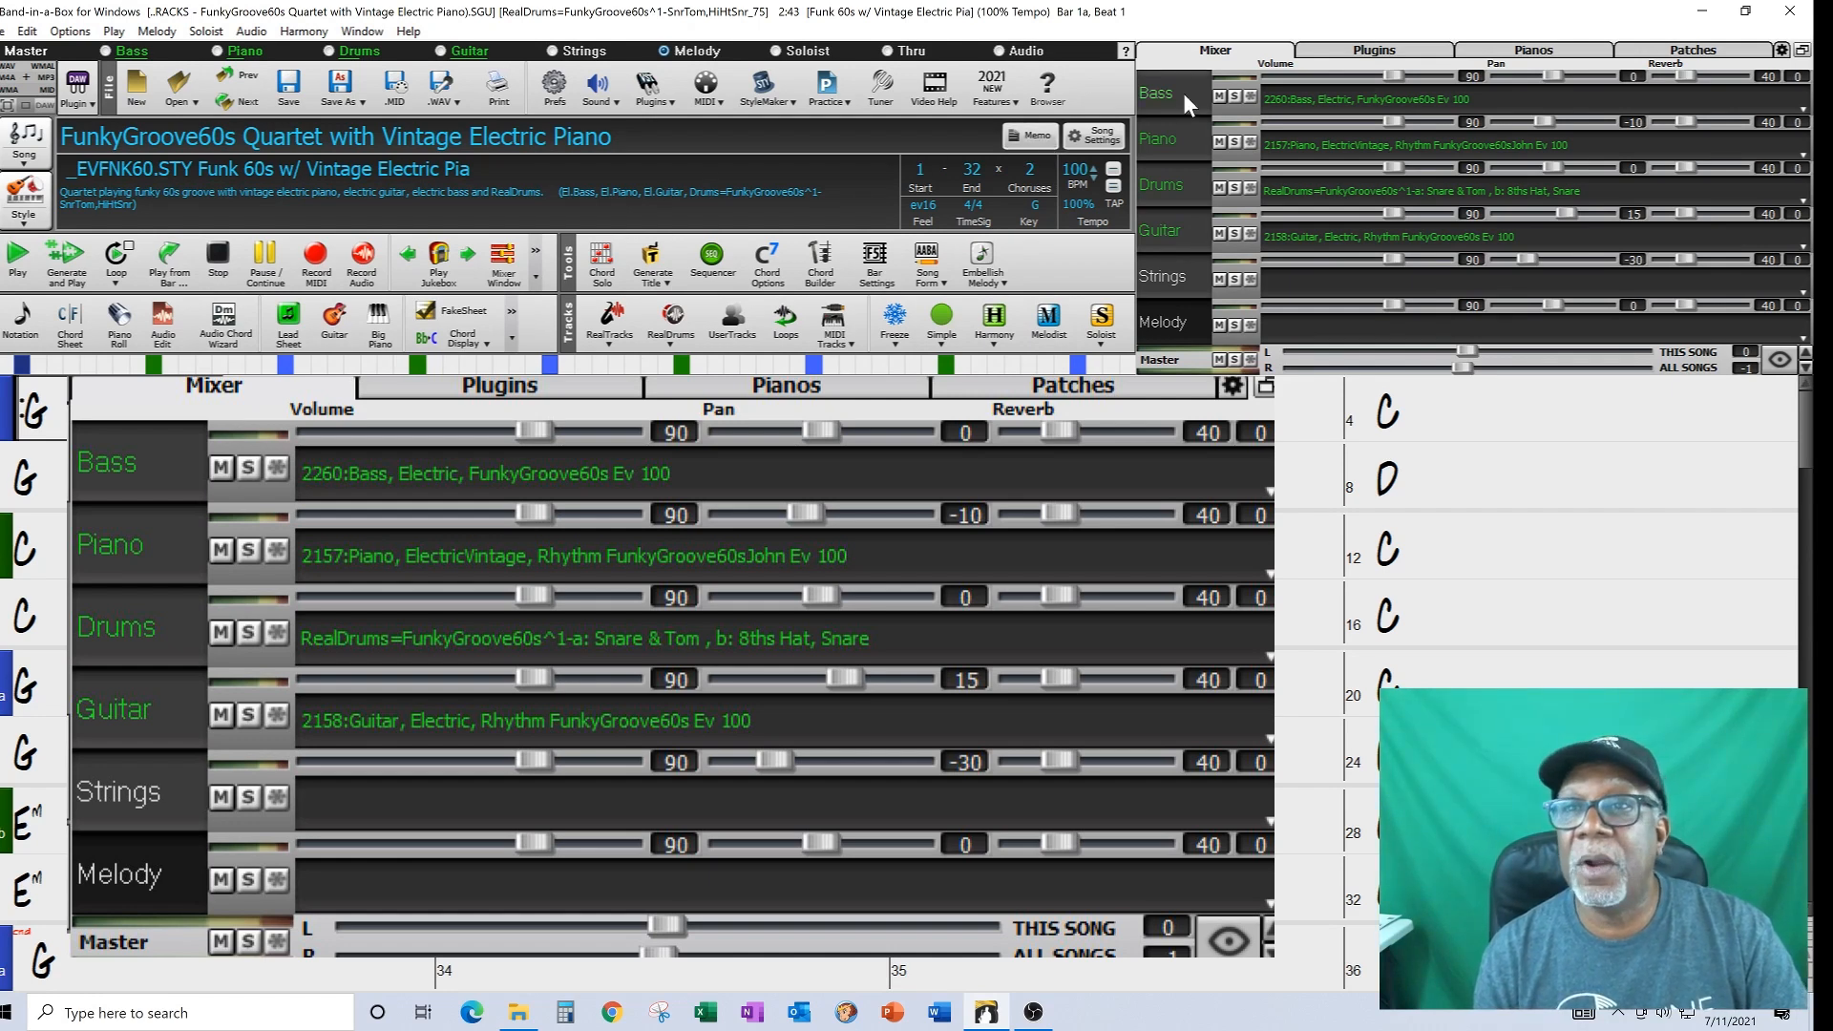
pyautogui.press('Escape')
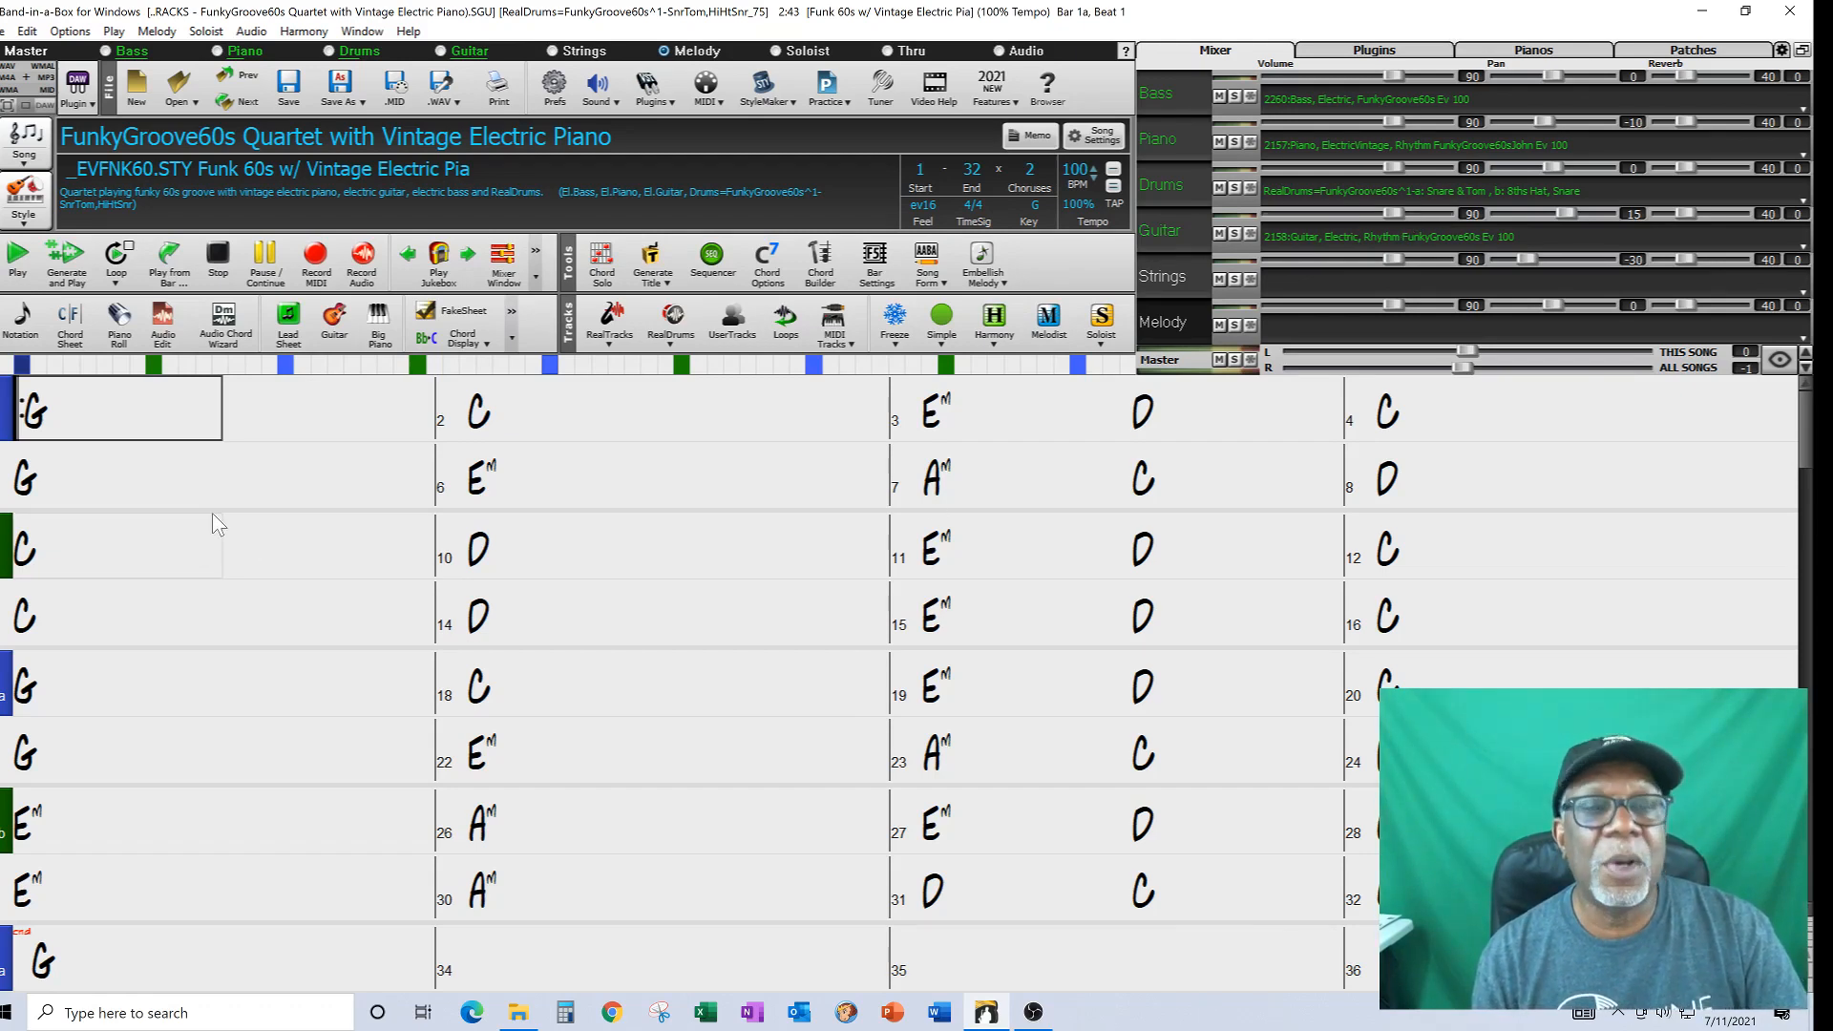
# - Generate and play the loaded demo song for a few bars, and stop playback
pyautogui.moveTo(43, 262)
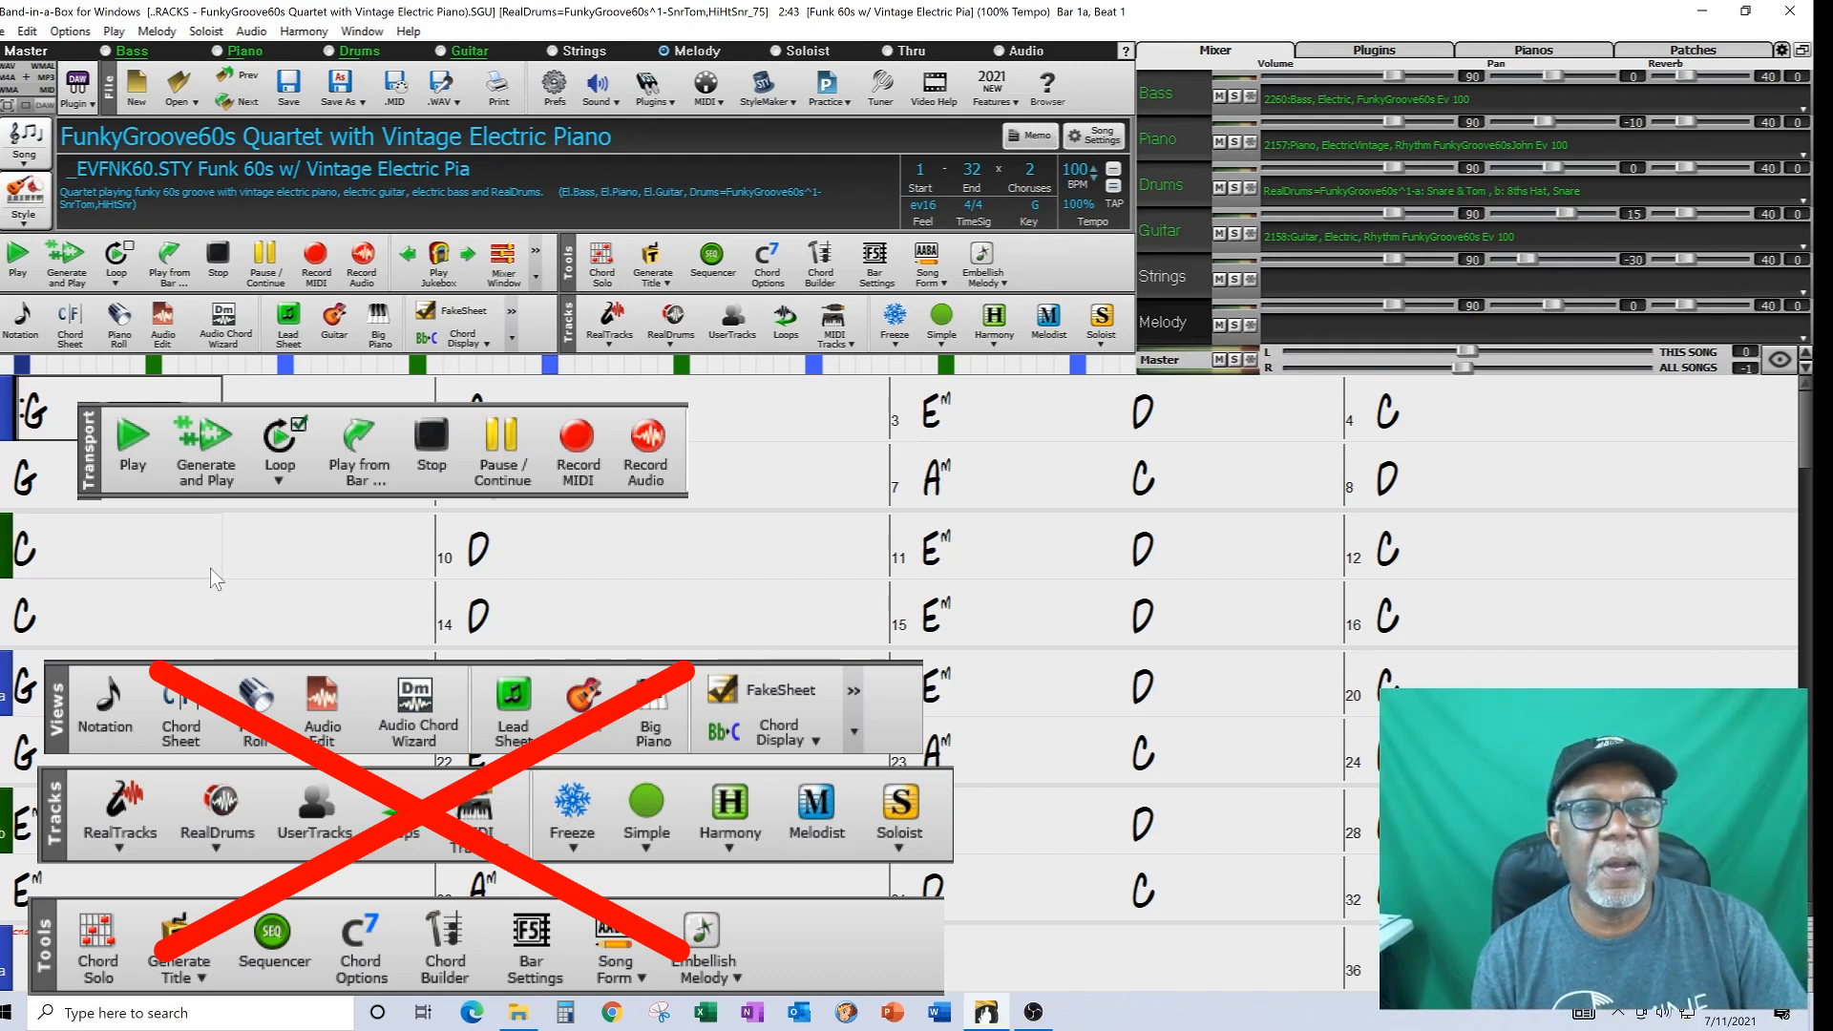
pyautogui.click(64, 260)
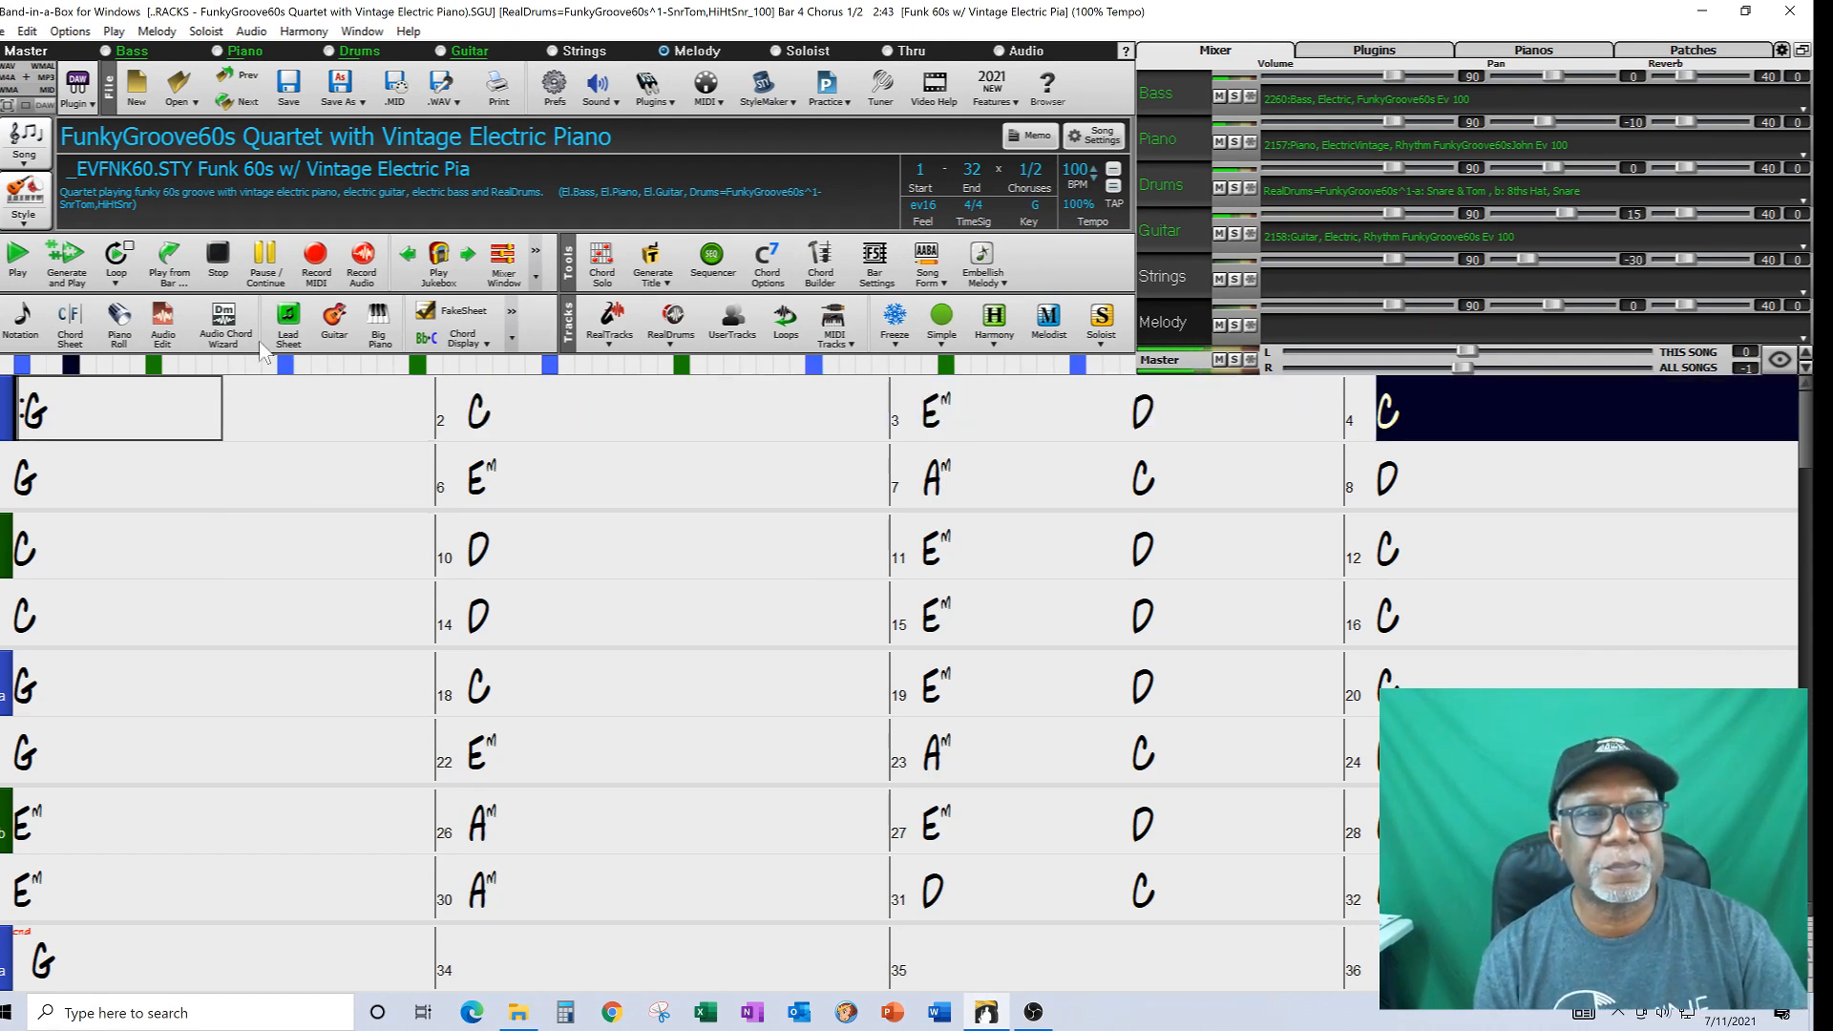
pyautogui.click(215, 257)
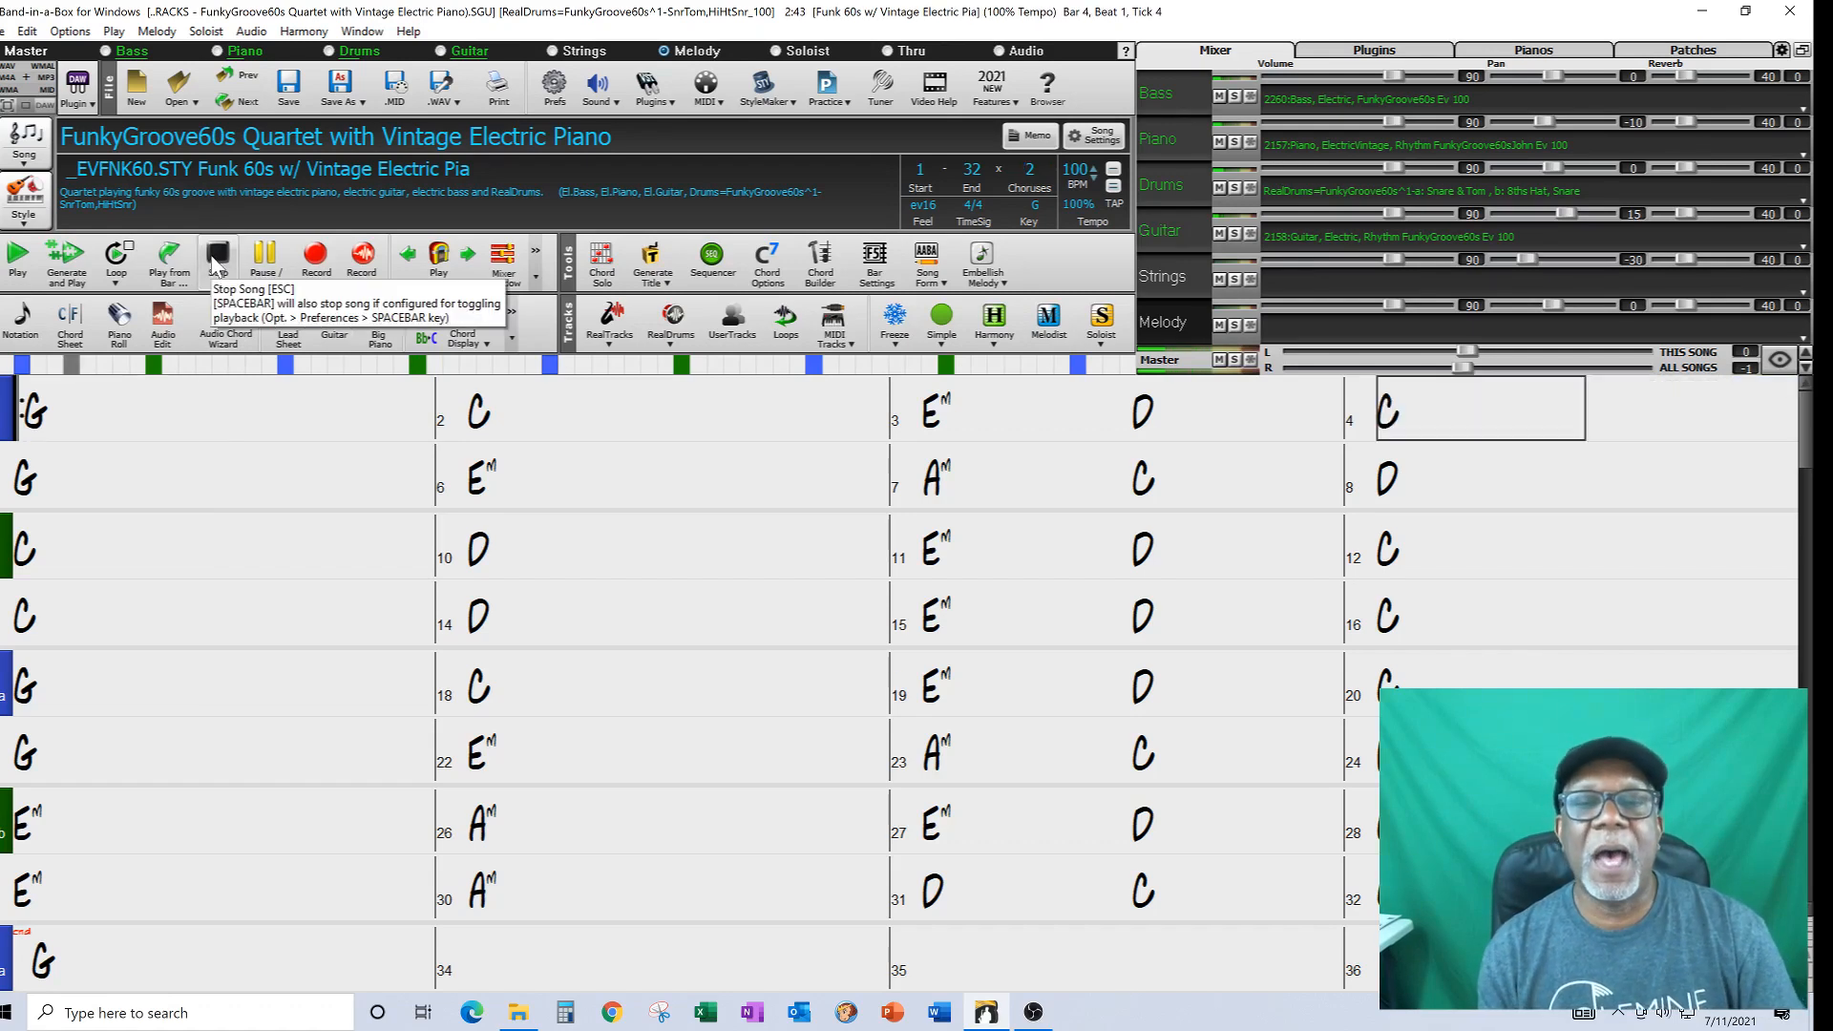
# - Play the song from bar 5 and again from bar 1 of the chord sheet, stopping playback after each
pyautogui.click(89, 496)
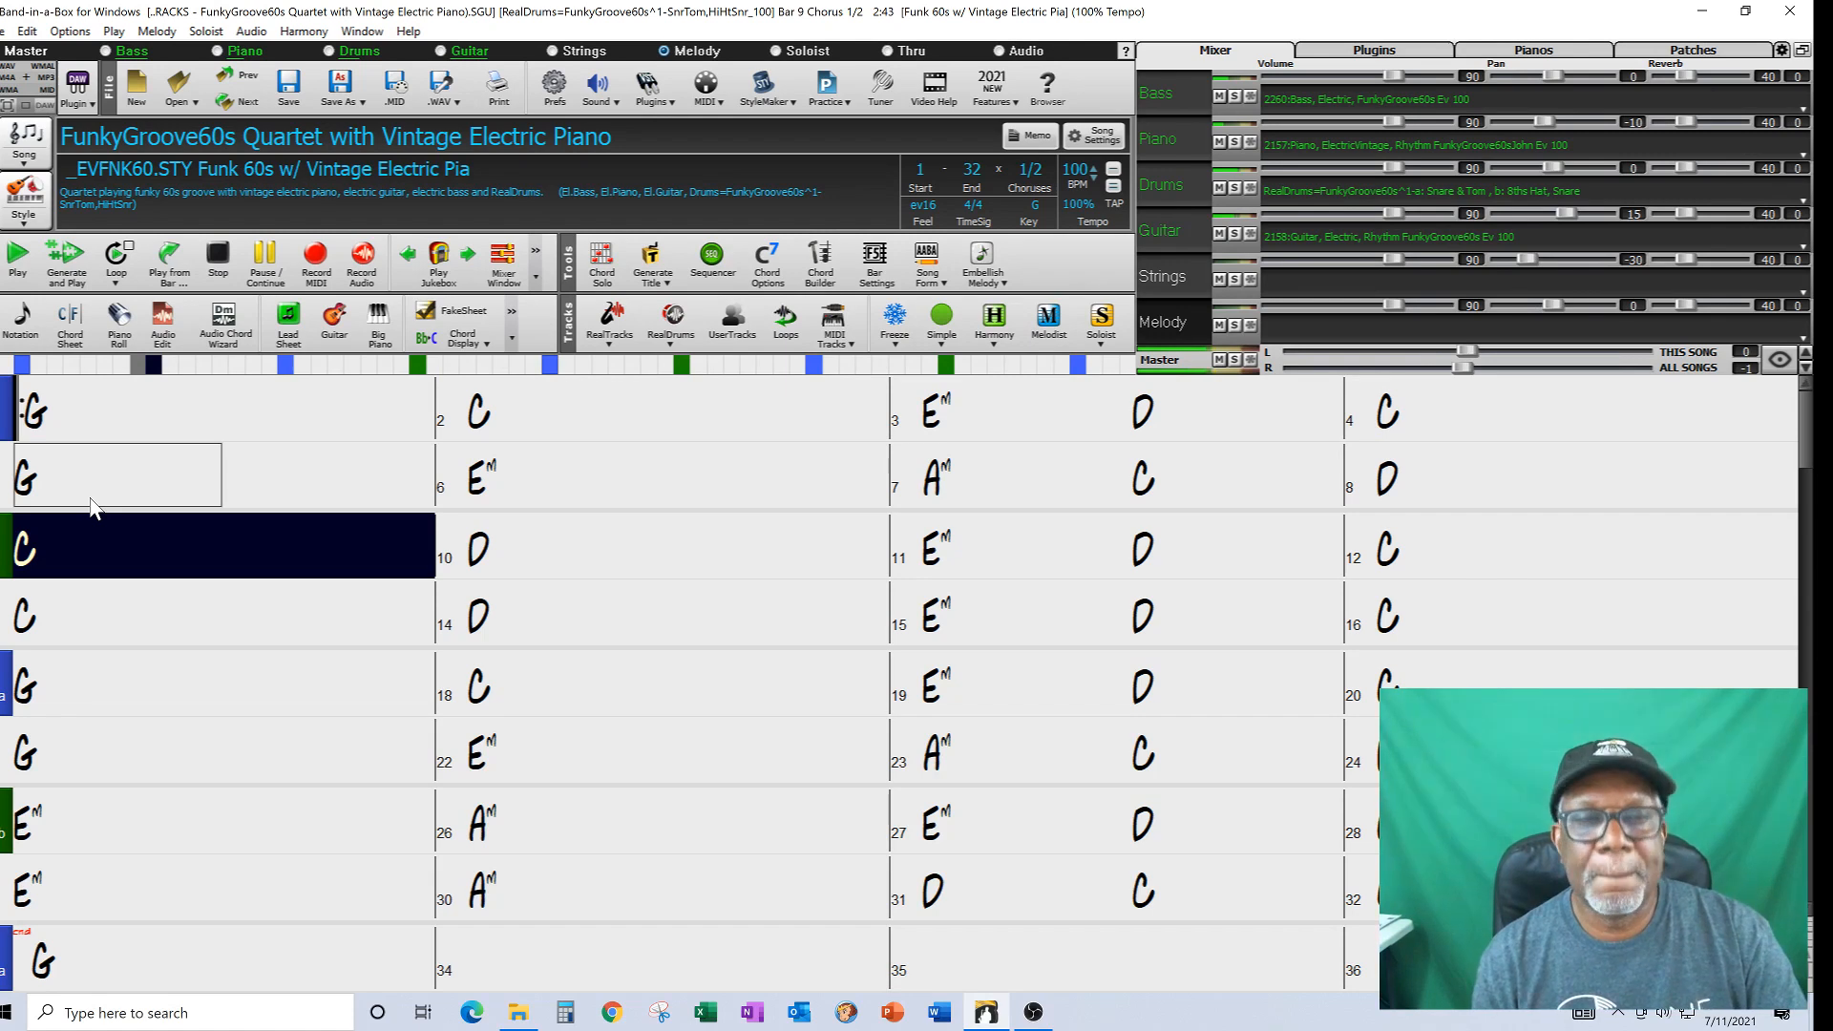
pyautogui.click(217, 270)
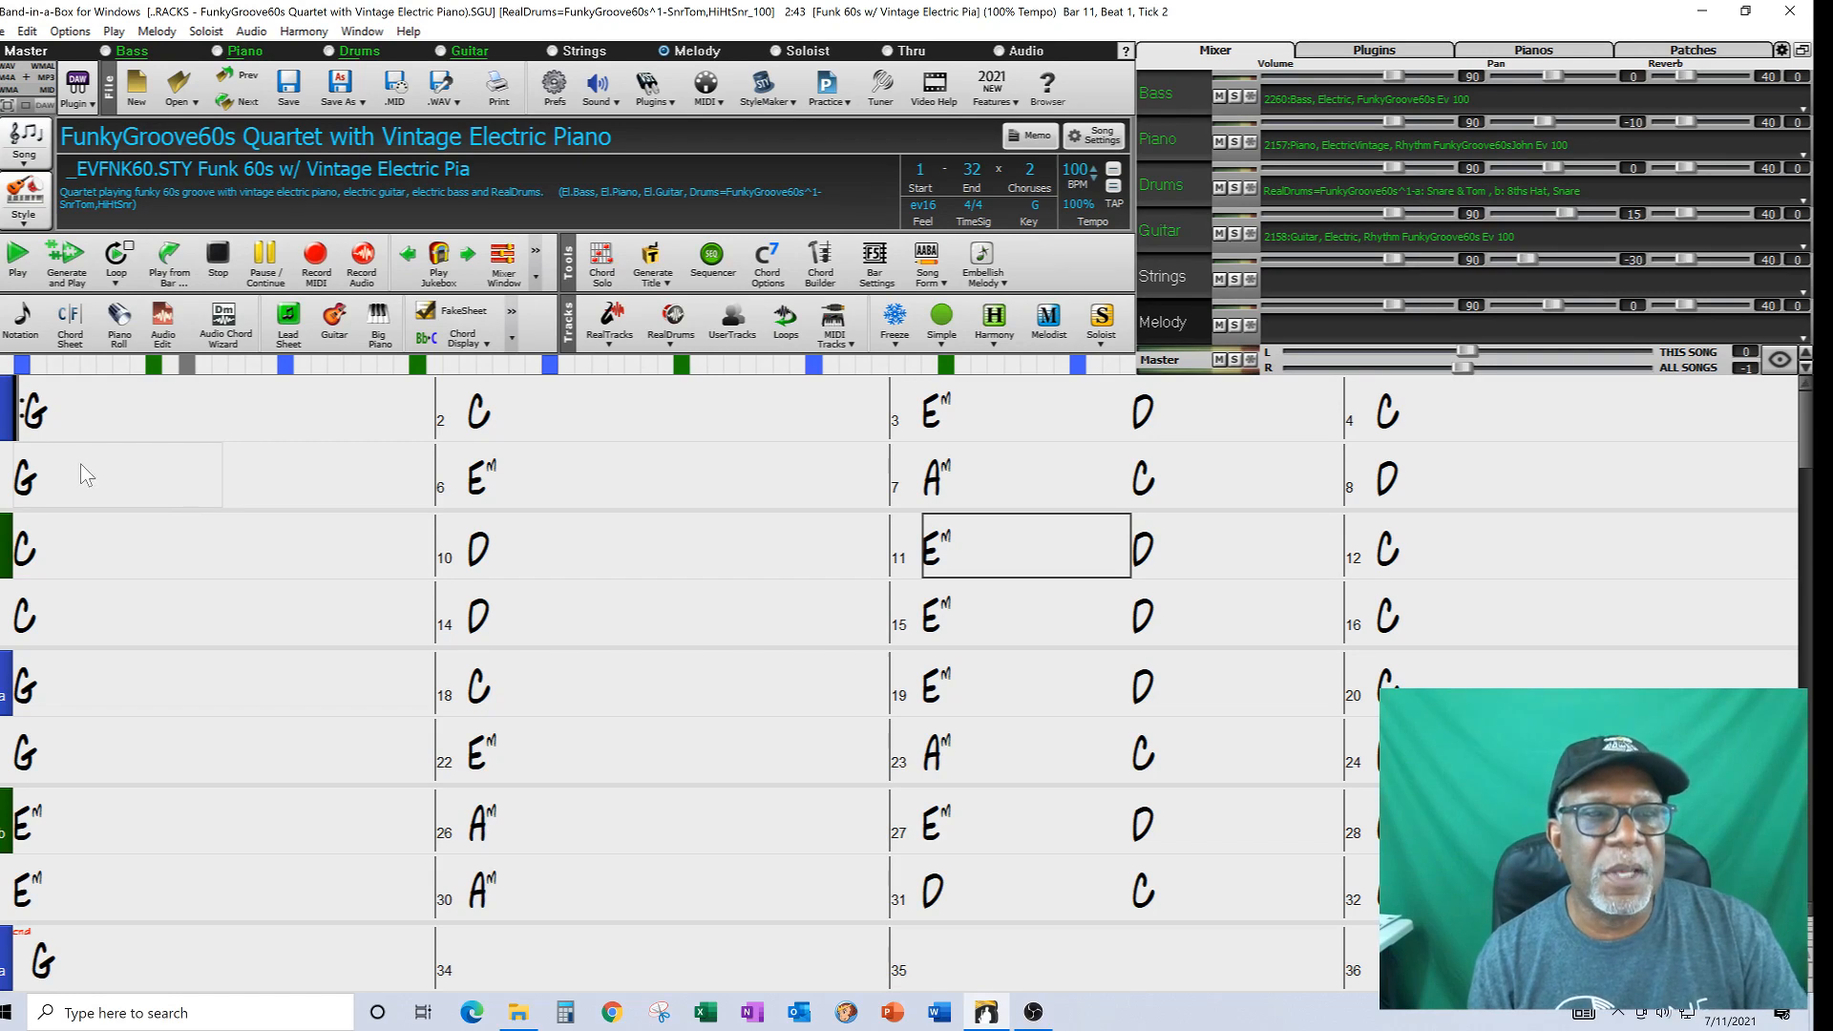
pyautogui.click(82, 409)
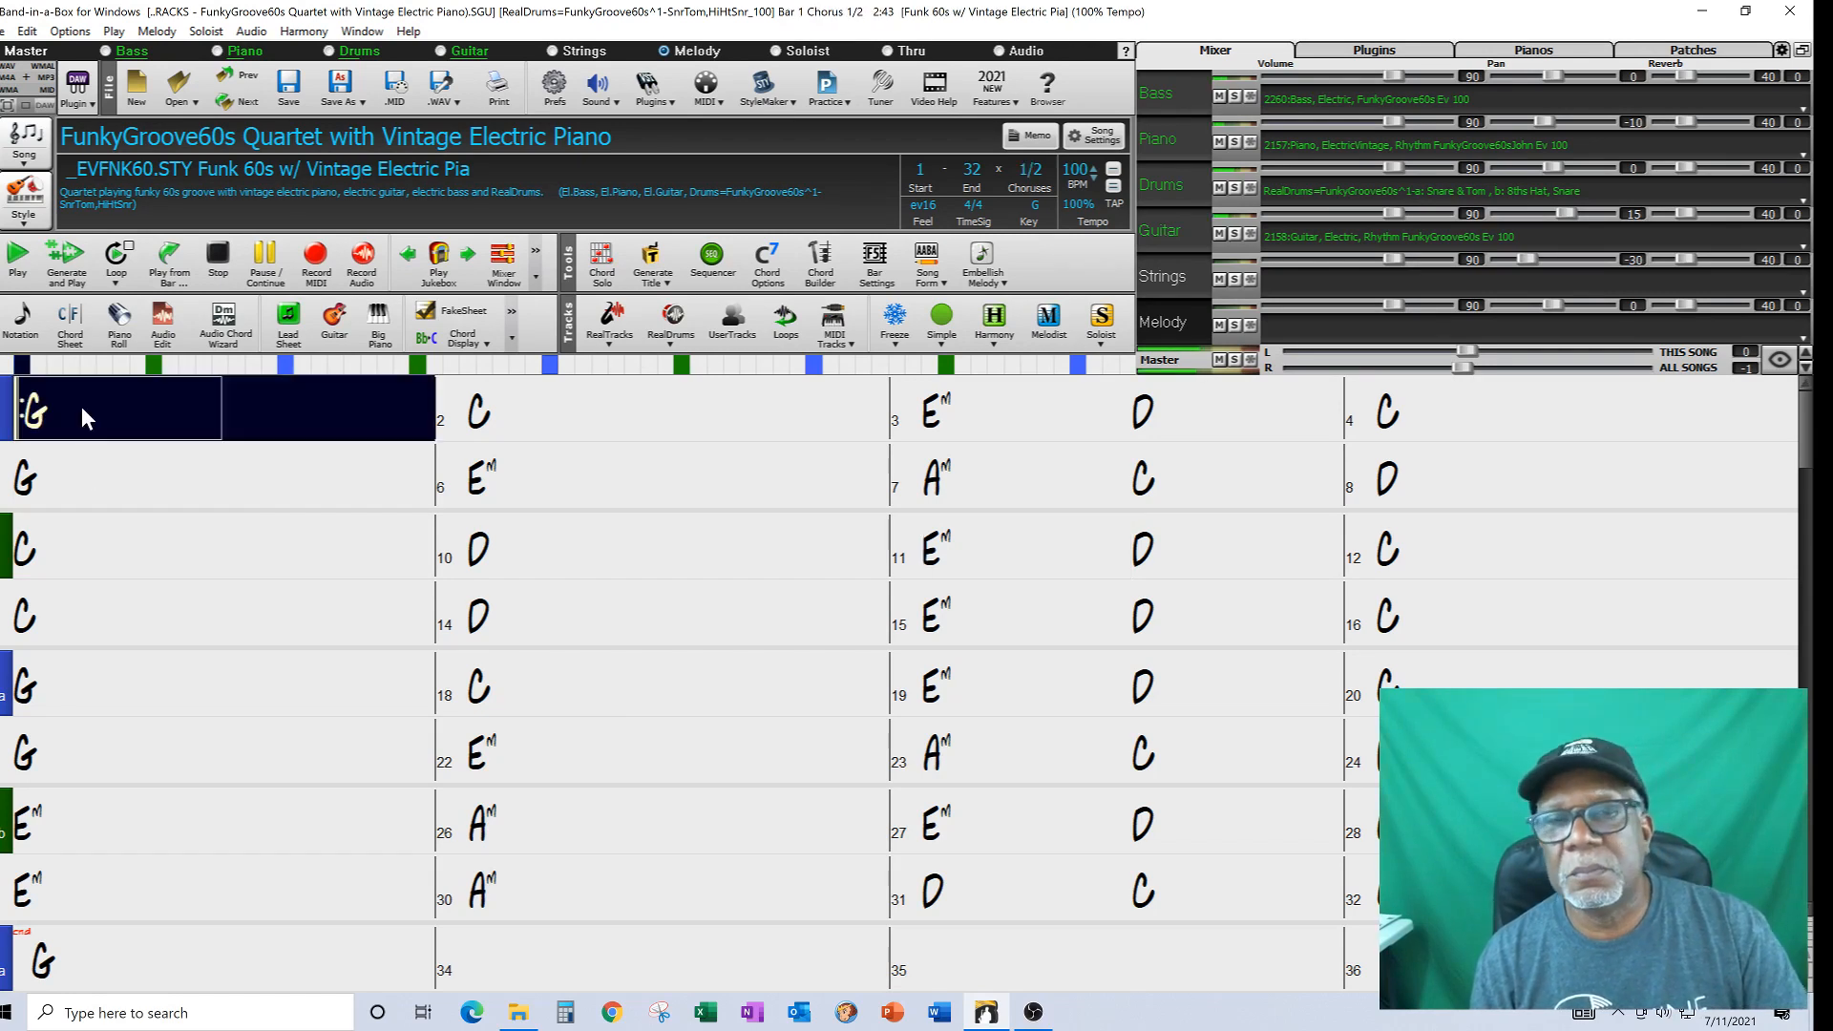
pyautogui.click(218, 270)
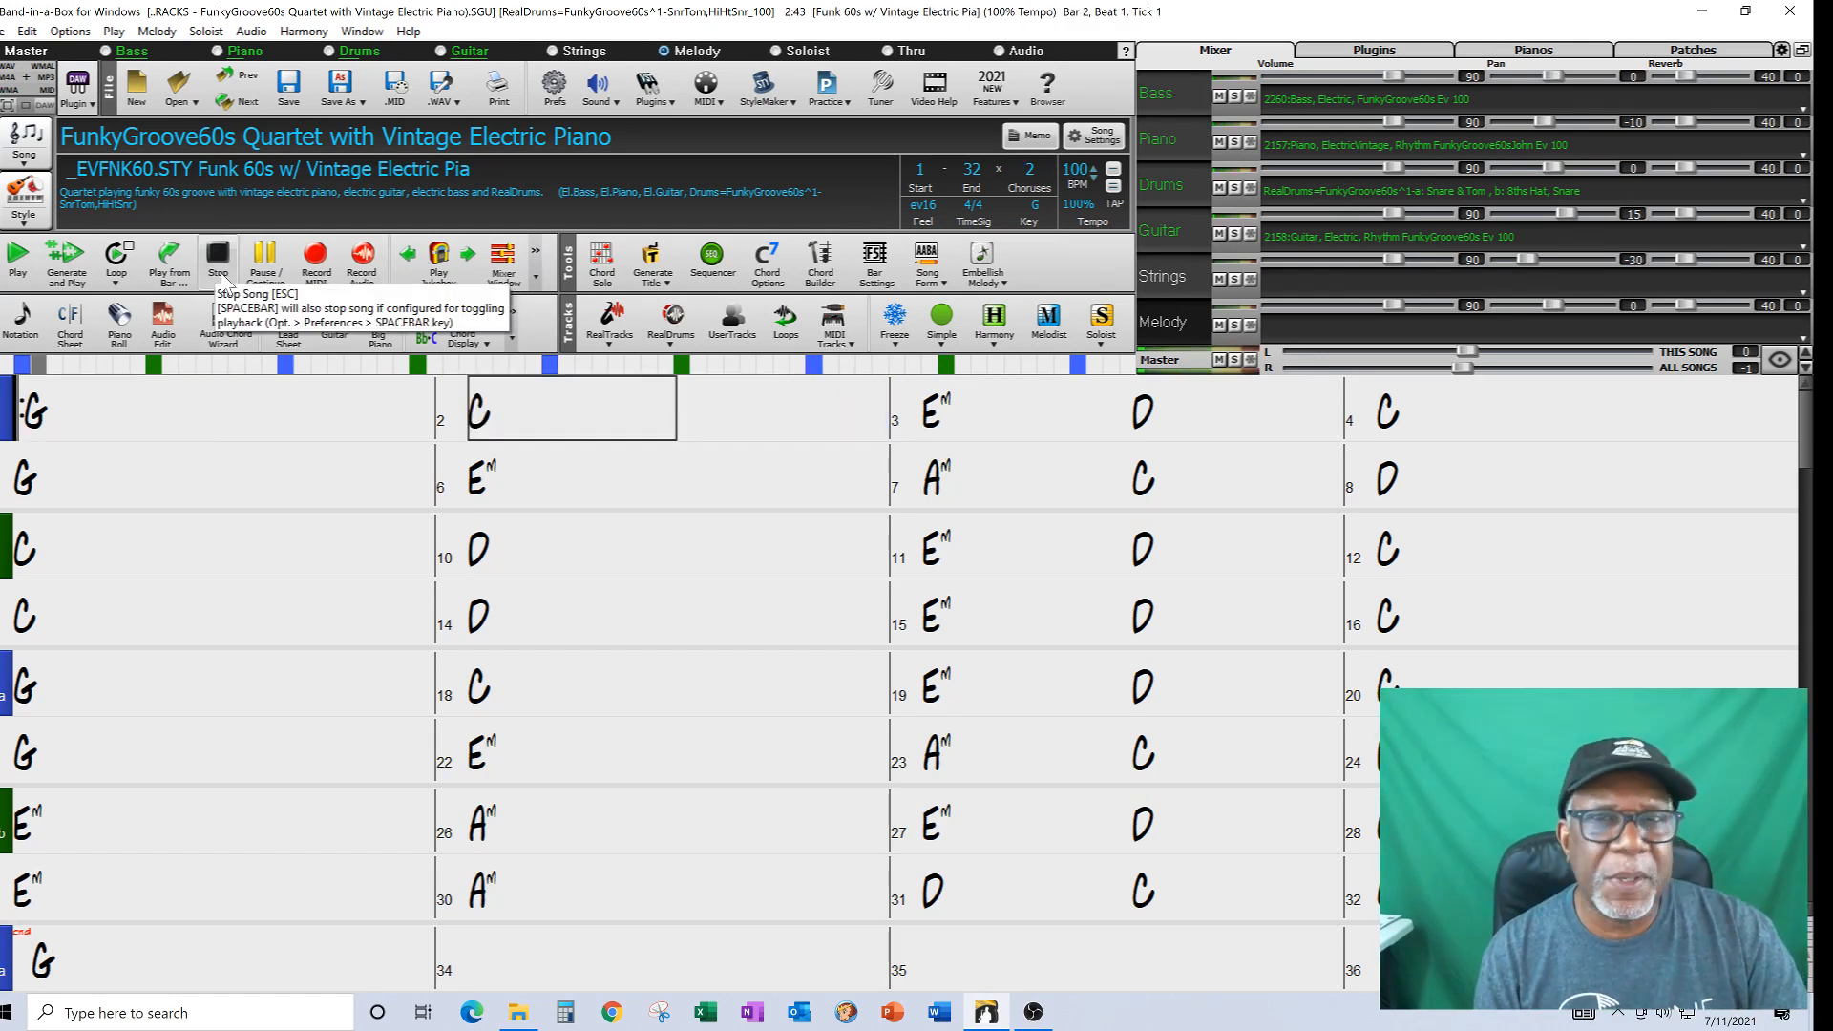
# - Set the song tempo to 90 beats per minute
pyautogui.click(1081, 174)
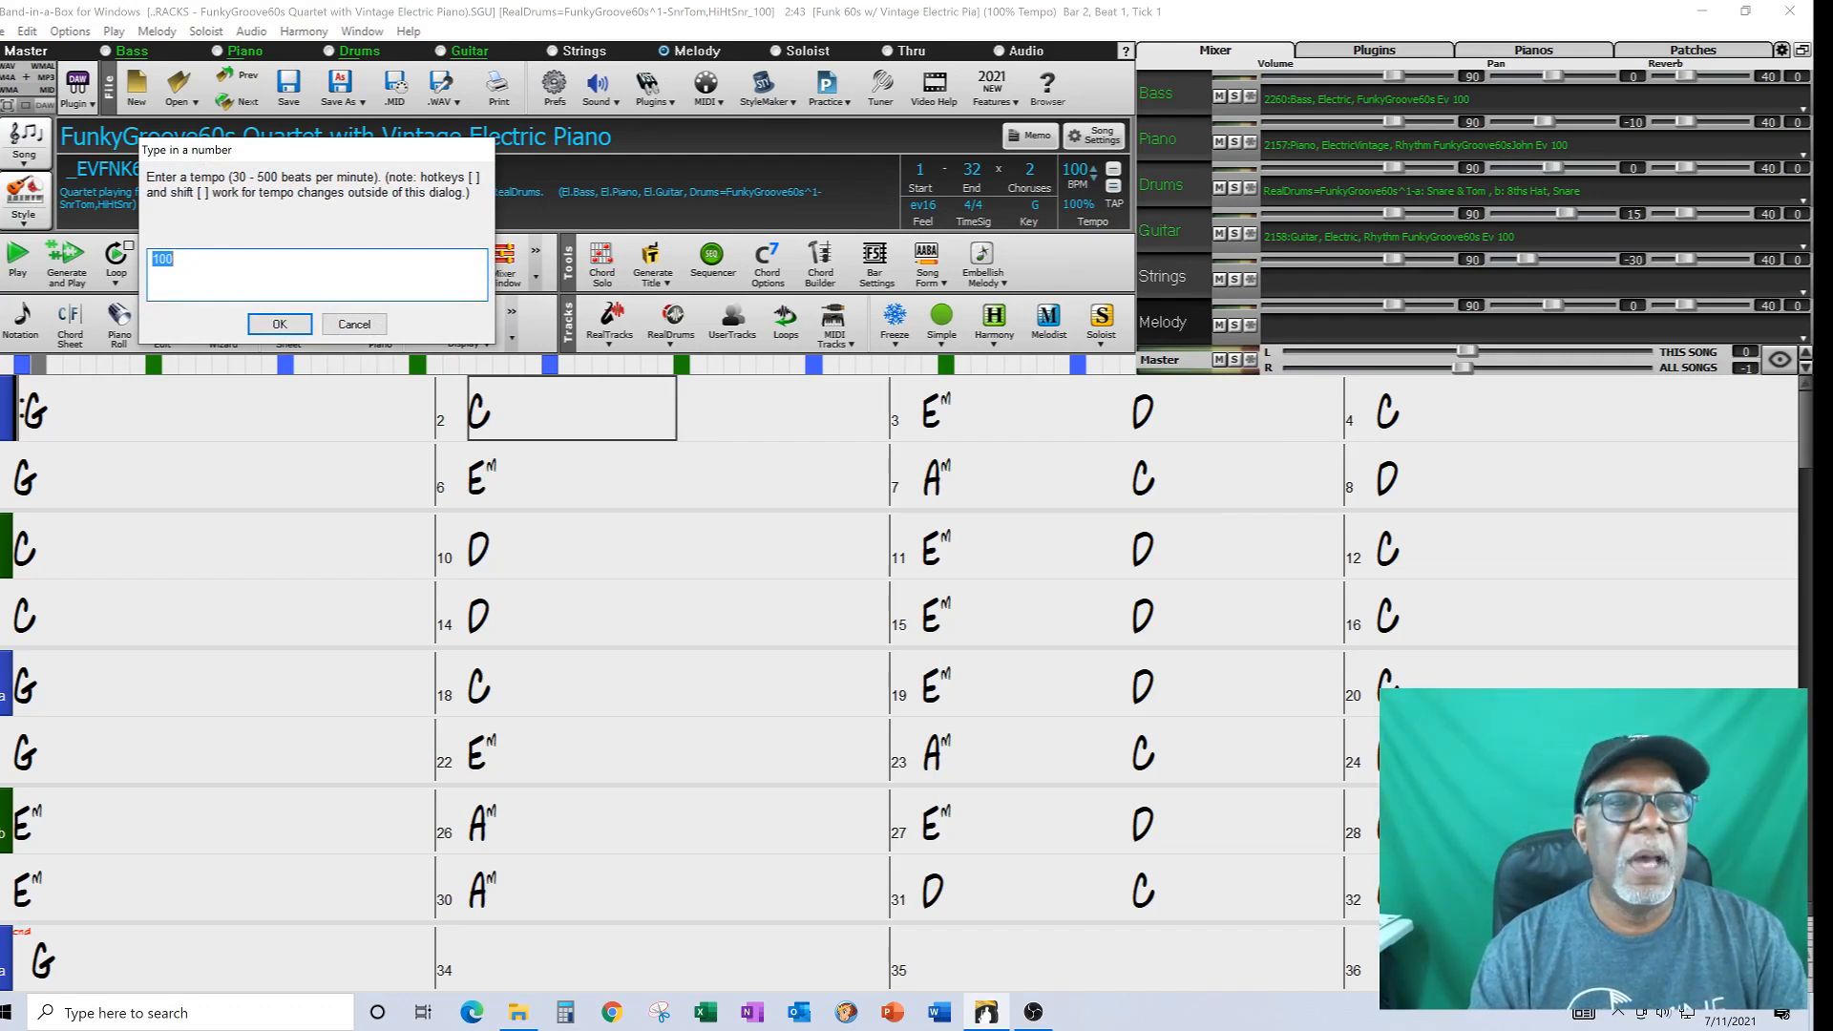
pyautogui.write('90')
pyautogui.click(250, 323)
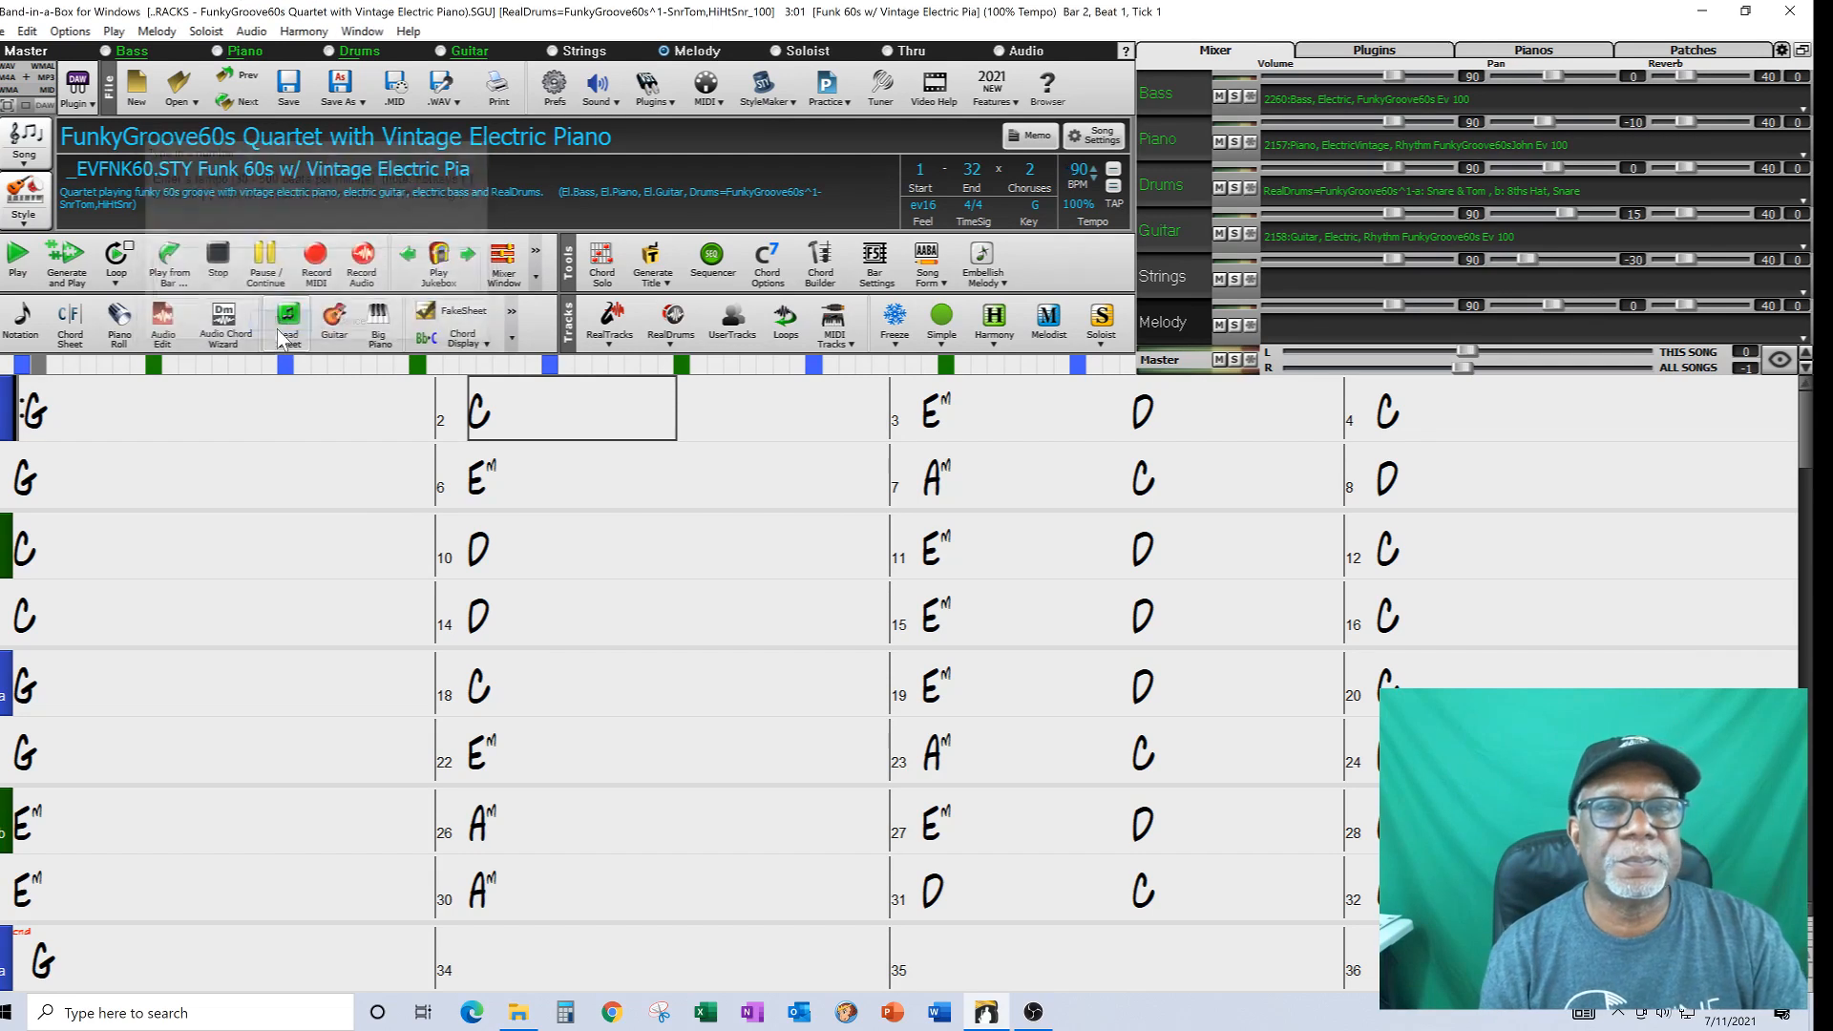
# - Play the song from bar 1 at the new tempo, regenerate and play the arrangement, and stop playback
pyautogui.click(104, 429)
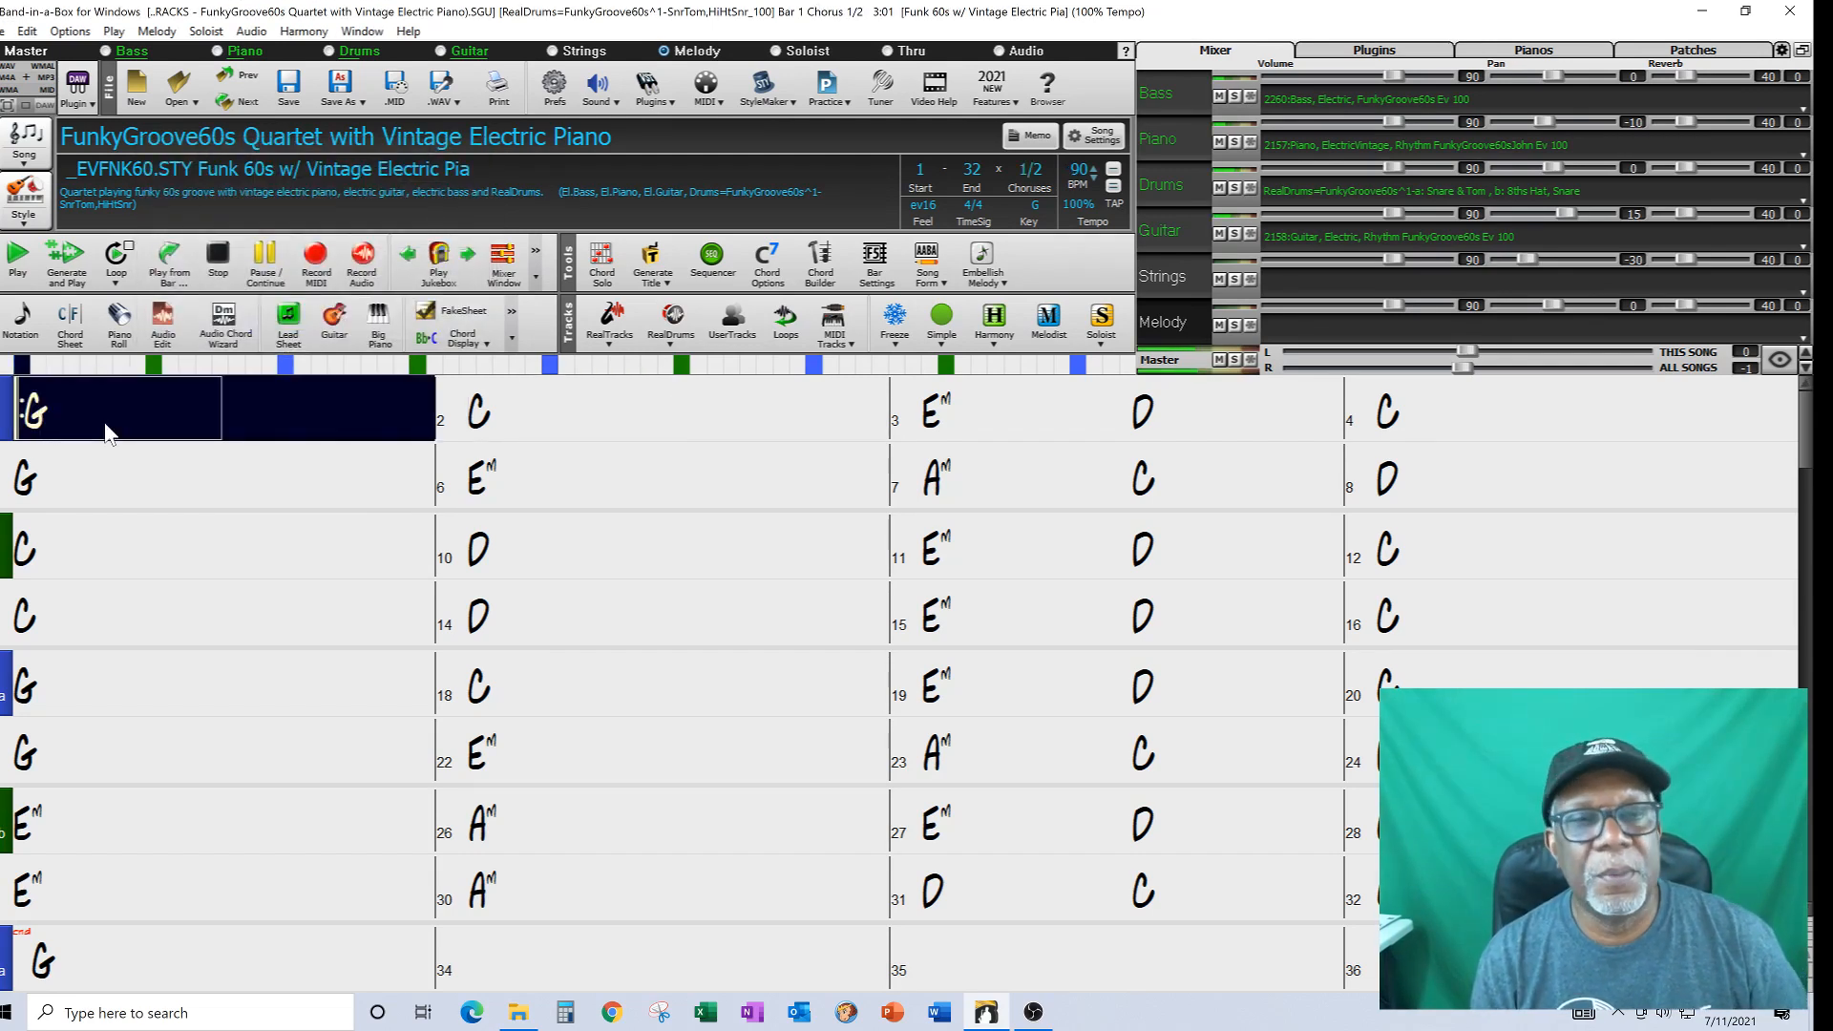
pyautogui.click(229, 254)
pyautogui.click(69, 261)
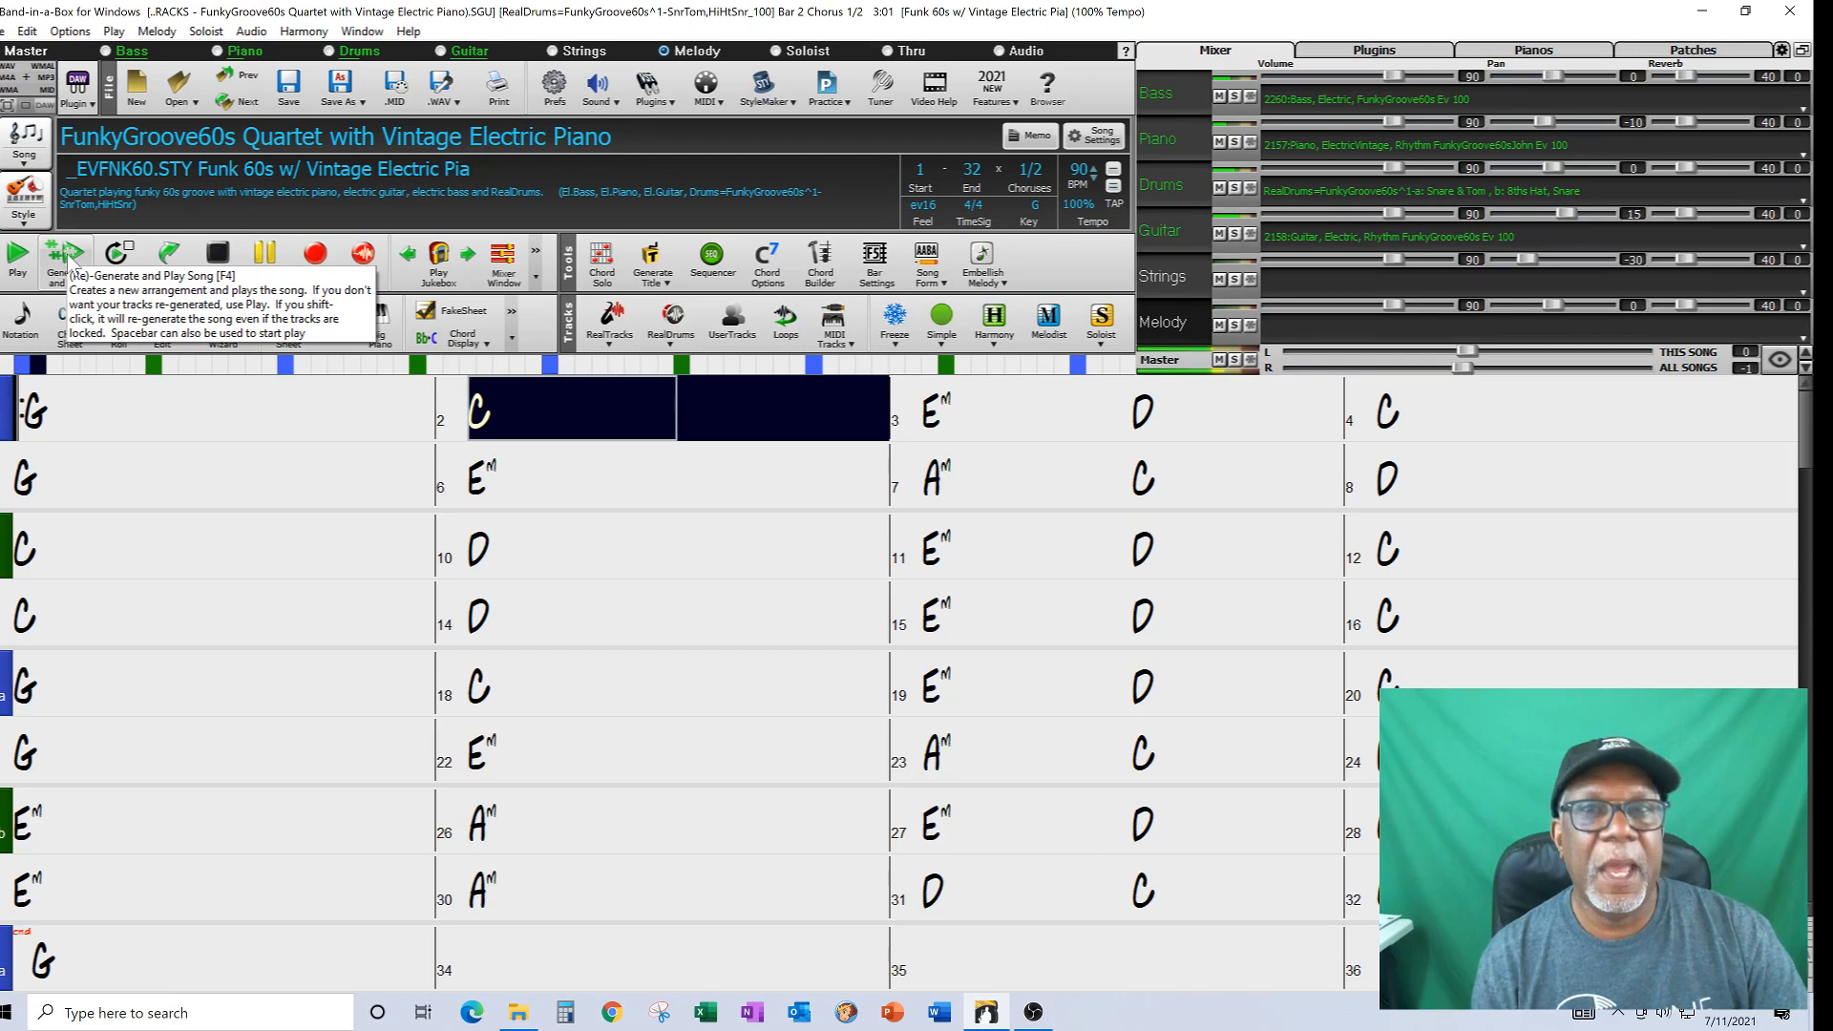
pyautogui.click(220, 258)
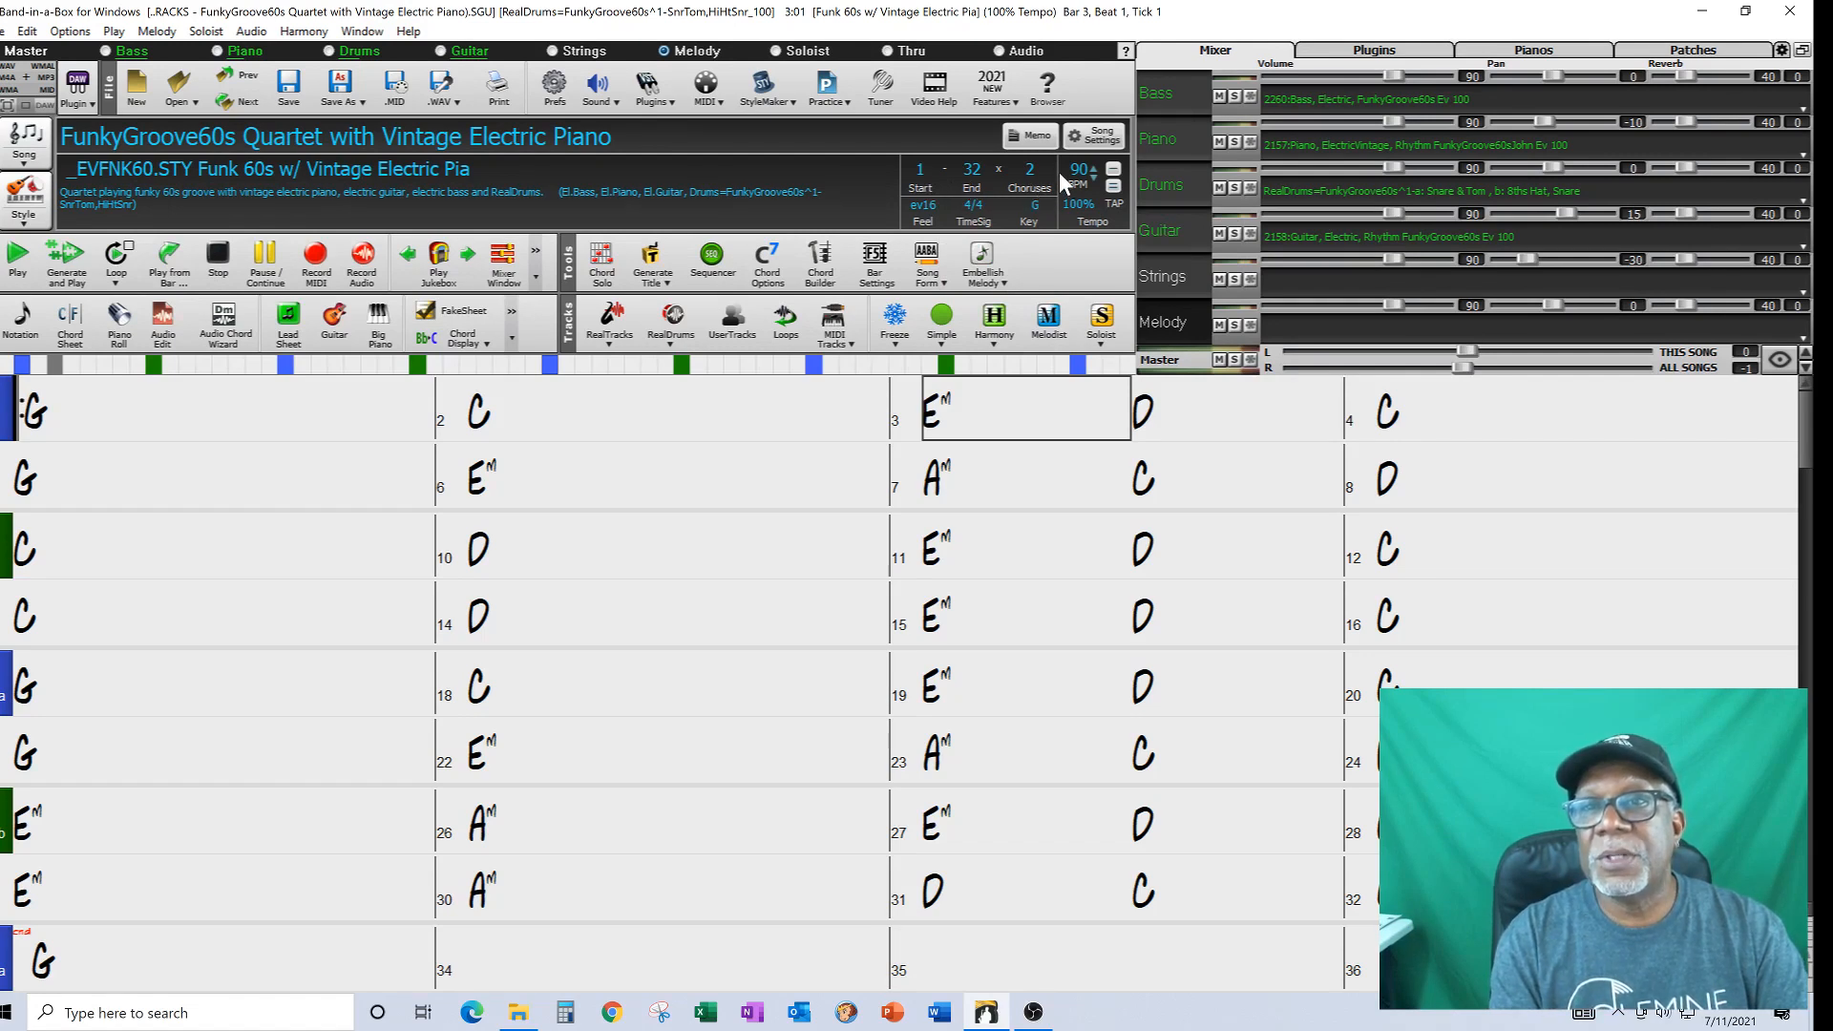
# - Transpose the song and its key signature to B, regenerate and play it, and stop playback
pyautogui.click(1034, 206)
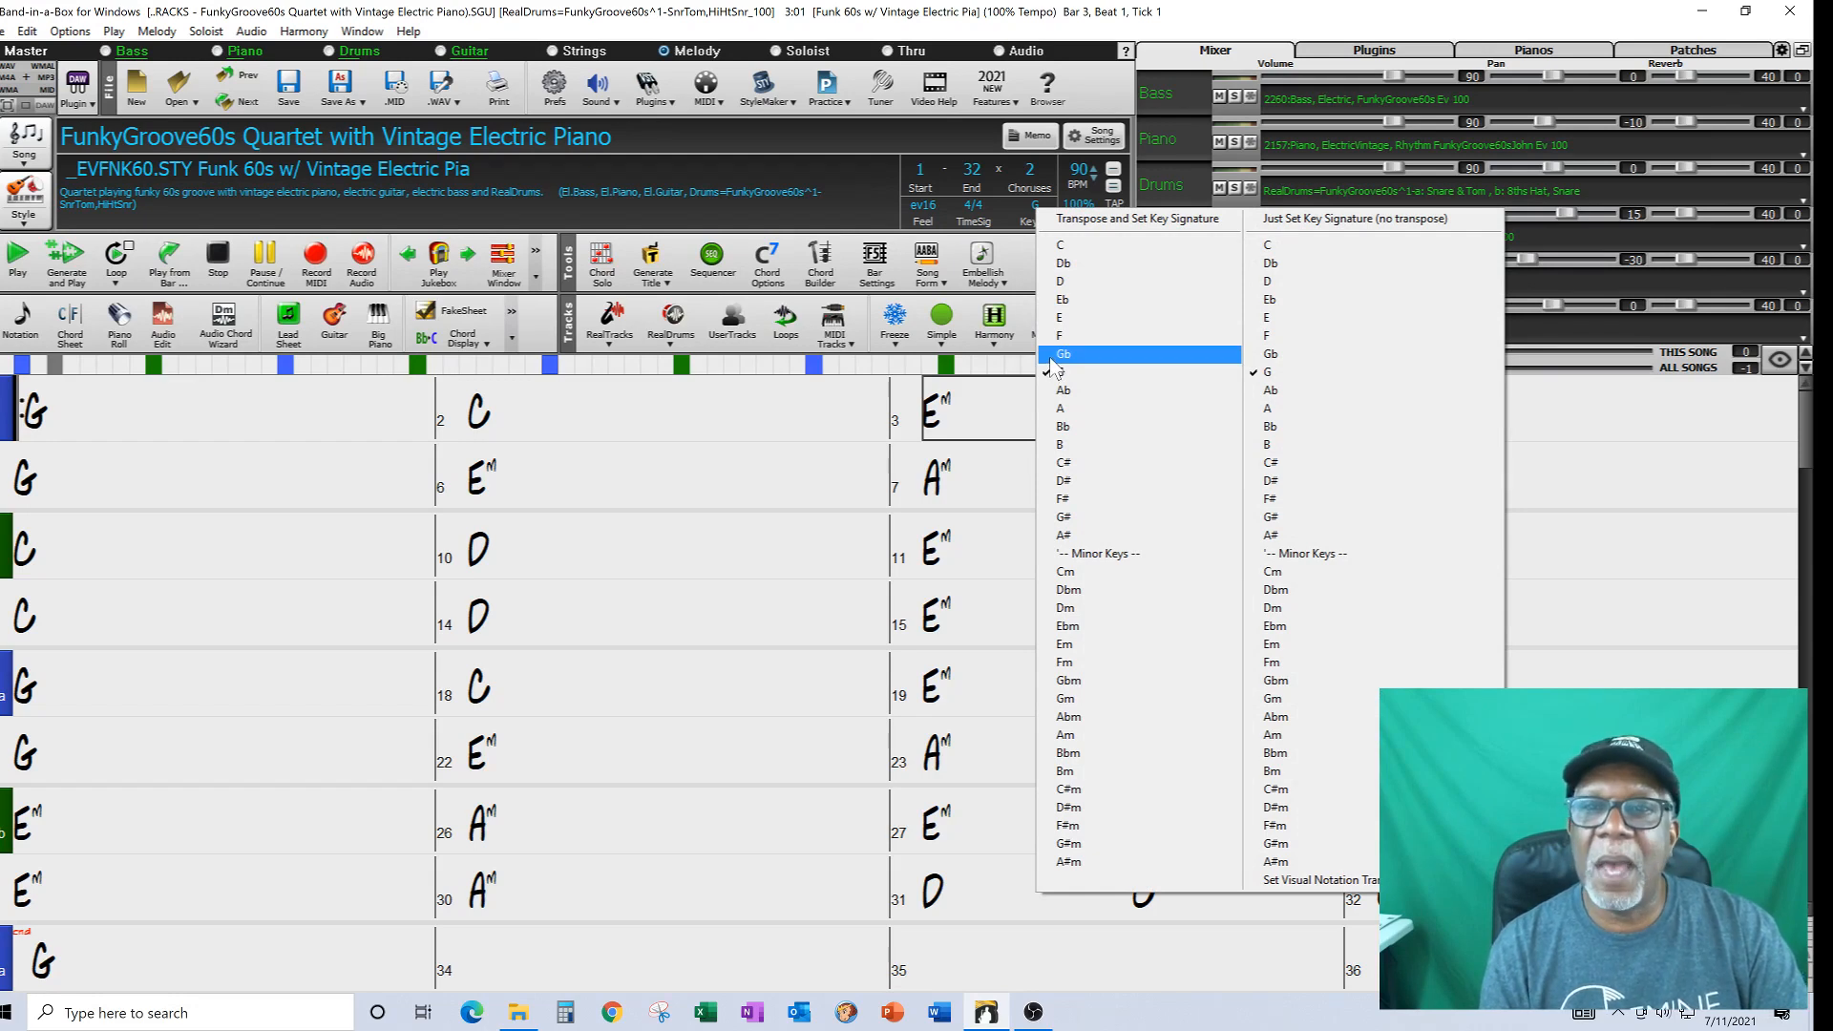
pyautogui.click(1050, 449)
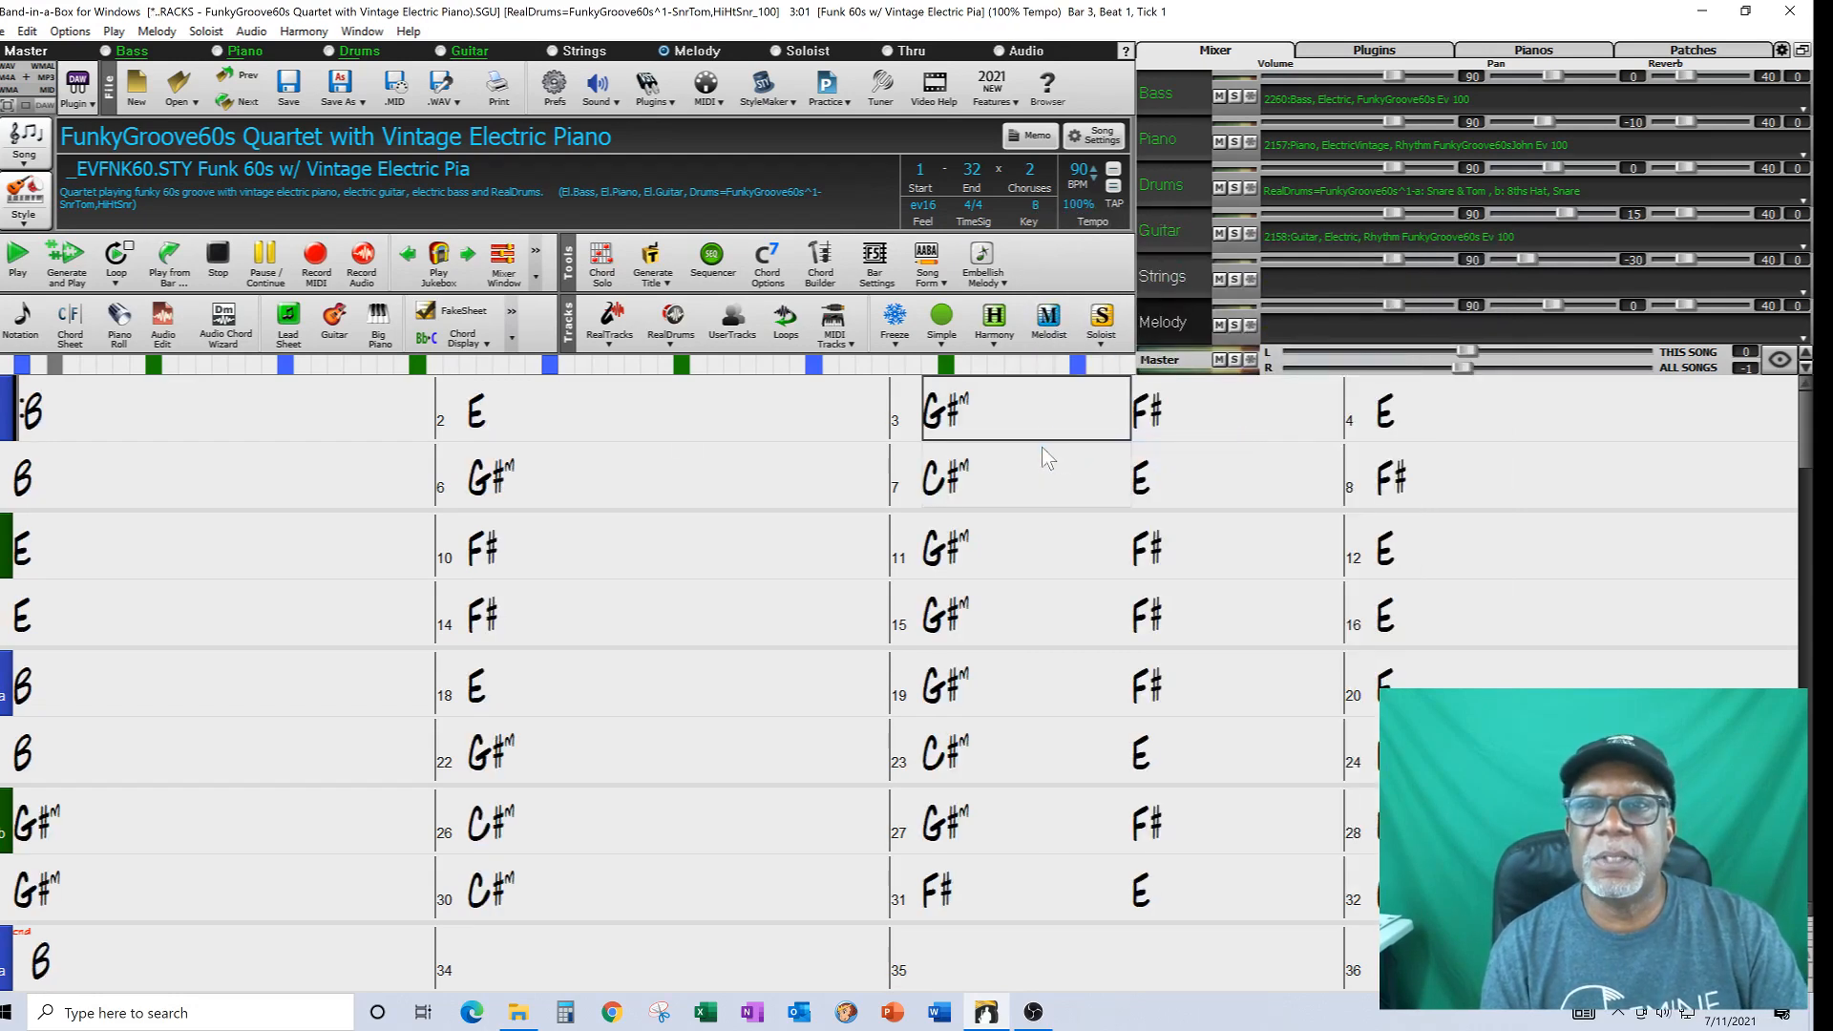
pyautogui.click(65, 256)
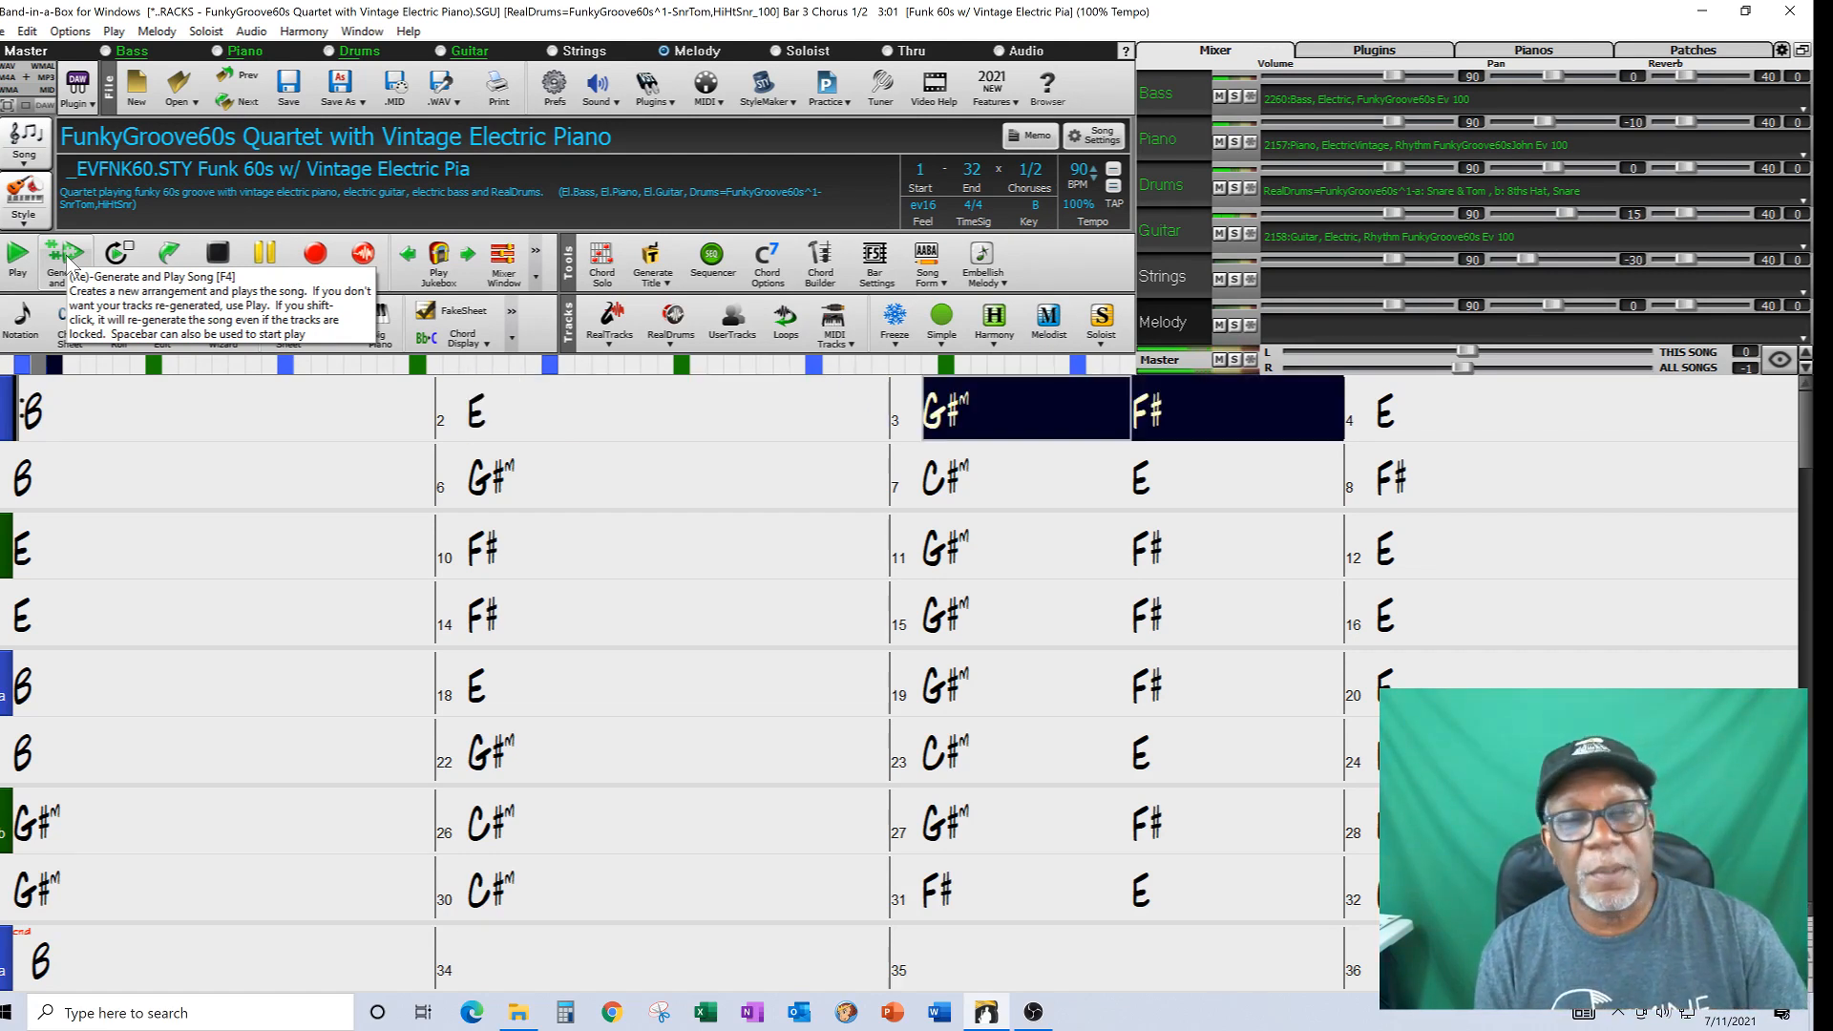
pyautogui.click(219, 256)
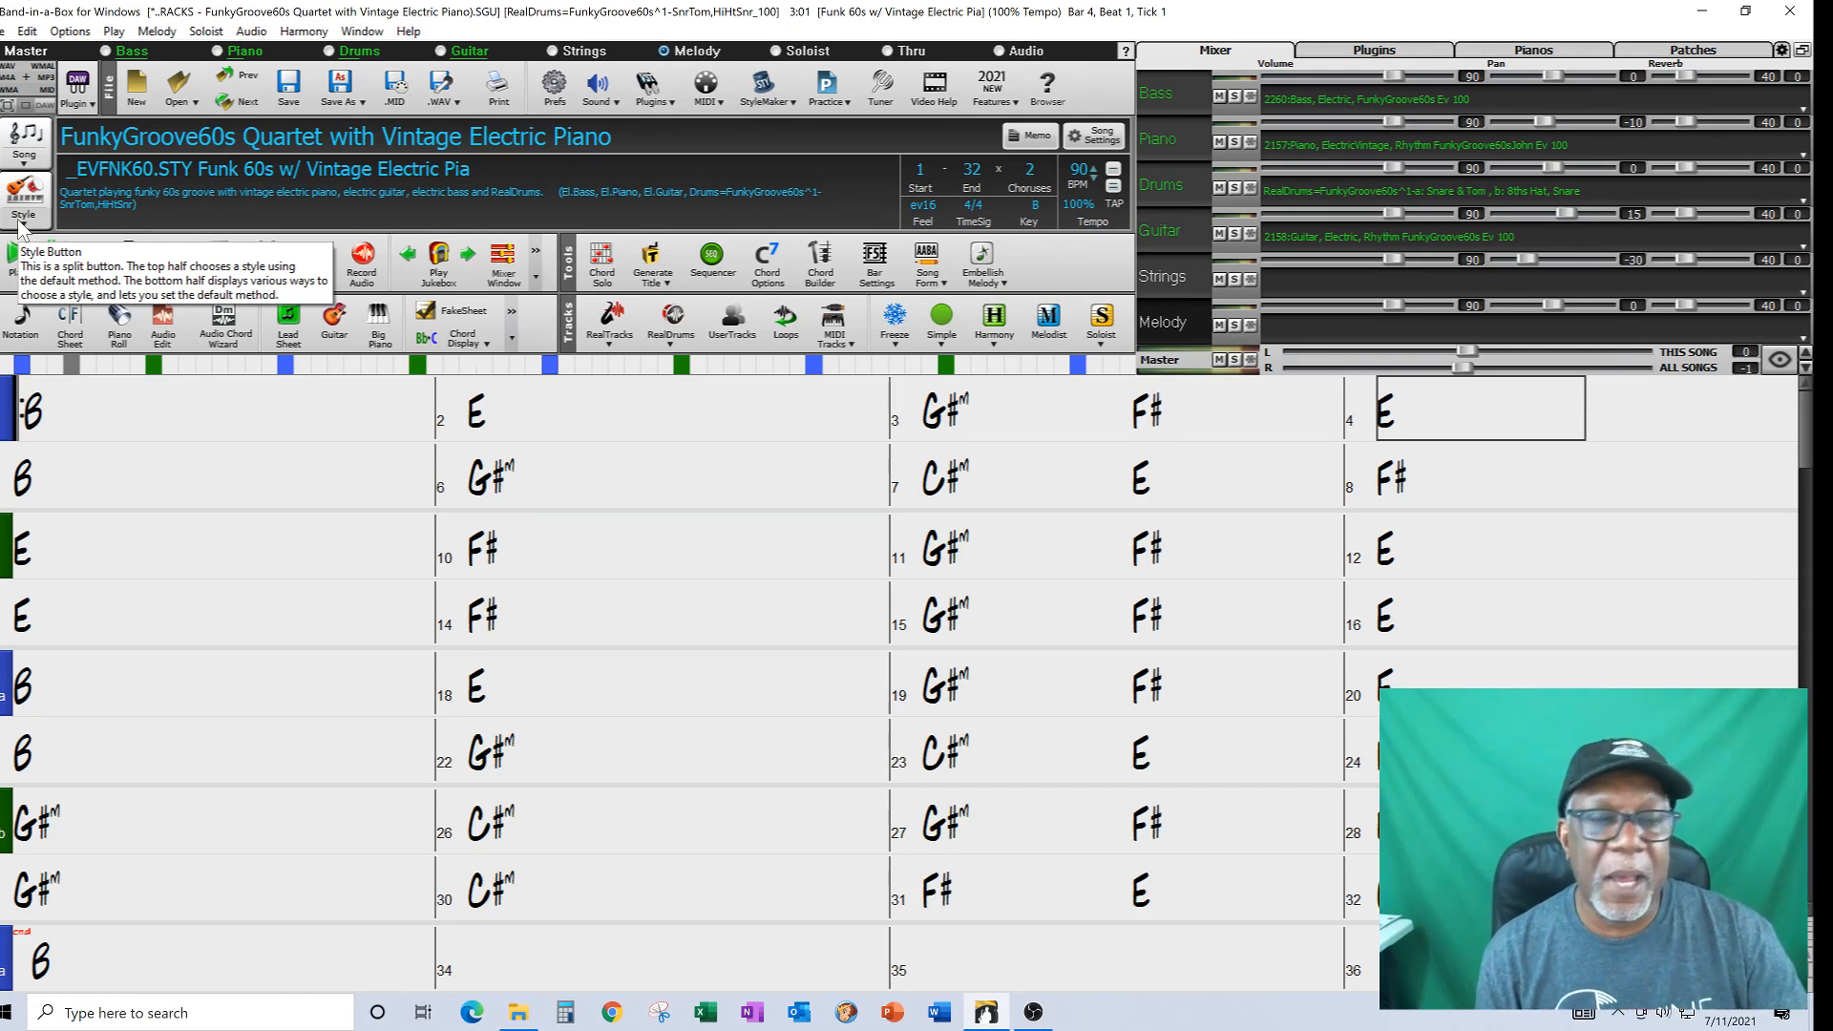
# - Examine the transposed chords in the first bars of the chord sheet and return to bar 1
pyautogui.click(133, 426)
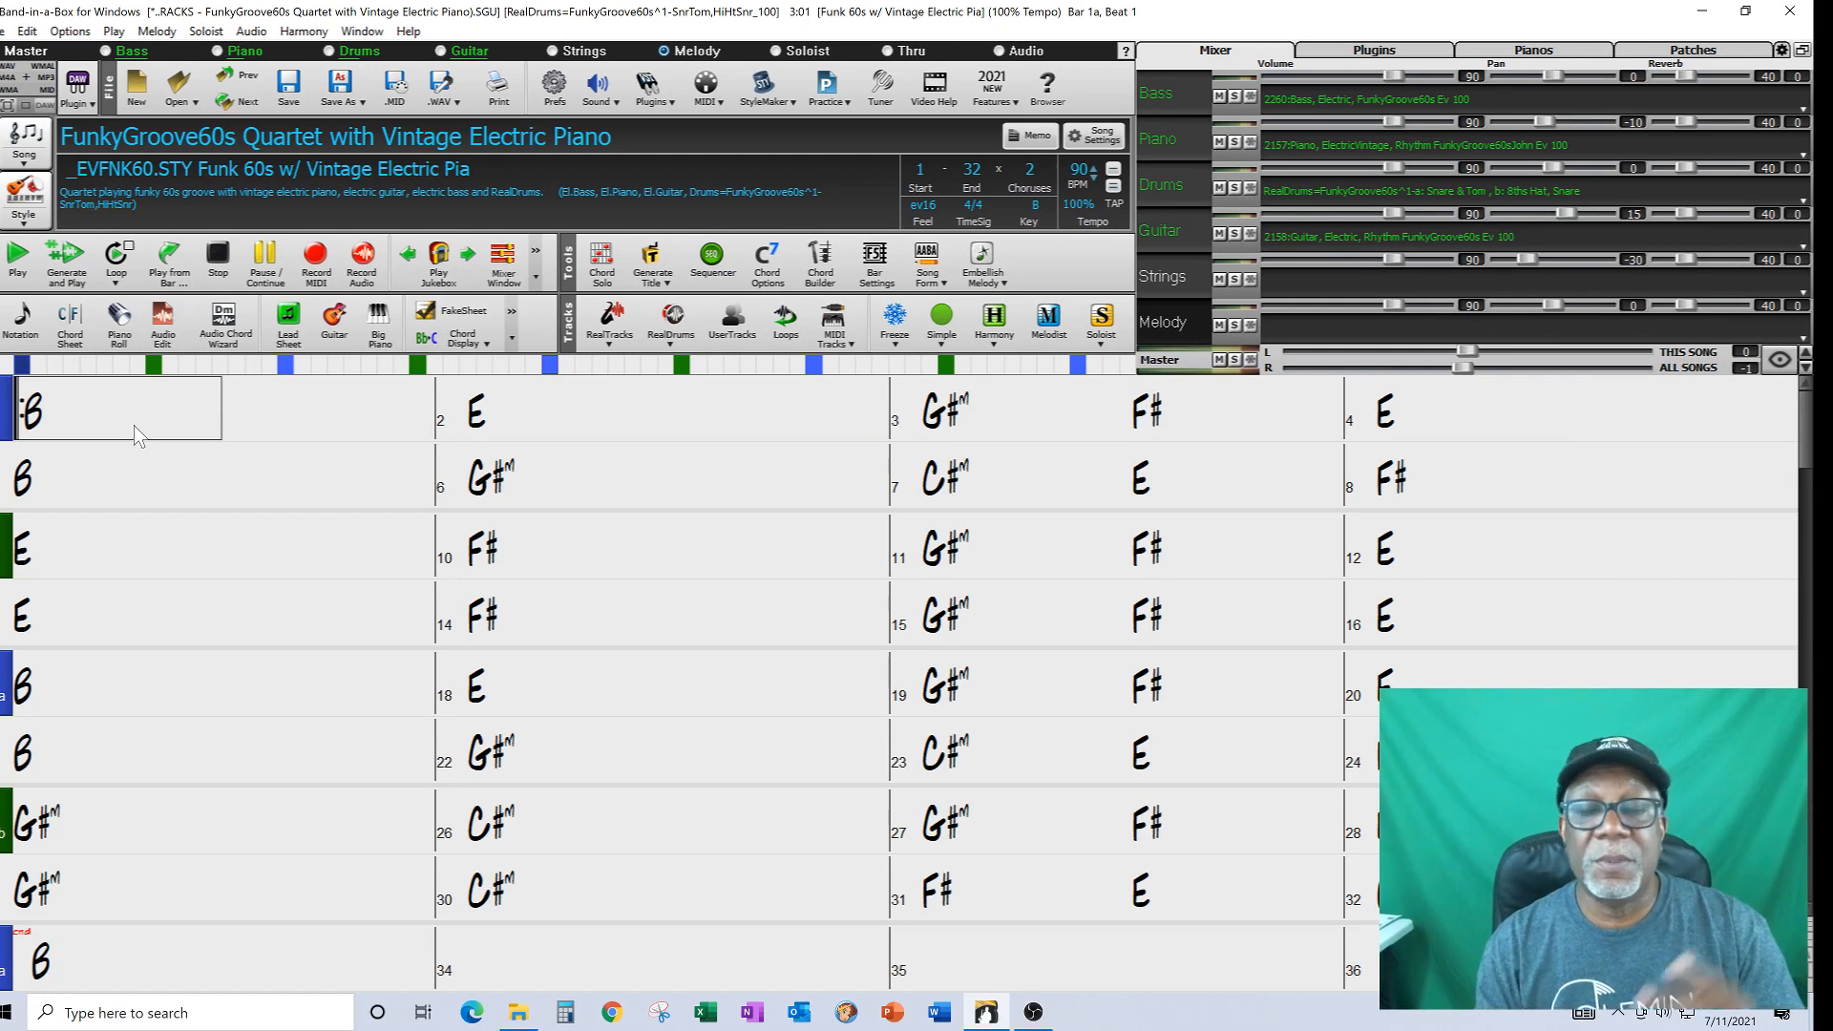
pyautogui.click(582, 401)
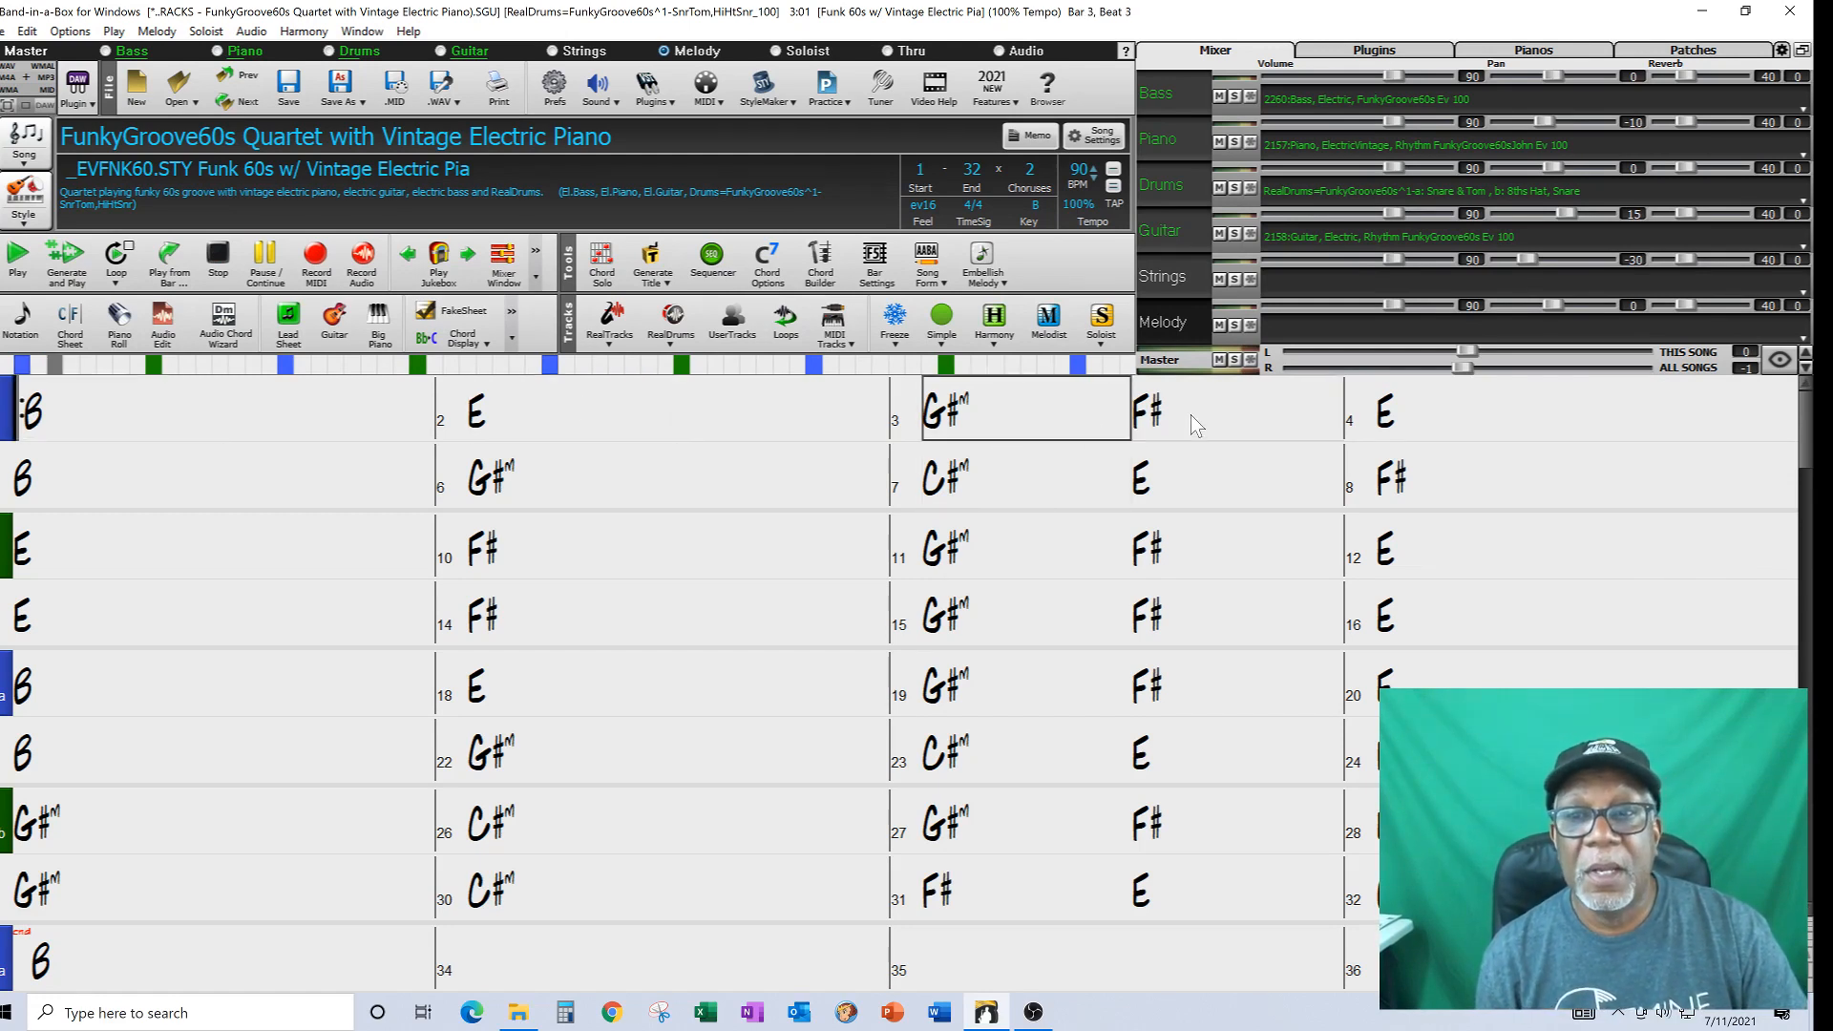
pyautogui.click(113, 412)
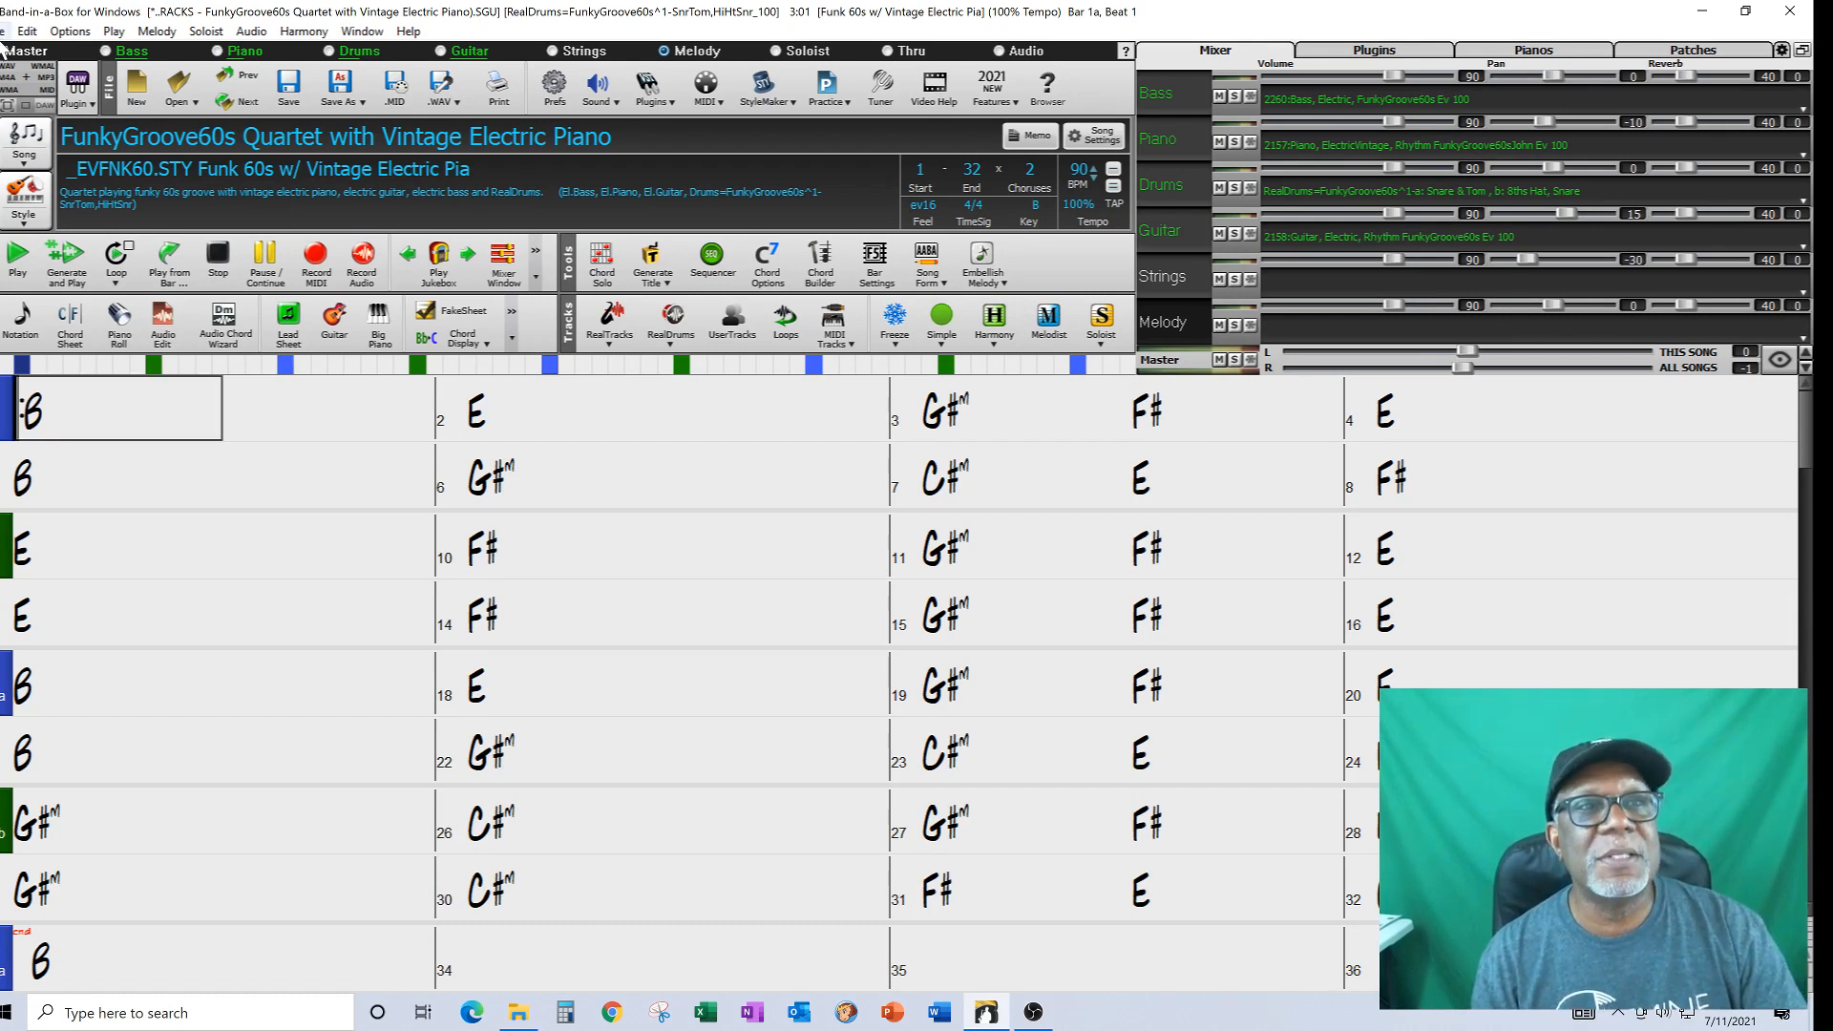
# - Start saving the song as a new file and browse to the My Songs folder inside bb
pyautogui.click(4, 31)
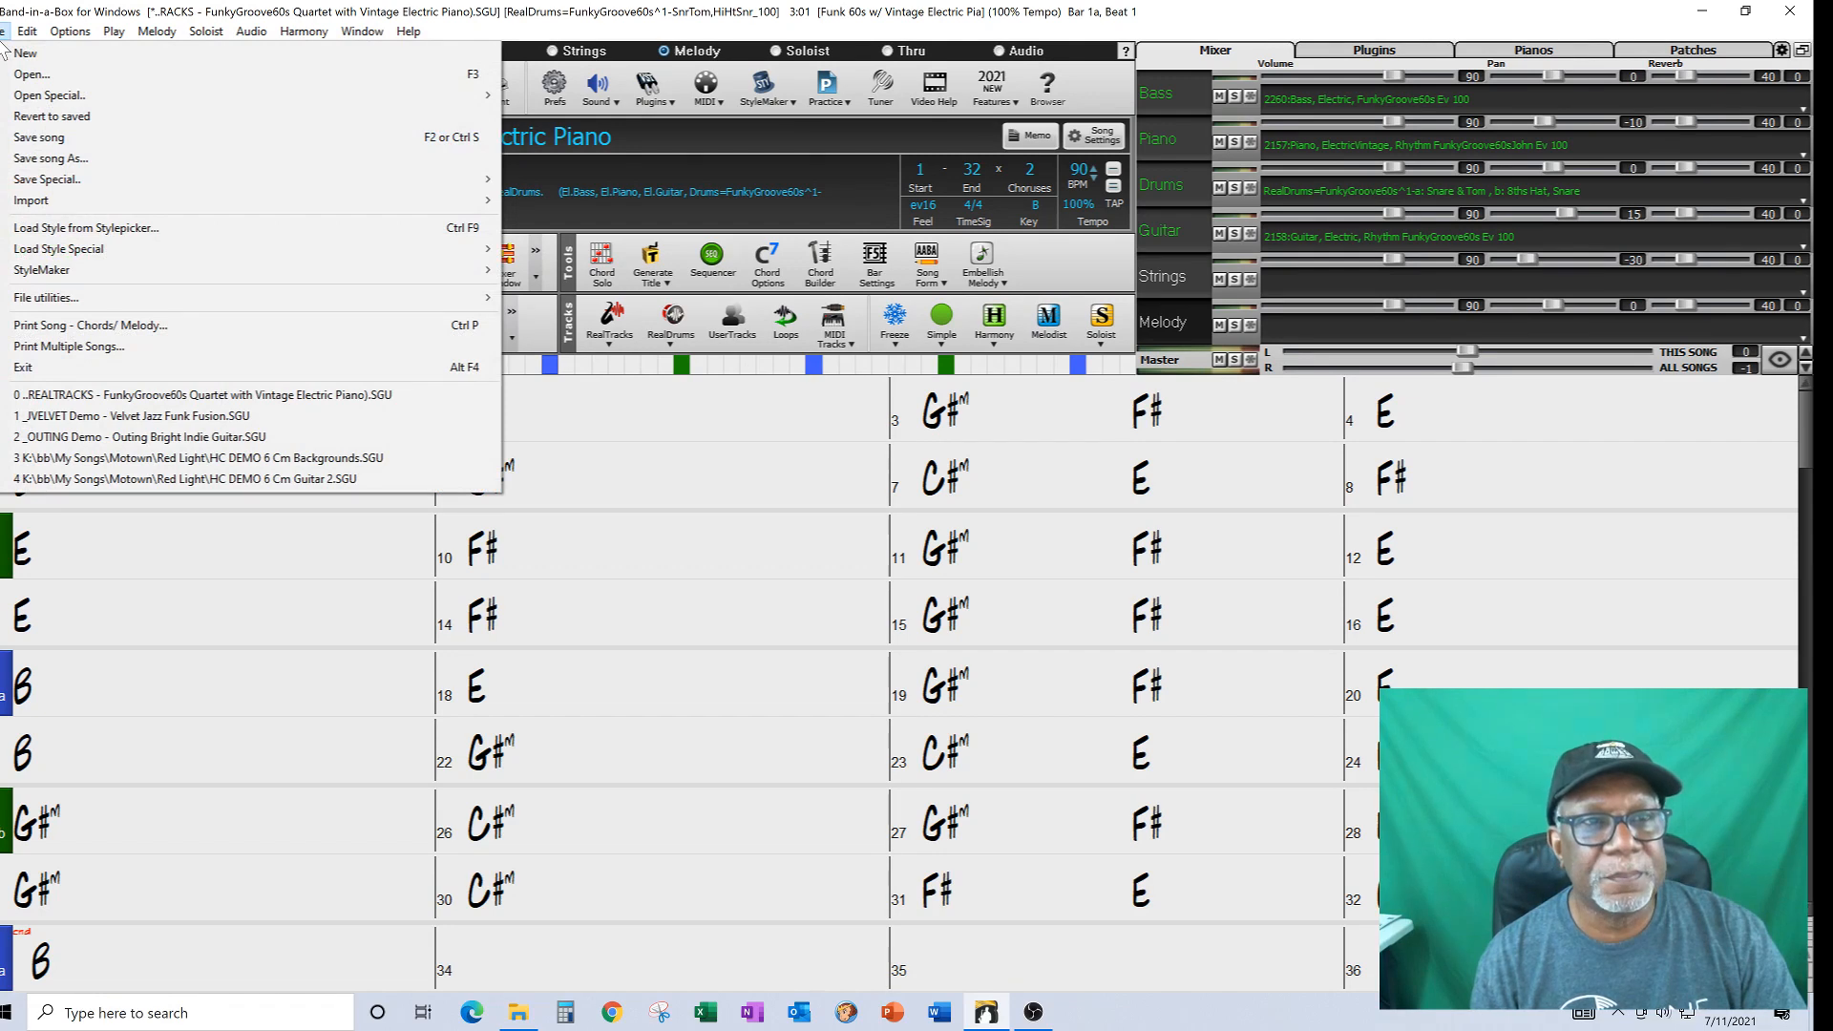
pyautogui.moveTo(54, 178)
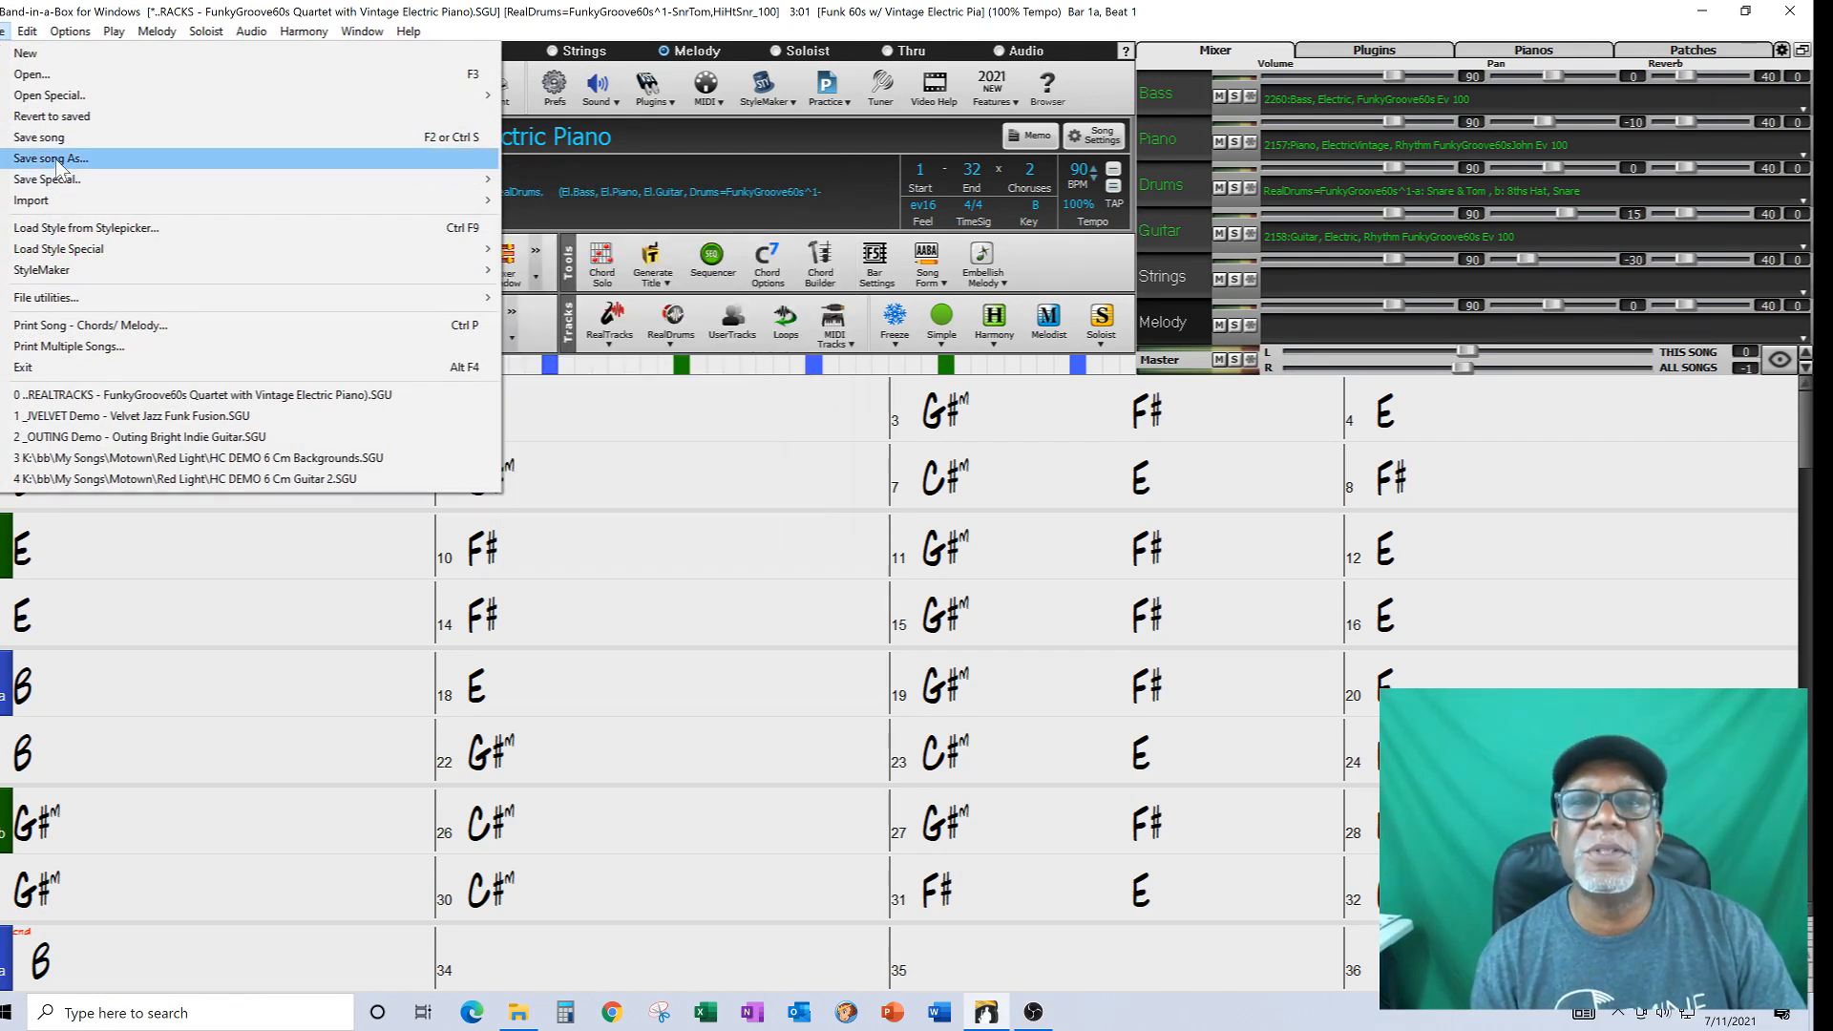
pyautogui.click(59, 161)
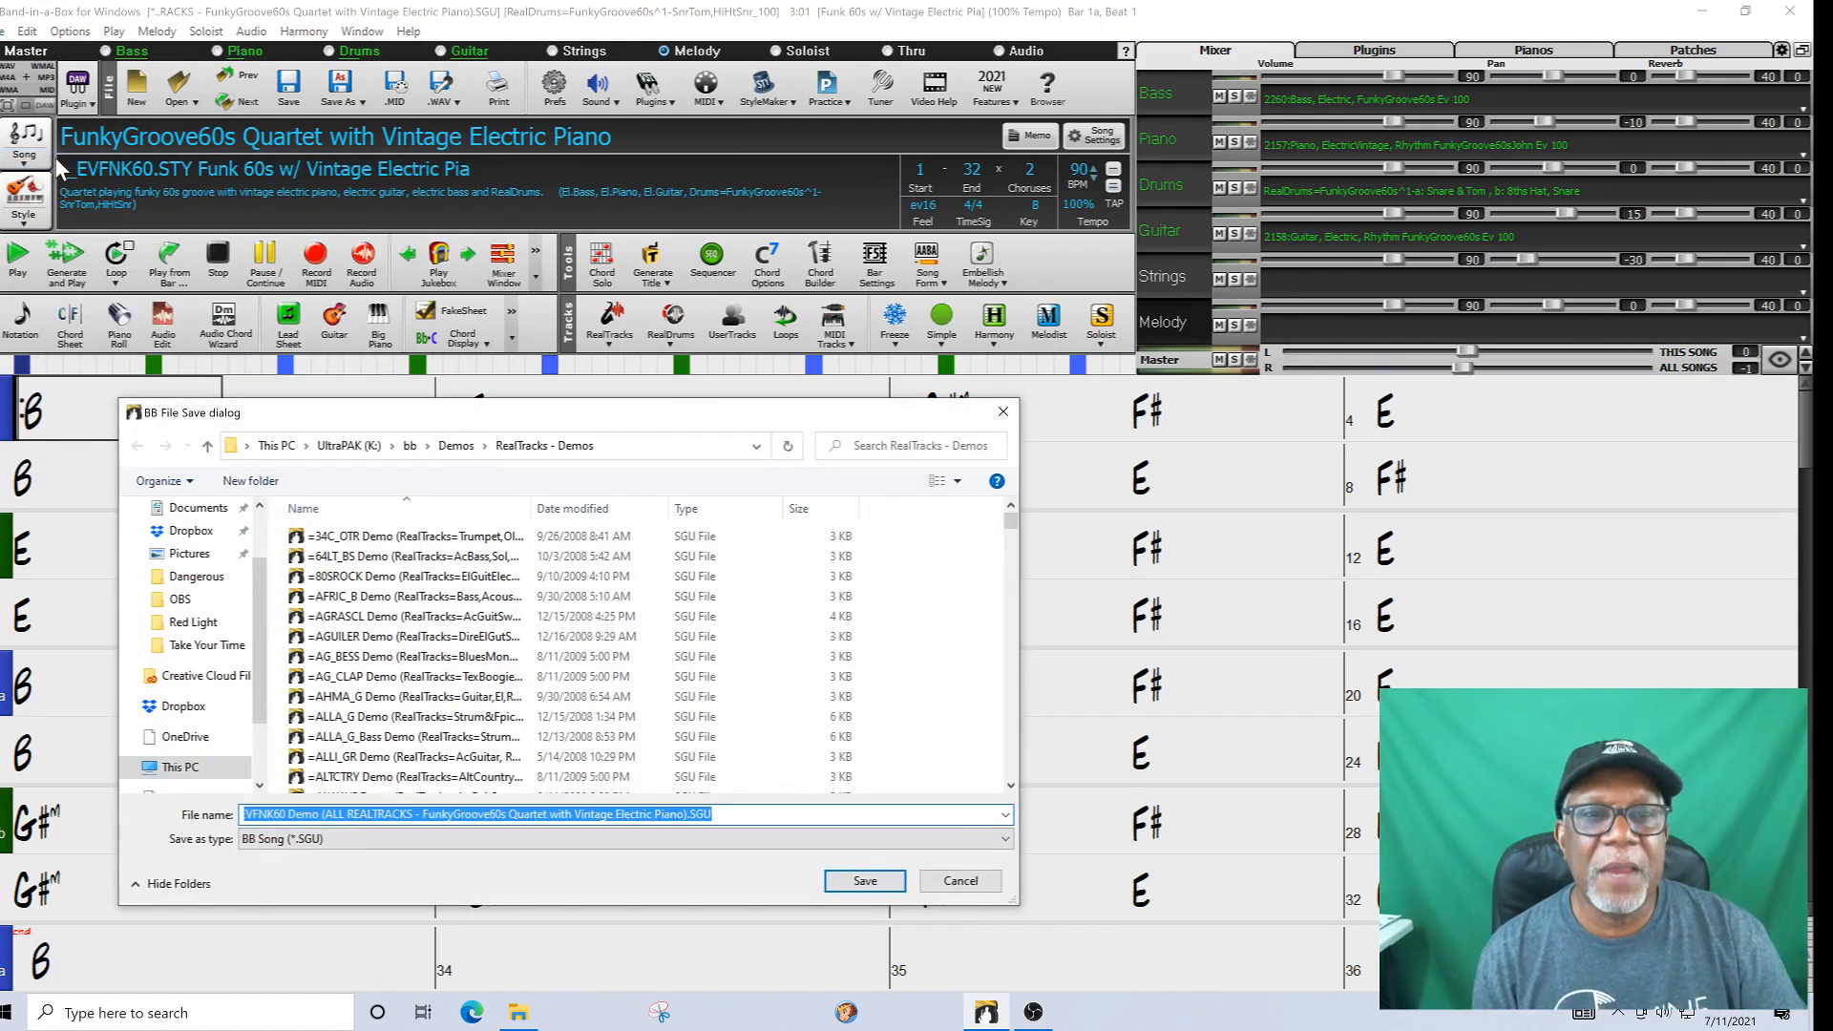
pyautogui.click(410, 446)
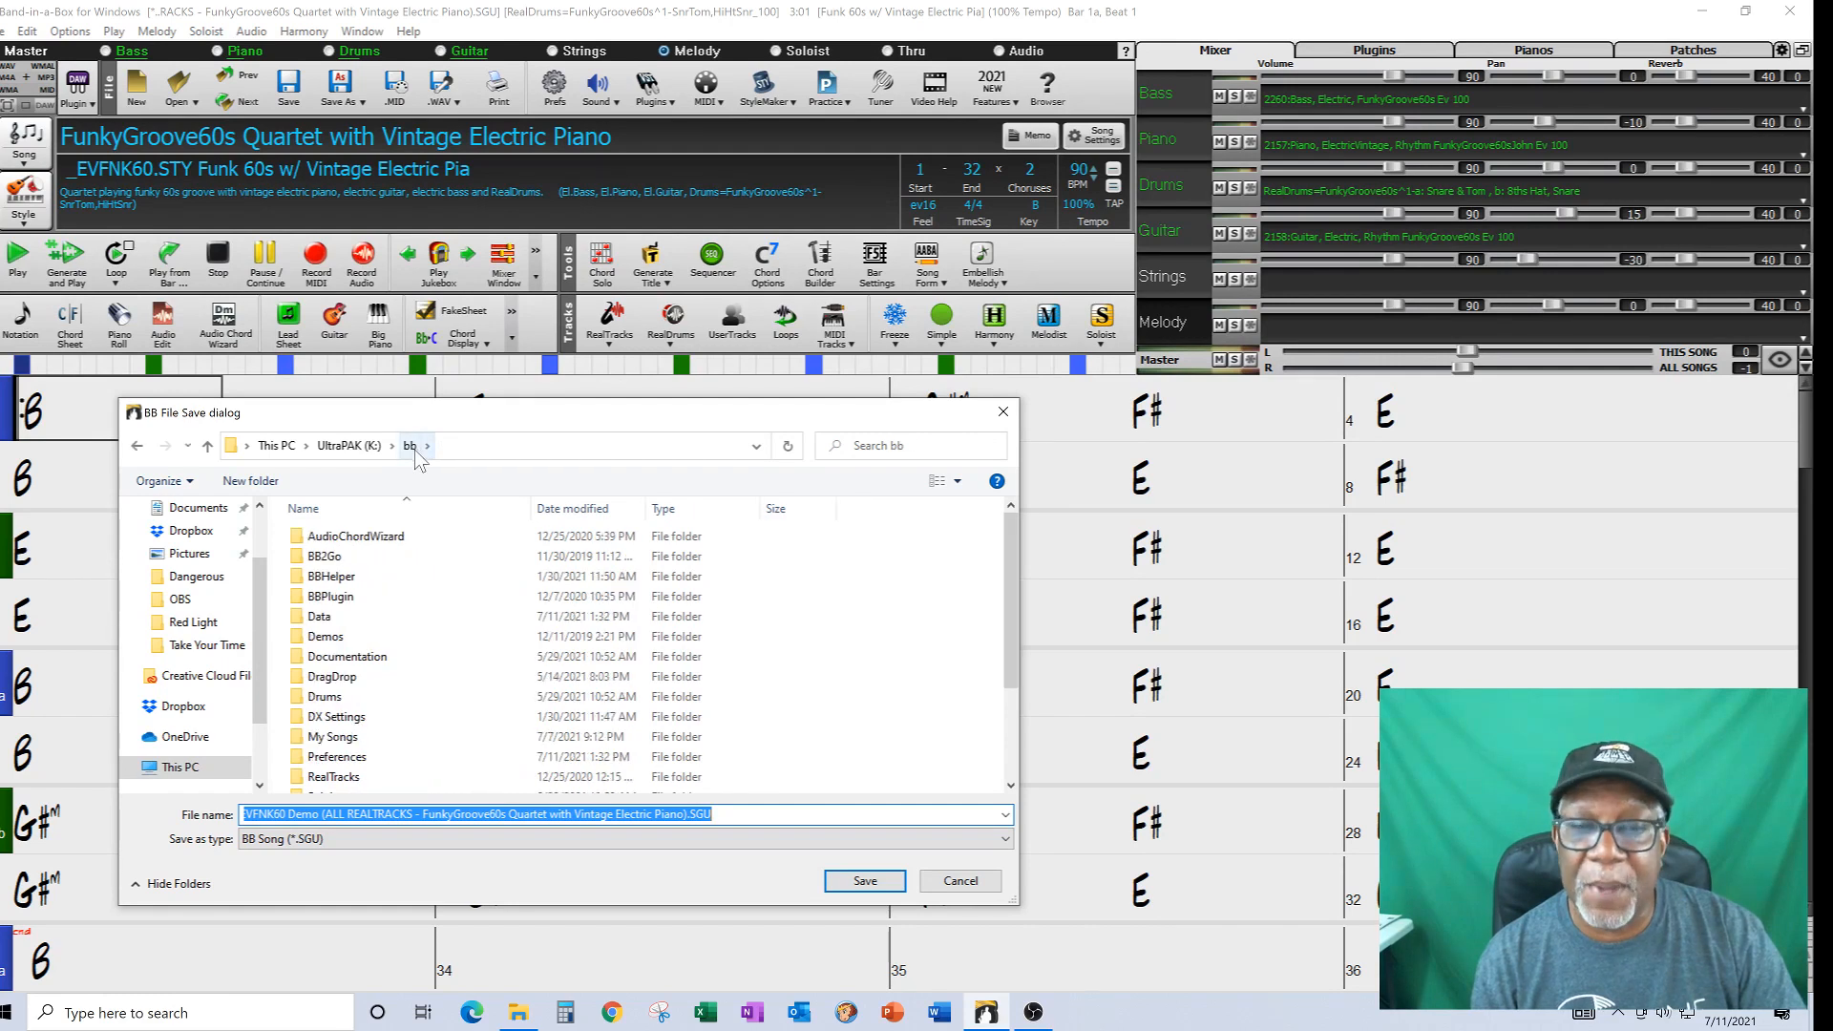
pyautogui.doubleClick(355, 738)
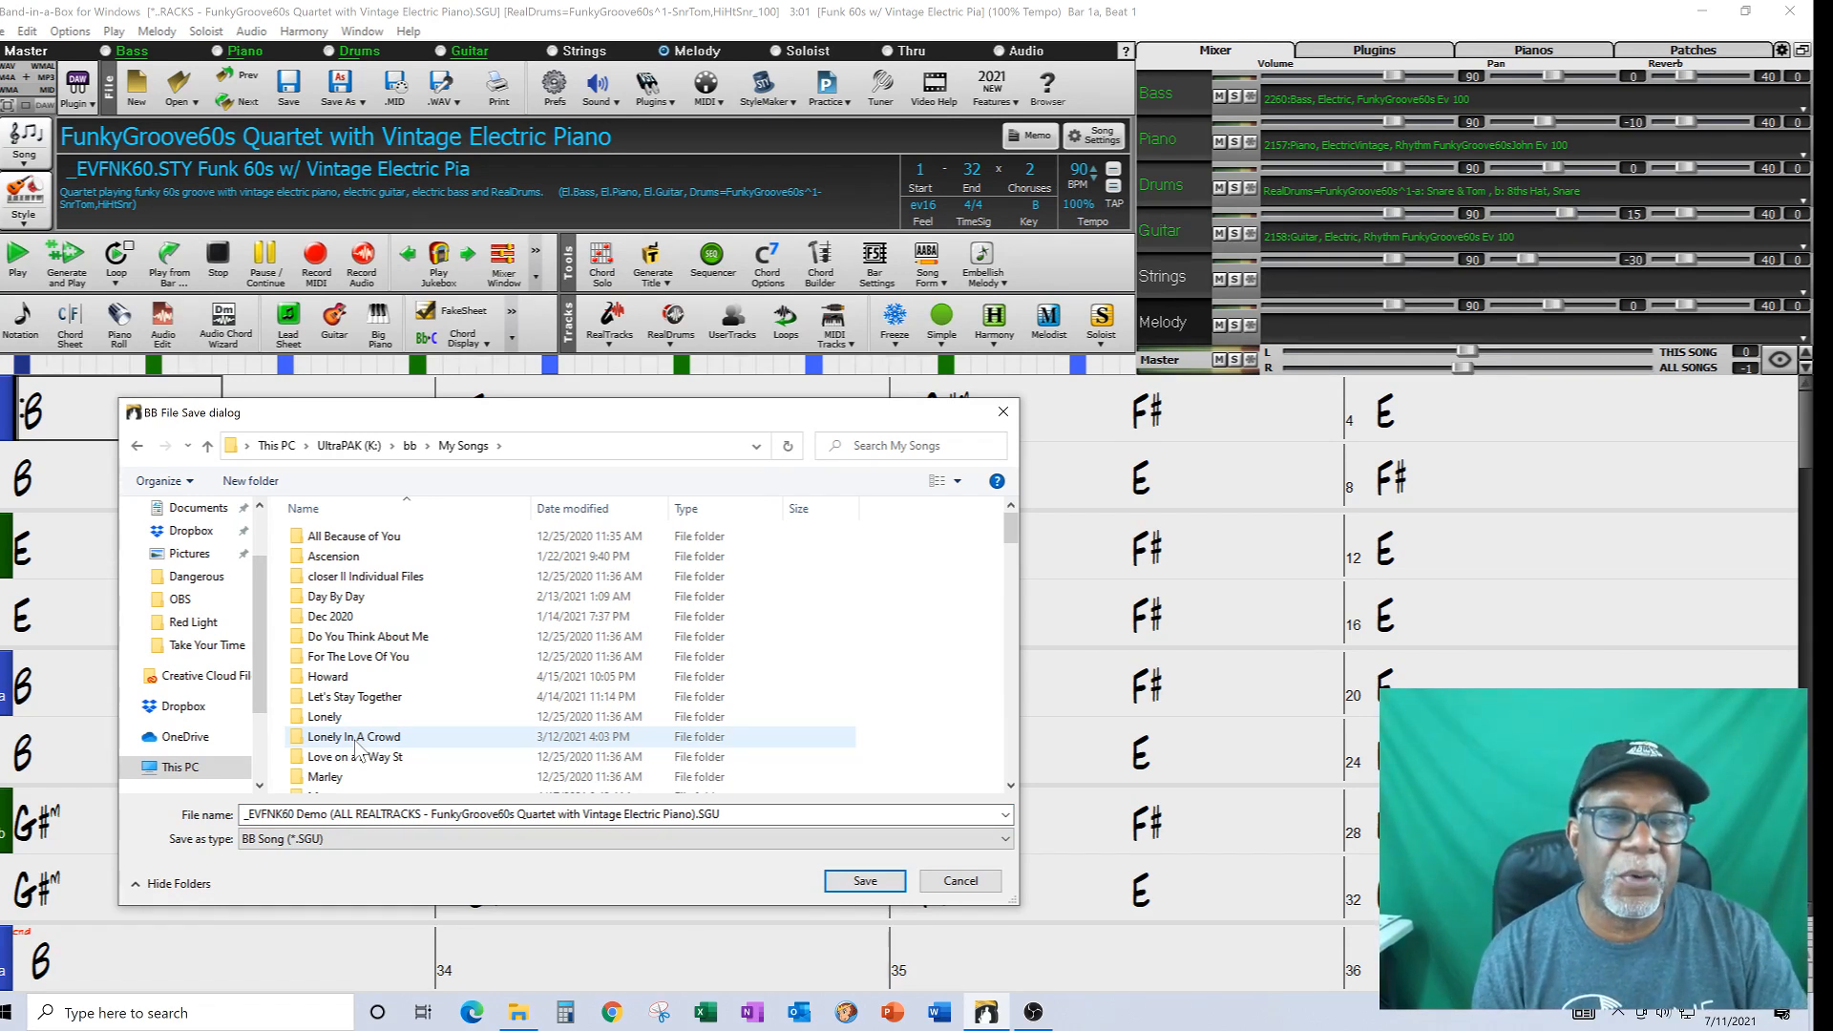
# - Create a folder named Basic BB inside My Songs and open it as the save location
pyautogui.click(250, 481)
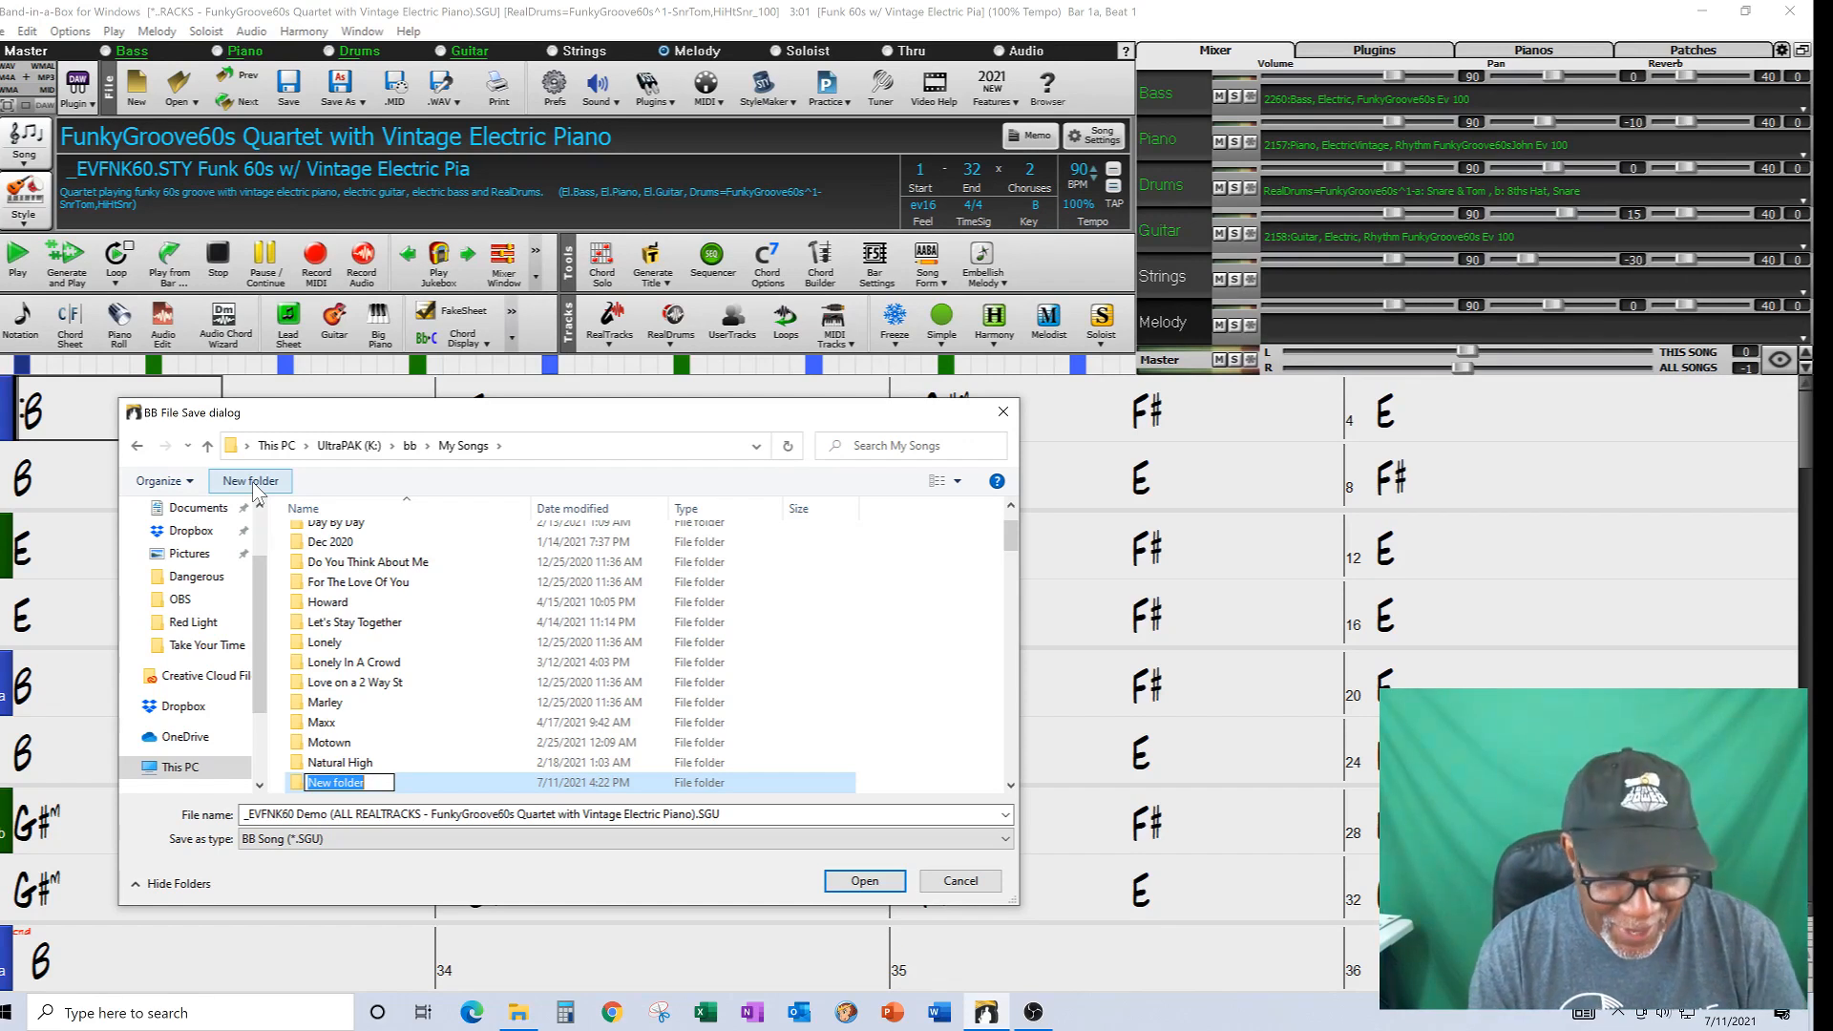
pyautogui.write('Basic BB')
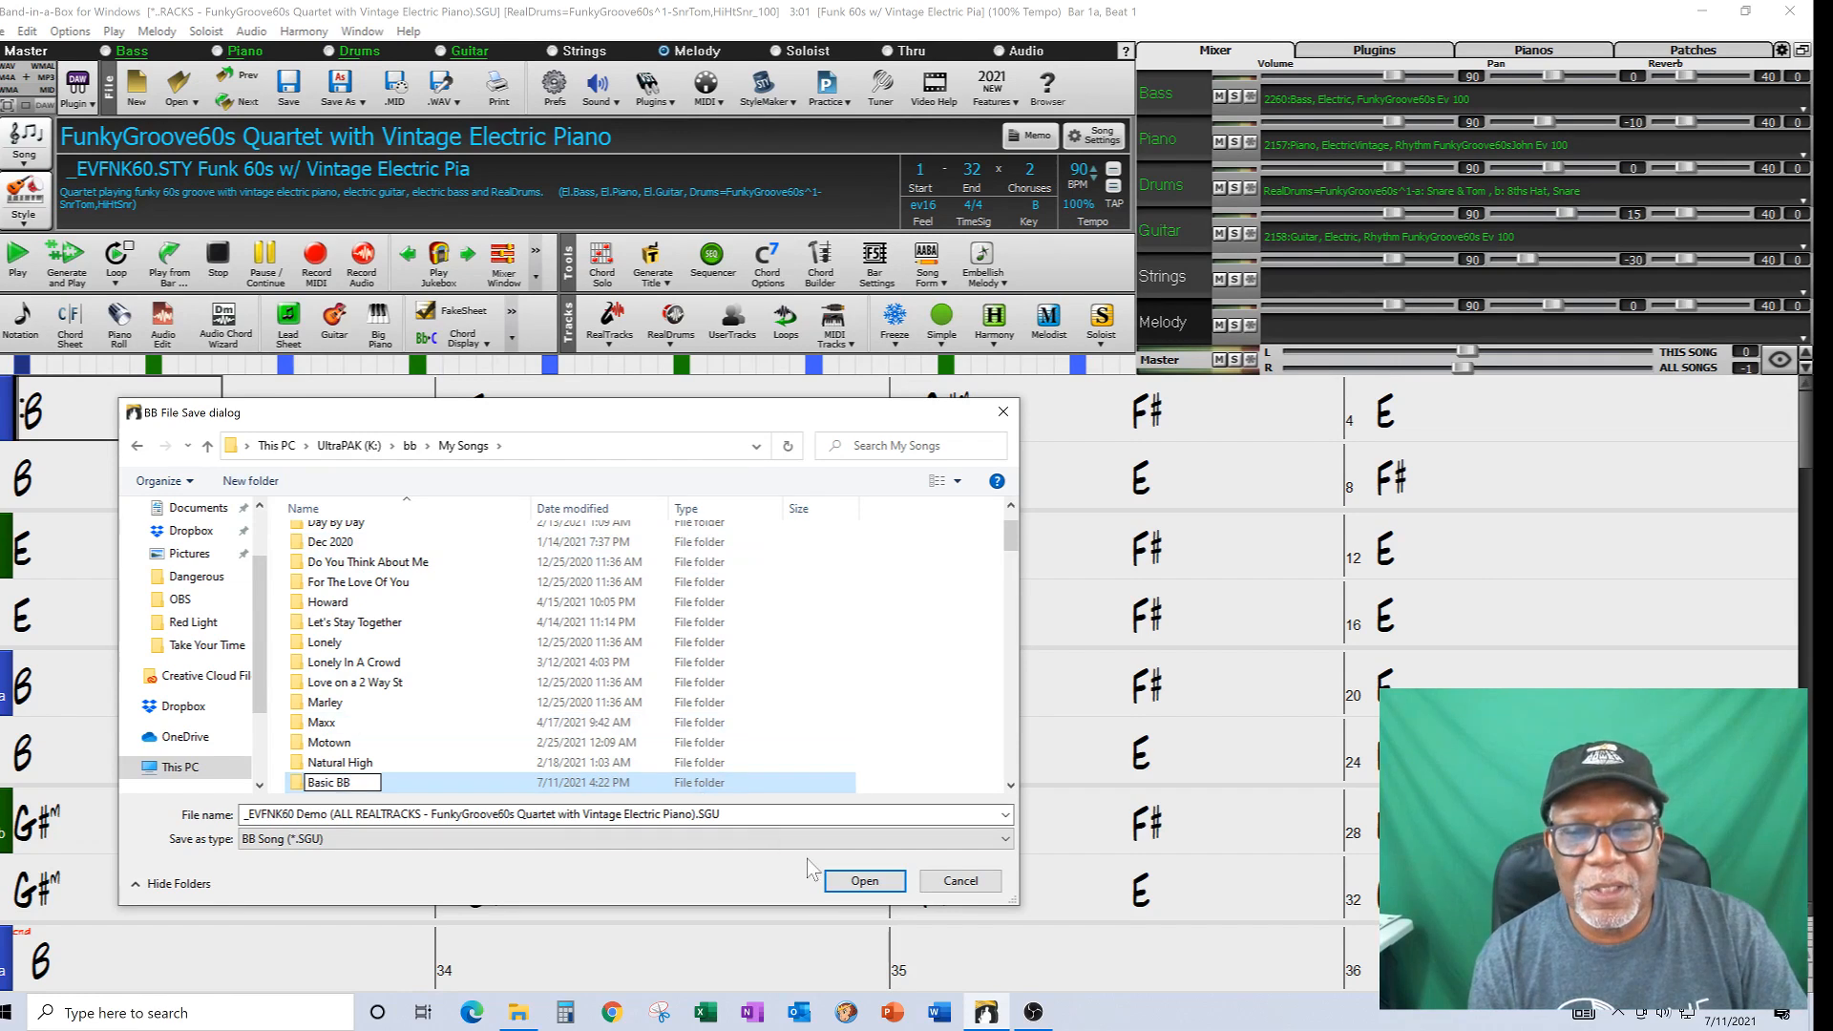
pyautogui.press('Return')
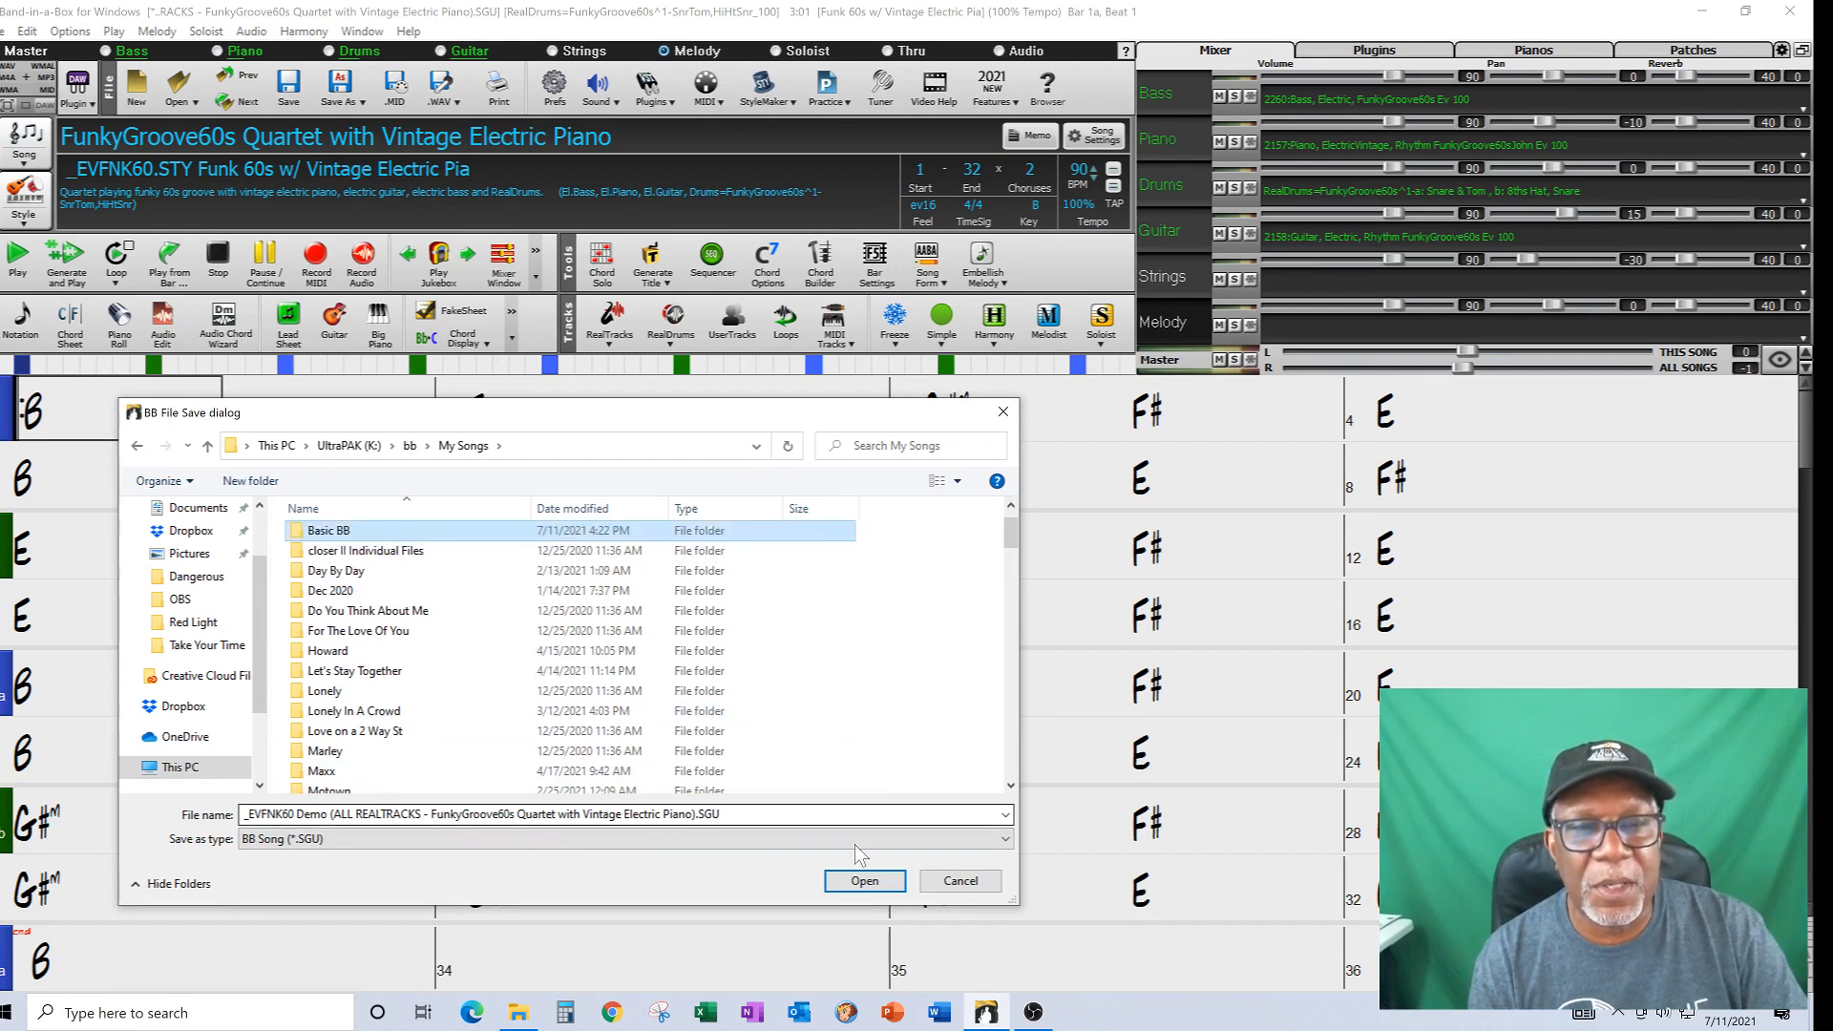
pyautogui.doubleClick(355, 533)
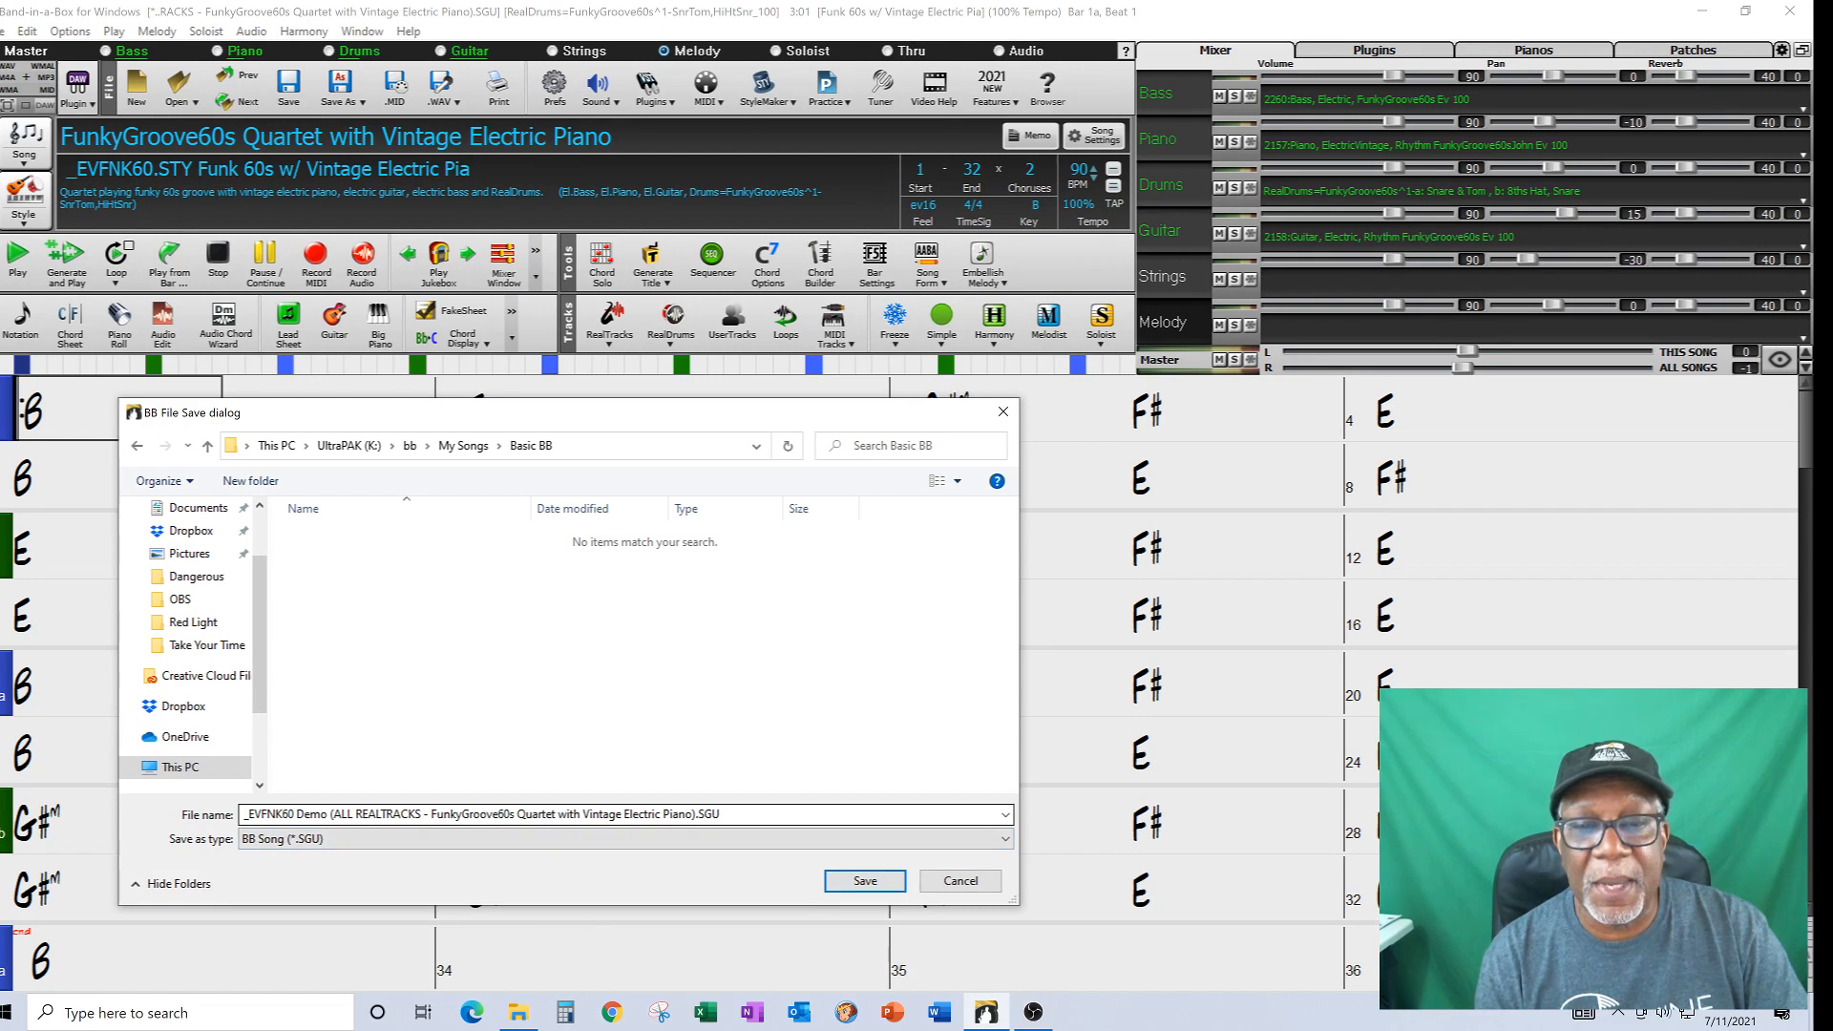
# - Replace the proposed file name with Basic BB.SGU and save the song in the Basic BB folder
pyautogui.click(440, 815)
pyautogui.moveTo(376, 815); pyautogui.dragTo(363, 816)
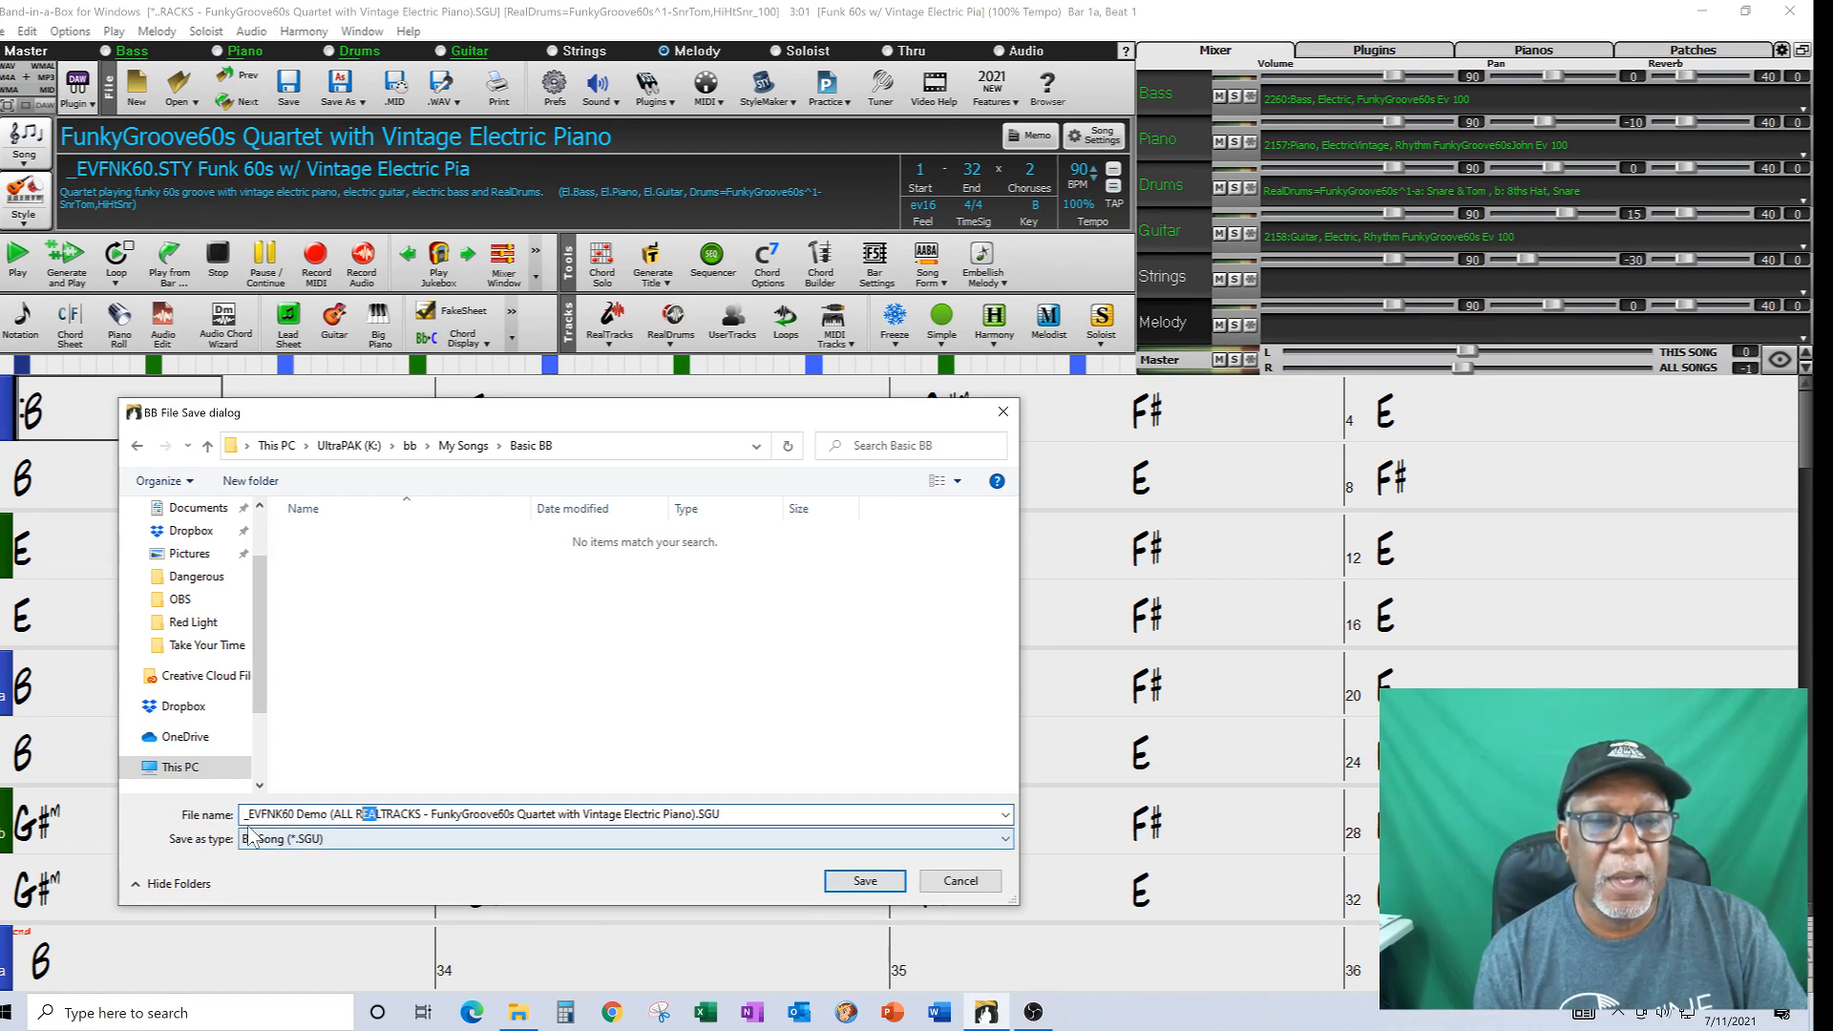
pyautogui.press('Home')
pyautogui.write('Basic BB')
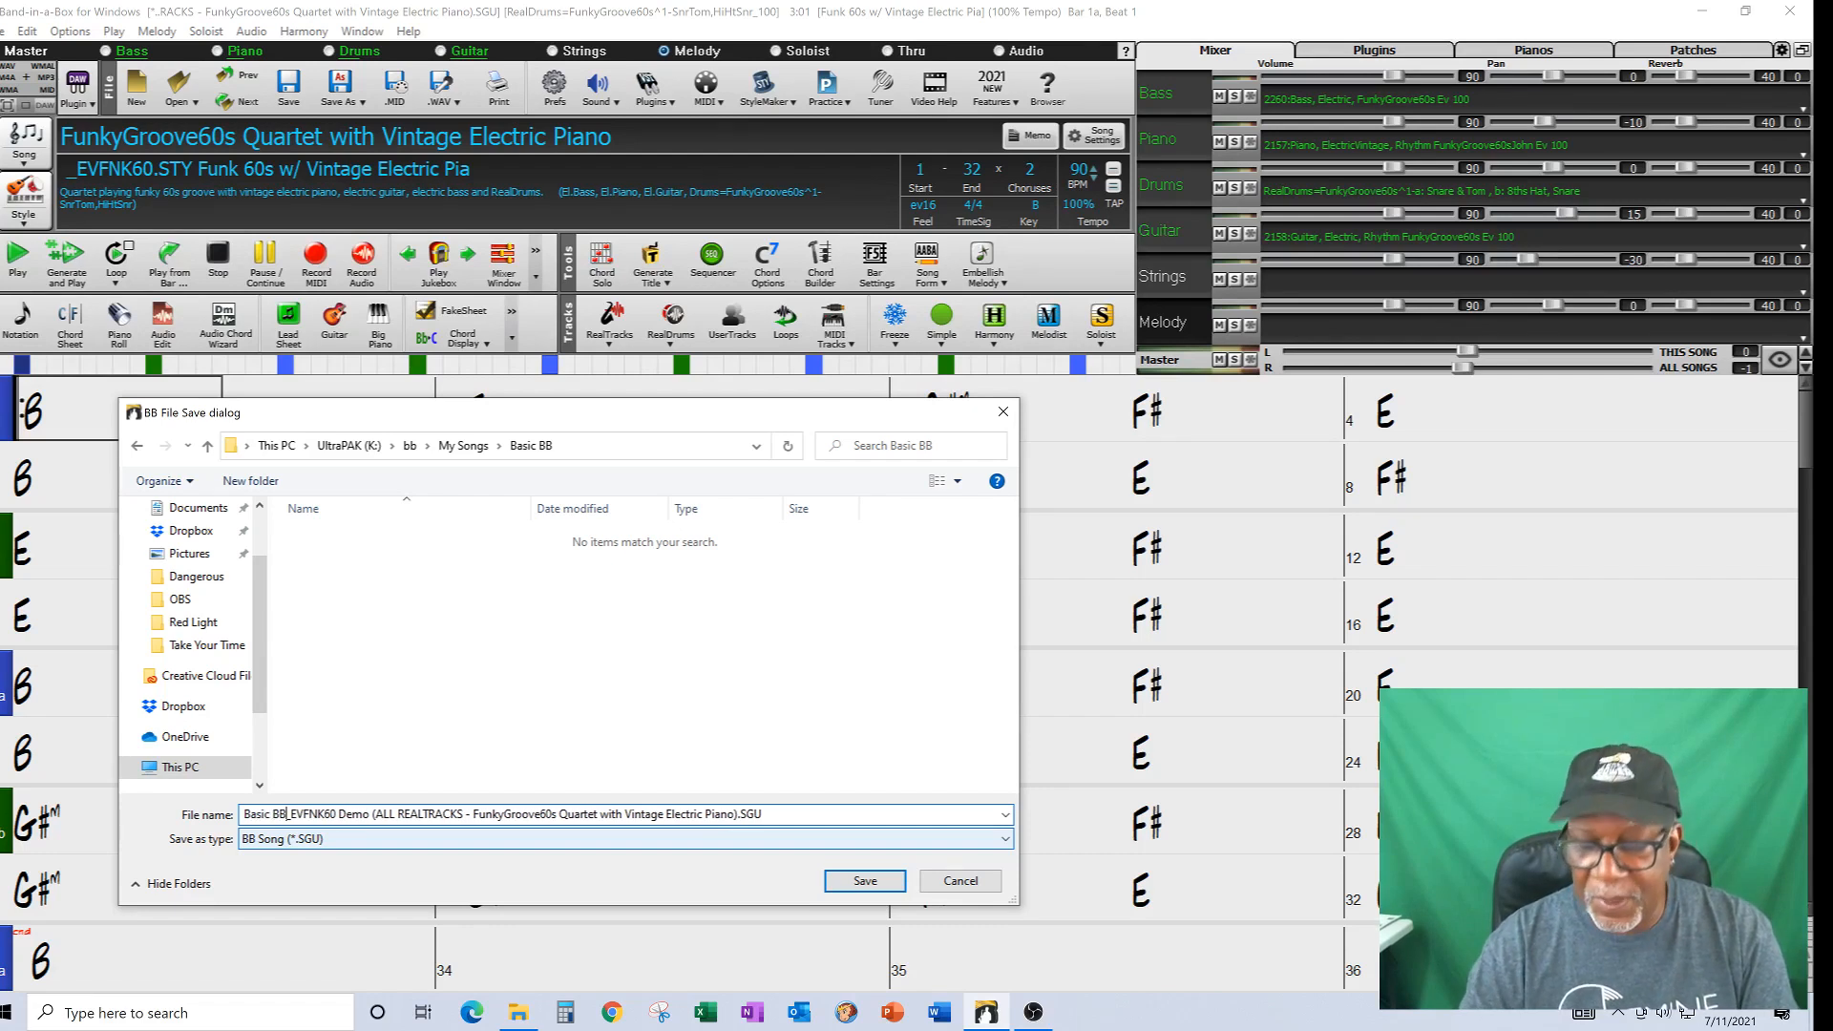
pyautogui.press('Delete')
pyautogui.press('Delete')
pyautogui.press('Delete')
pyautogui.press('Delete')
pyautogui.press('Delete')
pyautogui.press('Delete')
pyautogui.press('Delete')
pyautogui.press('Delete')
pyautogui.press('Delete')
pyautogui.press('Delete')
pyautogui.press('Delete')
pyautogui.press('Delete')
pyautogui.press('Delete')
pyautogui.press('Delete')
pyautogui.press('Delete')
pyautogui.press('Delete')
pyautogui.press('Delete')
pyautogui.press('Delete')
pyautogui.press('Delete')
pyautogui.press('Delete')
pyautogui.press('Delete')
pyautogui.press('Delete')
pyautogui.press('Delete')
pyautogui.press('Delete')
pyautogui.press('Delete')
pyautogui.press('Delete')
pyautogui.press('Delete')
pyautogui.press('Delete')
pyautogui.press('Delete')
pyautogui.press('Delete')
pyautogui.press('Delete')
pyautogui.press('Delete')
pyautogui.press('Delete')
pyautogui.press('Delete')
pyautogui.press('Delete')
pyautogui.press('Delete')
pyautogui.press('Delete')
pyautogui.press('Delete')
pyautogui.press('Delete')
pyautogui.press('Delete')
pyautogui.press('Delete')
pyautogui.press('Delete')
pyautogui.press('Delete')
pyautogui.press('Delete')
pyautogui.press('Delete')
pyautogui.press('Delete')
pyautogui.write('.')
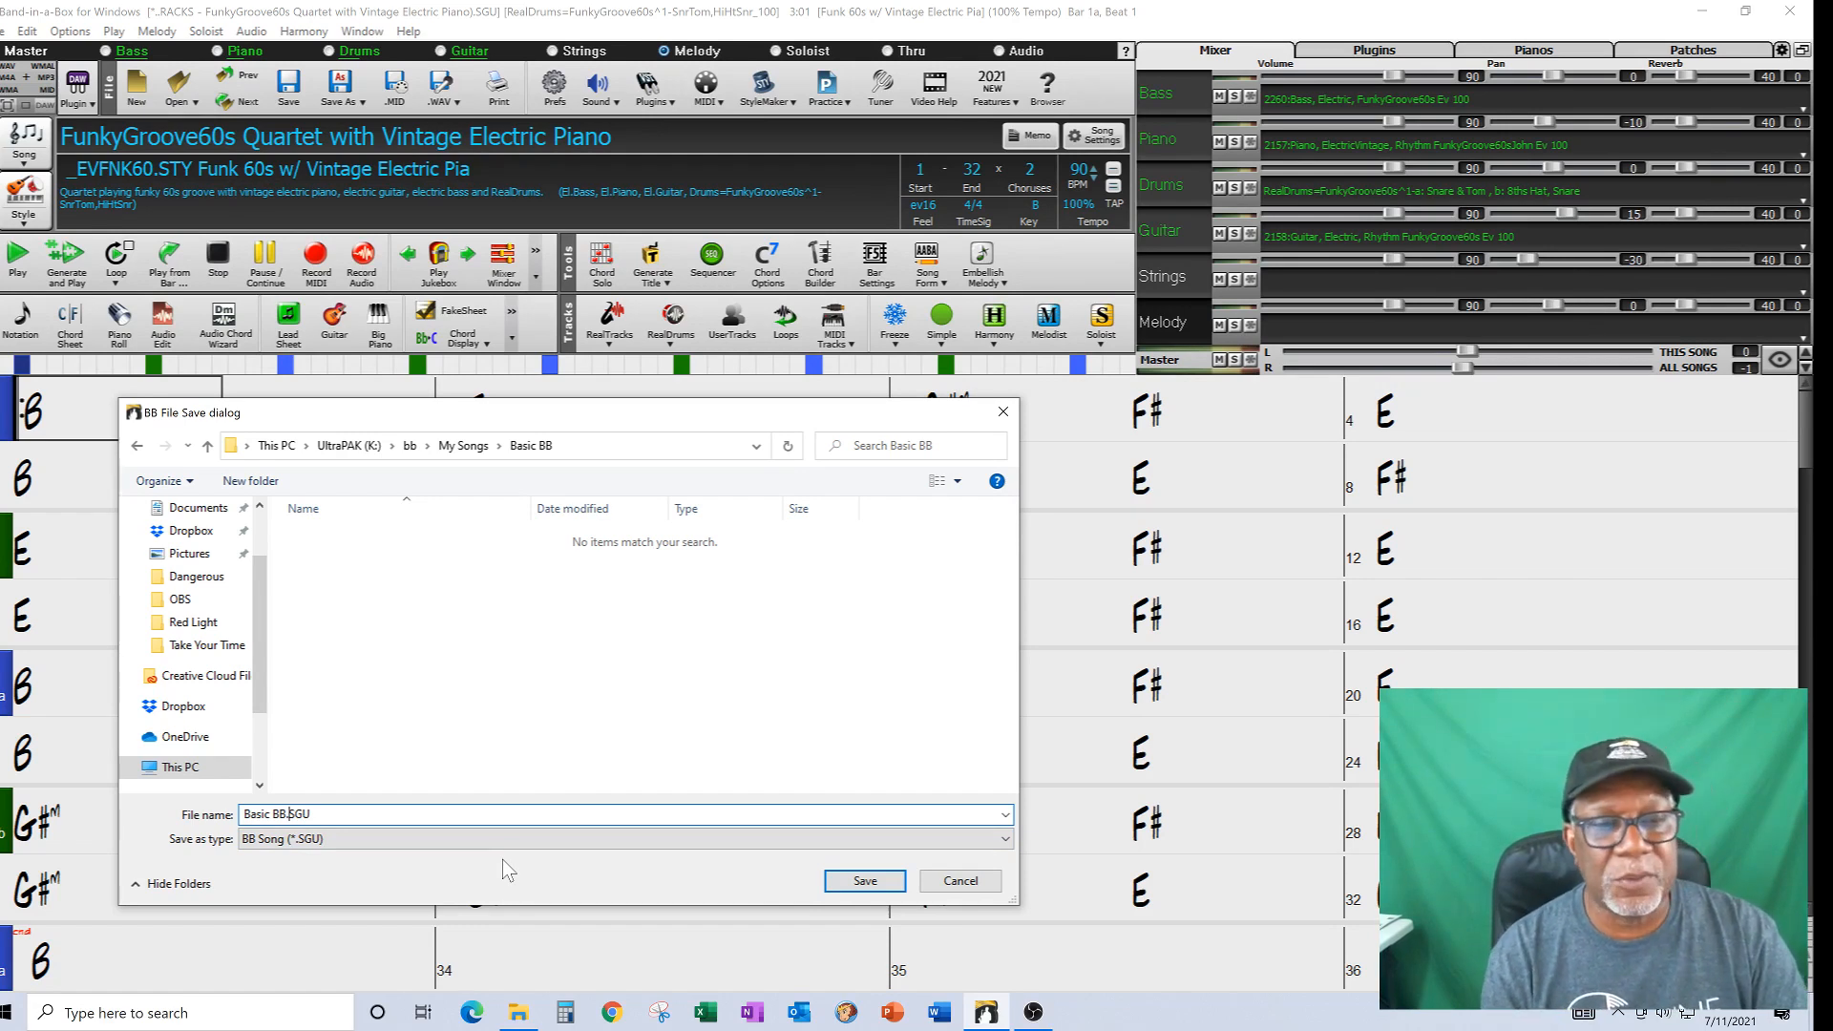
pyautogui.click(864, 880)
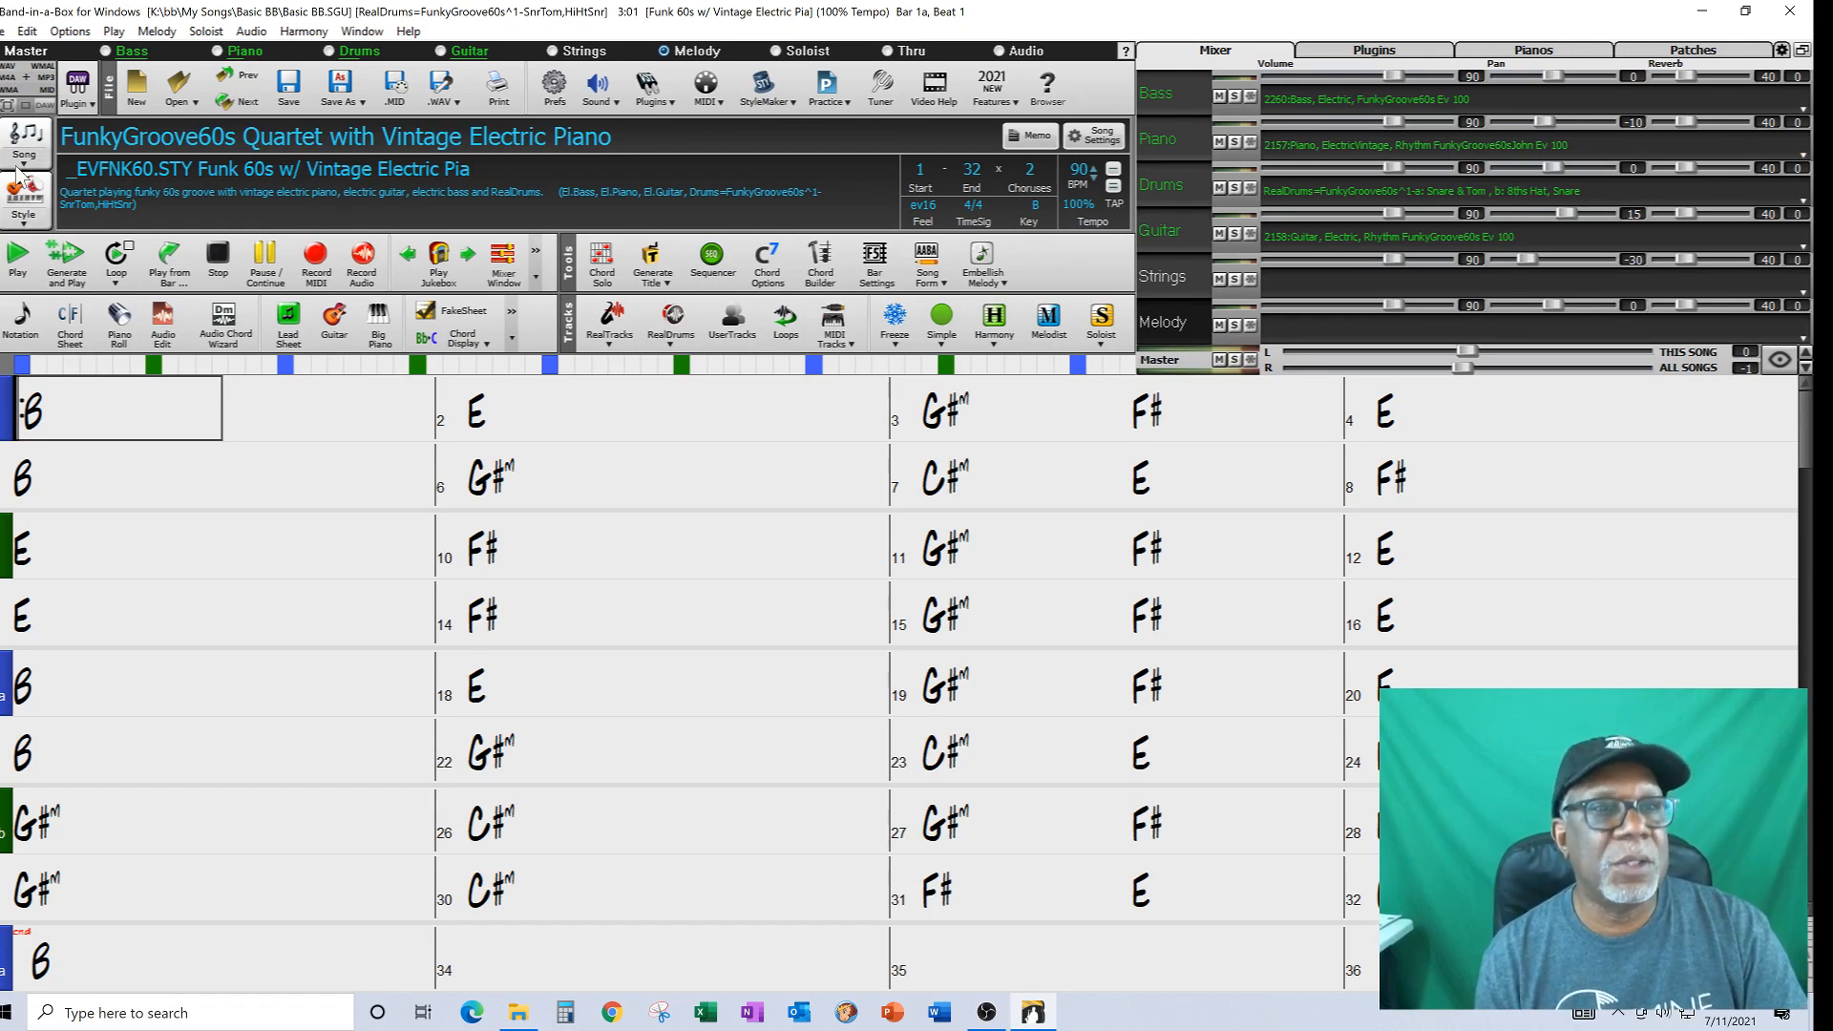
# - Open the StylePicker, filter the styles by the Dubstep genre, and audition the _INHUMAN style
pyautogui.click(27, 227)
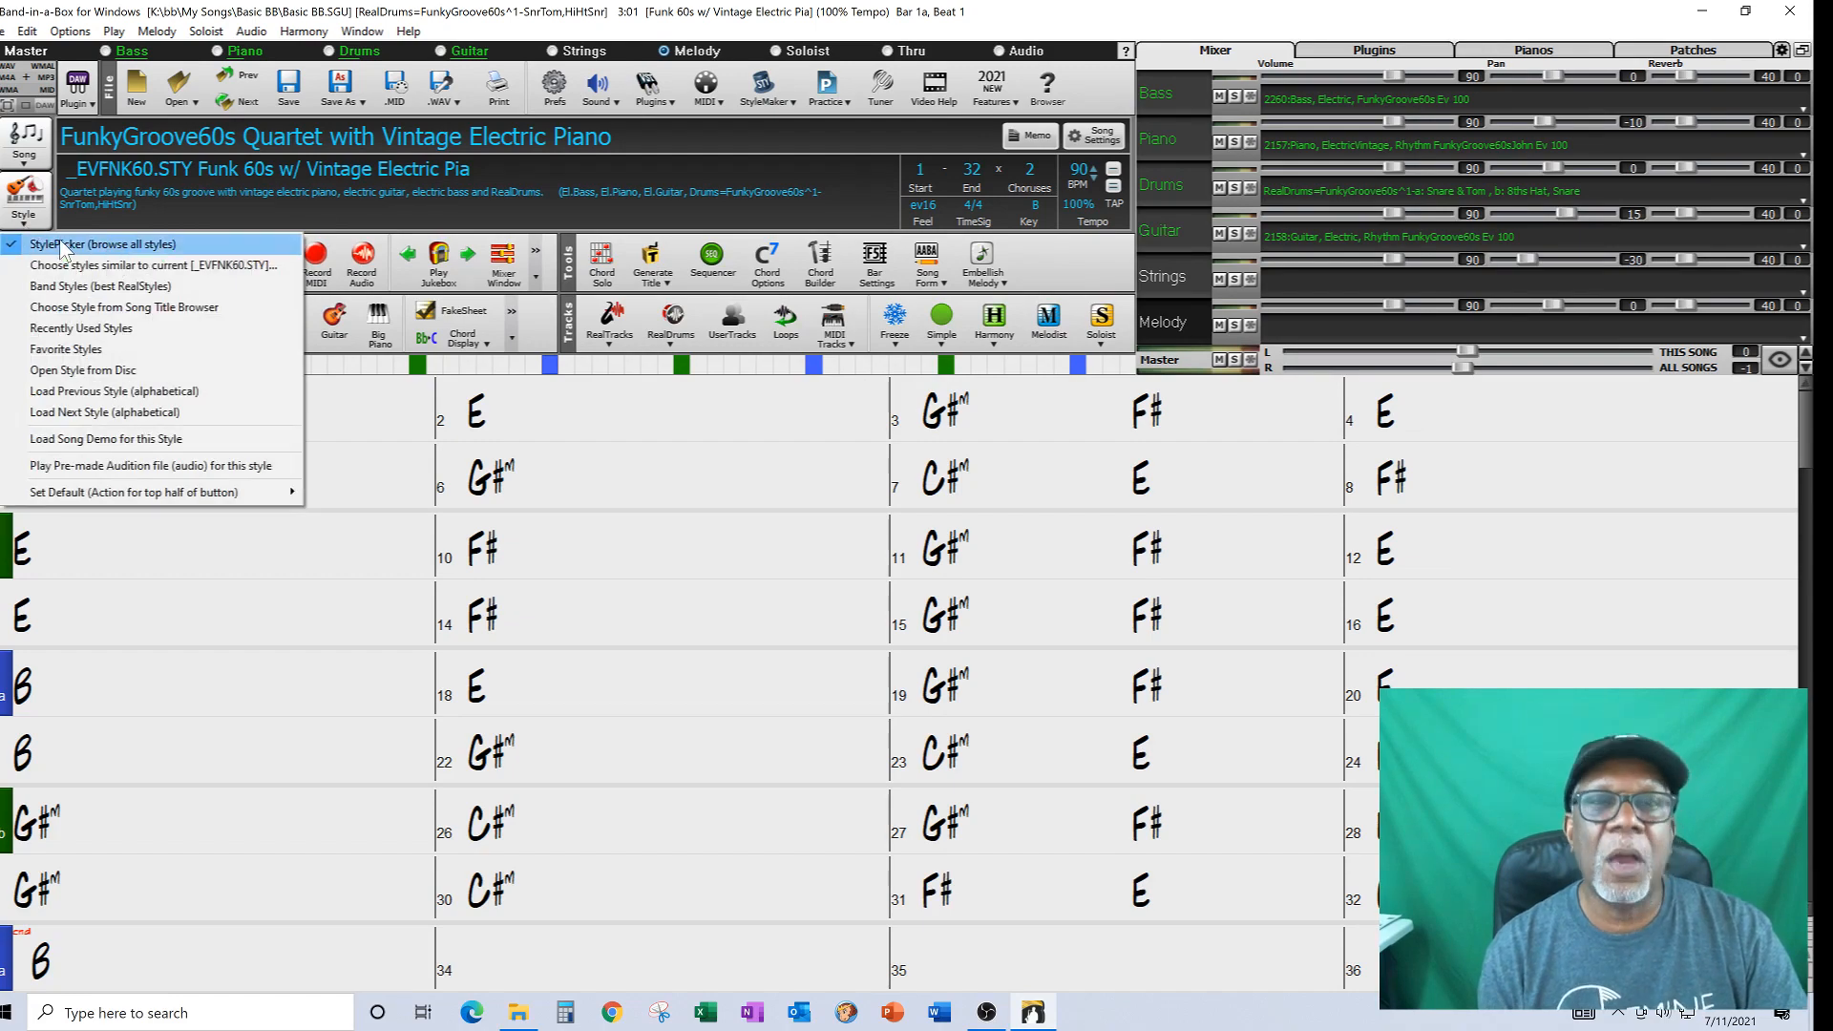
pyautogui.click(60, 244)
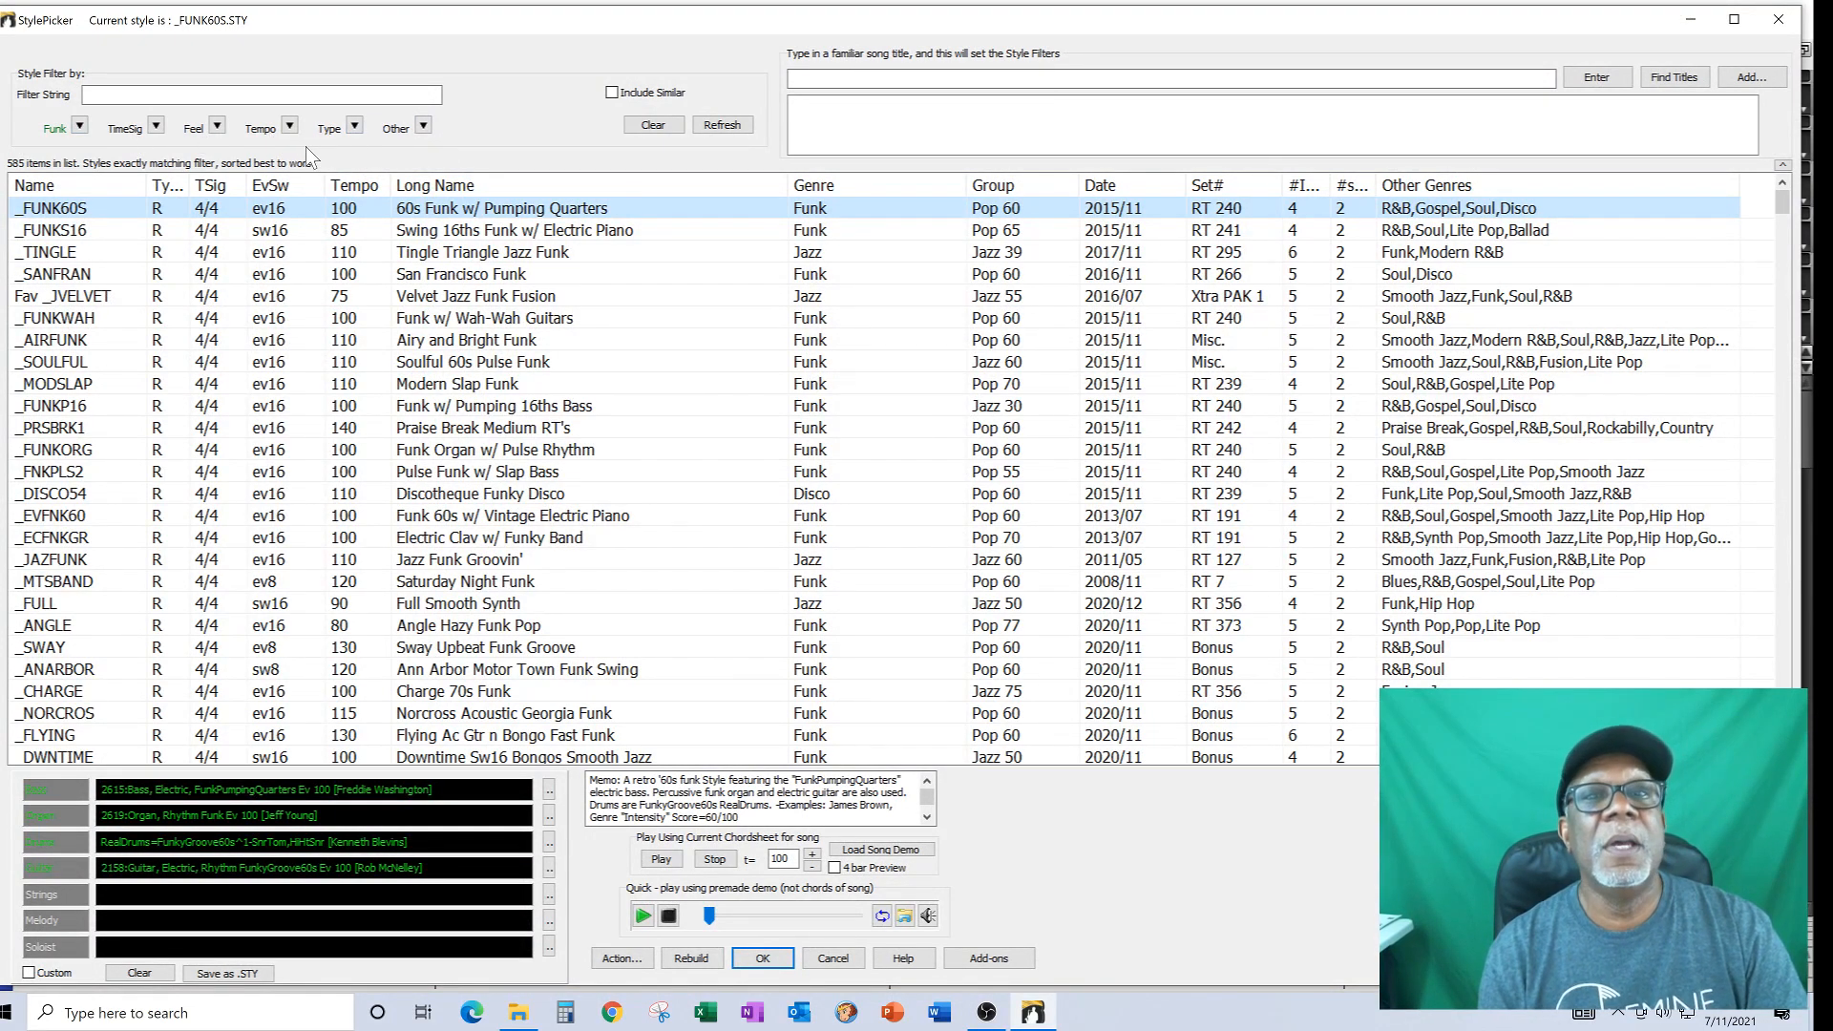
pyautogui.click(79, 126)
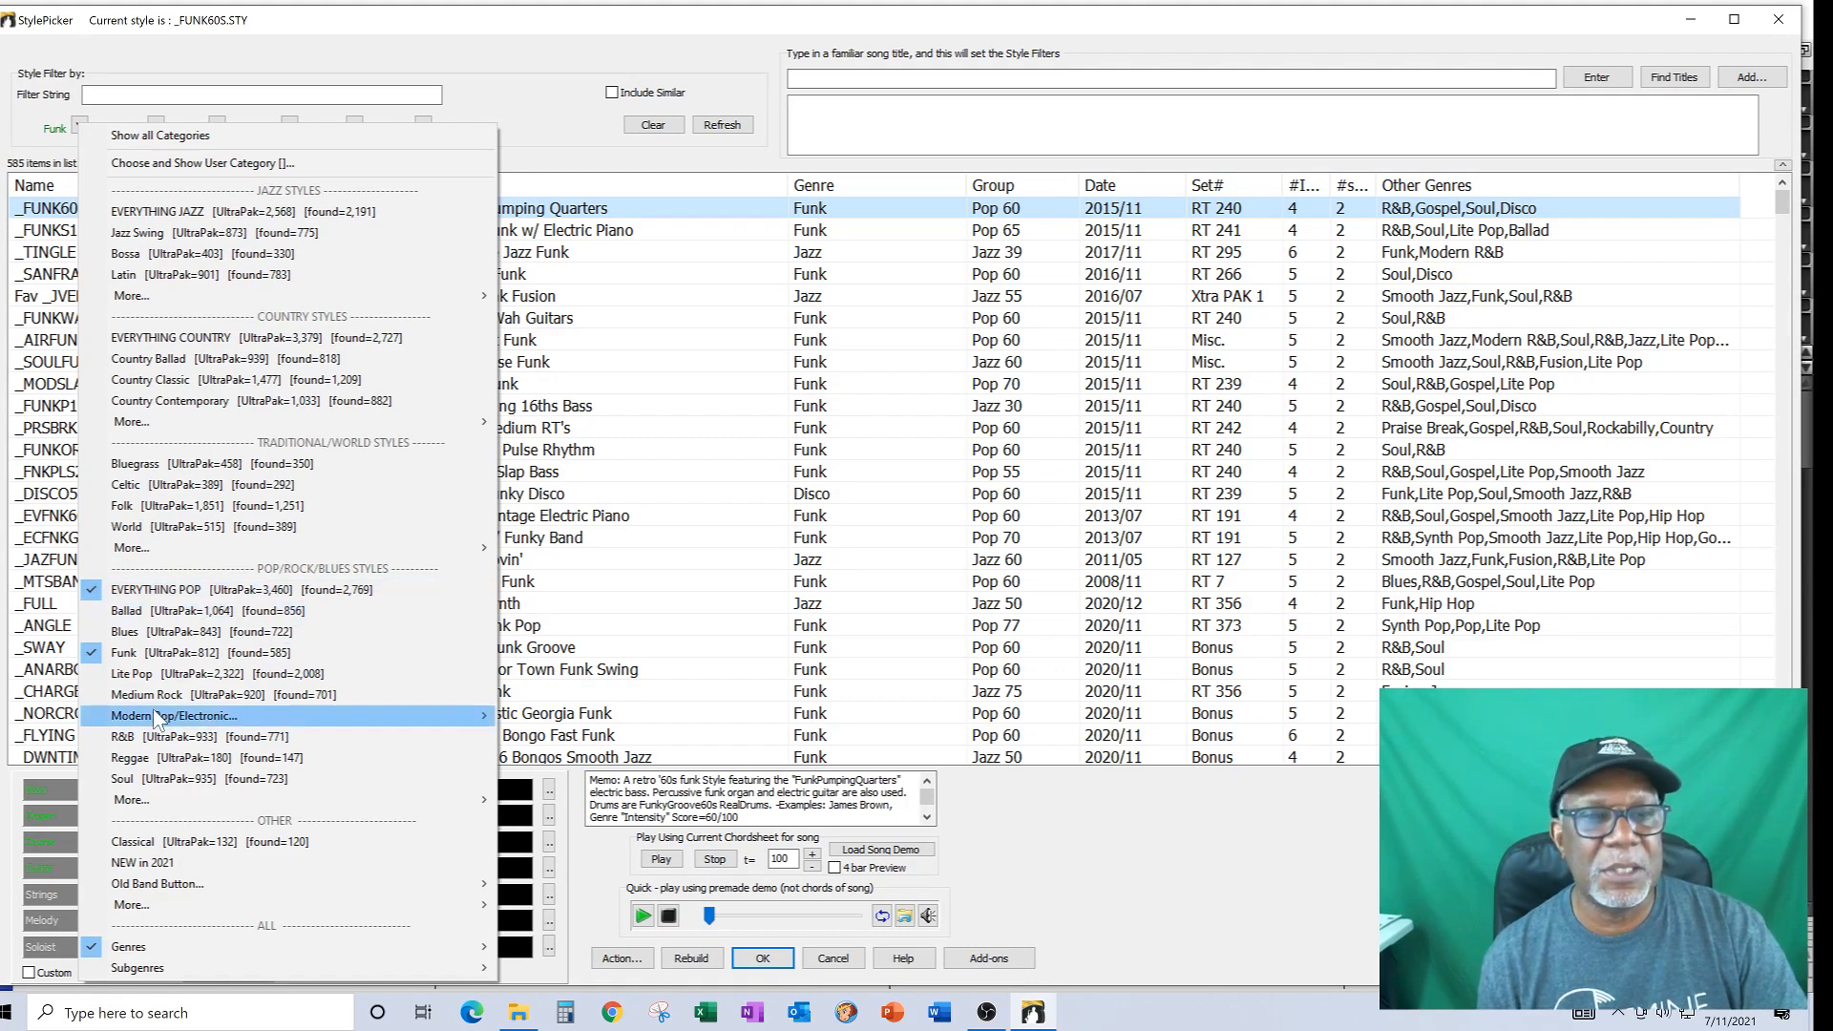
pyautogui.moveTo(156, 718)
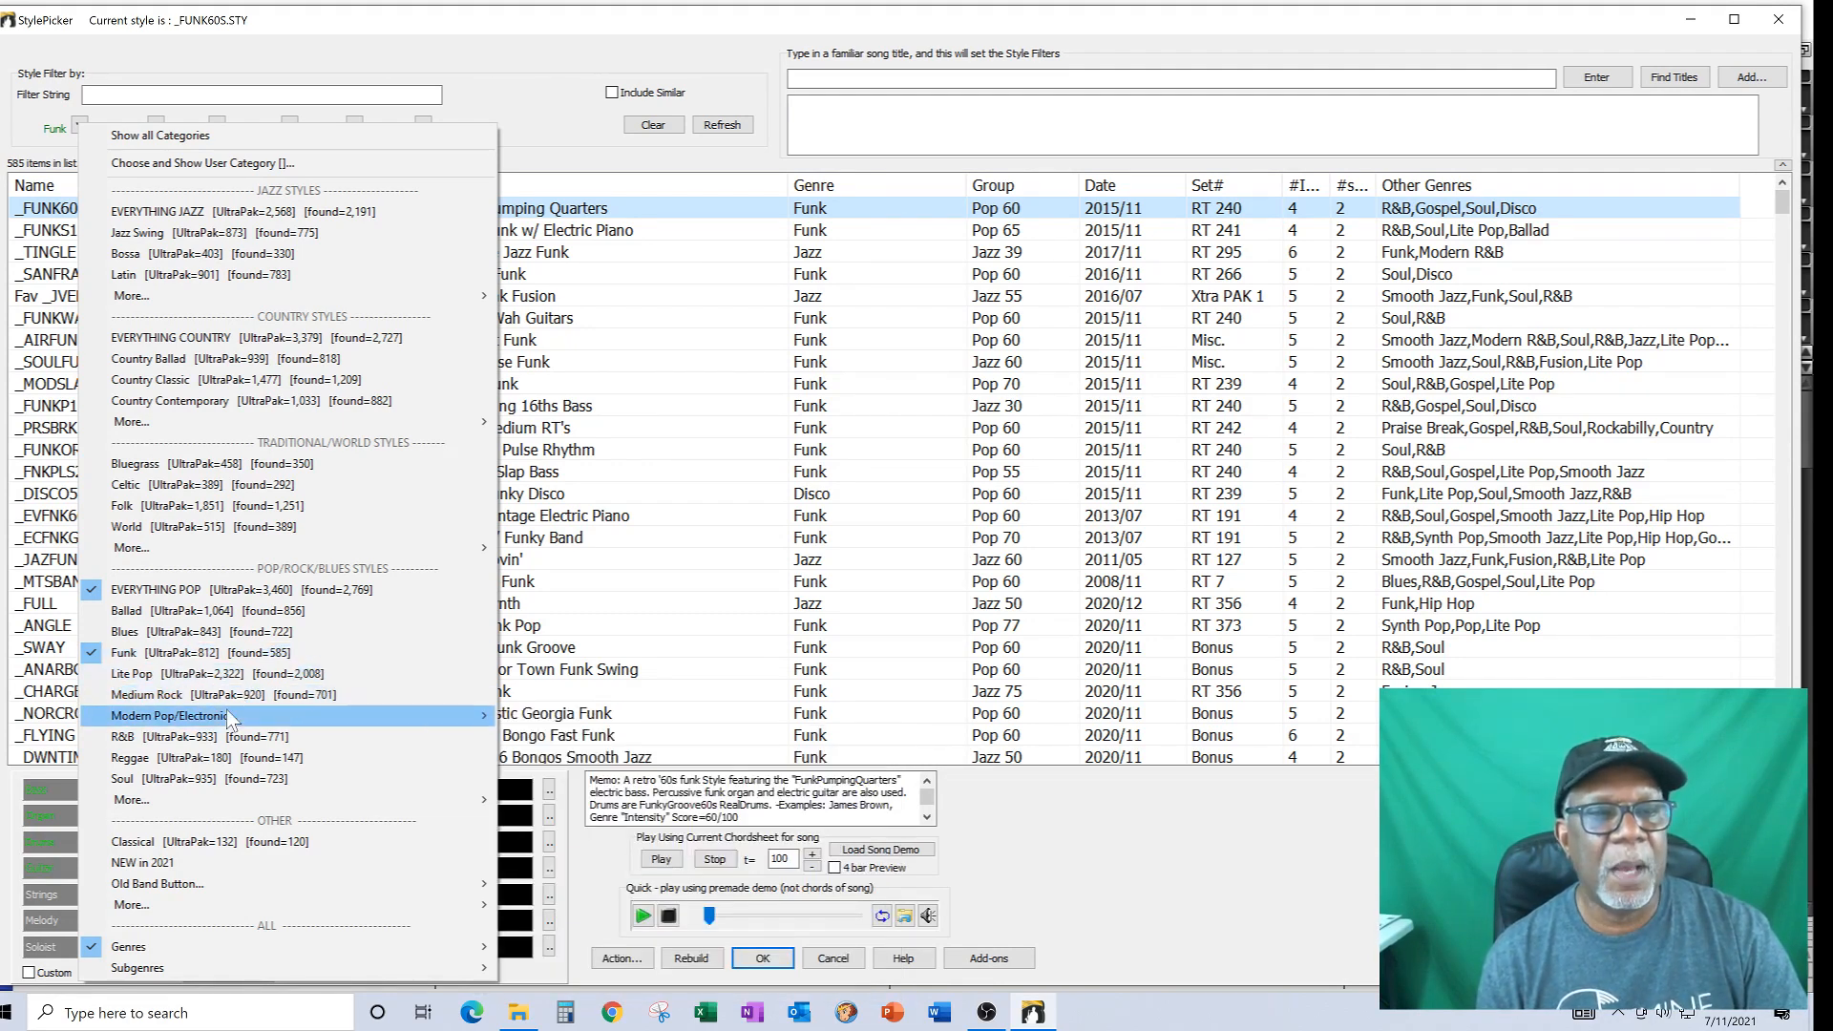
pyautogui.moveTo(226, 711)
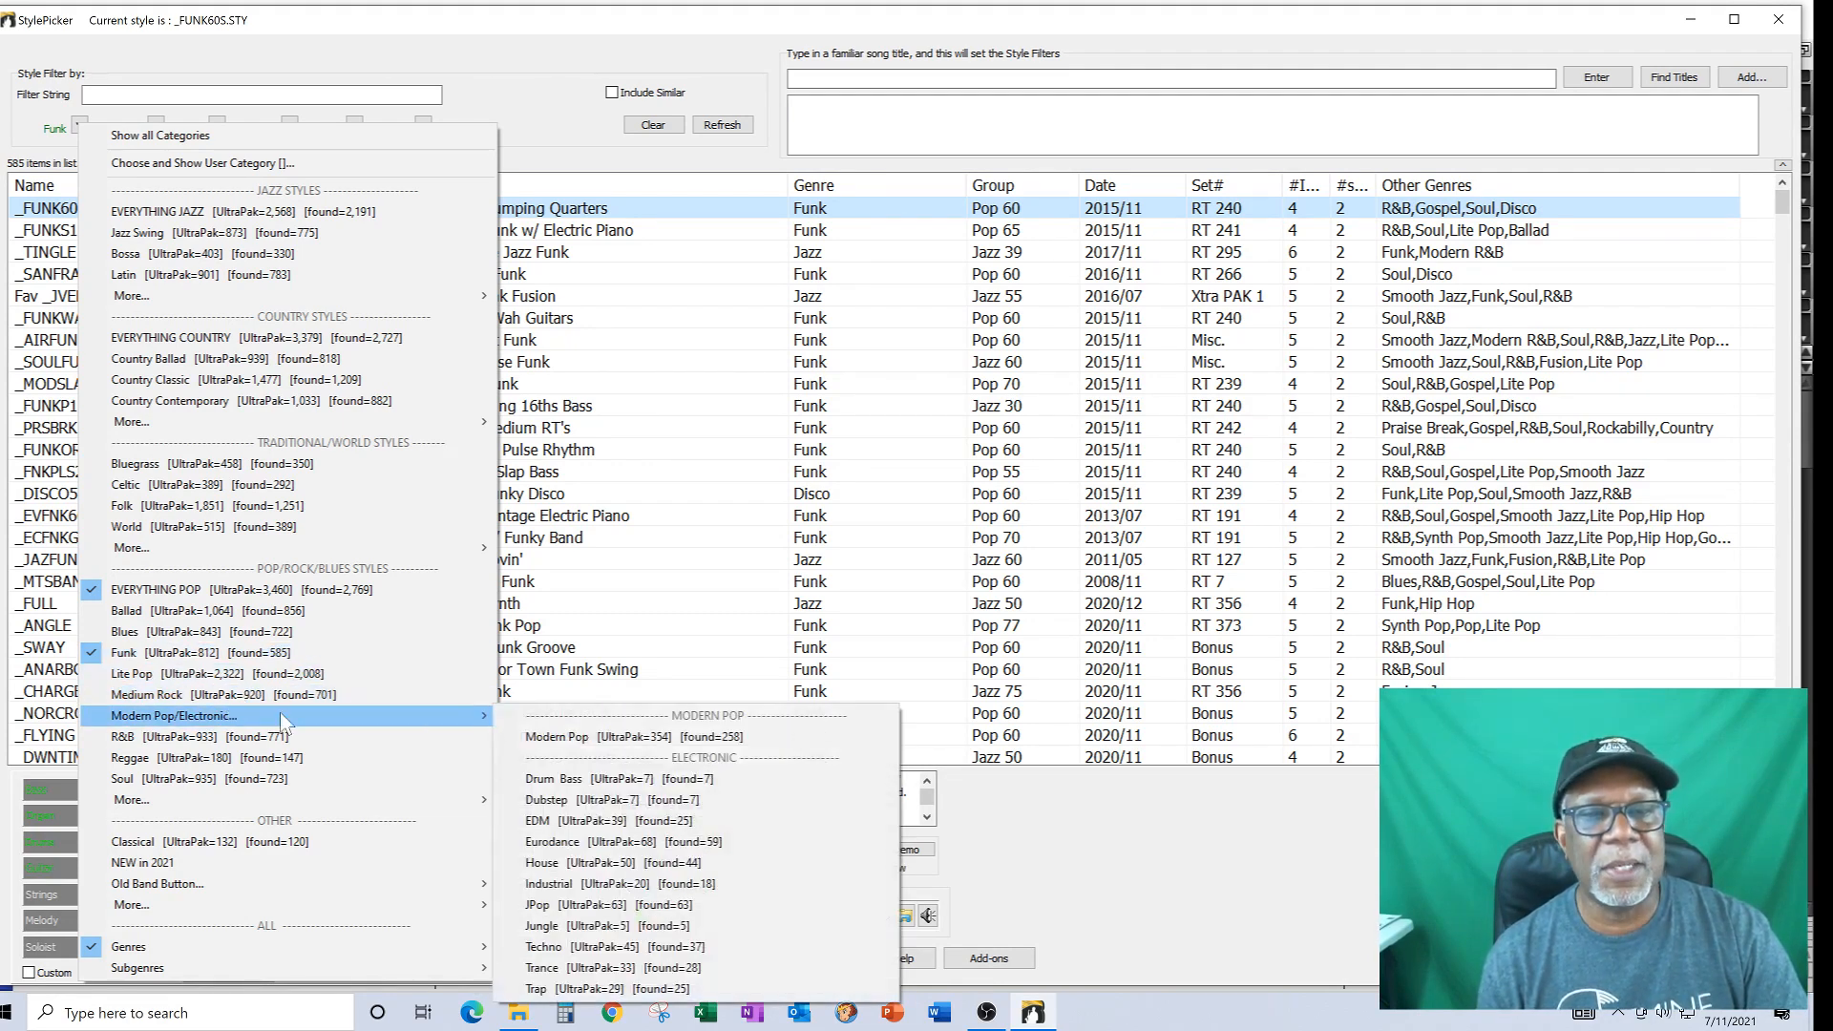
pyautogui.click(551, 800)
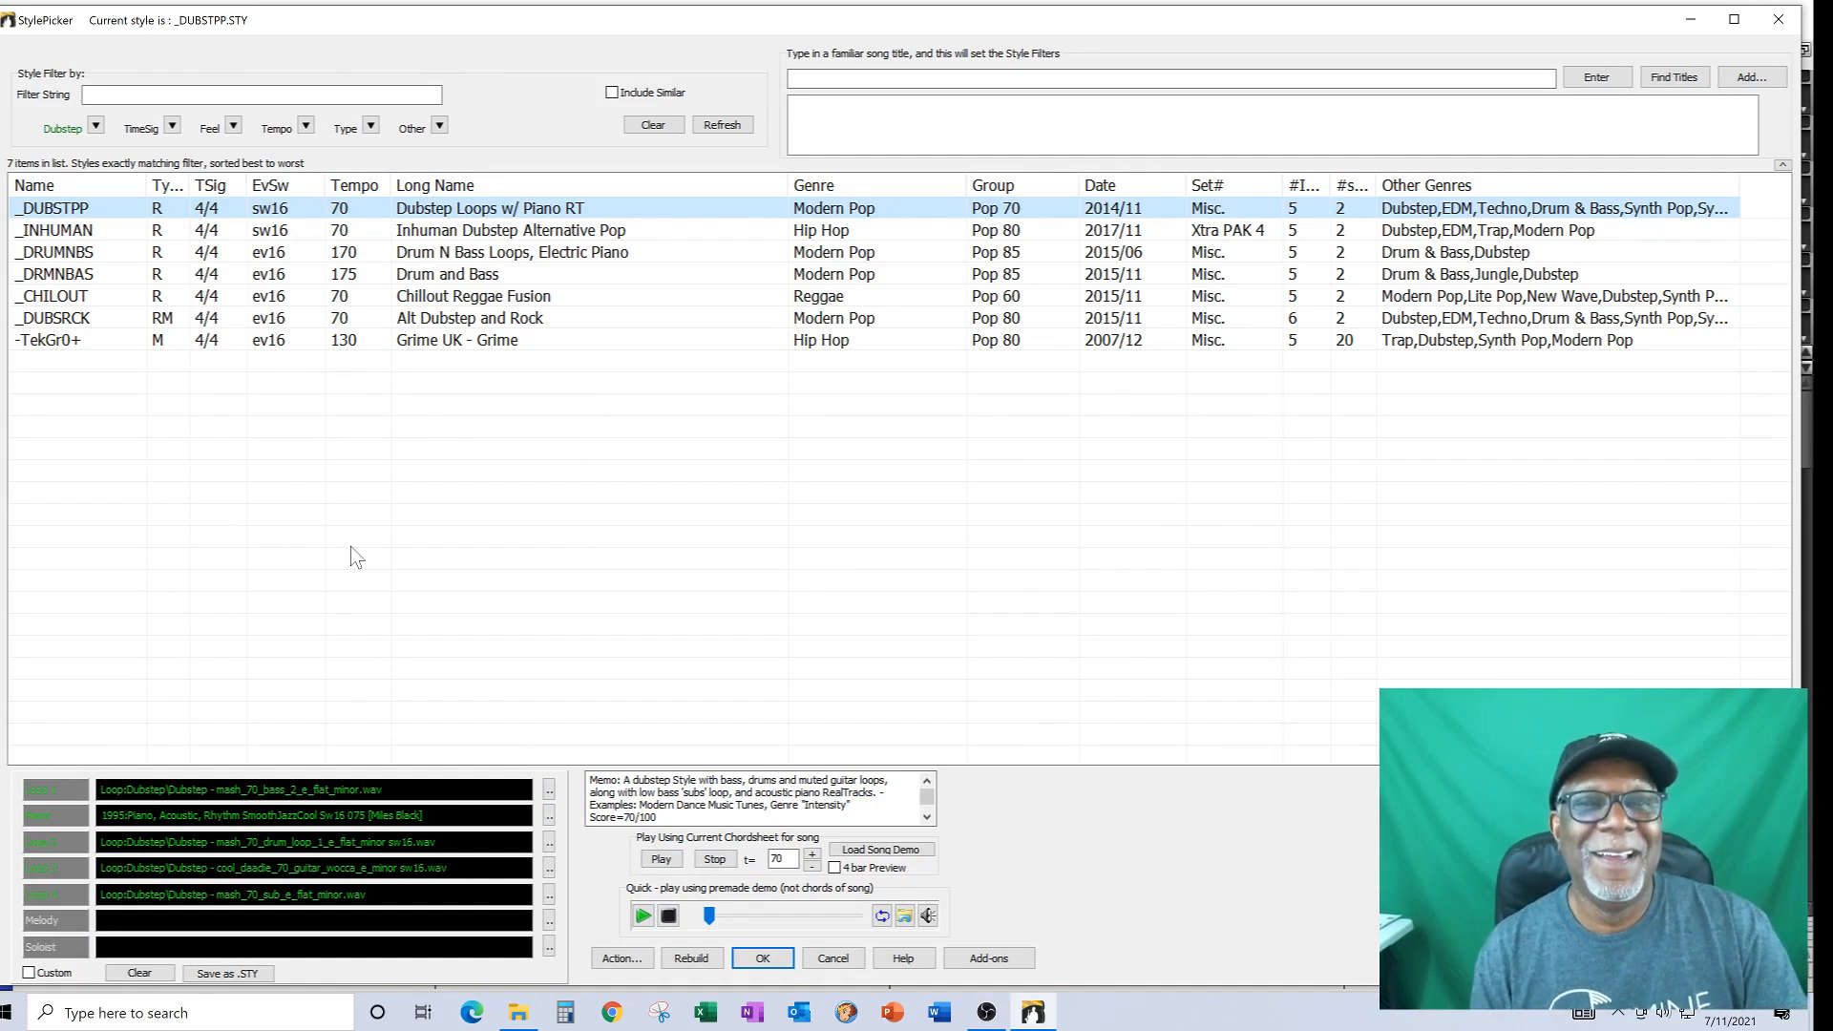
pyautogui.click(61, 236)
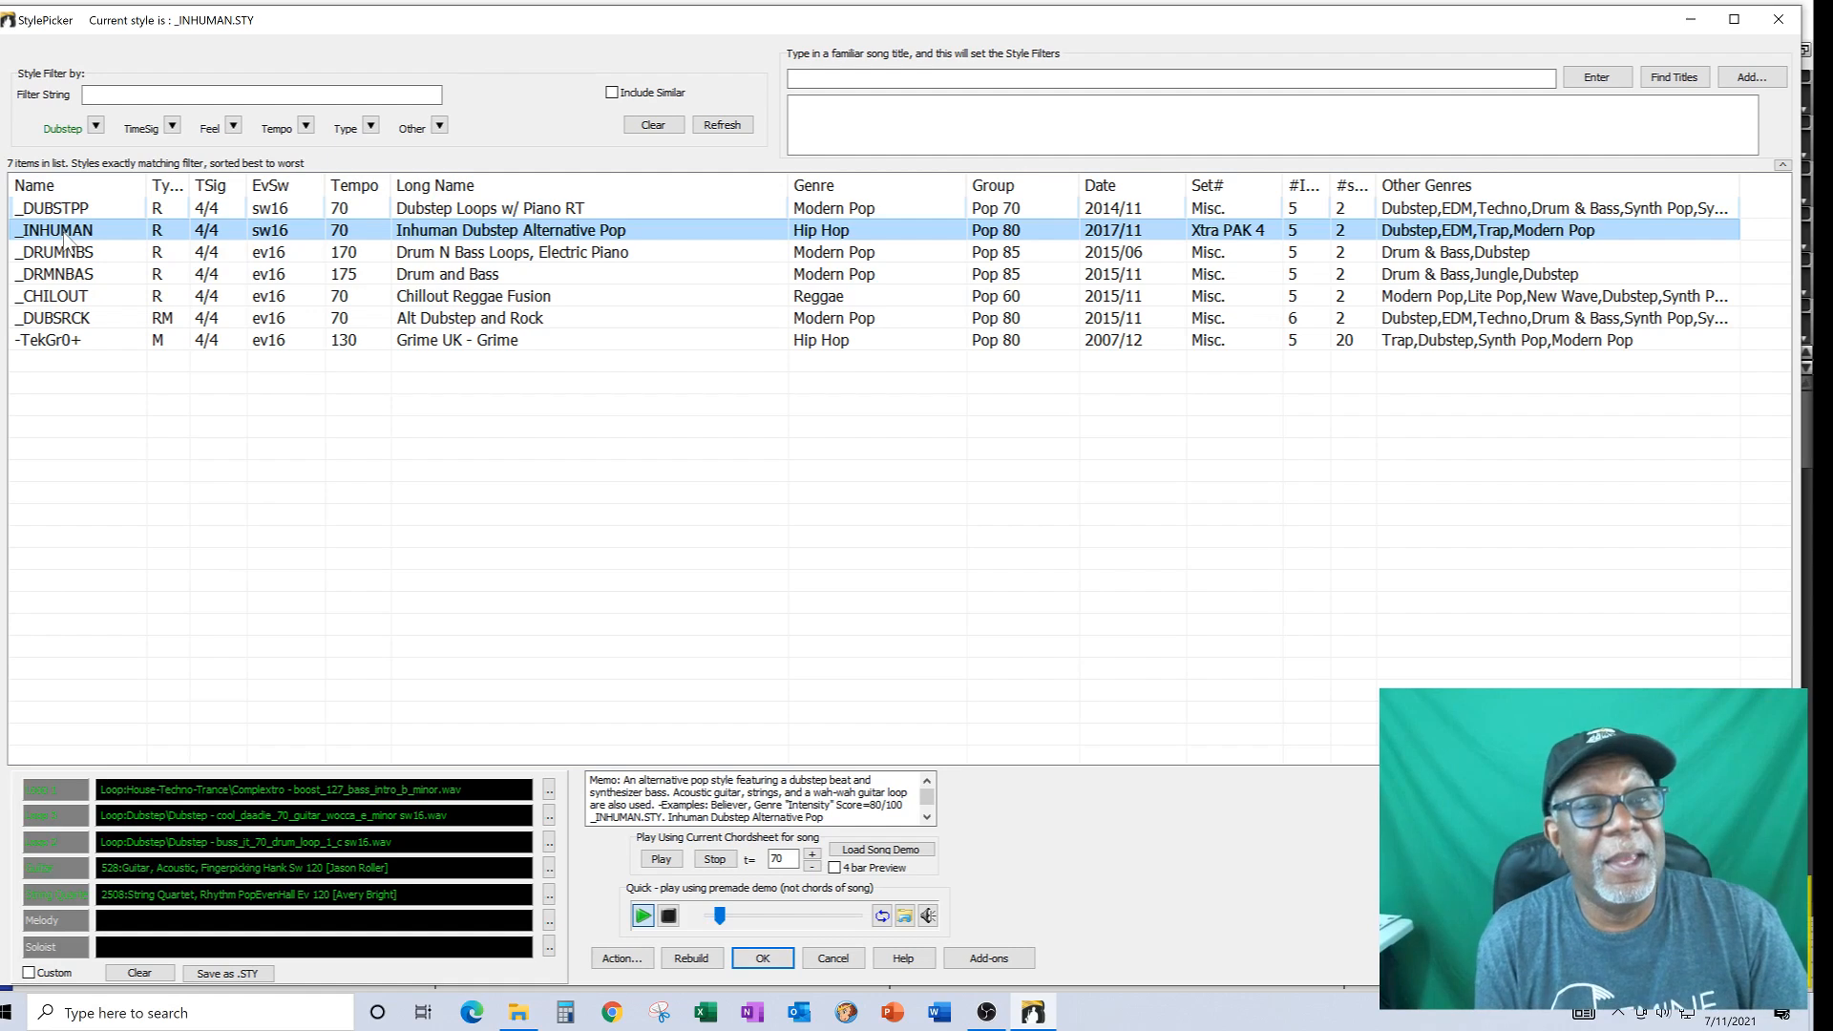
pyautogui.click(723, 861)
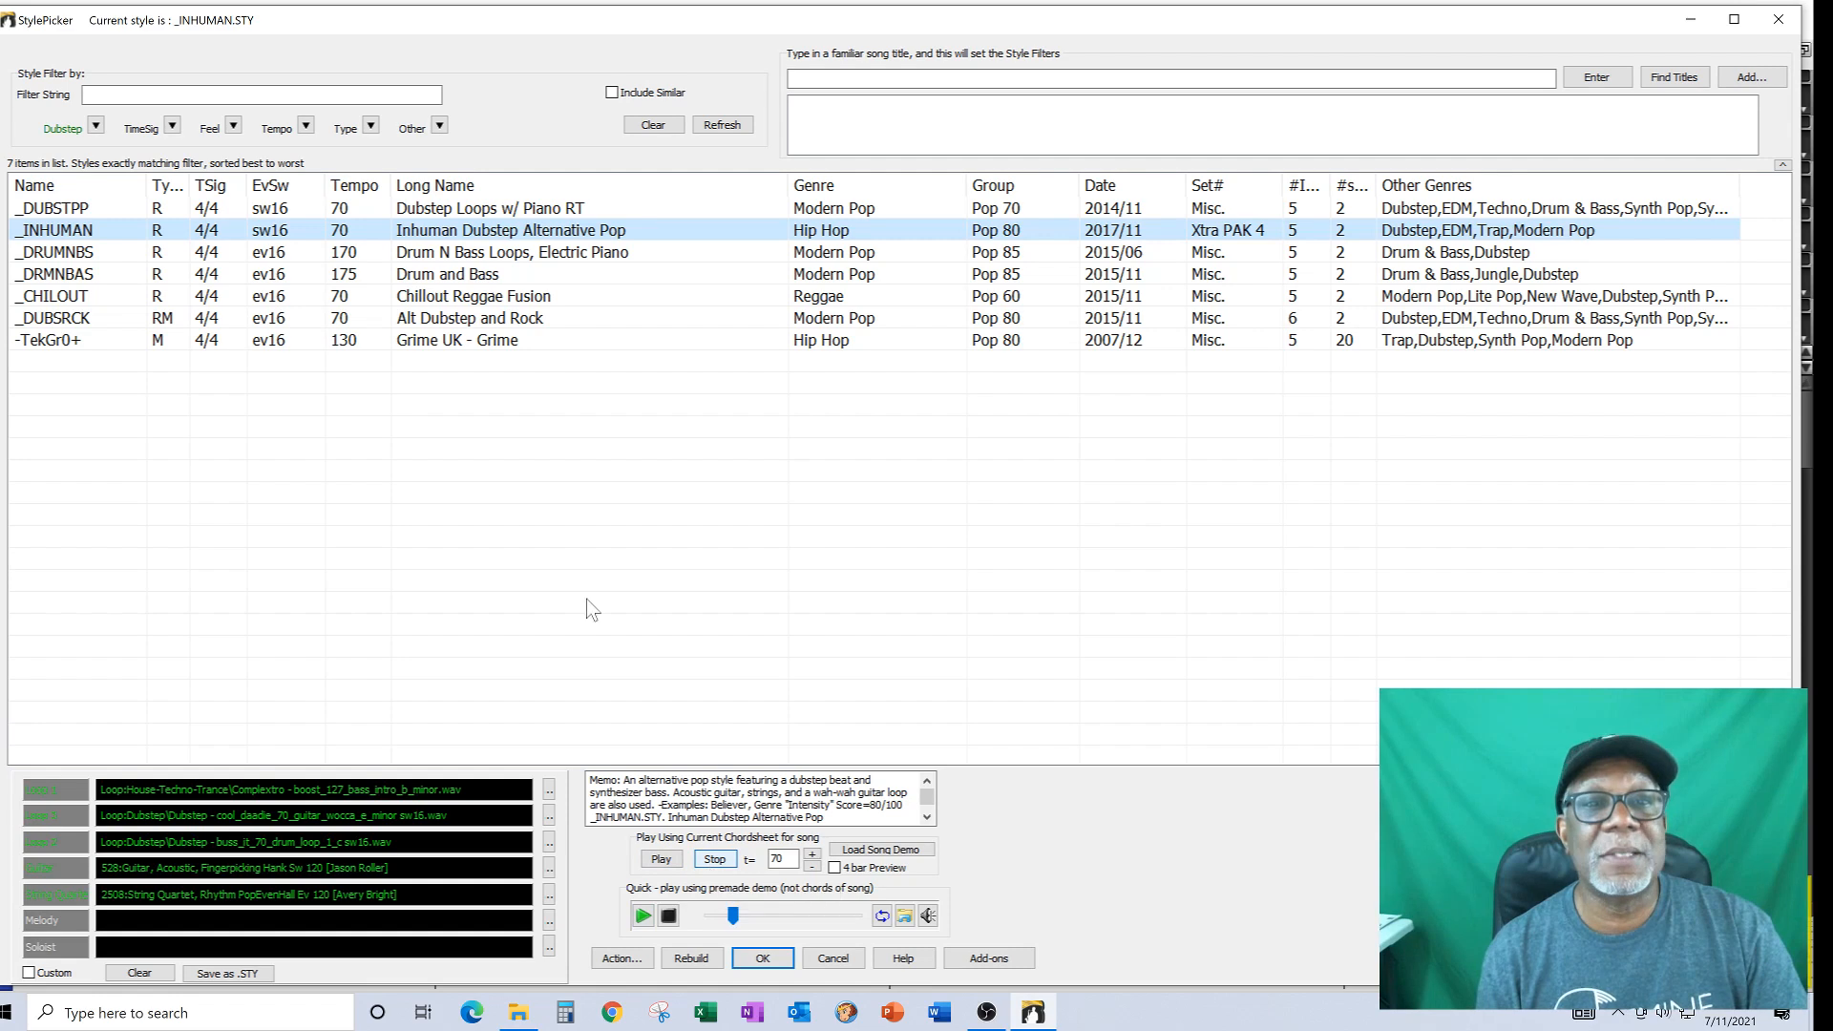
# - Load the _INHUMAN style's song demo, play it from bar 1, and stop playback
pyautogui.click(883, 853)
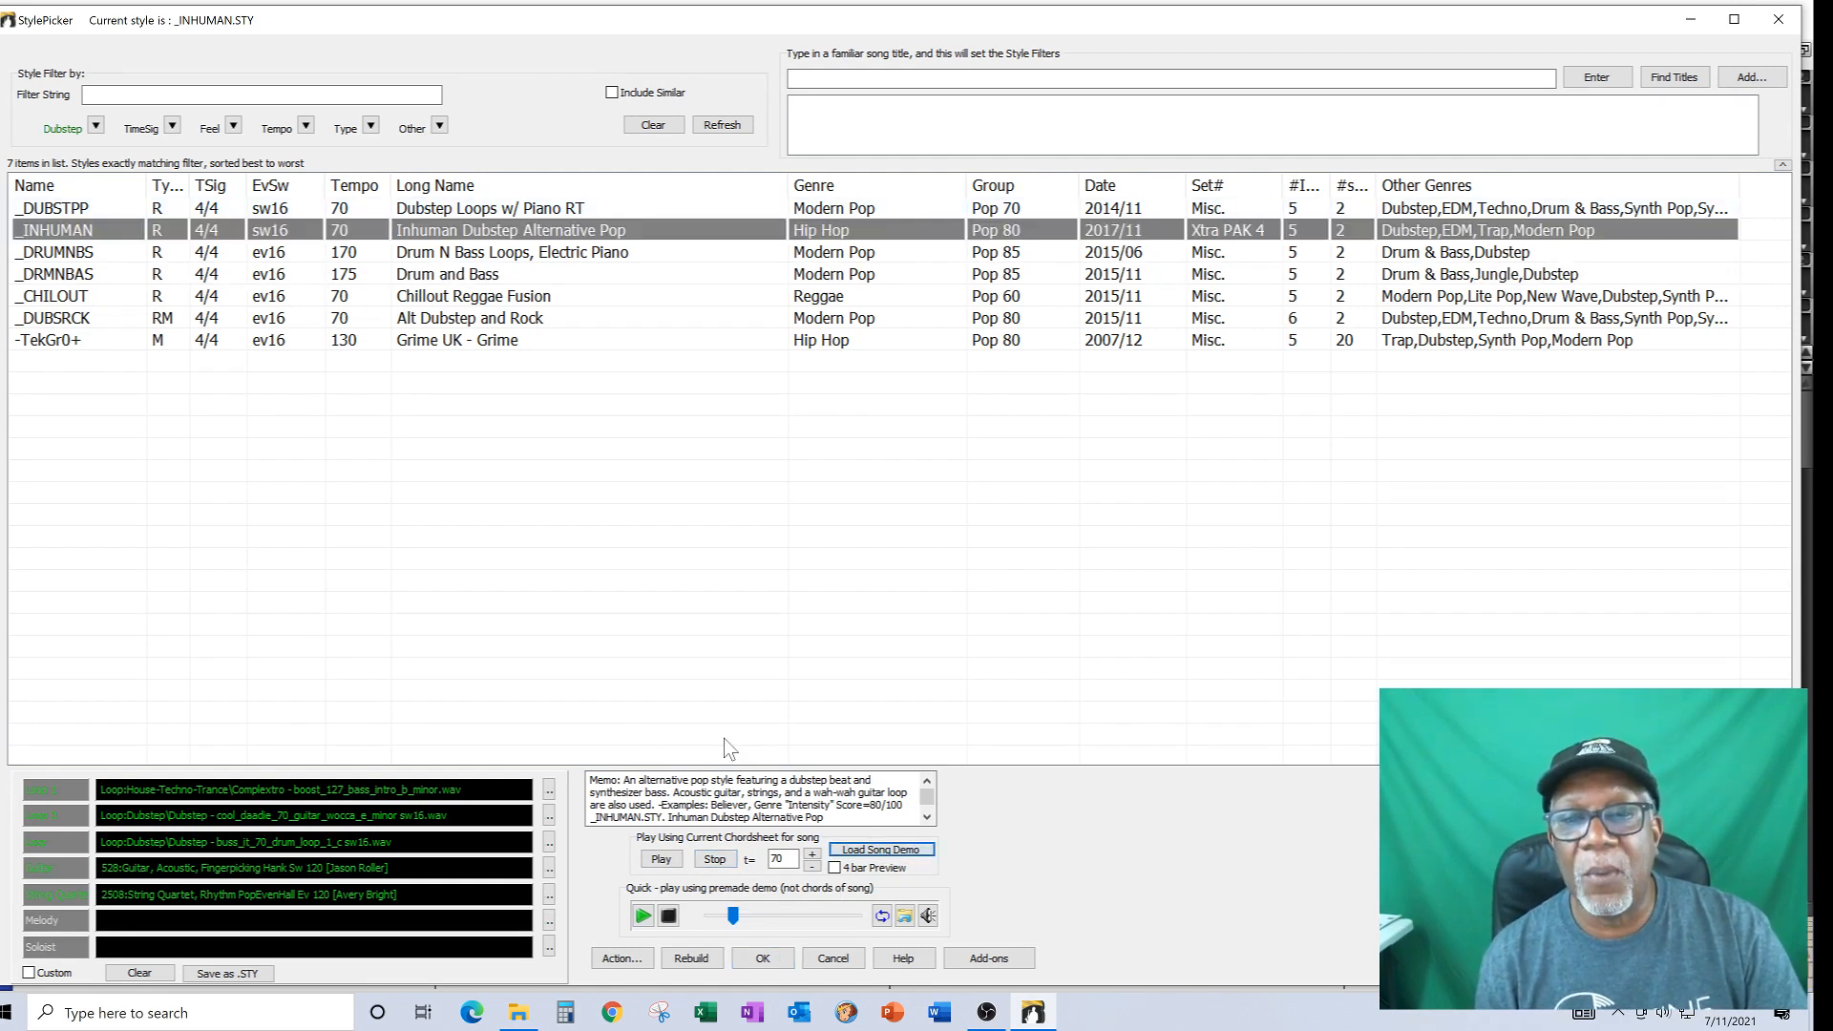
pyautogui.click(762, 958)
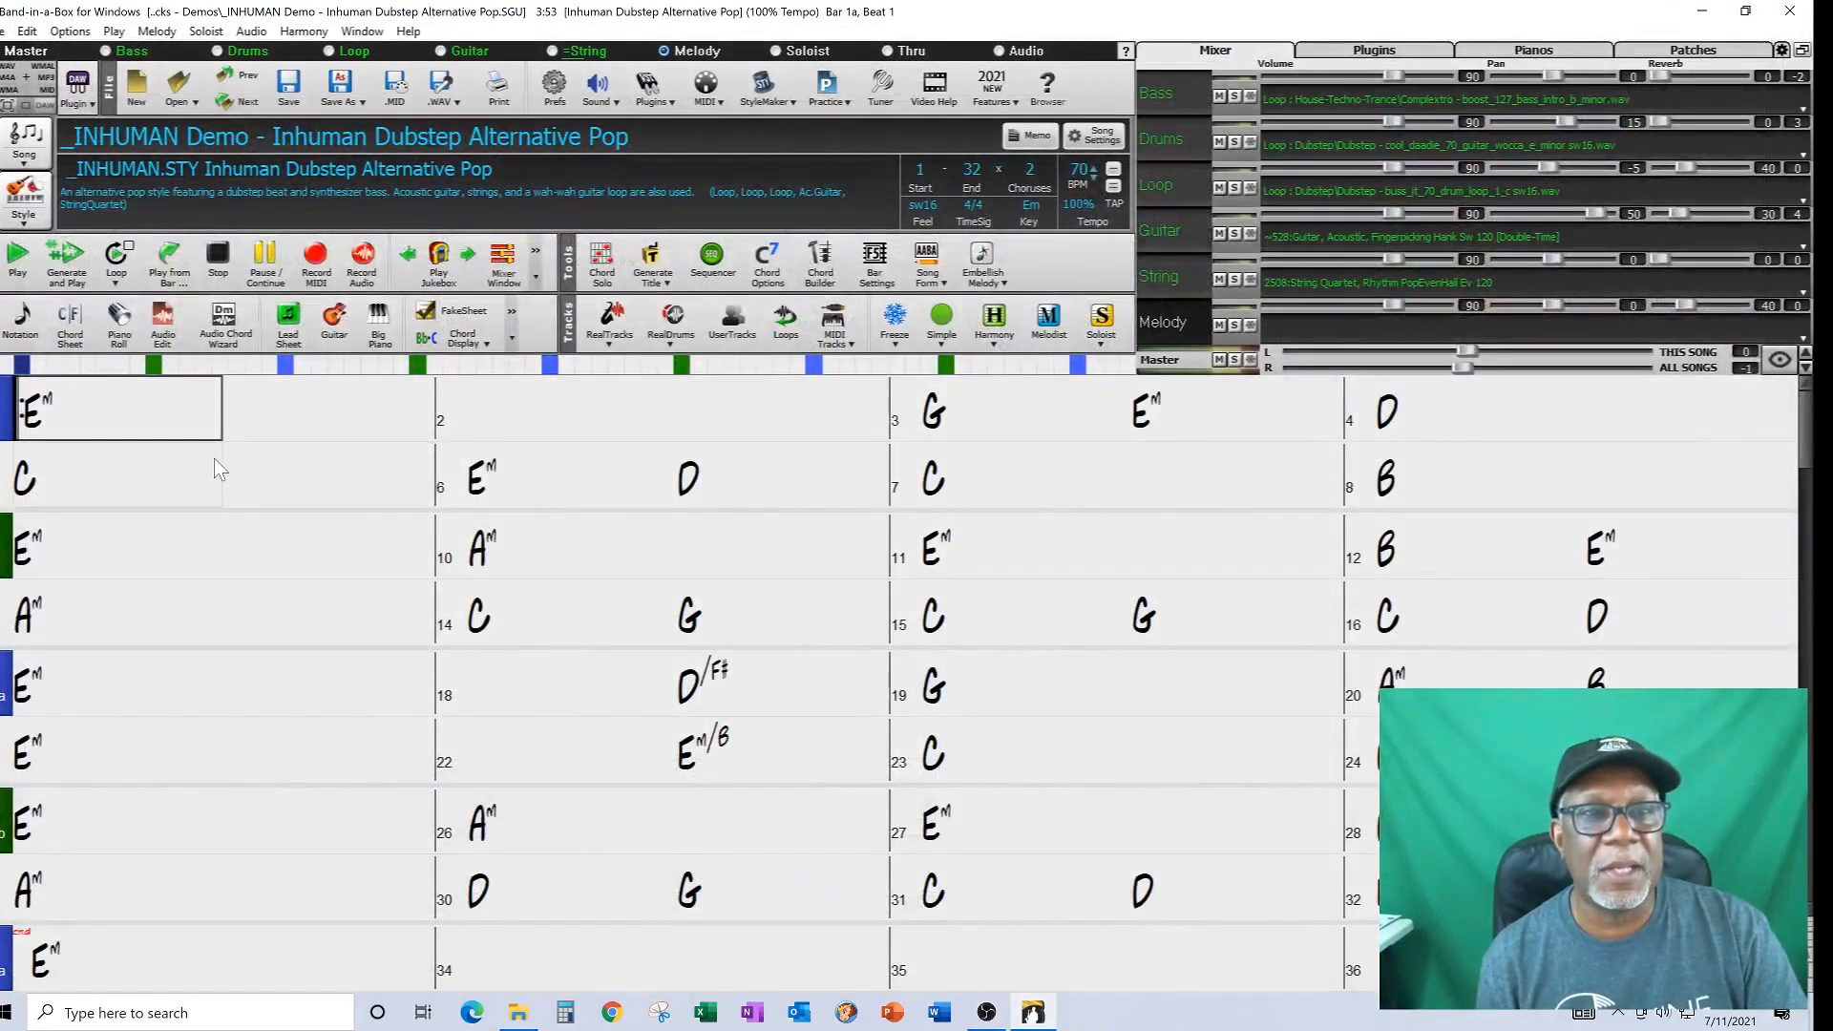
pyautogui.click(145, 412)
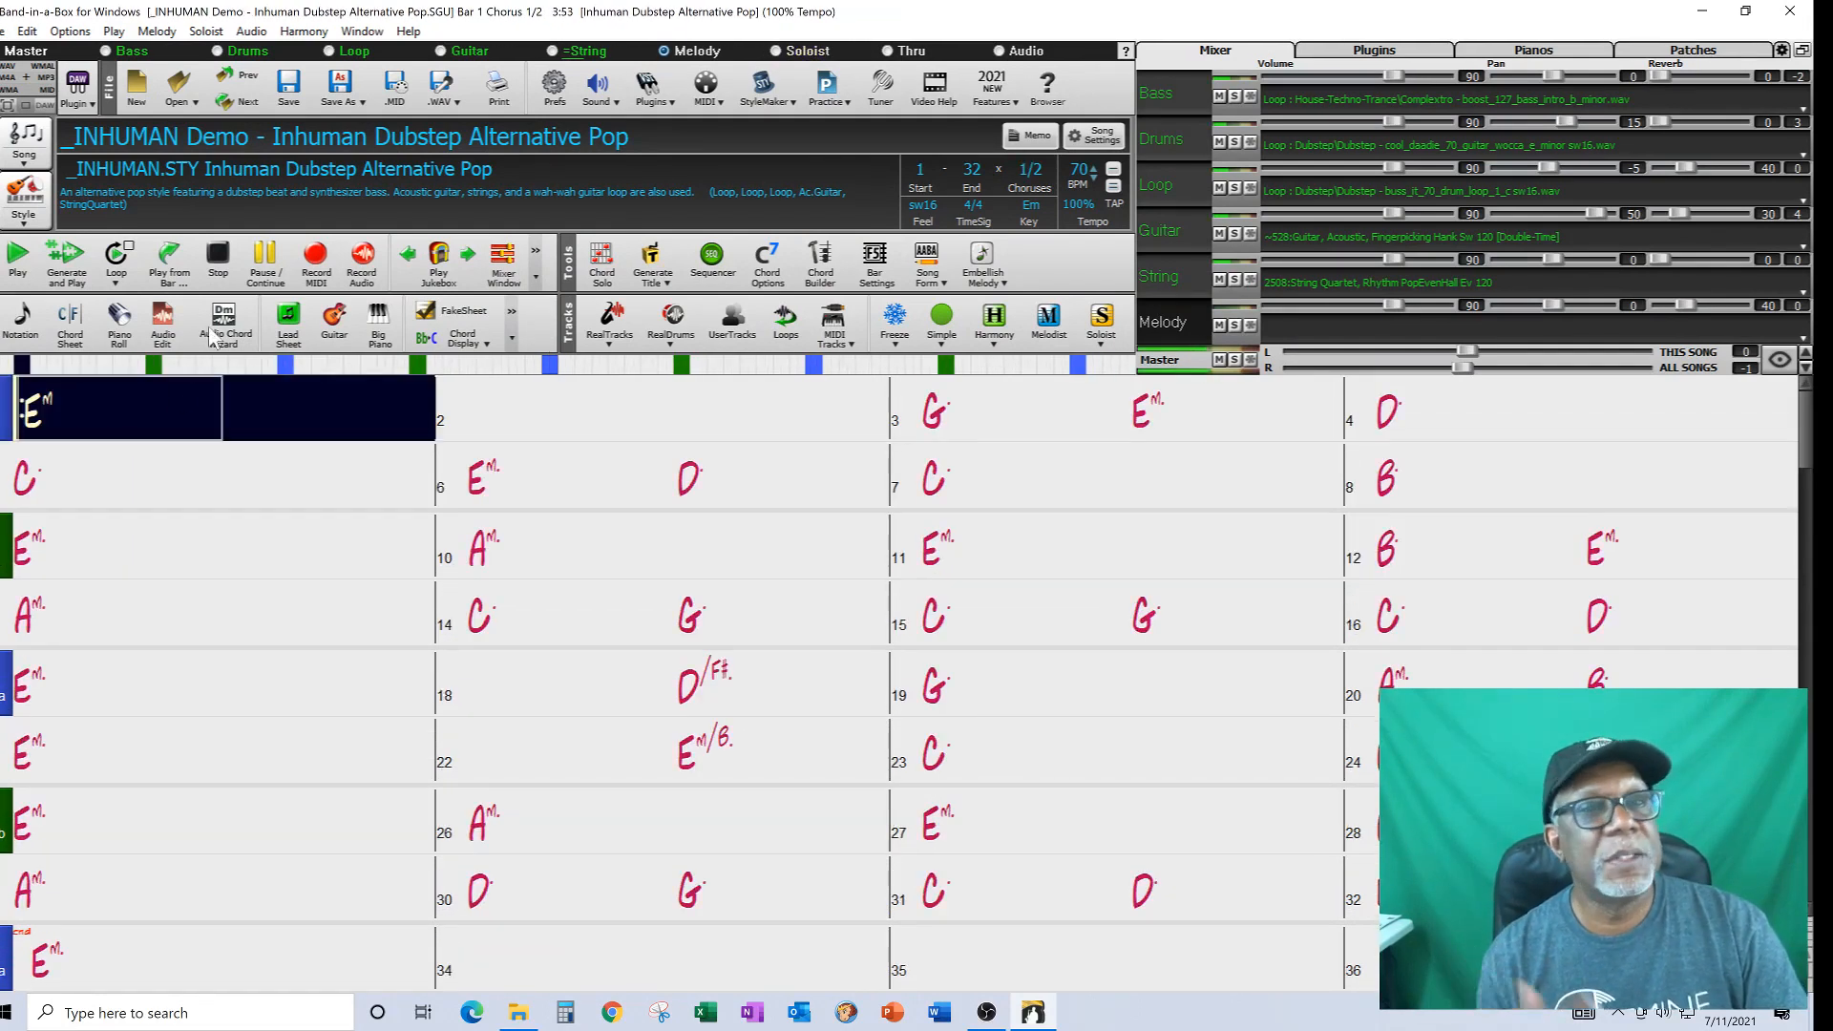
pyautogui.click(218, 254)
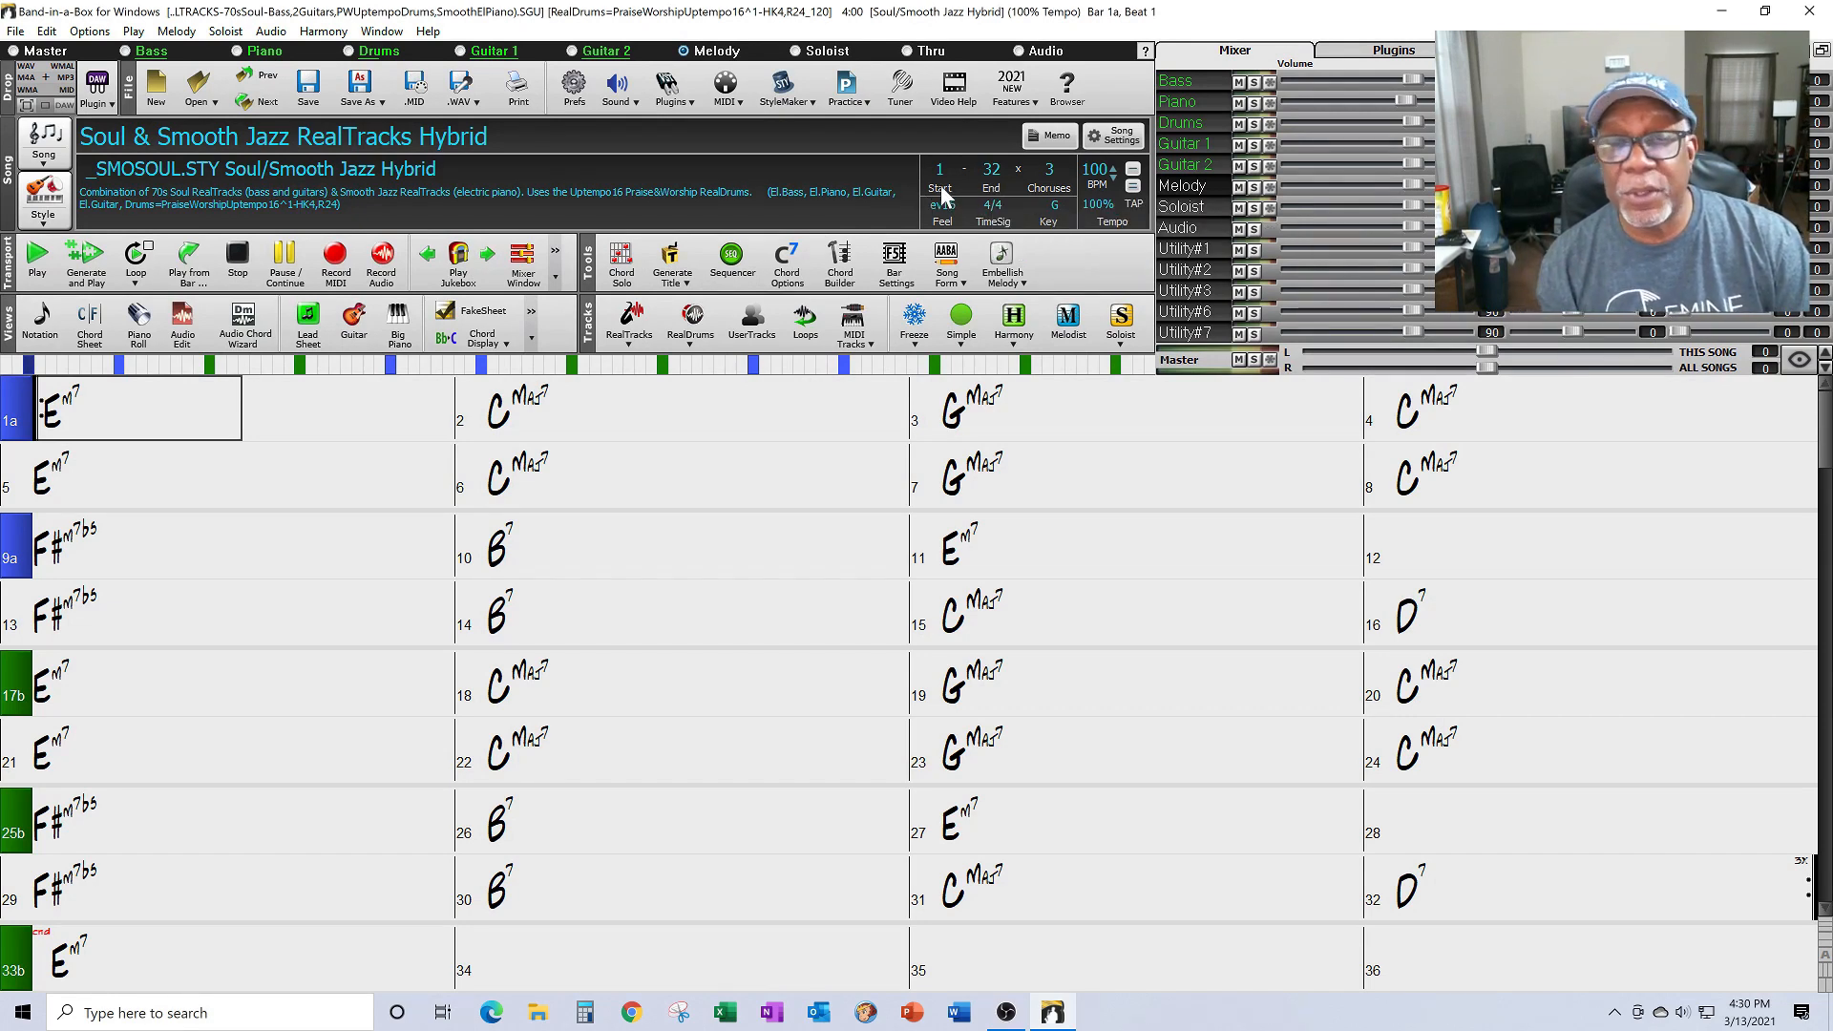
# - Set the Soul & Smooth Jazz song's chorus end to bar 80 with 1 chorus, and halt its playback
pyautogui.click(994, 180)
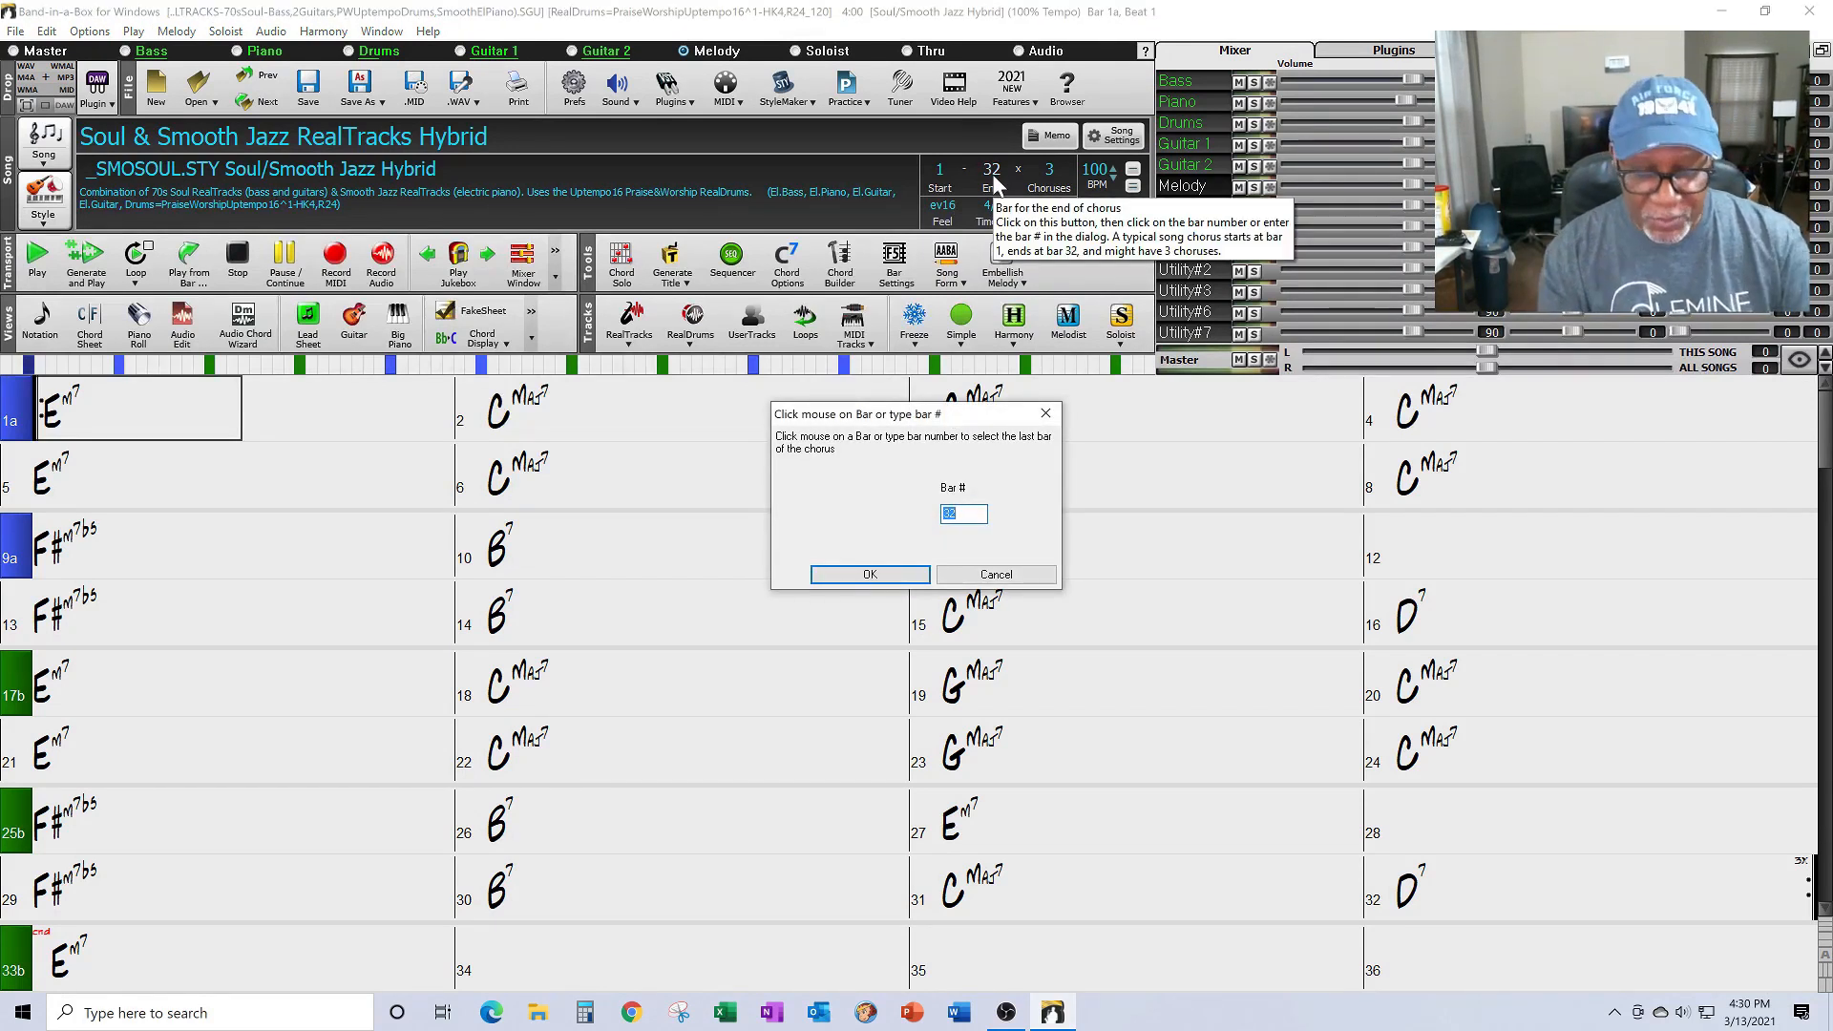
pyautogui.write('80')
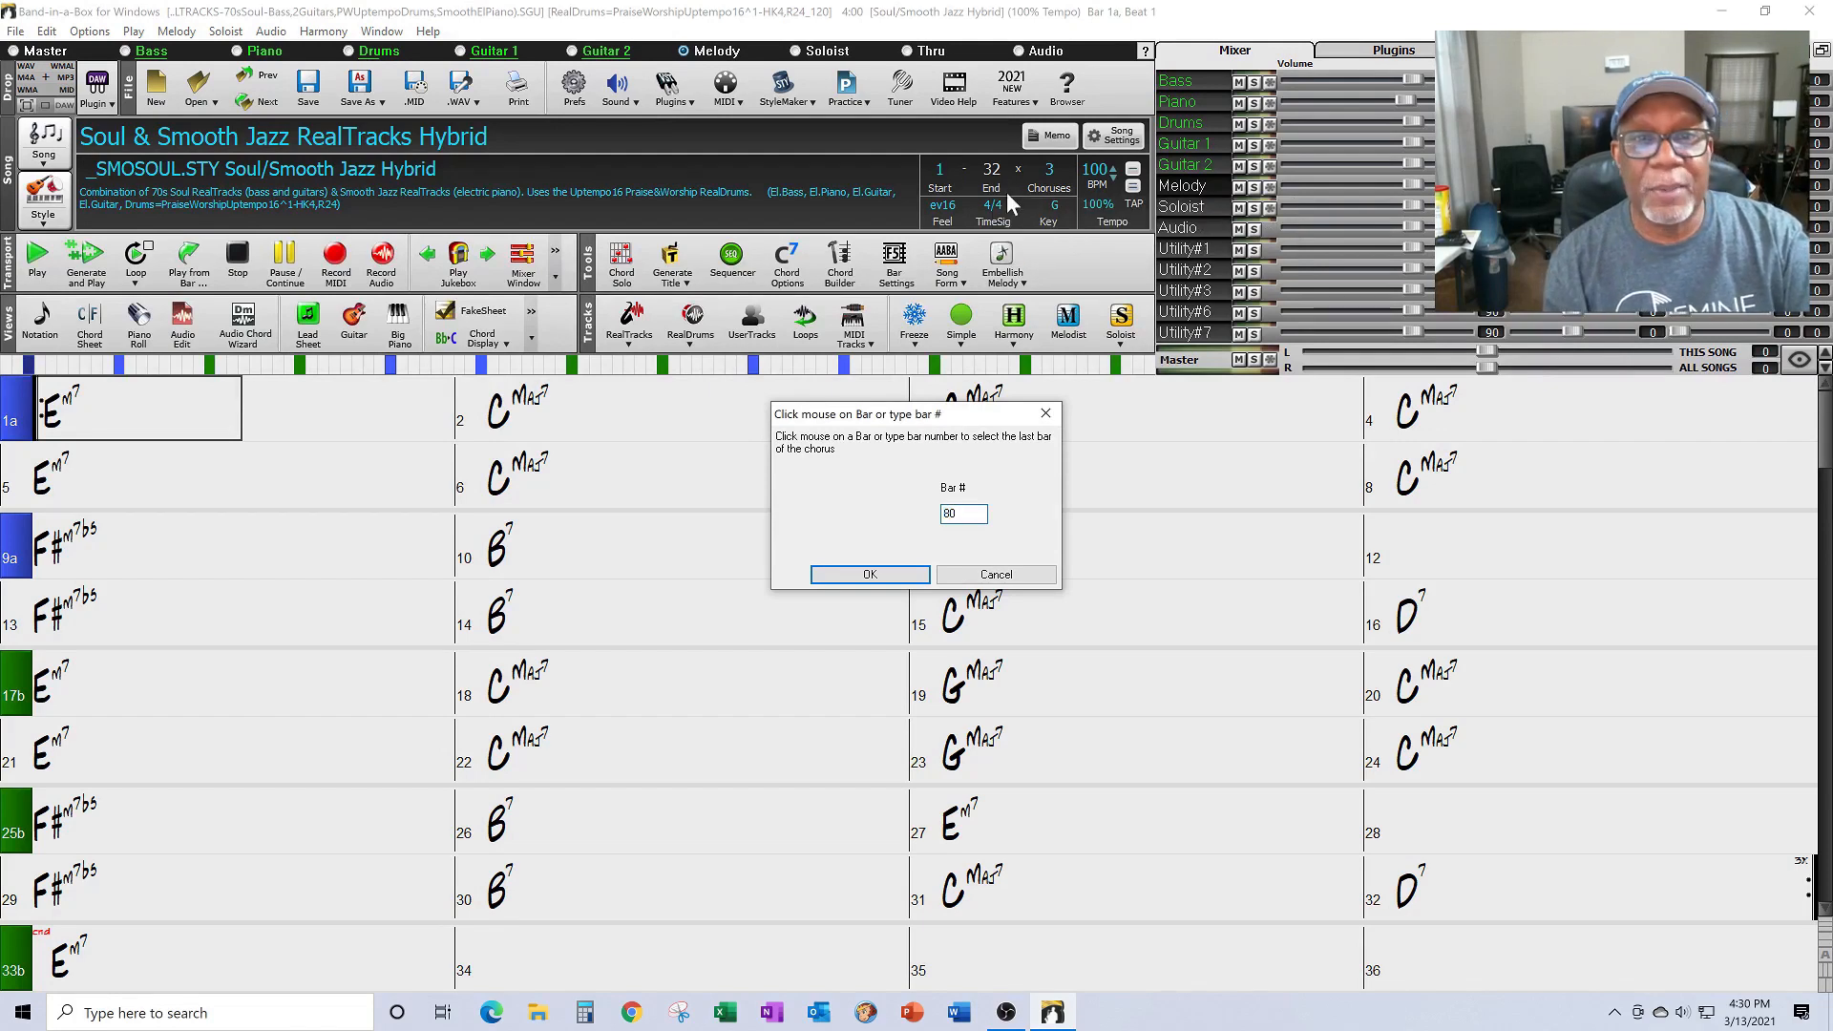
pyautogui.click(907, 574)
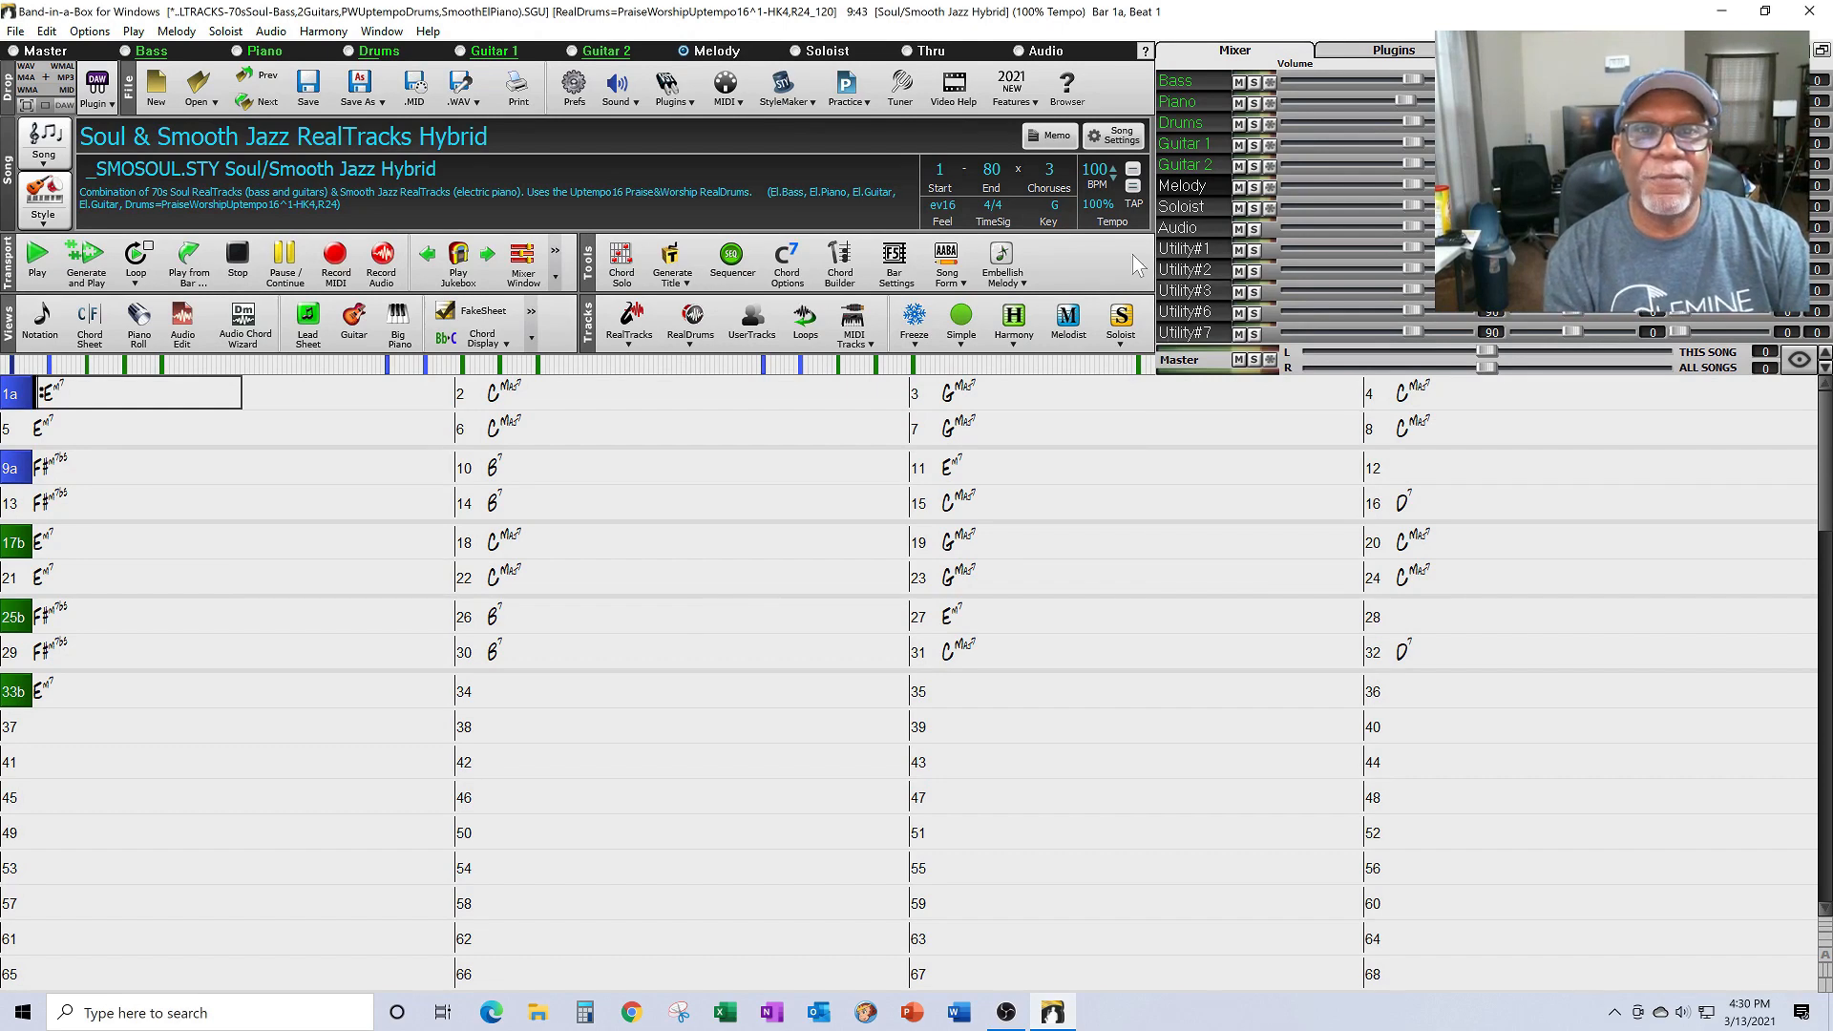
pyautogui.click(1050, 189)
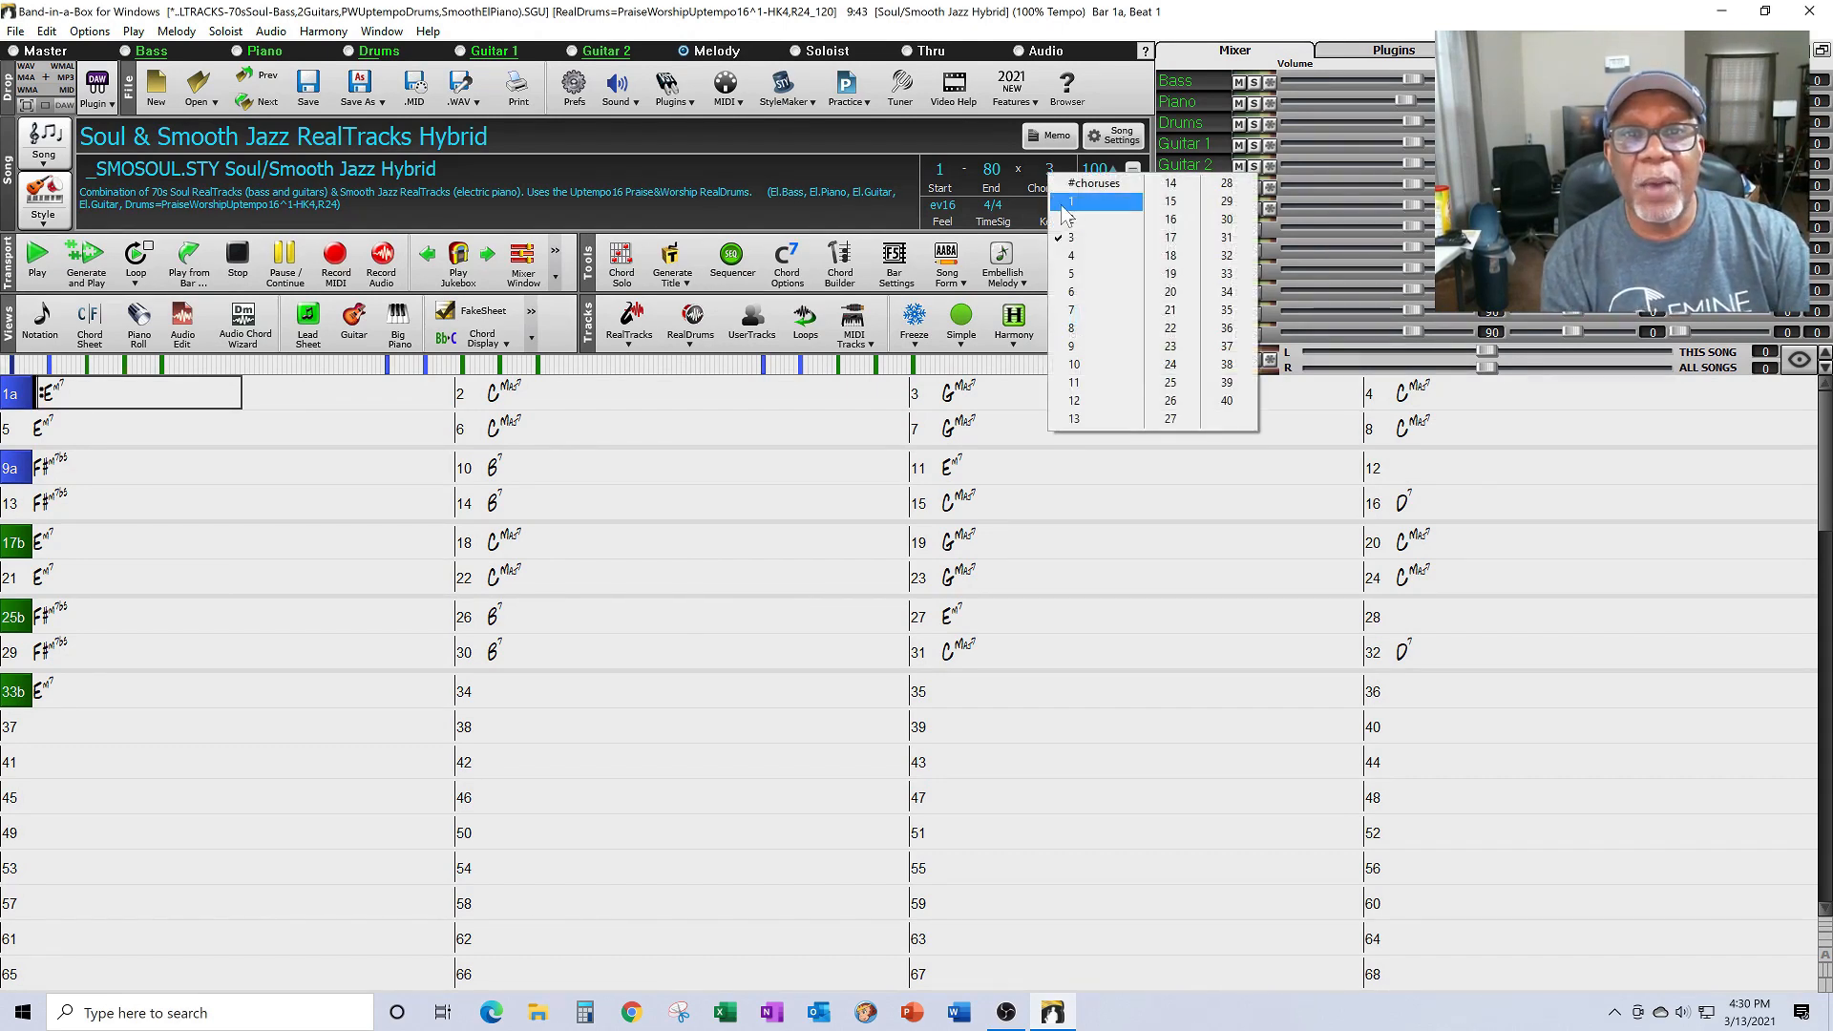
pyautogui.click(1059, 204)
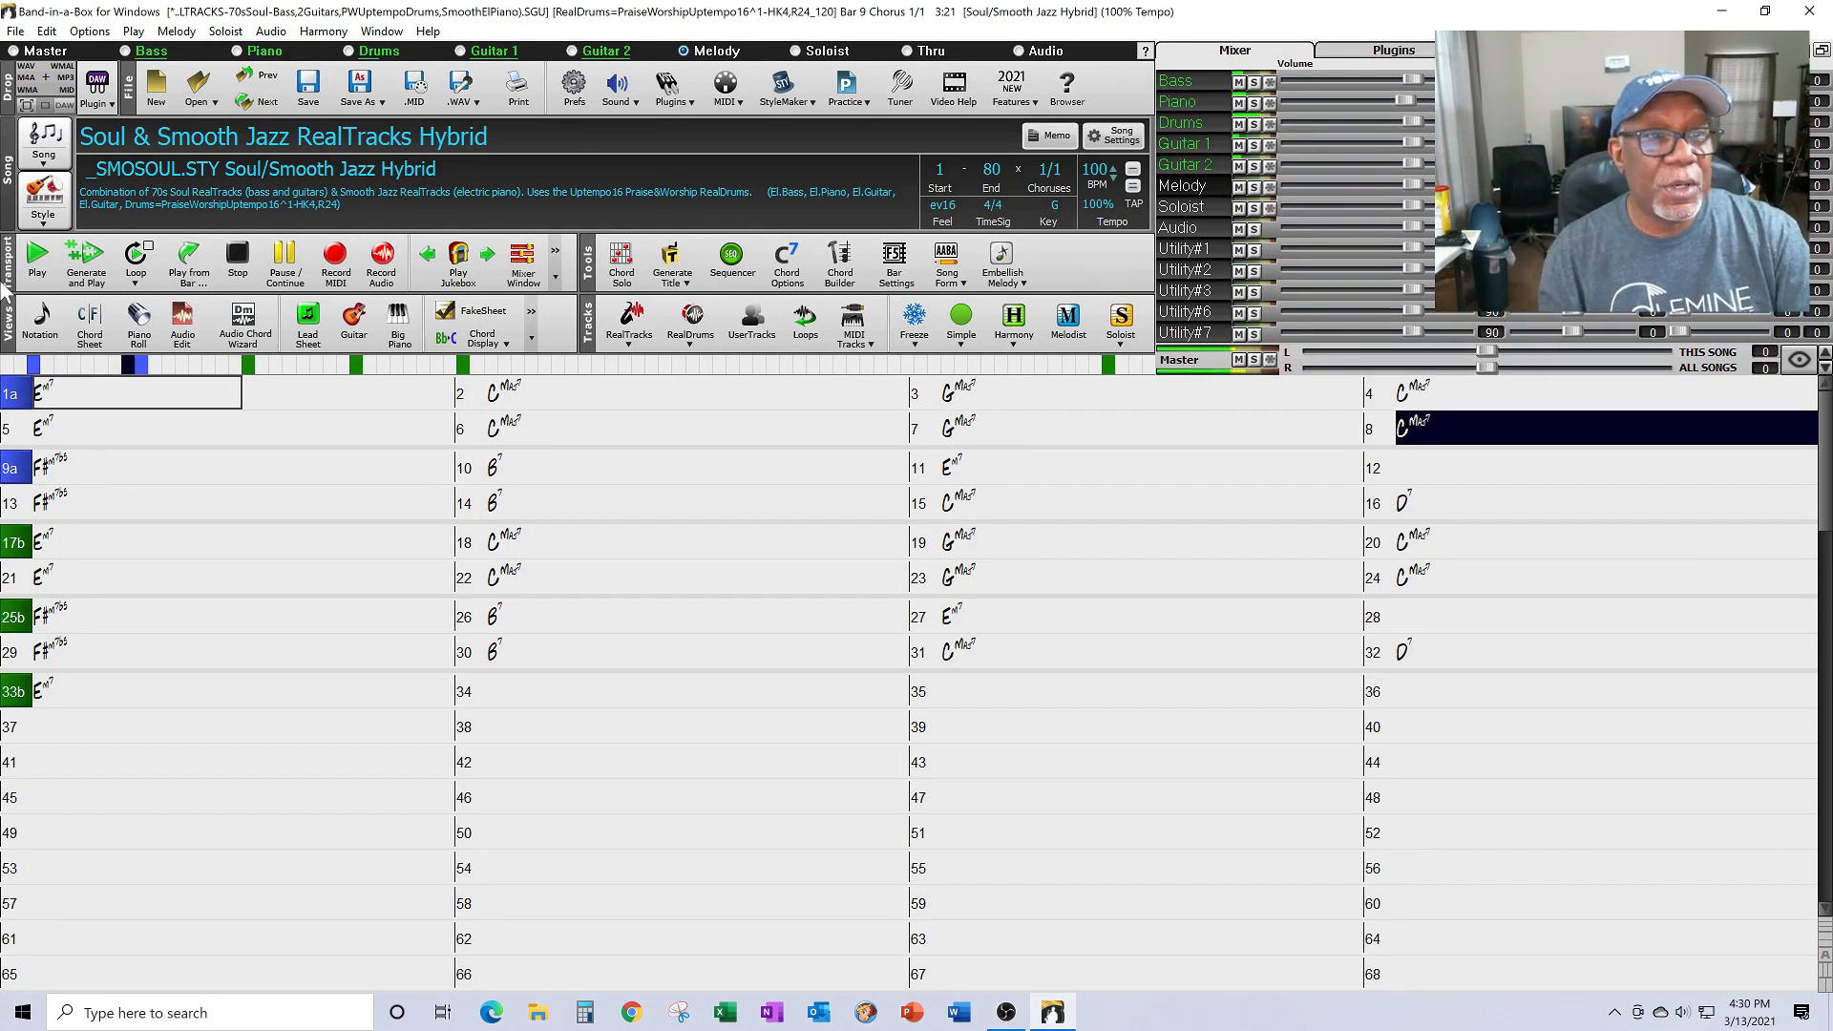
pyautogui.click(274, 268)
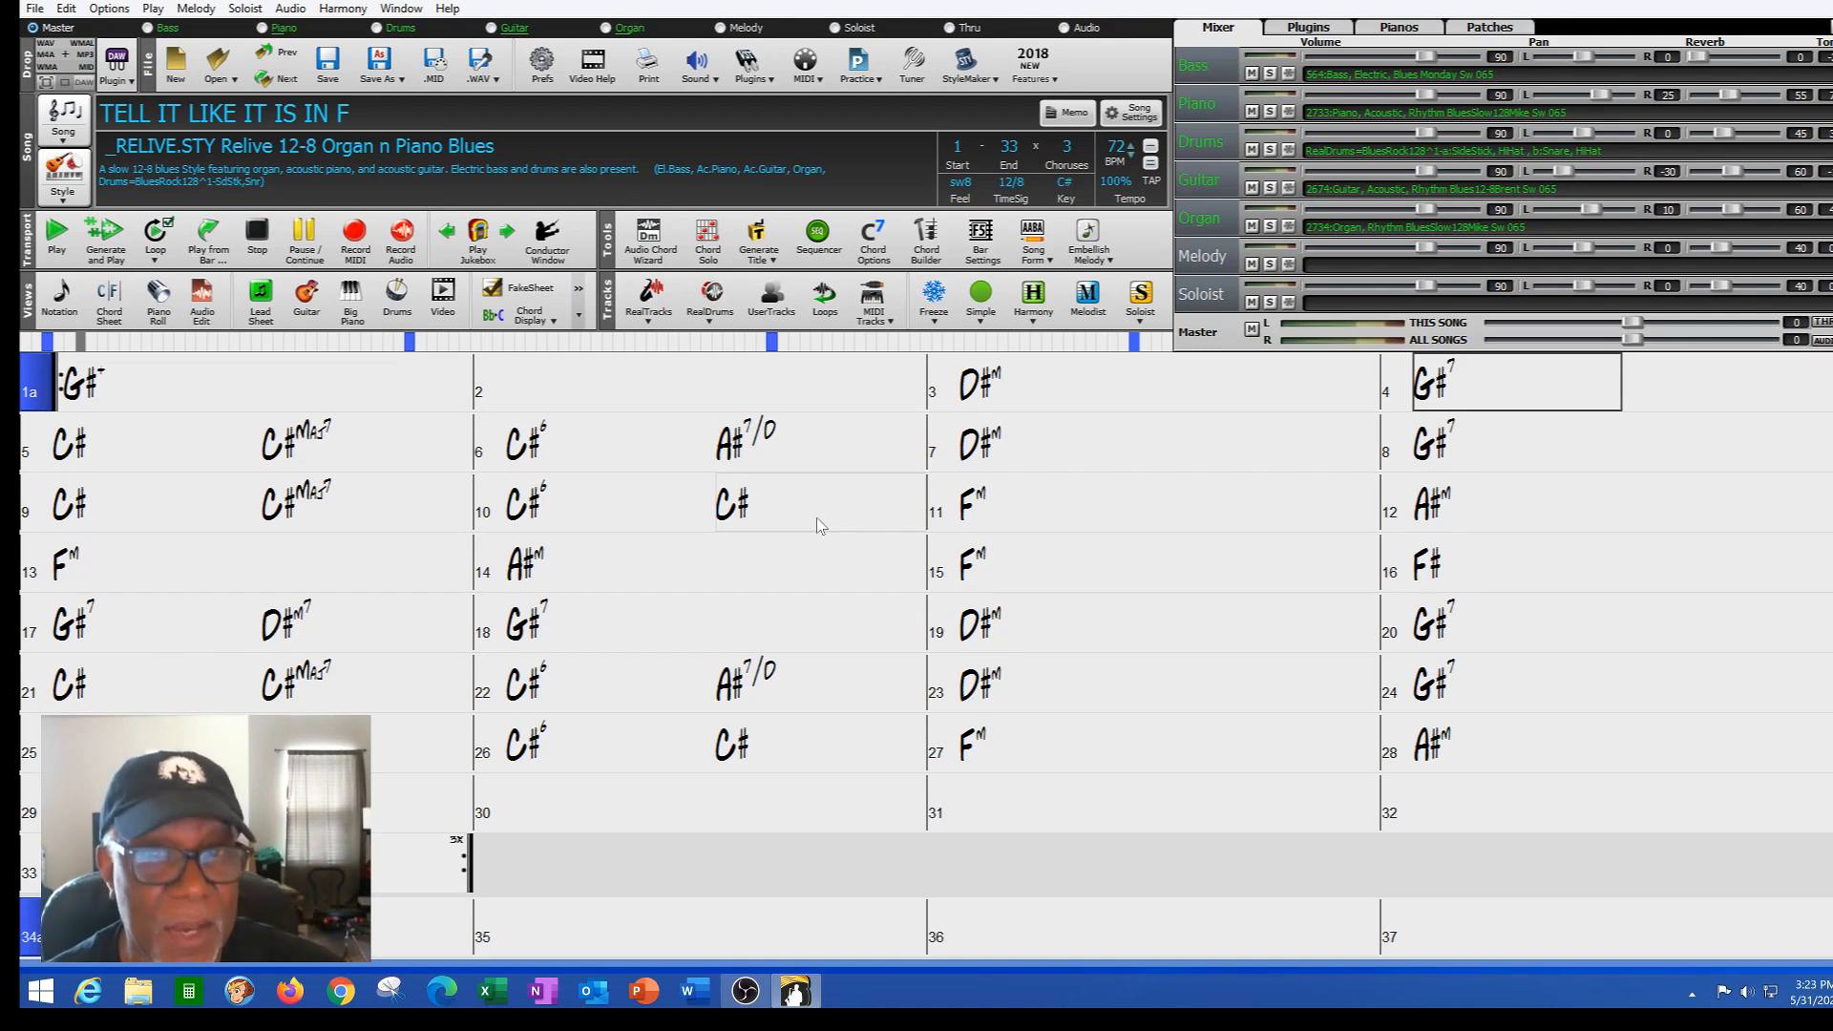
# - Play "Tell It Like It Is in F" from bar 1 with its current style and stop playback
pyautogui.click(156, 389)
pyautogui.press('space')
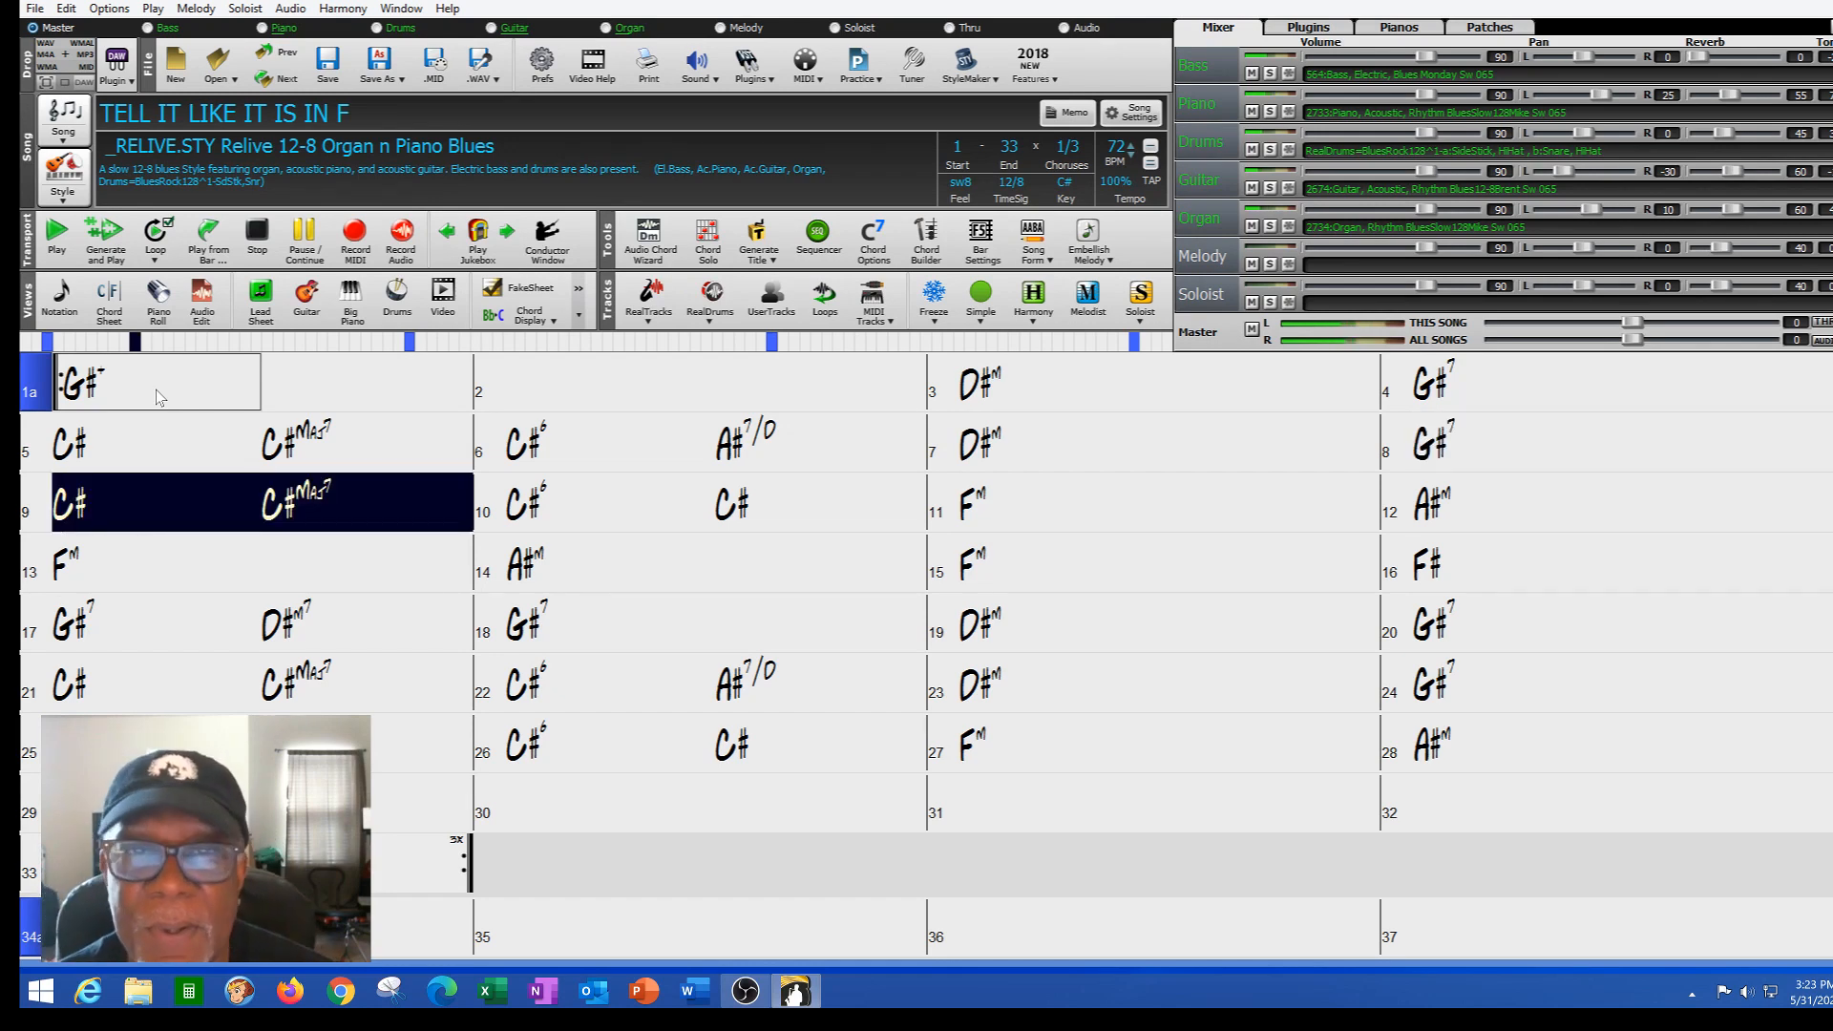
pyautogui.click(262, 234)
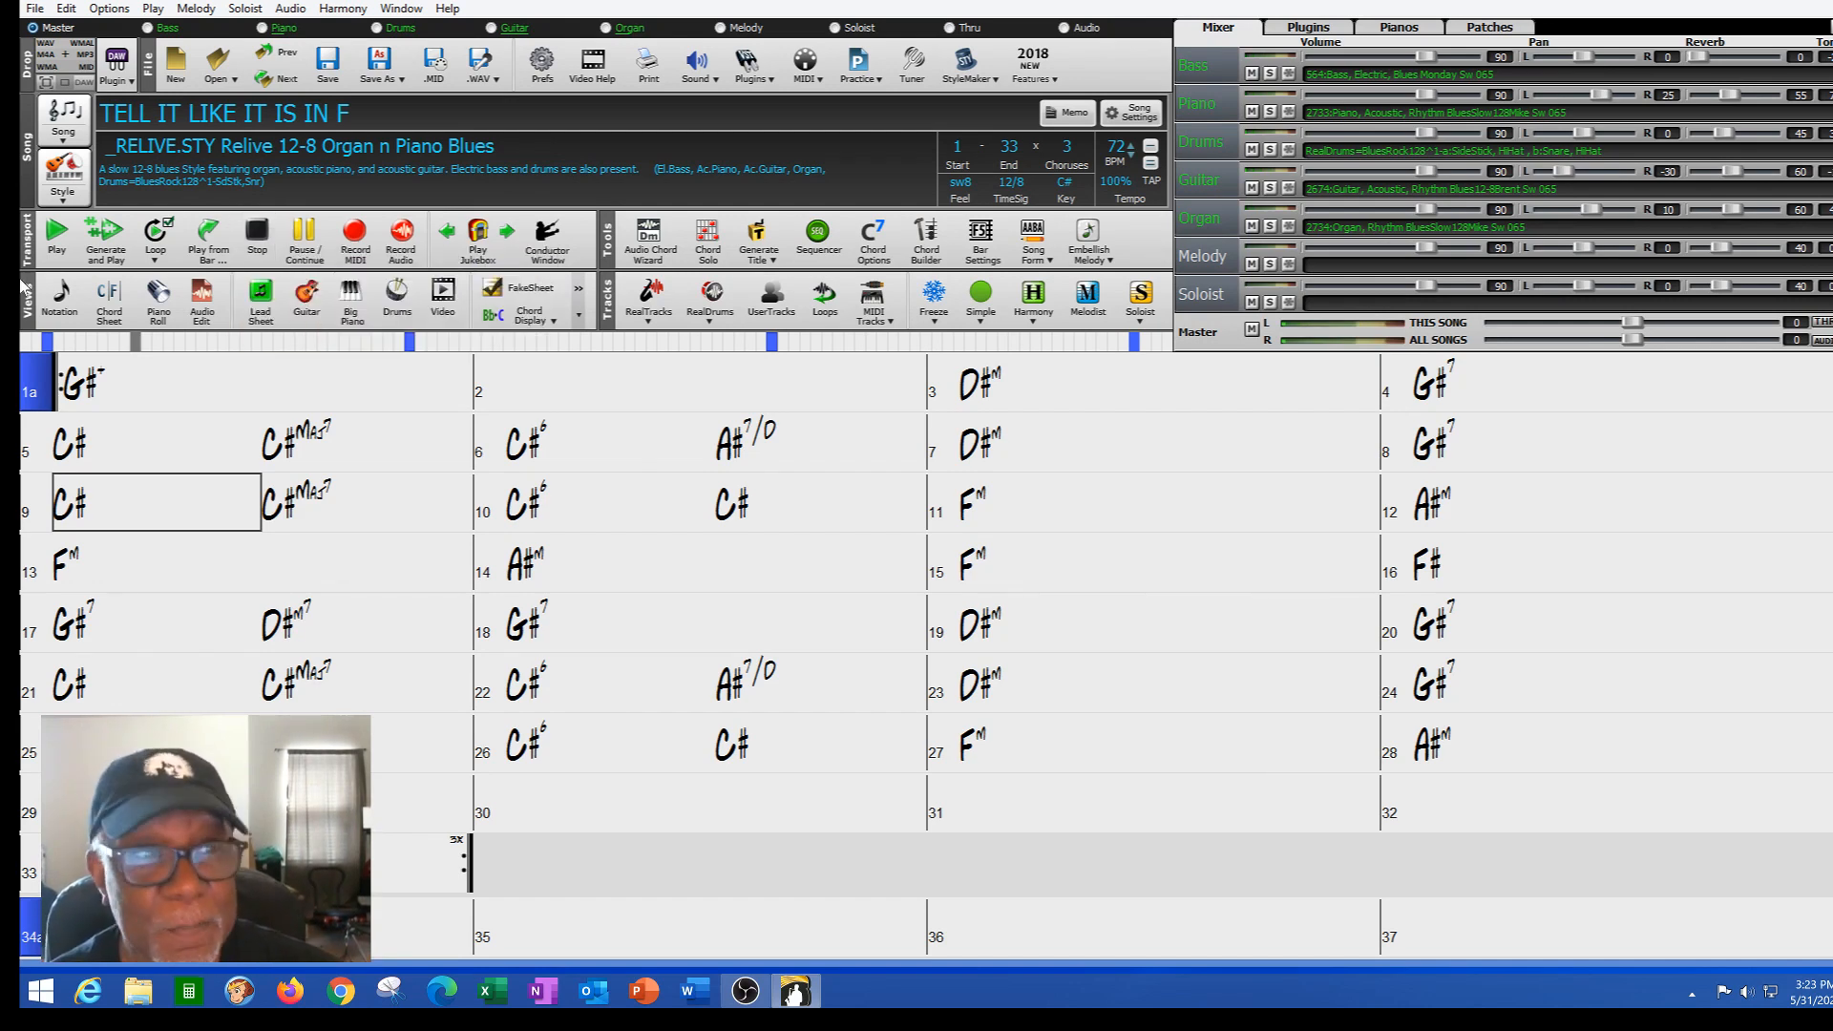
# - Open the StylePicker and filter the styles by the familiar song title "tell it like it is"
pyautogui.click(64, 198)
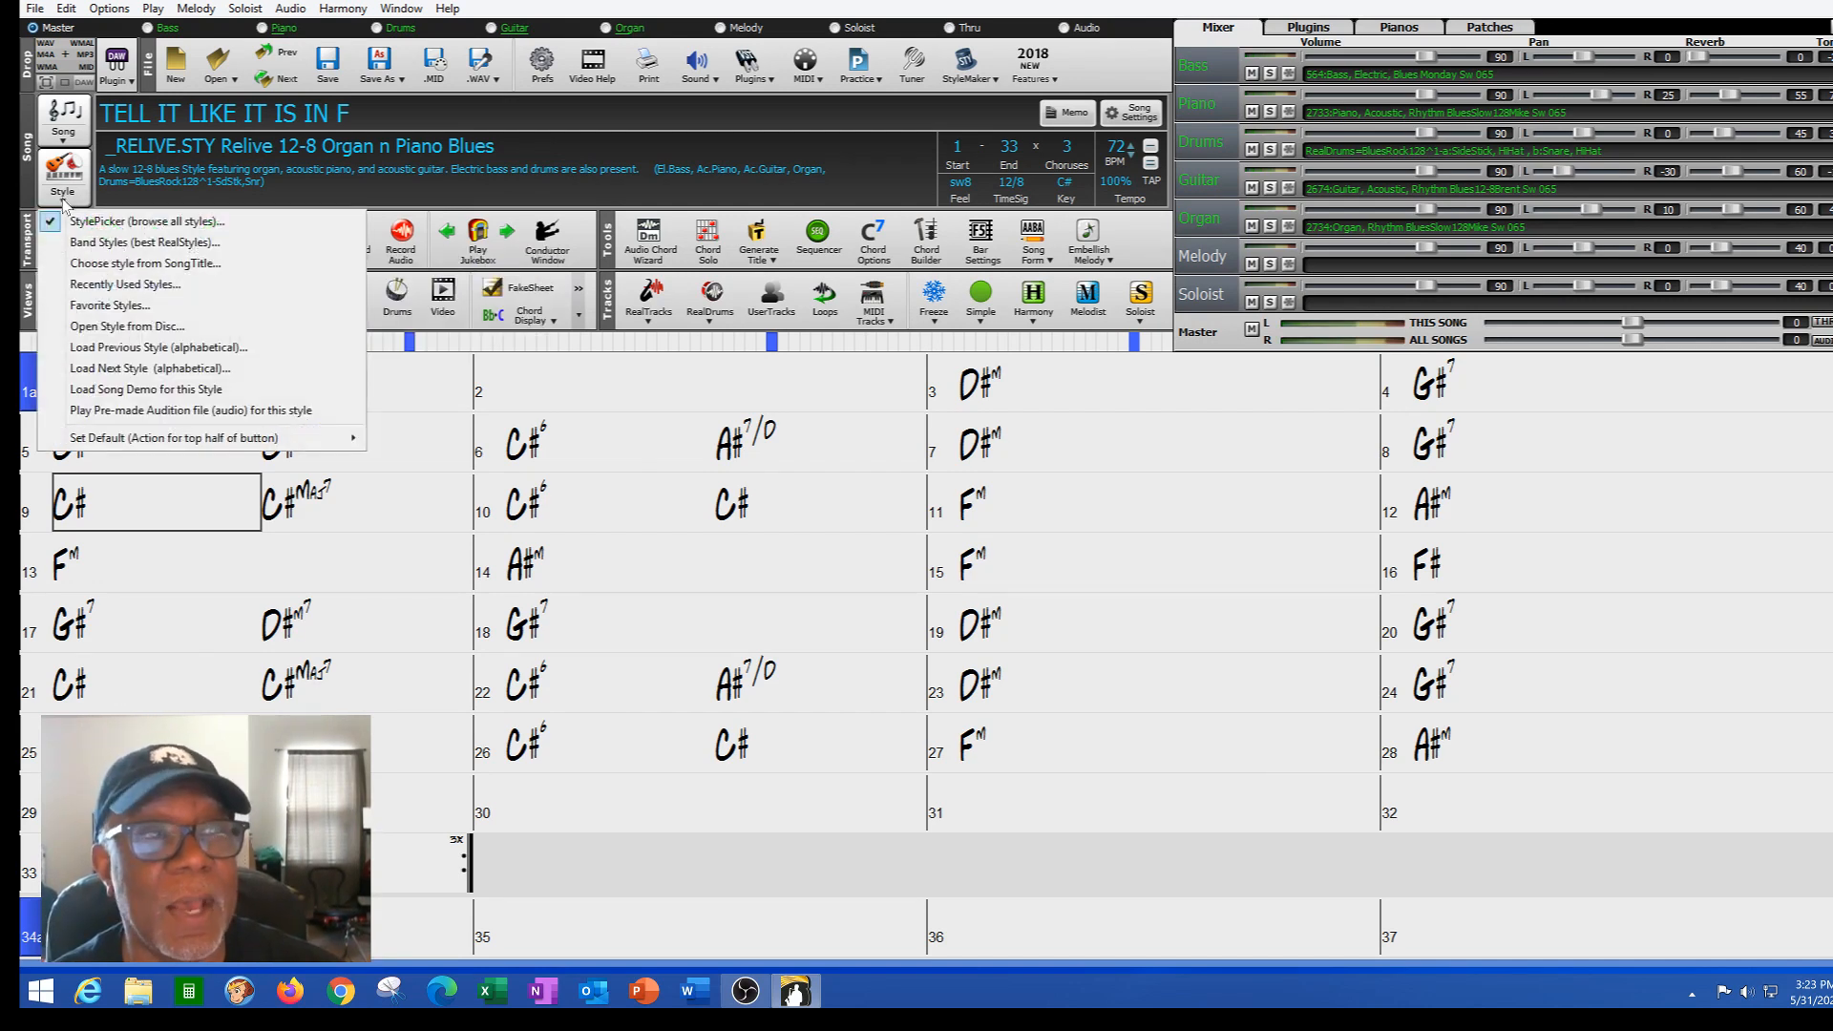
pyautogui.click(108, 222)
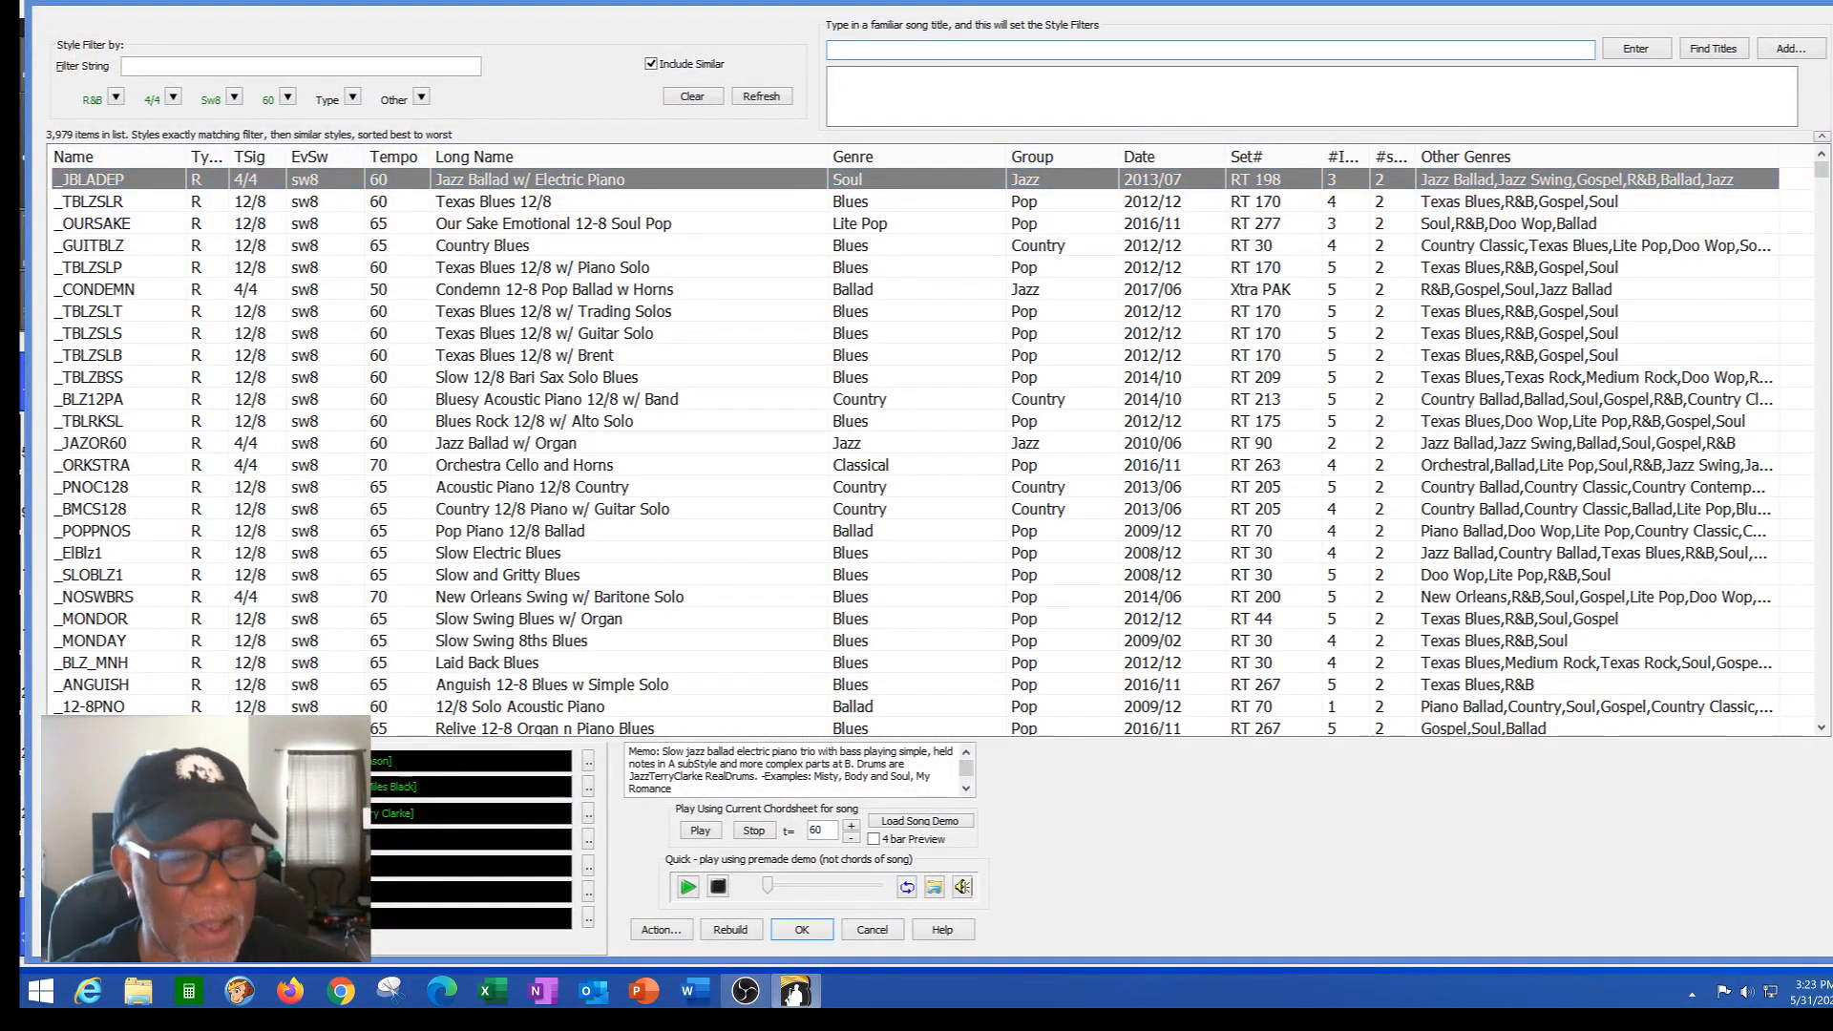
pyautogui.write('te')
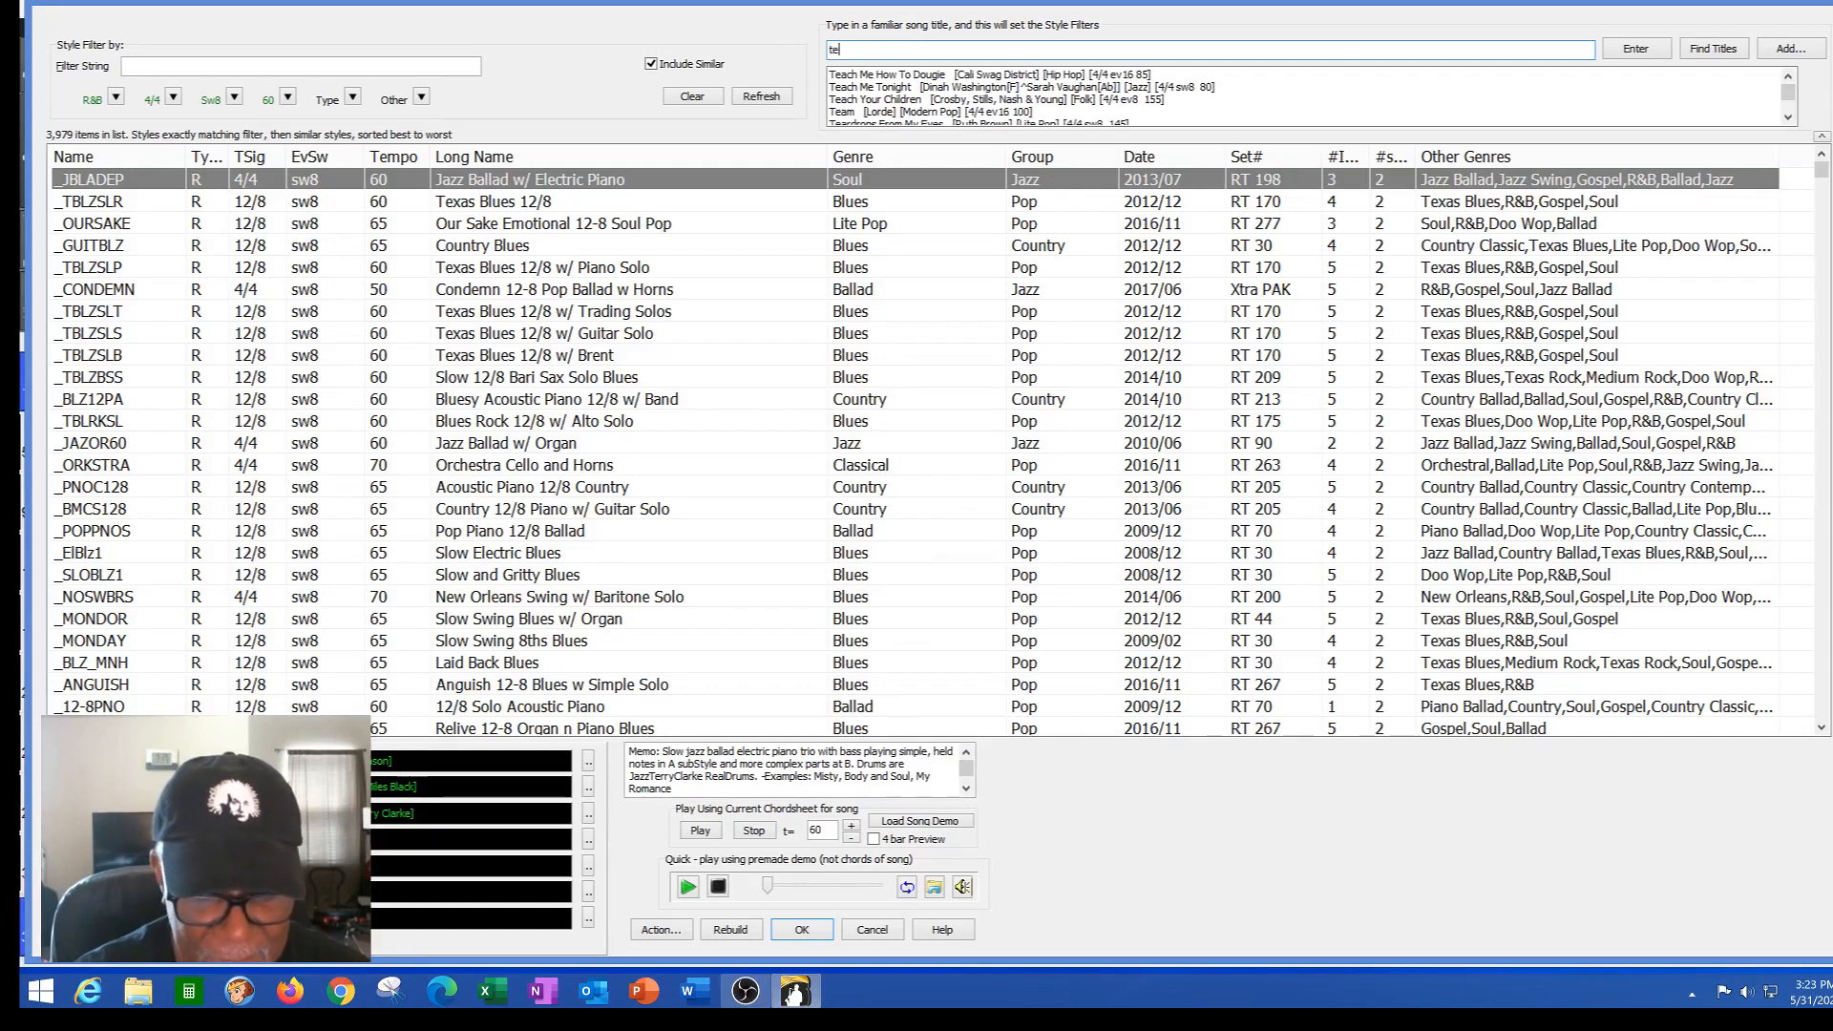
pyautogui.write('ll it like it is')
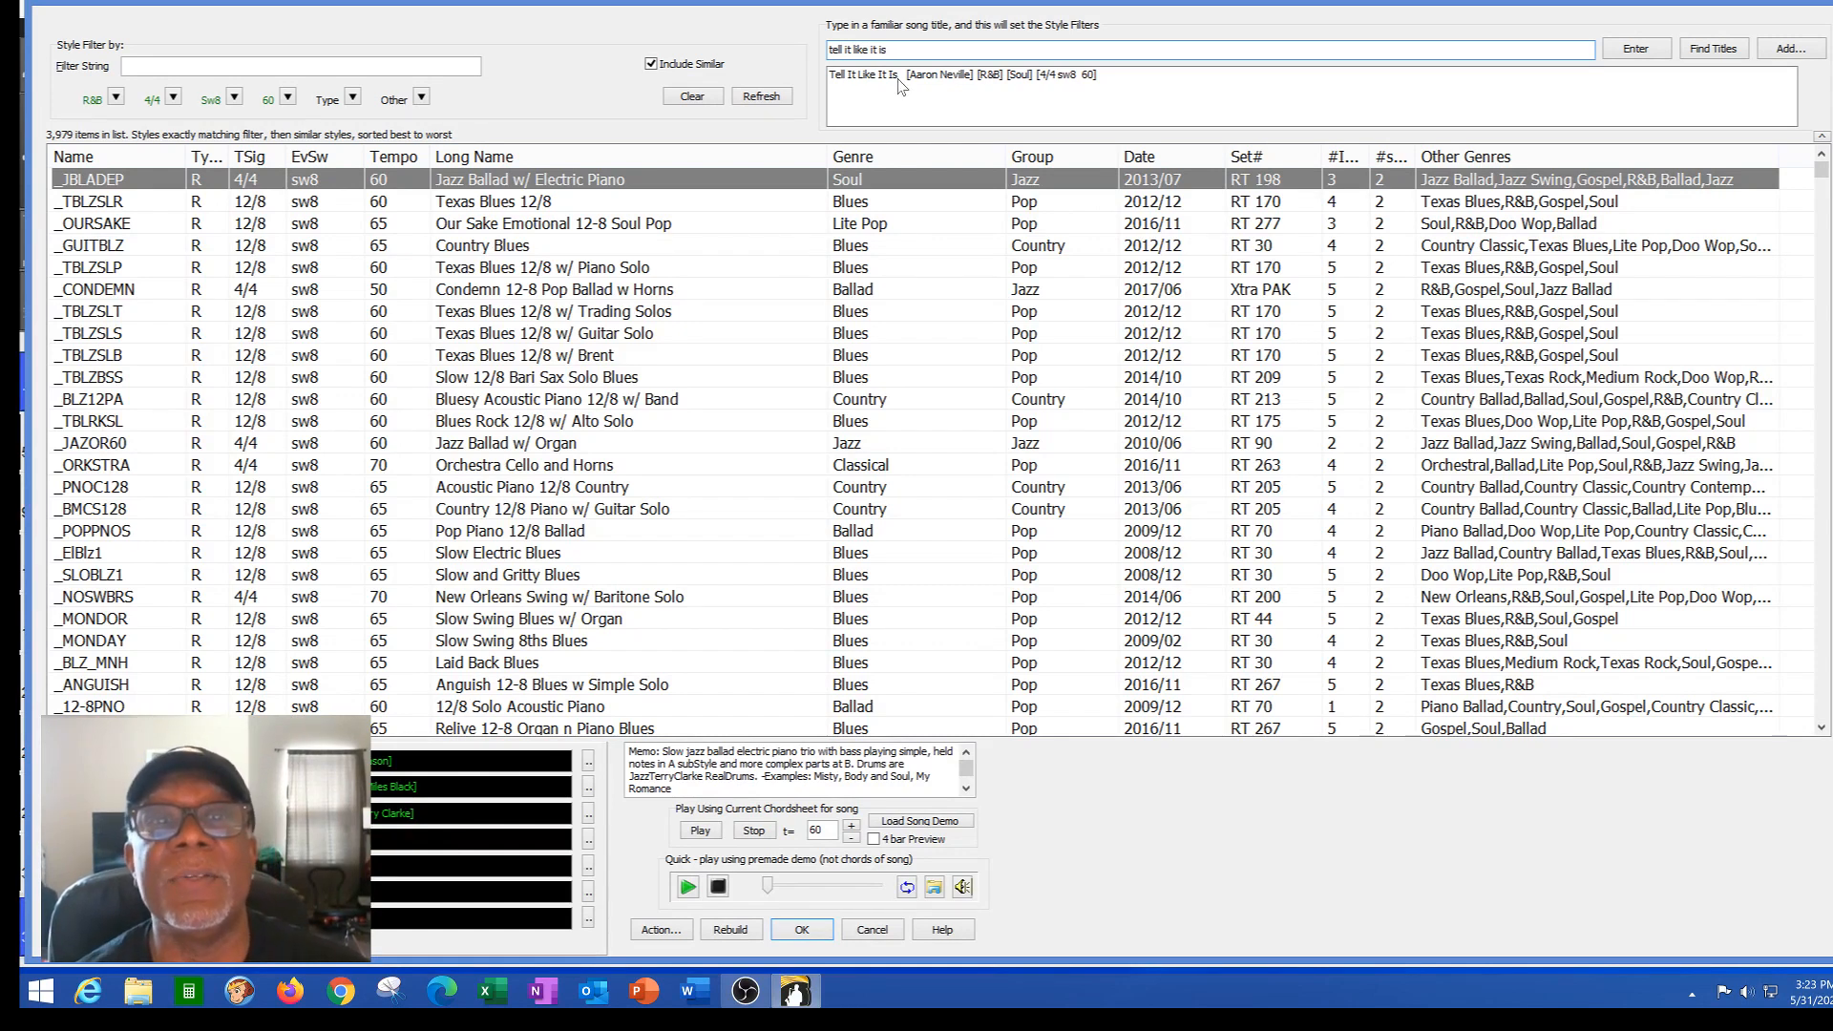
pyautogui.click(1635, 50)
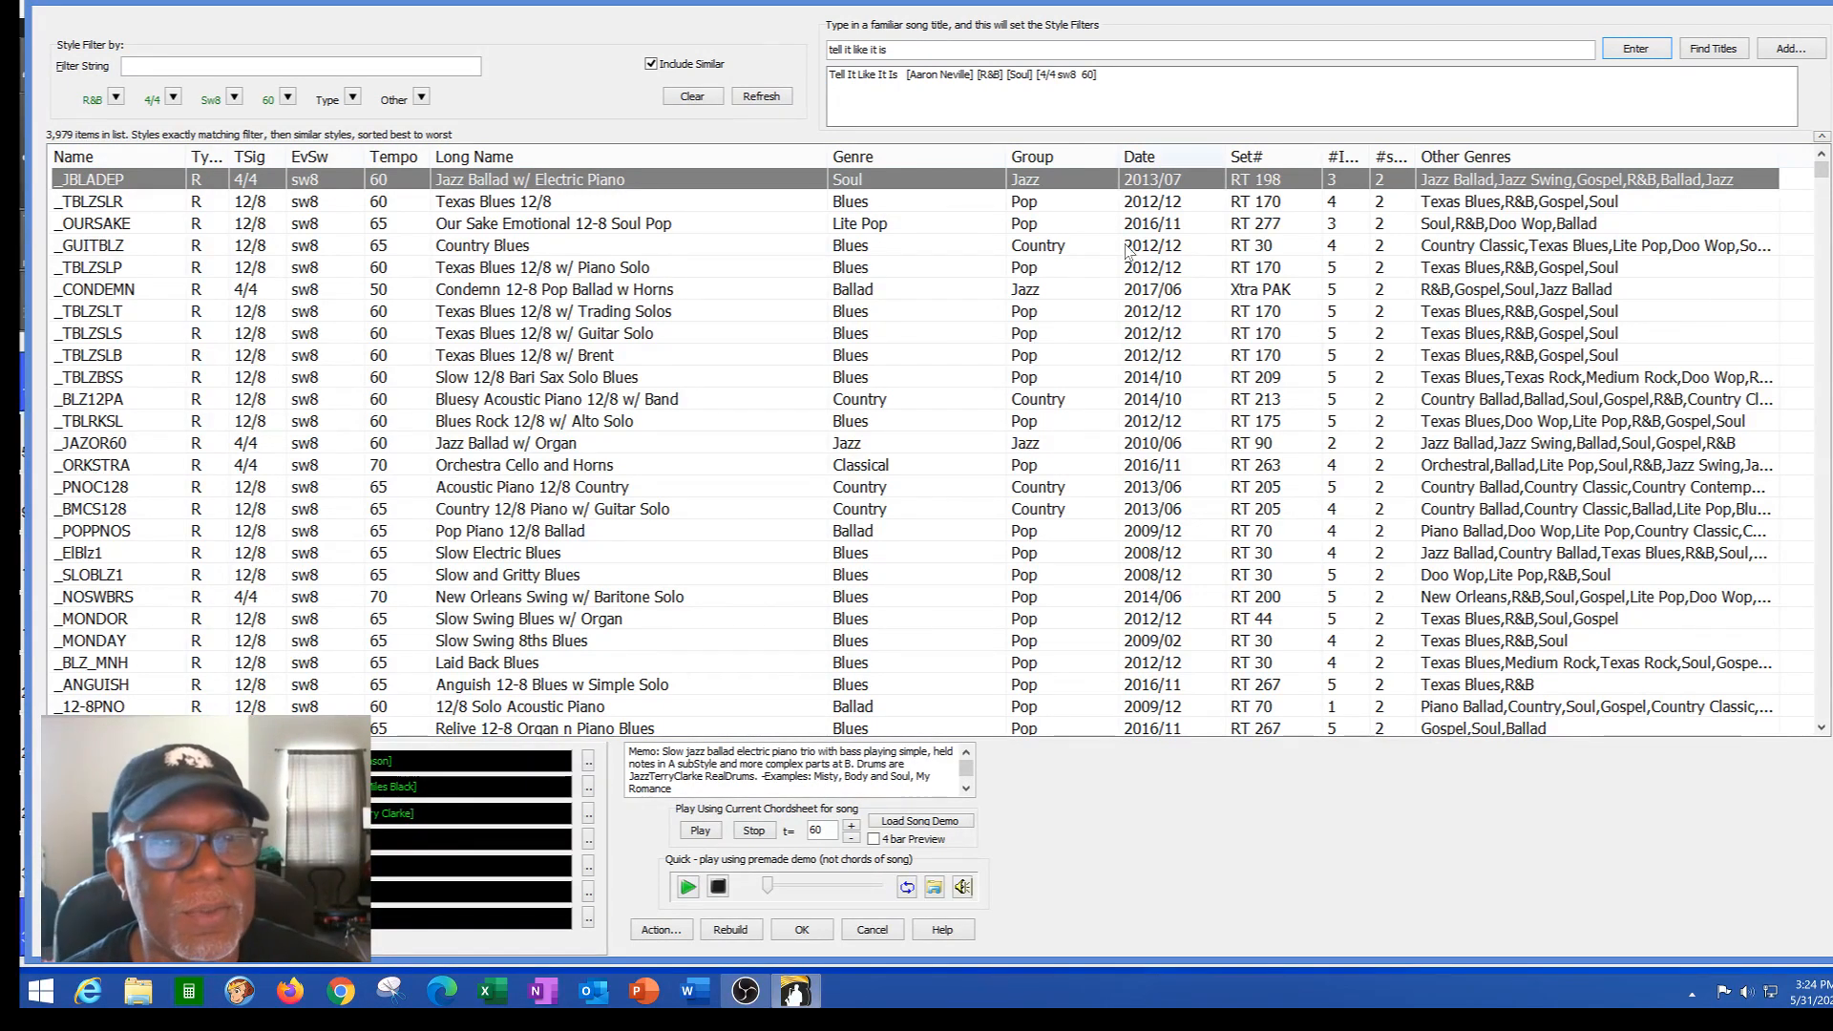
# - Audition and apply the _PNOC128 Acoustic Piano 12/8 Country style, and generate and play the song with it
pyautogui.click(540, 489)
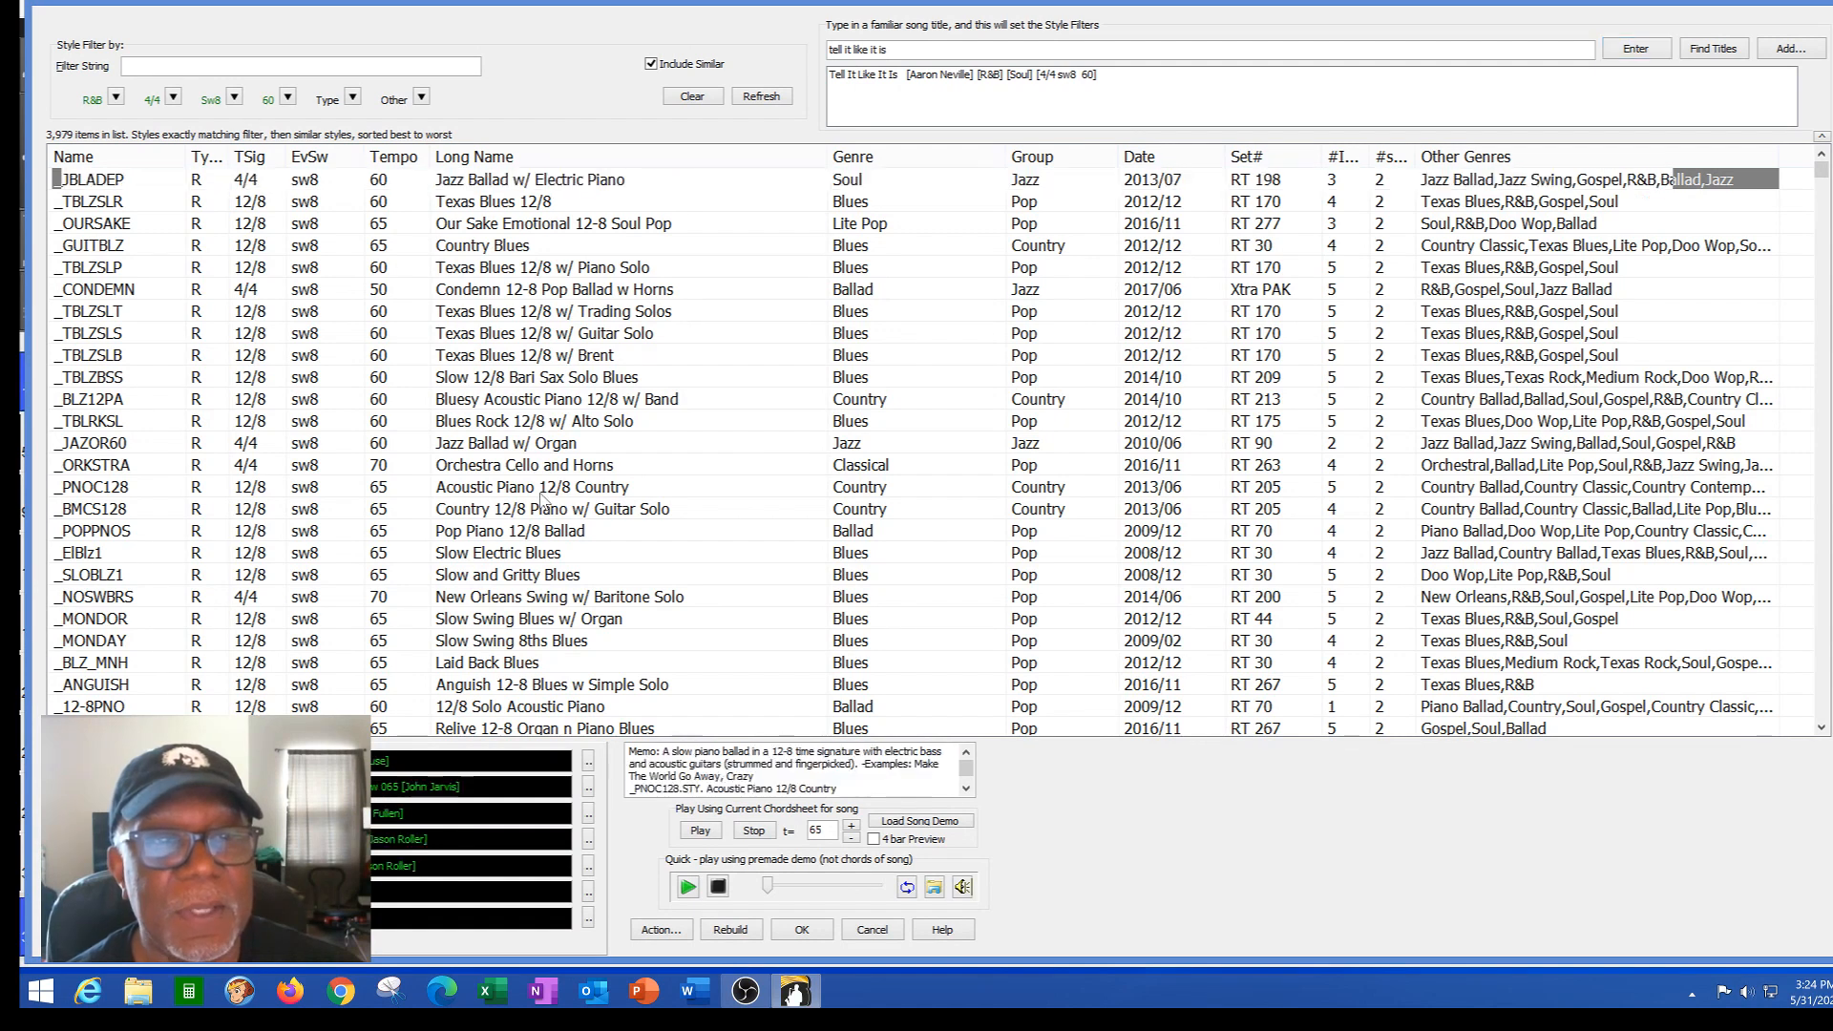
pyautogui.click(704, 833)
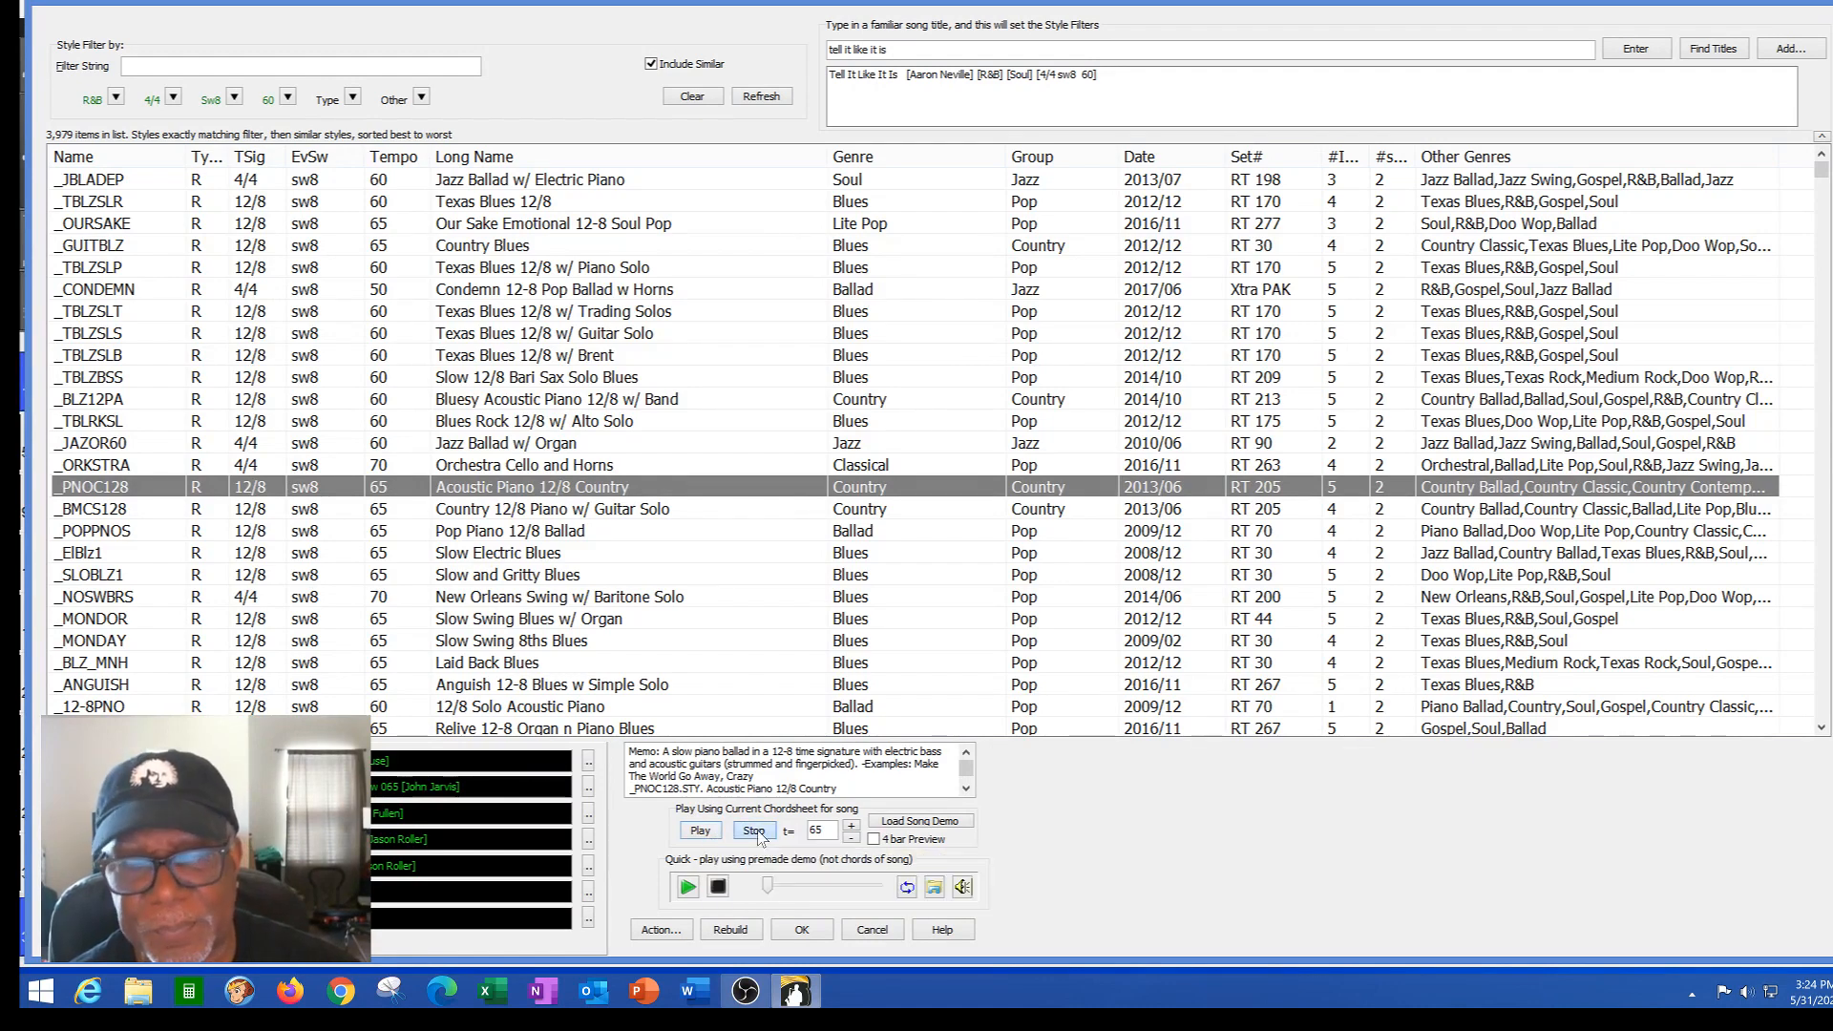
pyautogui.click(808, 924)
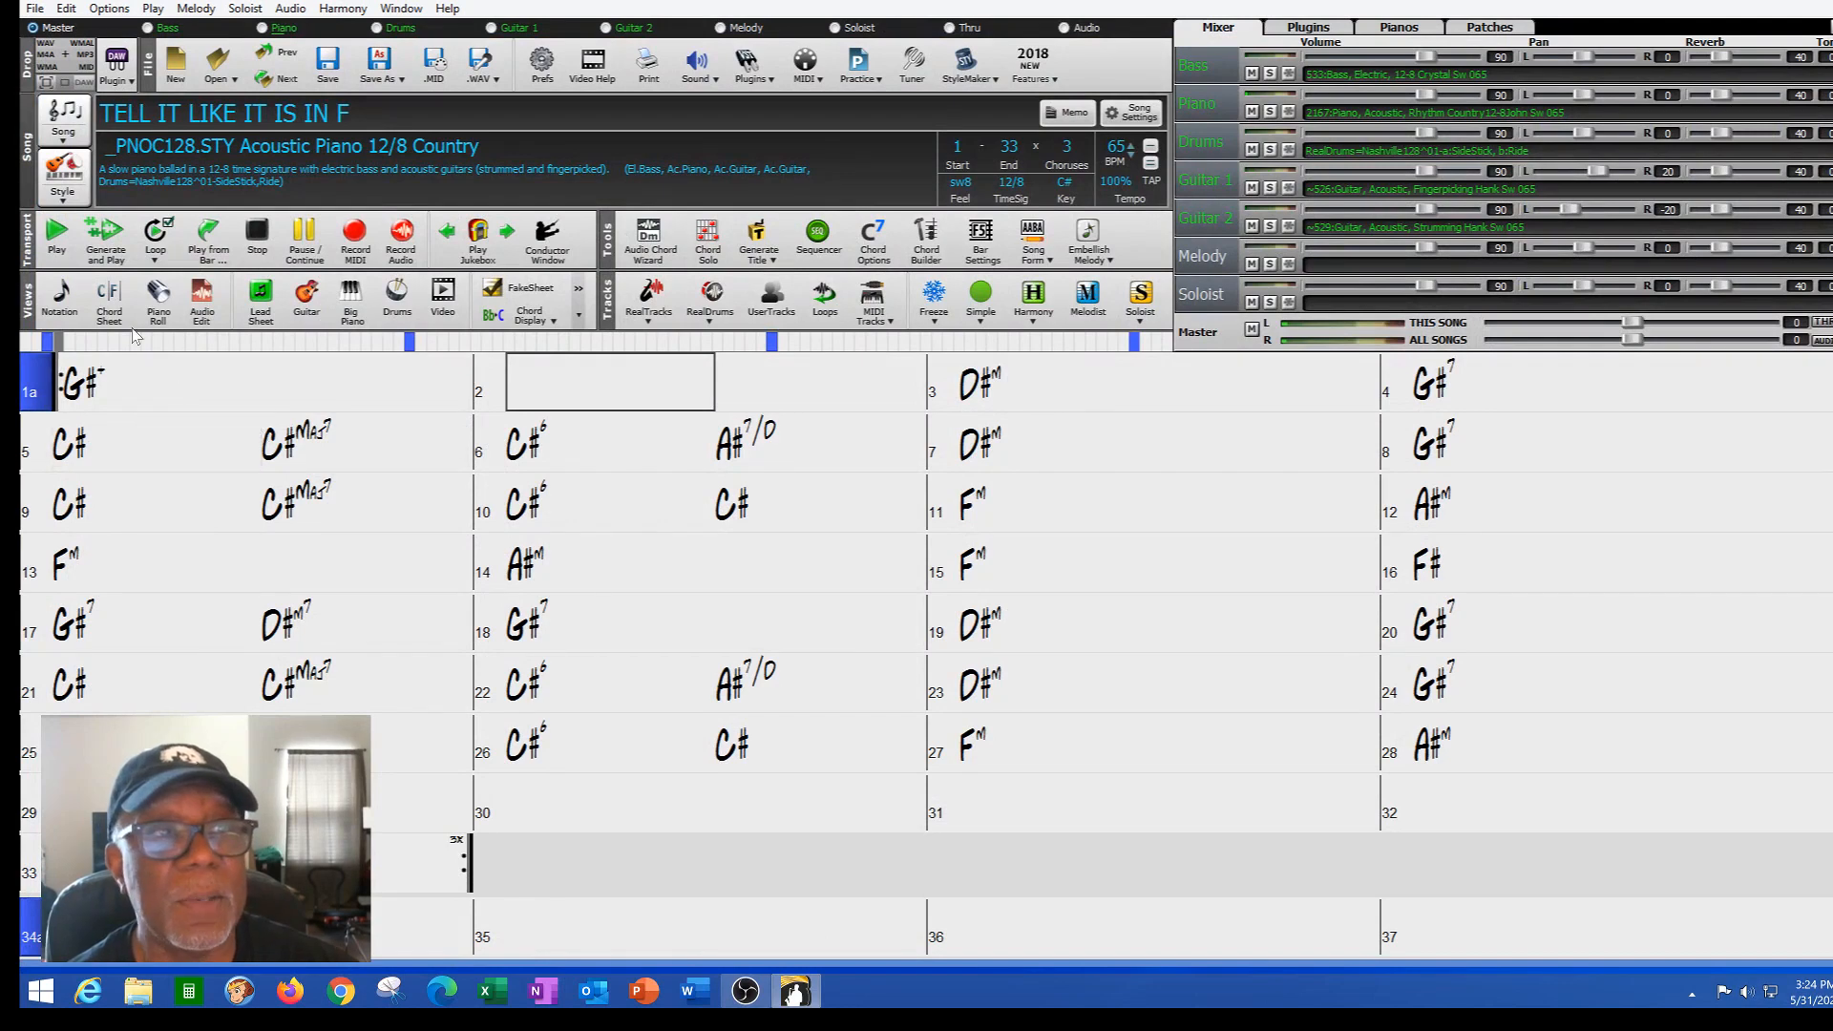
pyautogui.click(106, 243)
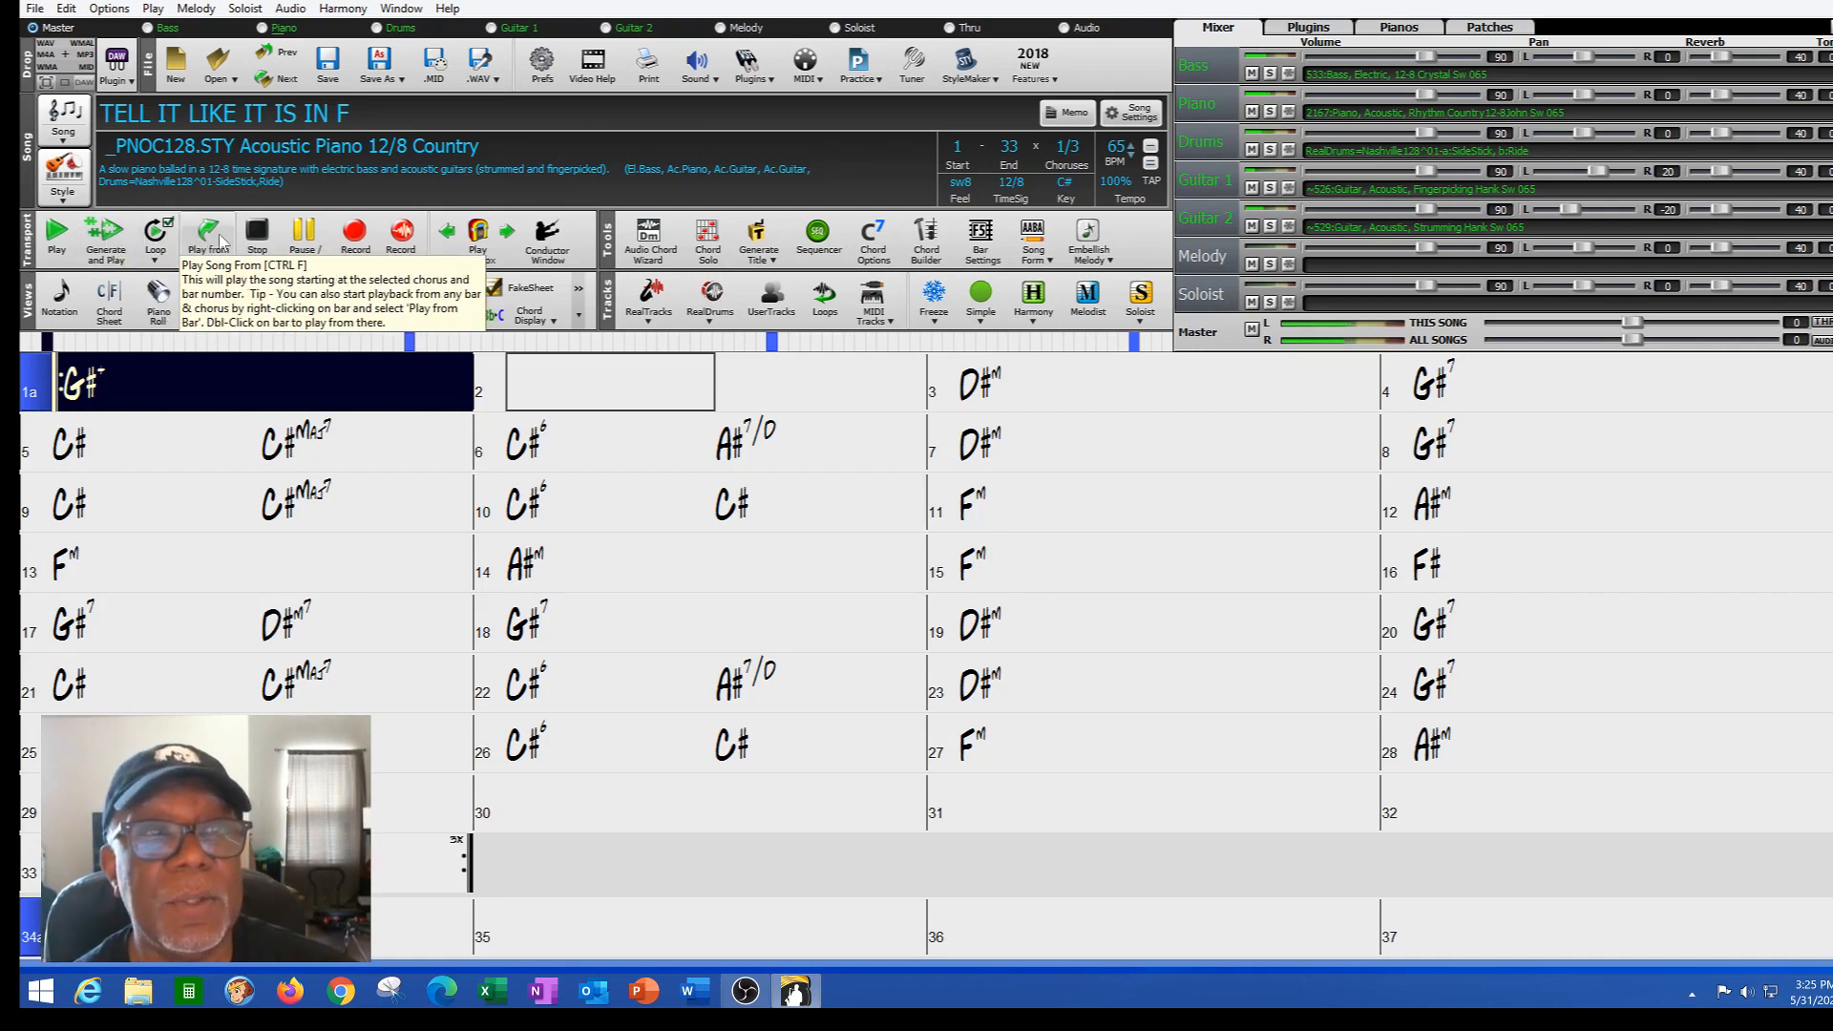
pyautogui.click(264, 229)
# - Set the song's tempo to 72 BPM and play it again from bar 1
pyautogui.click(1117, 147)
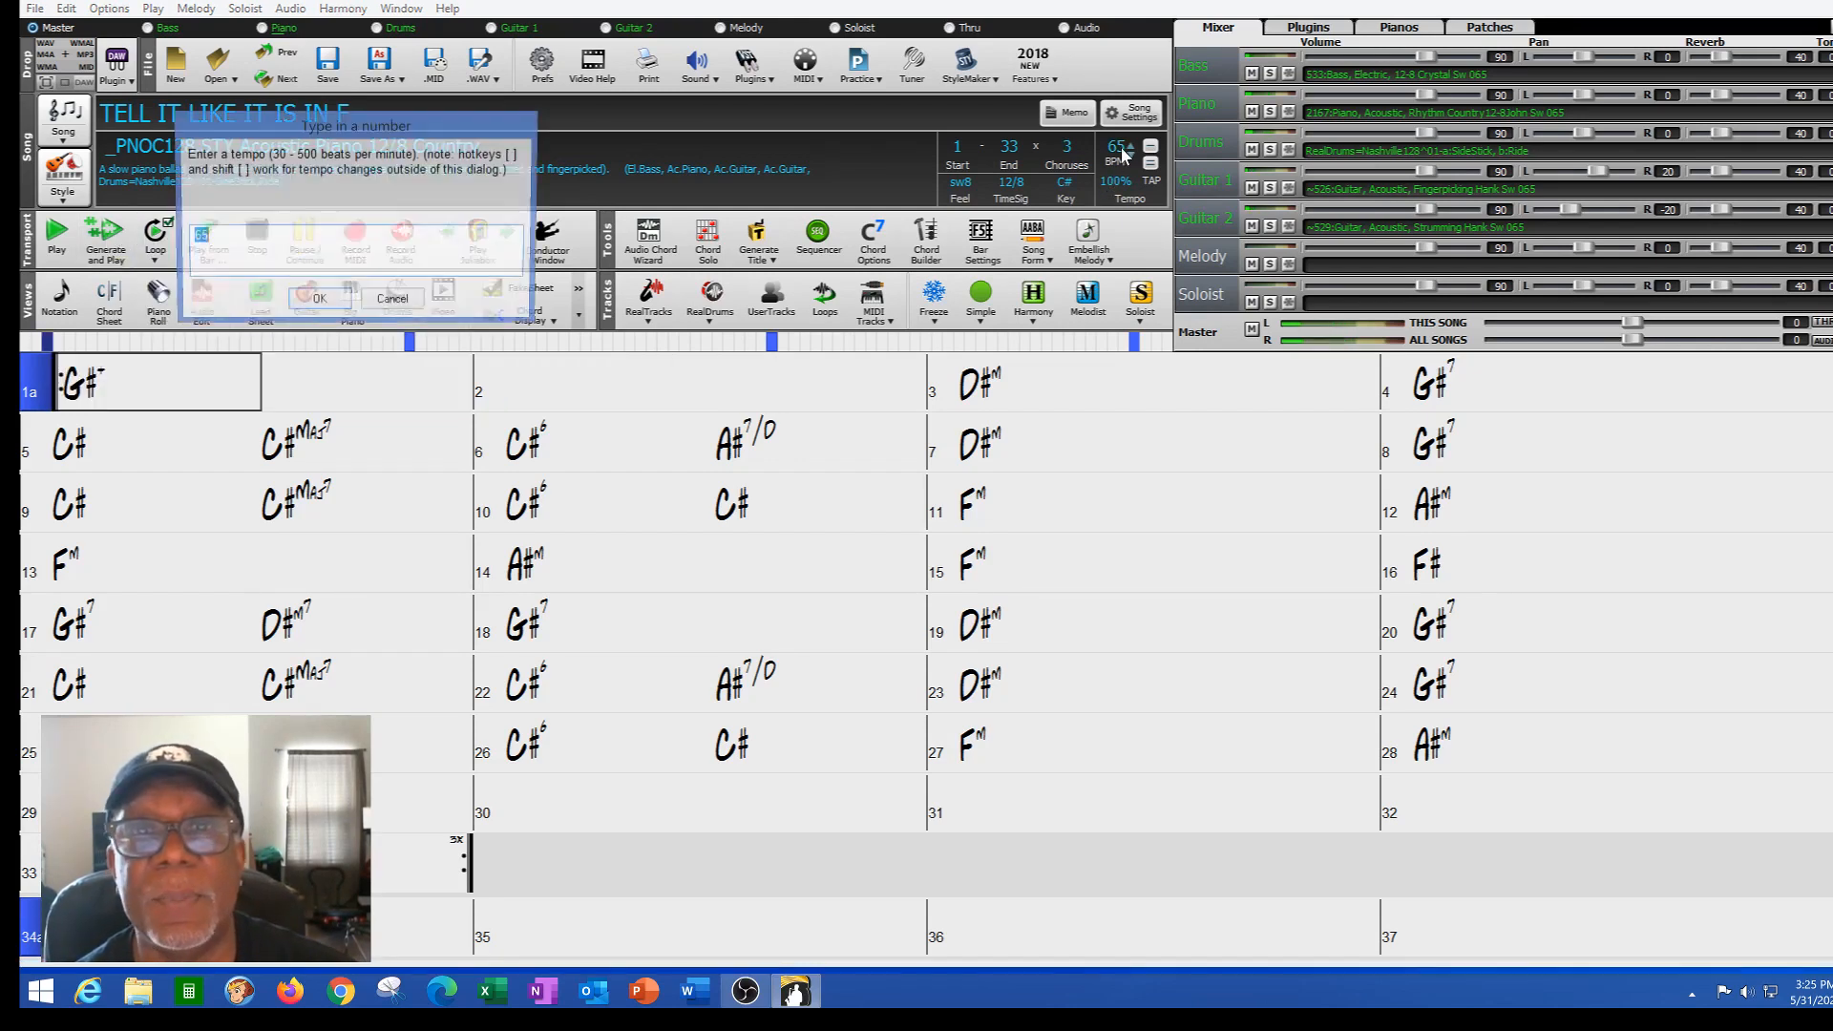
pyautogui.write('72')
pyautogui.press('Return')
pyautogui.doubleClick(135, 396)
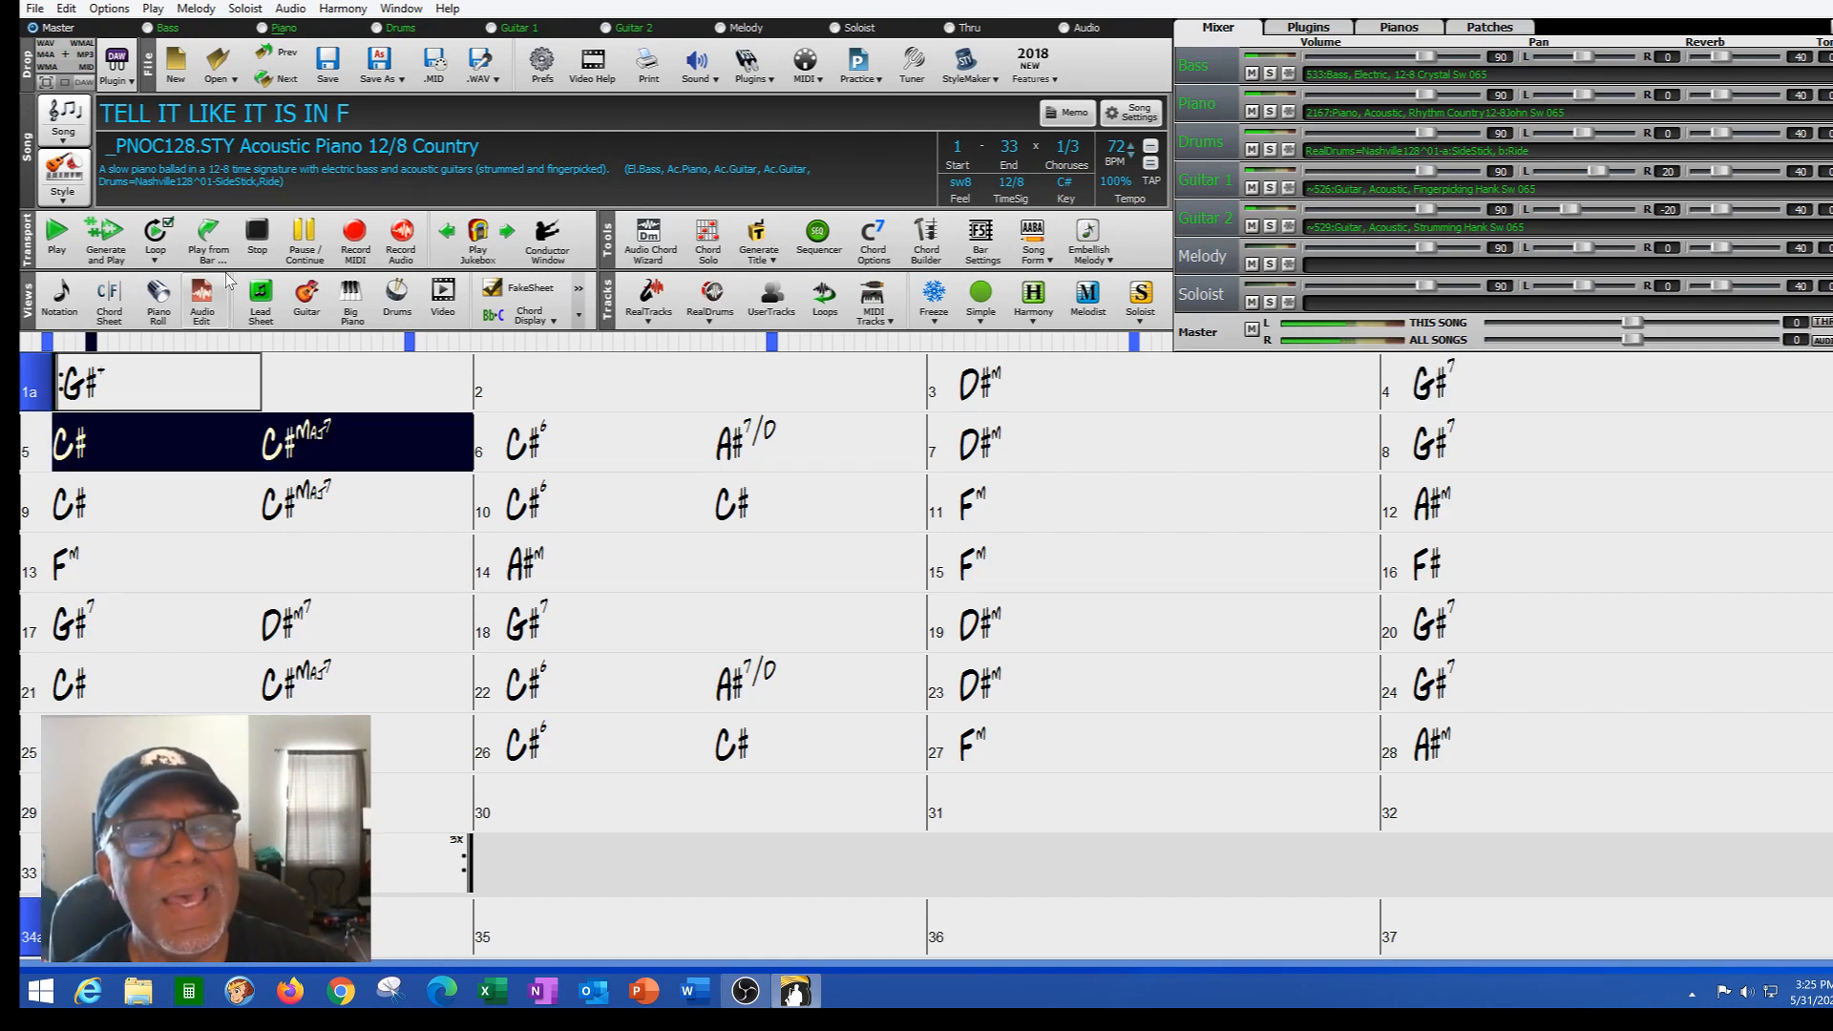
# - Stop playback, then audition and apply the _WEEPING Weeping 12-8 Sax Solo Pop Ballad style from the StylePicker
pyautogui.click(256, 230)
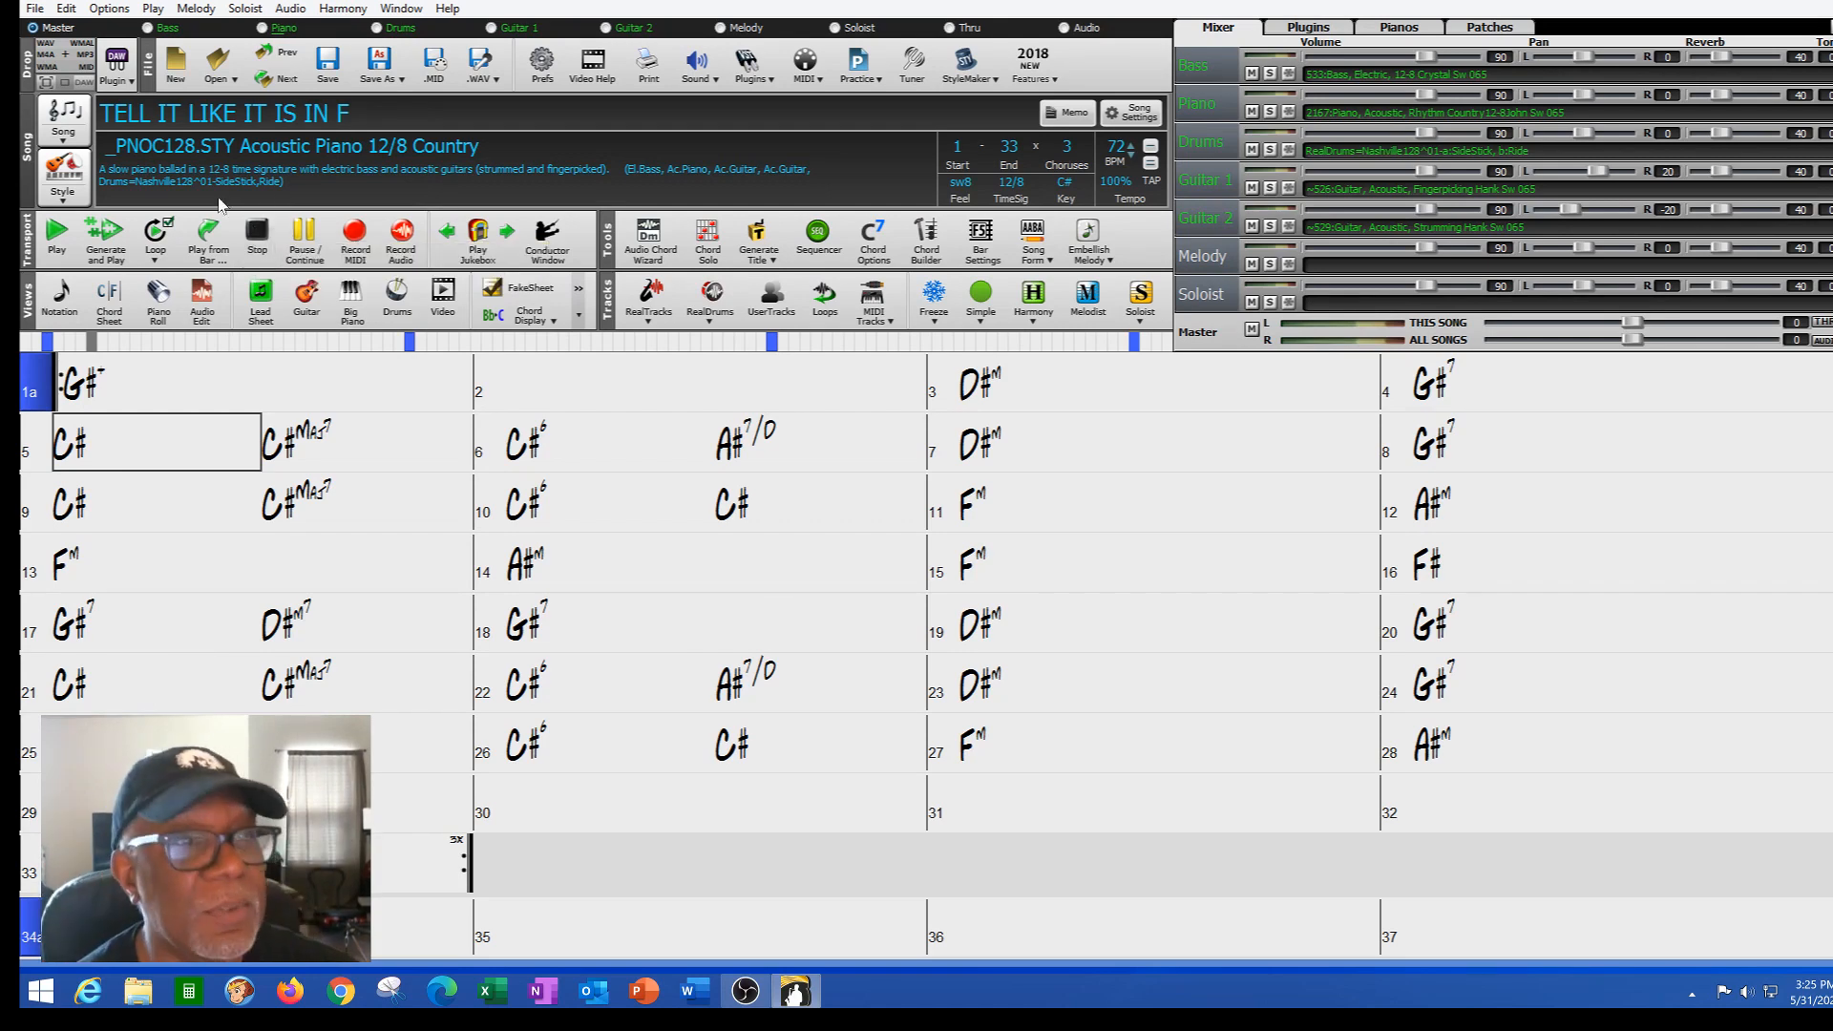
pyautogui.click(64, 200)
pyautogui.click(81, 222)
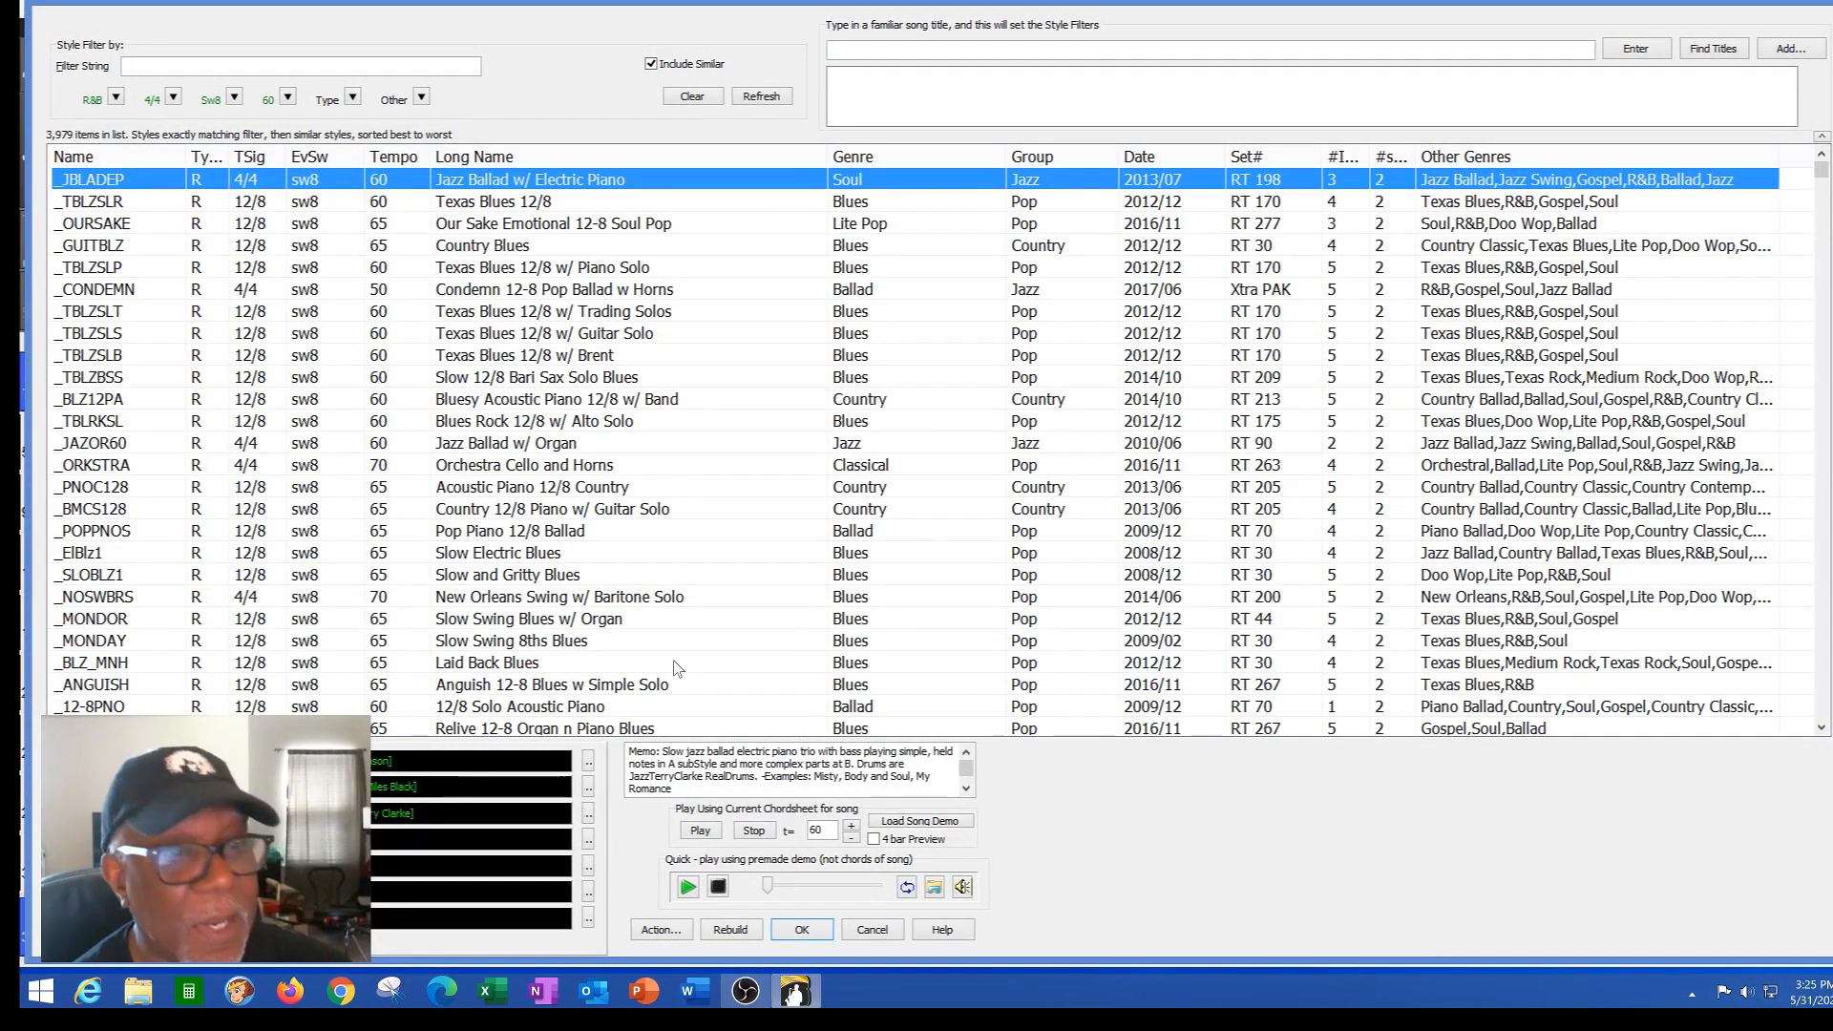
pyautogui.click(1819, 728)
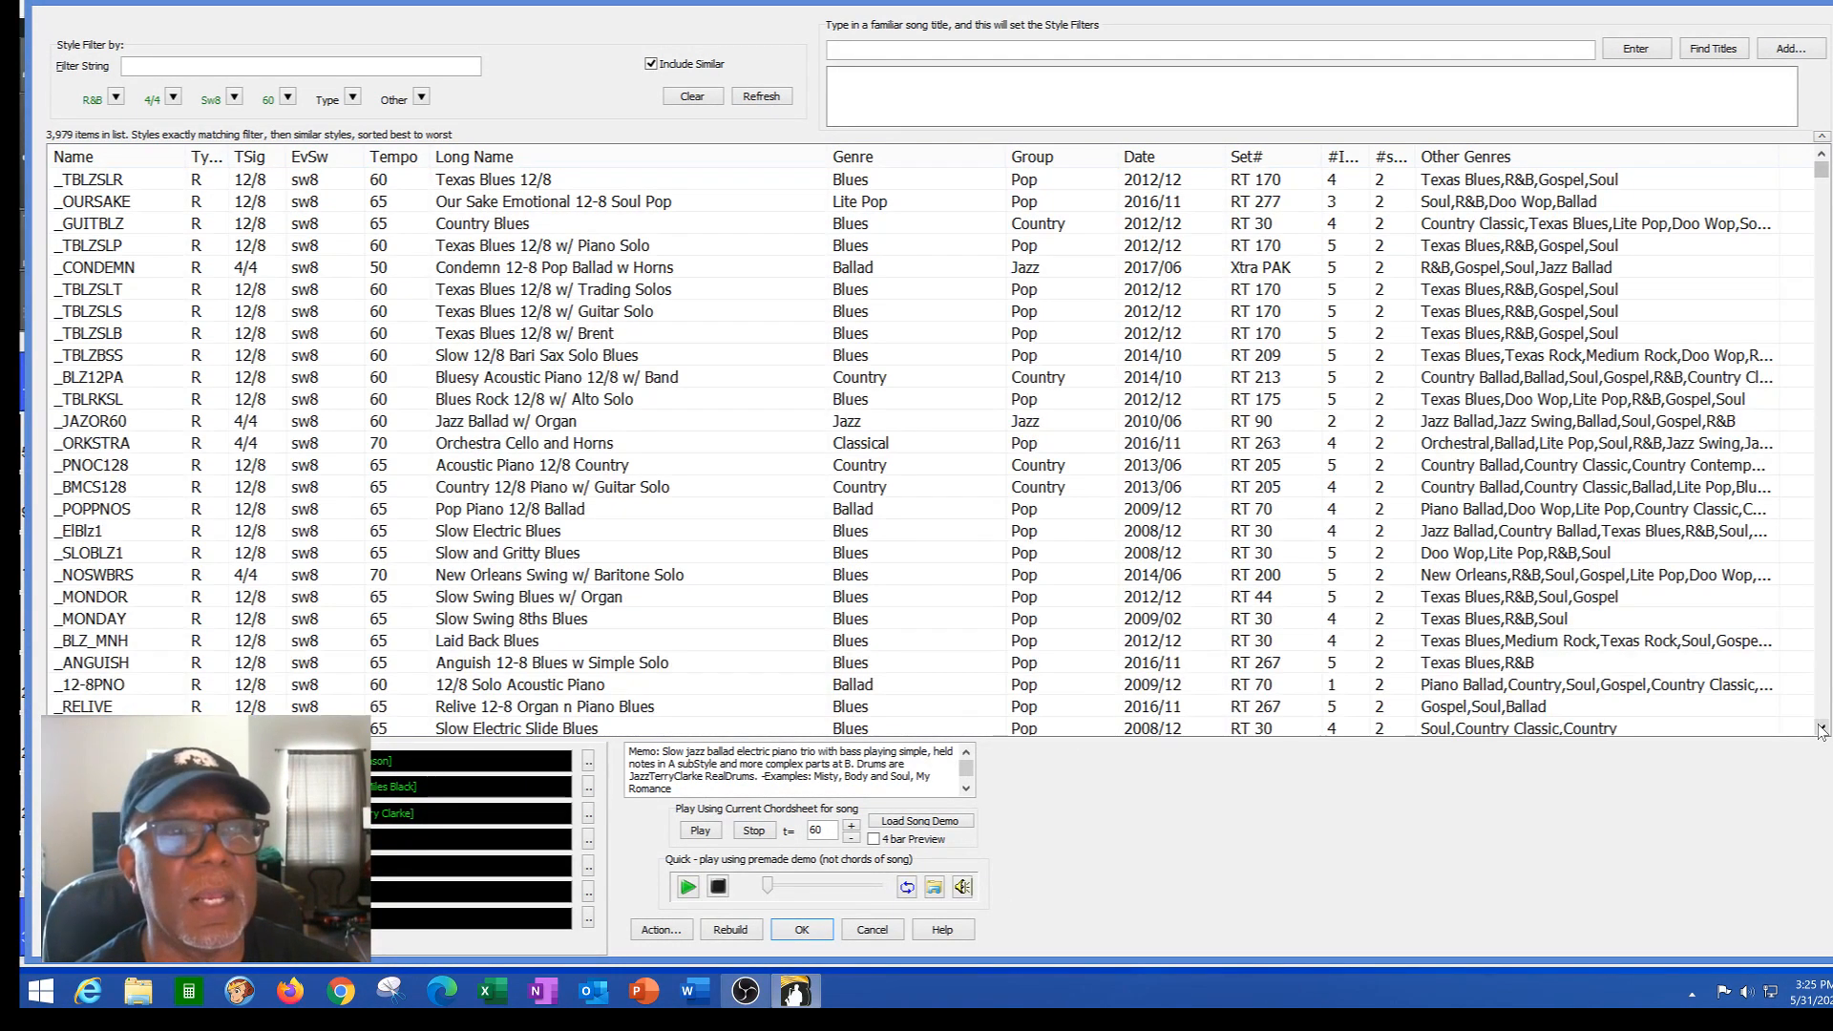
pyautogui.click(1820, 728)
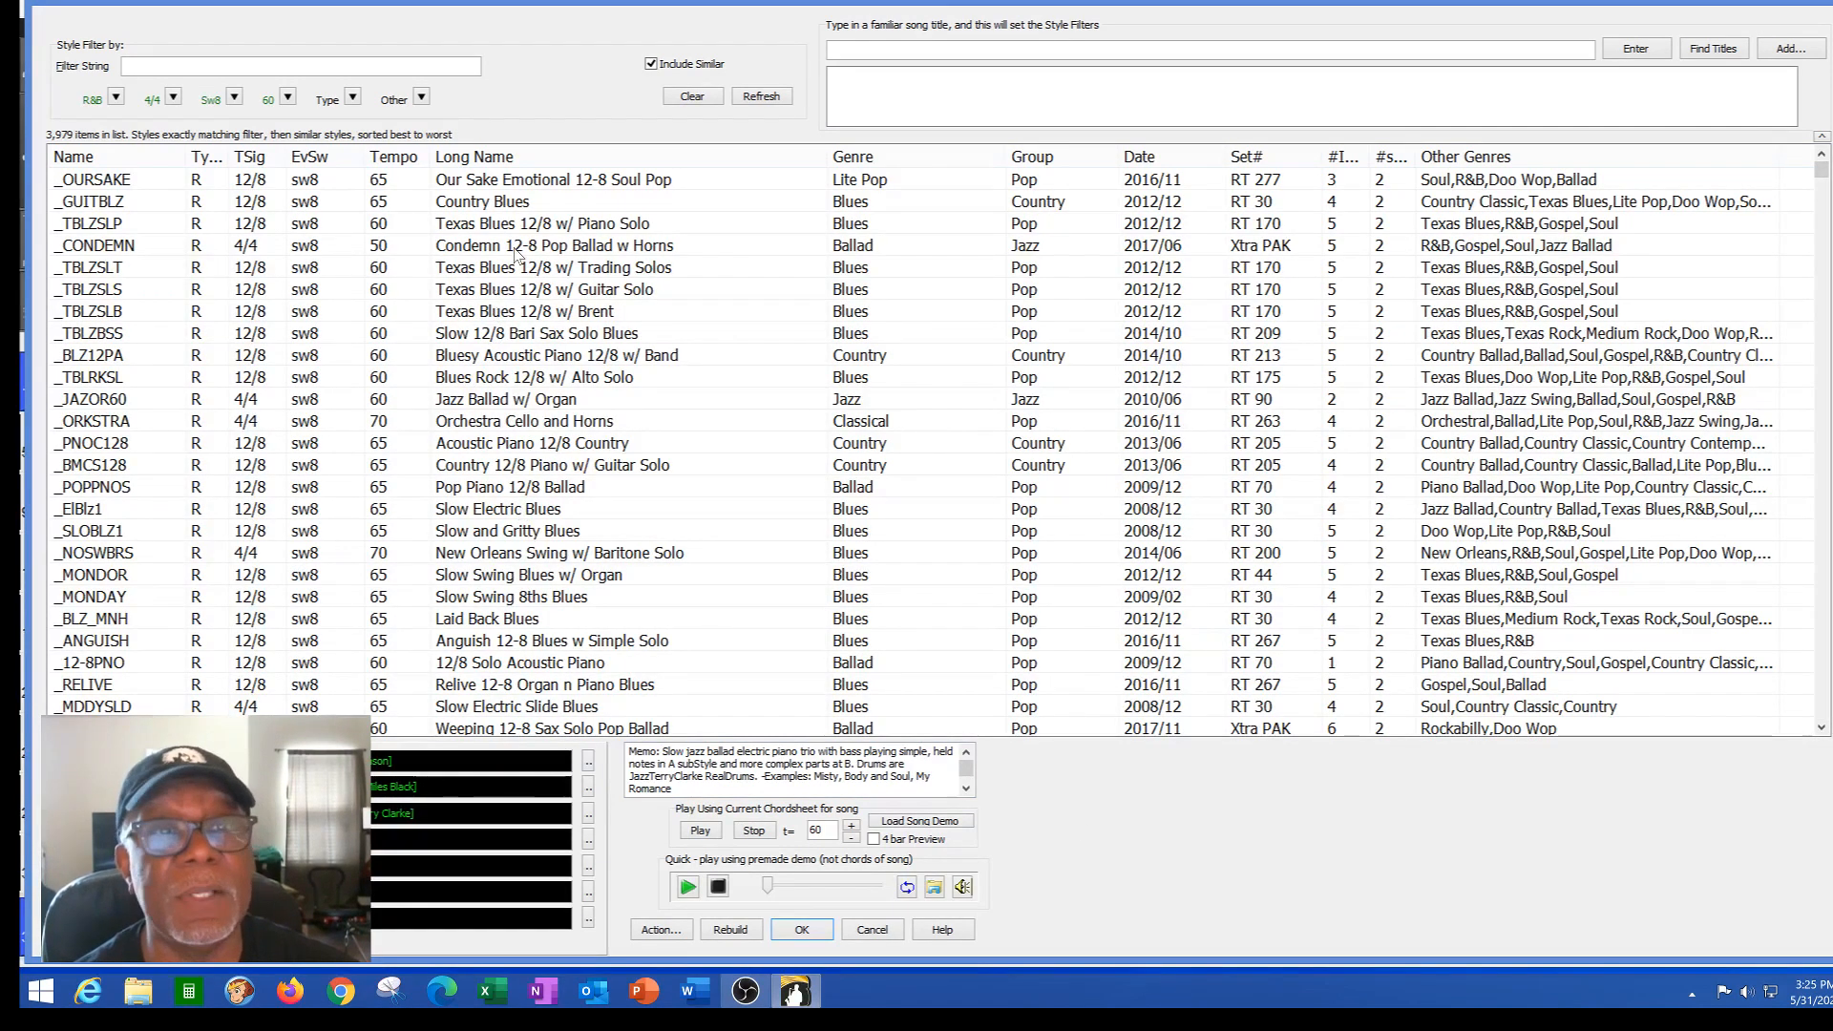
pyautogui.click(461, 731)
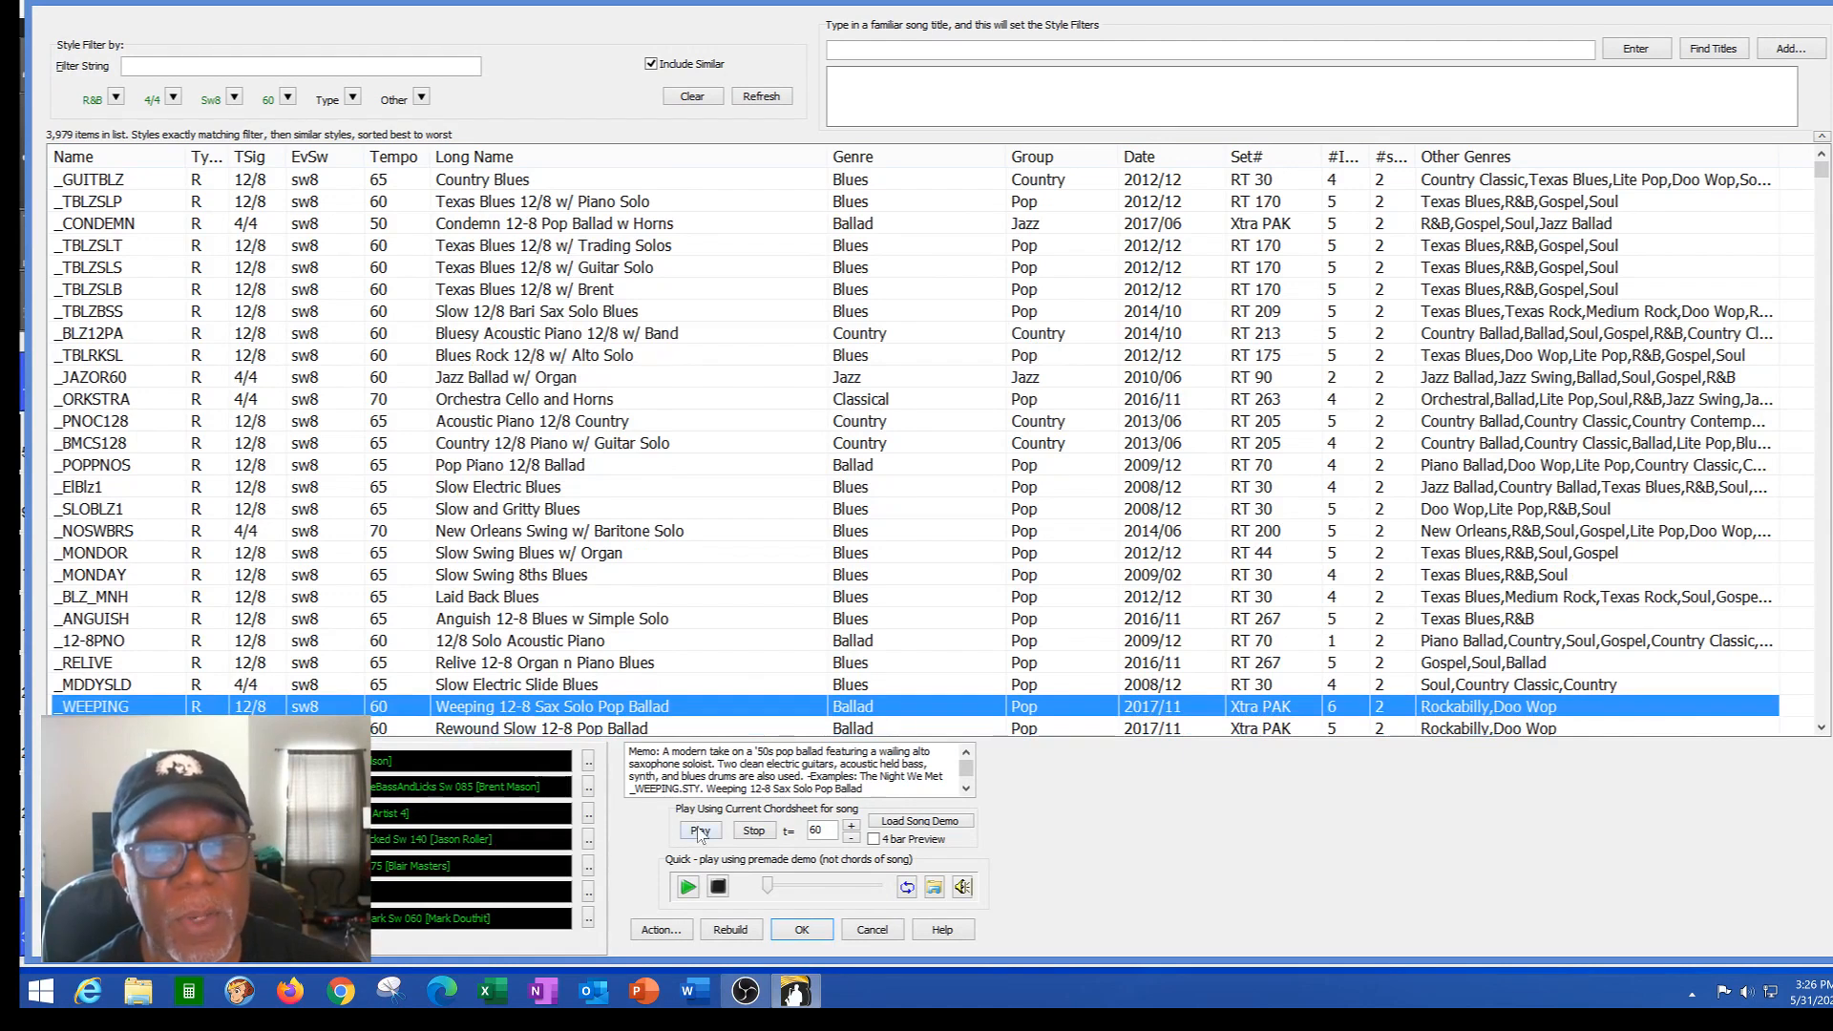
pyautogui.click(700, 829)
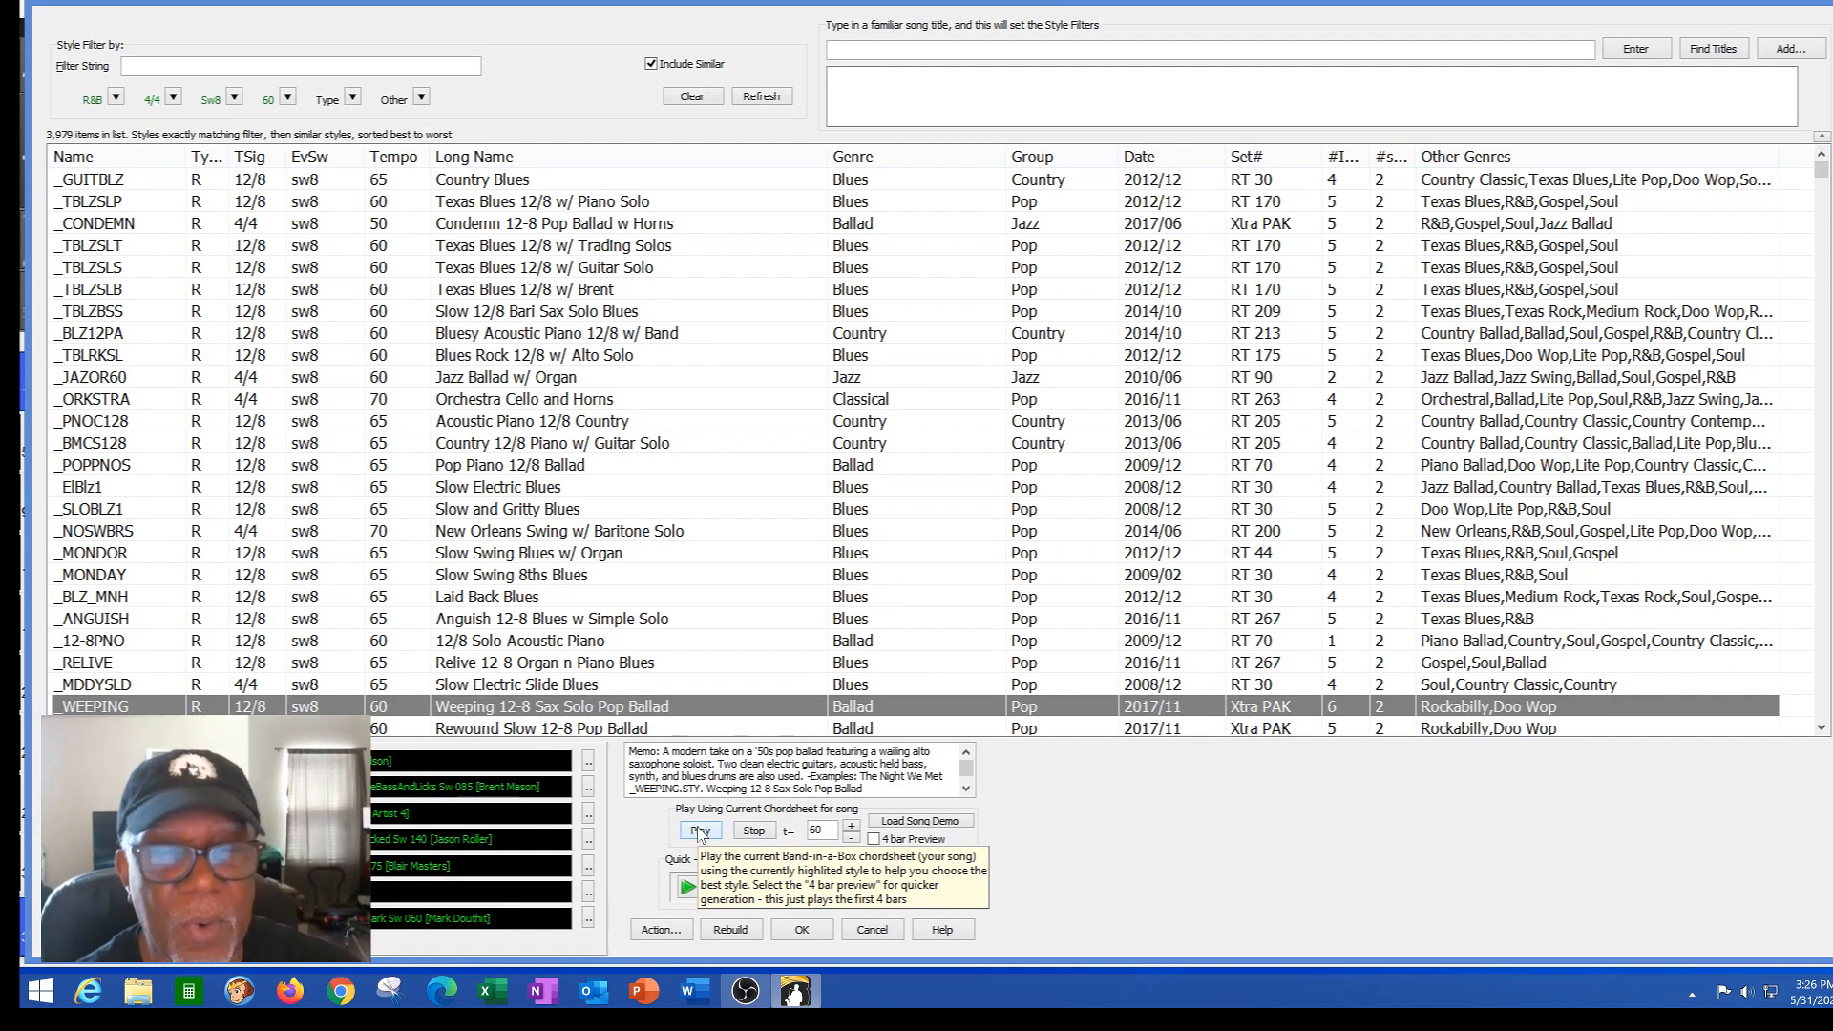
pyautogui.click(756, 830)
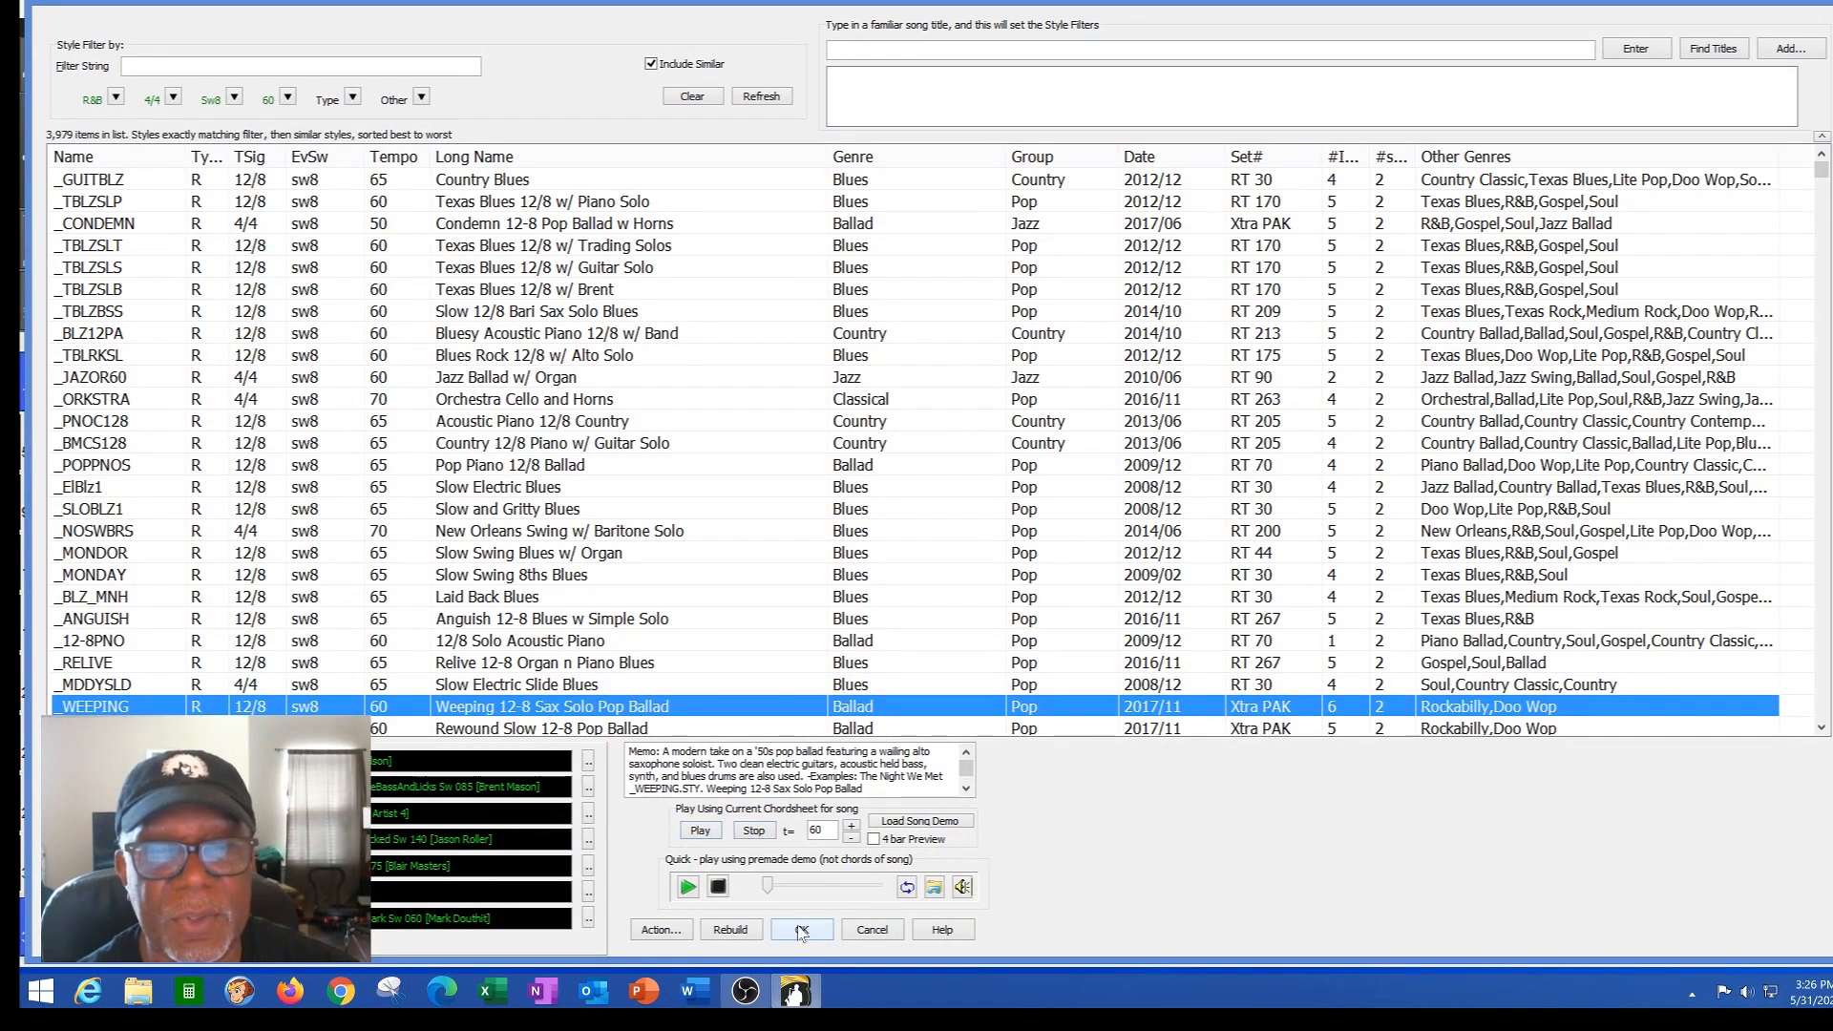
pyautogui.click(802, 928)
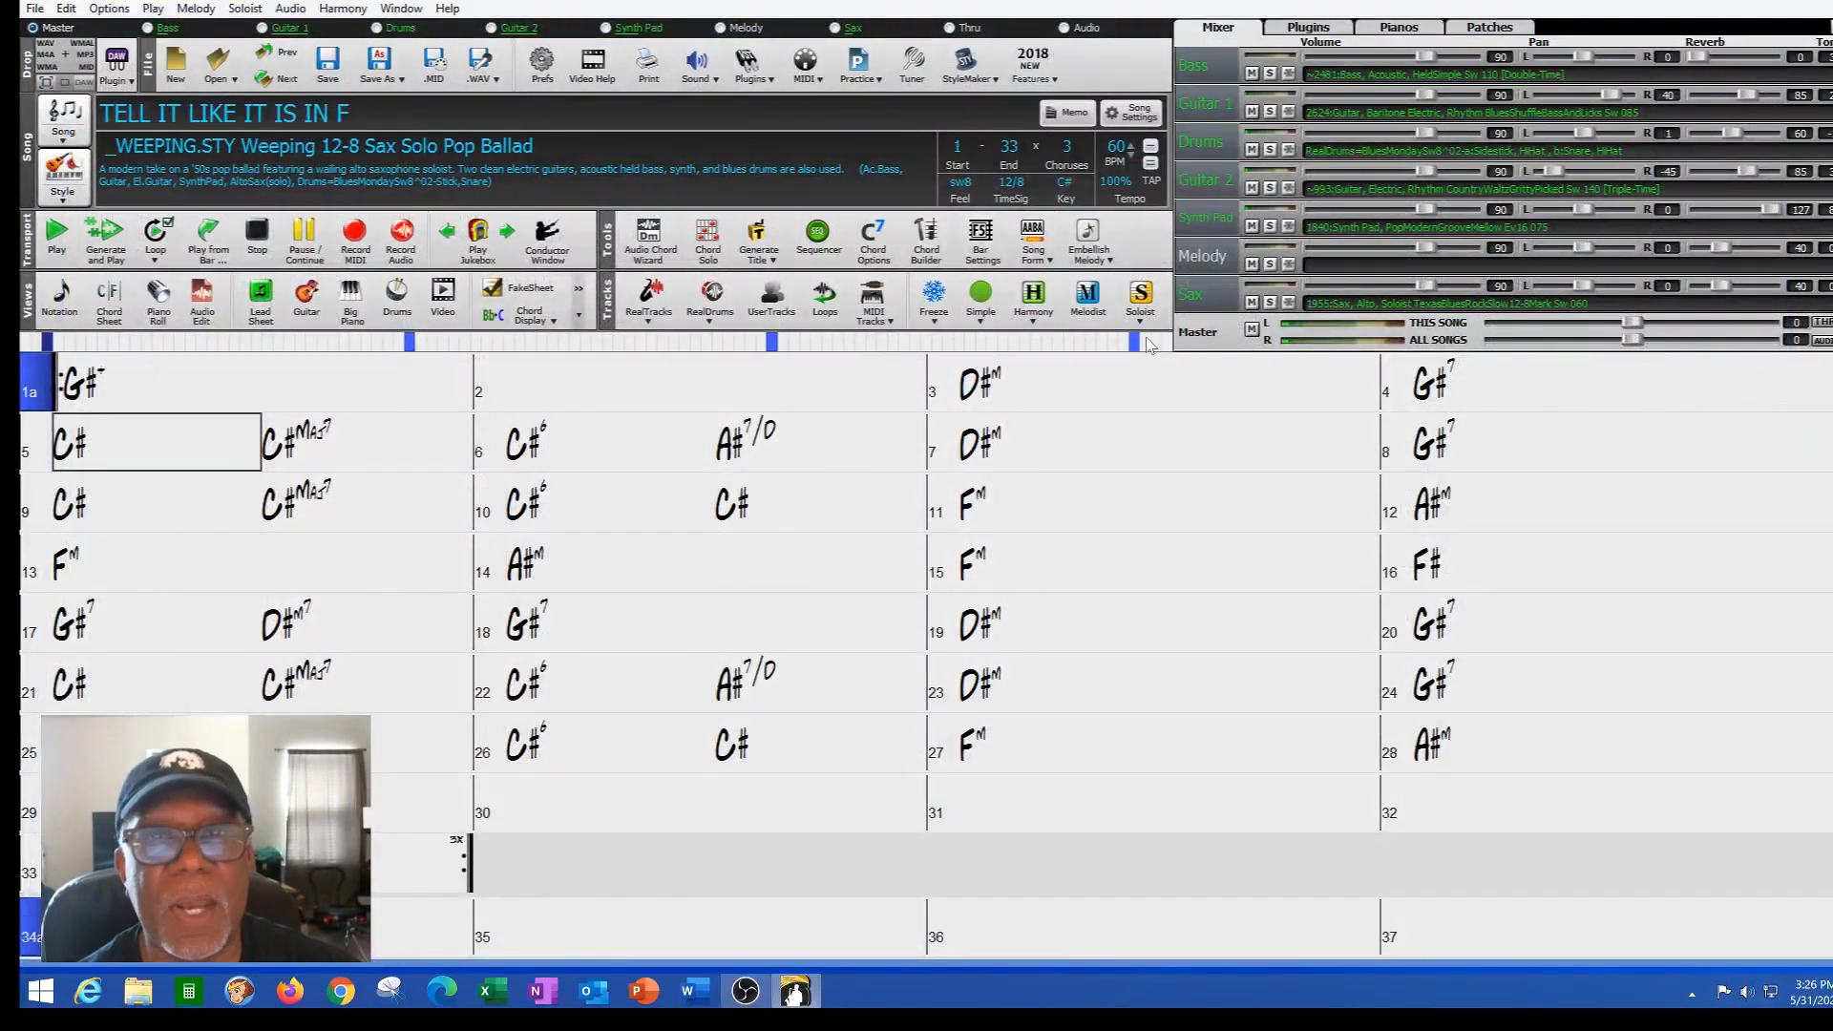
# - Set the song's tempo to 72 BPM
pyautogui.click(1119, 149)
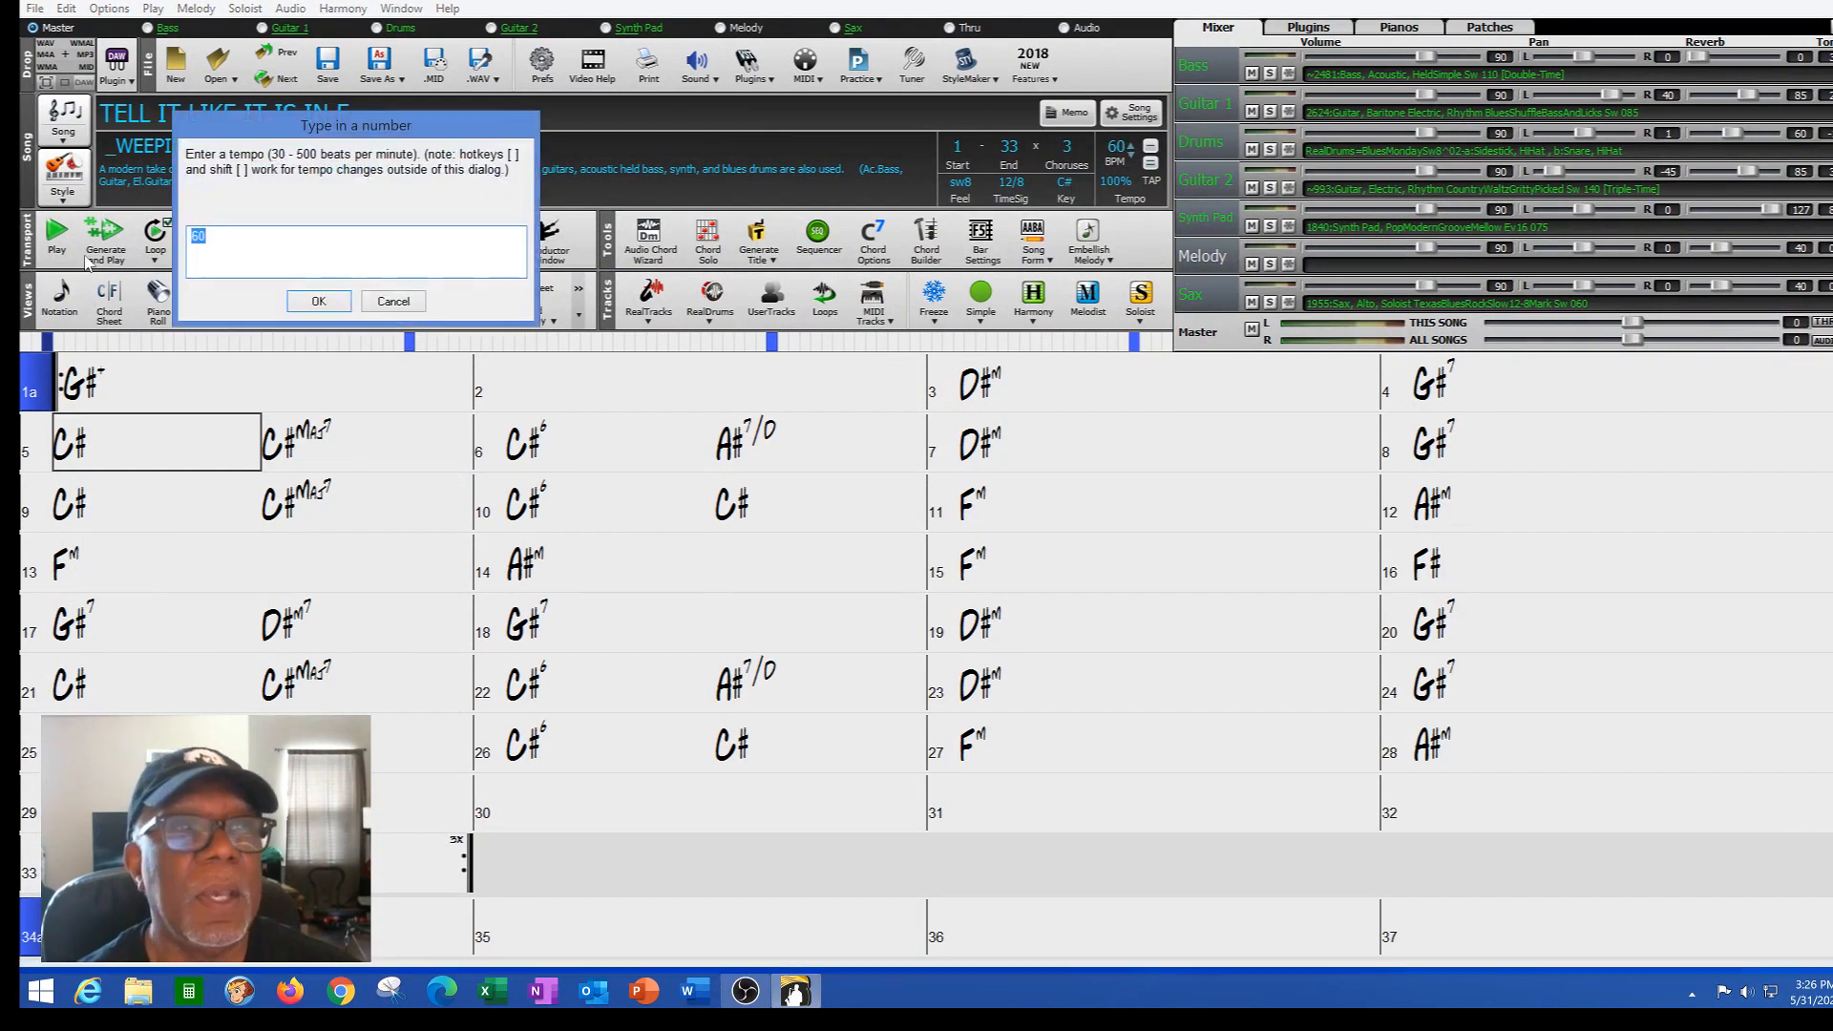
pyautogui.press('End')
pyautogui.write('72')
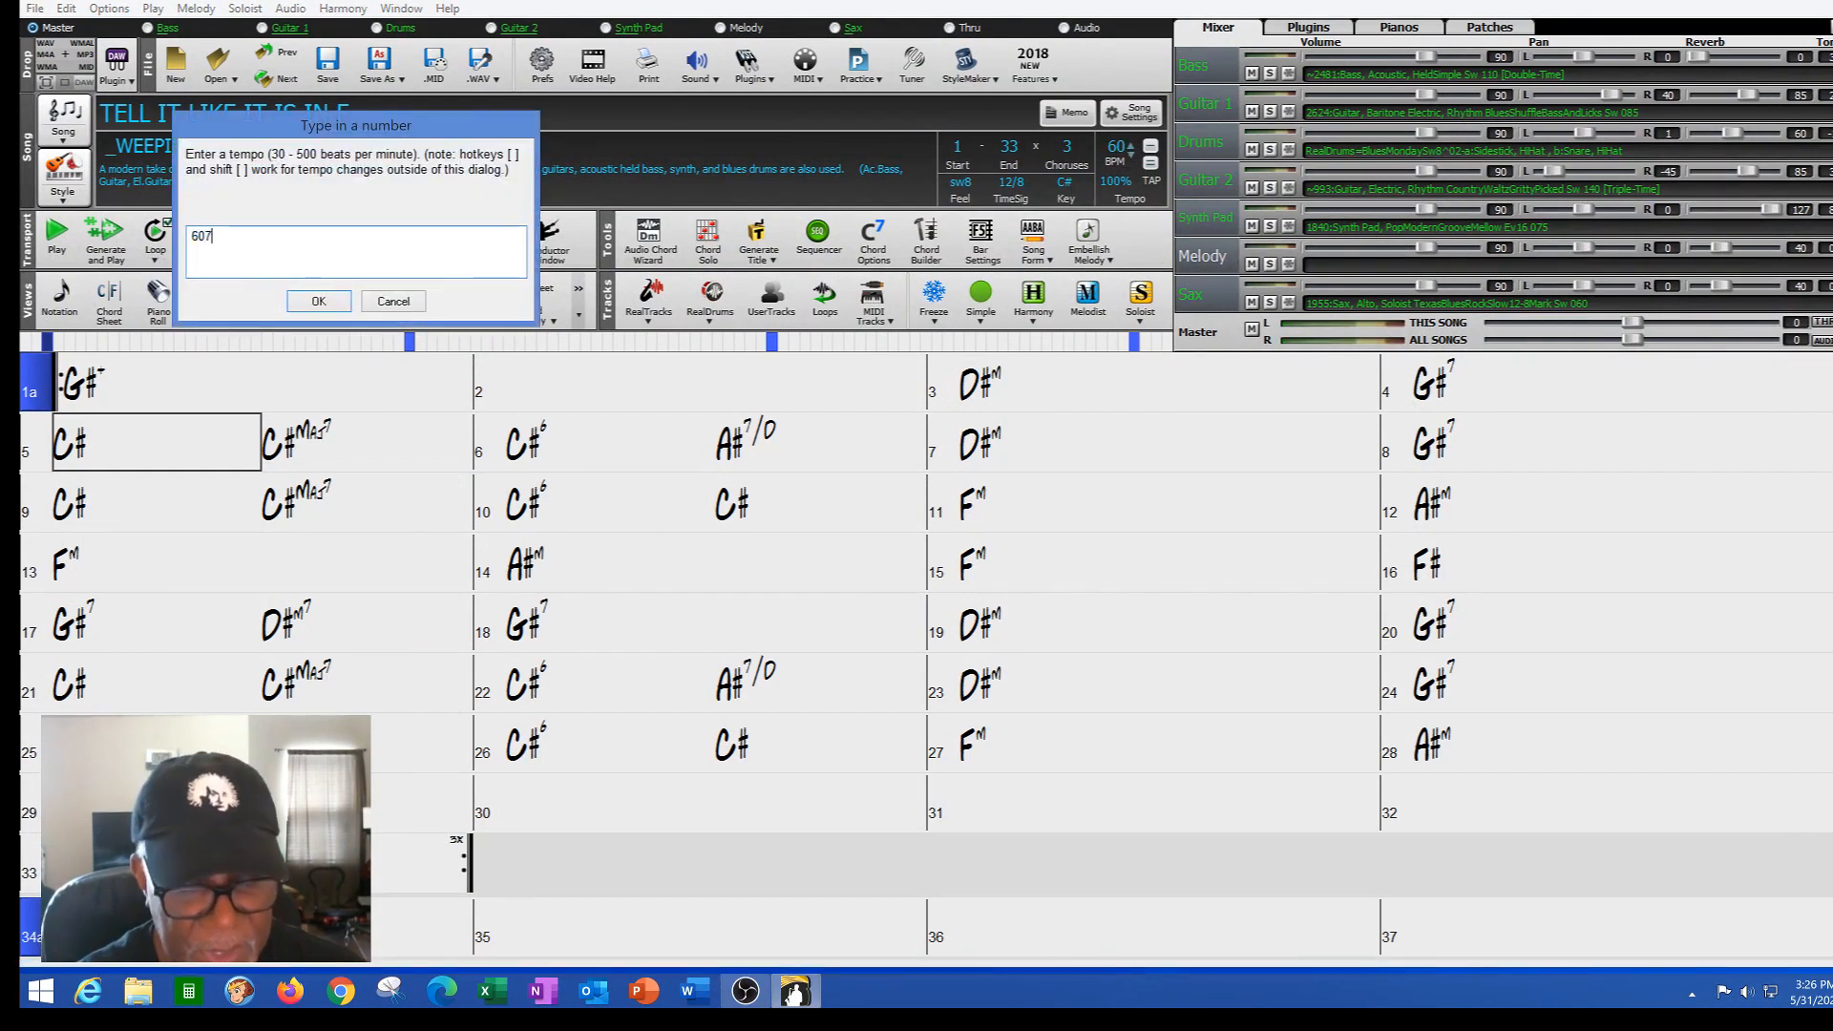
pyautogui.press('Return')
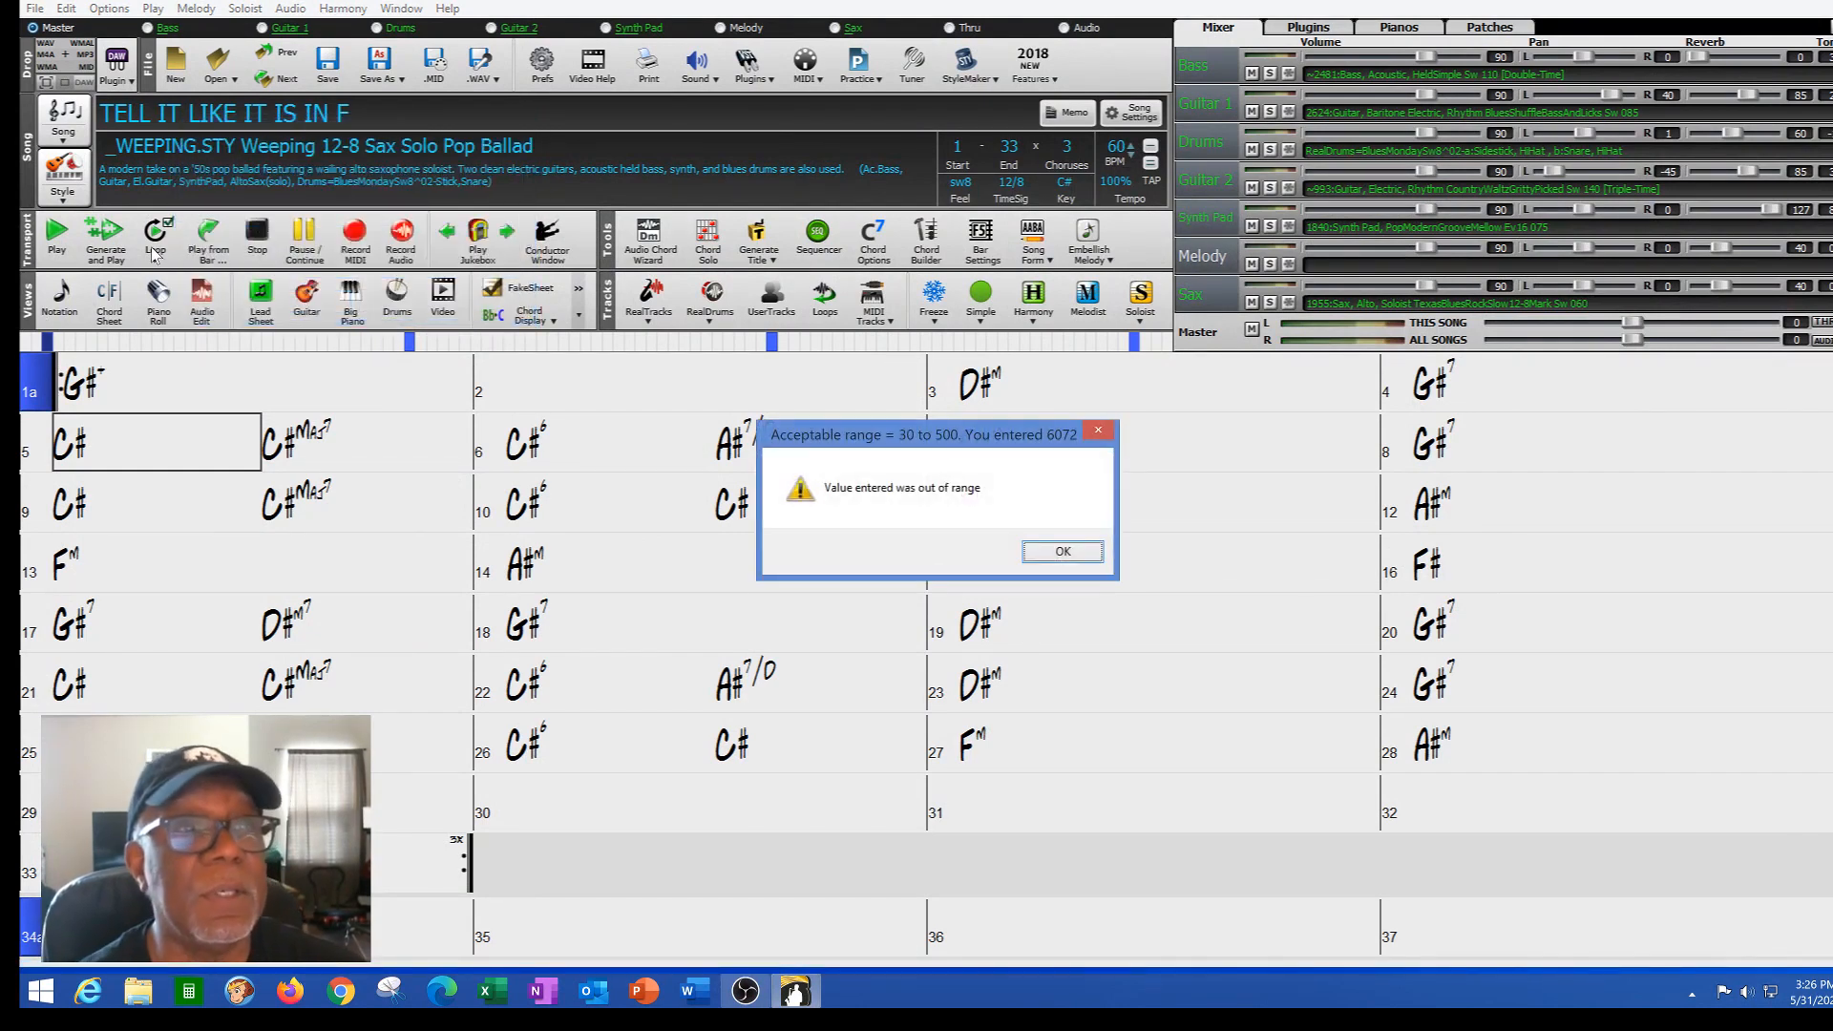
pyautogui.click(1061, 551)
pyautogui.press('BackSpace')
pyautogui.write('72')
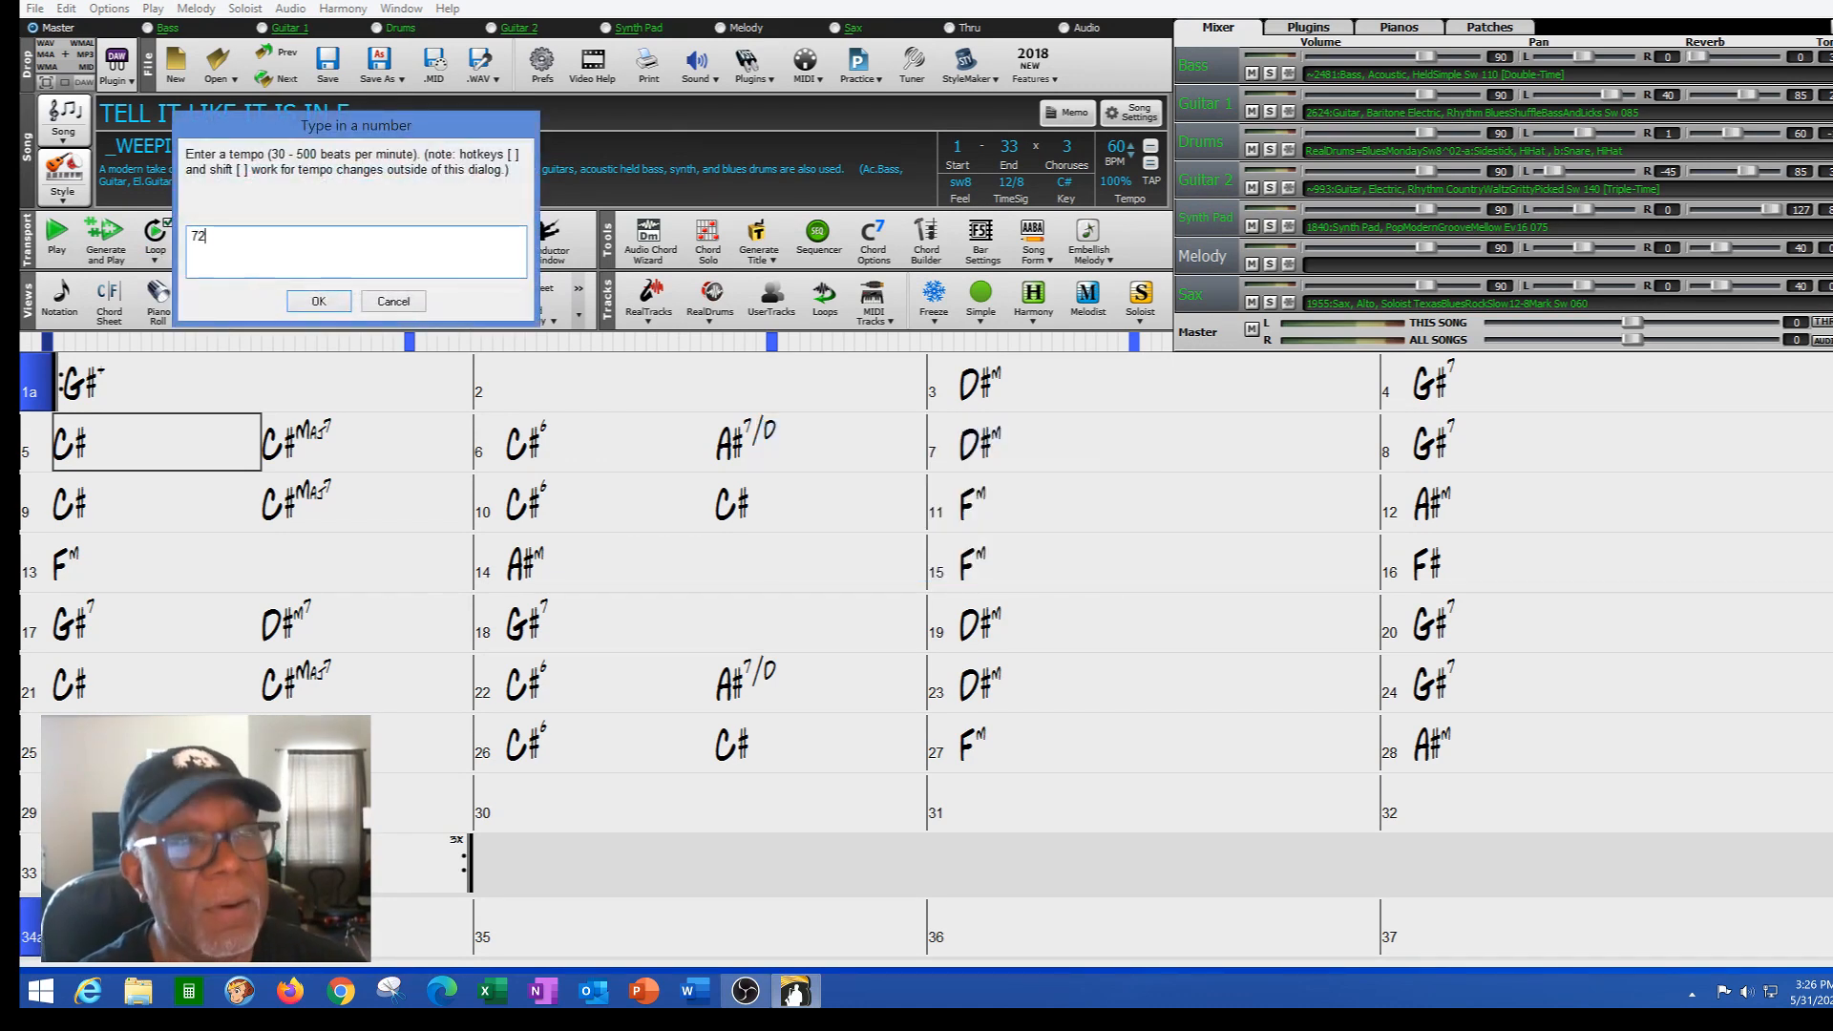
pyautogui.press('Return')
# - Generate and play the song from bar 1, mute the Sax track, and stop playback
pyautogui.click(109, 251)
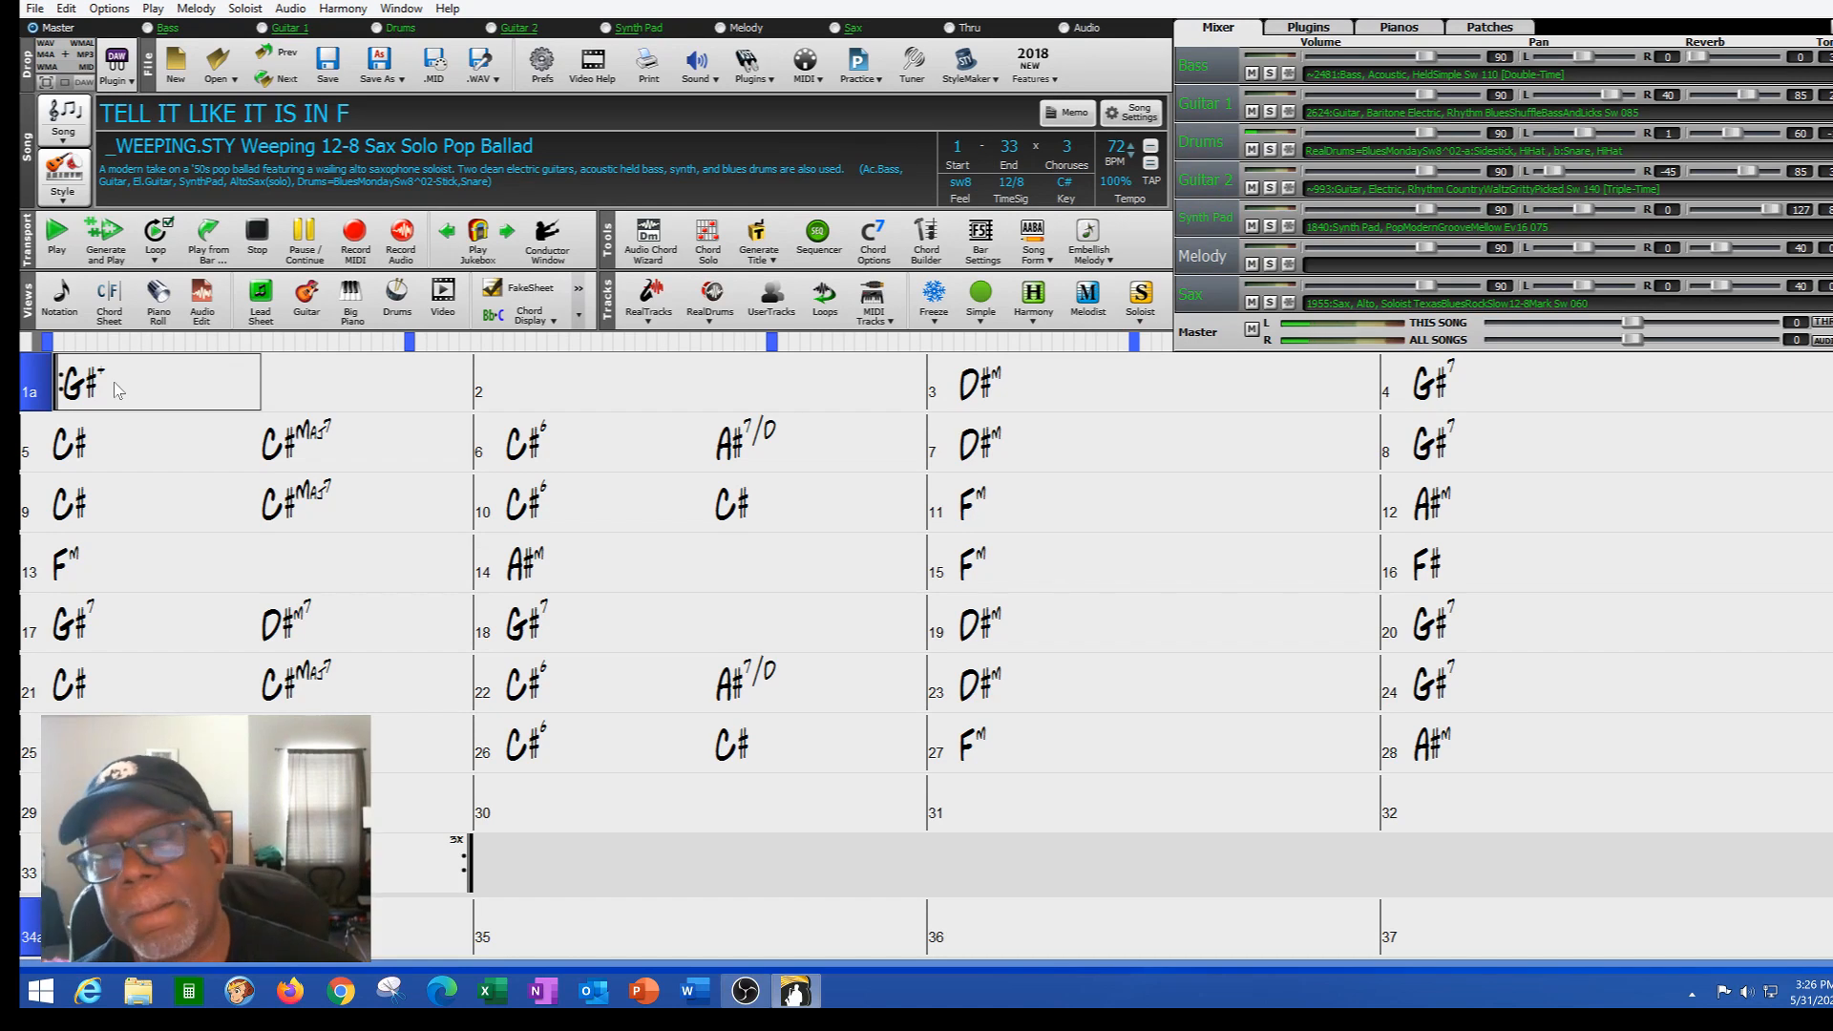
pyautogui.click(113, 379)
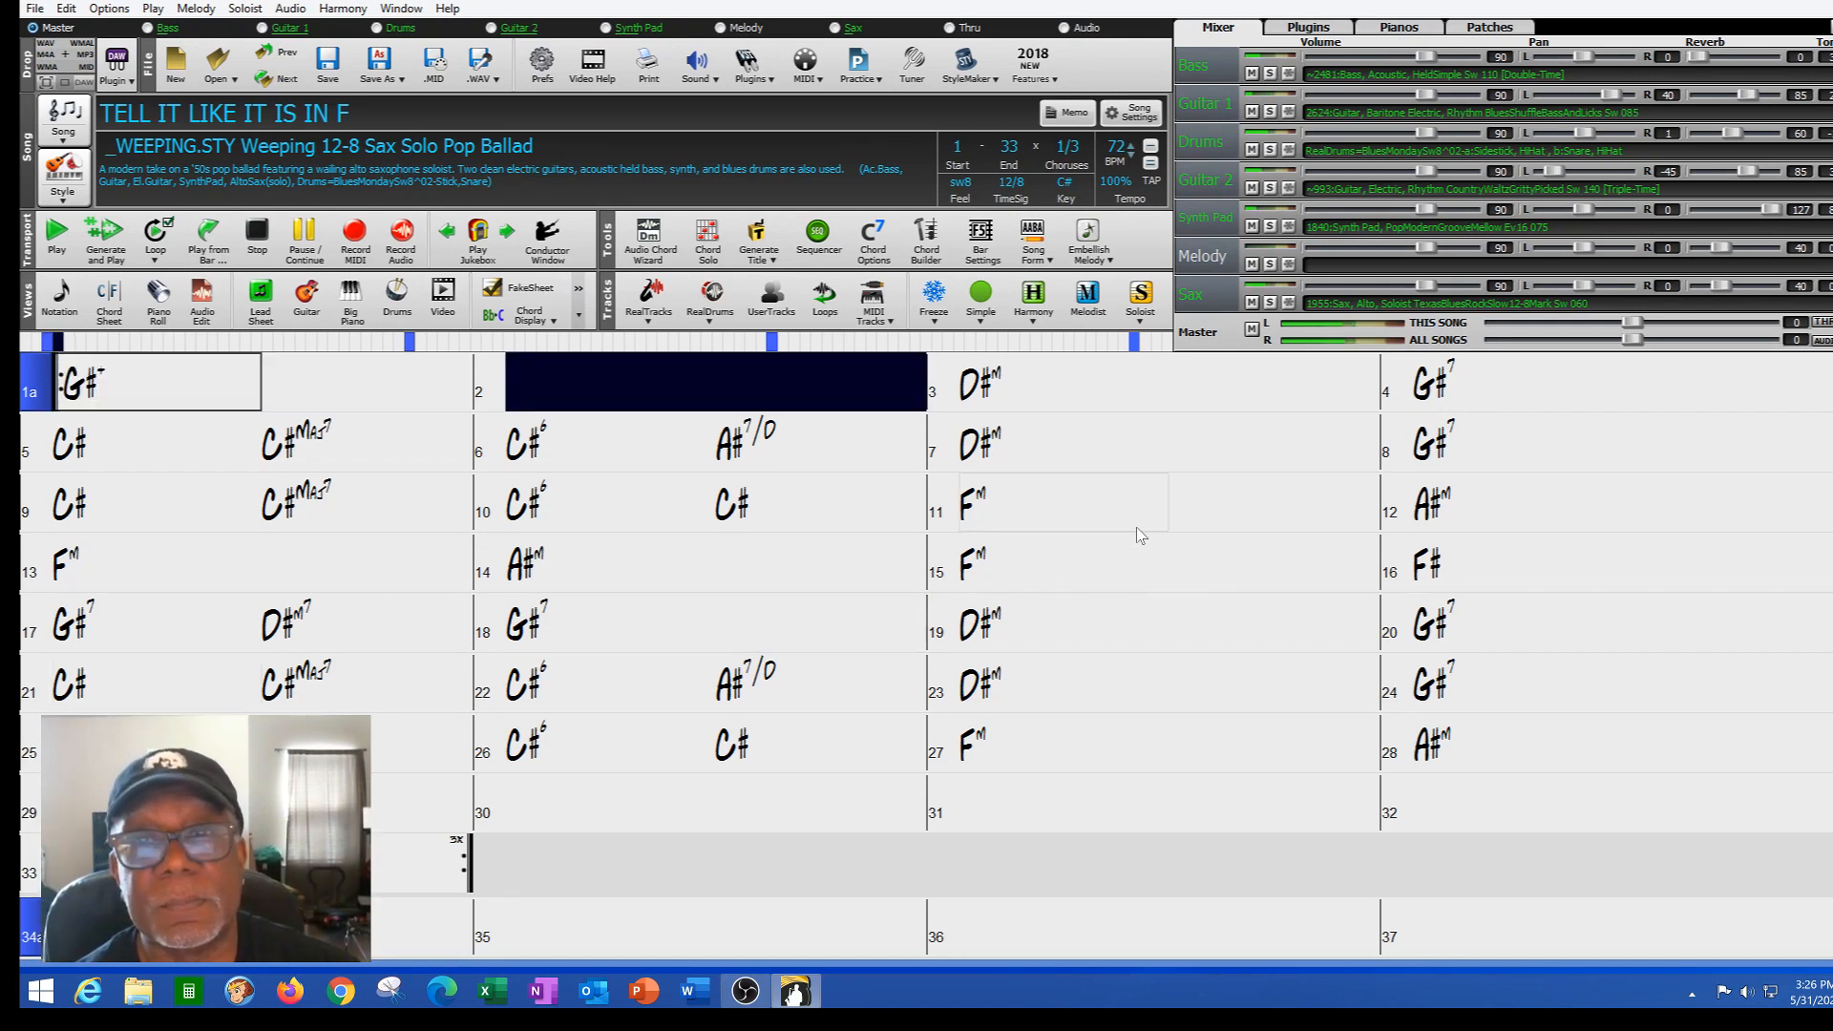
pyautogui.click(1251, 302)
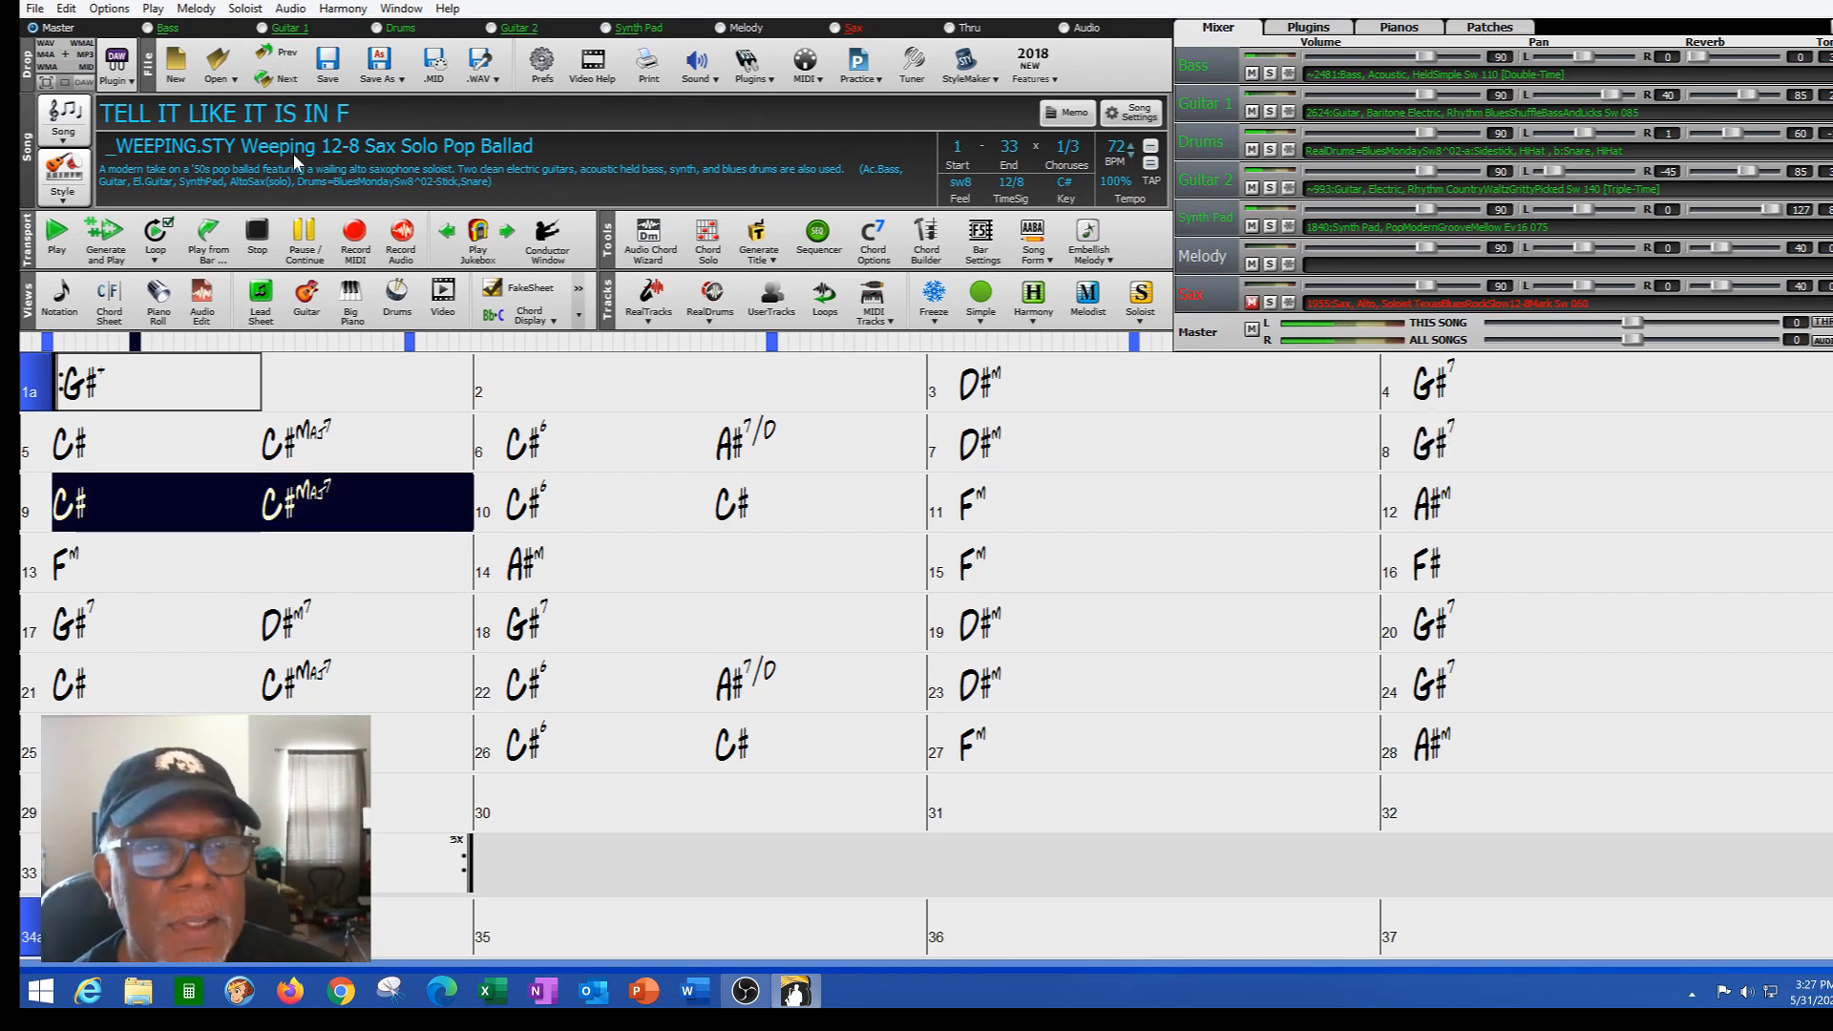
pyautogui.click(258, 241)
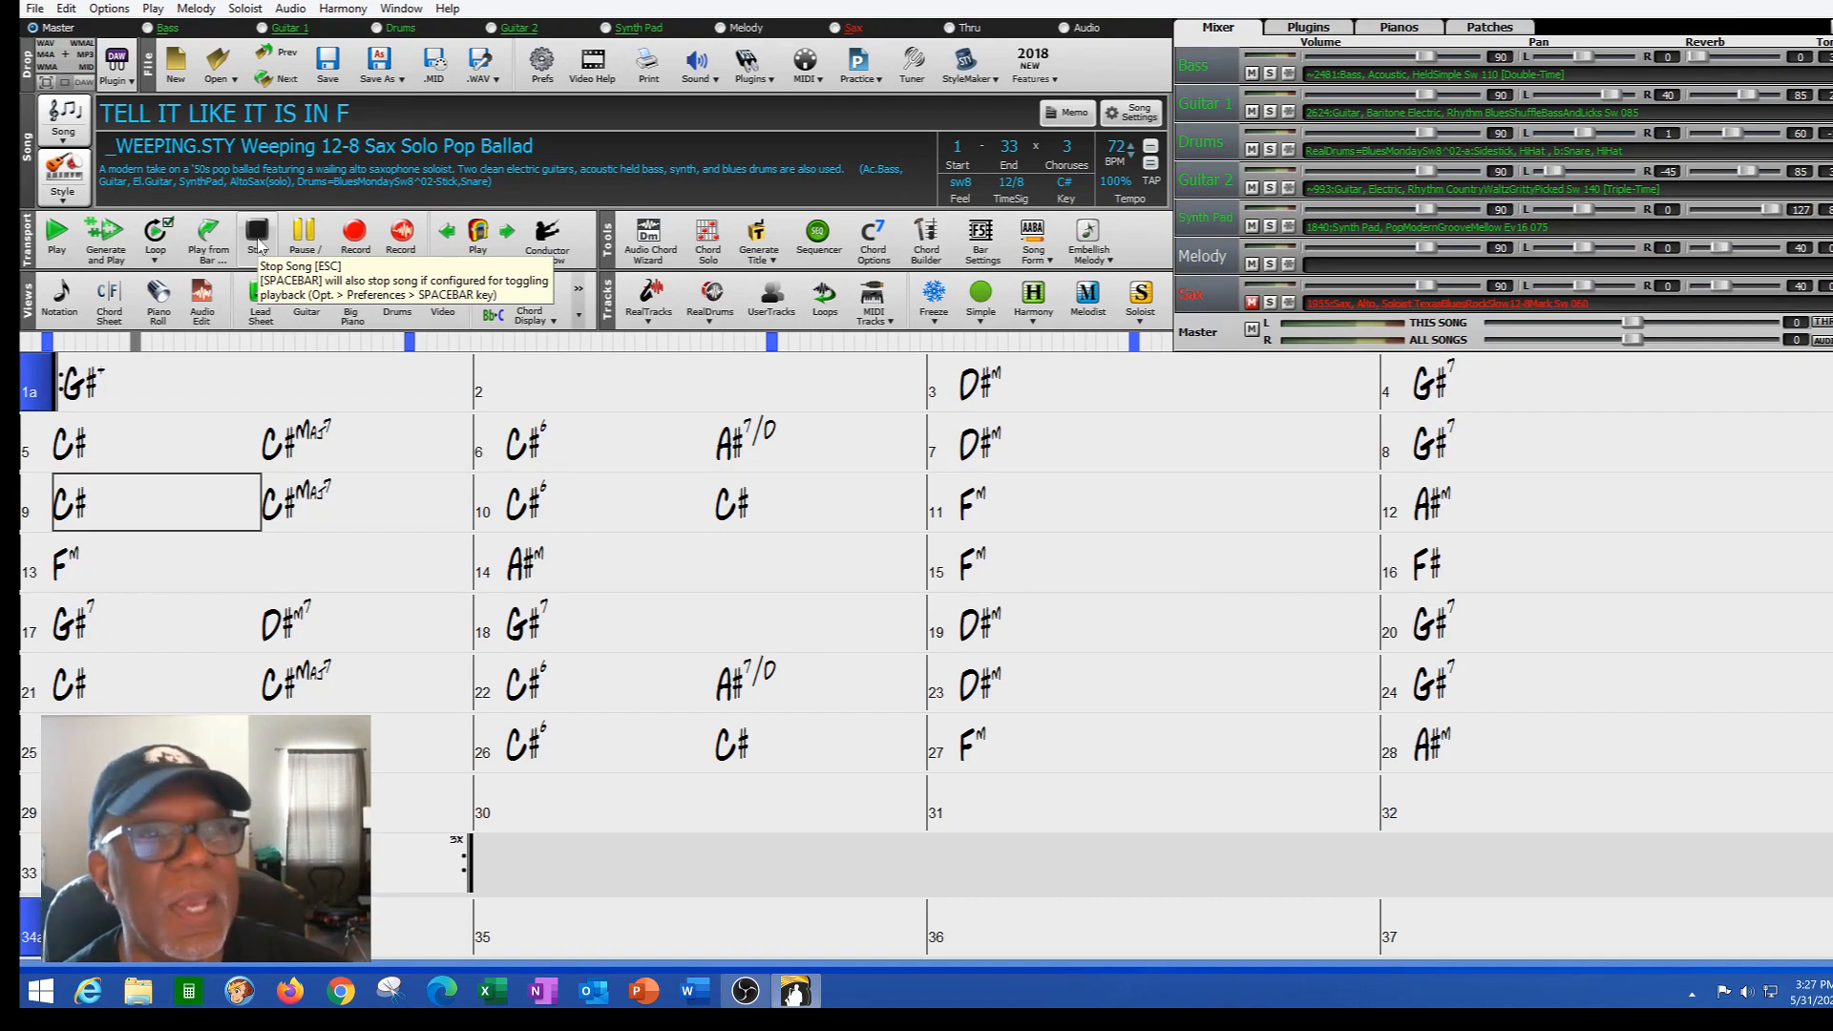
# - Apply the _TBLZSLP Texas Blues 12/8 w/ Piano Solo style, and generate and play the song with the Piano track muted partway through
pyautogui.click(64, 200)
pyautogui.click(77, 221)
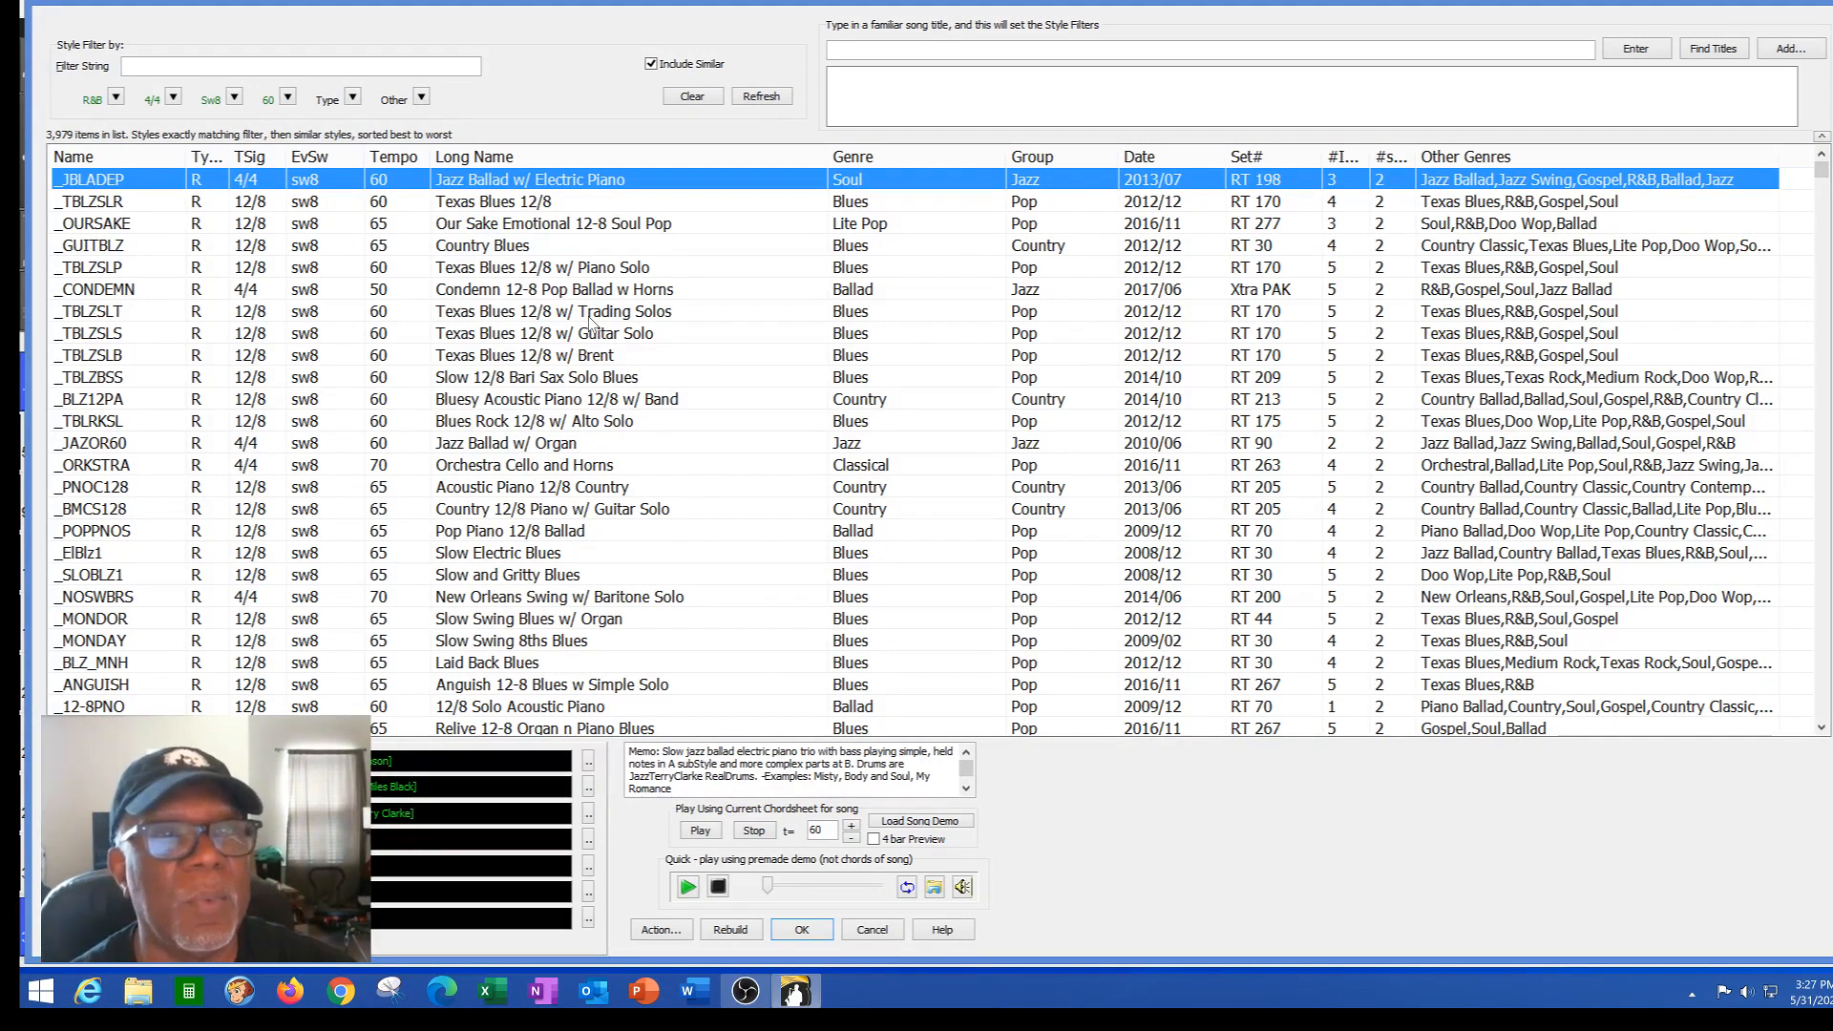
pyautogui.click(570, 271)
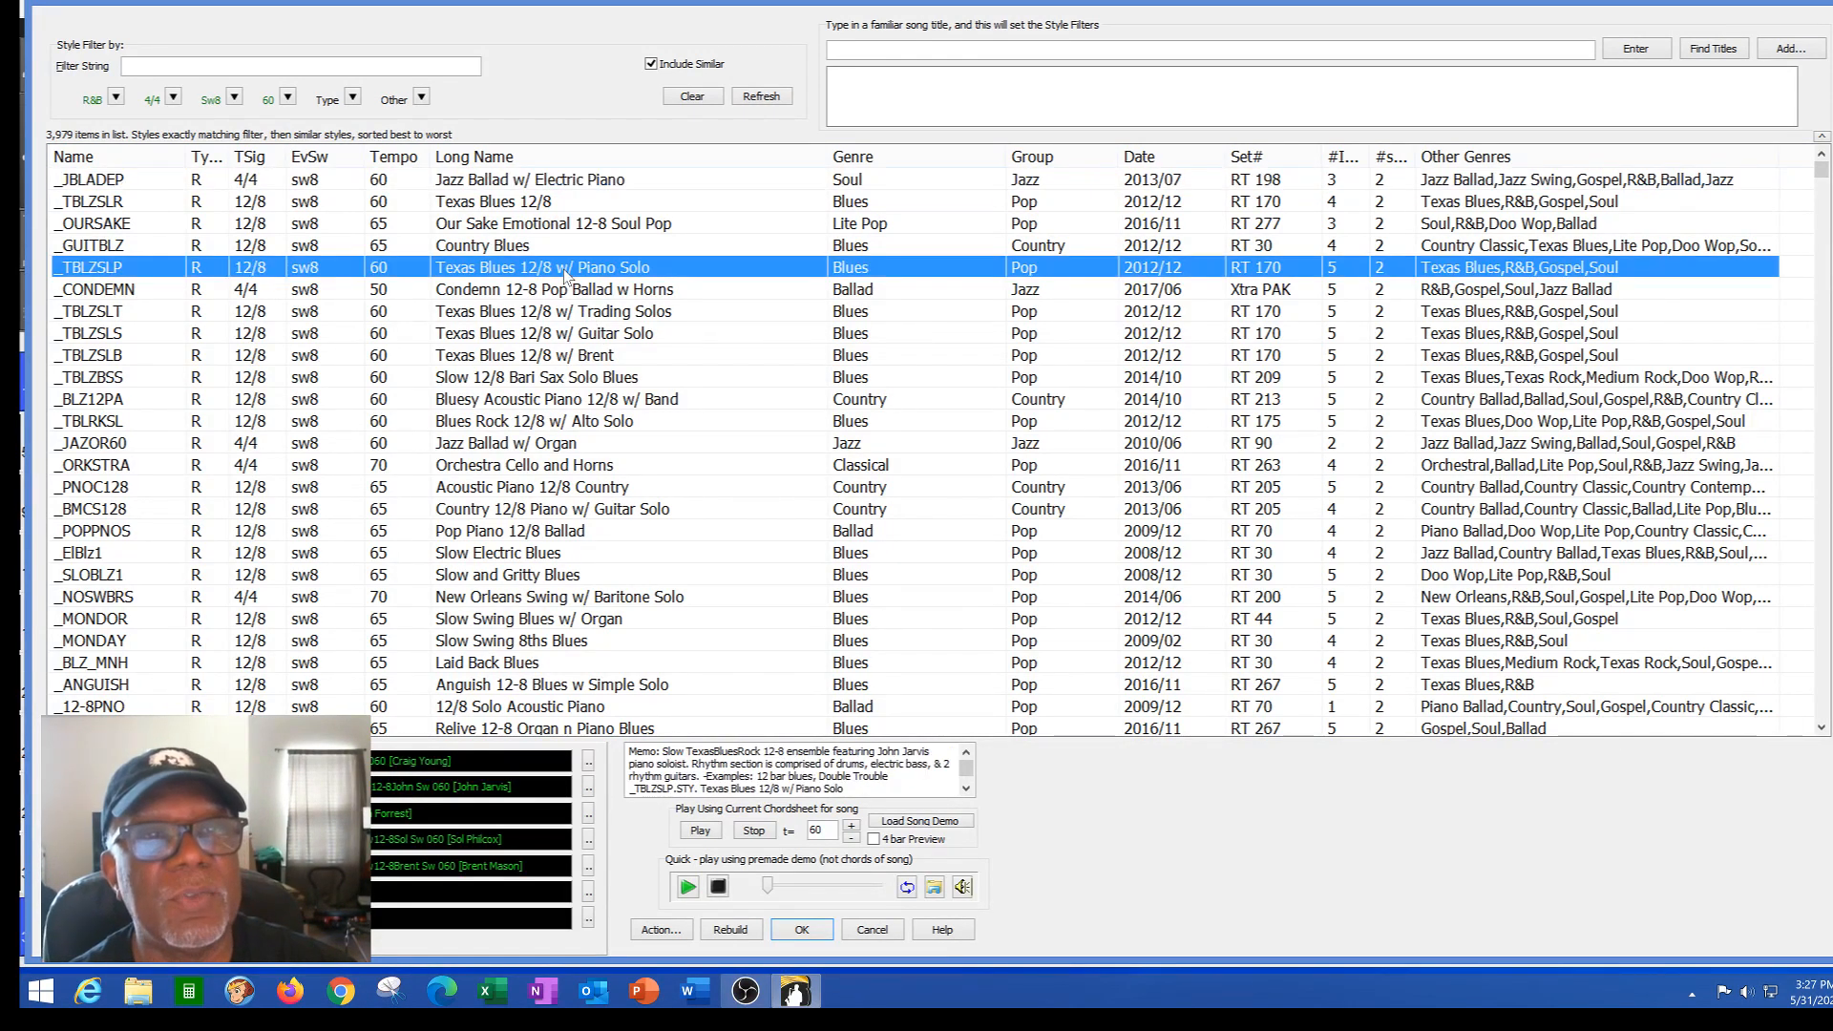
pyautogui.click(819, 931)
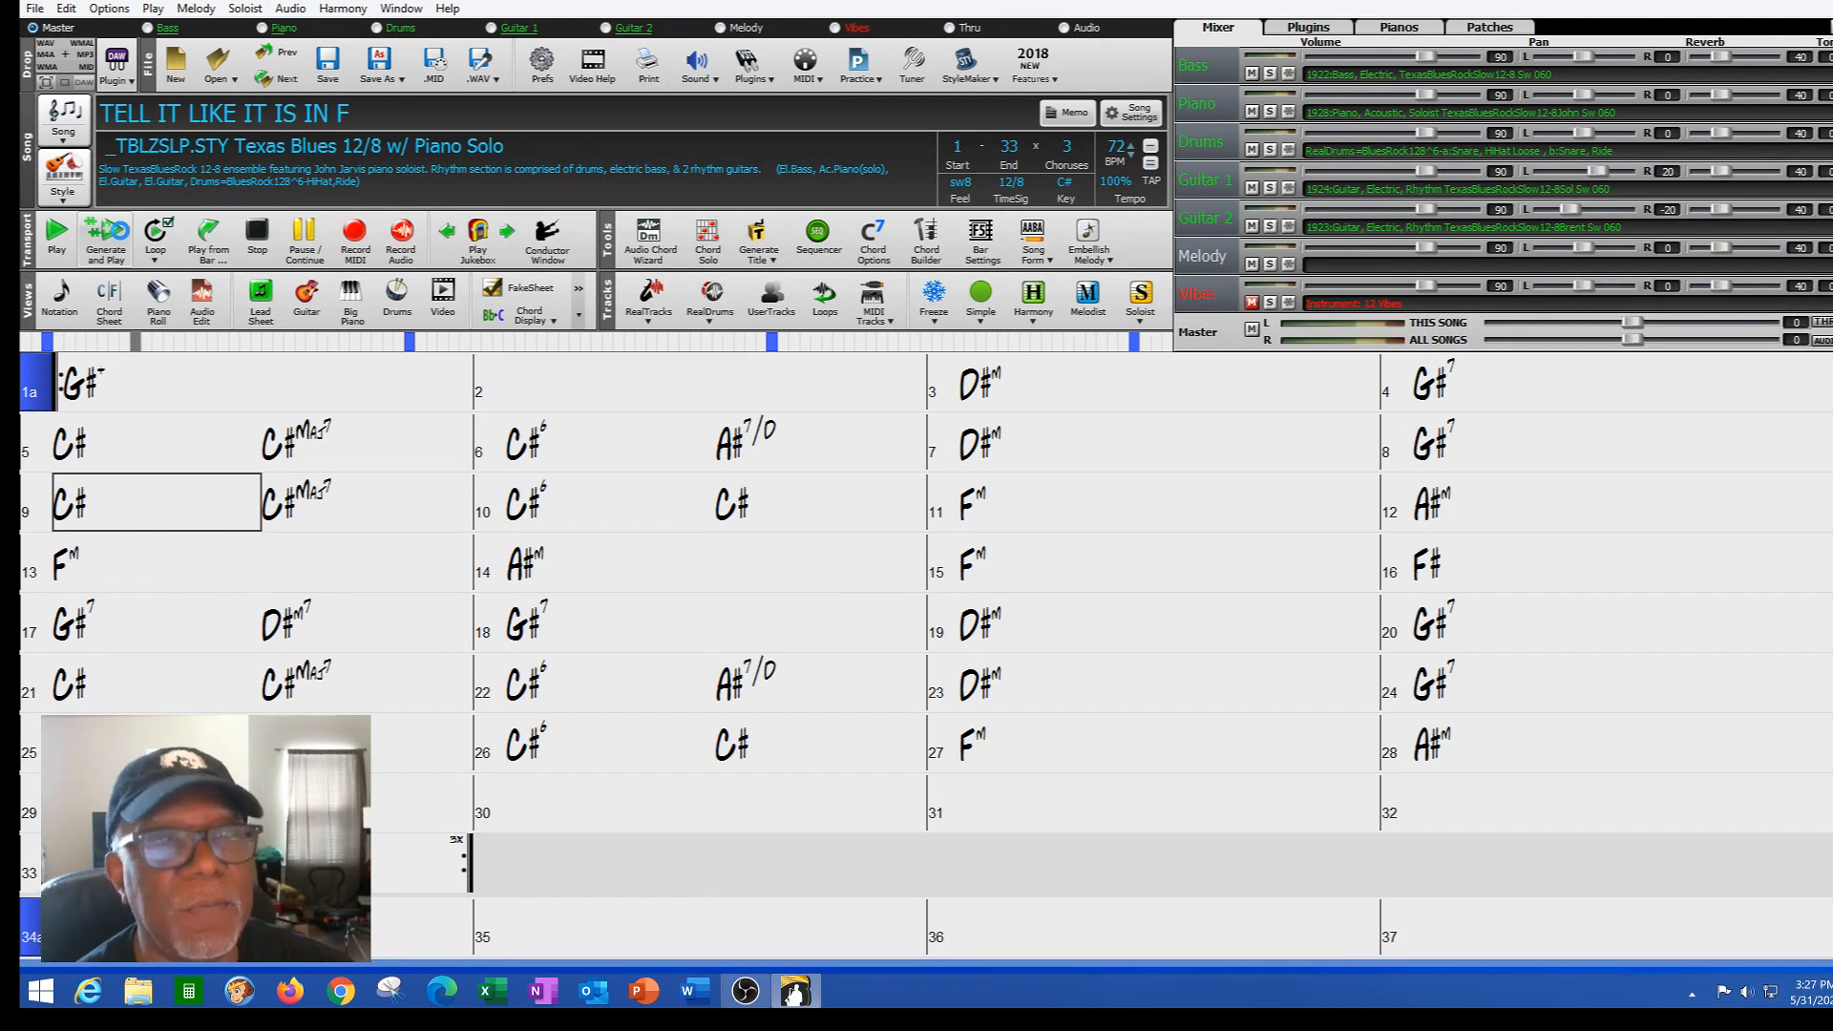
pyautogui.click(112, 232)
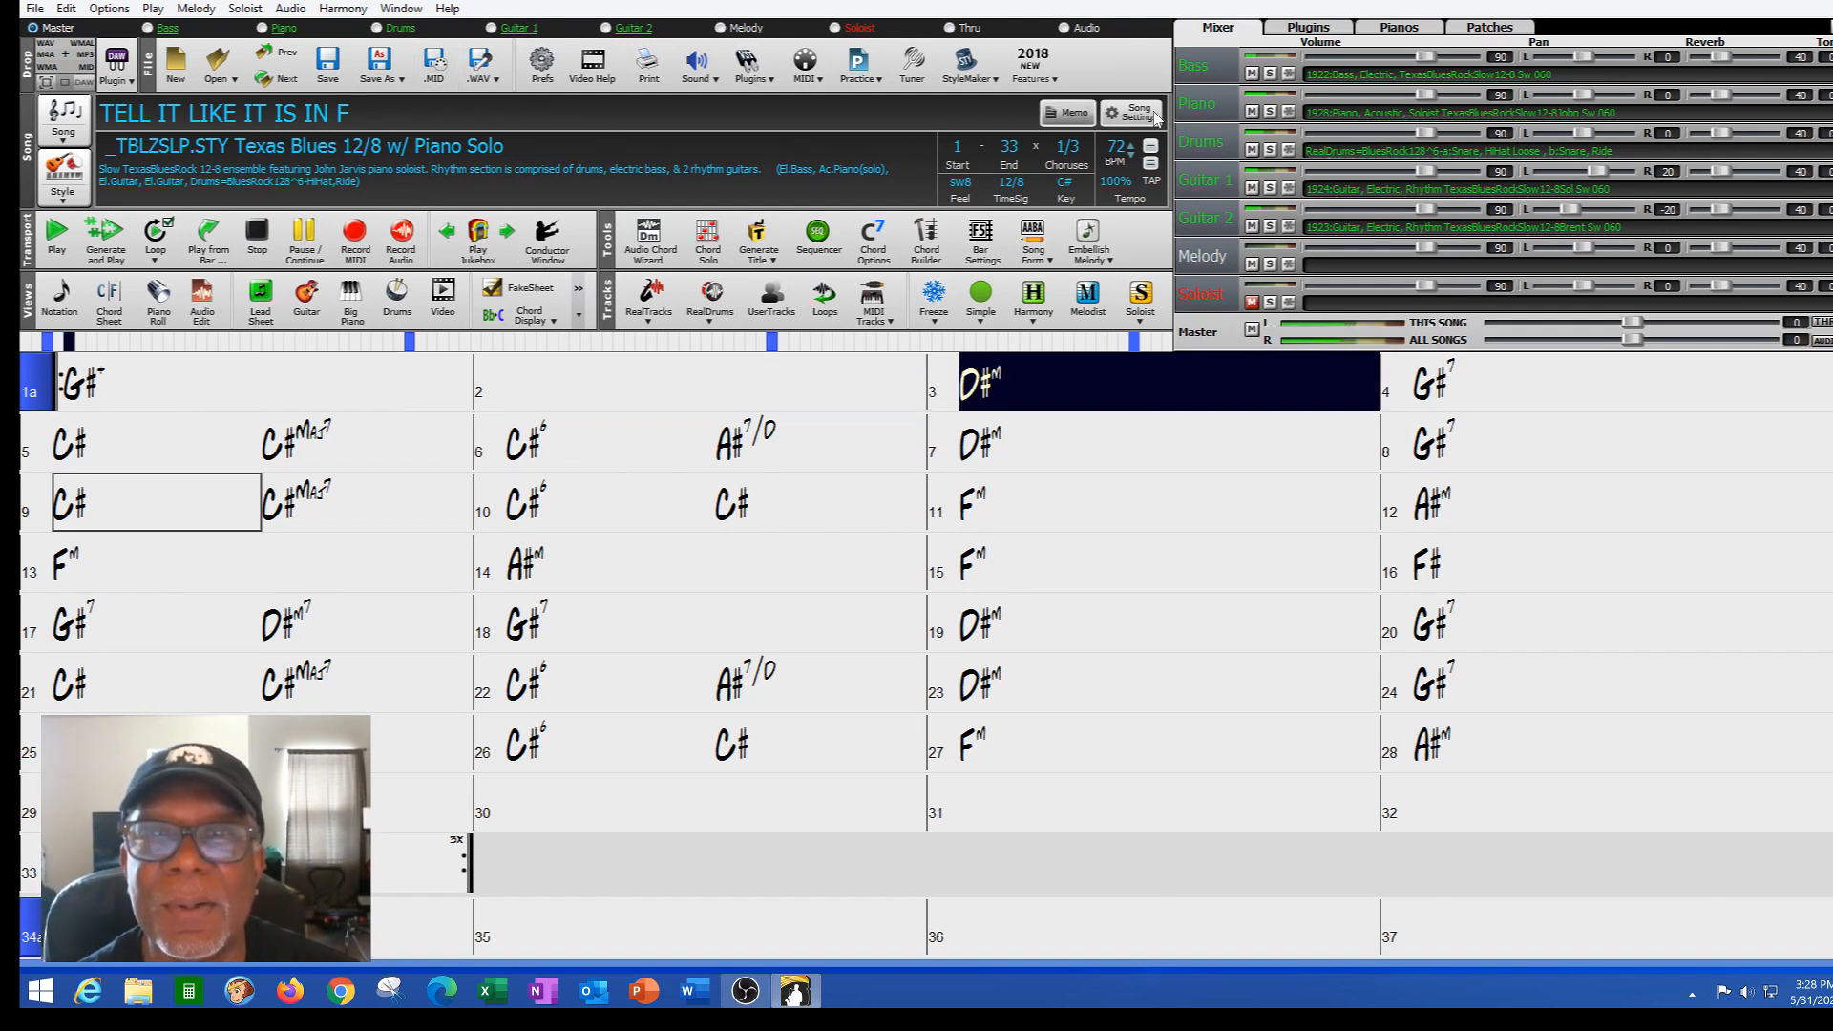
pyautogui.click(1251, 112)
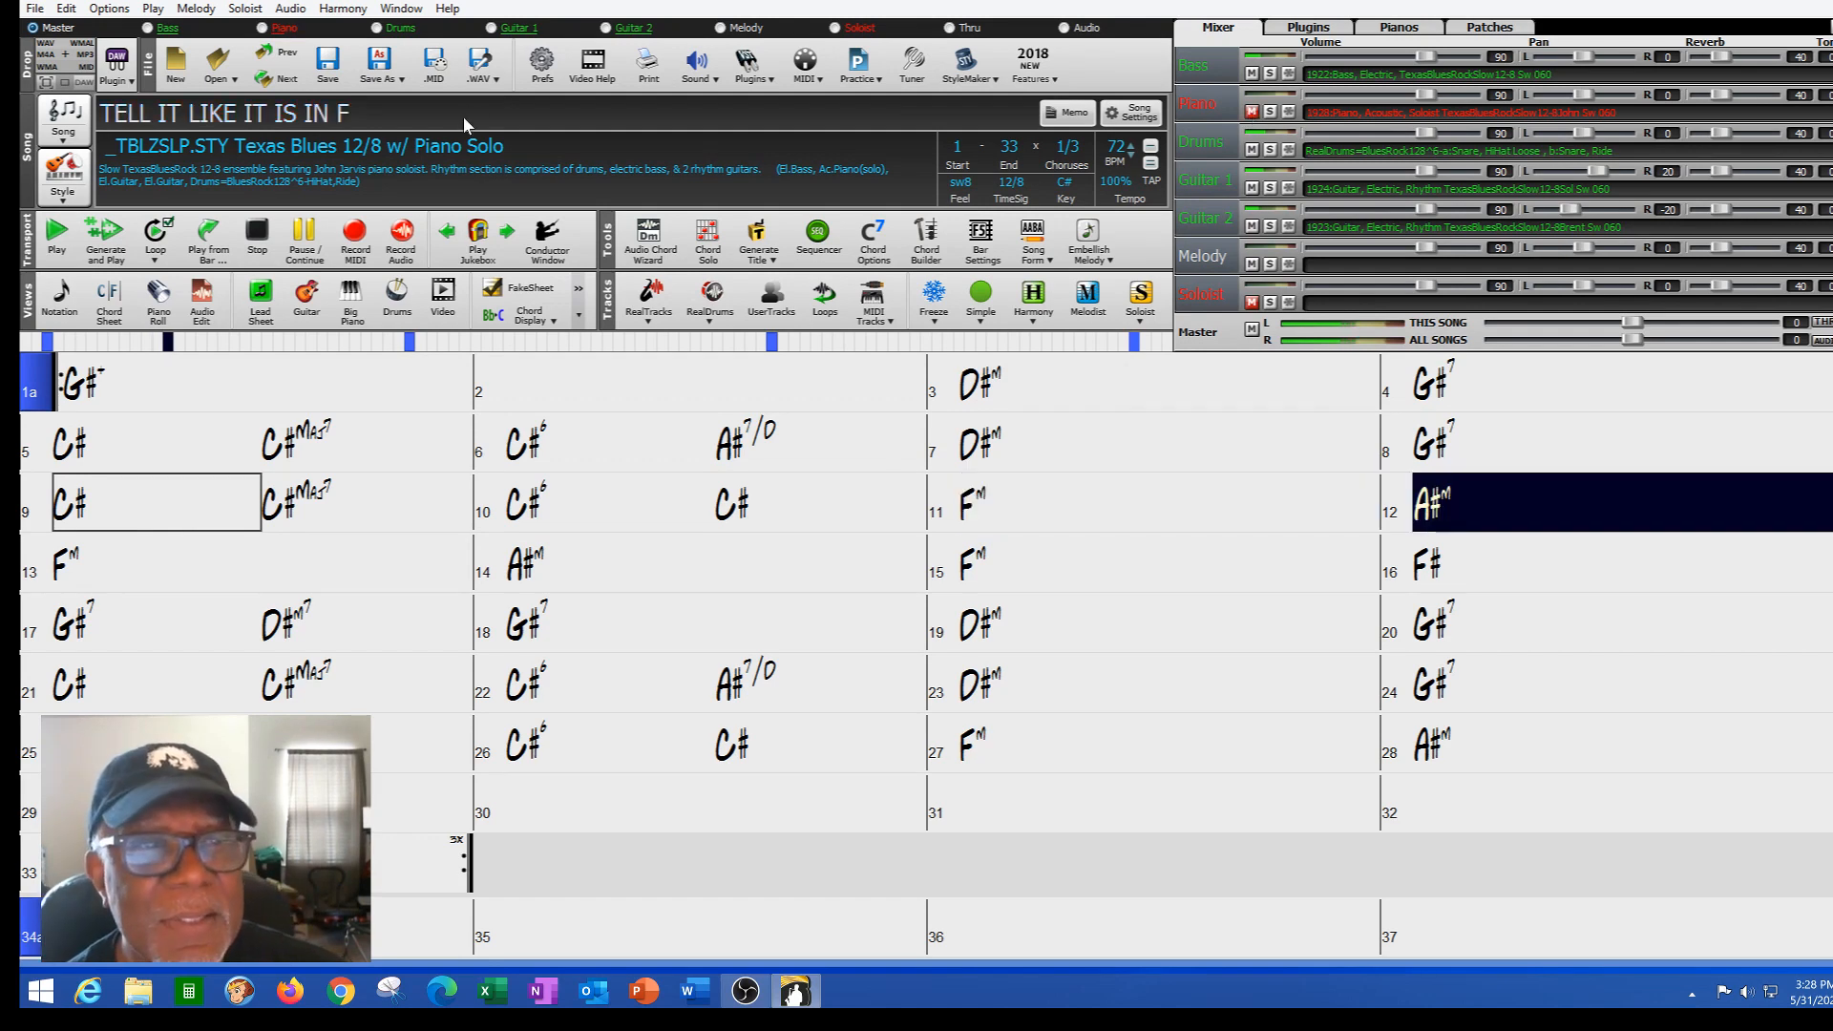
pyautogui.click(259, 238)
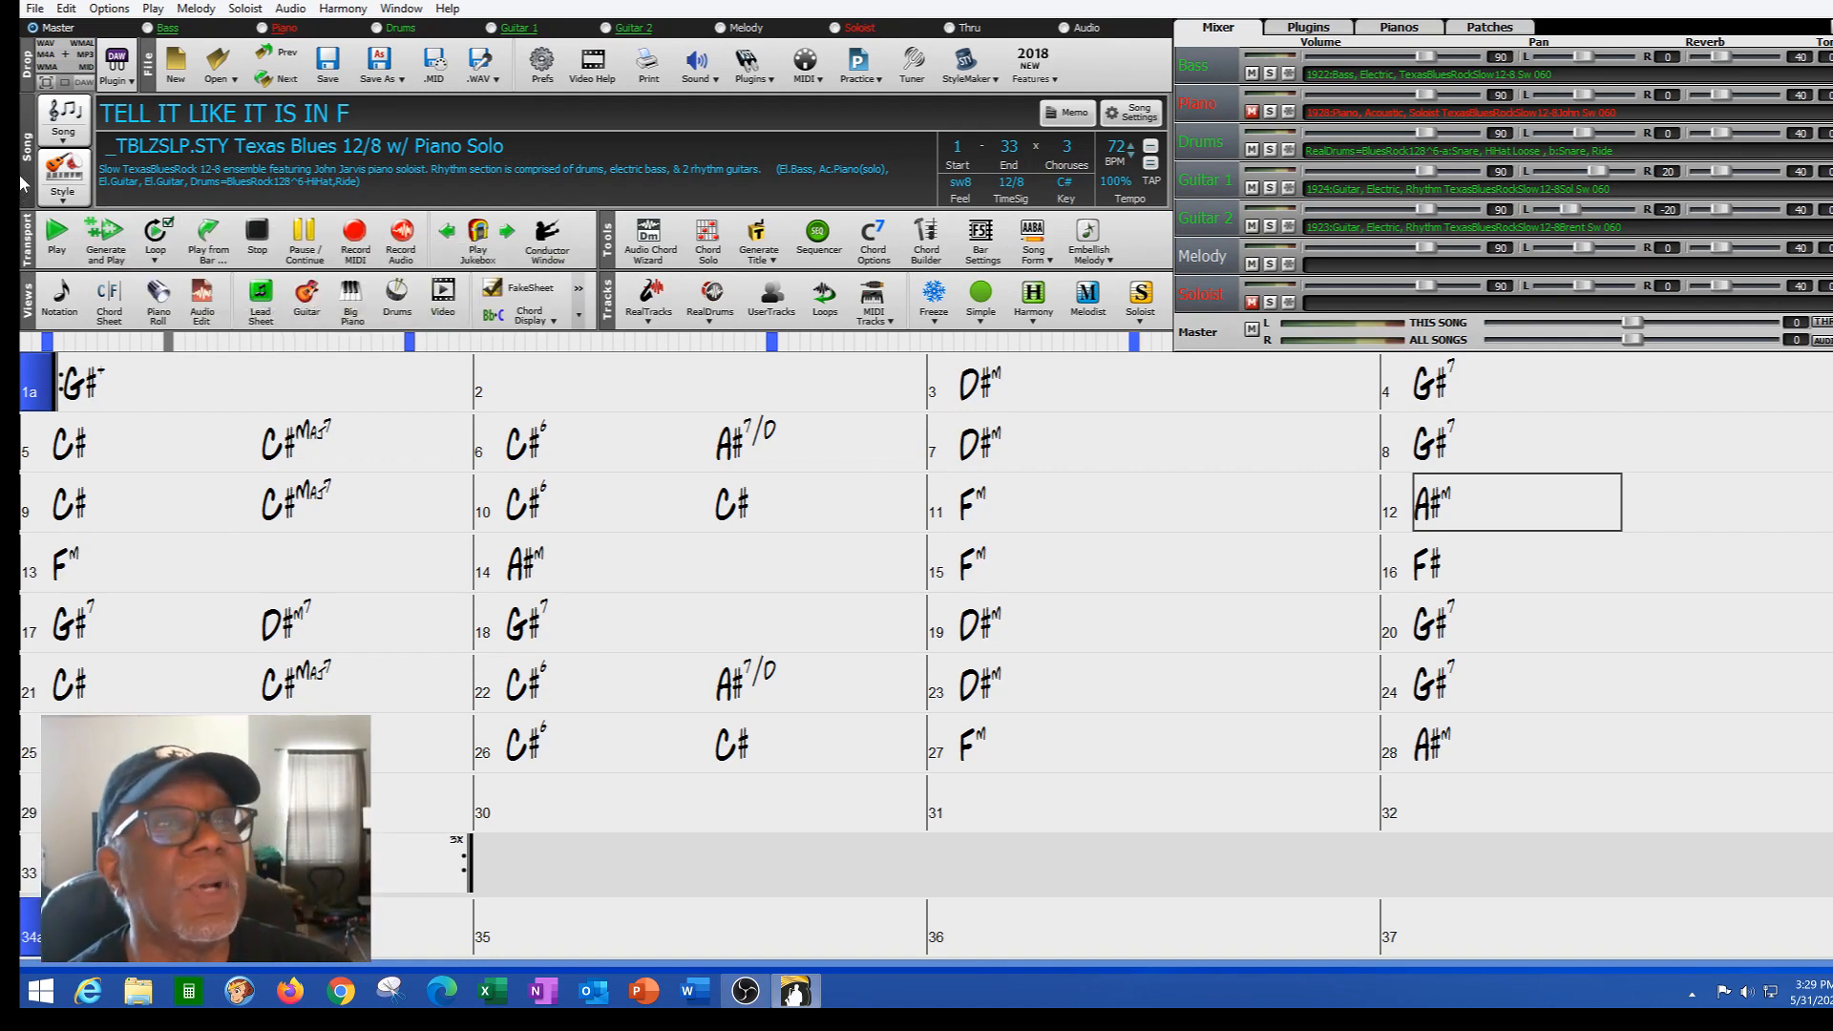
# - Audition the _RELIVE Relive 12-8 Organ n Piano Blues style in the StylePicker and apply it to the song
pyautogui.click(72, 199)
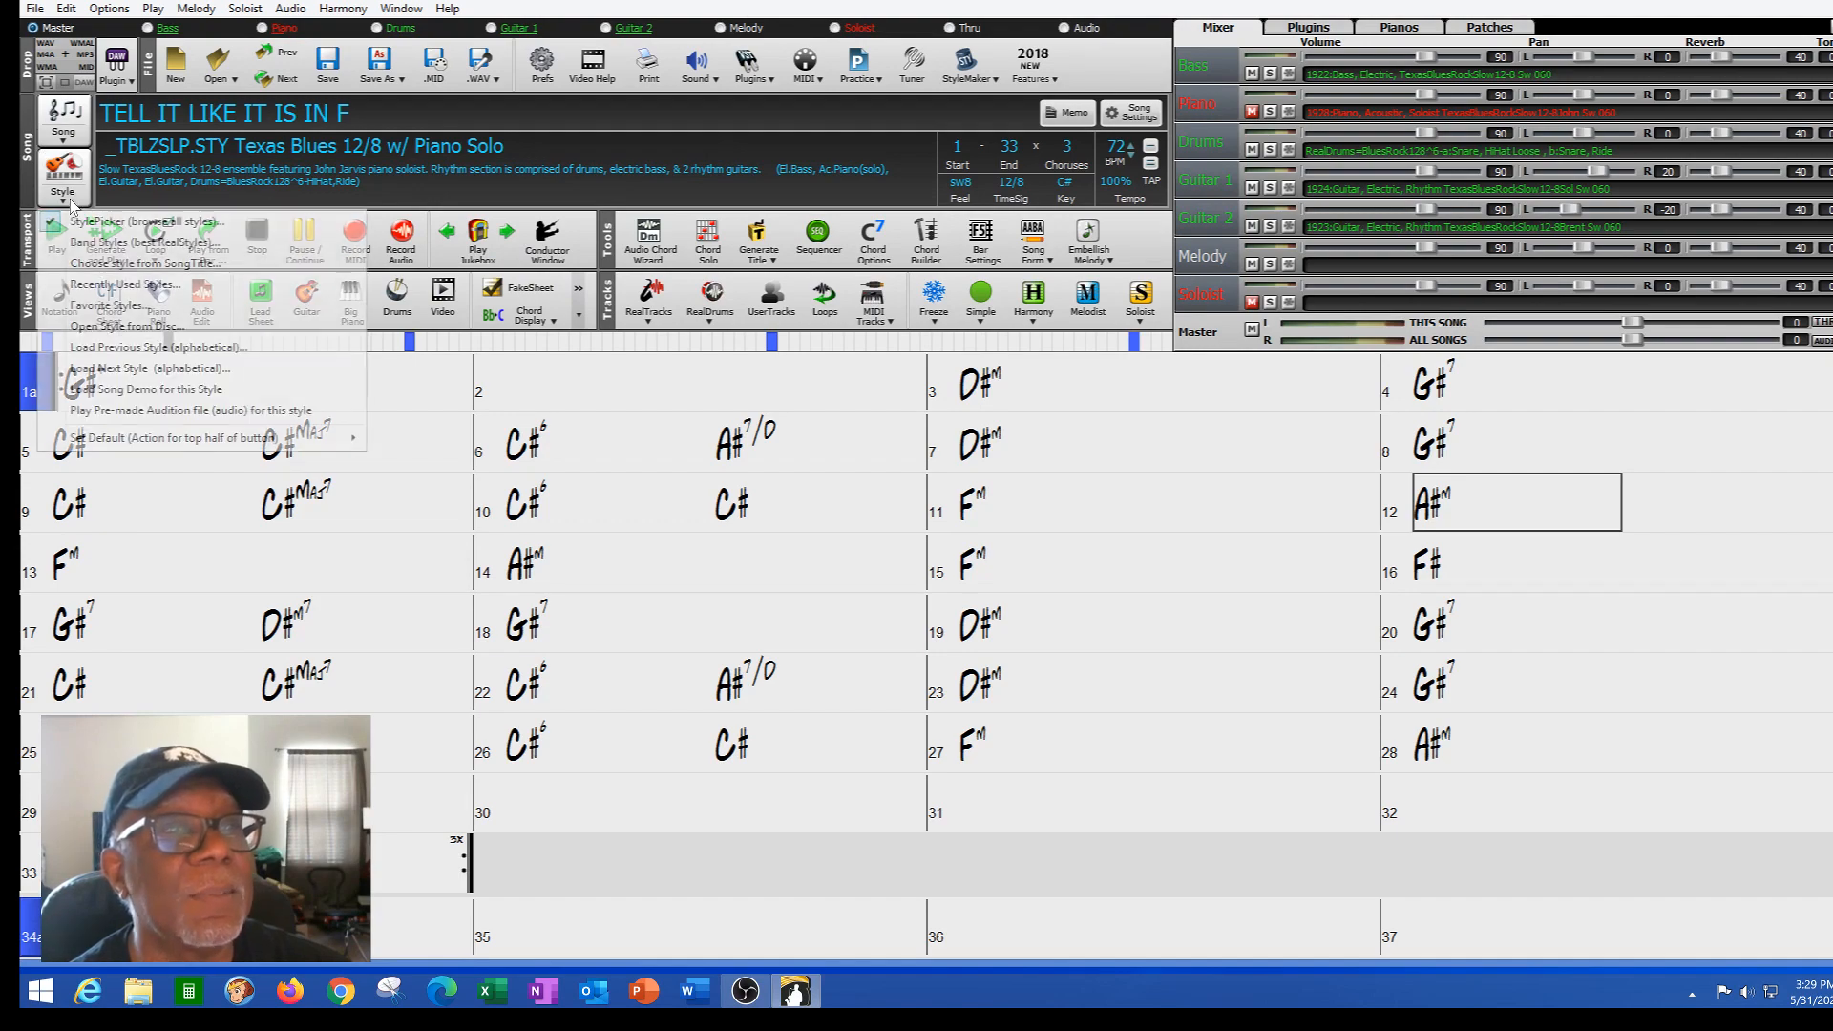
pyautogui.click(118, 226)
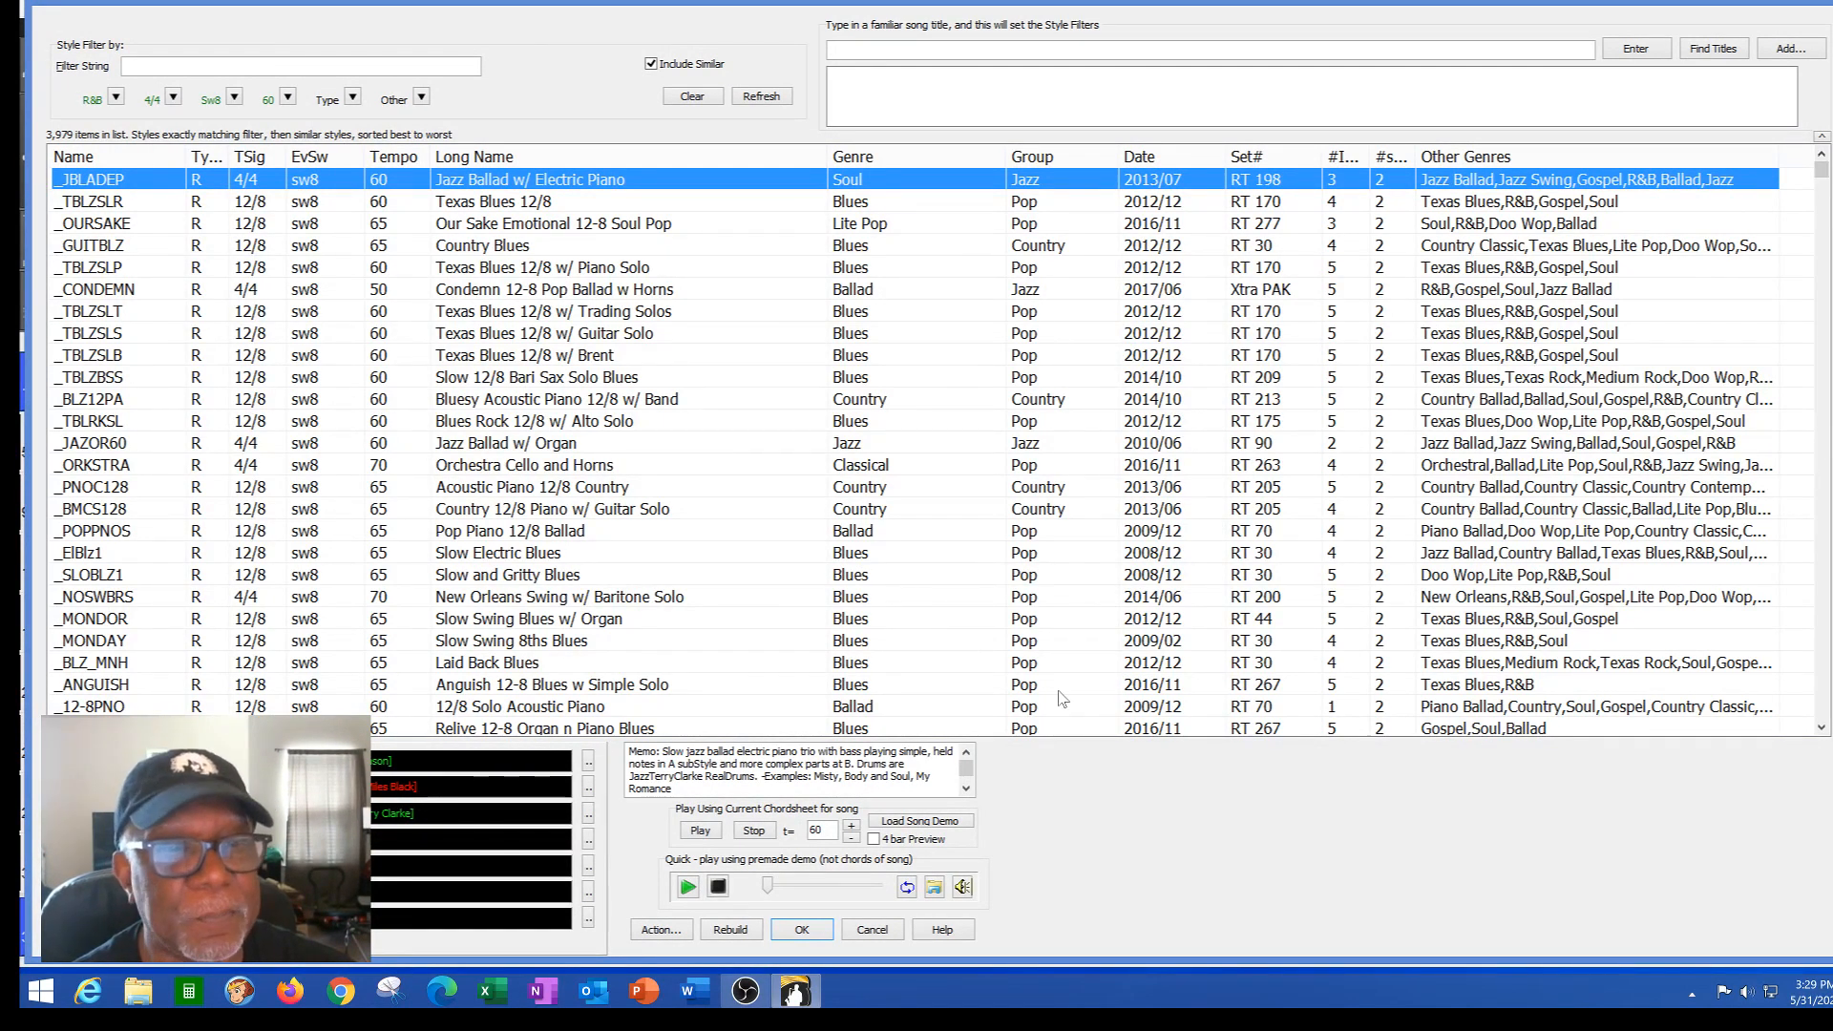
pyautogui.click(609, 728)
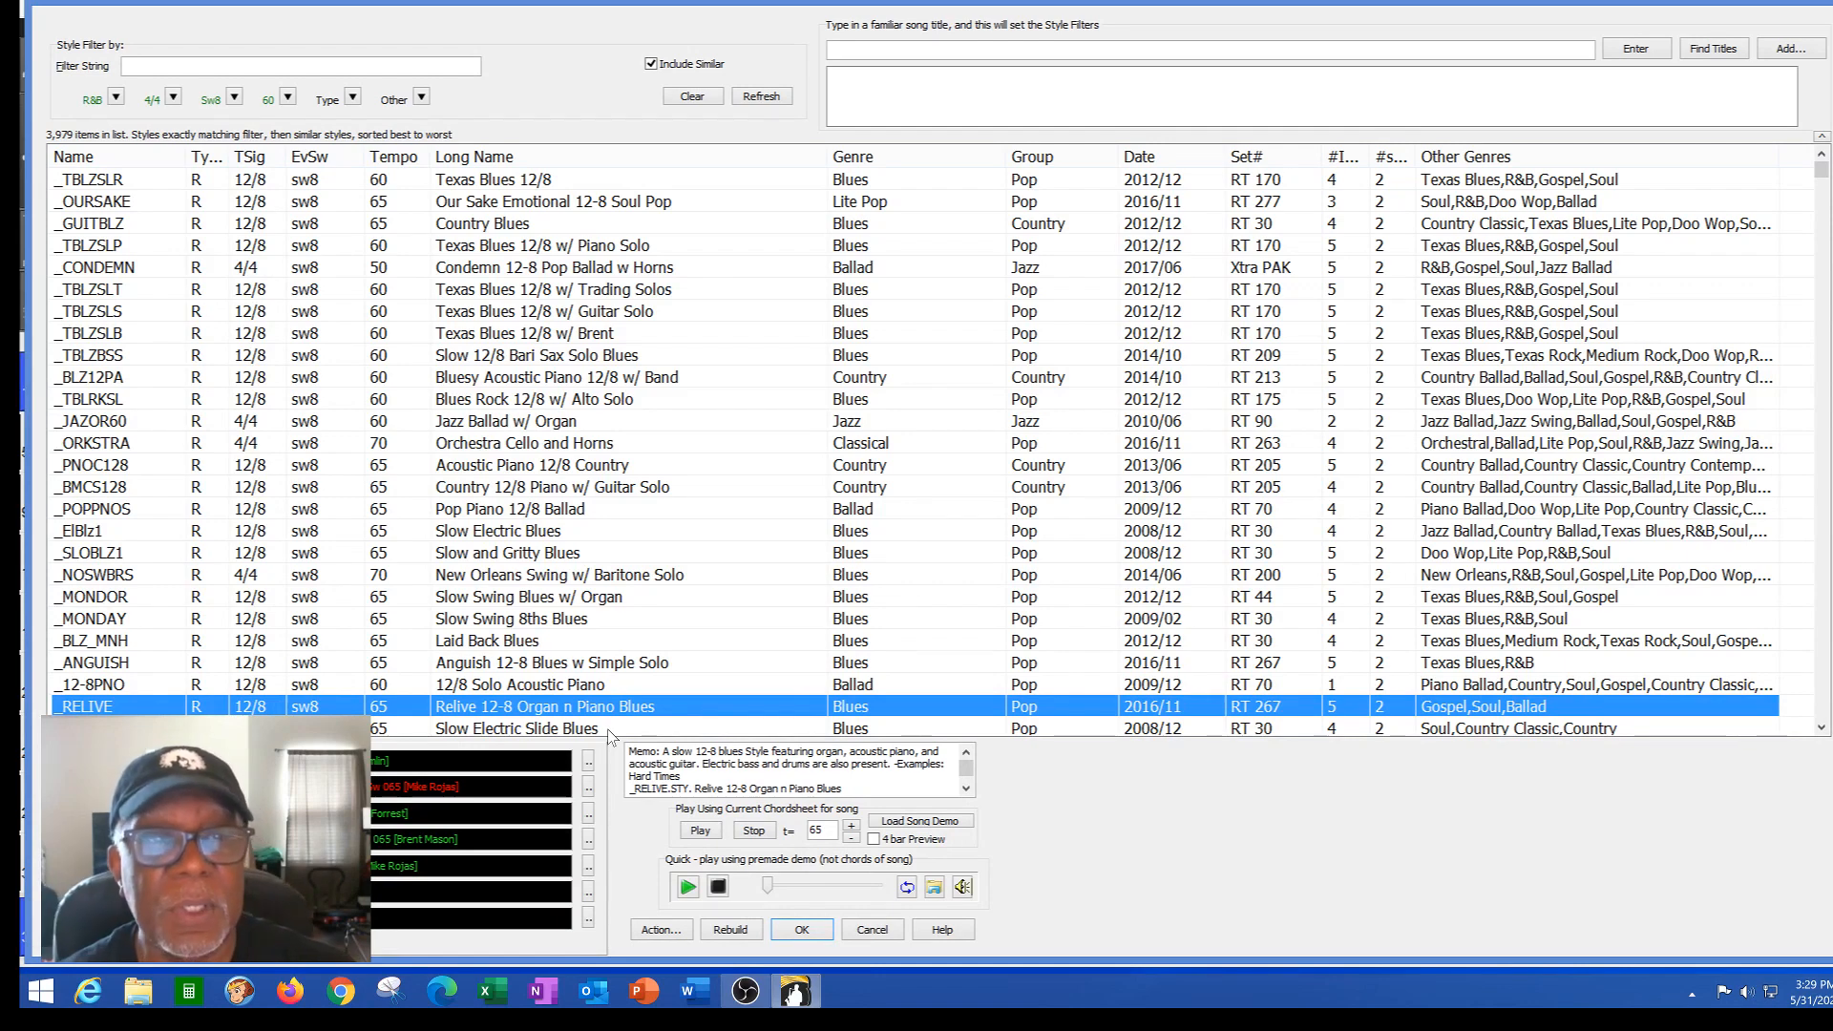
pyautogui.click(700, 829)
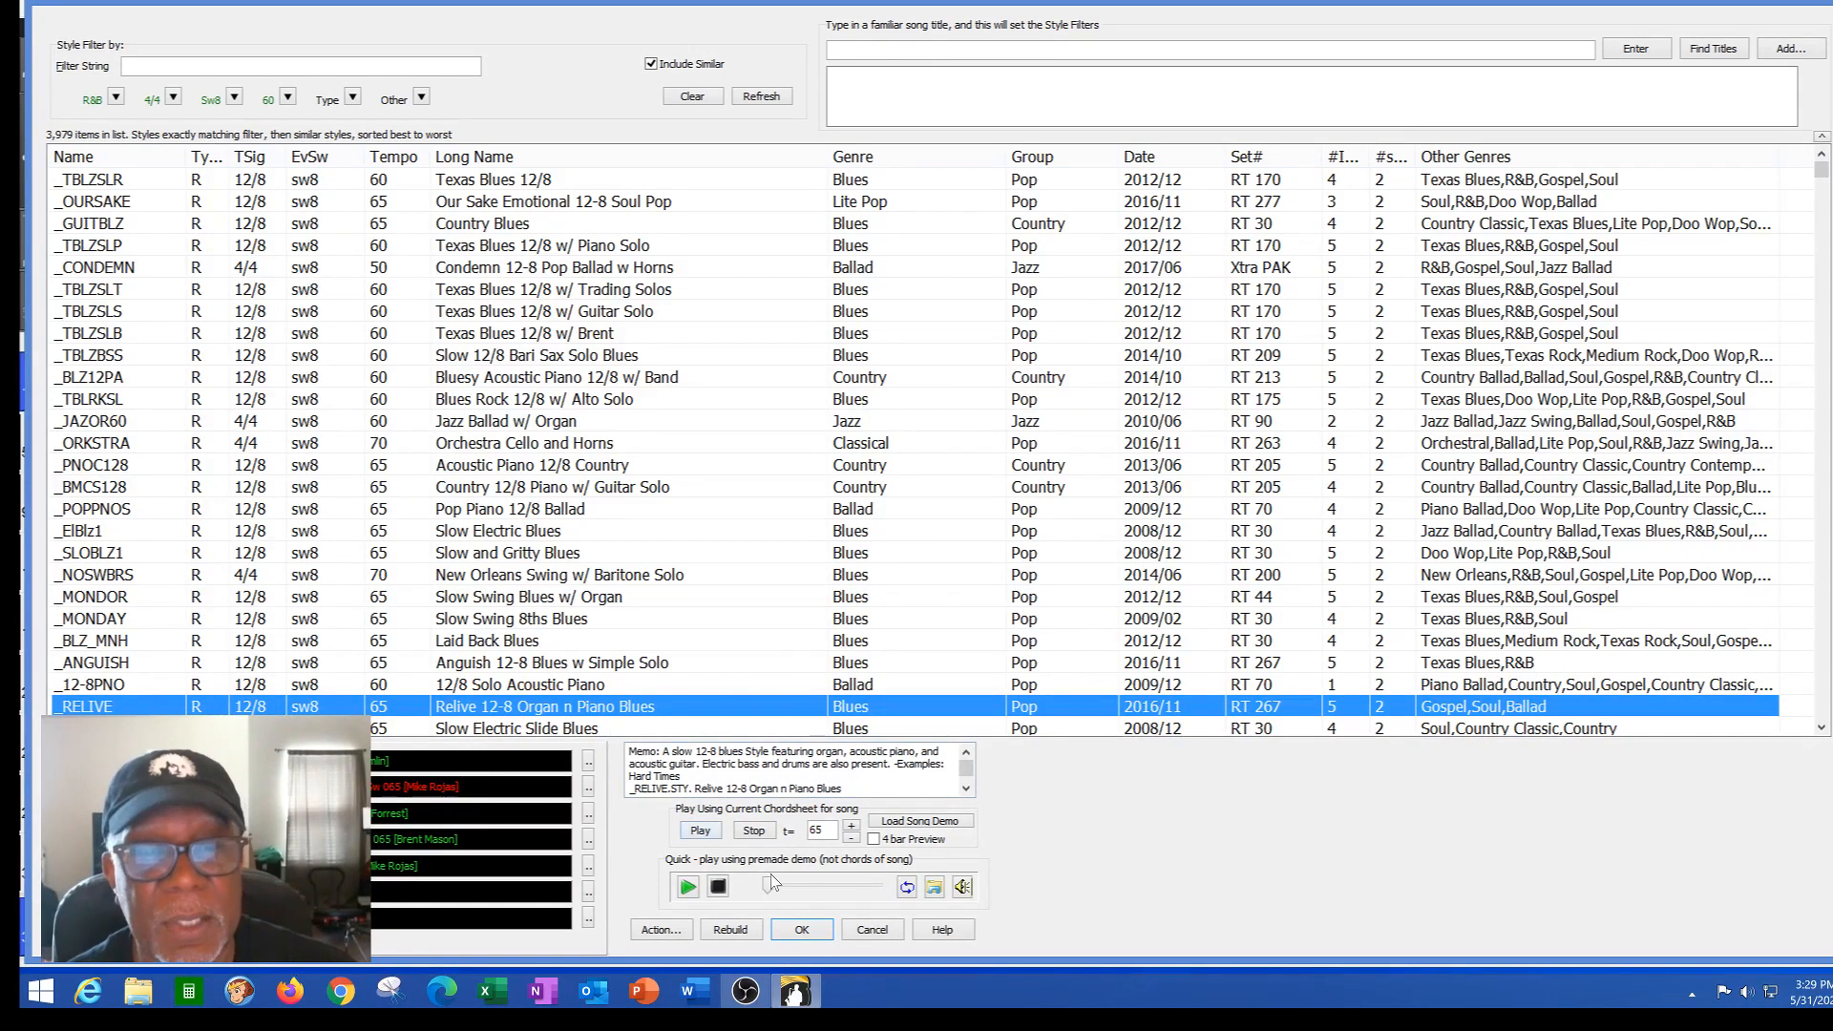
pyautogui.click(807, 934)
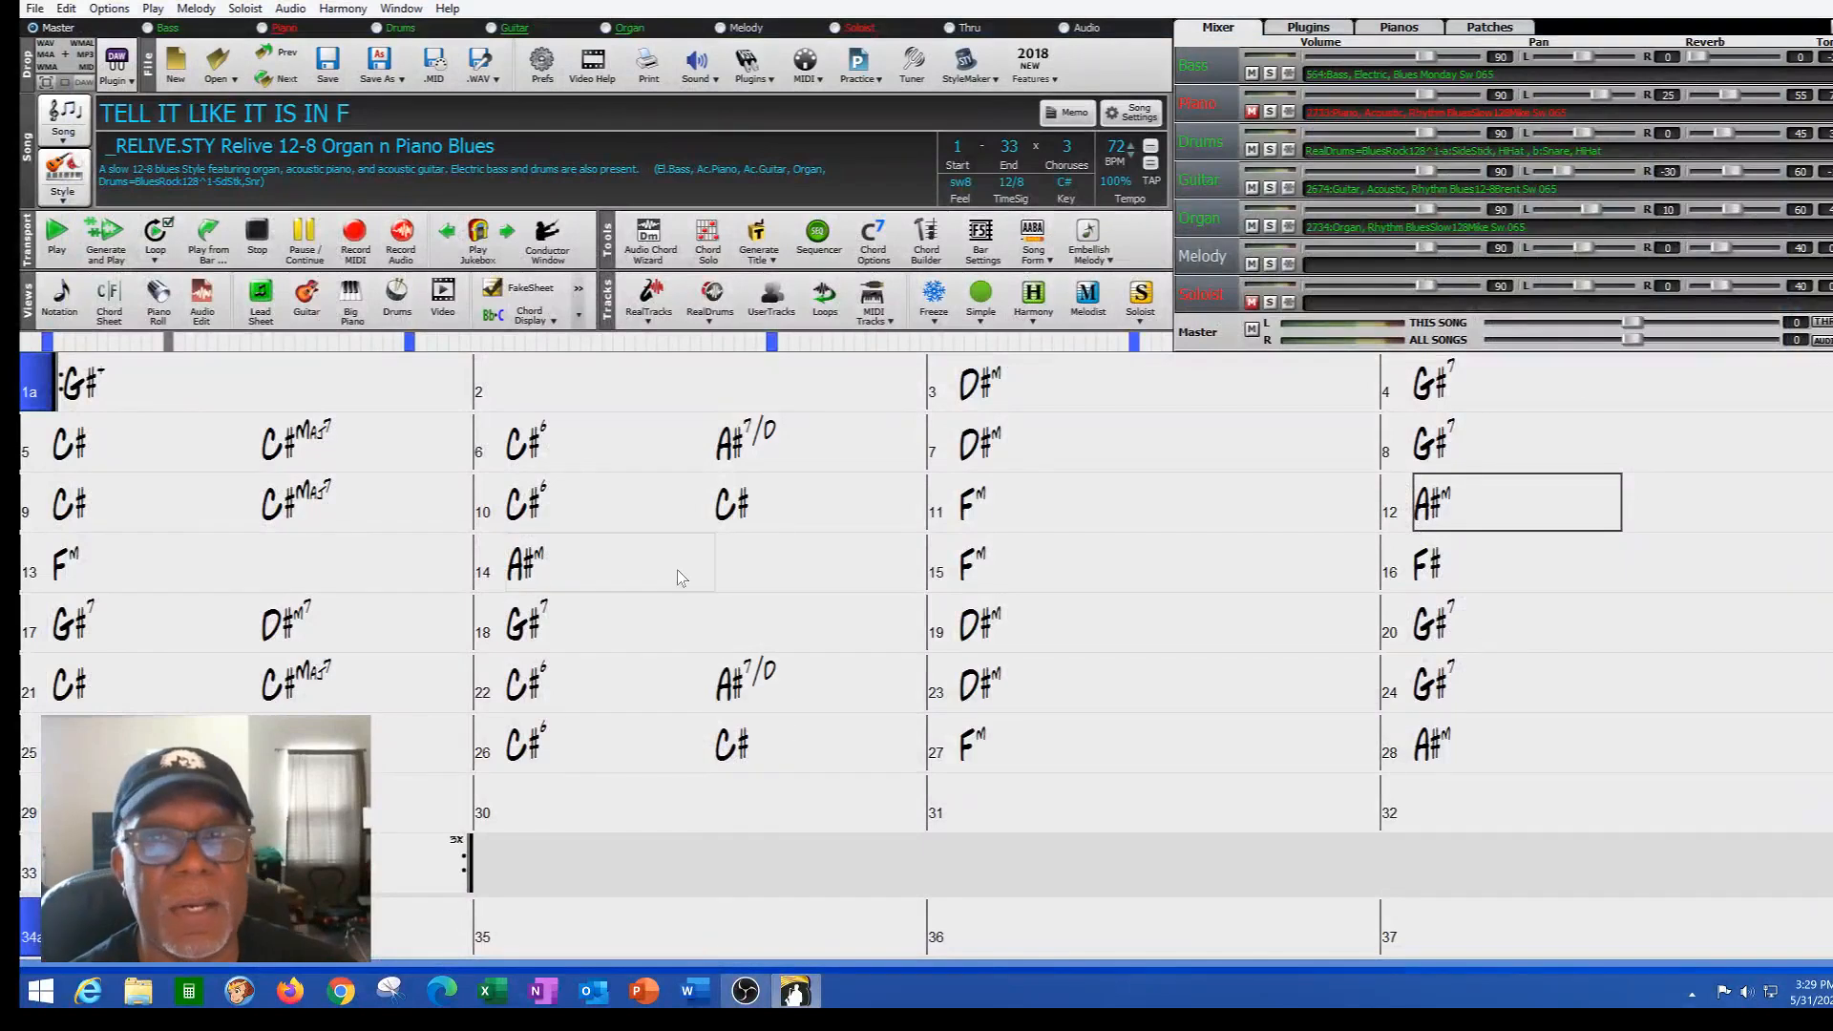
# - Unmute the Piano track, generate and play the song, and stop playback
pyautogui.click(1251, 111)
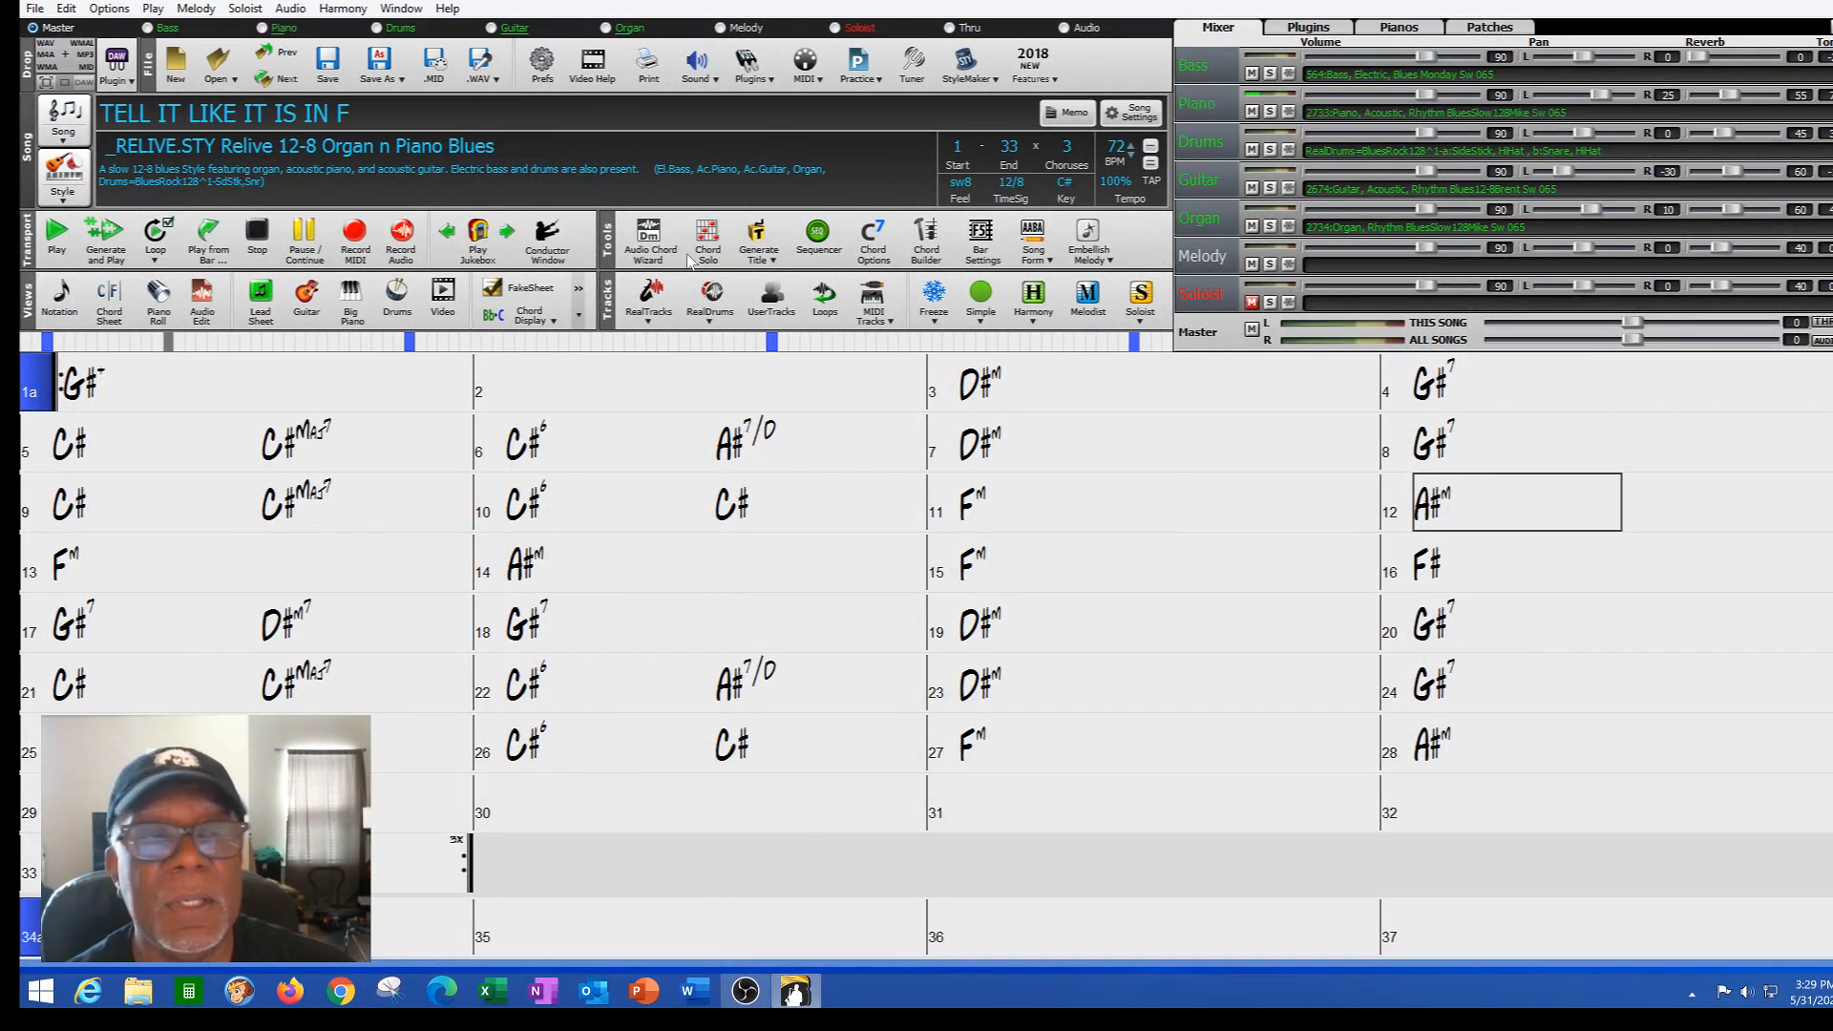
pyautogui.click(107, 234)
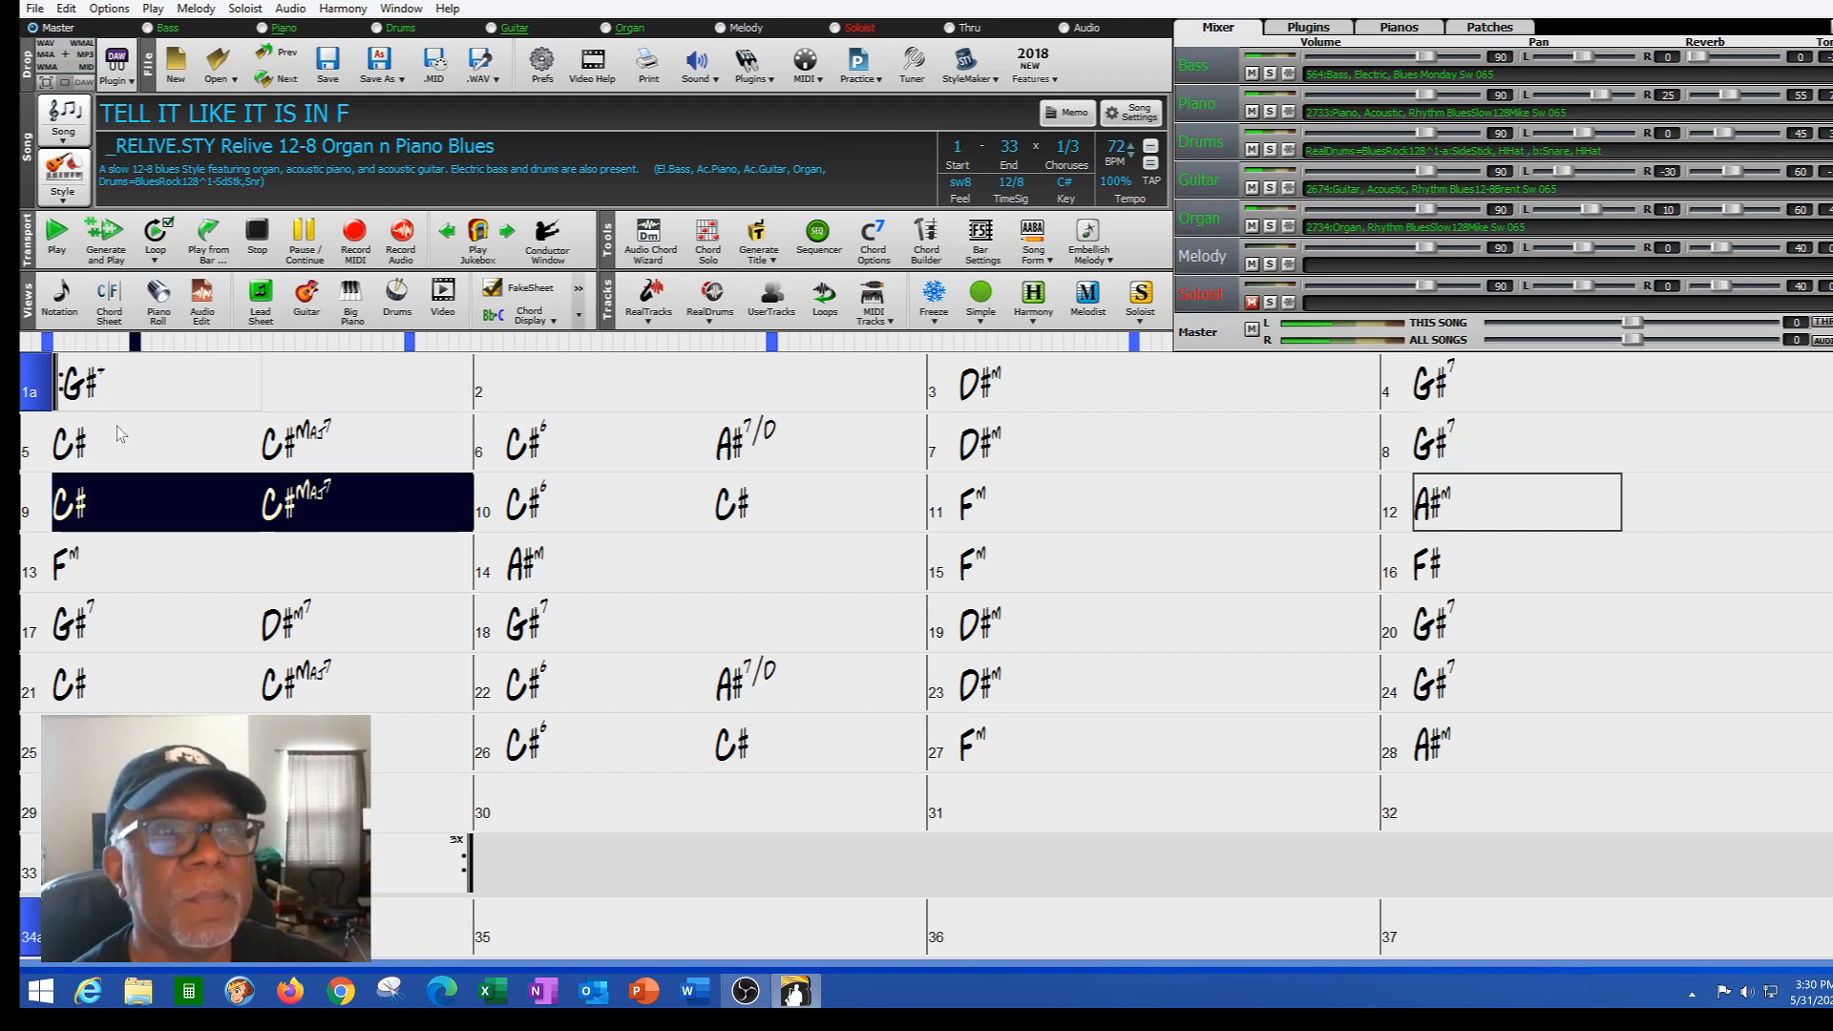
pyautogui.click(258, 231)
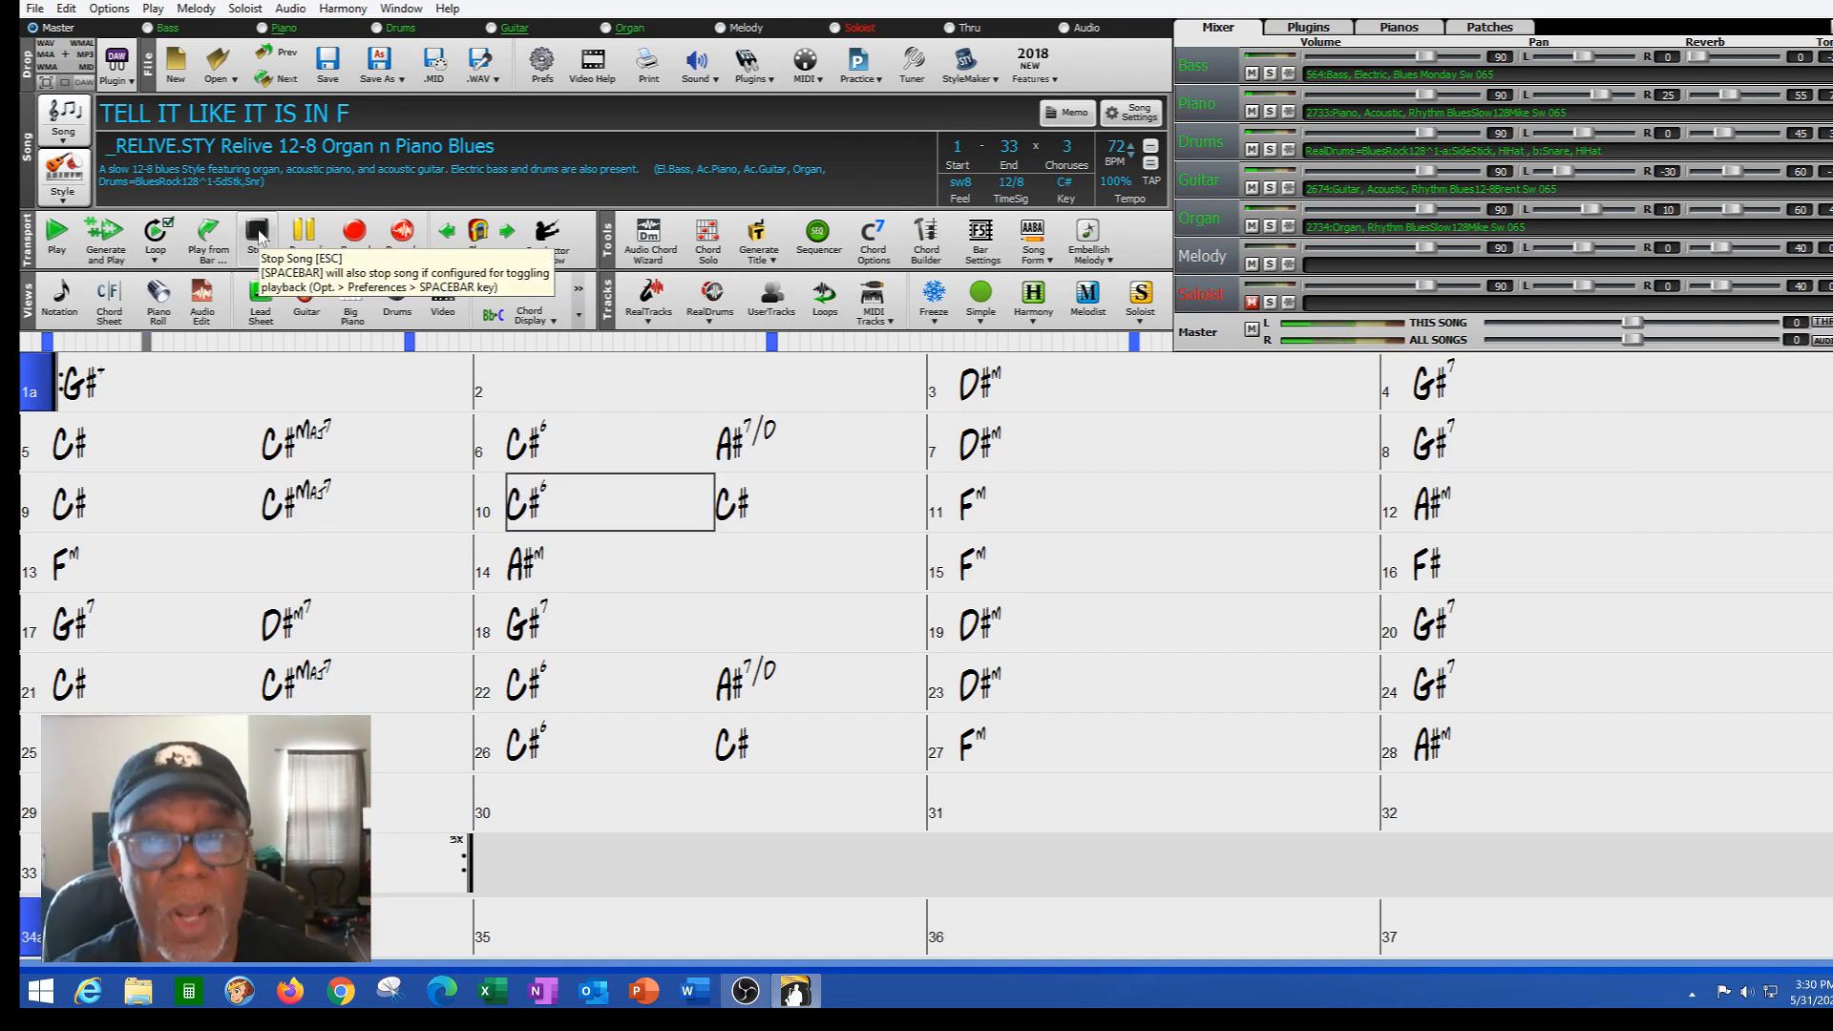
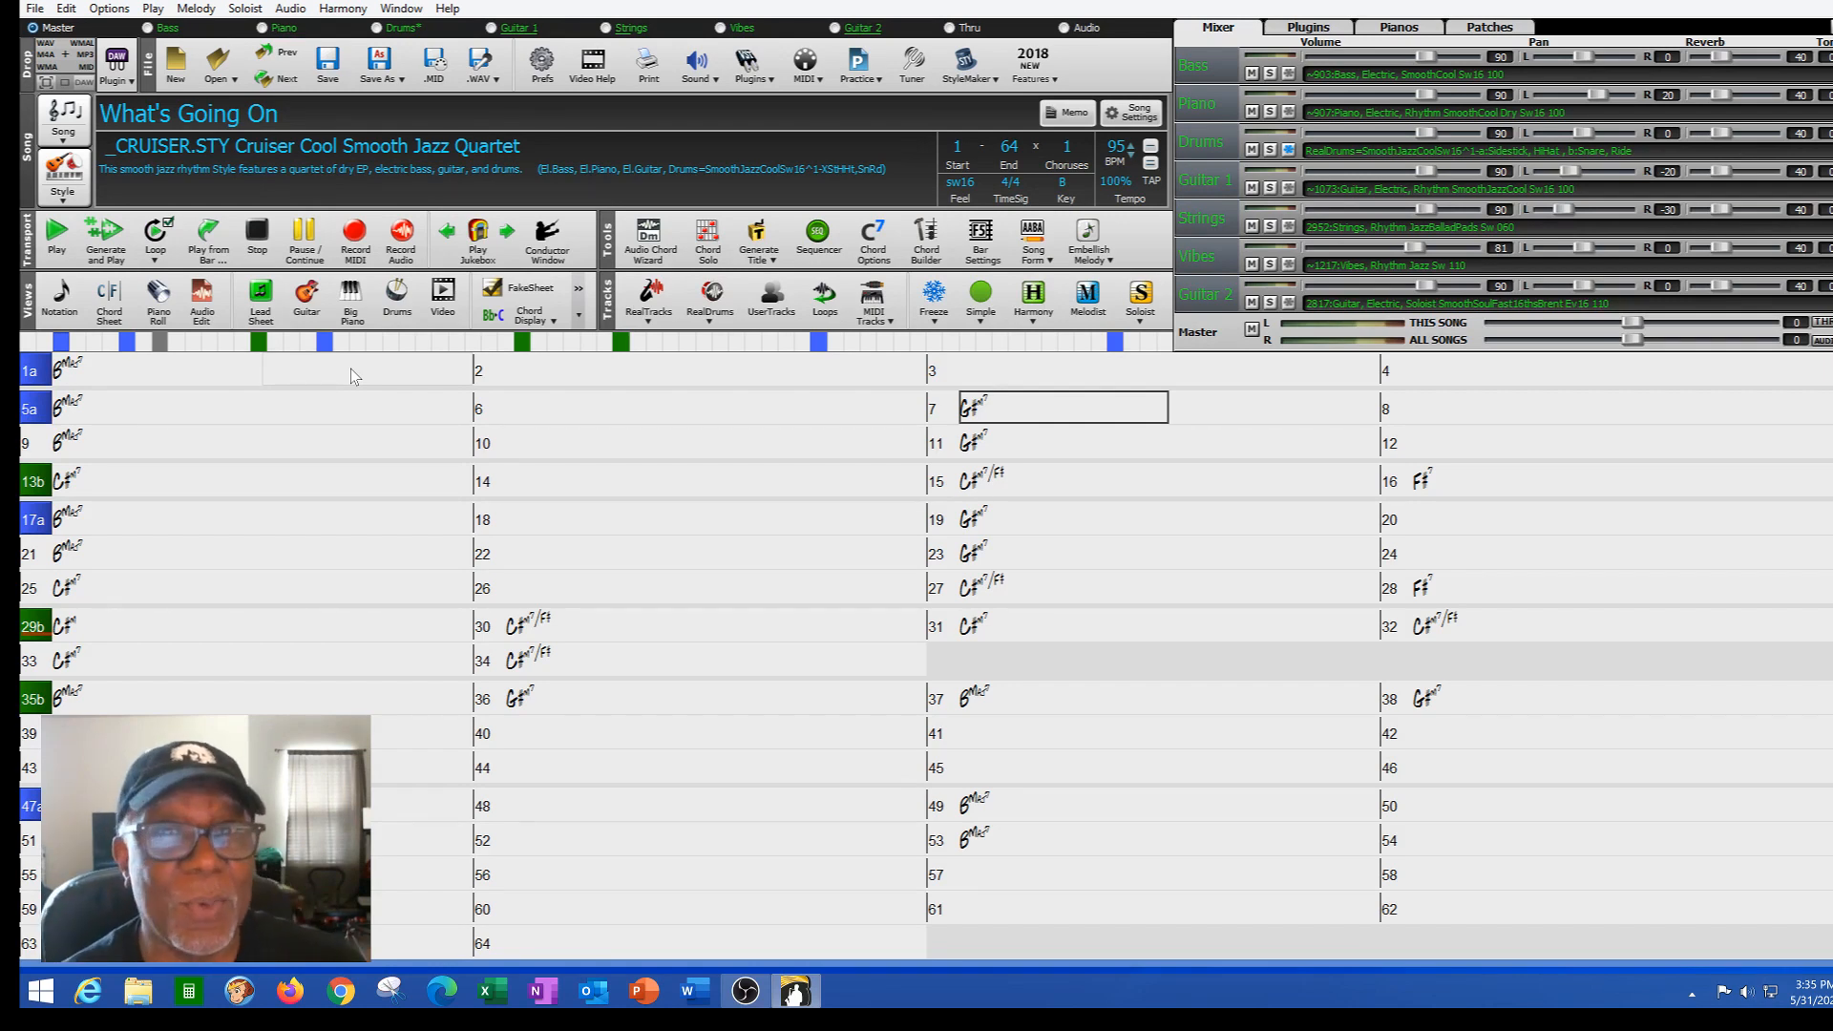
# - Open the StylePicker and filter the styles by the familiar song title "what's going on", choosing the Marvin Gaye entry
pyautogui.rightClick(81, 218)
pyautogui.click(95, 221)
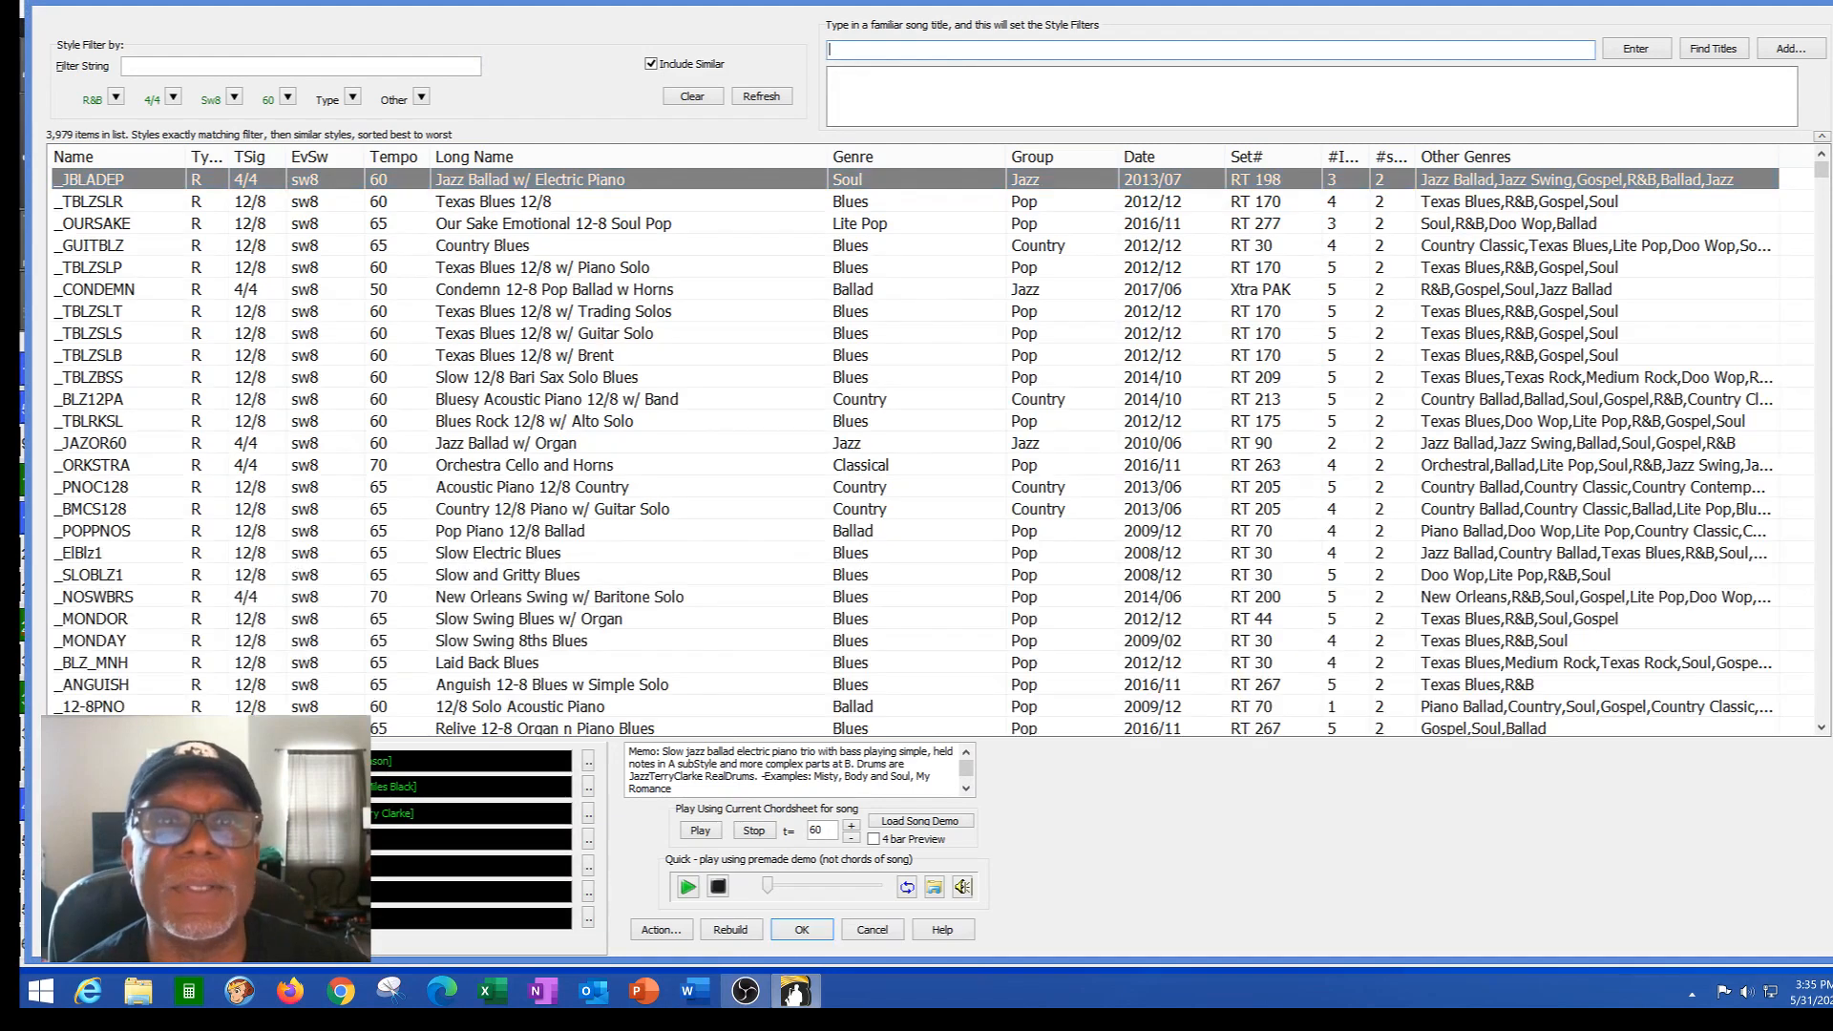
pyautogui.write("what's going on")
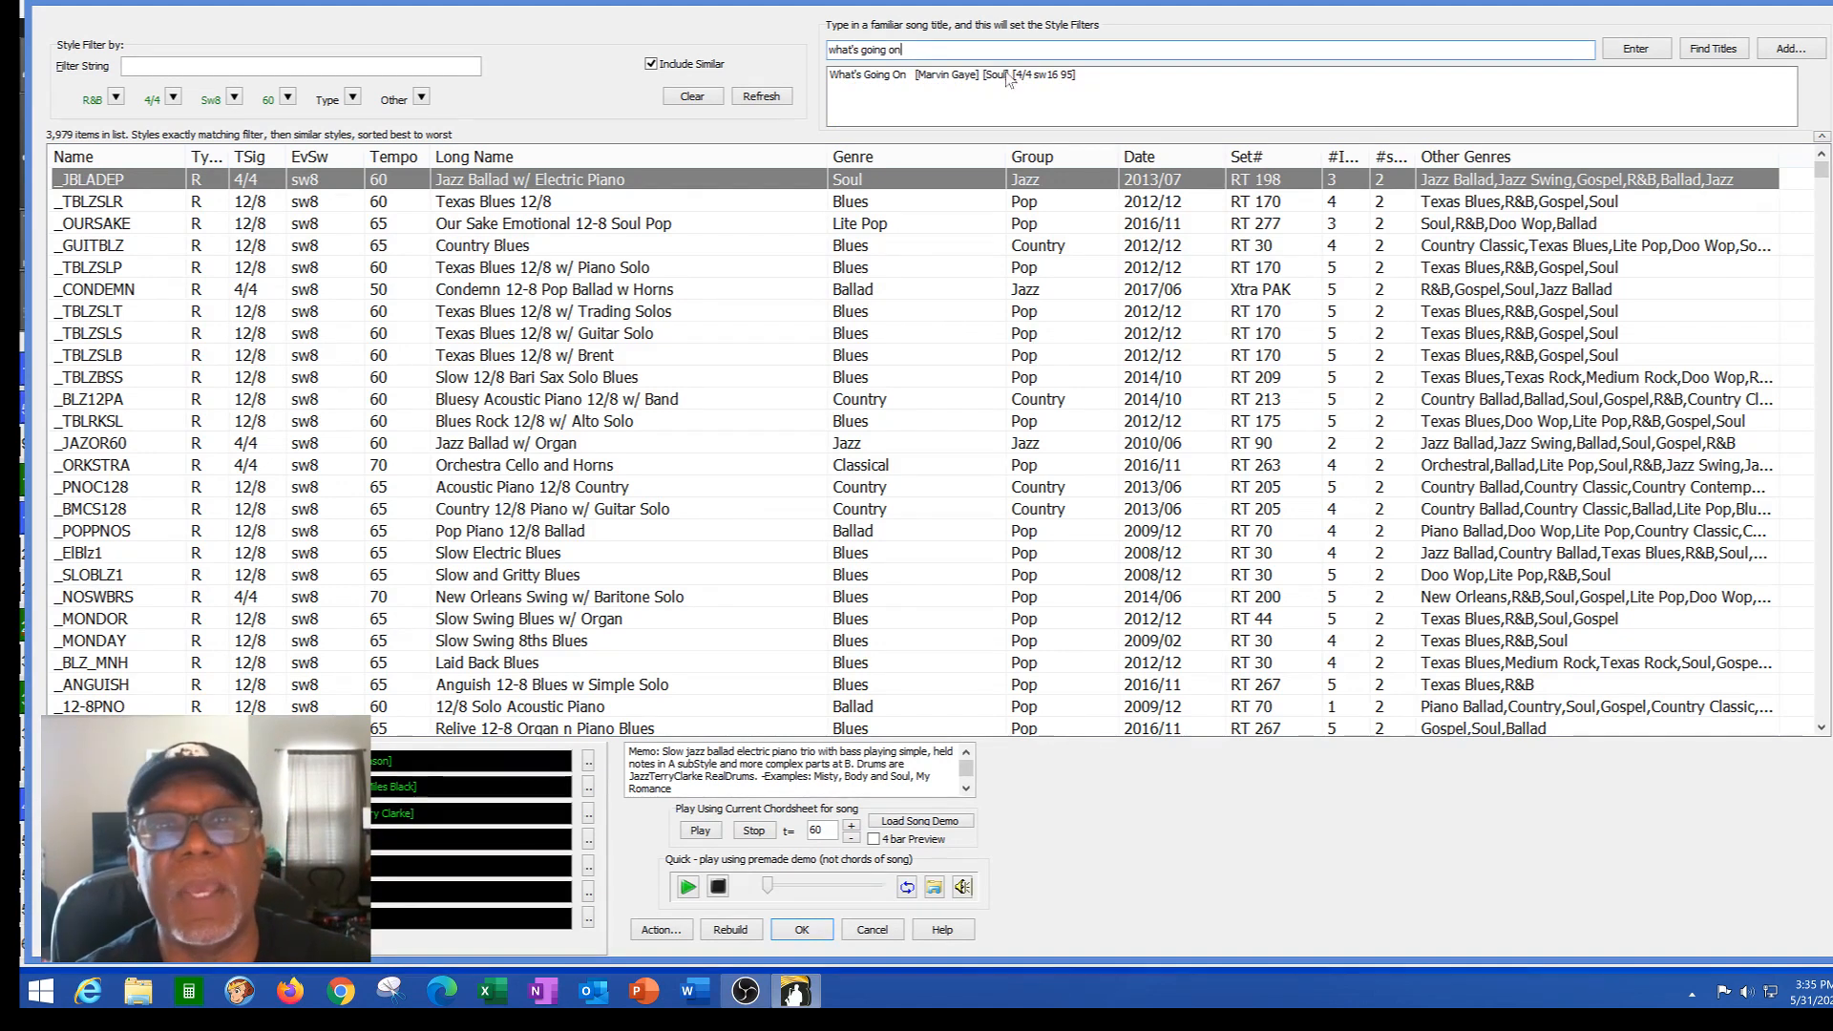
pyautogui.click(1654, 74)
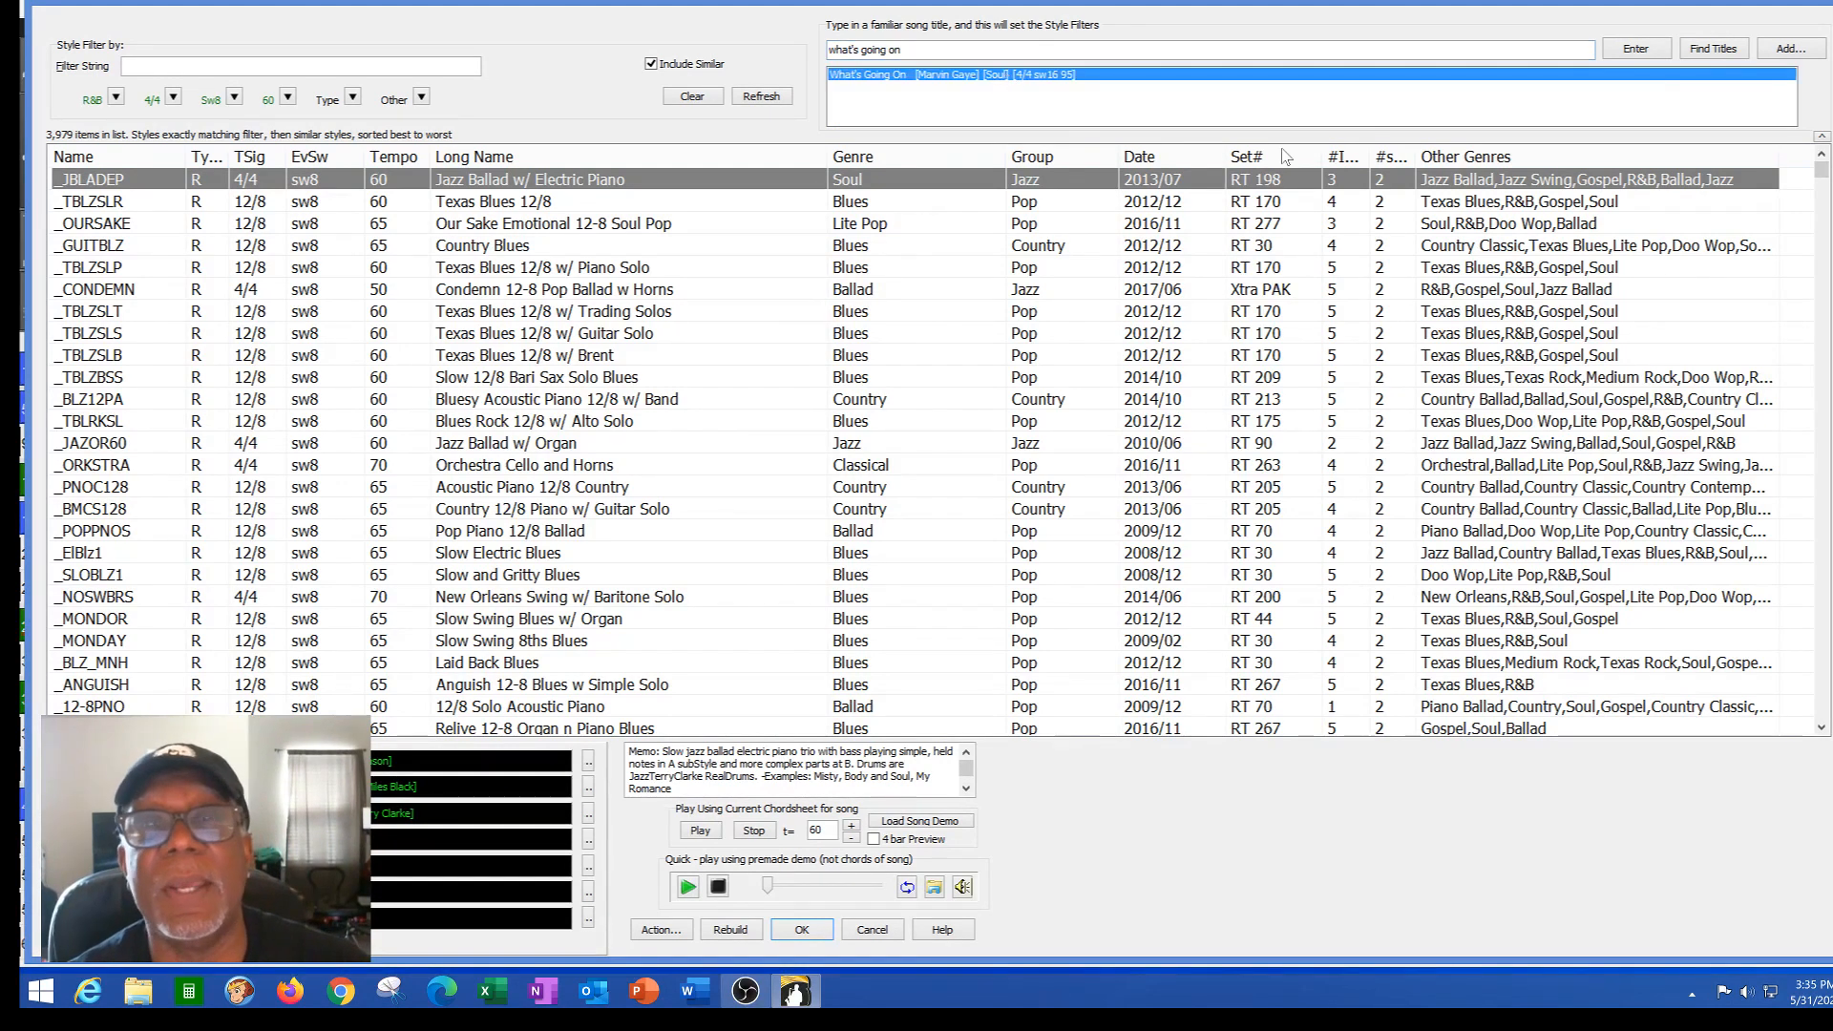
pyautogui.click(1646, 51)
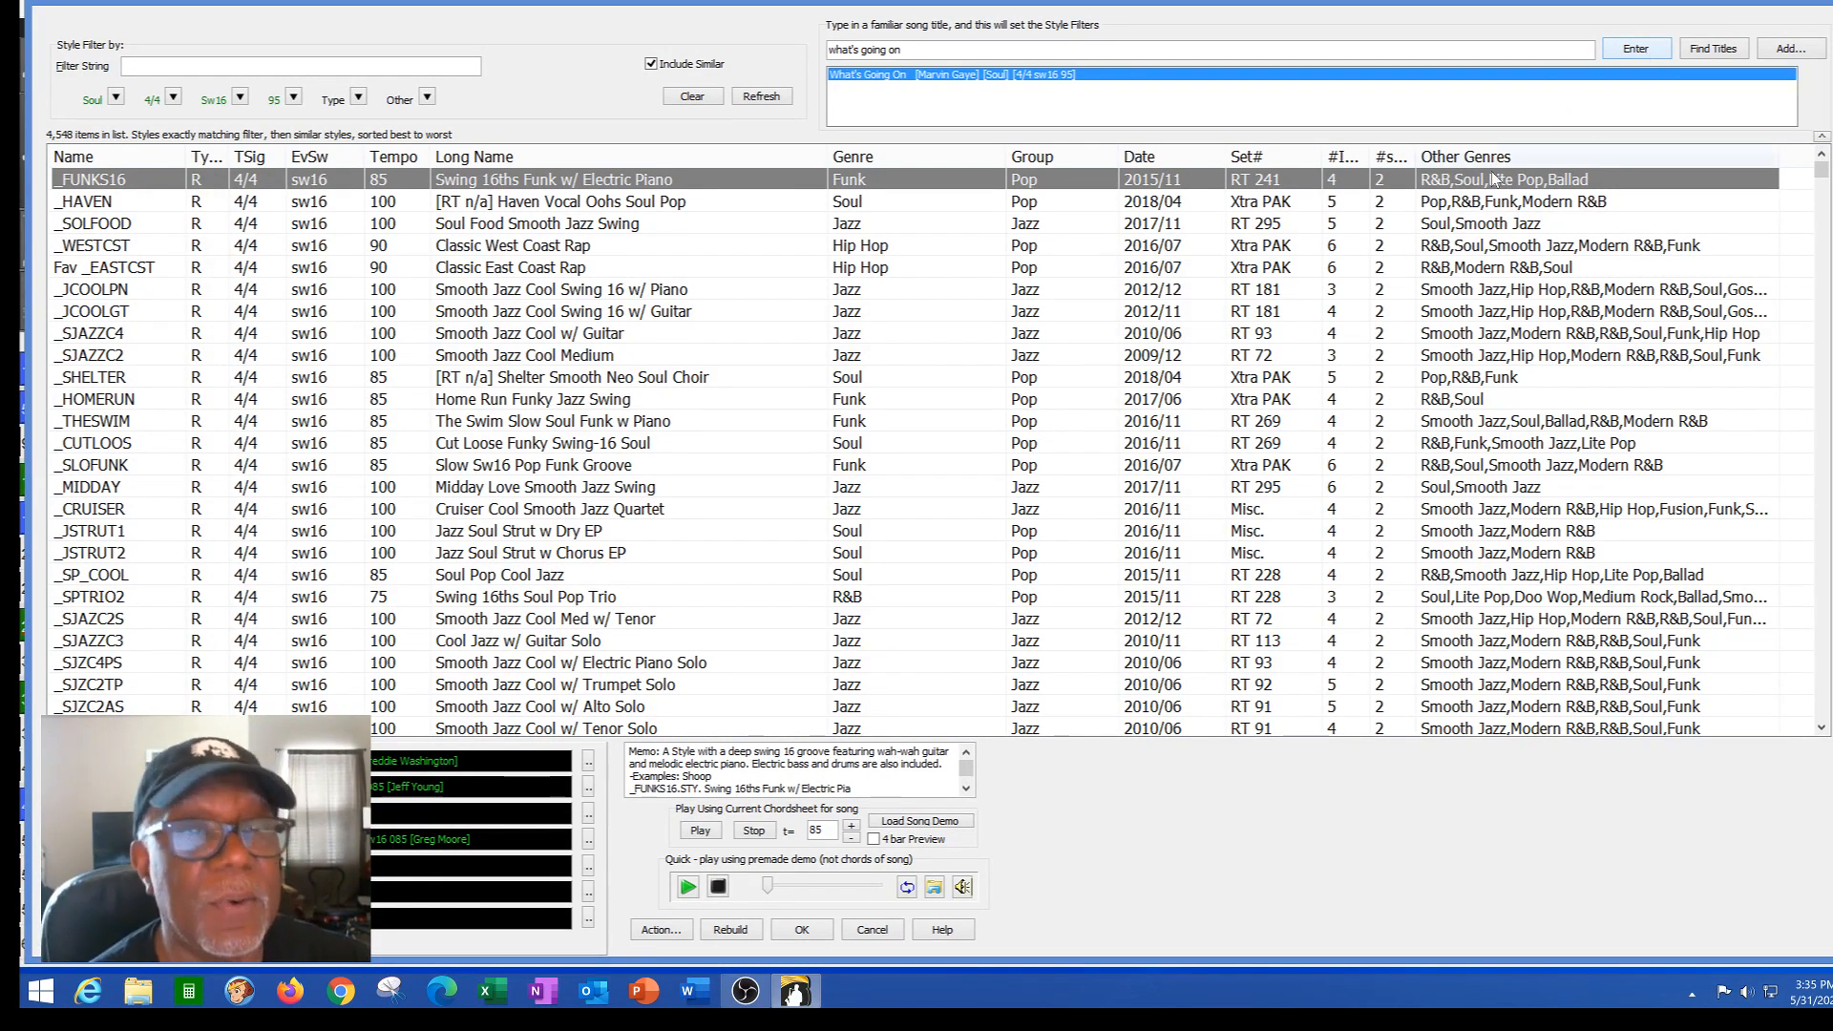
# - Apply the _FUNKS16 Swing 16ths Funk w/ Electric Piano style, generate and play the song, and stop playback
pyautogui.click(584, 182)
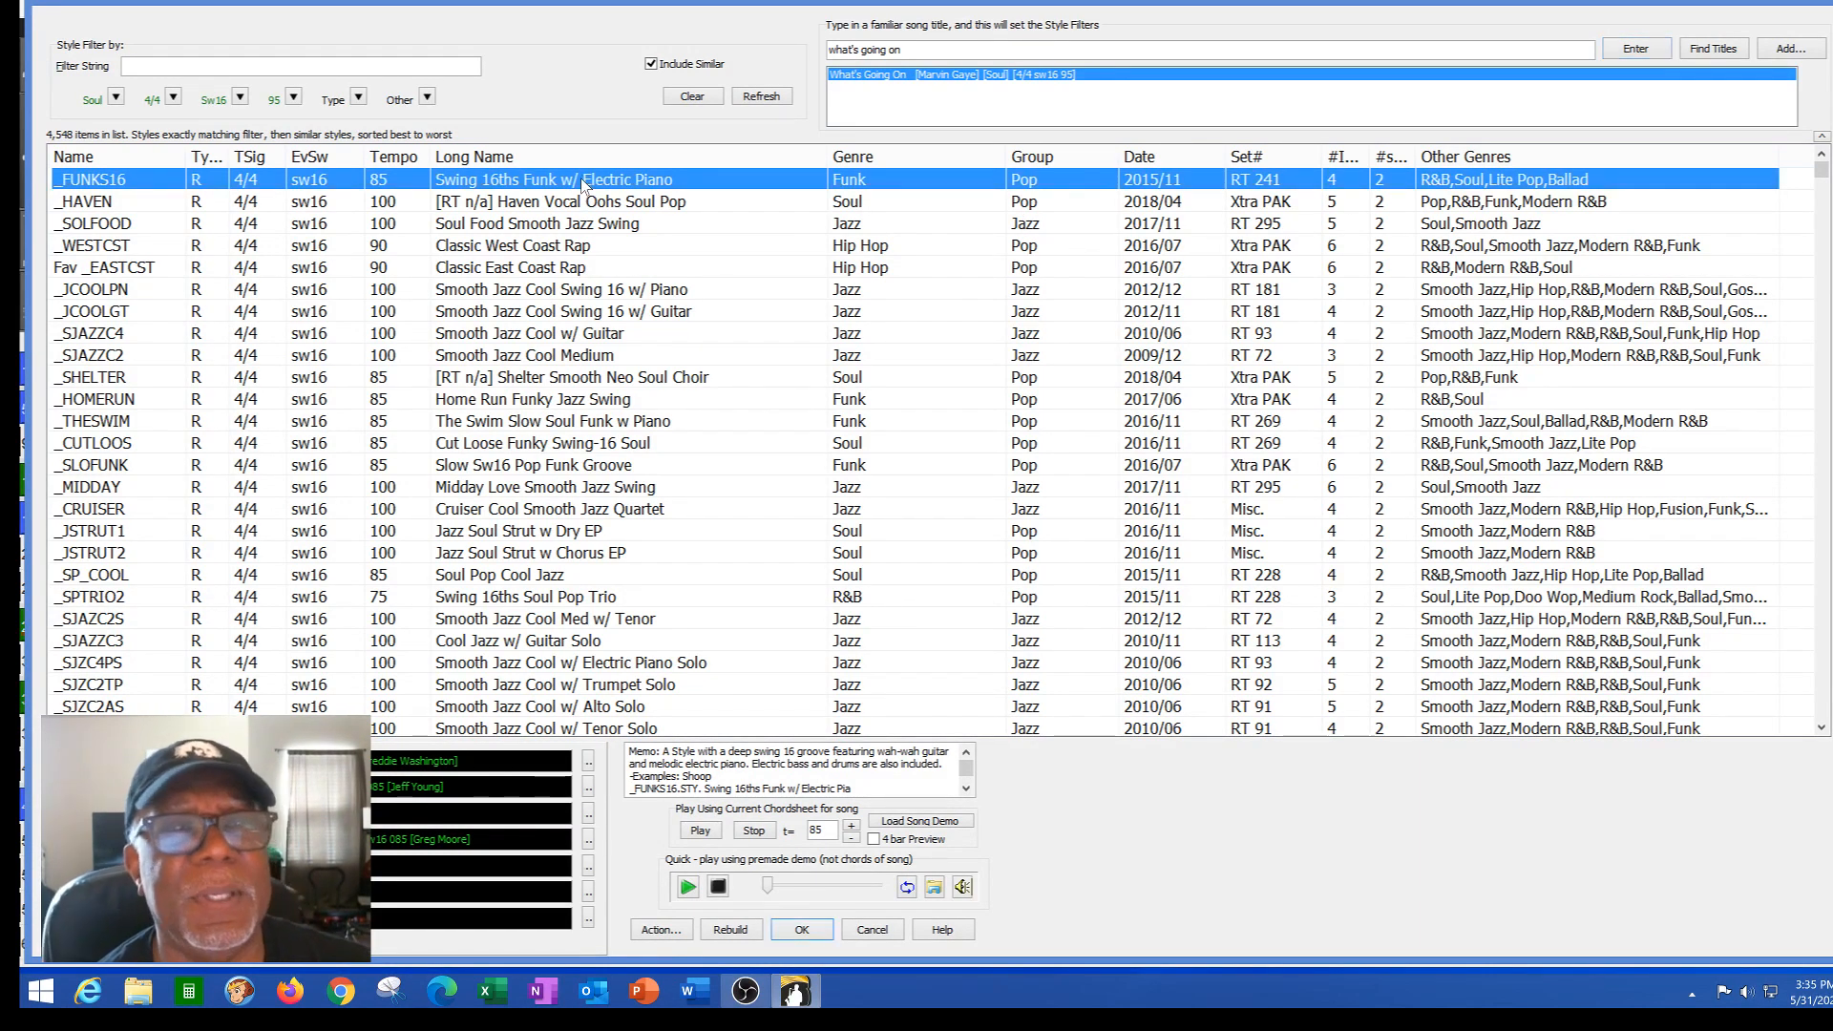
pyautogui.click(805, 928)
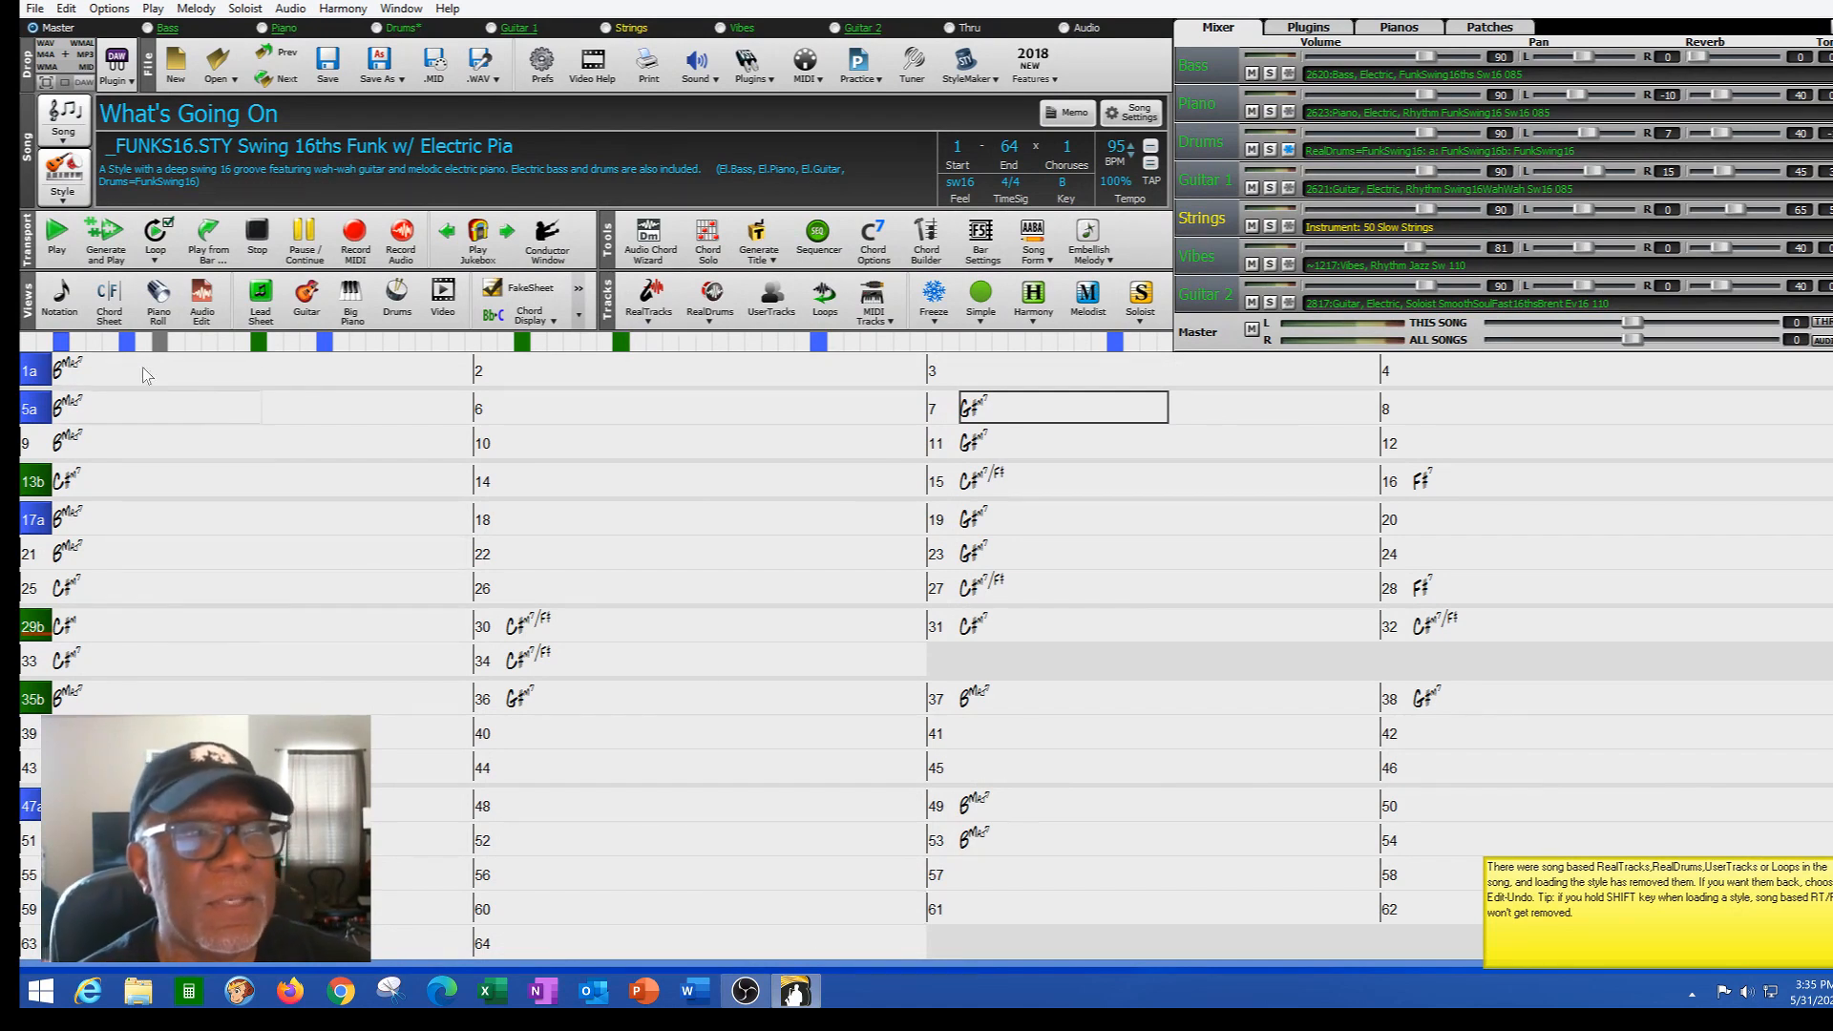
pyautogui.click(107, 237)
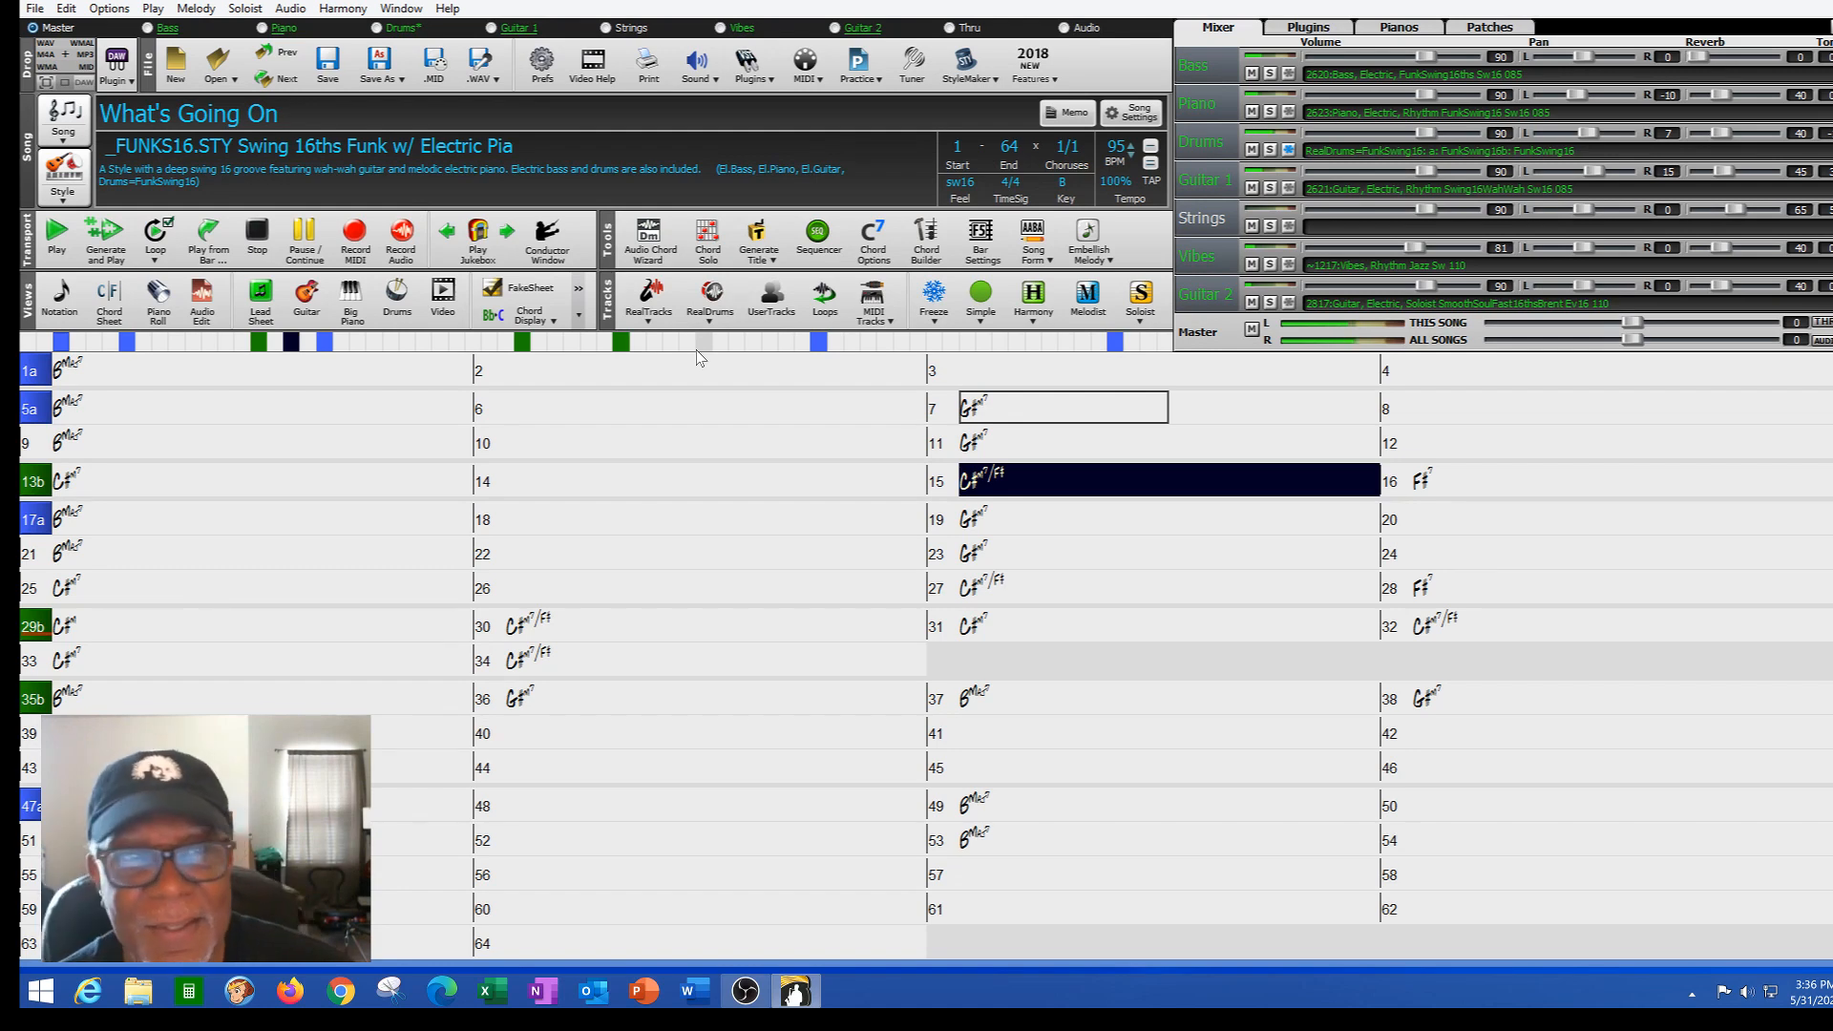
pyautogui.click(256, 239)
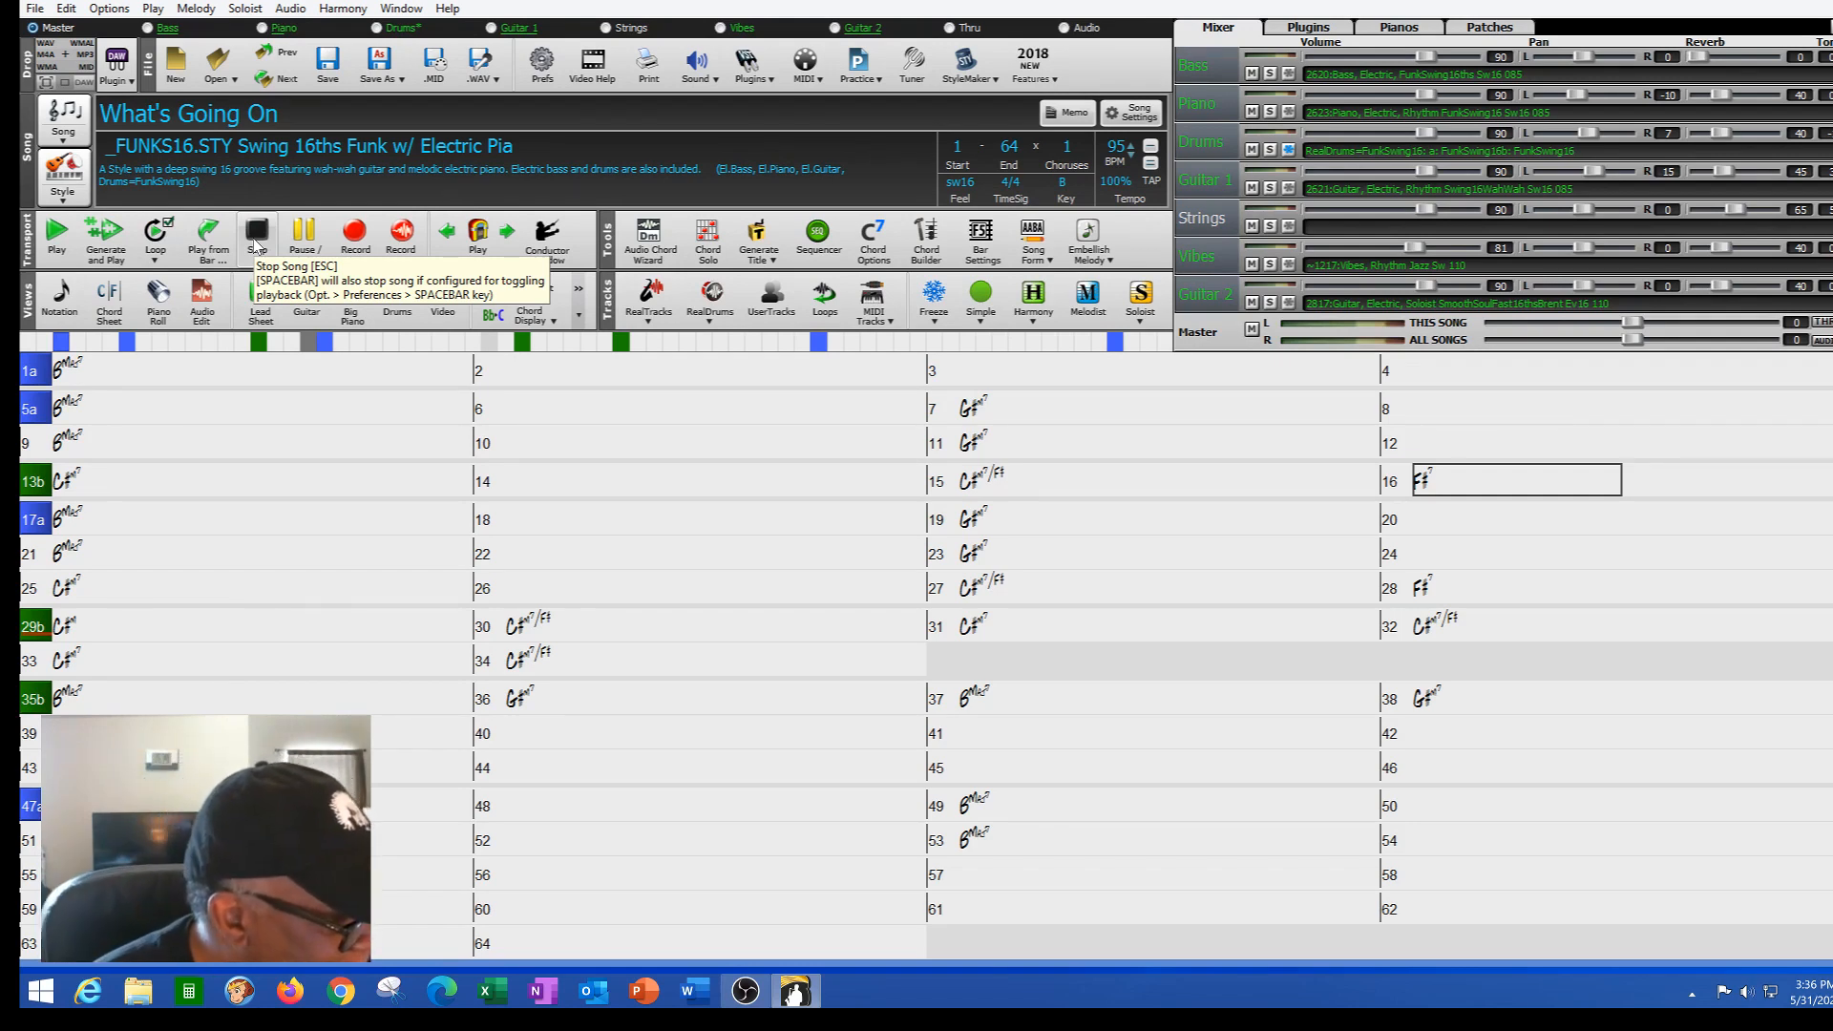
# - Apply the _SOLFOOD Soul Food Smooth Jazz Swing style from the StylePicker, generate and play the song, and stop playback
pyautogui.click(60, 197)
pyautogui.click(109, 219)
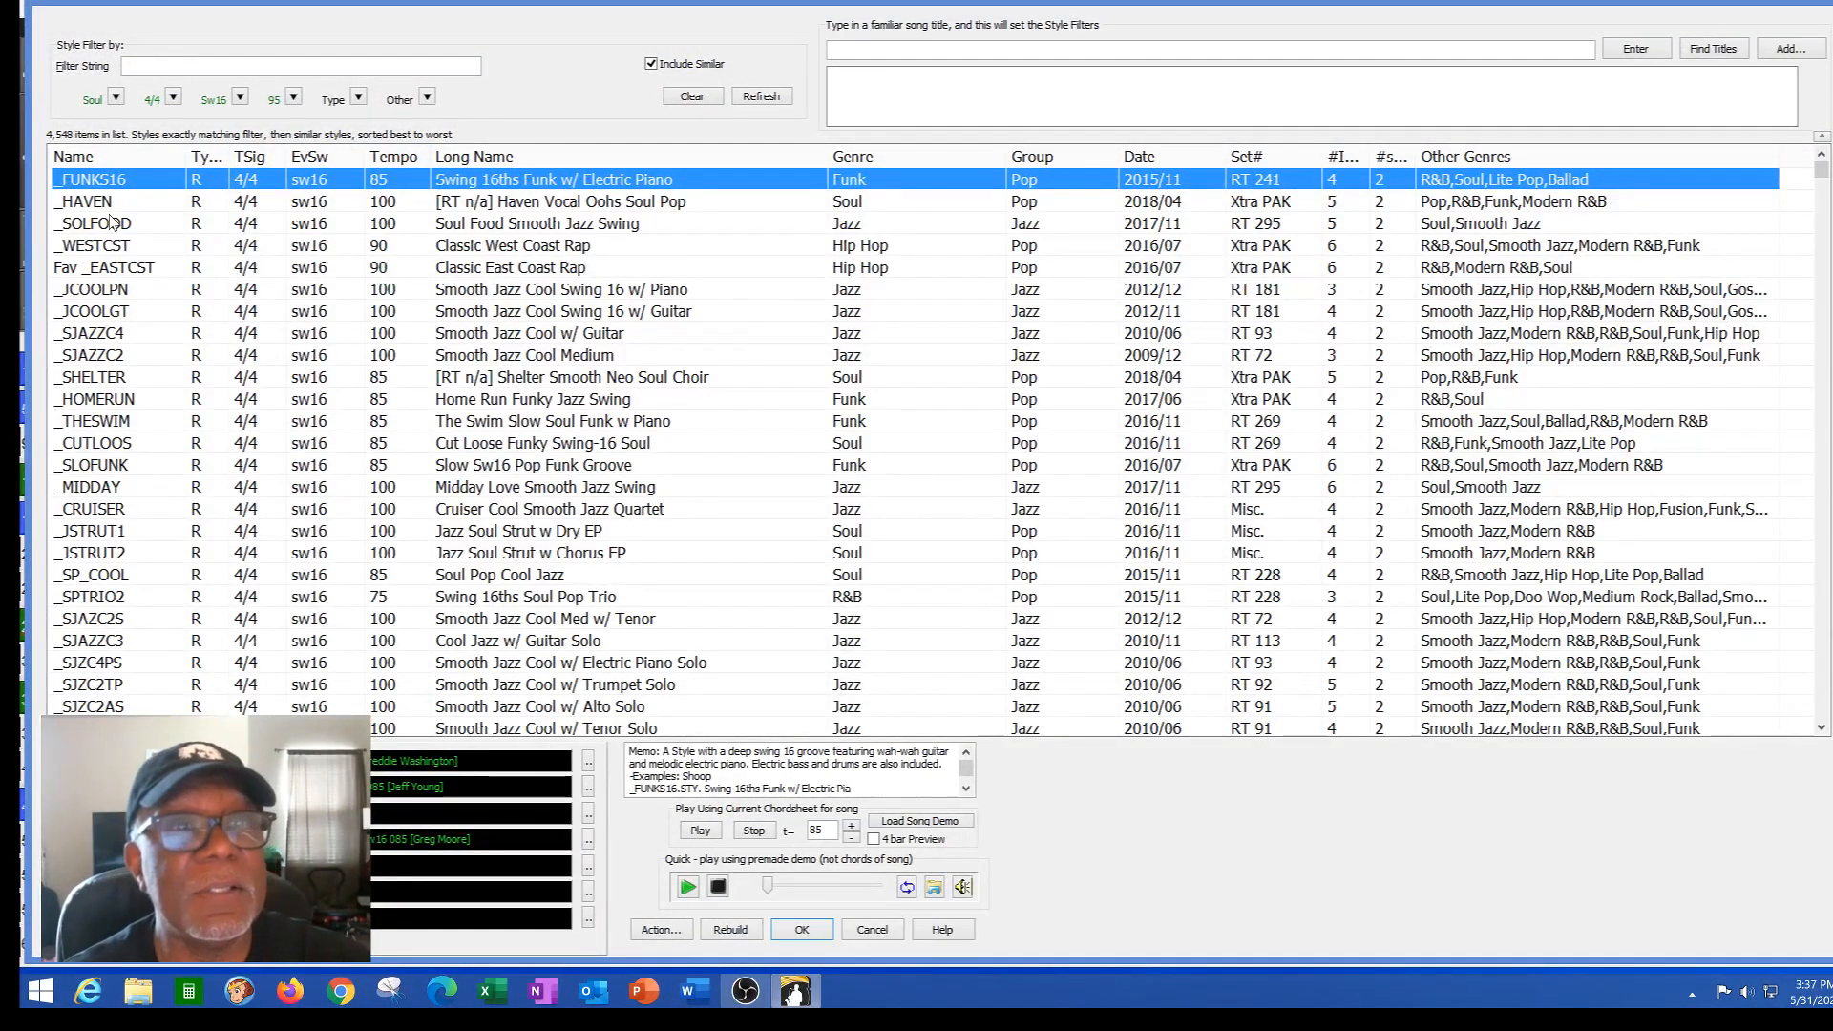
pyautogui.click(550, 224)
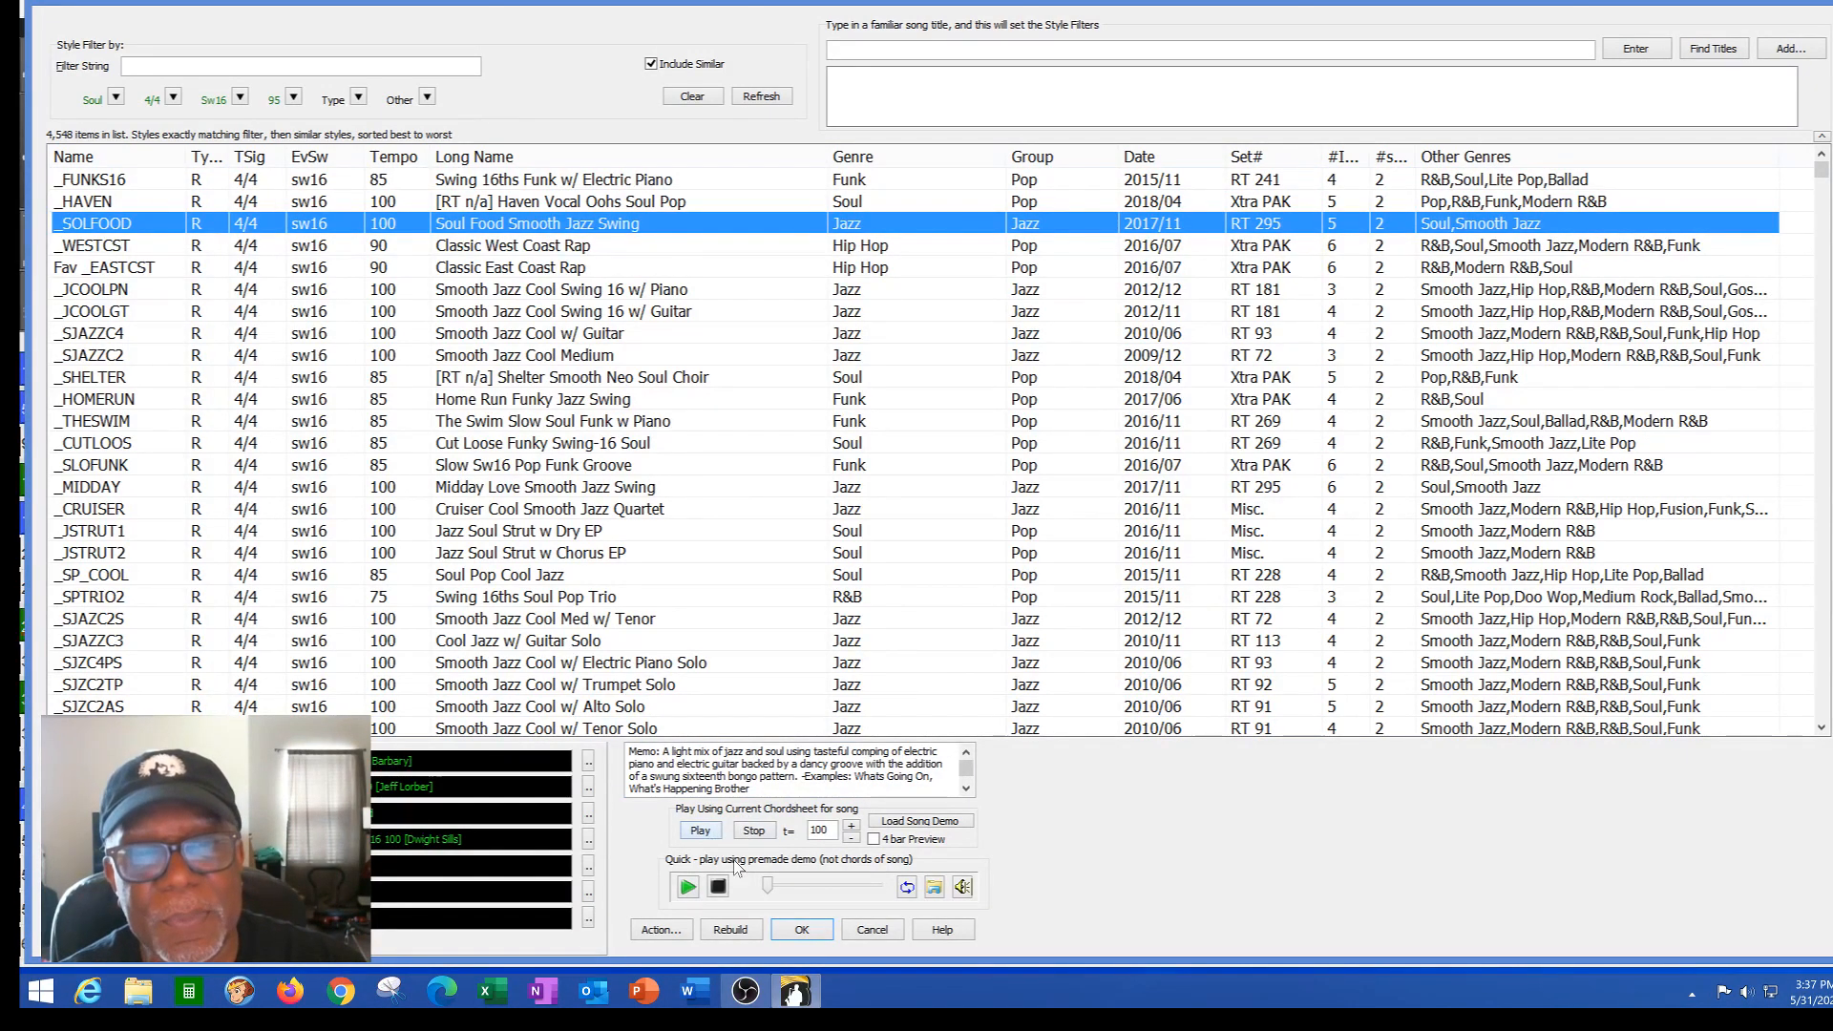
pyautogui.click(802, 930)
pyautogui.click(105, 244)
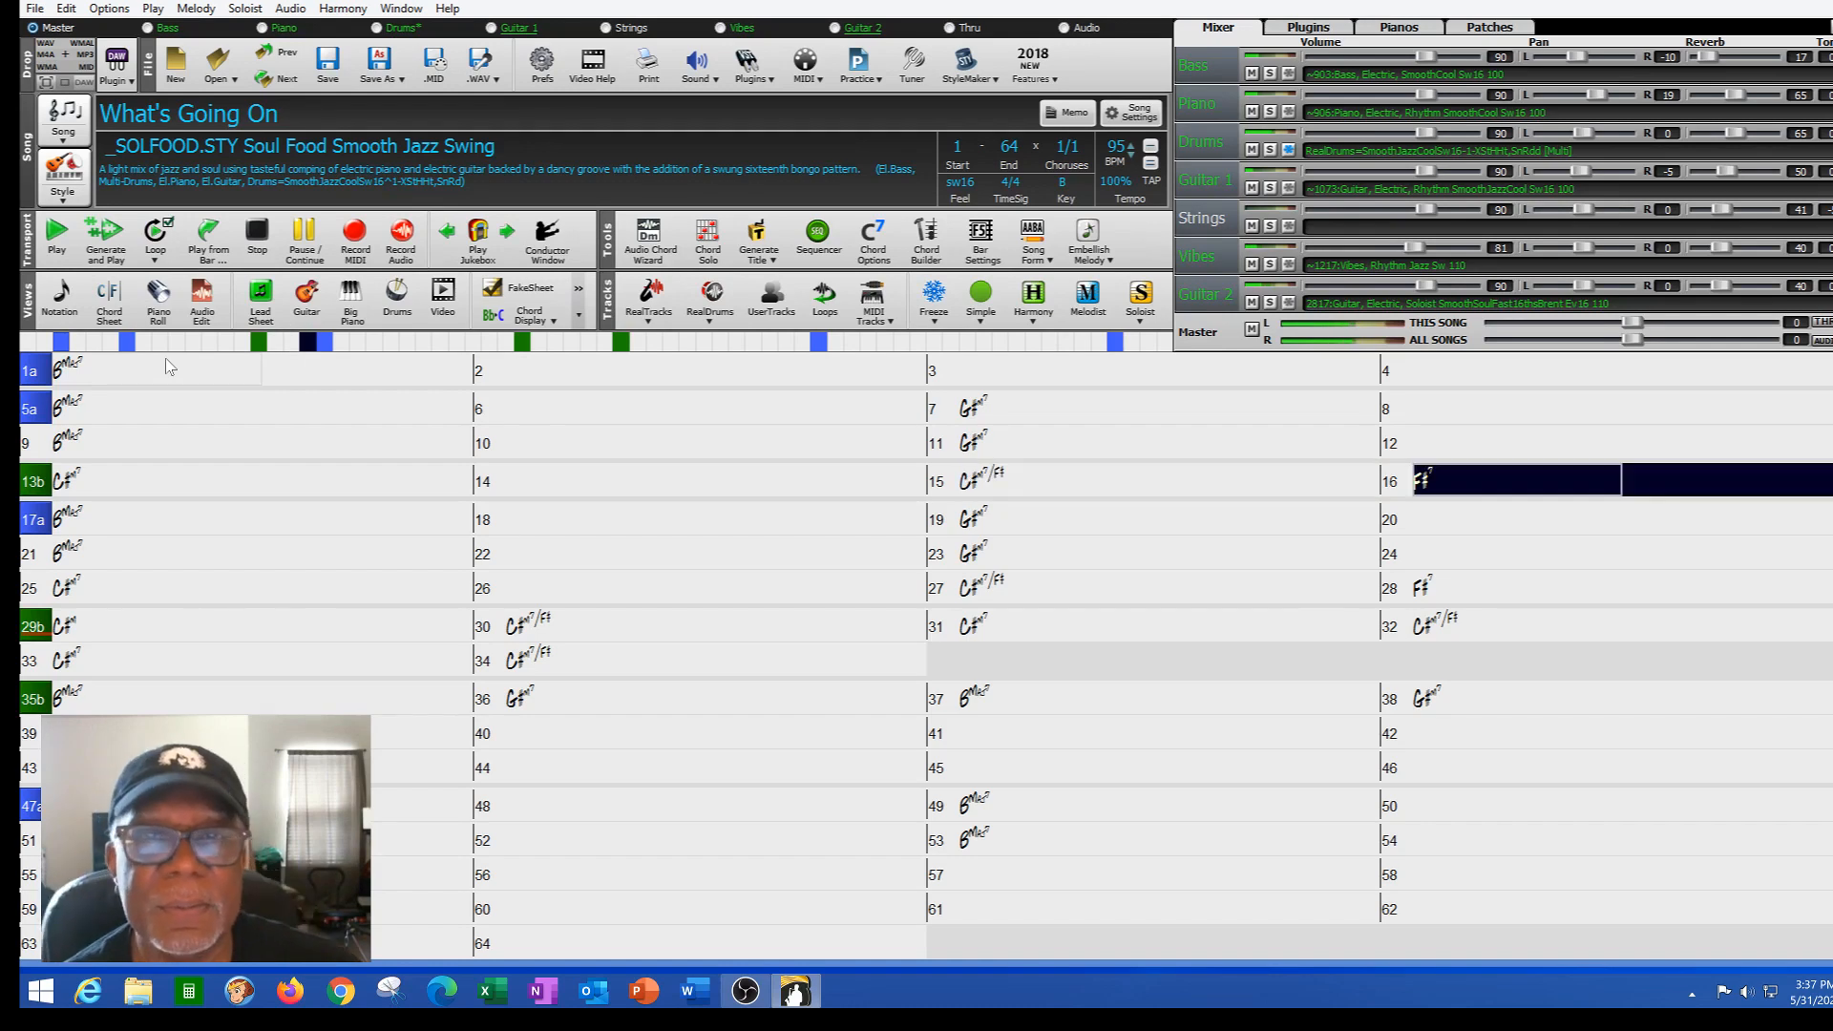
pyautogui.click(253, 238)
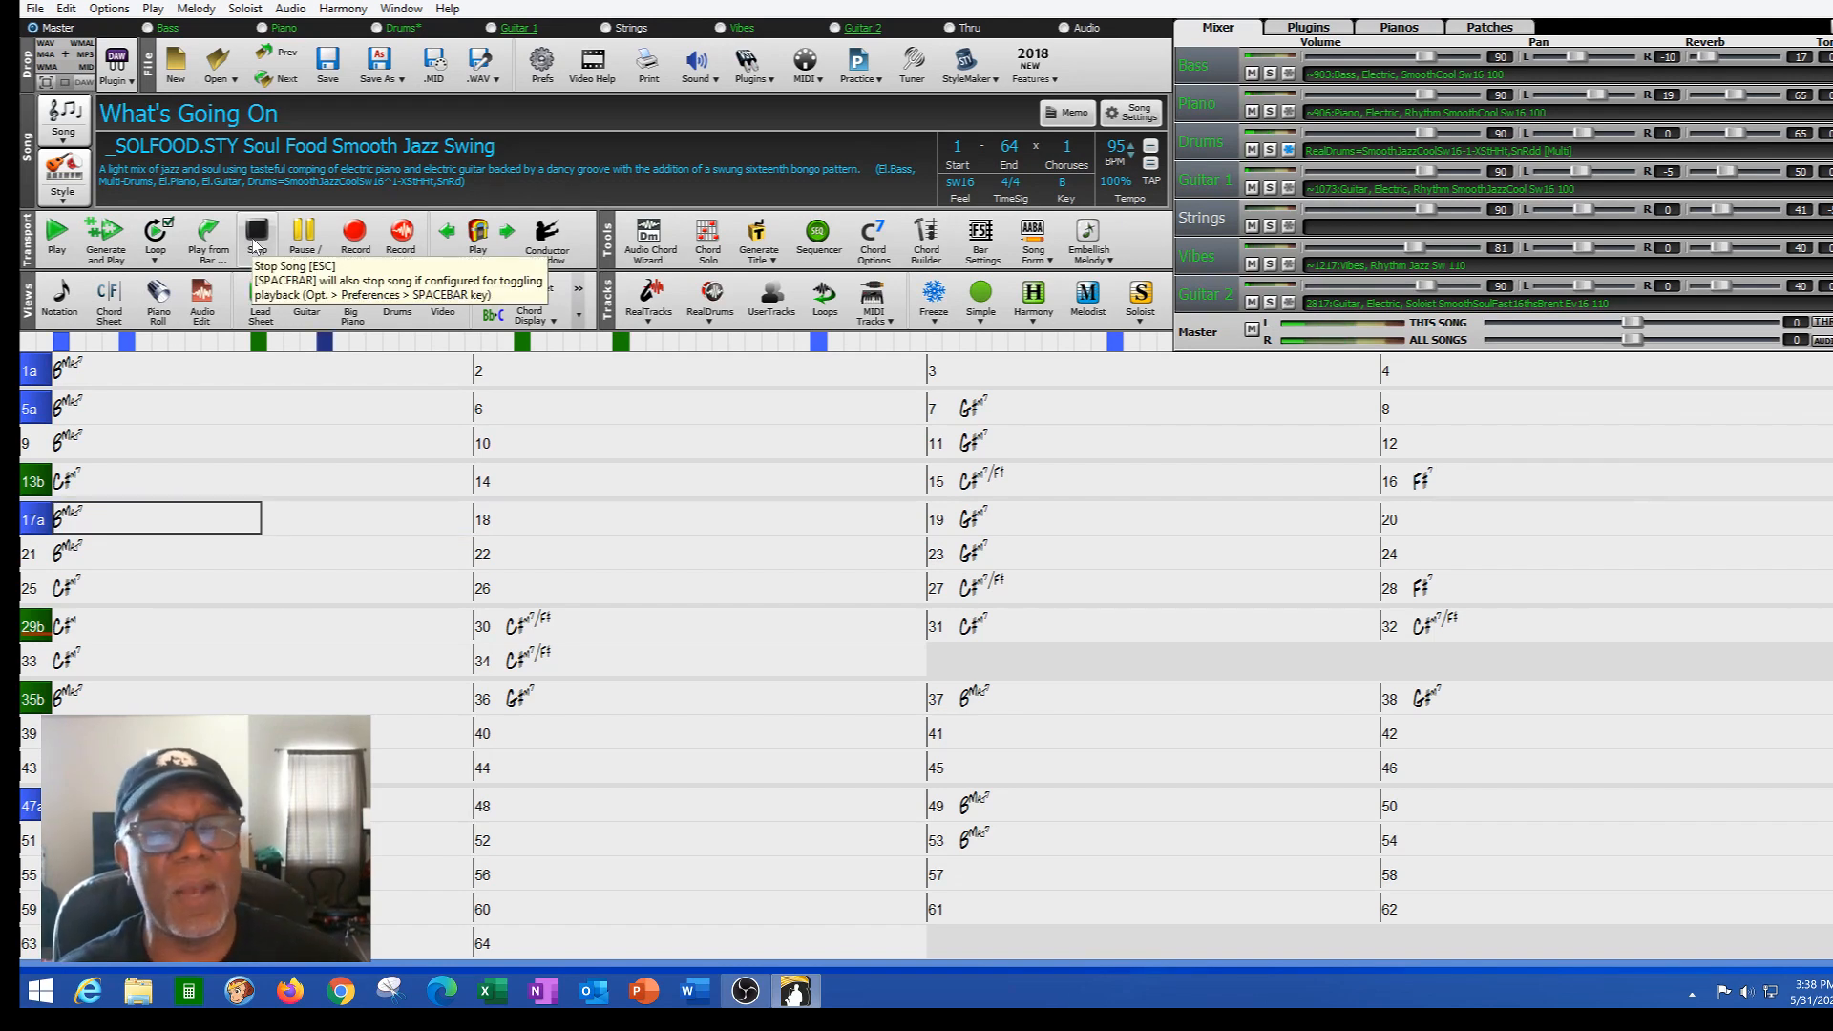
# - Apply the _SP_COOL Soul Pop Cool Jazz style, generate and play the song with Guitar 1 muted partway through, and stop playback
pyautogui.click(65, 198)
pyautogui.click(107, 223)
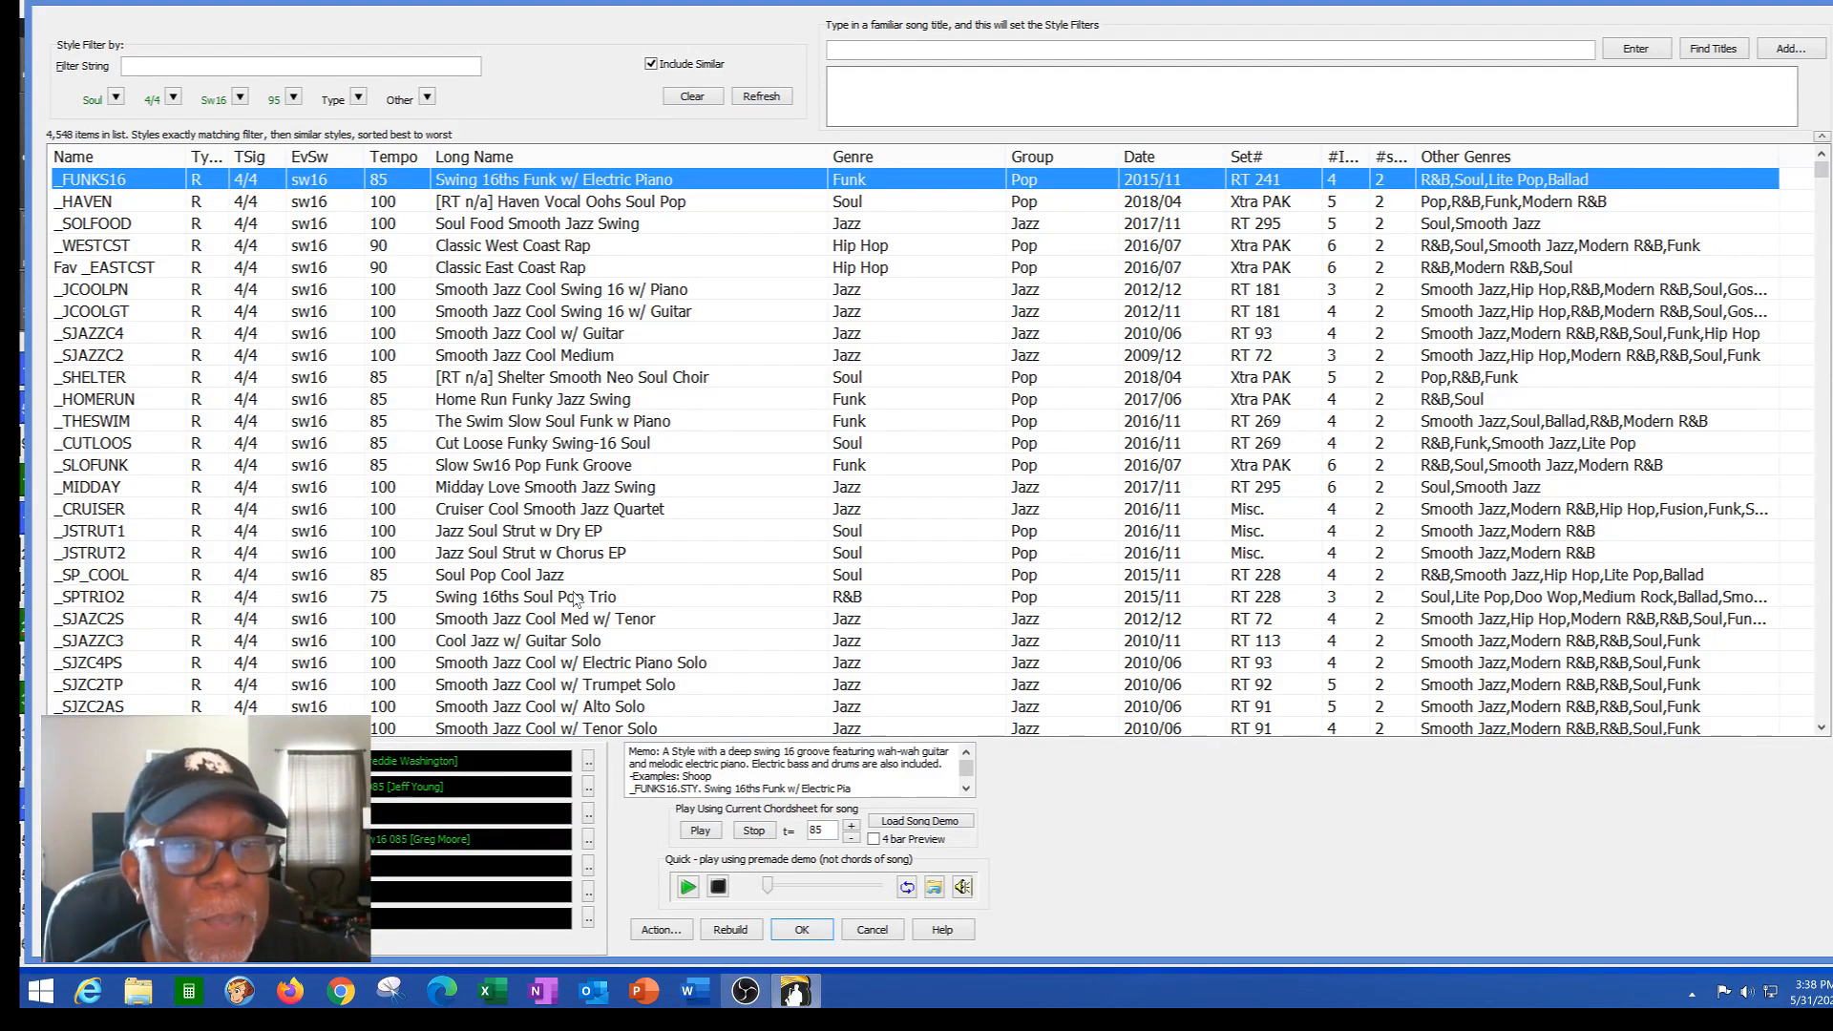
pyautogui.click(543, 577)
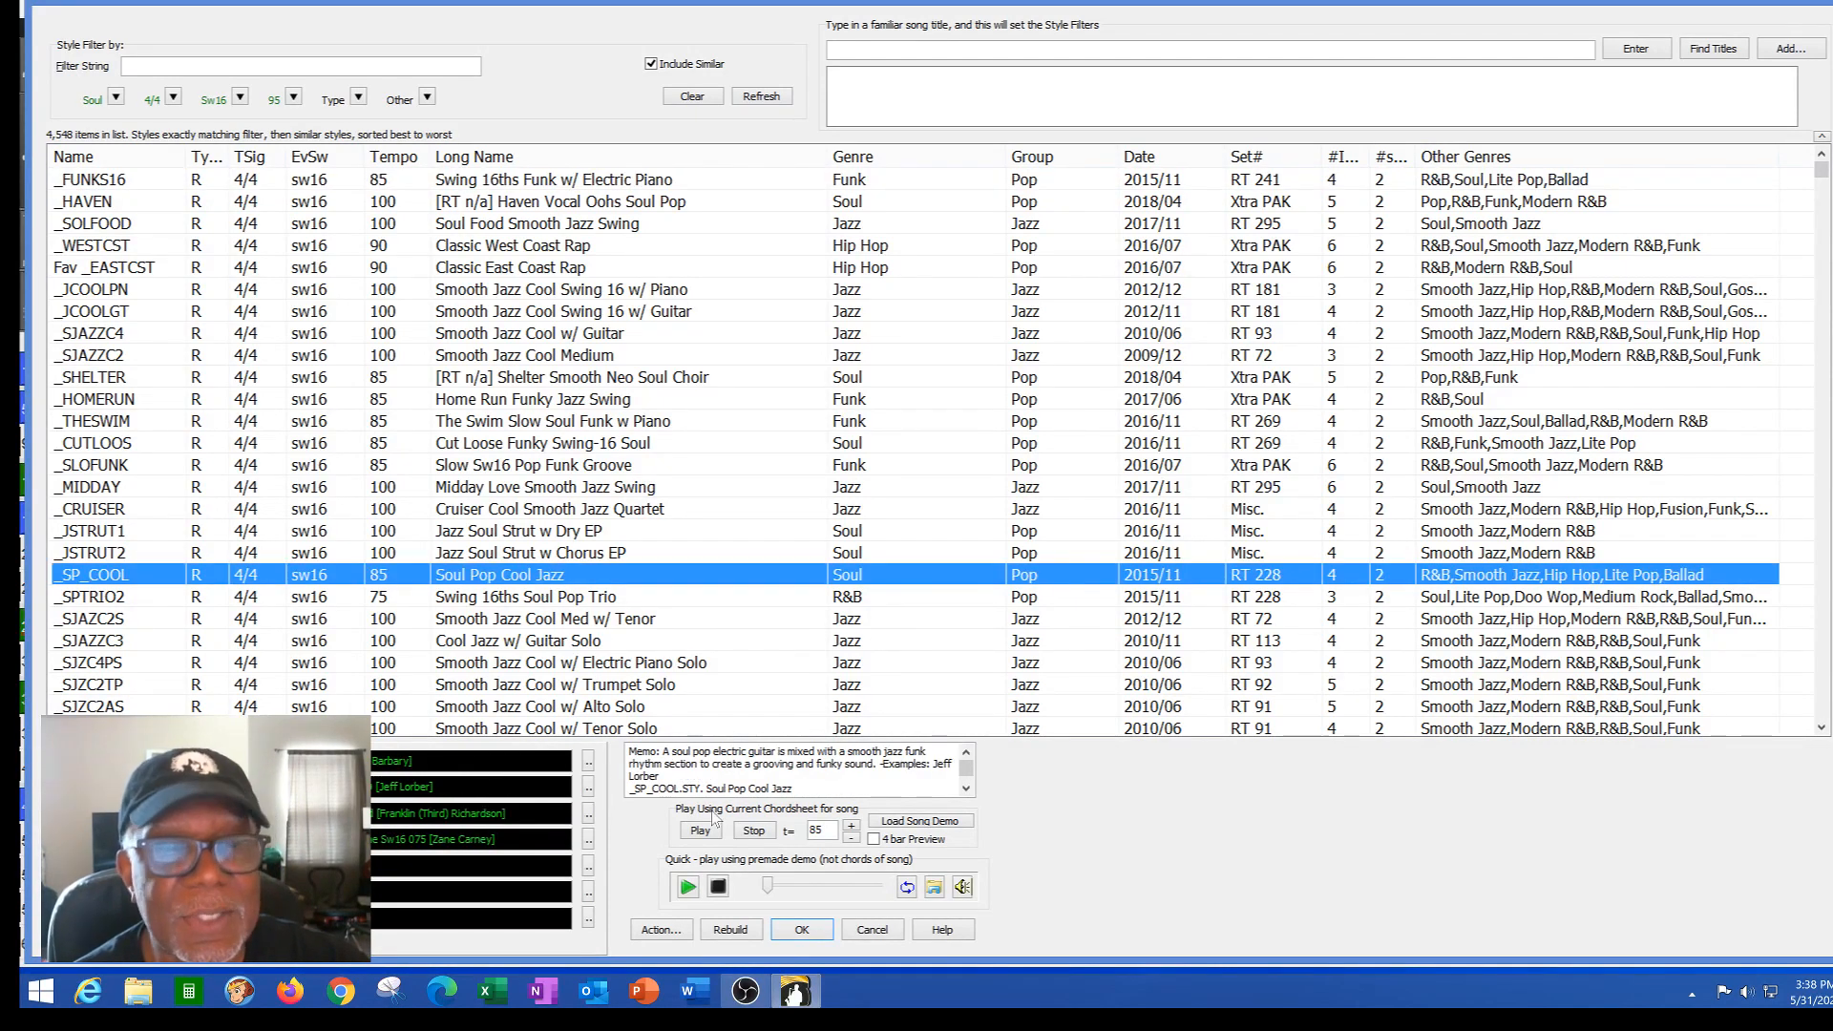
pyautogui.click(802, 930)
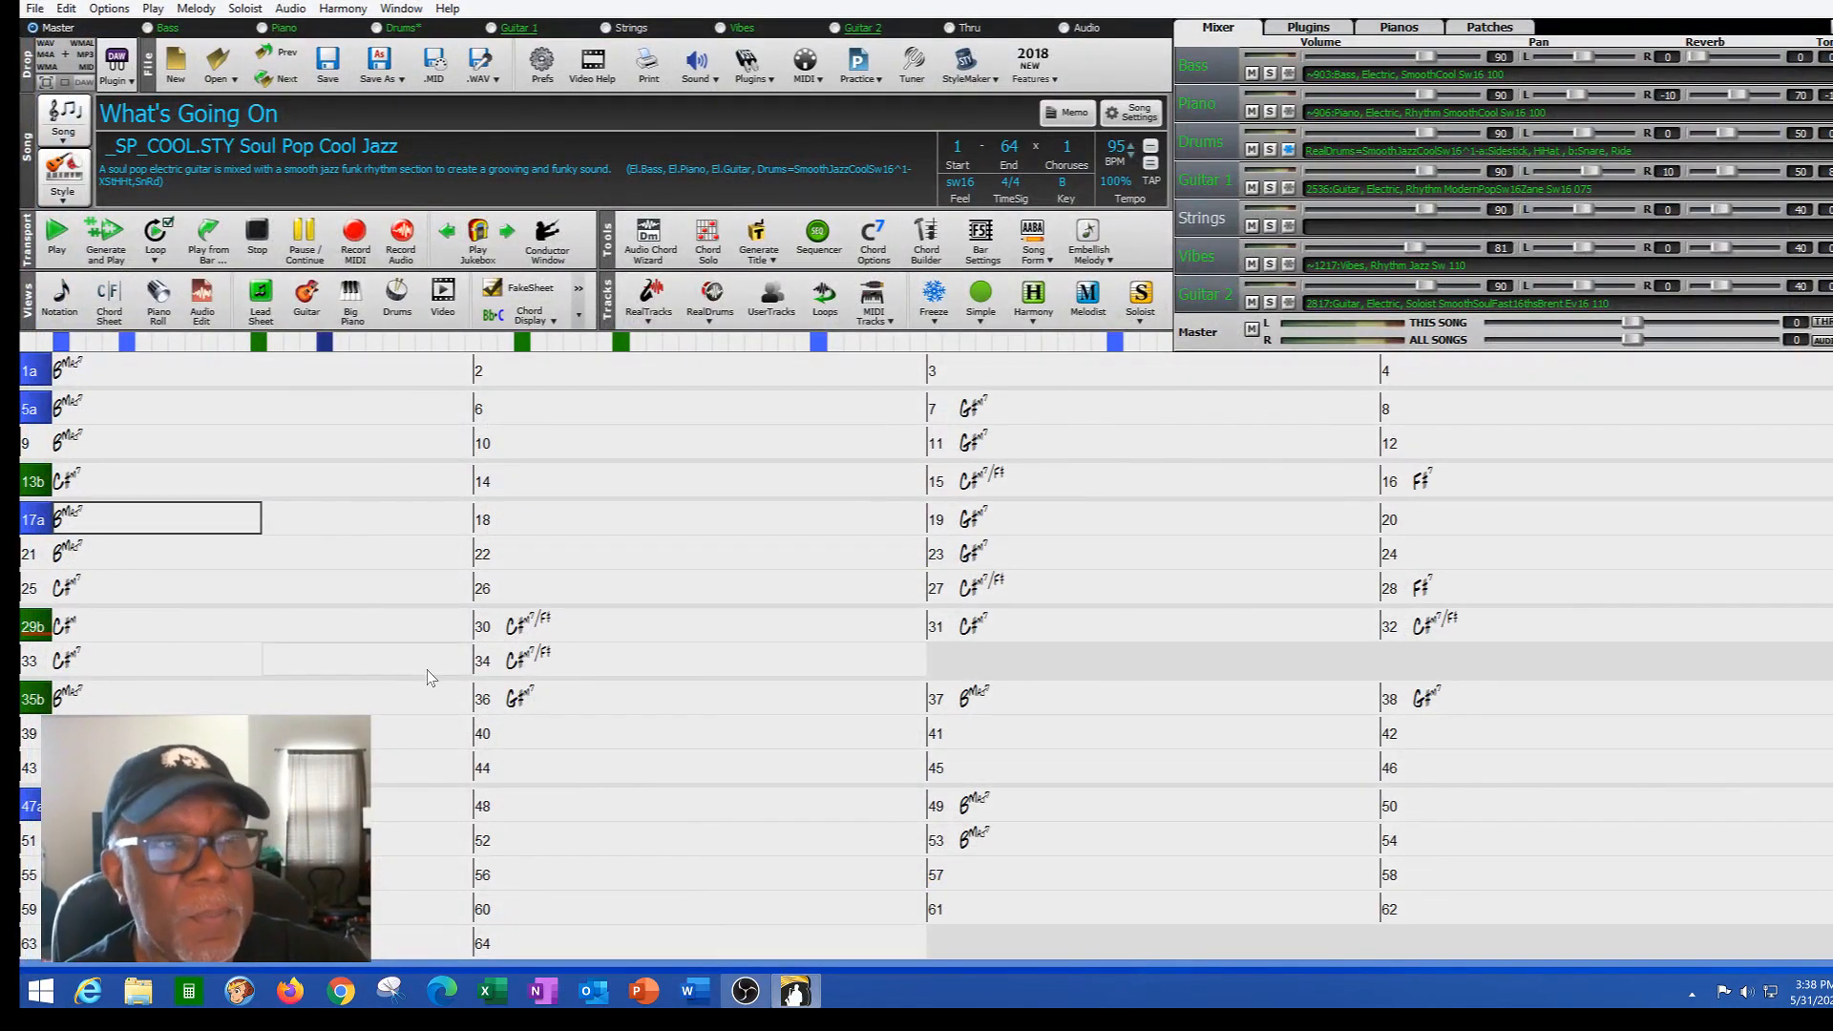
pyautogui.click(107, 243)
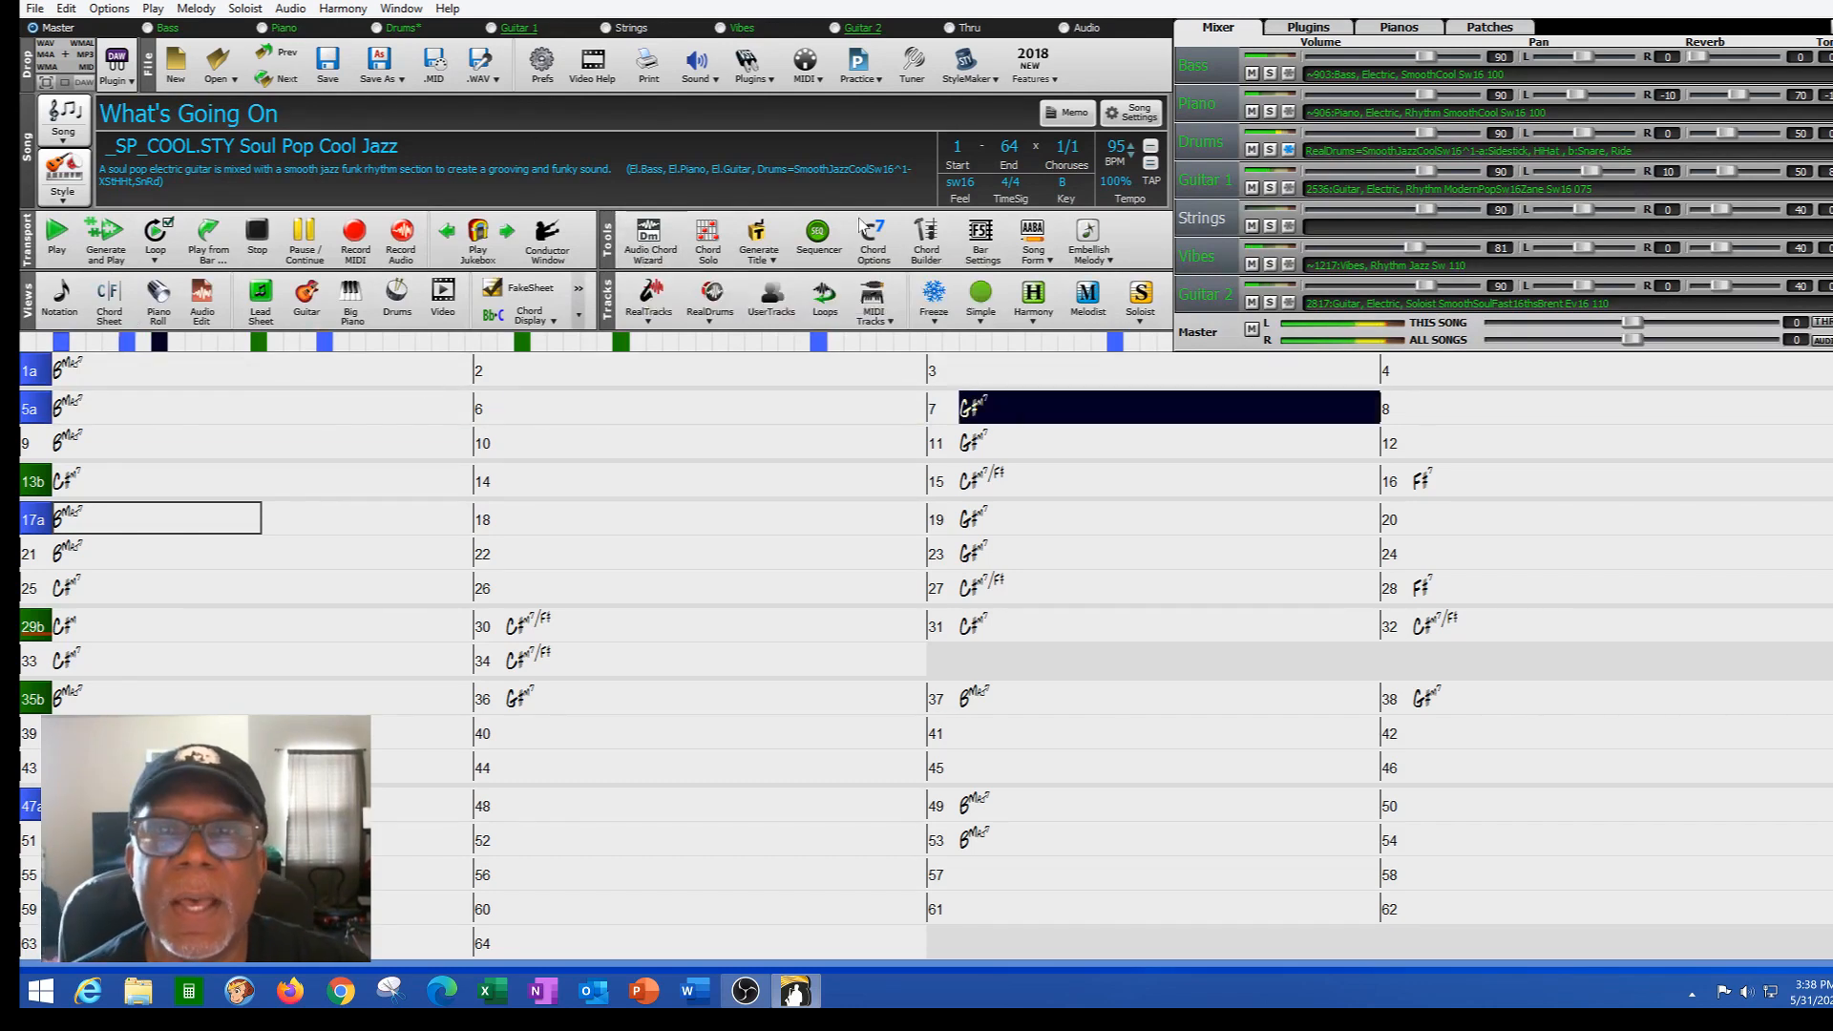
pyautogui.click(1251, 188)
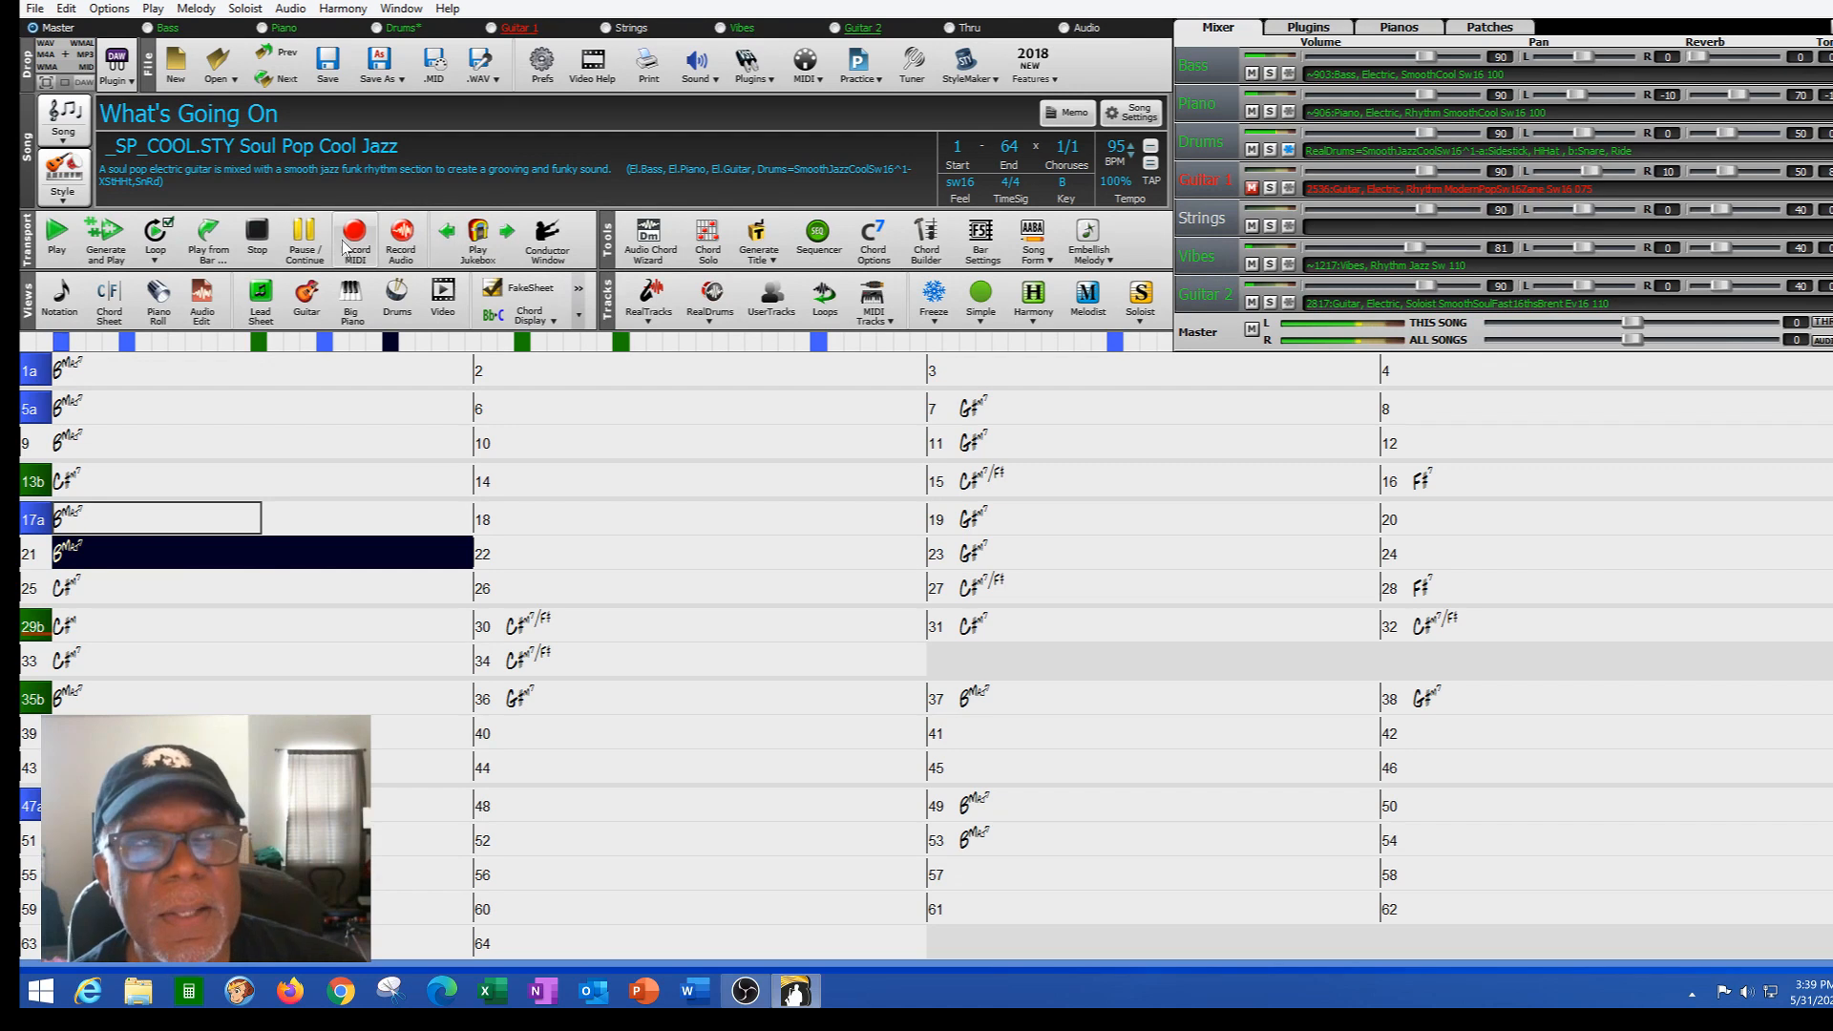
pyautogui.click(258, 234)
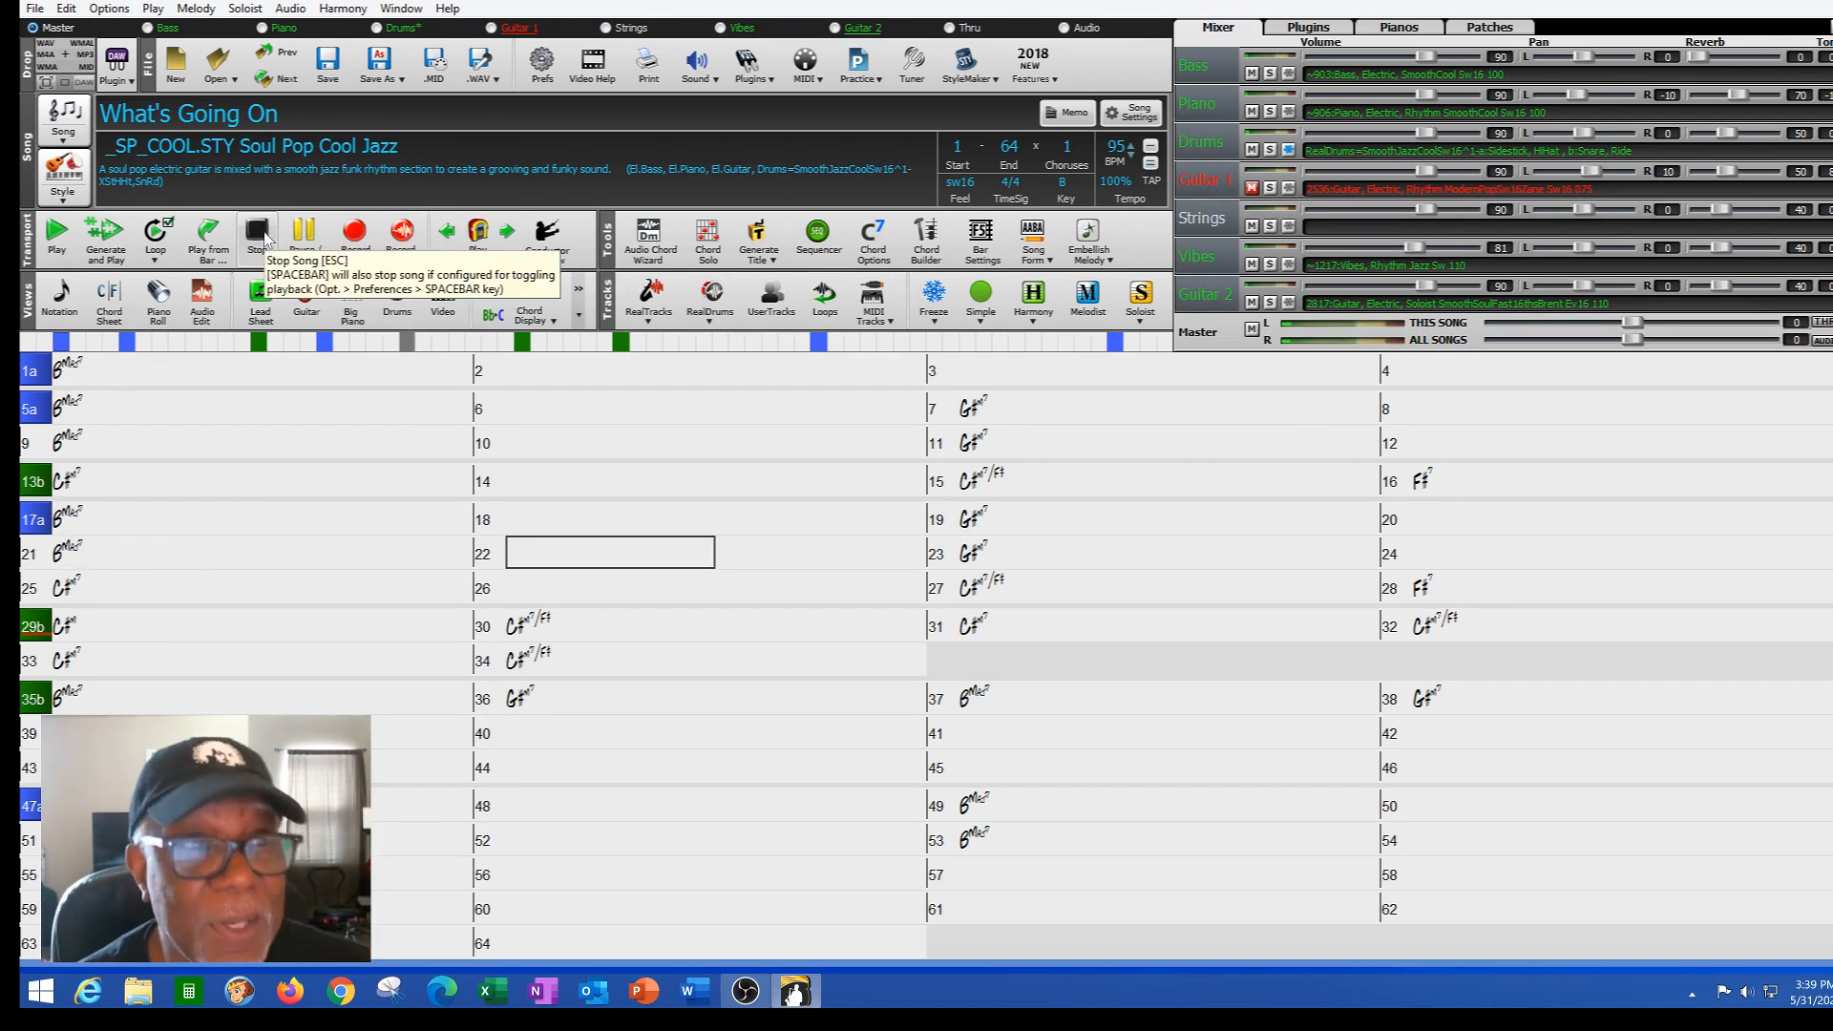
# - Audition the _SJAZZC4 Smooth Jazz Cool w/ Guitar style with the current chord sheet in the StylePicker and apply it to the song
pyautogui.click(62, 205)
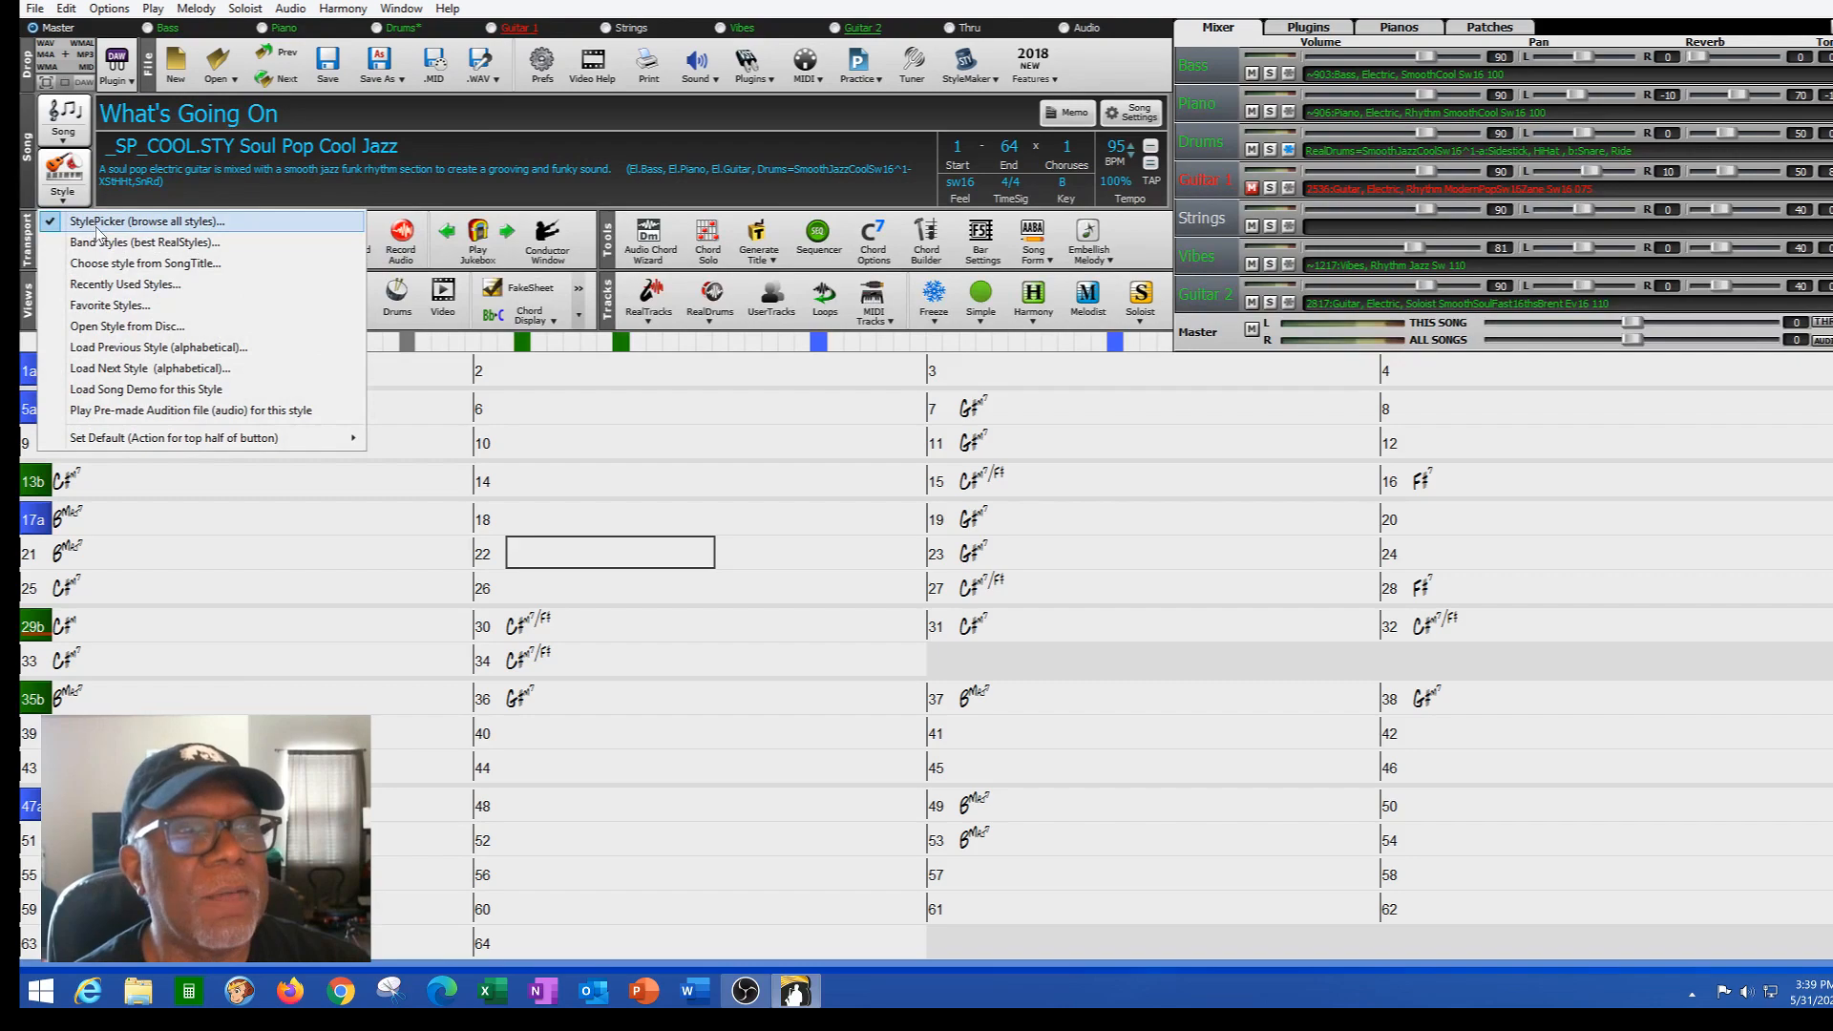
pyautogui.click(96, 222)
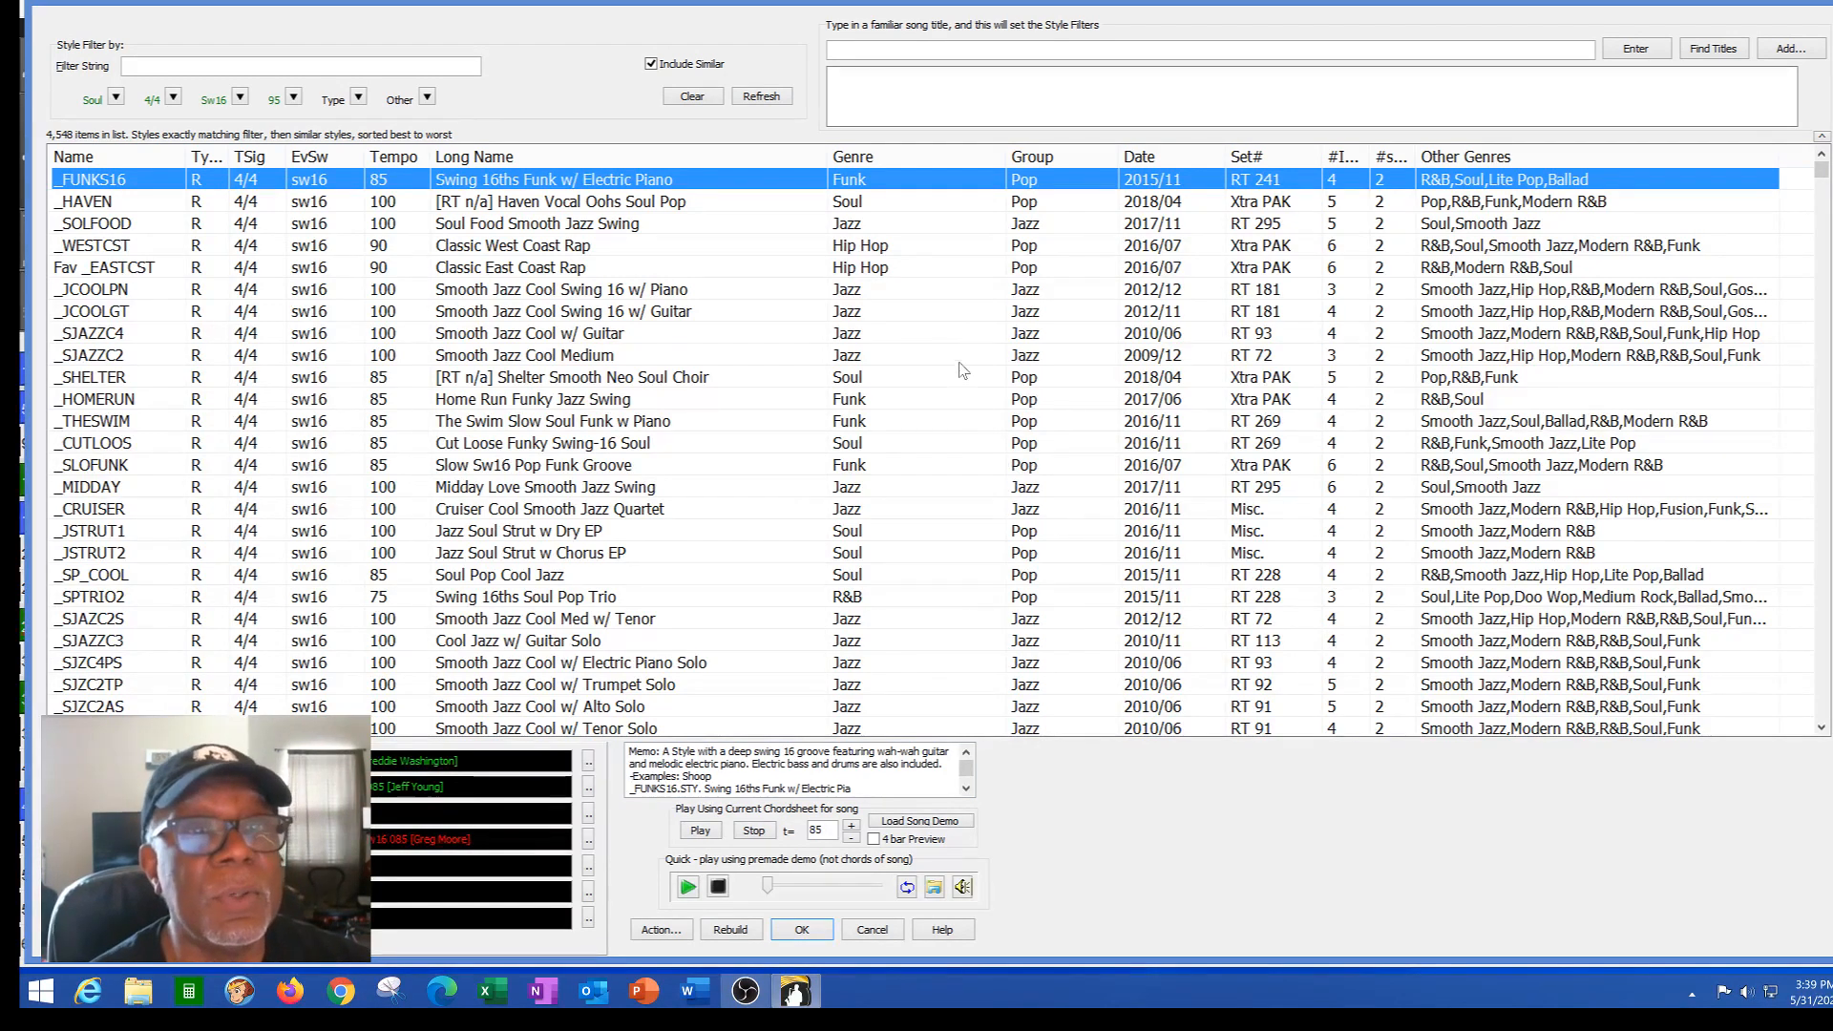
pyautogui.click(504, 337)
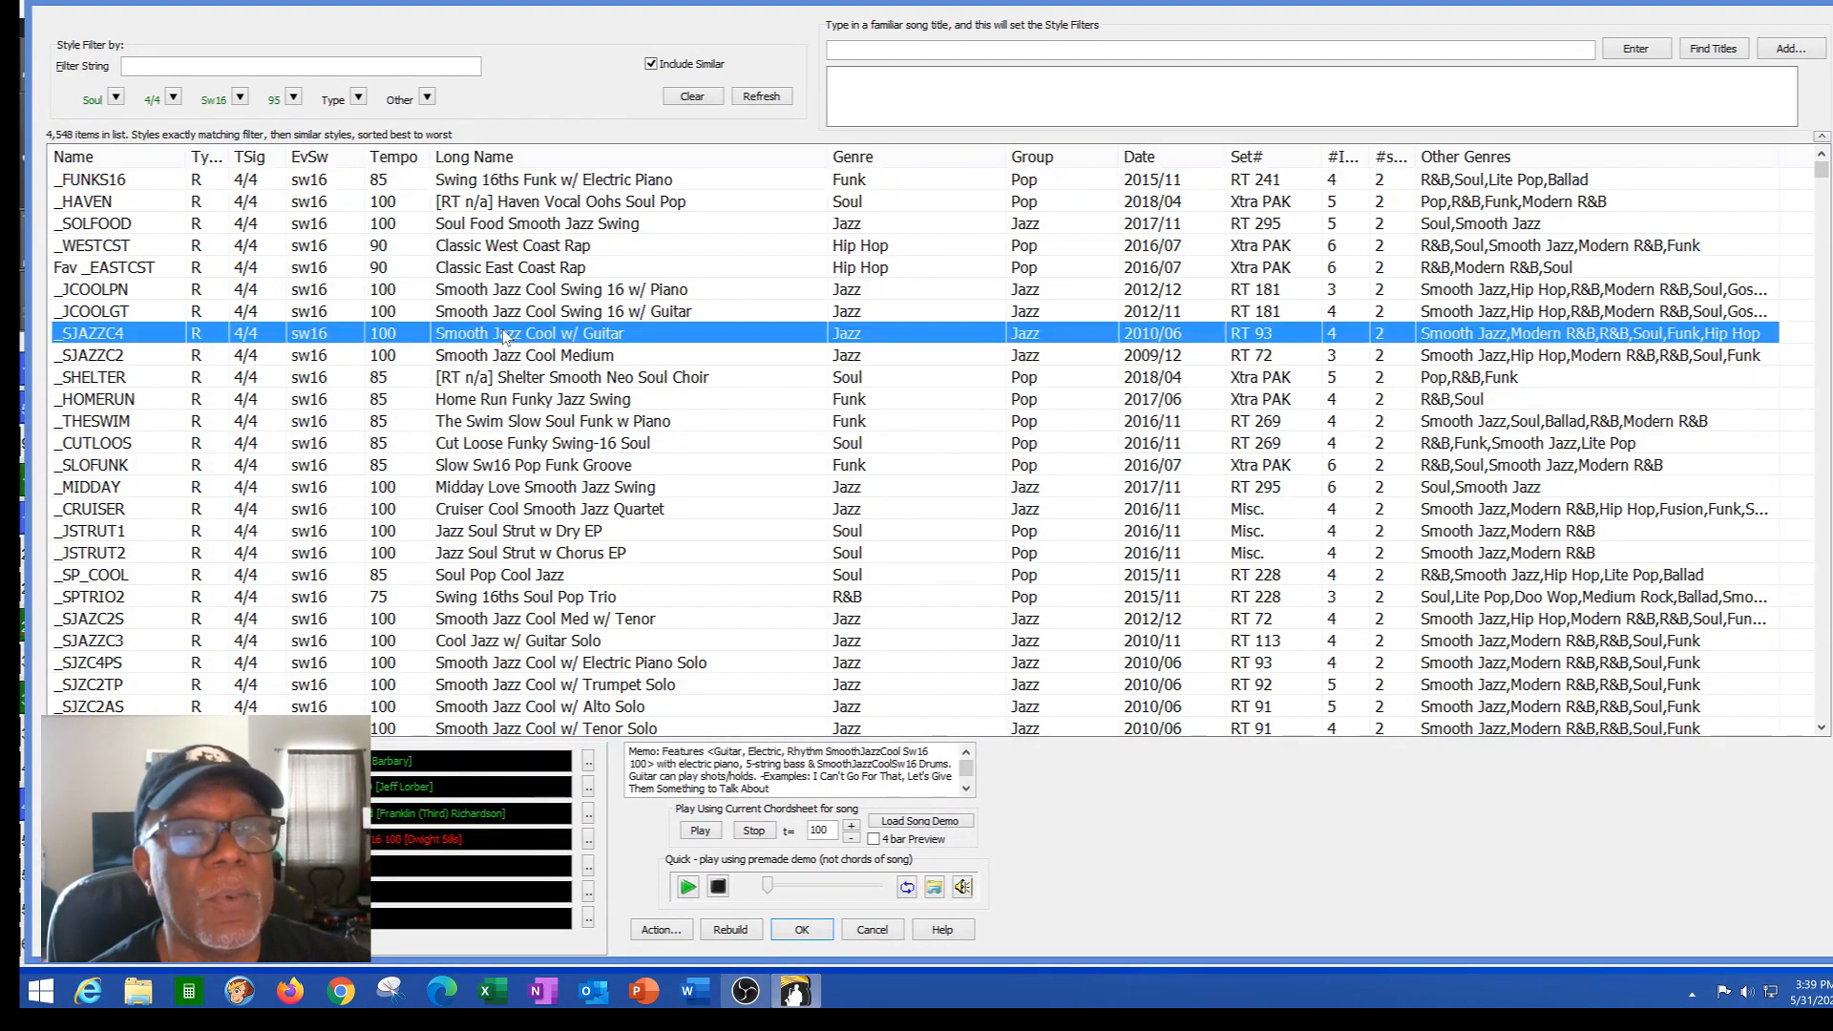
pyautogui.click(697, 833)
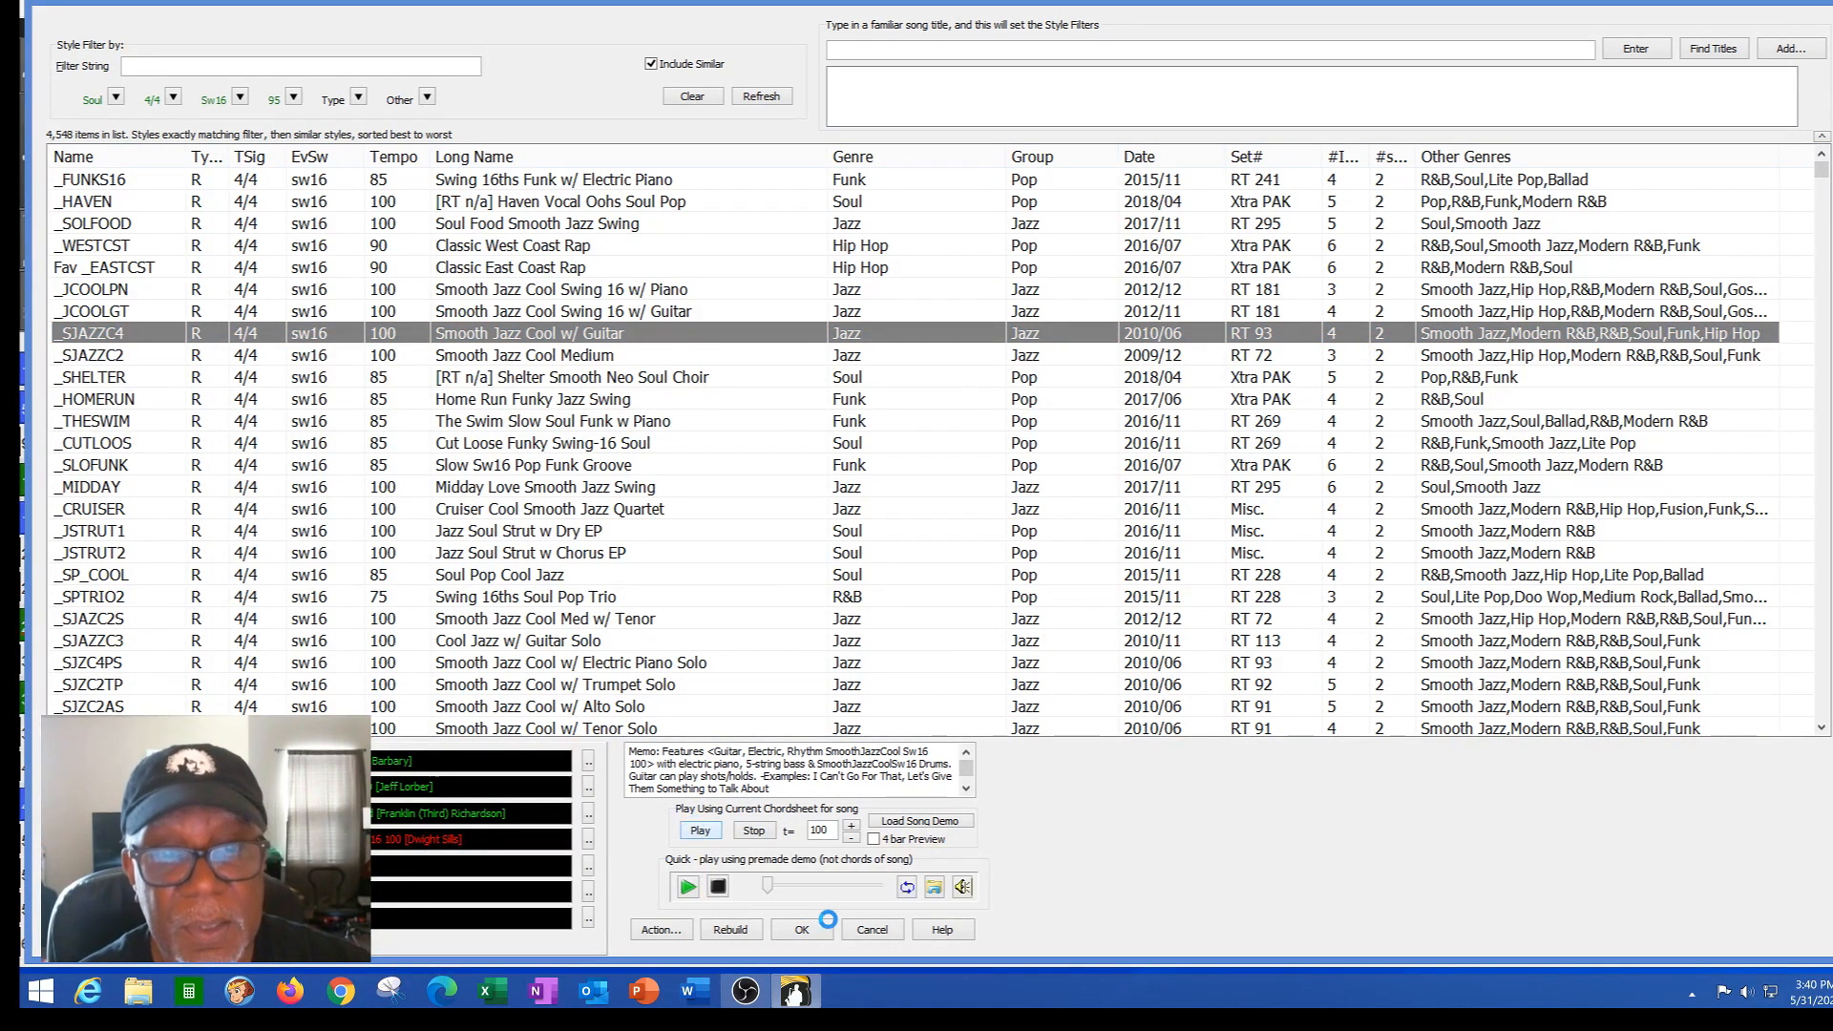
pyautogui.click(804, 931)
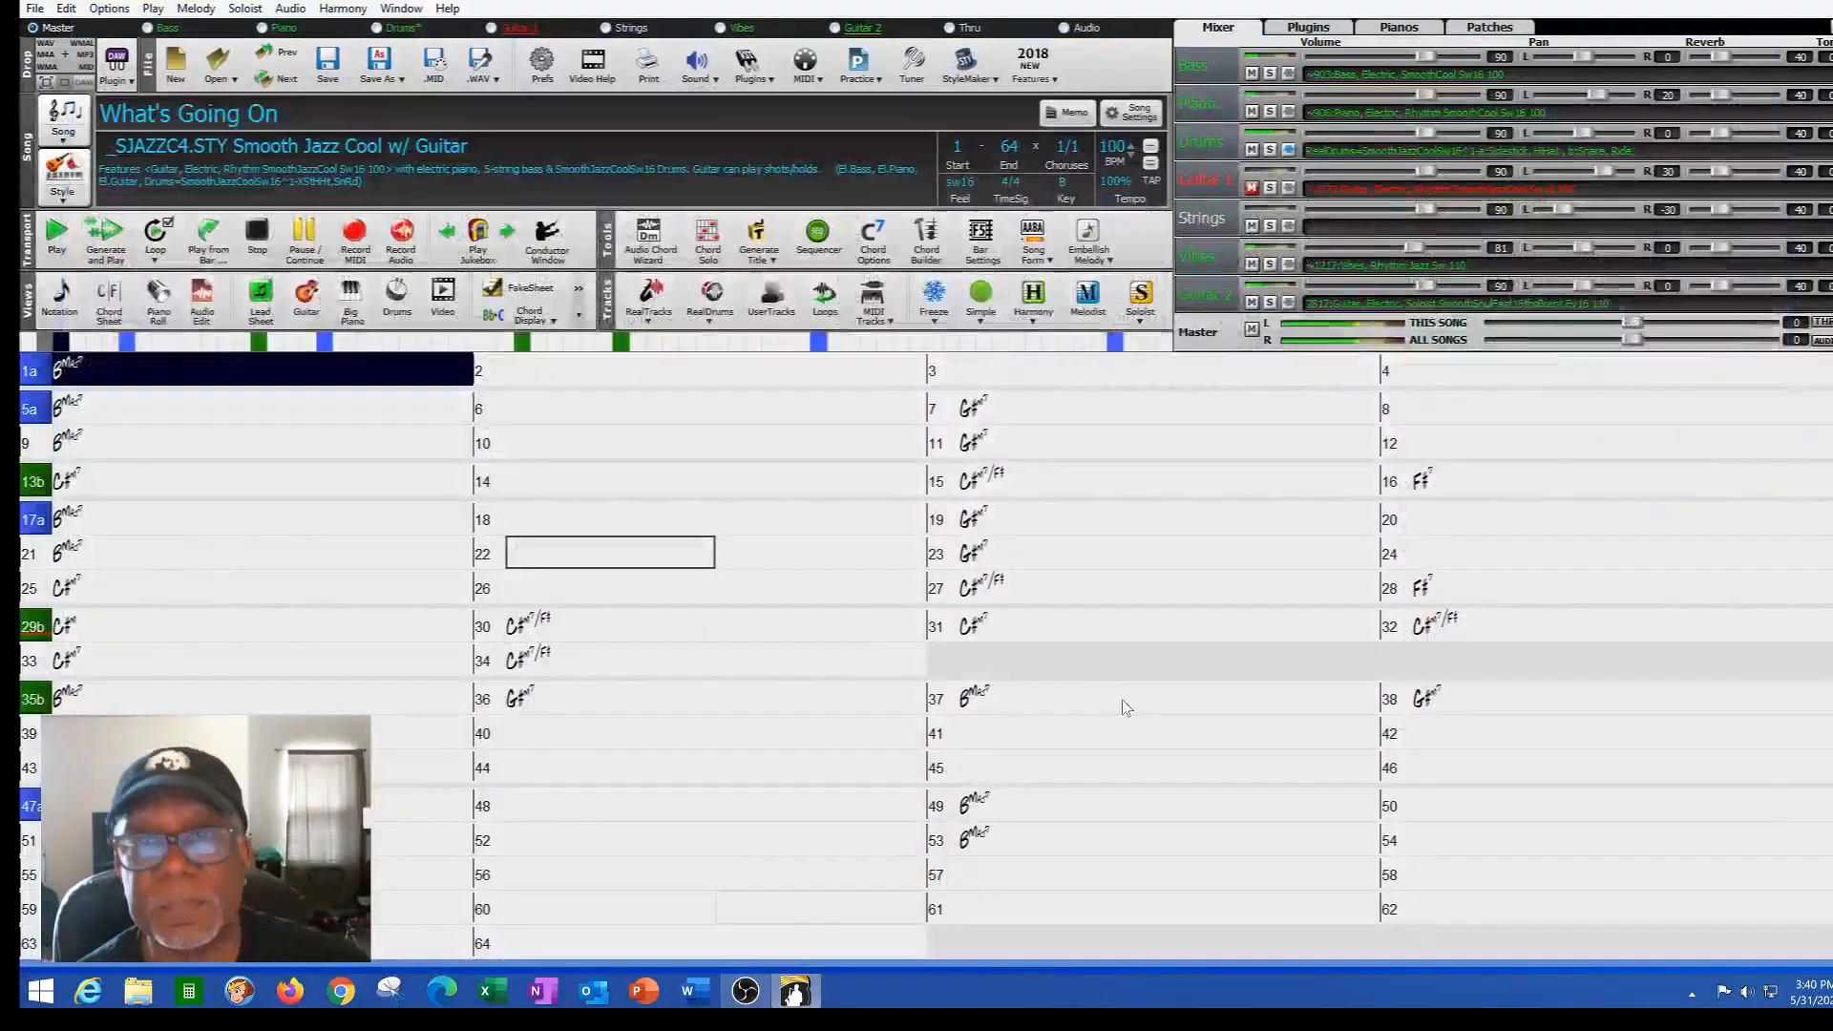
# - Unmute Guitar 1 and mute Guitar 2 while the song plays, and stop playback
pyautogui.click(1252, 187)
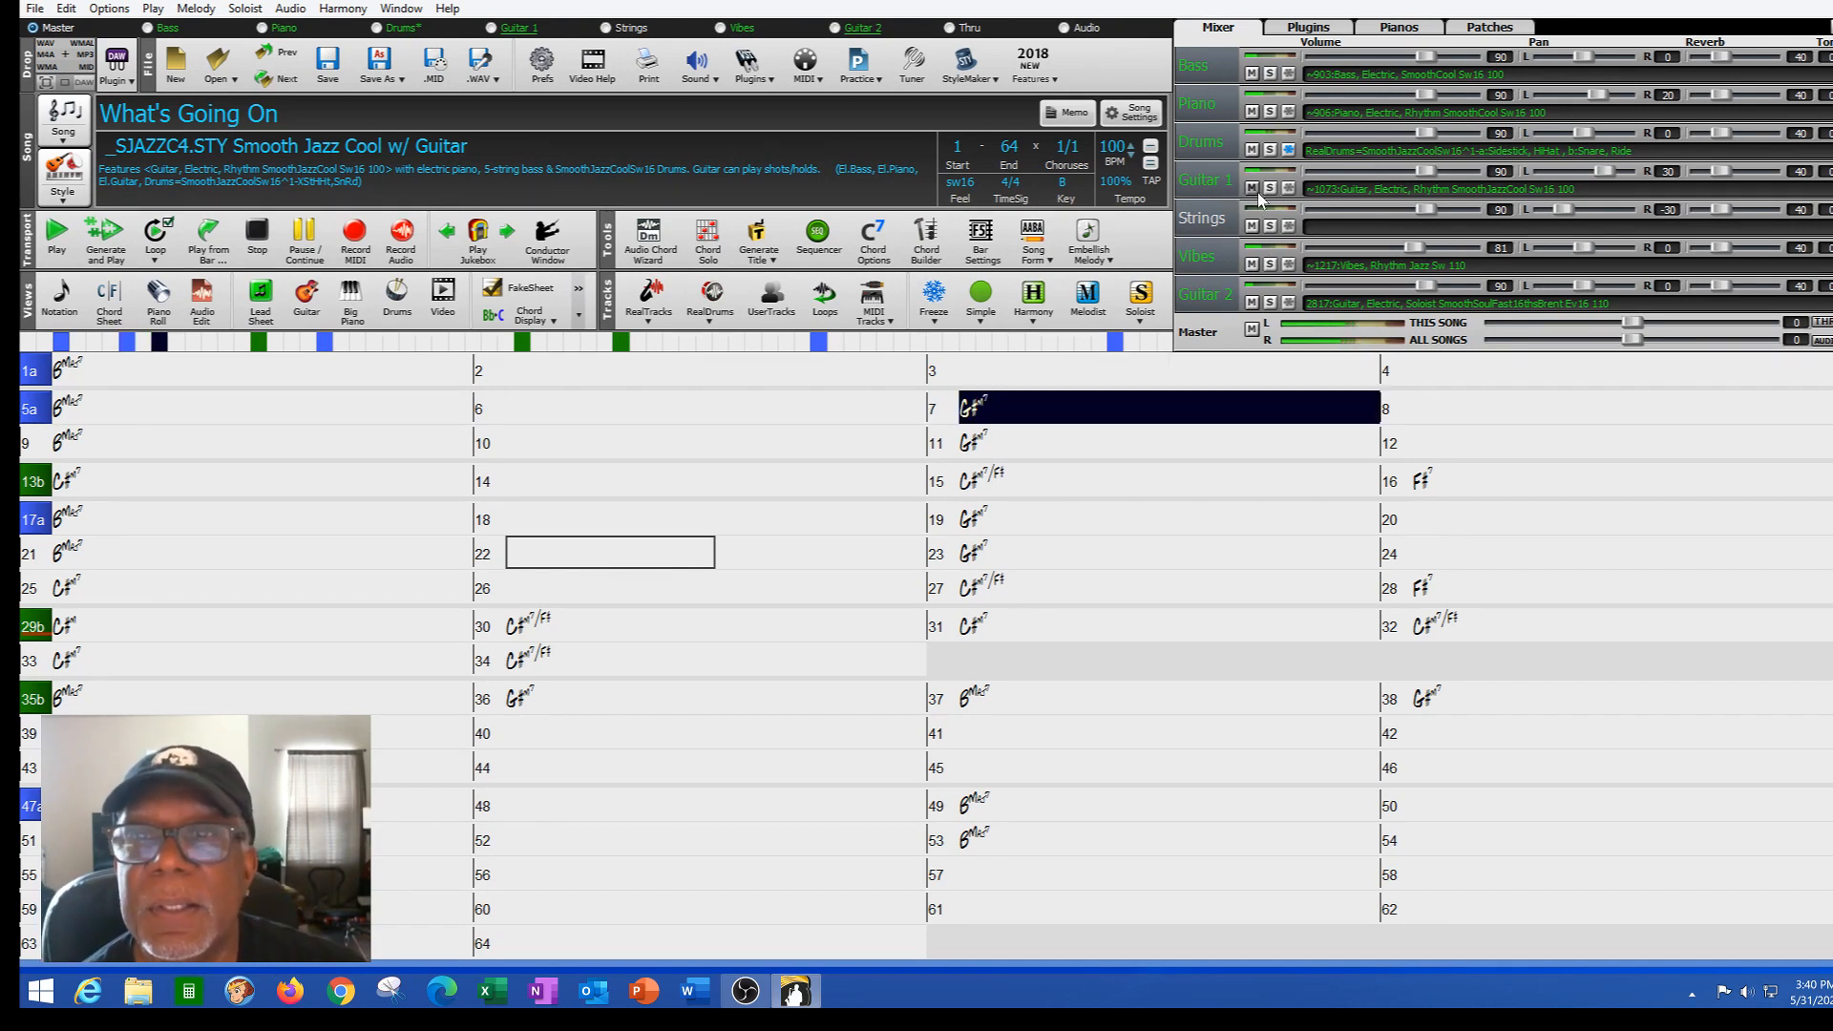
pyautogui.click(1252, 304)
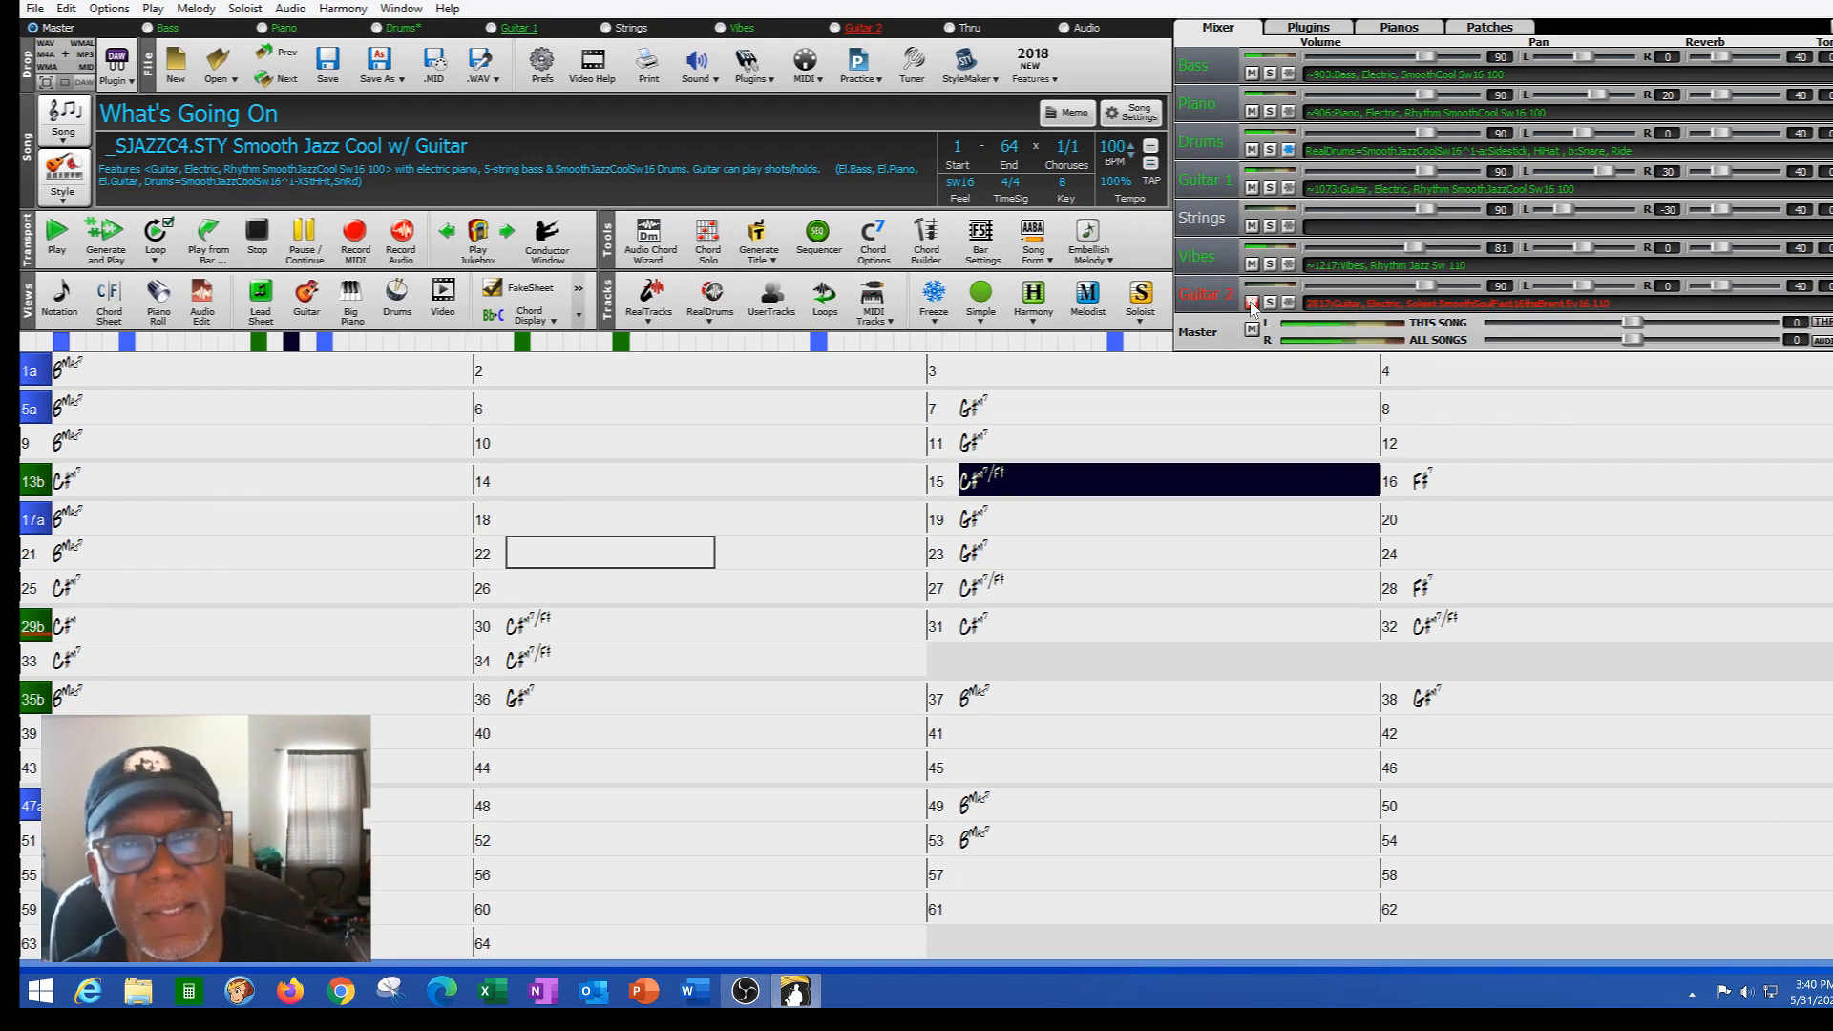
pyautogui.click(1252, 303)
pyautogui.click(258, 234)
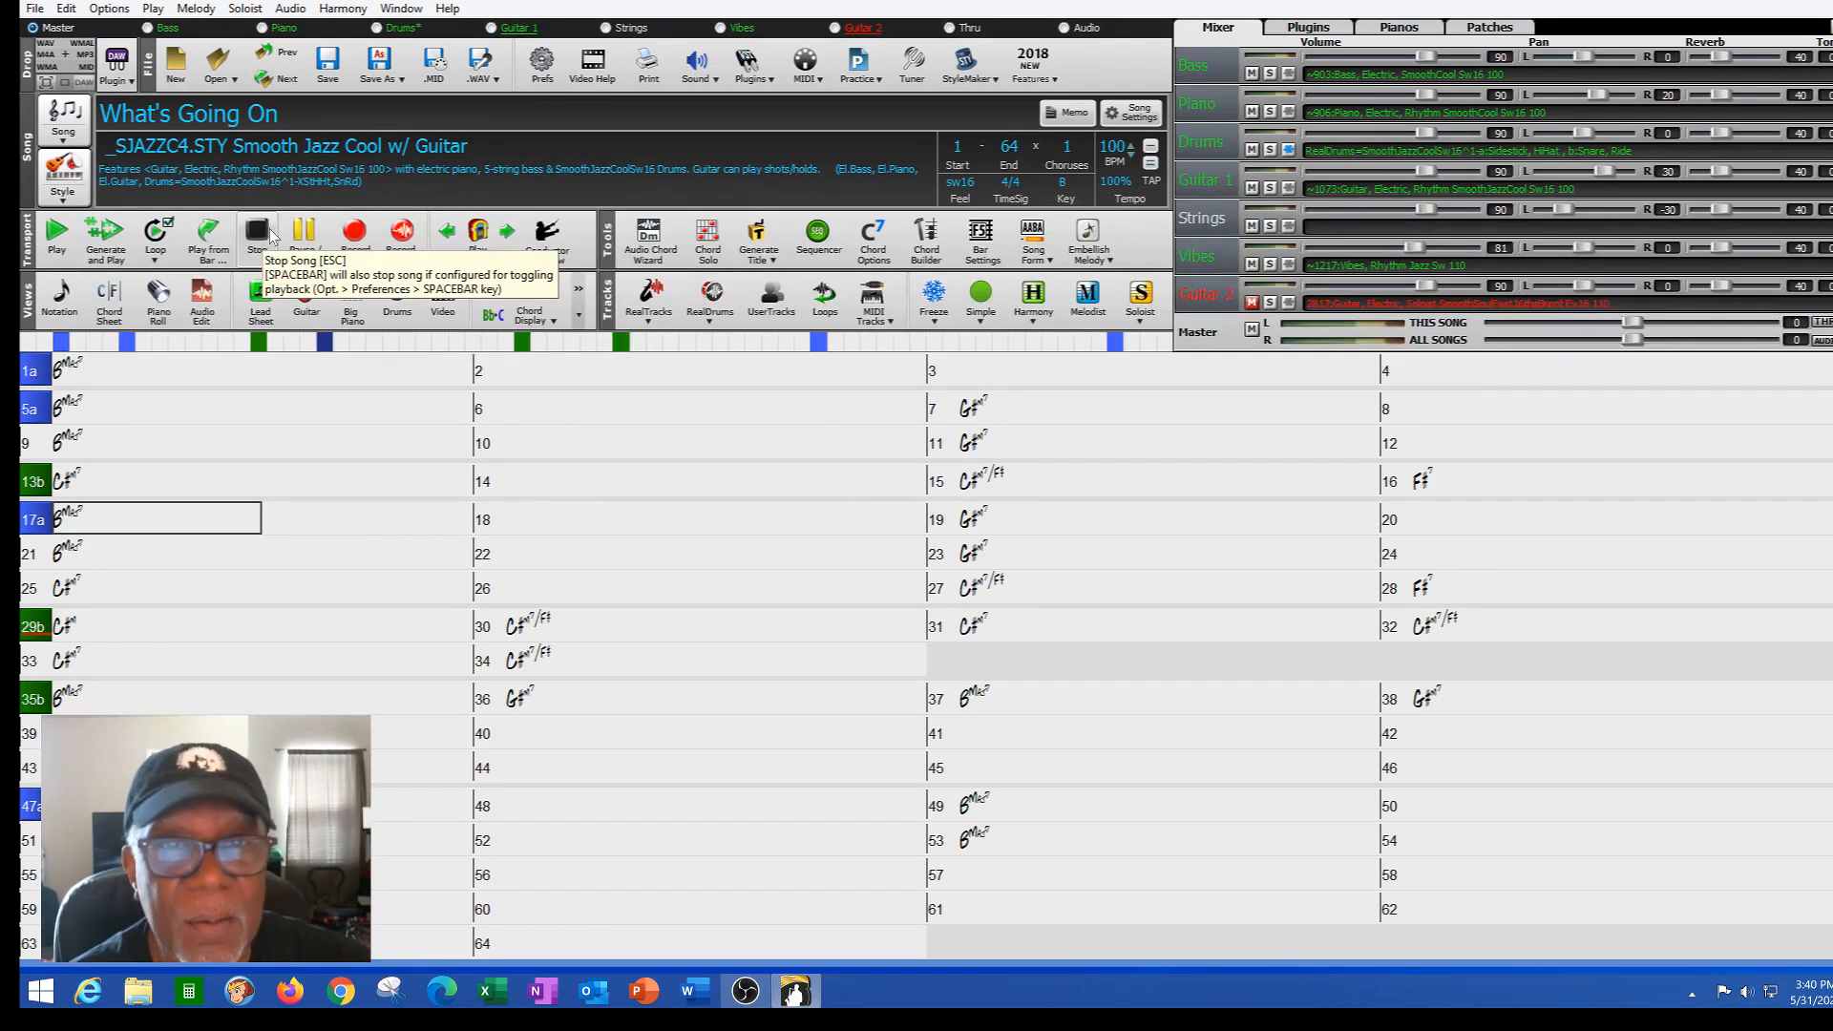
pyautogui.click(59, 203)
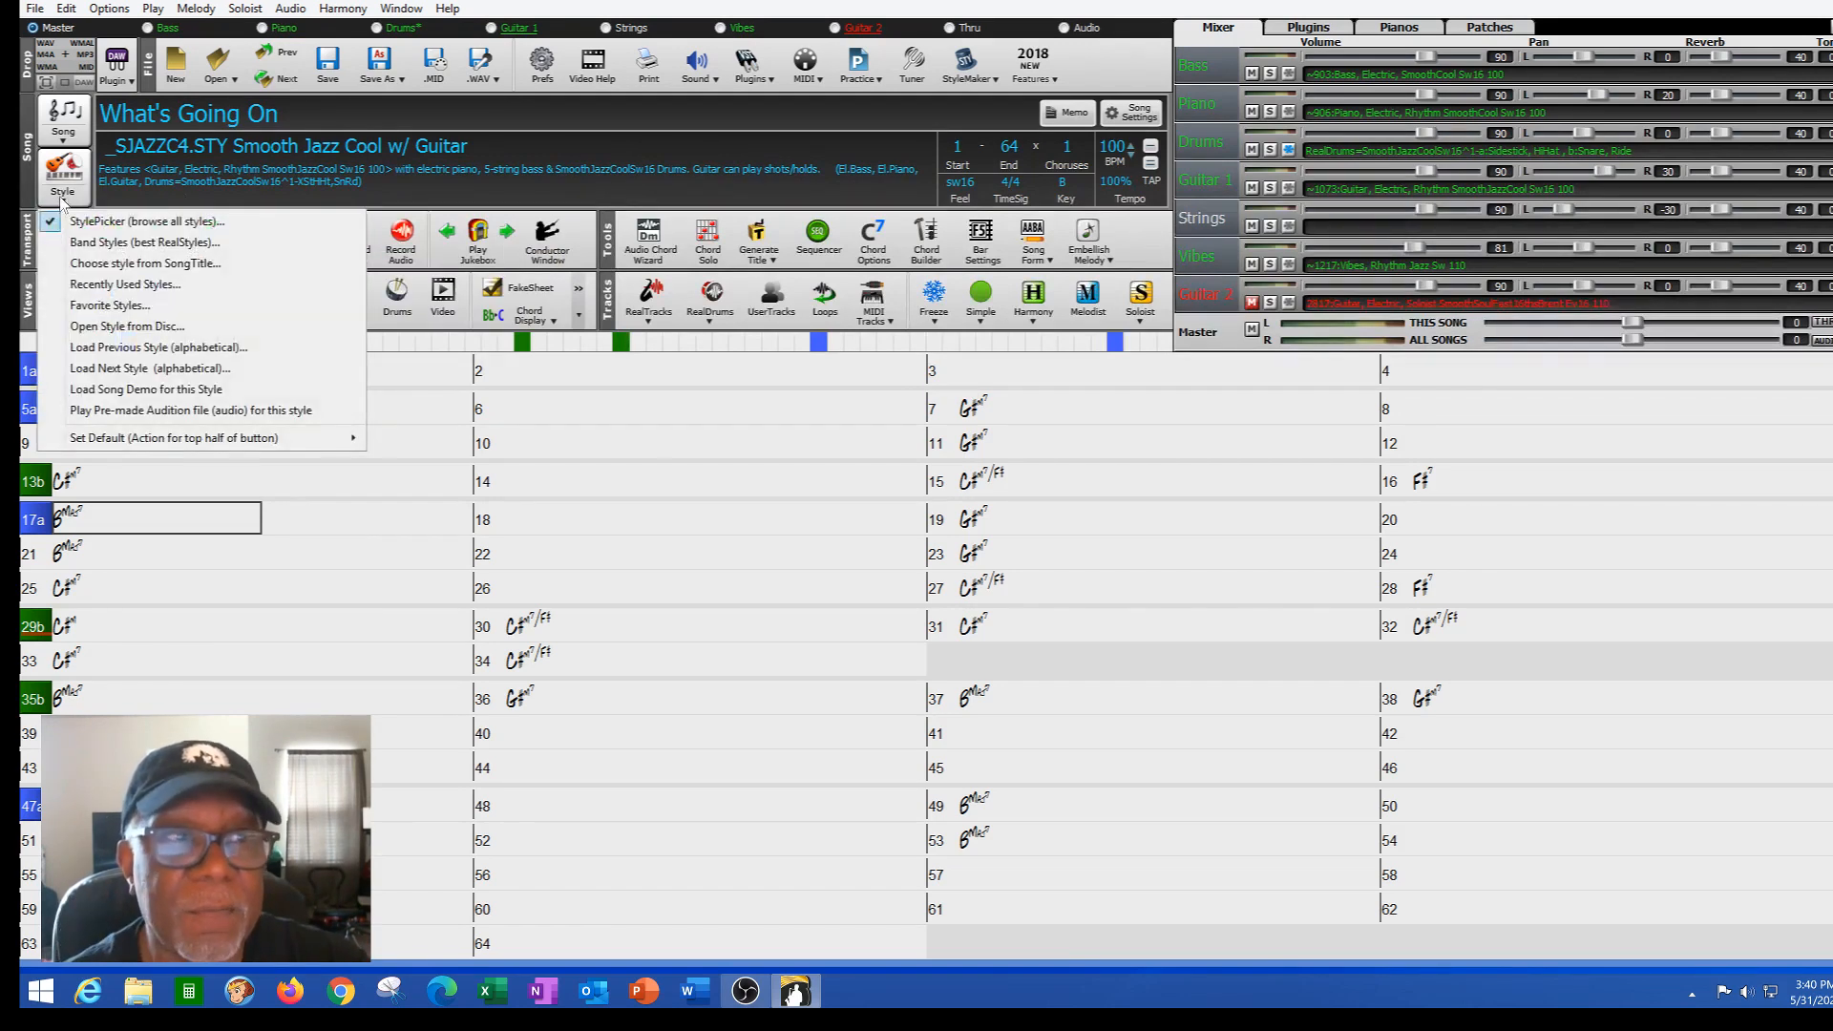
pyautogui.click(134, 221)
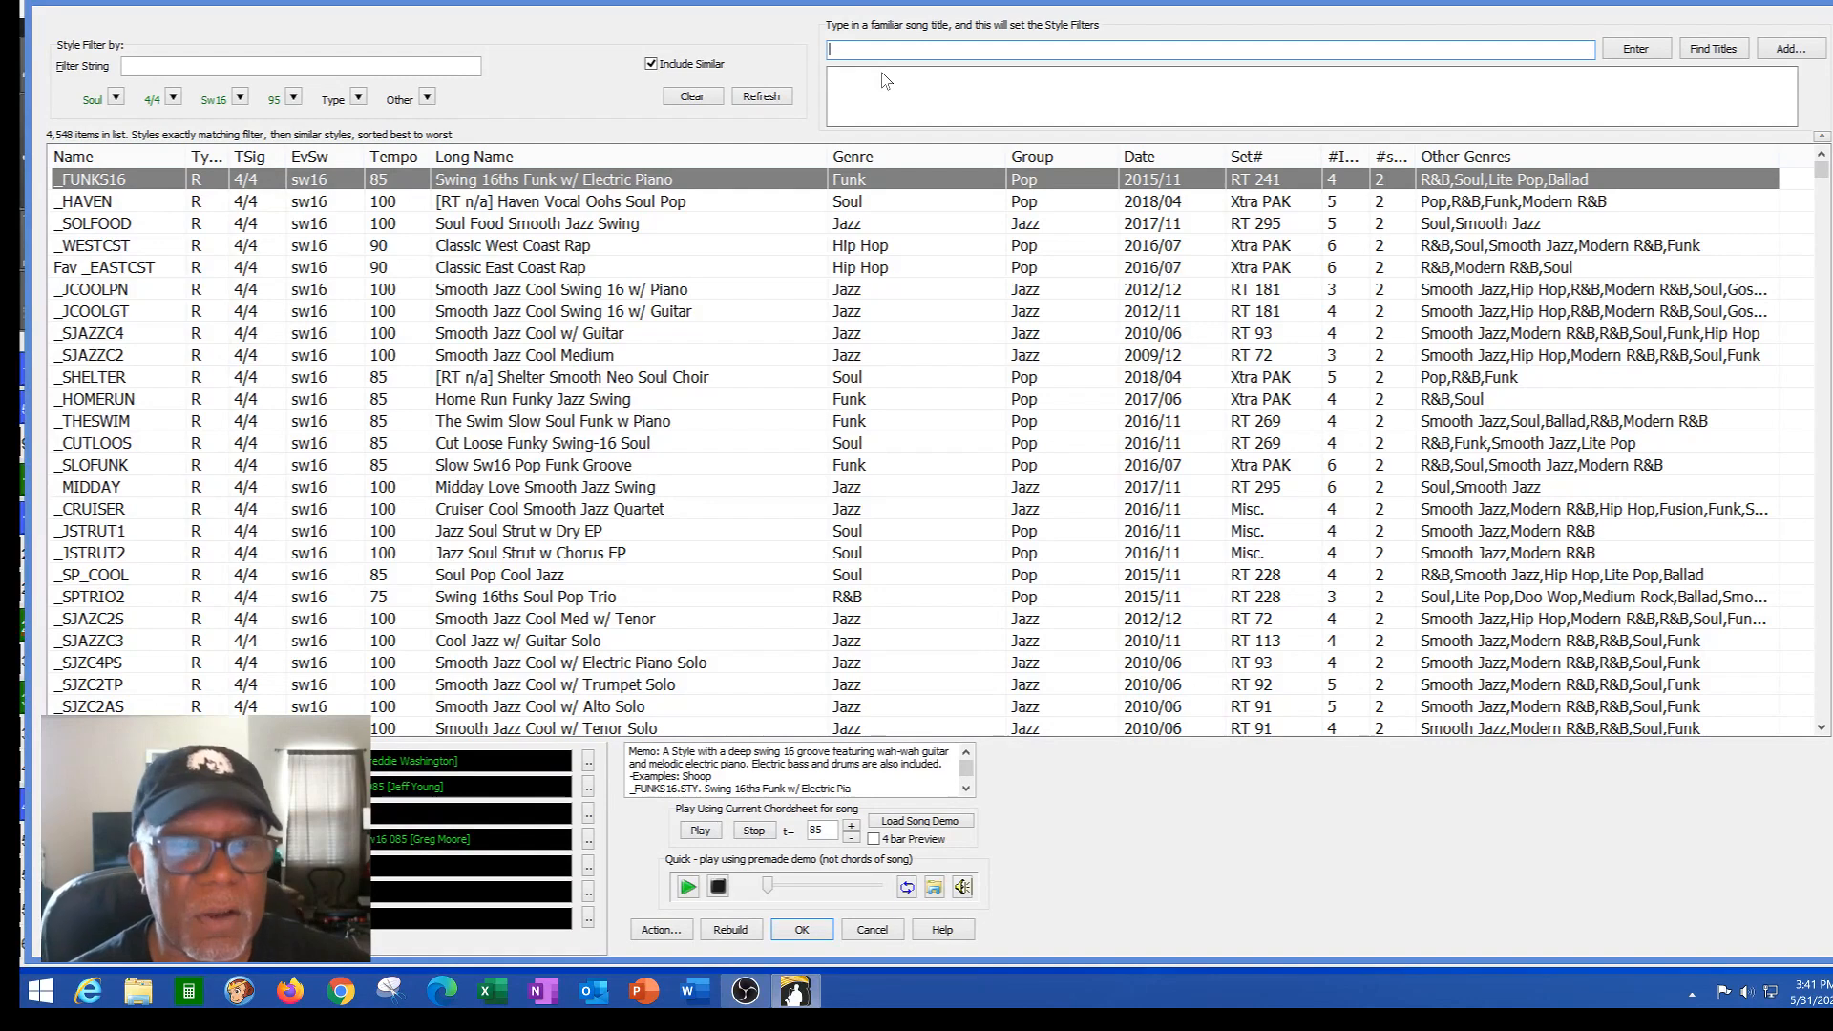
pyautogui.click(872, 929)
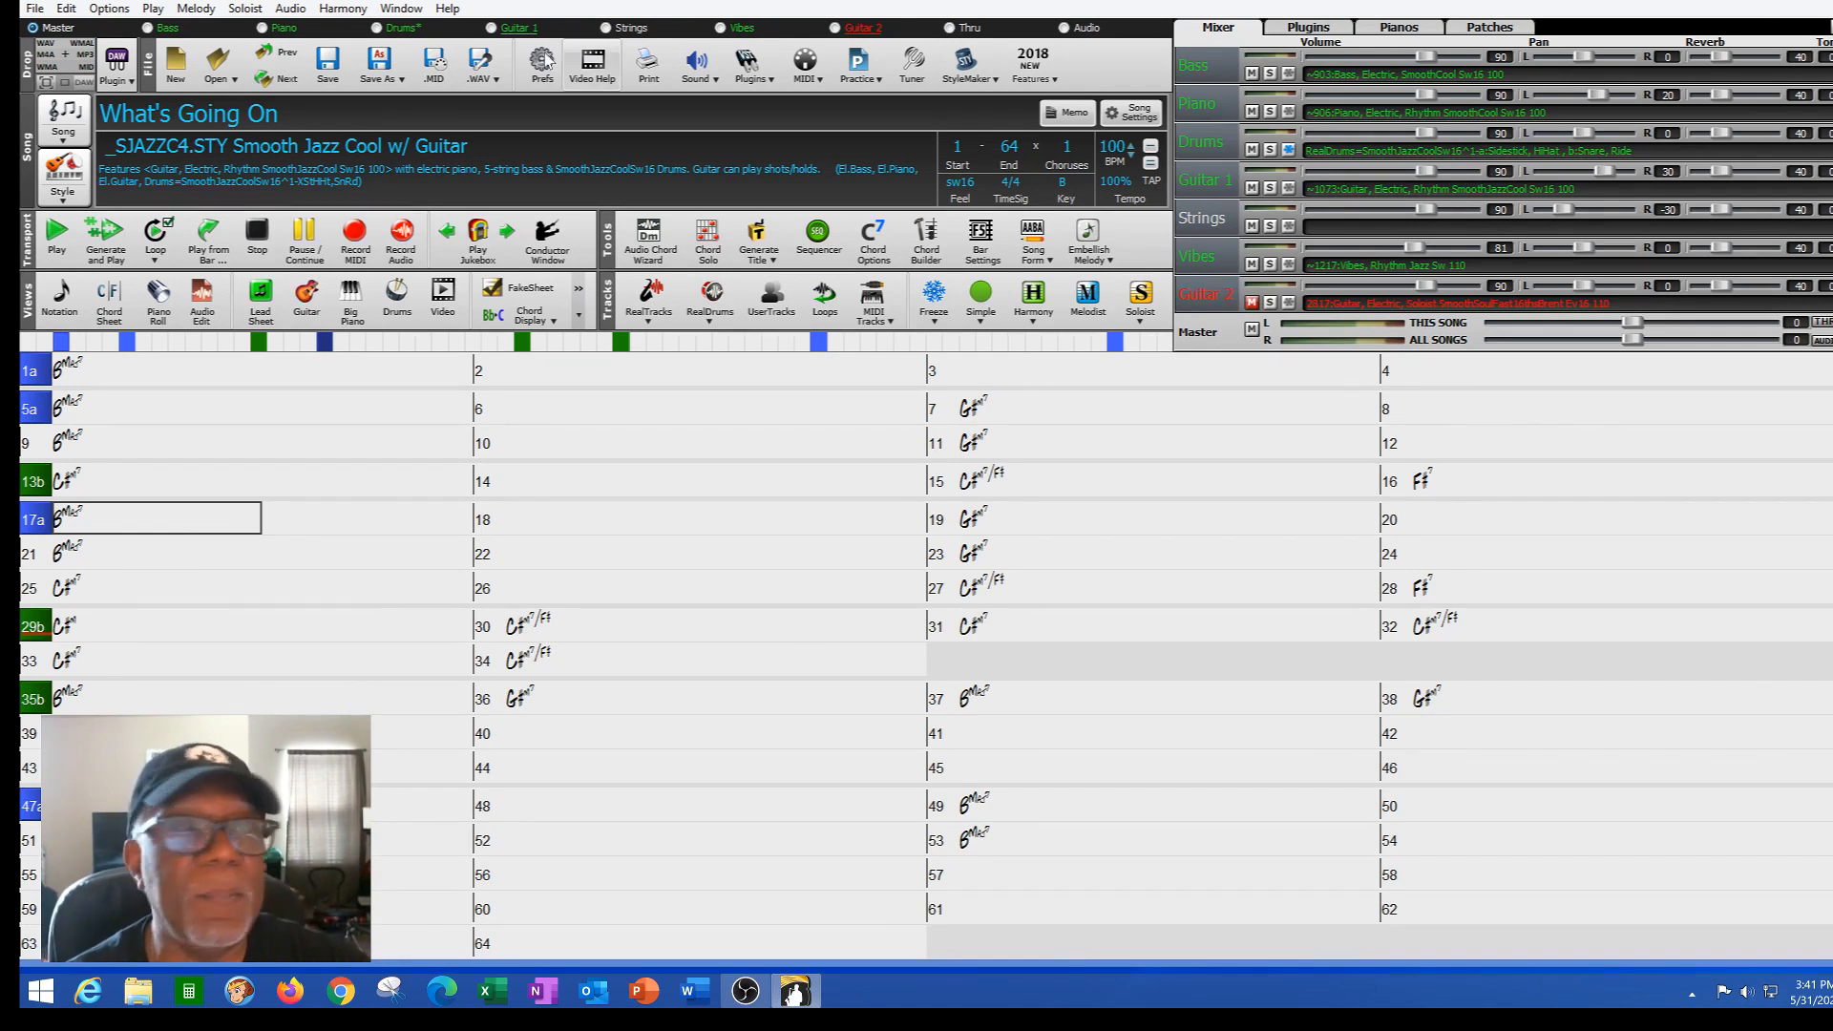
# - Open the song What's Goin On in B w_Sax.SGU without saving the current song, and close its Song Memo
pyautogui.click(33, 9)
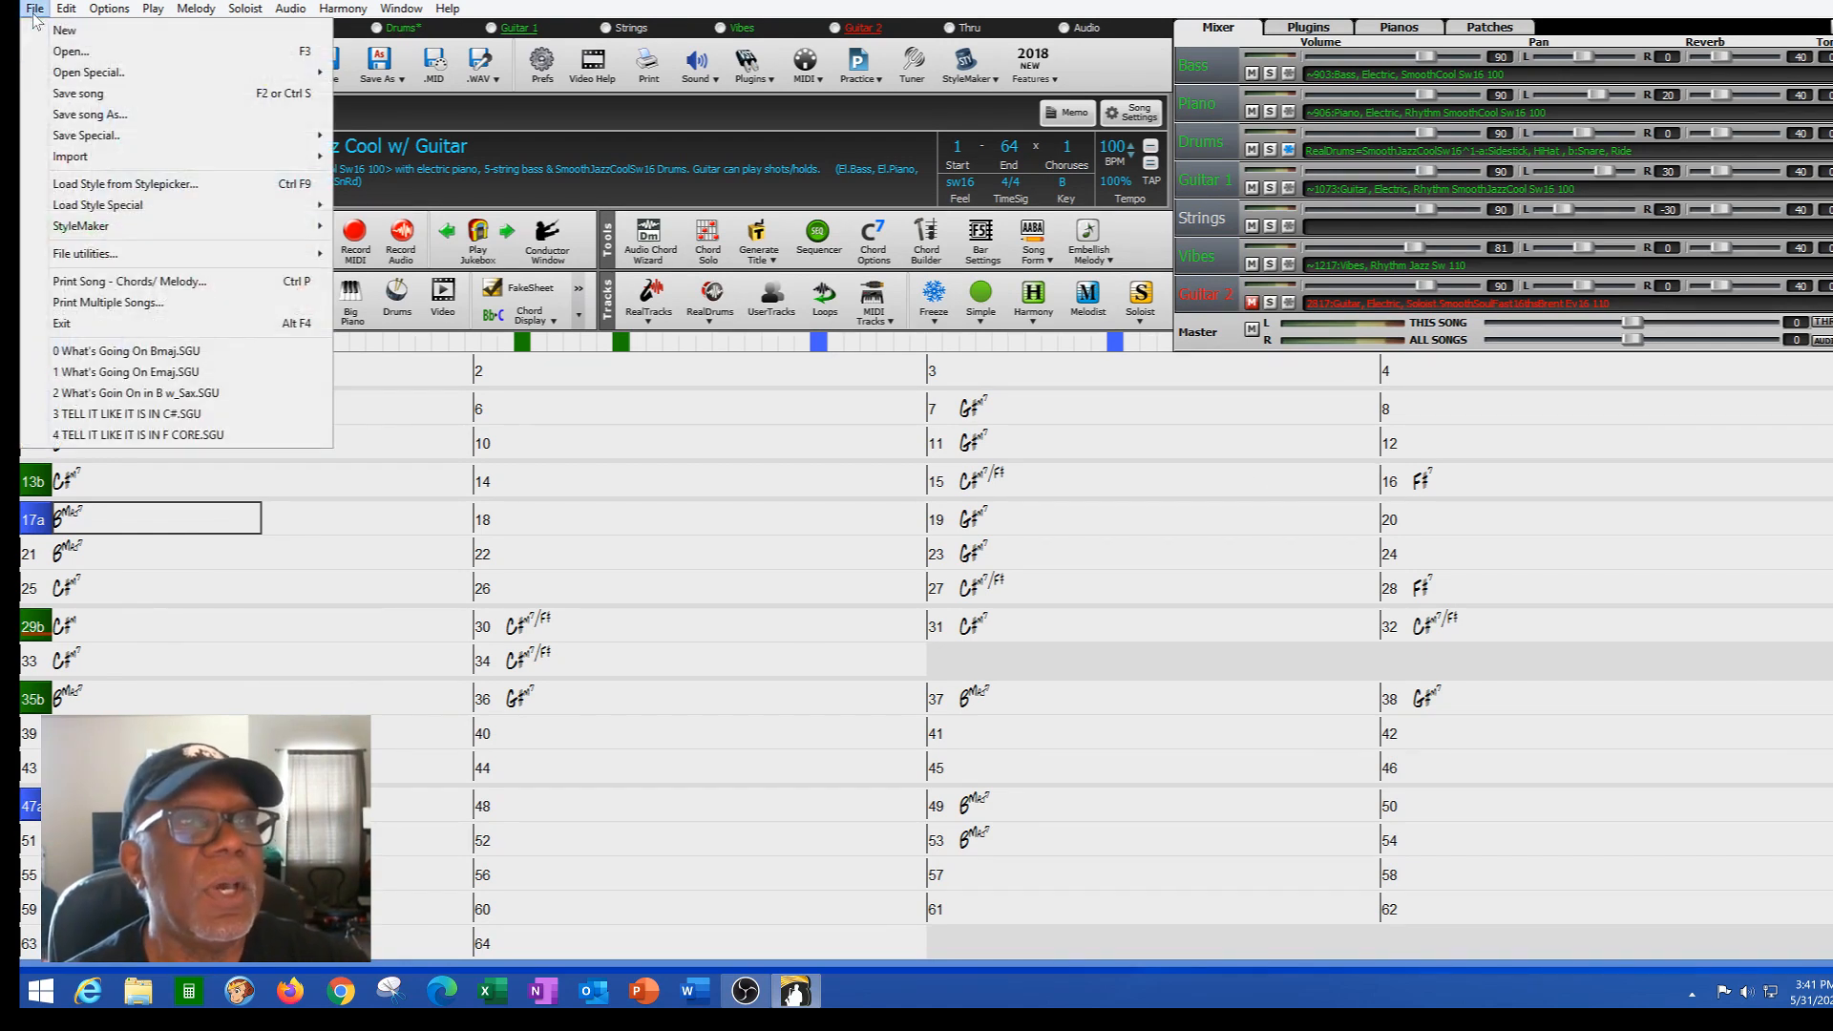
pyautogui.click(71, 52)
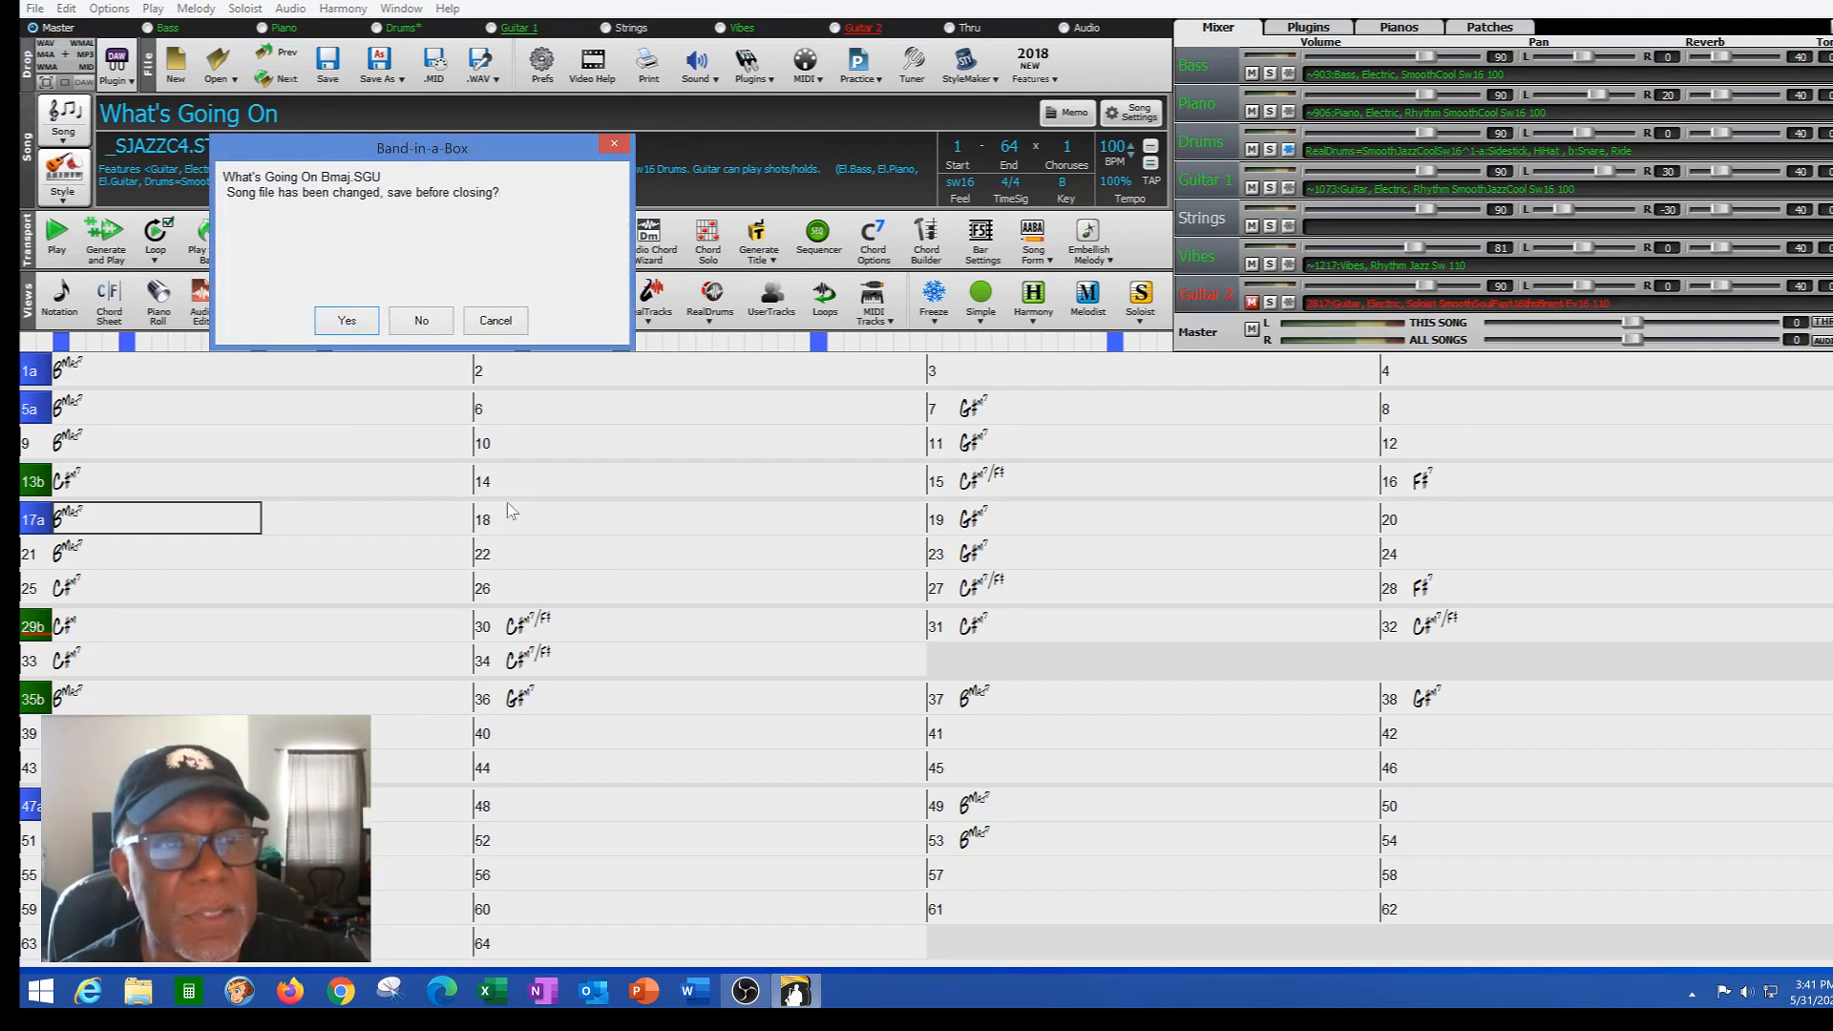
pyautogui.click(399, 319)
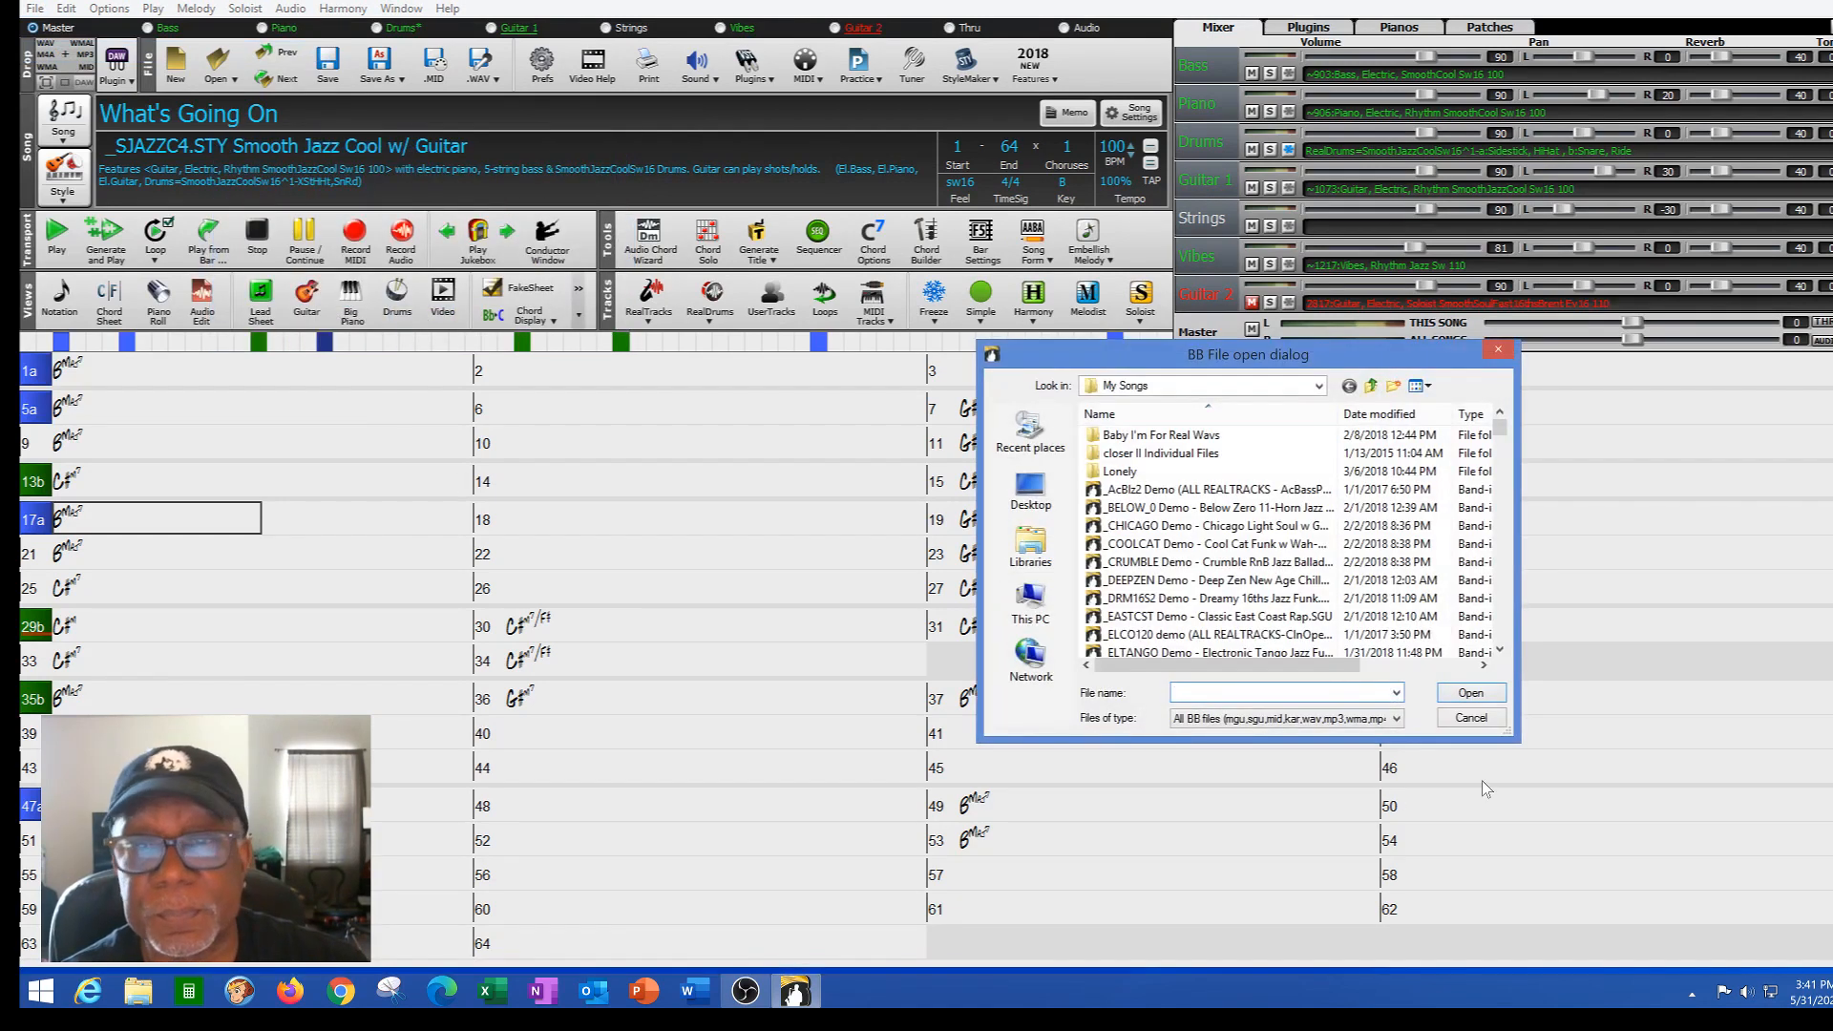
pyautogui.scroll(-15, 1497, 633)
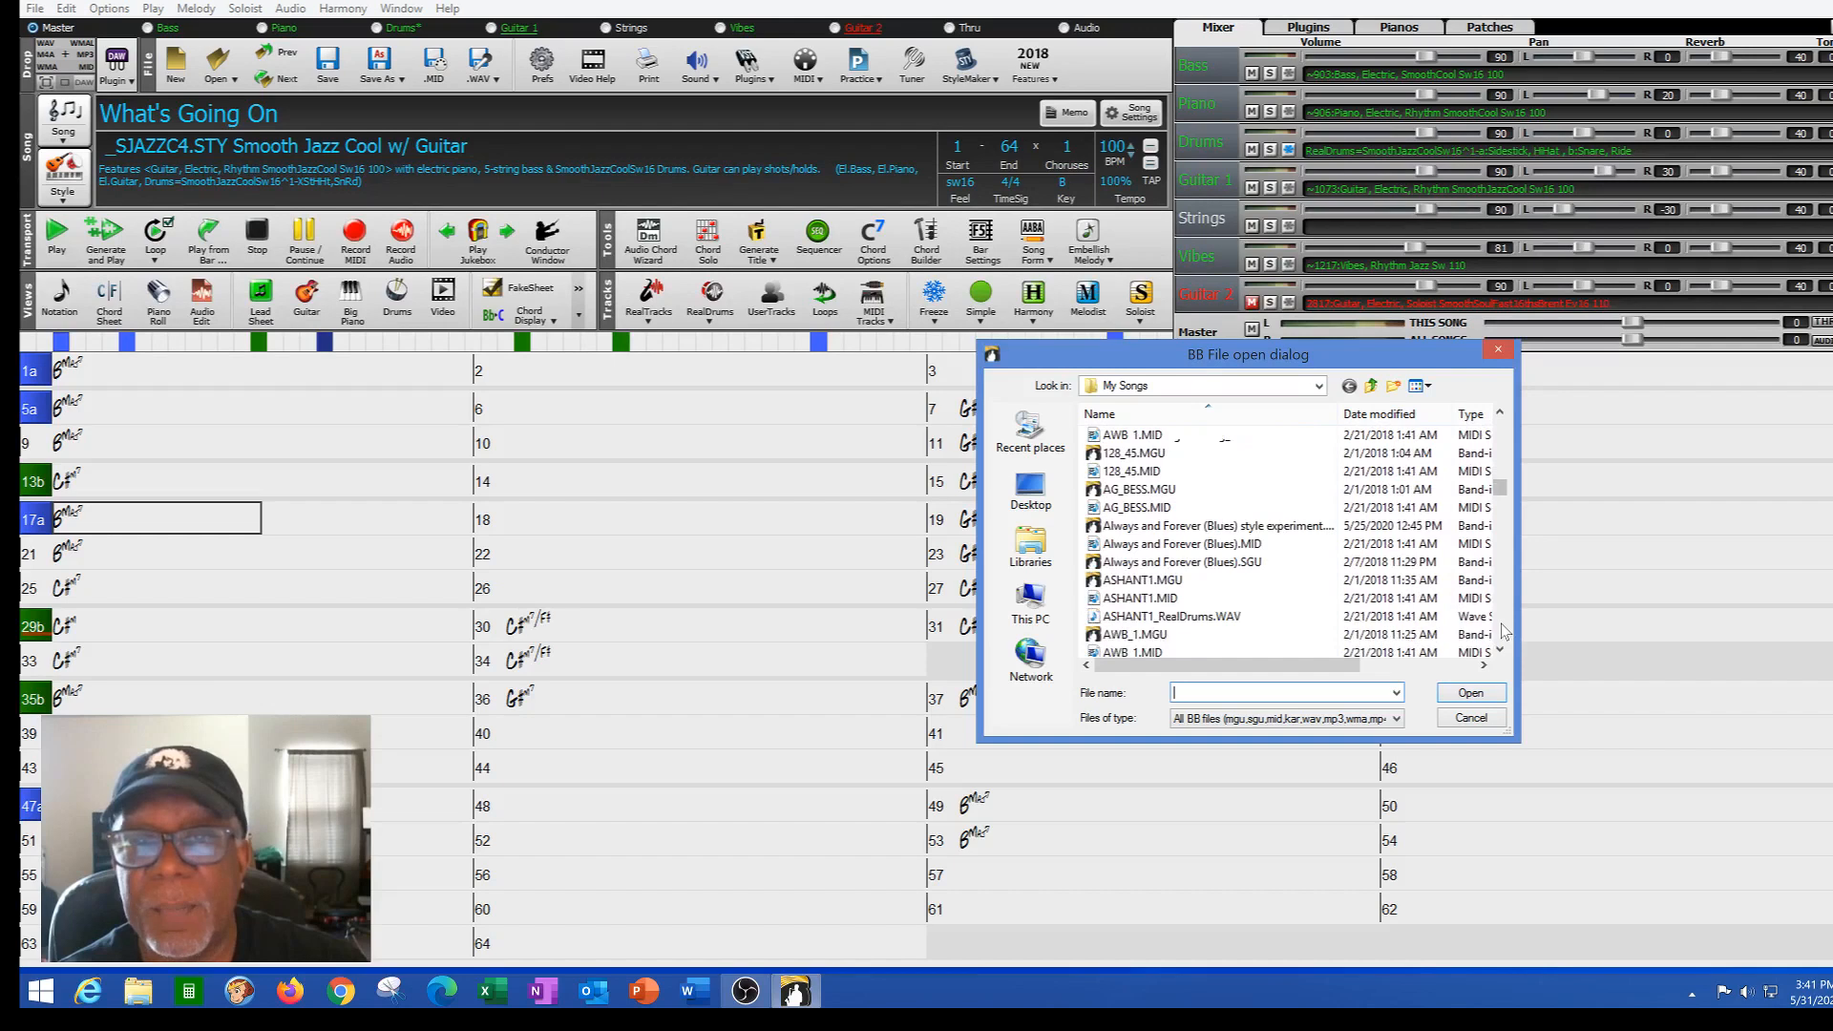
pyautogui.scroll(-15, 1504, 632)
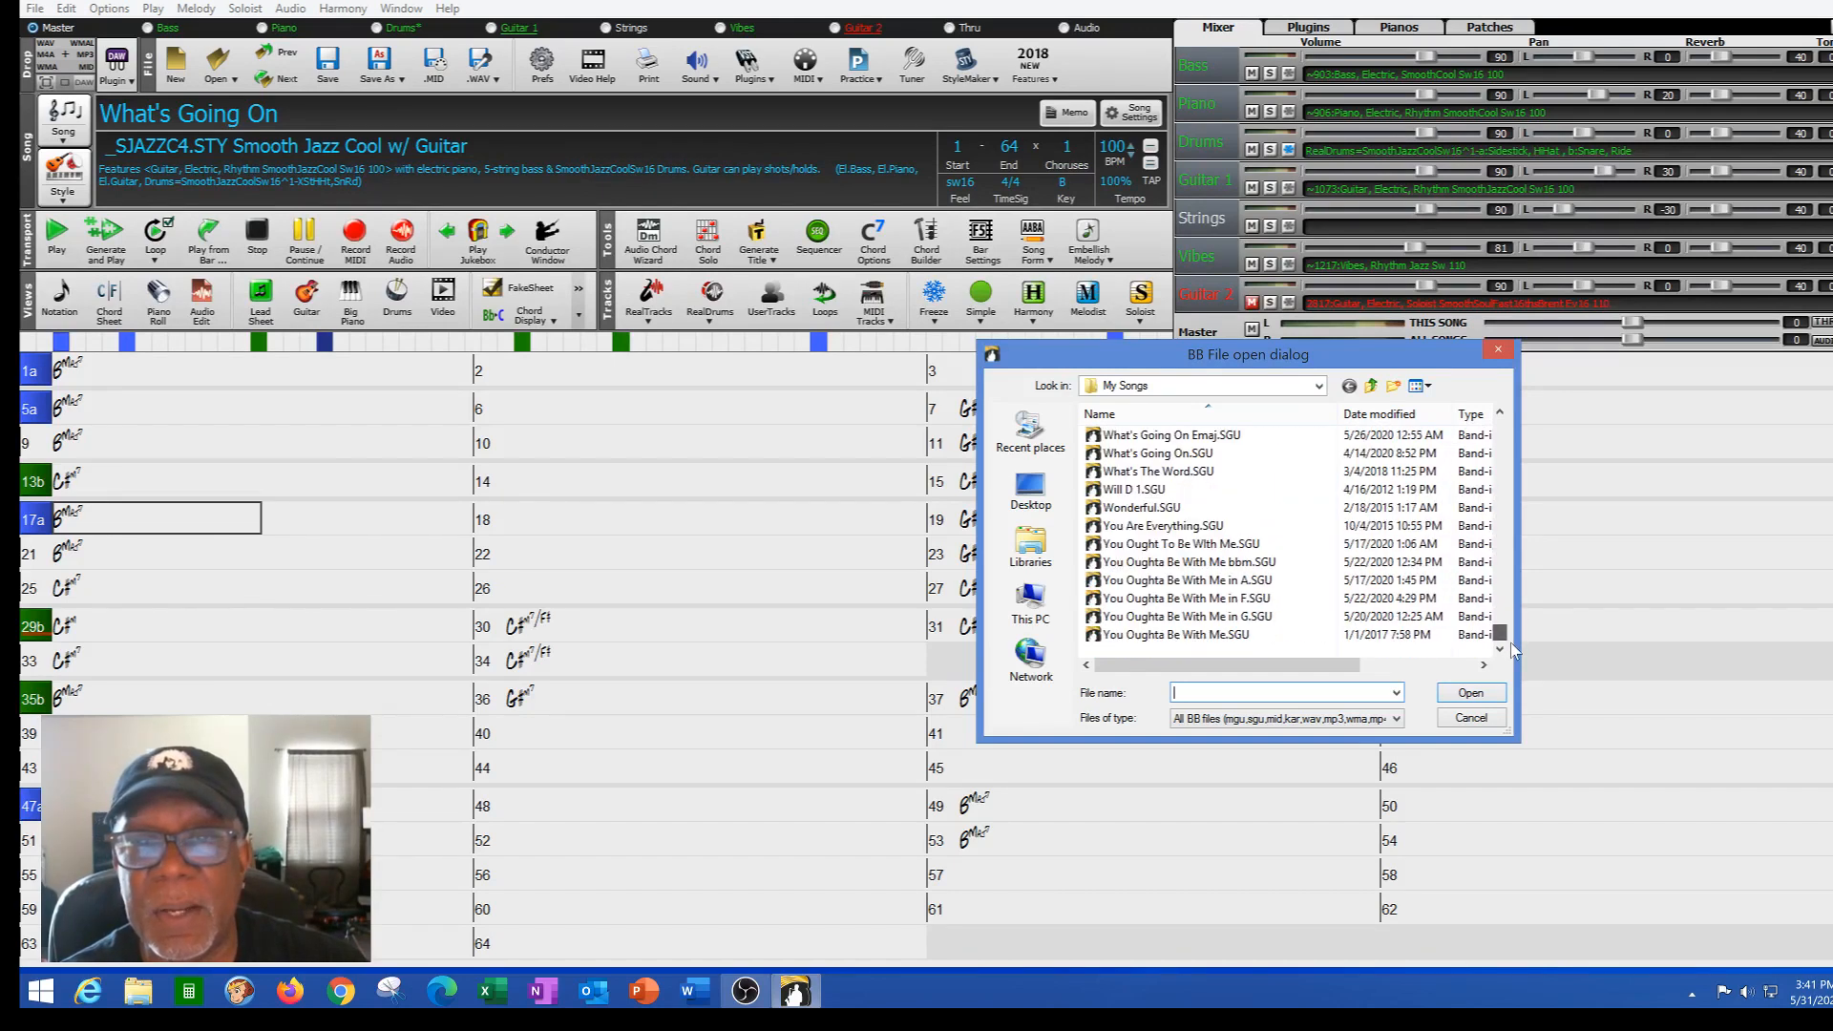
pyautogui.scroll(4, 1511, 643)
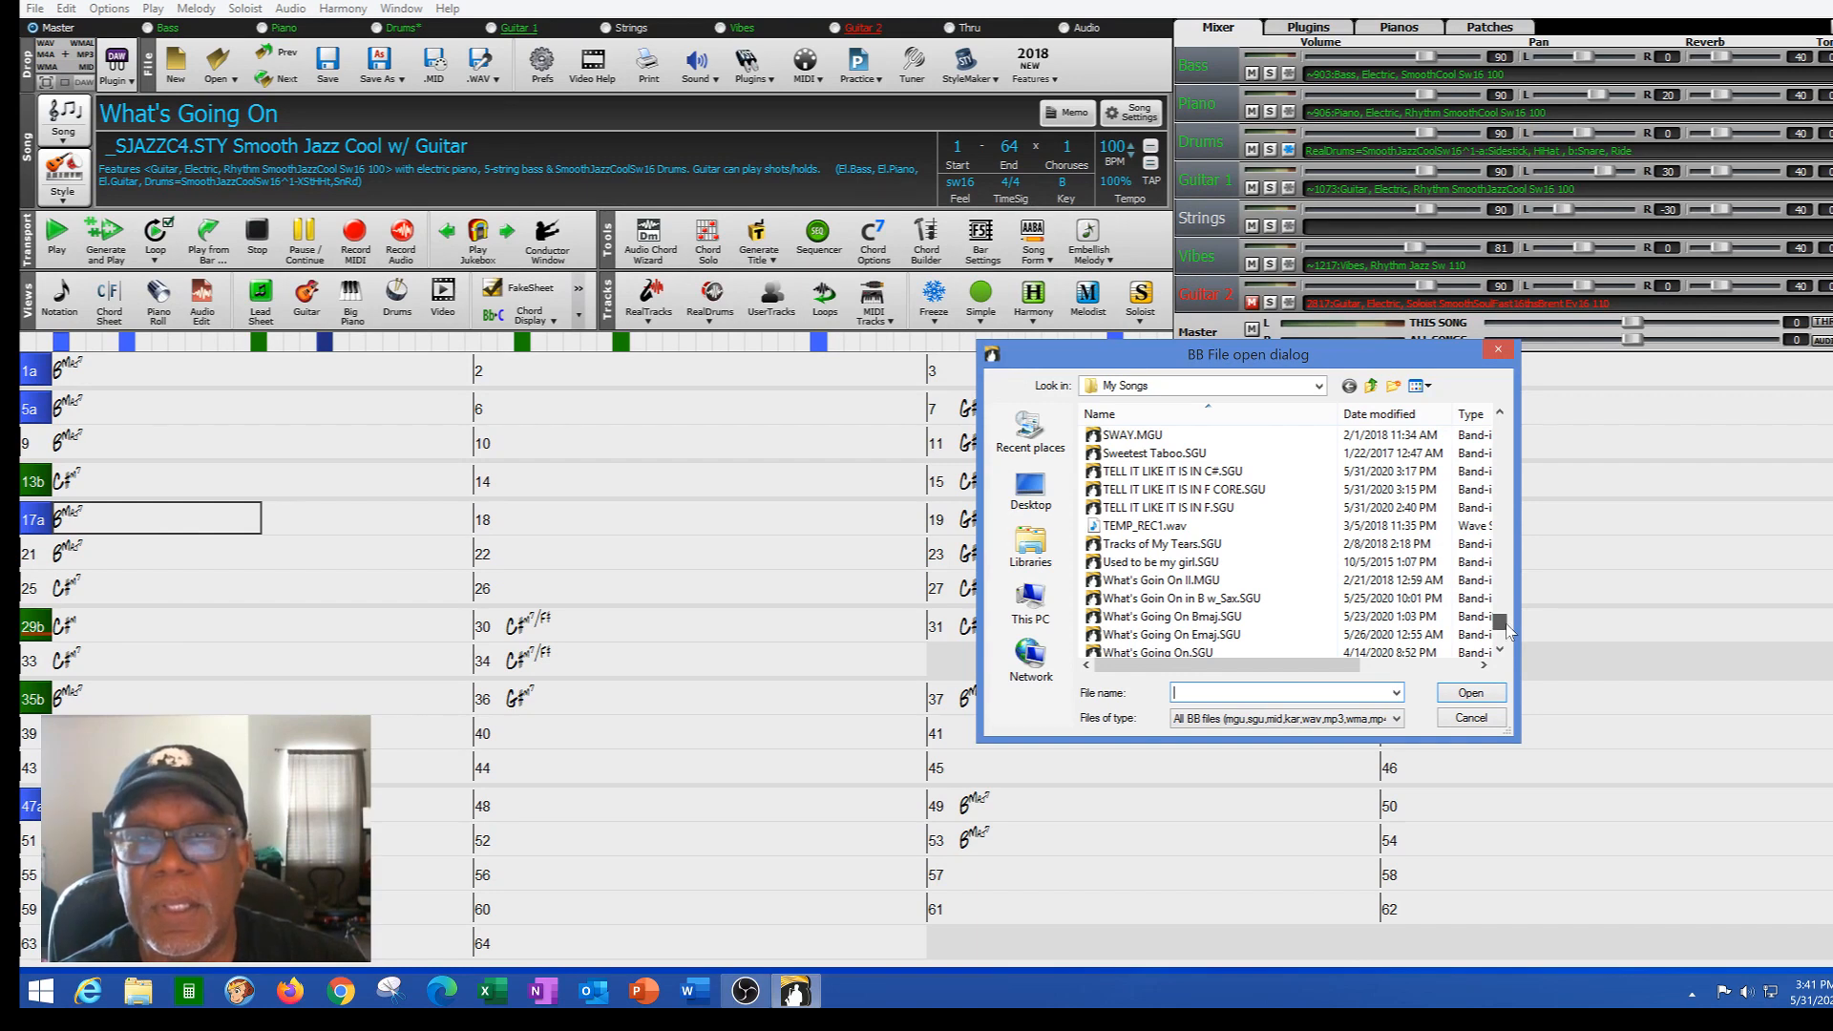
pyautogui.doubleClick(1250, 599)
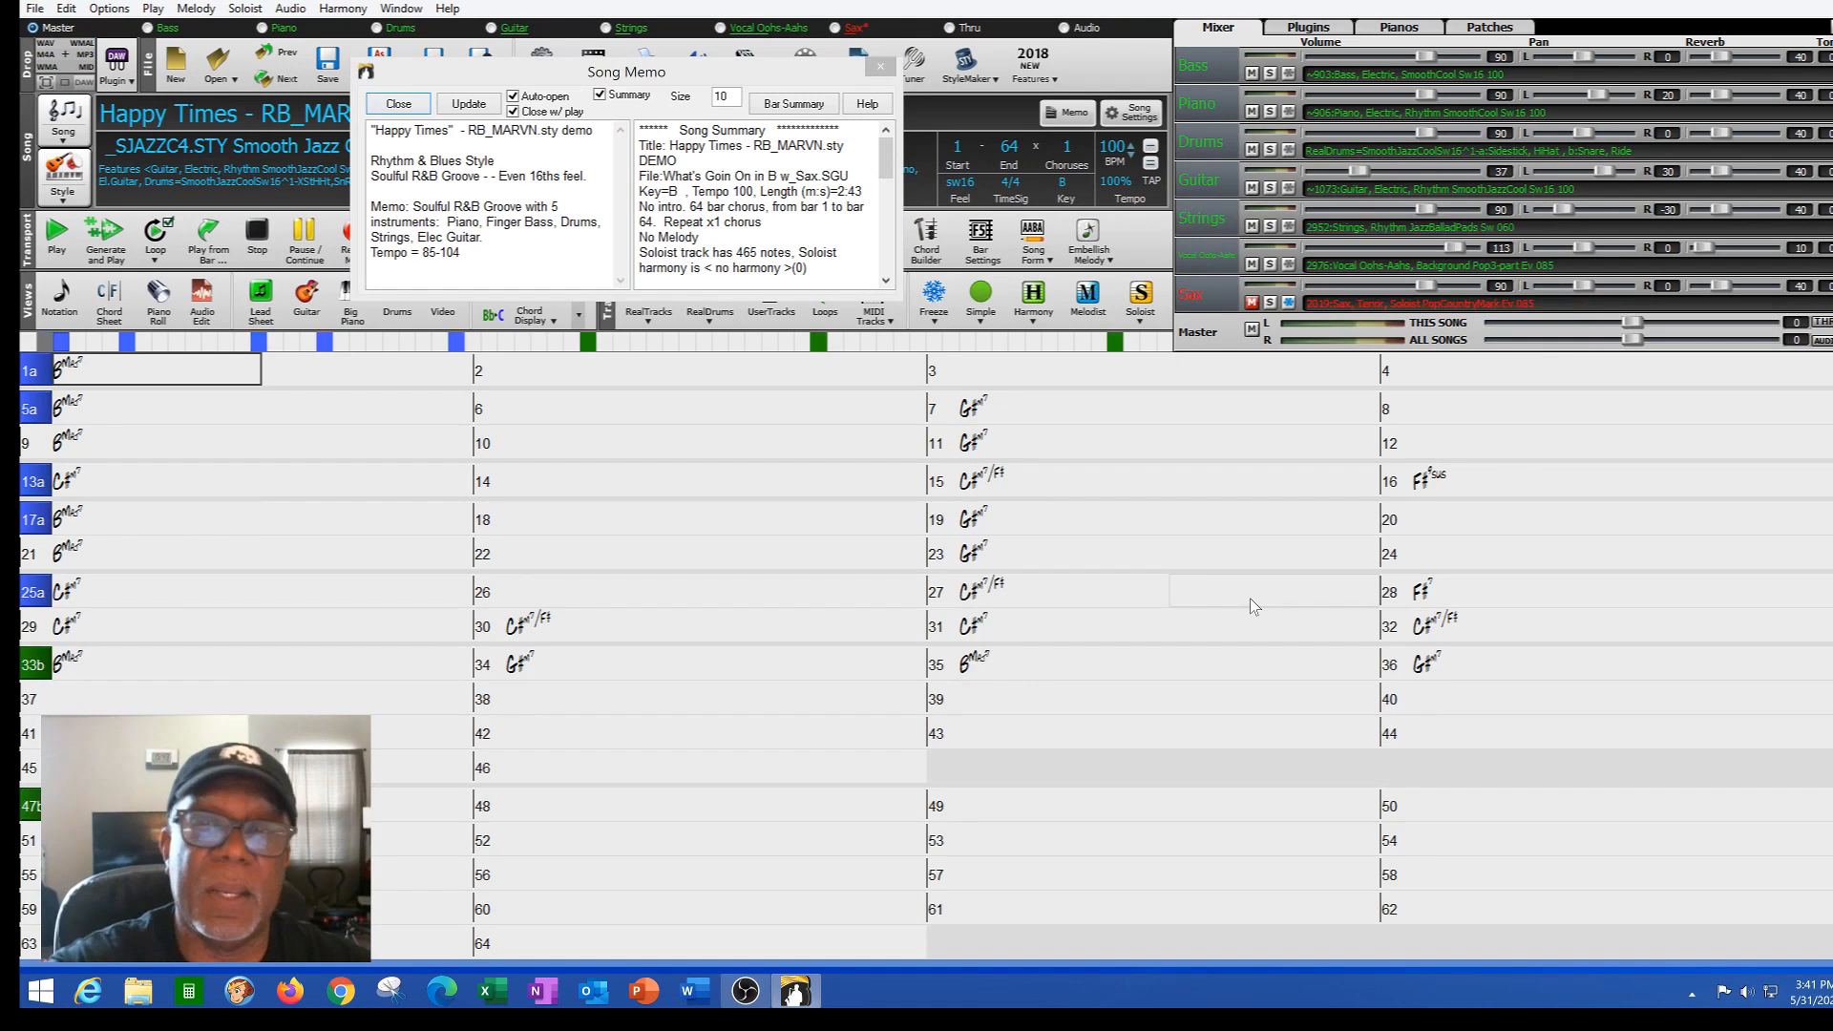
pyautogui.click(879, 66)
# - Play the song with the Sax track unmuted, mute the Vocal Oohs-Aahs and Sax tracks partway through, and stop playback
pyautogui.click(1250, 301)
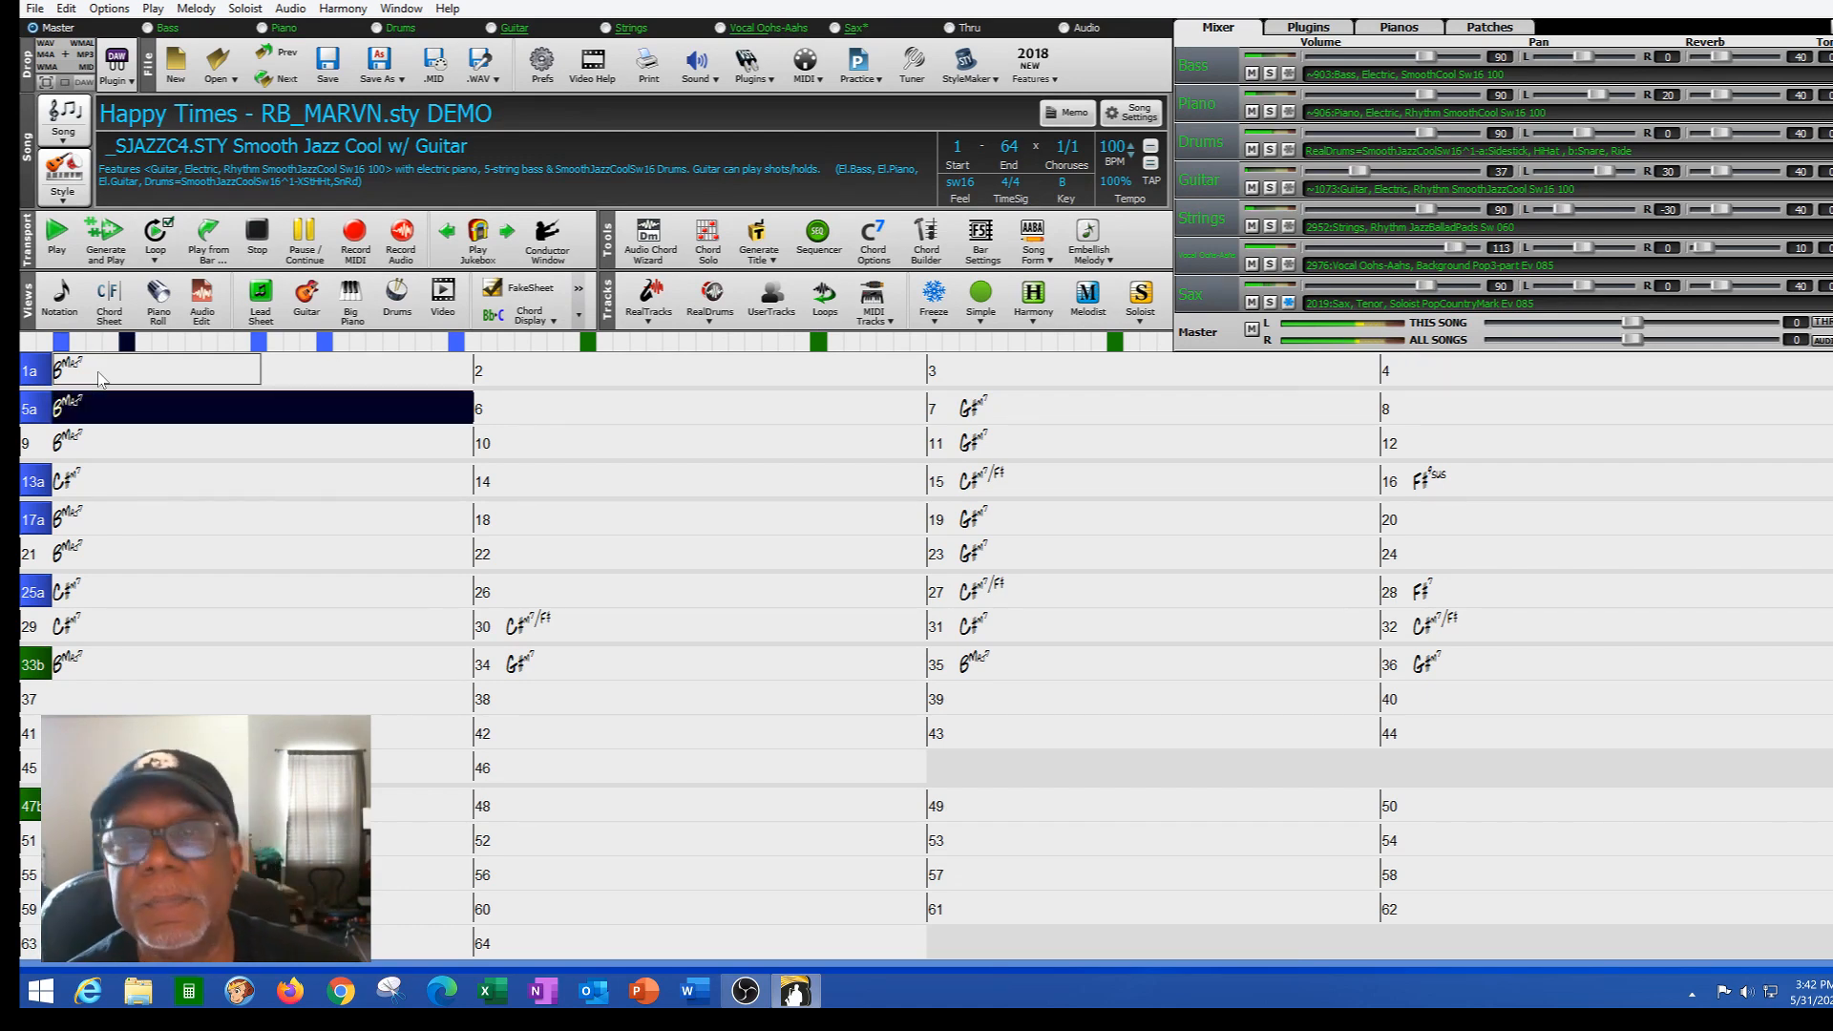
pyautogui.click(1253, 264)
pyautogui.click(1251, 303)
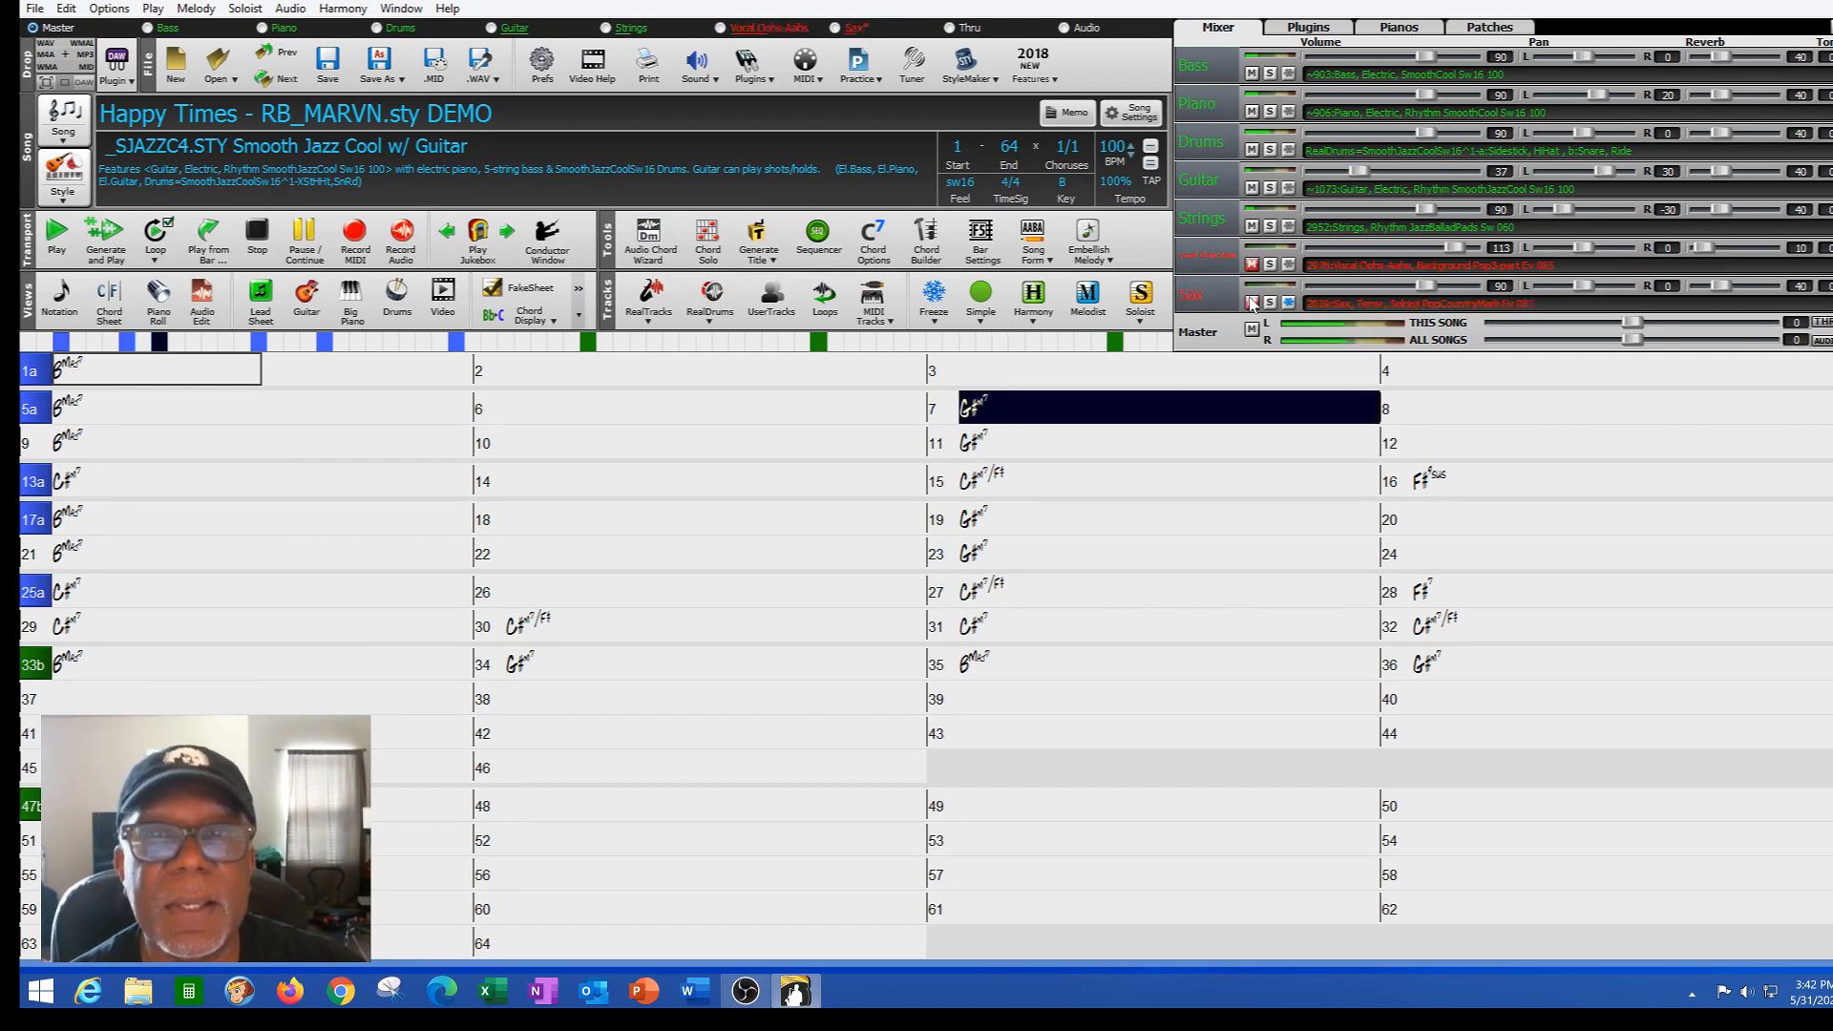
pyautogui.click(256, 244)
# - Mute the Vocal and Sax tracks at bar 5 for all choruses in that bar's settings
pyautogui.rightClick(99, 407)
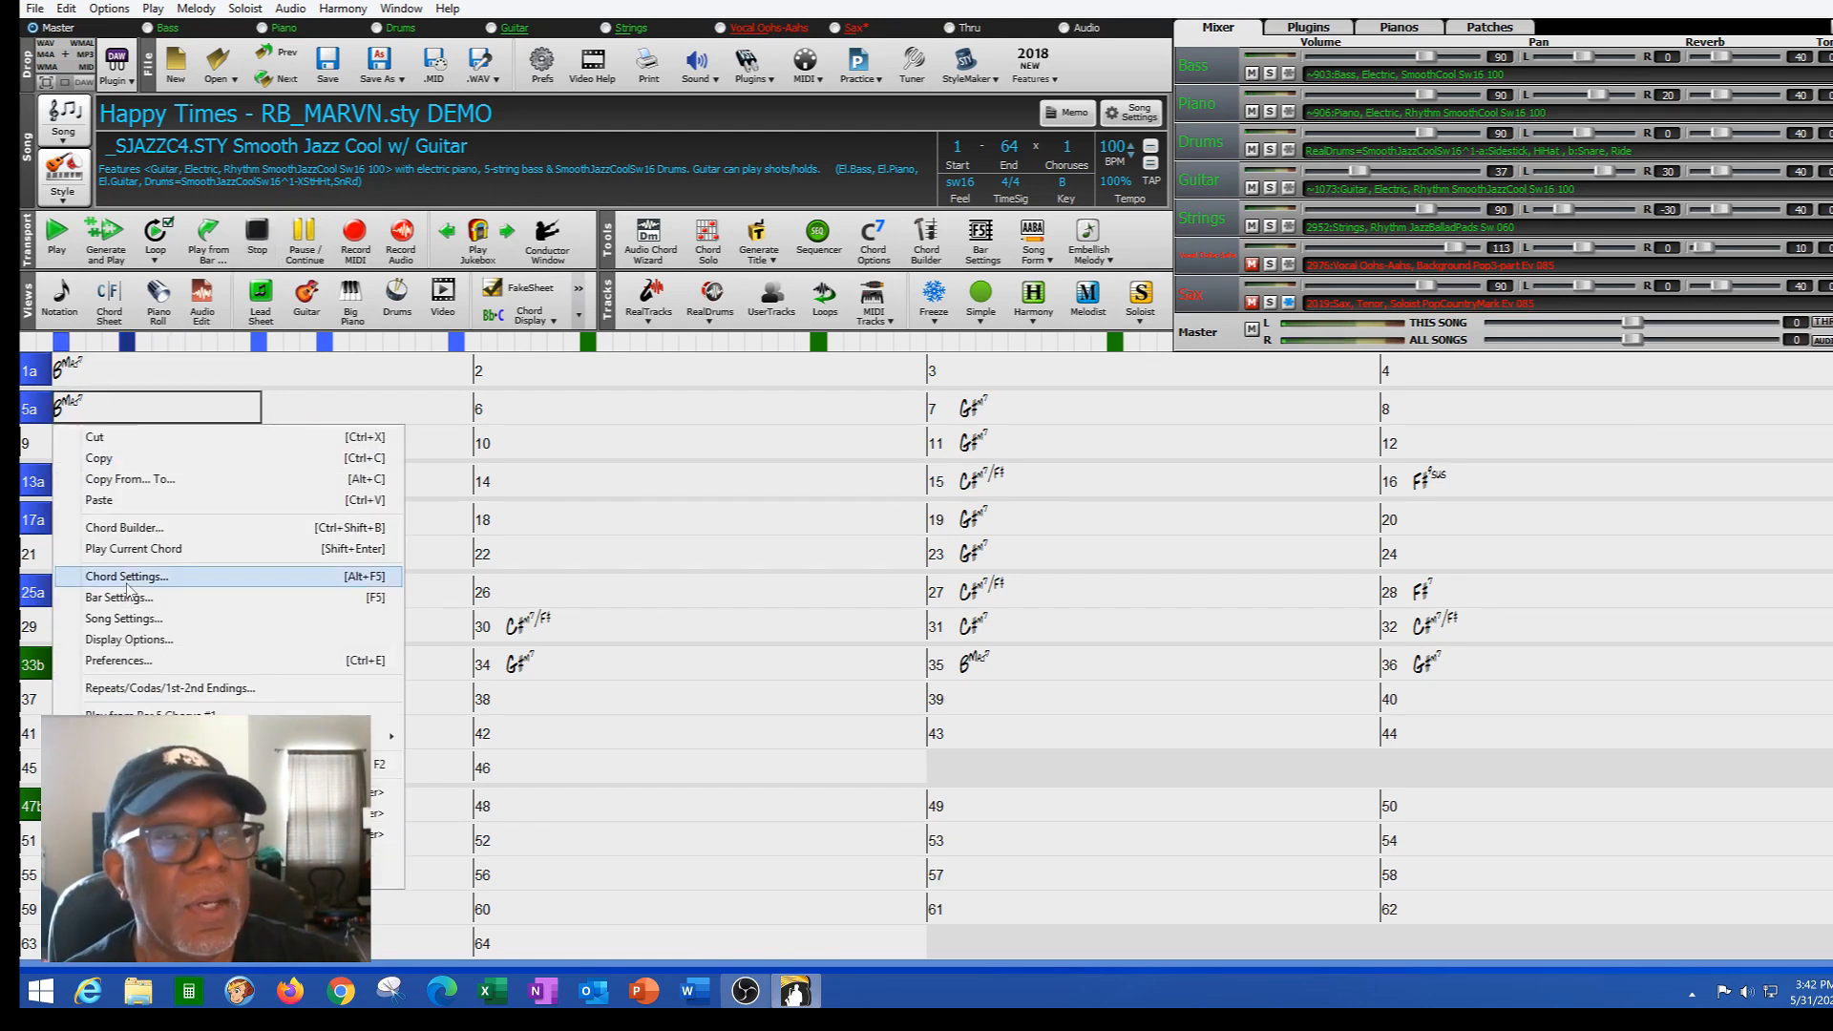
pyautogui.press('Escape')
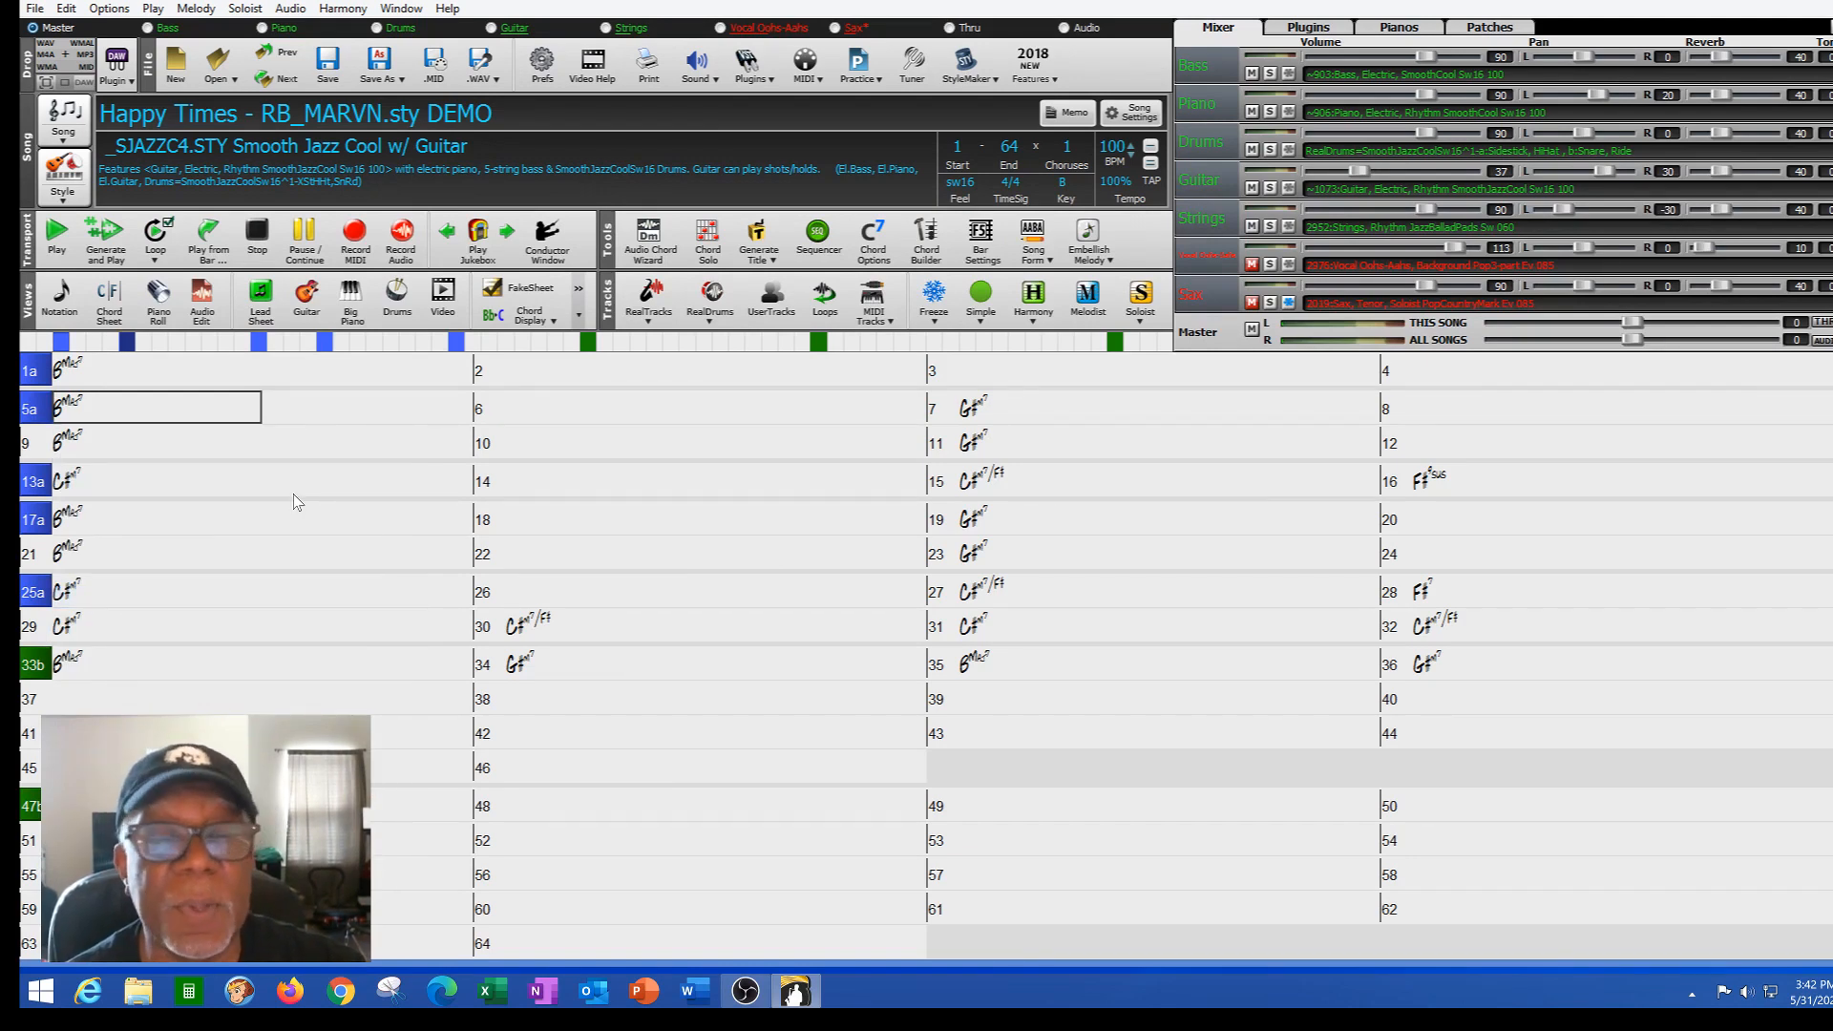
pyautogui.press('F5')
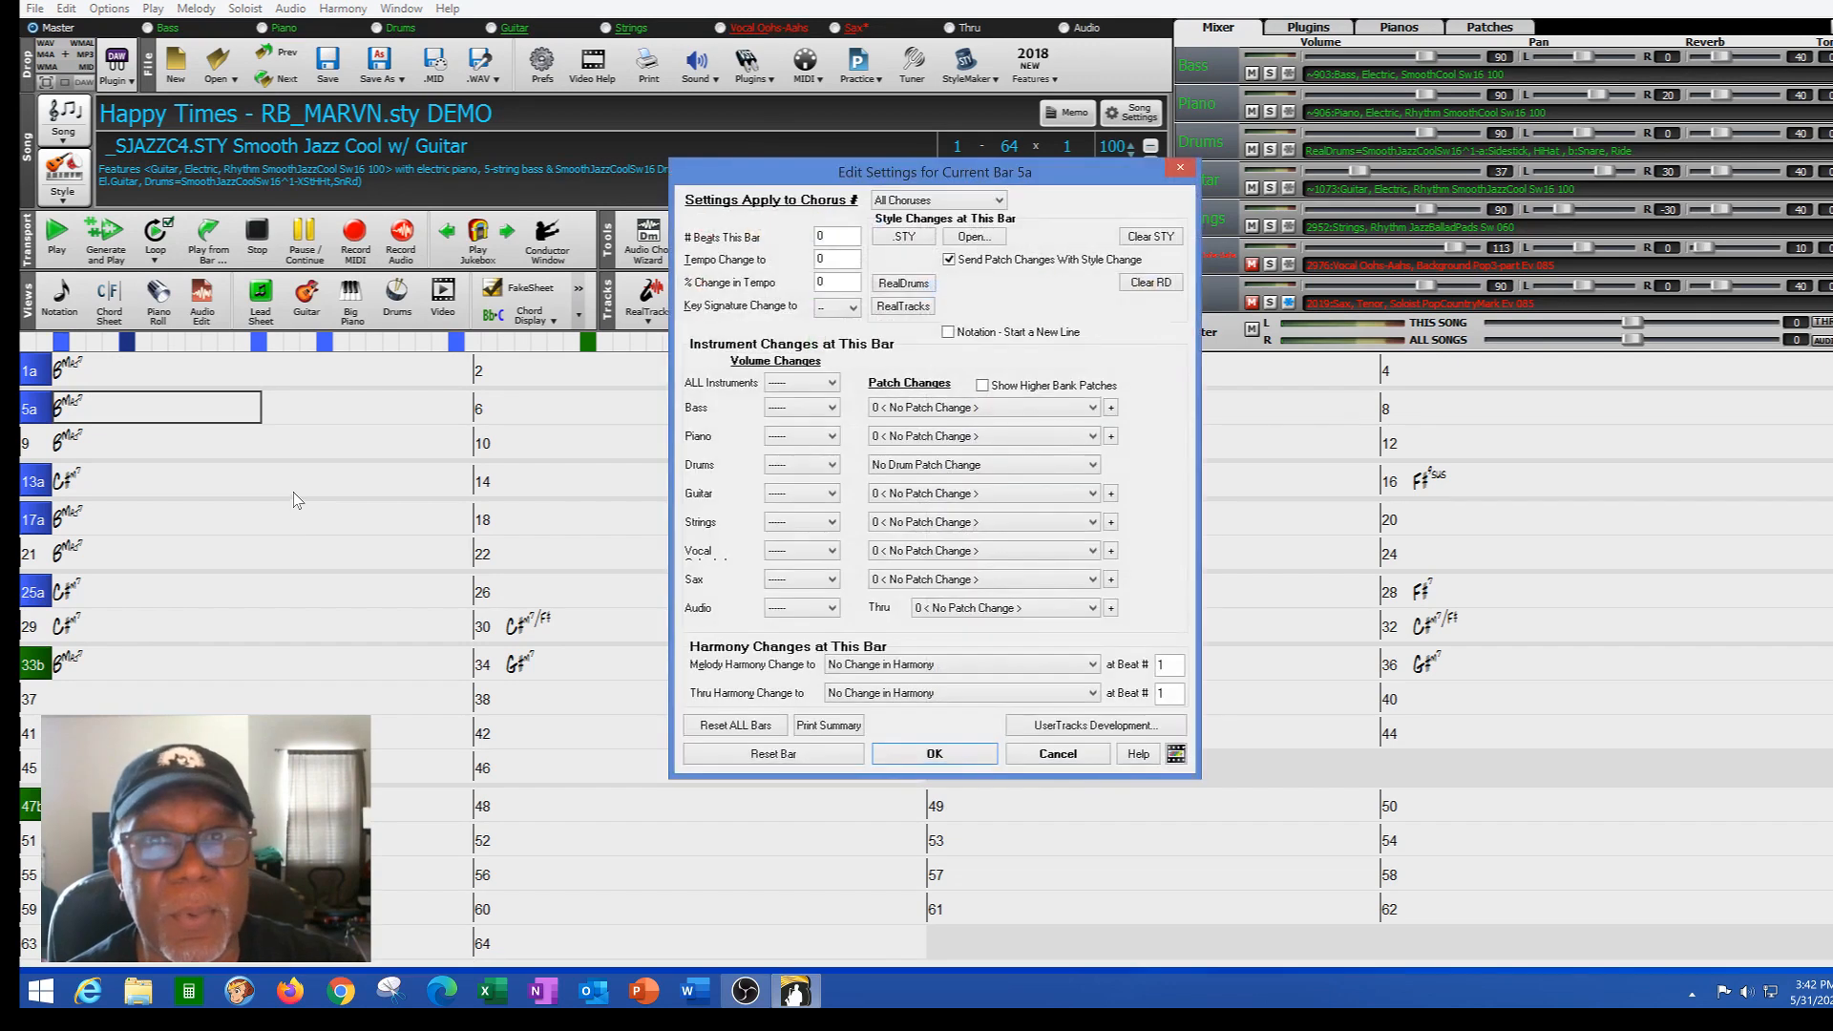
pyautogui.click(833, 553)
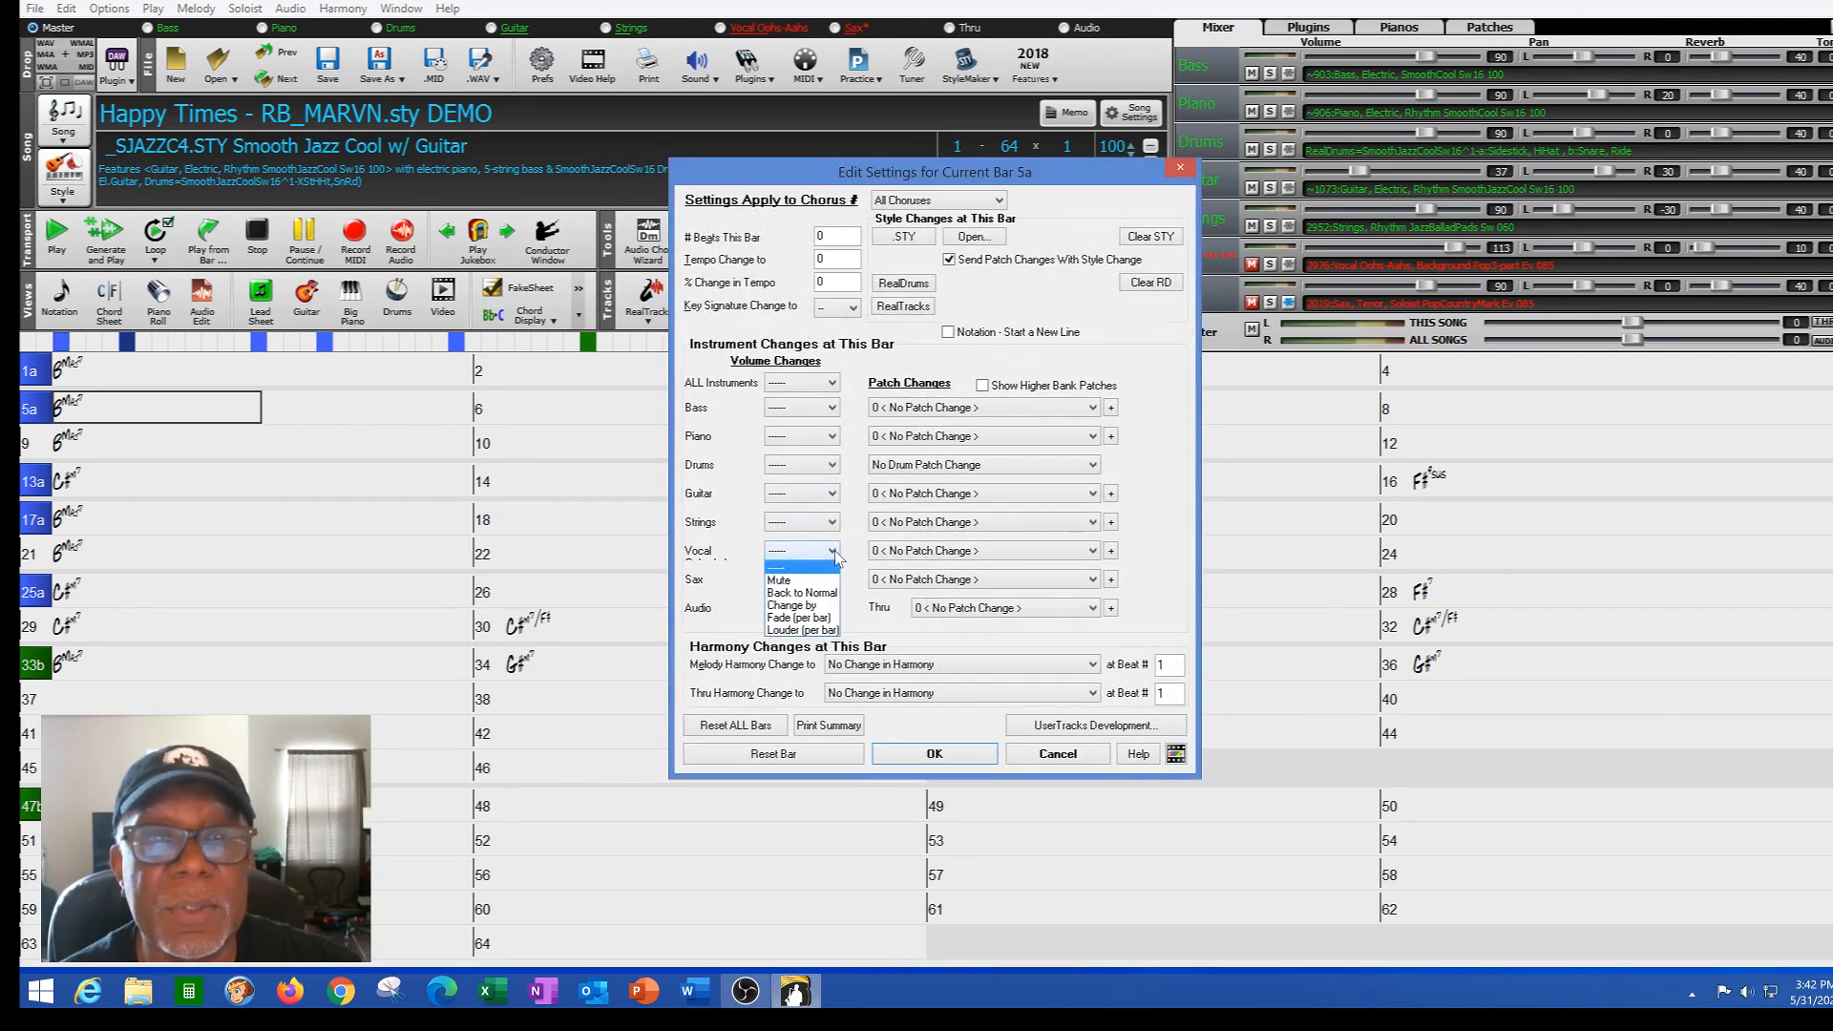
pyautogui.click(824, 588)
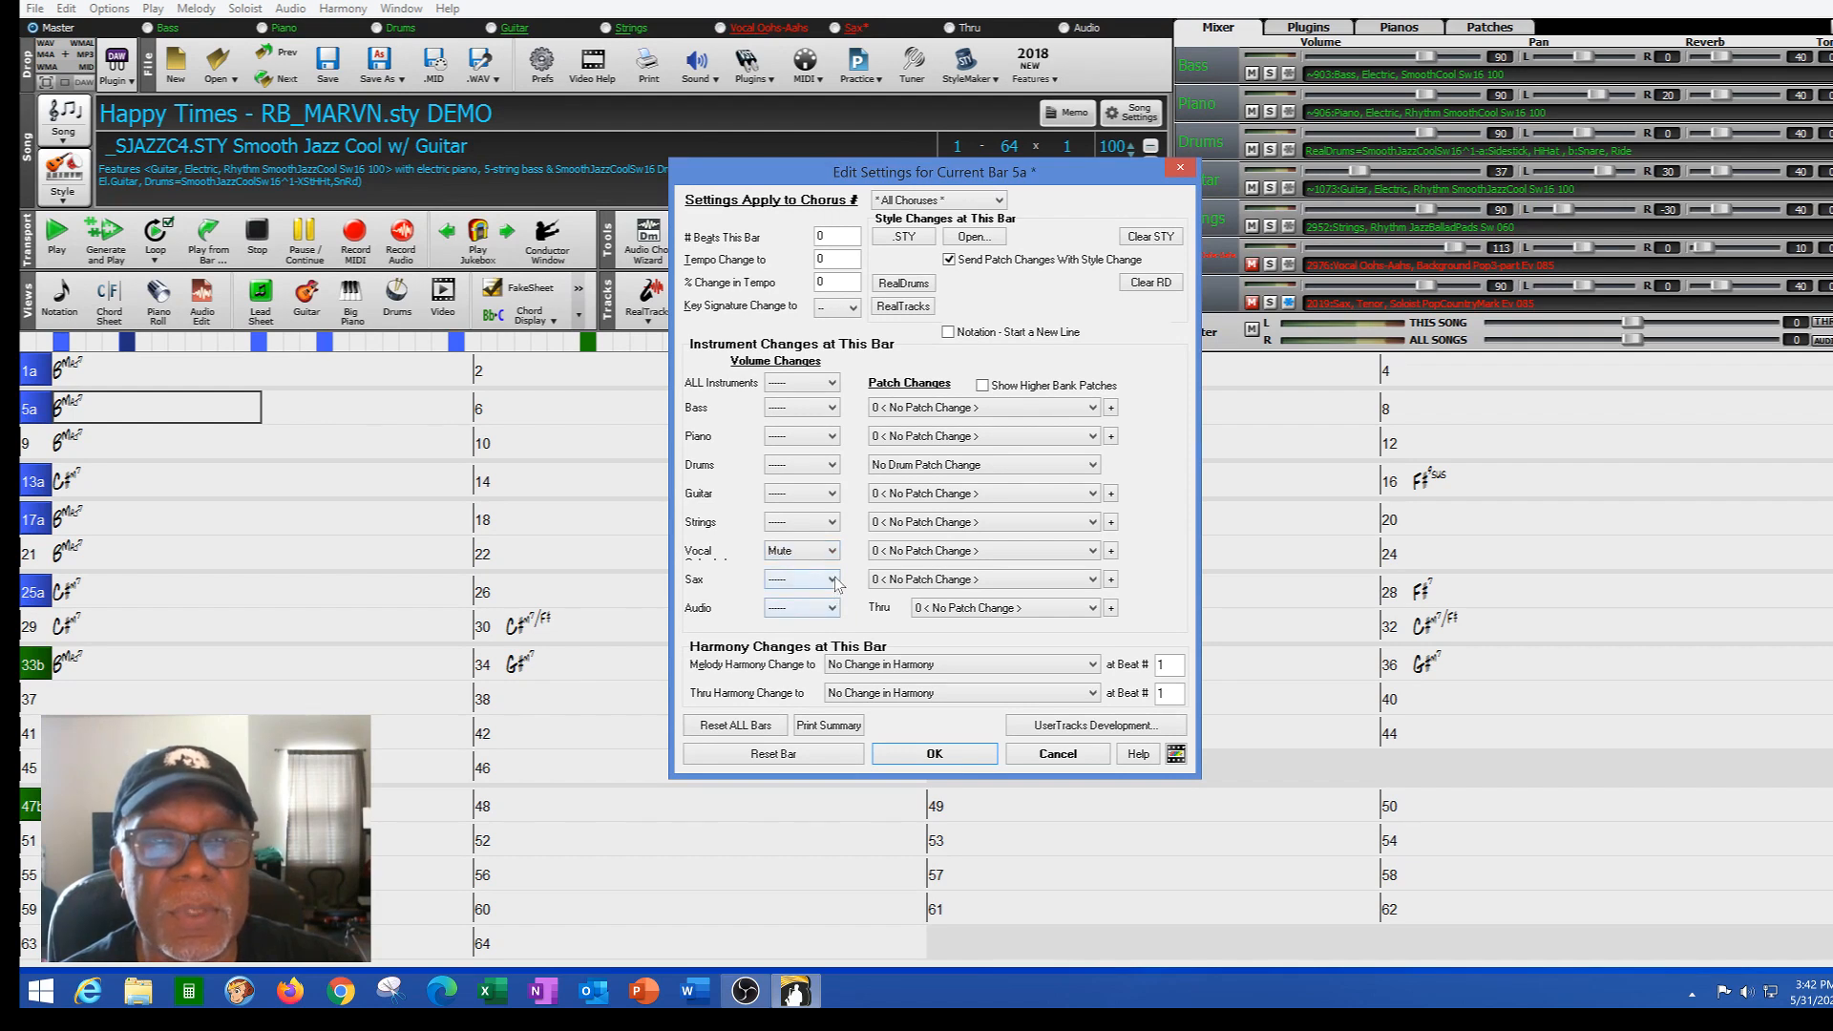
pyautogui.click(832, 580)
pyautogui.click(804, 612)
pyautogui.click(907, 751)
# - Unmute the Sax and Vocal Oohs-Aahs tracks in the mixer, regenerate and play the song, and stop playback
pyautogui.click(1251, 302)
pyautogui.click(1251, 263)
pyautogui.click(107, 374)
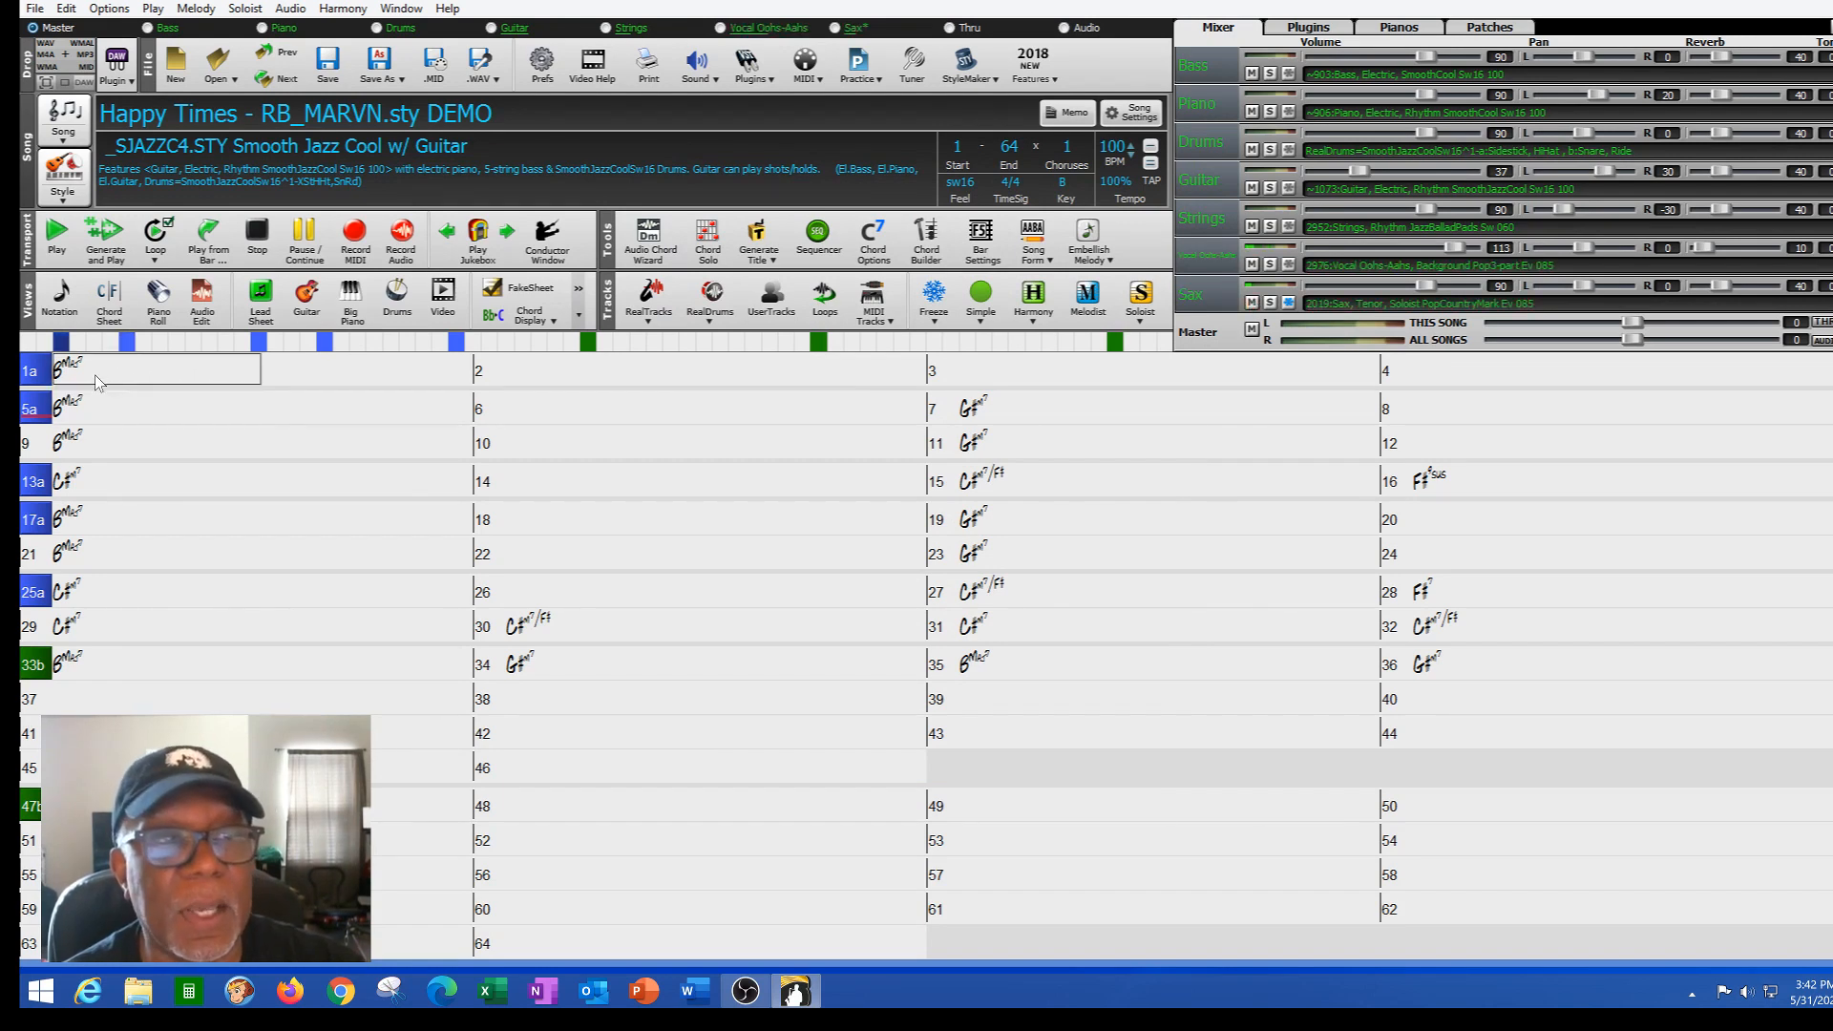
pyautogui.click(99, 241)
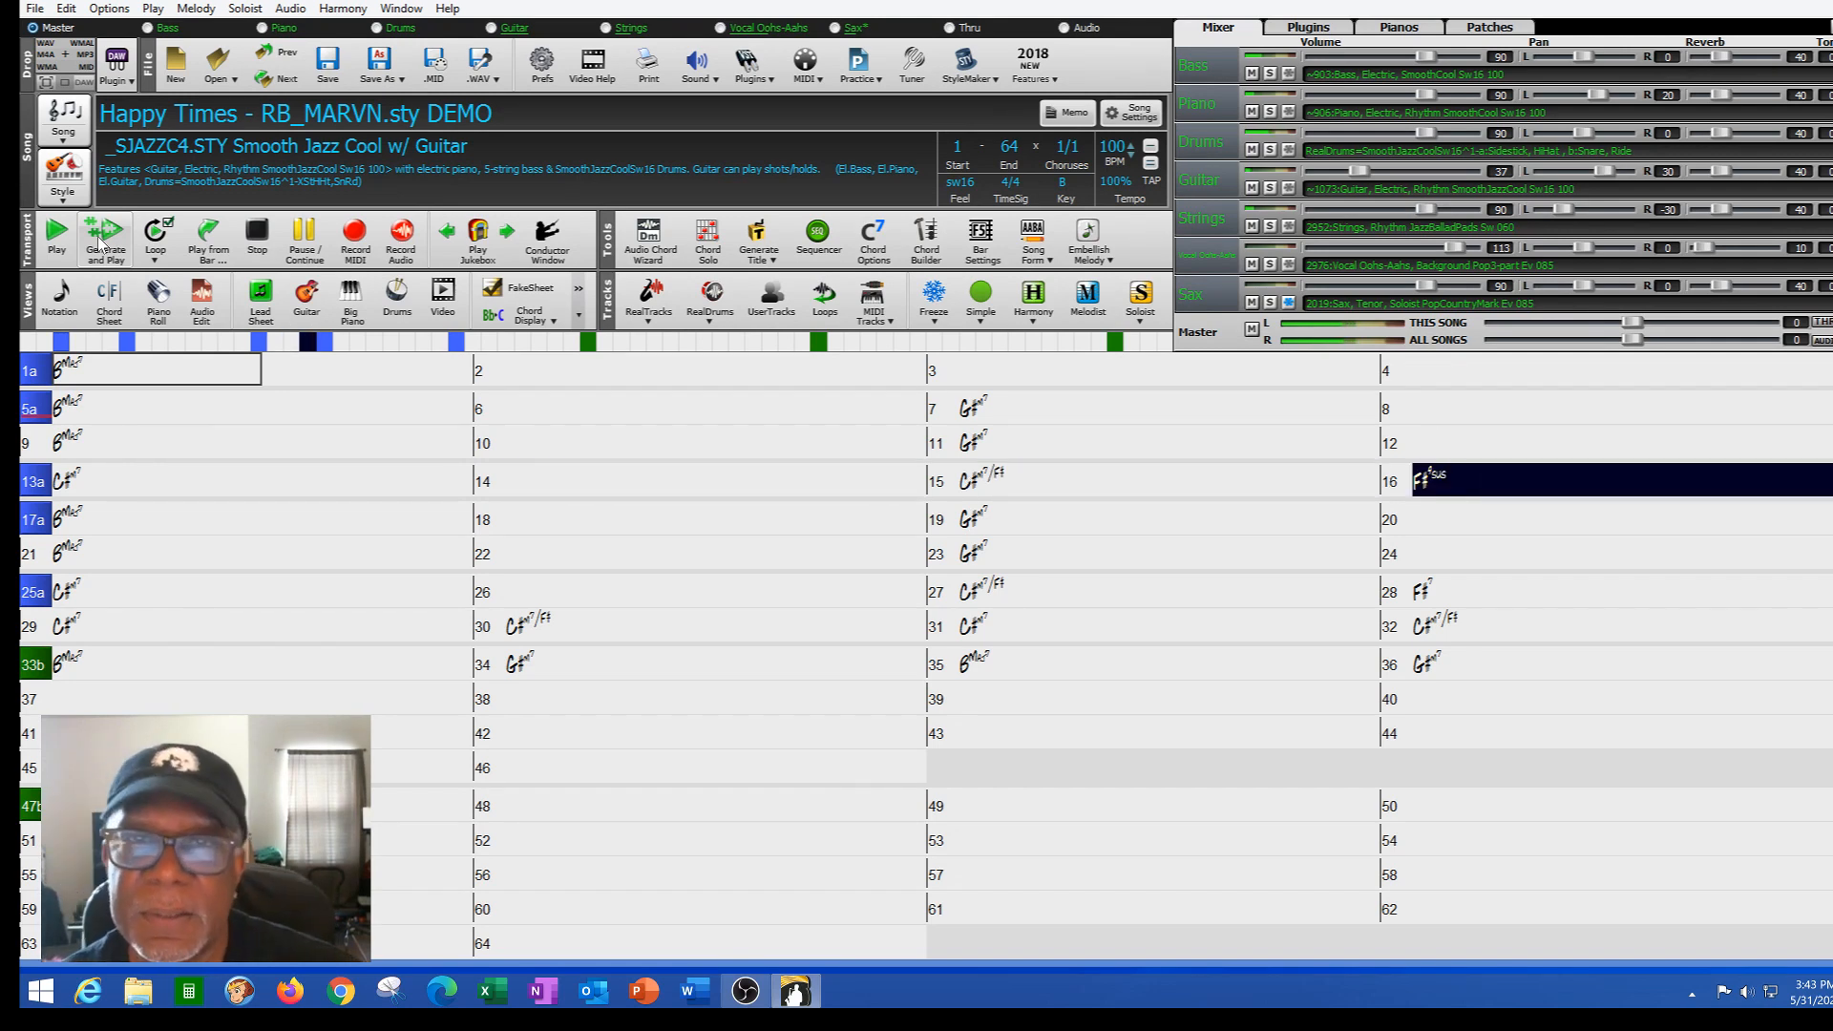
pyautogui.click(258, 234)
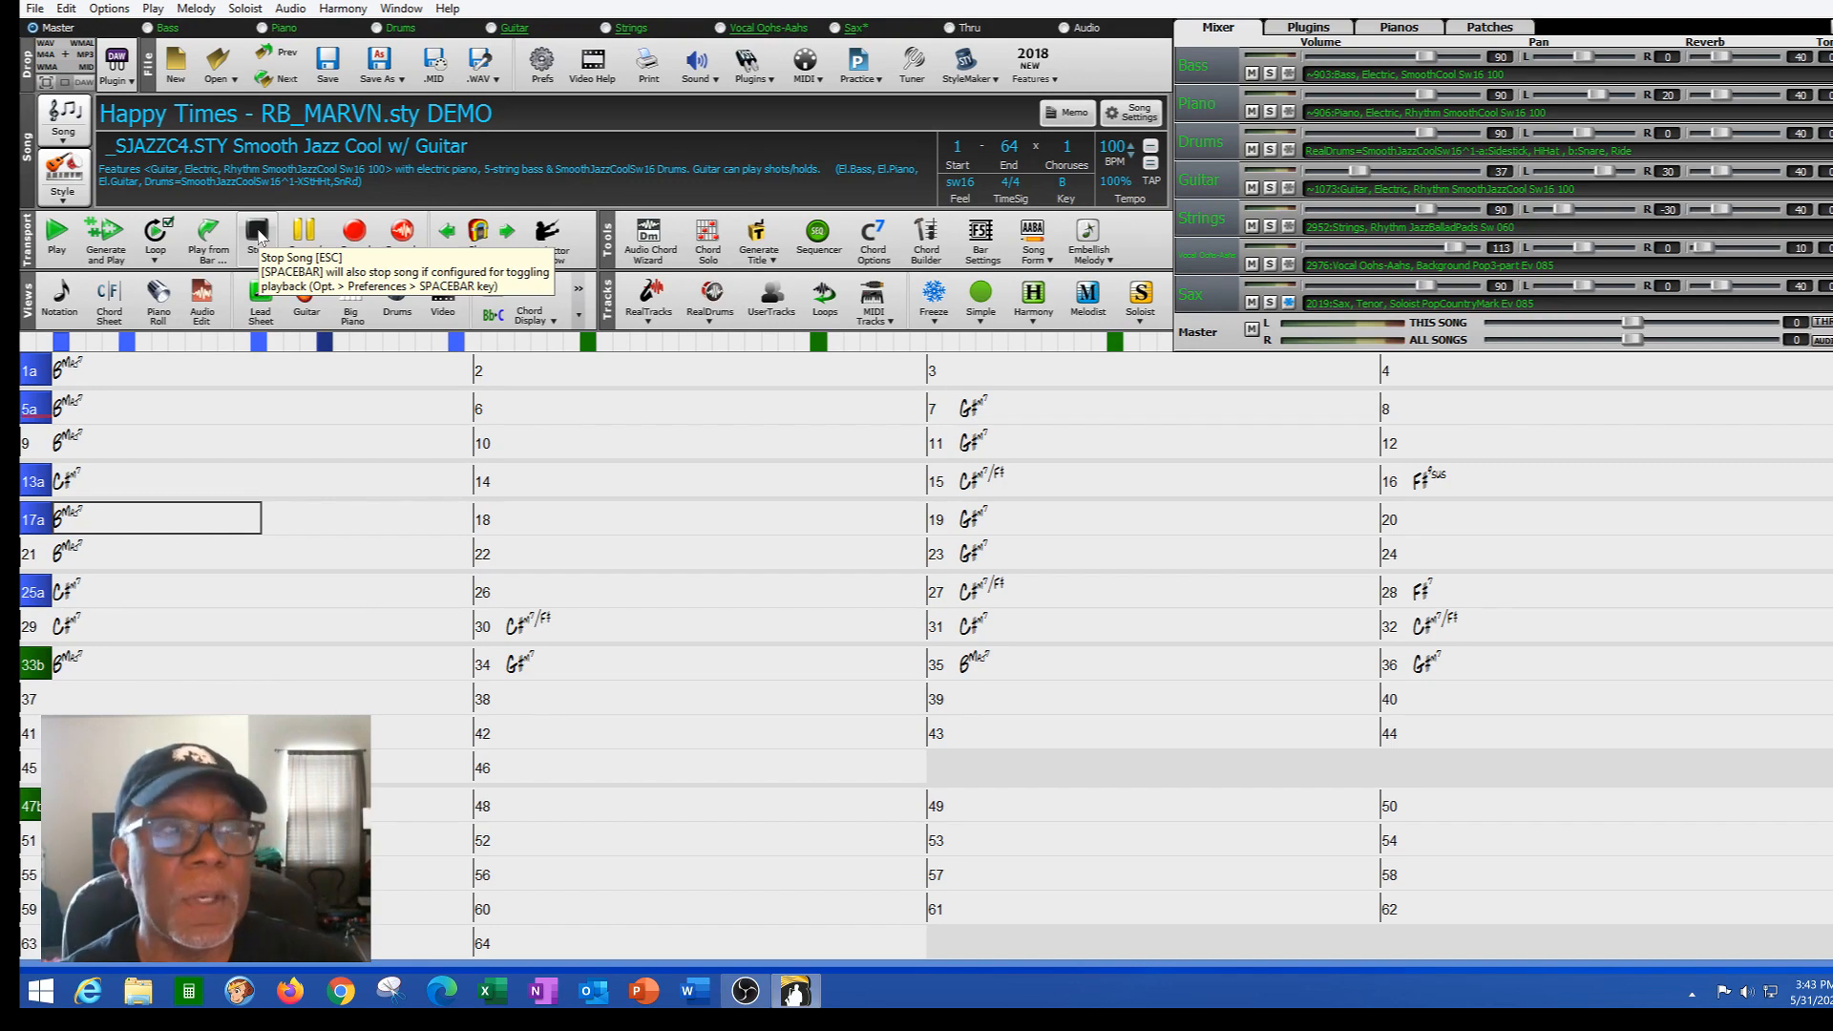
# - Open the StylePicker, search for the familiar title "tell it like", and set the style filters from Tell It Like It Is
pyautogui.click(72, 195)
pyautogui.click(131, 223)
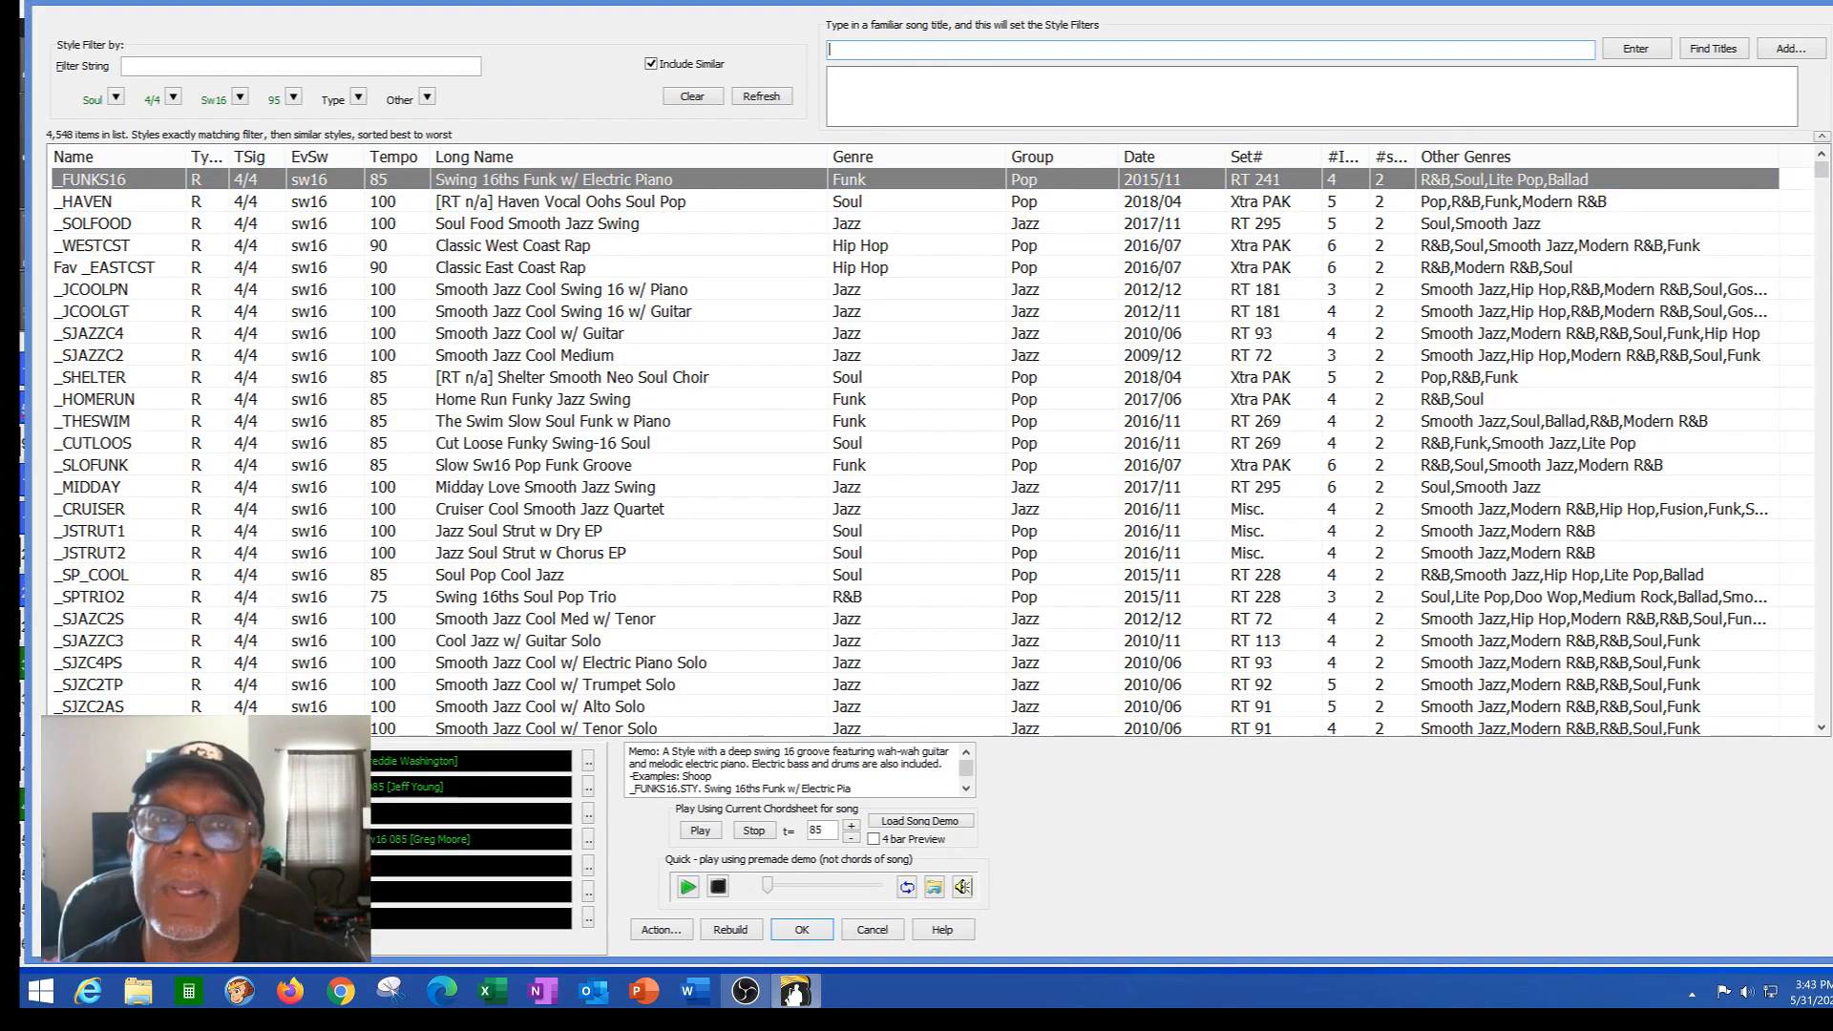
pyautogui.write('tell it li')
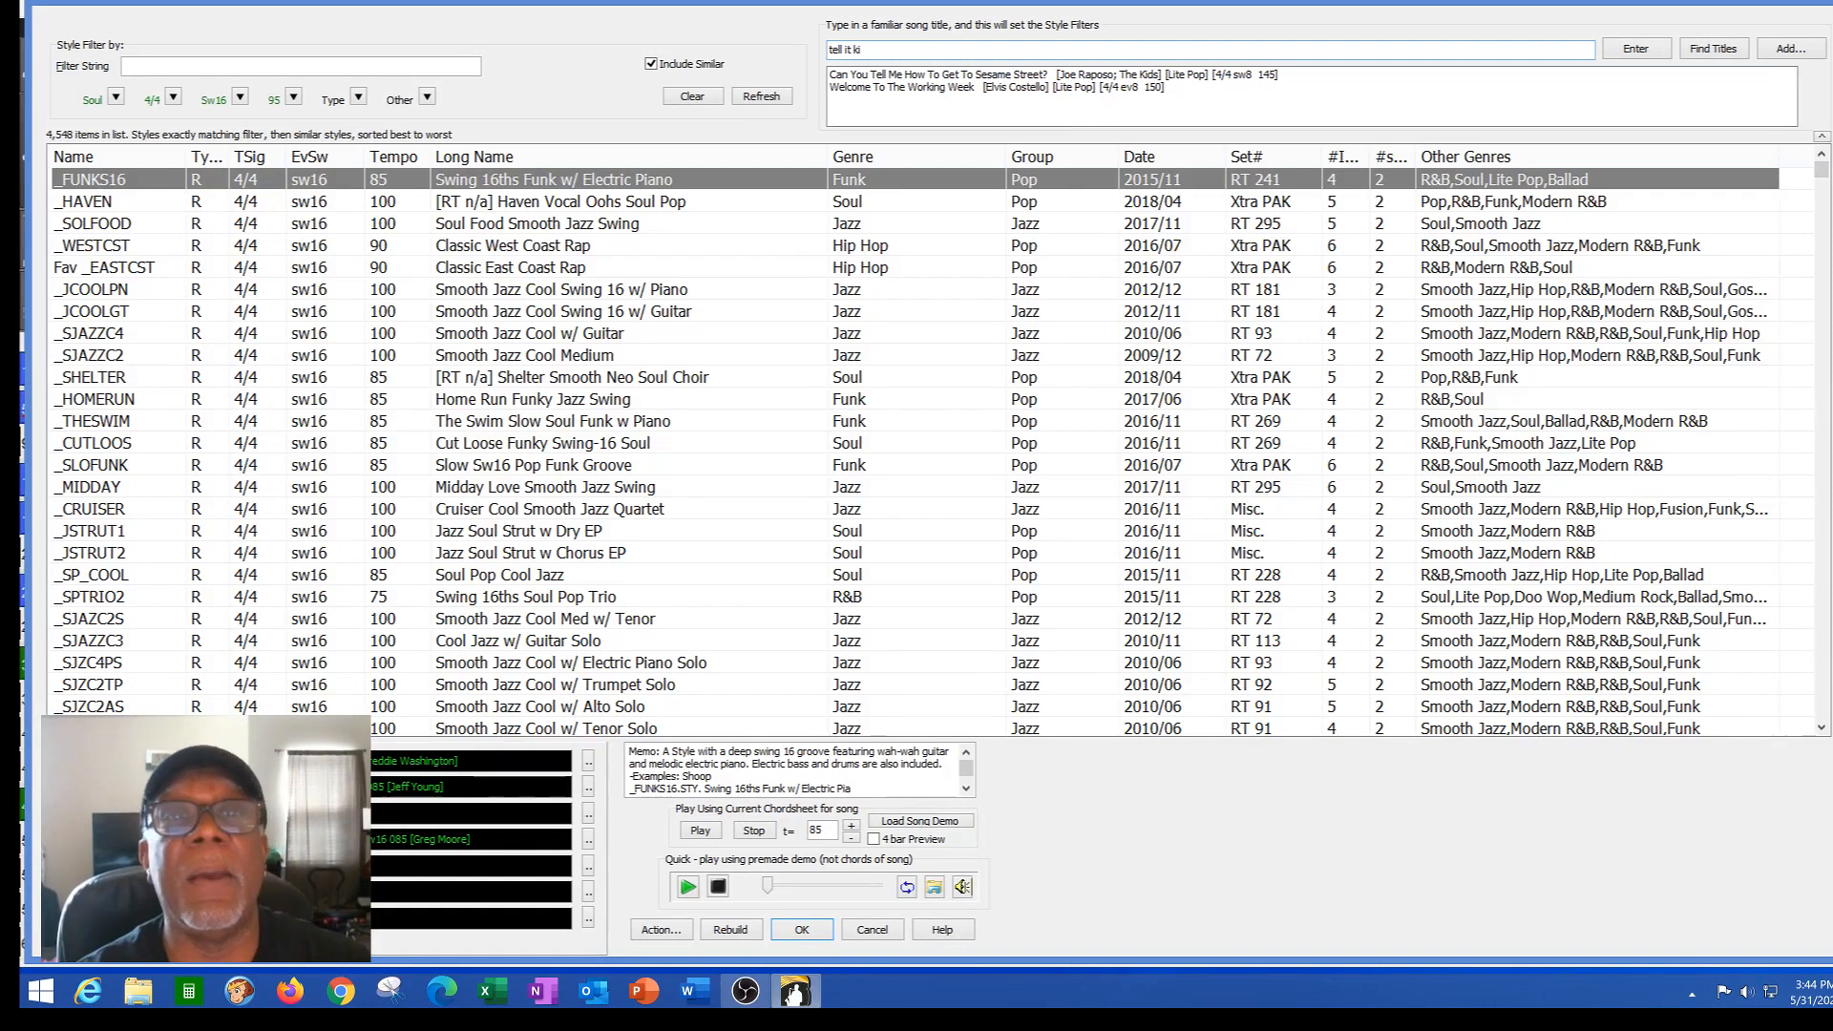
pyautogui.press('BackSpace')
pyautogui.press('BackSpace')
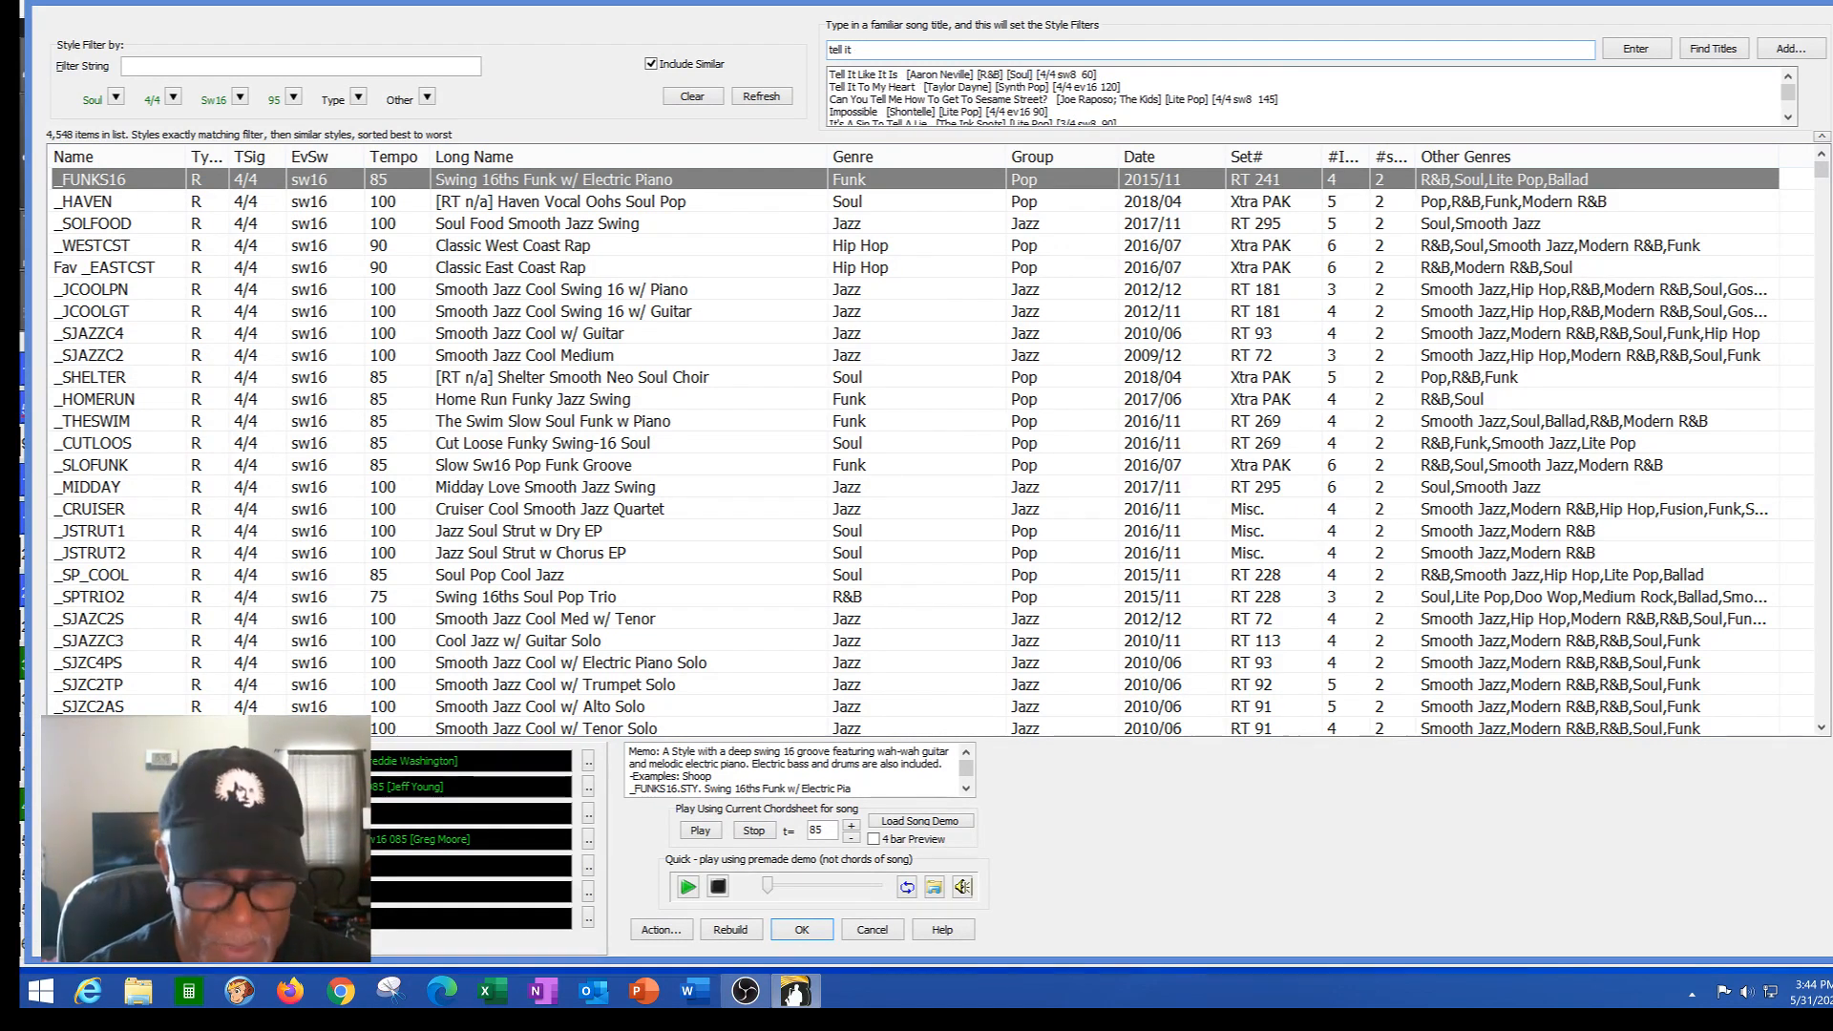
pyautogui.write('it')
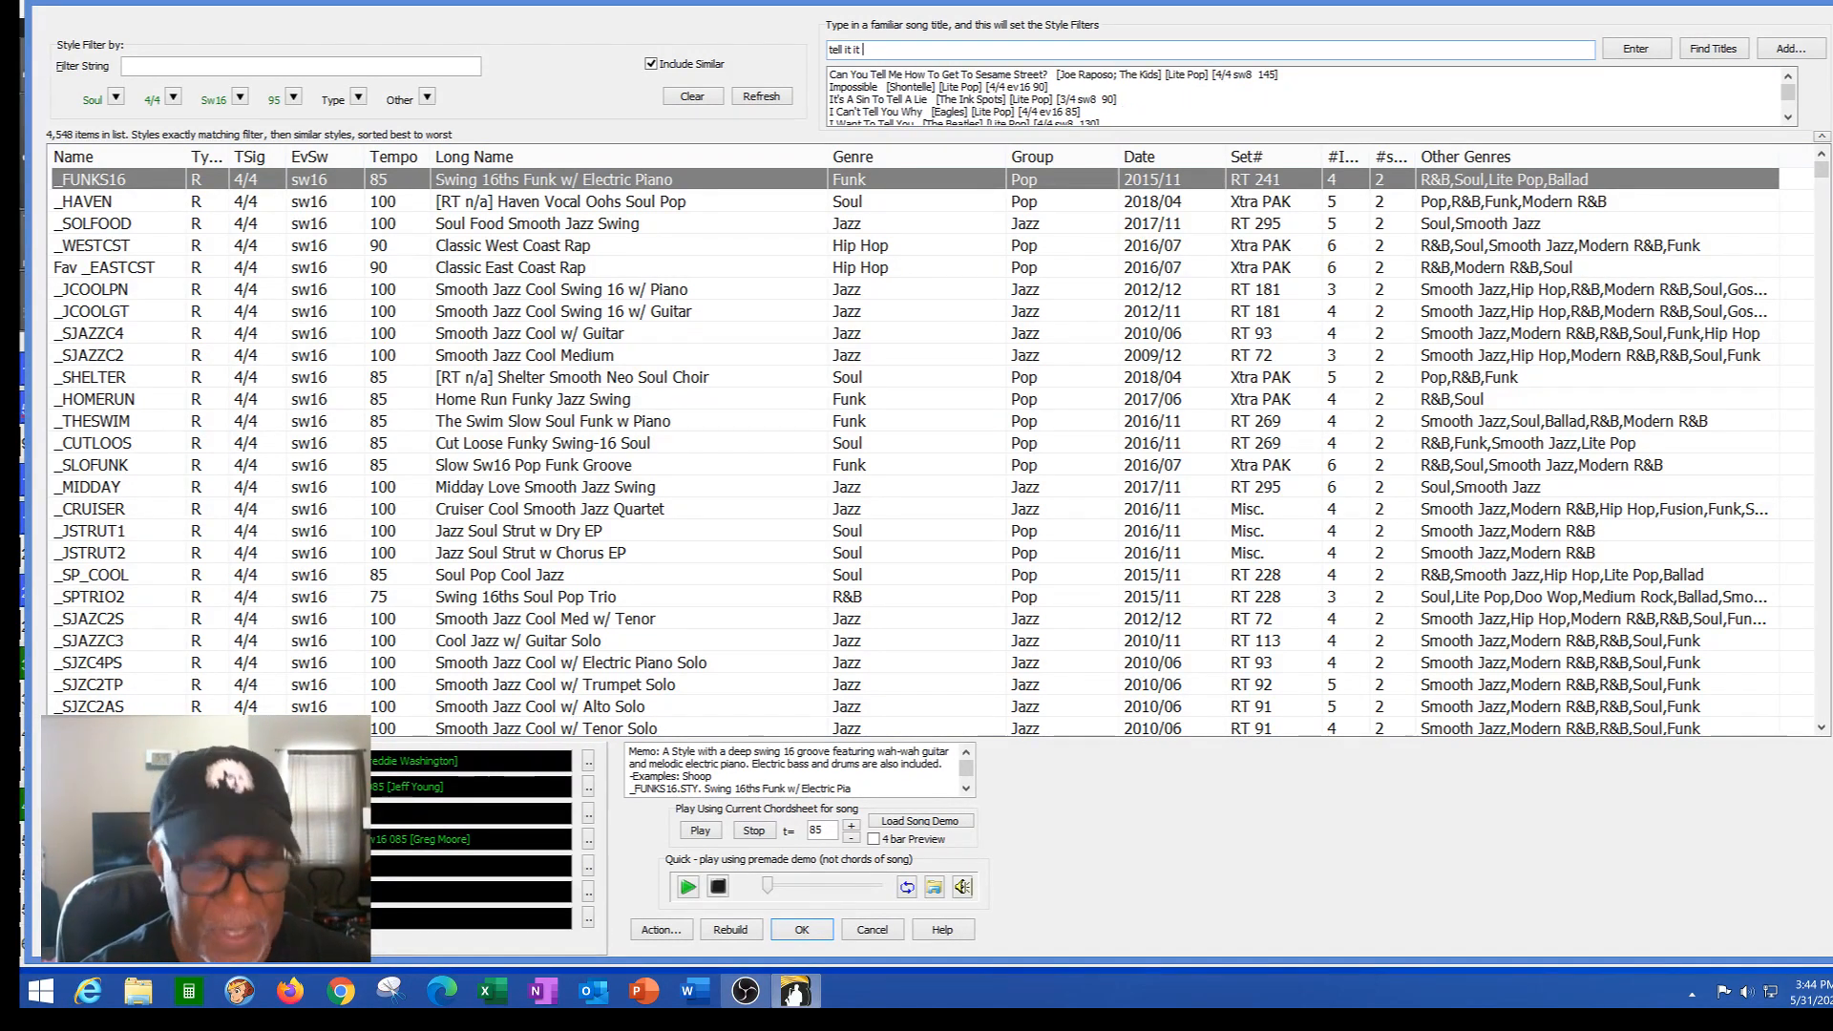
pyautogui.press('BackSpace')
pyautogui.write('s')
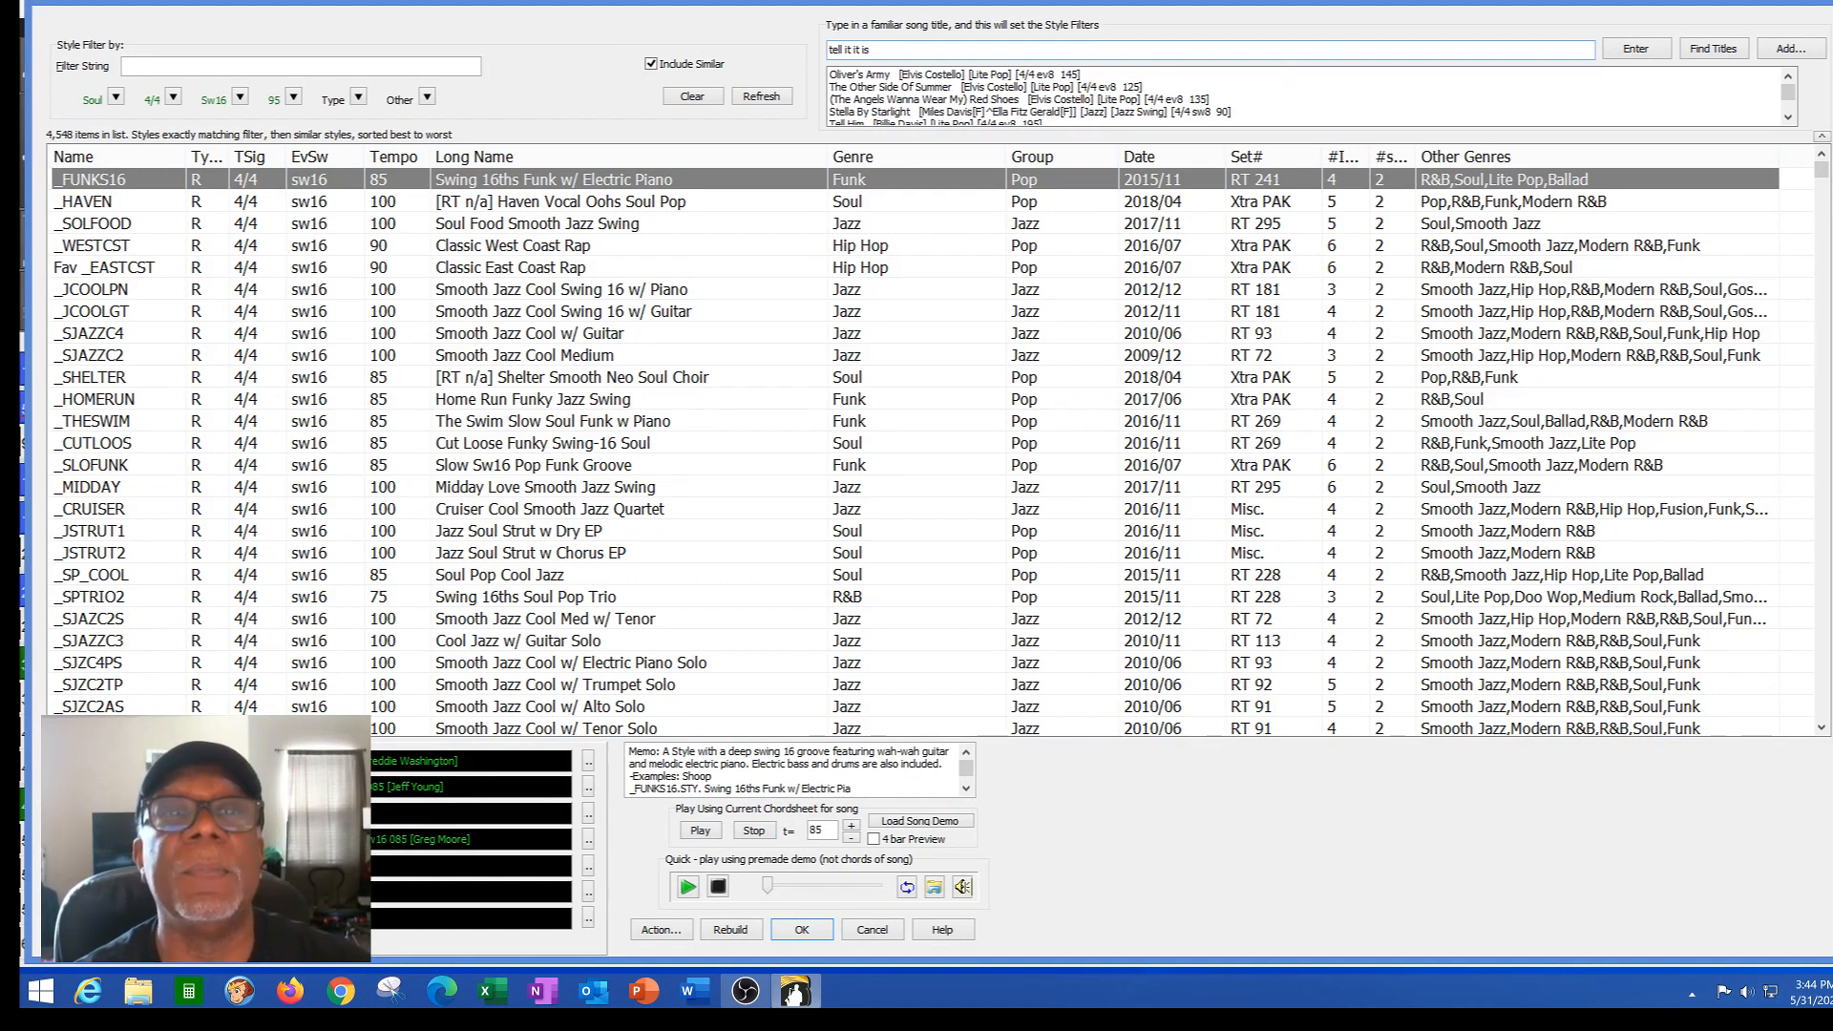
pyautogui.press('BackSpace')
pyautogui.press('BackSpace')
pyautogui.press('BackSpace')
pyautogui.press('BackSpace')
pyautogui.press('BackSpace')
pyautogui.write('lik')
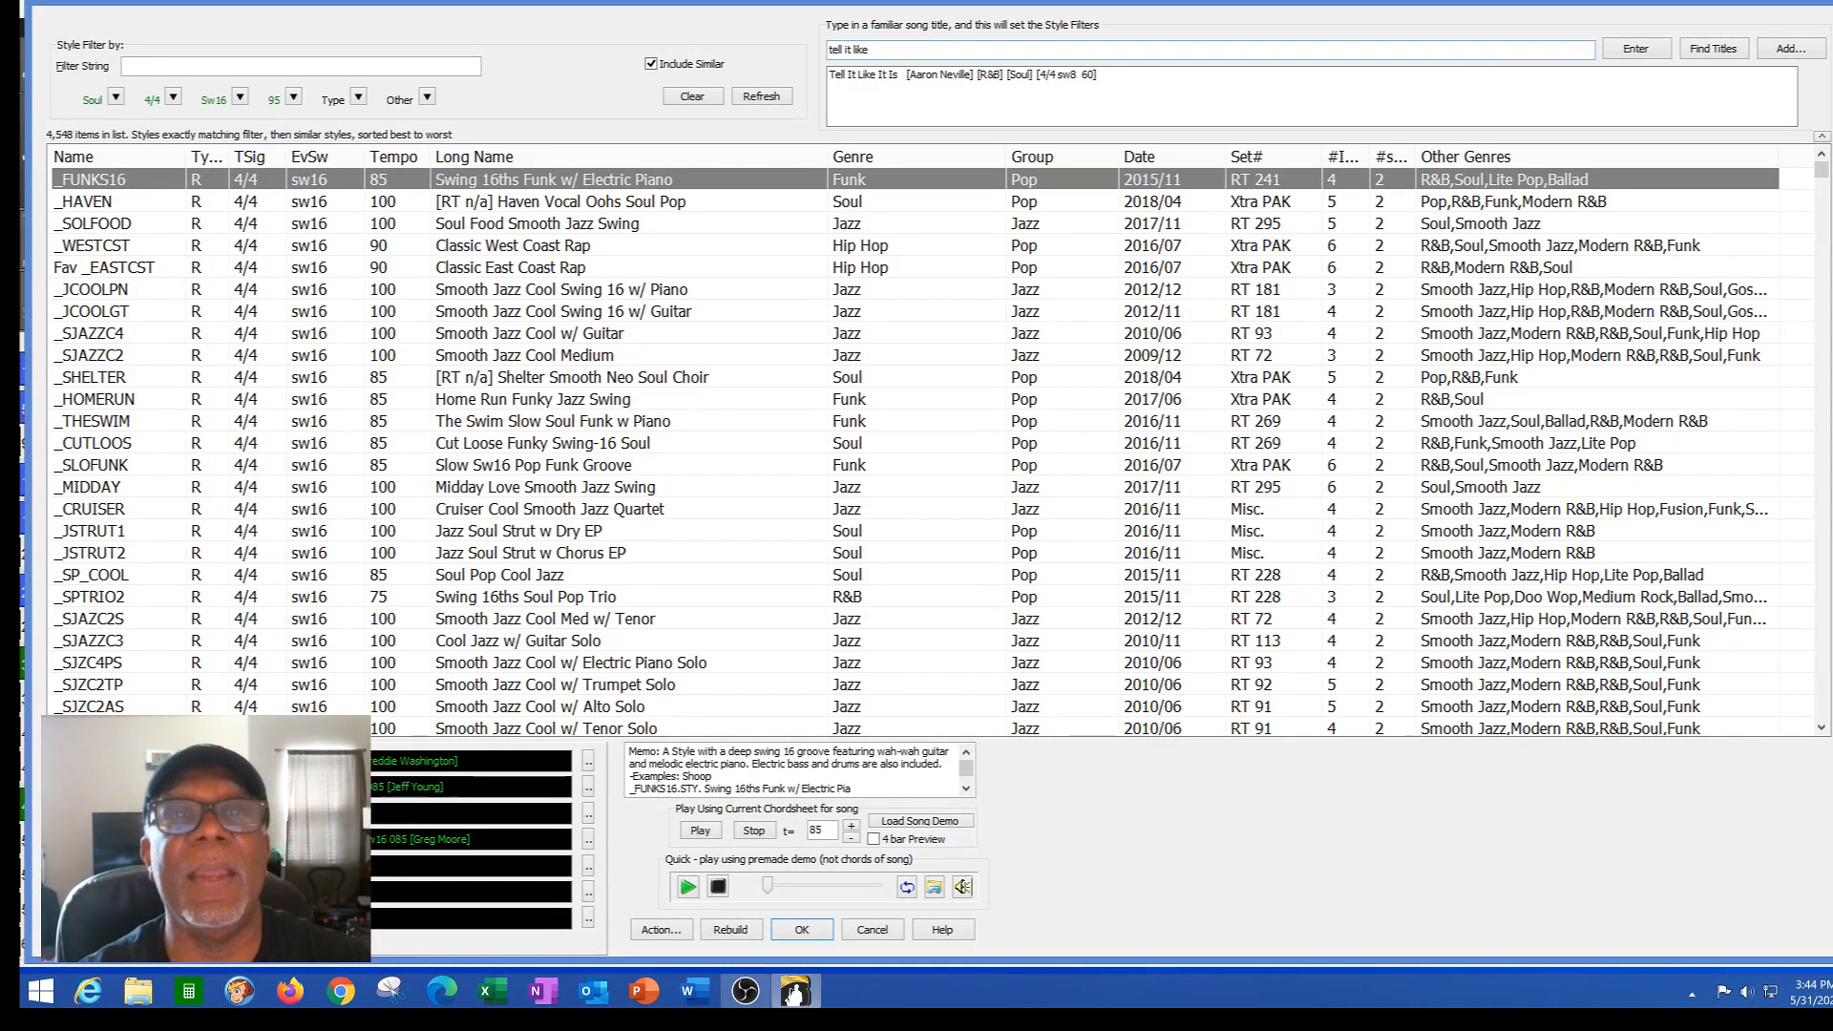
pyautogui.write('e')
pyautogui.click(998, 76)
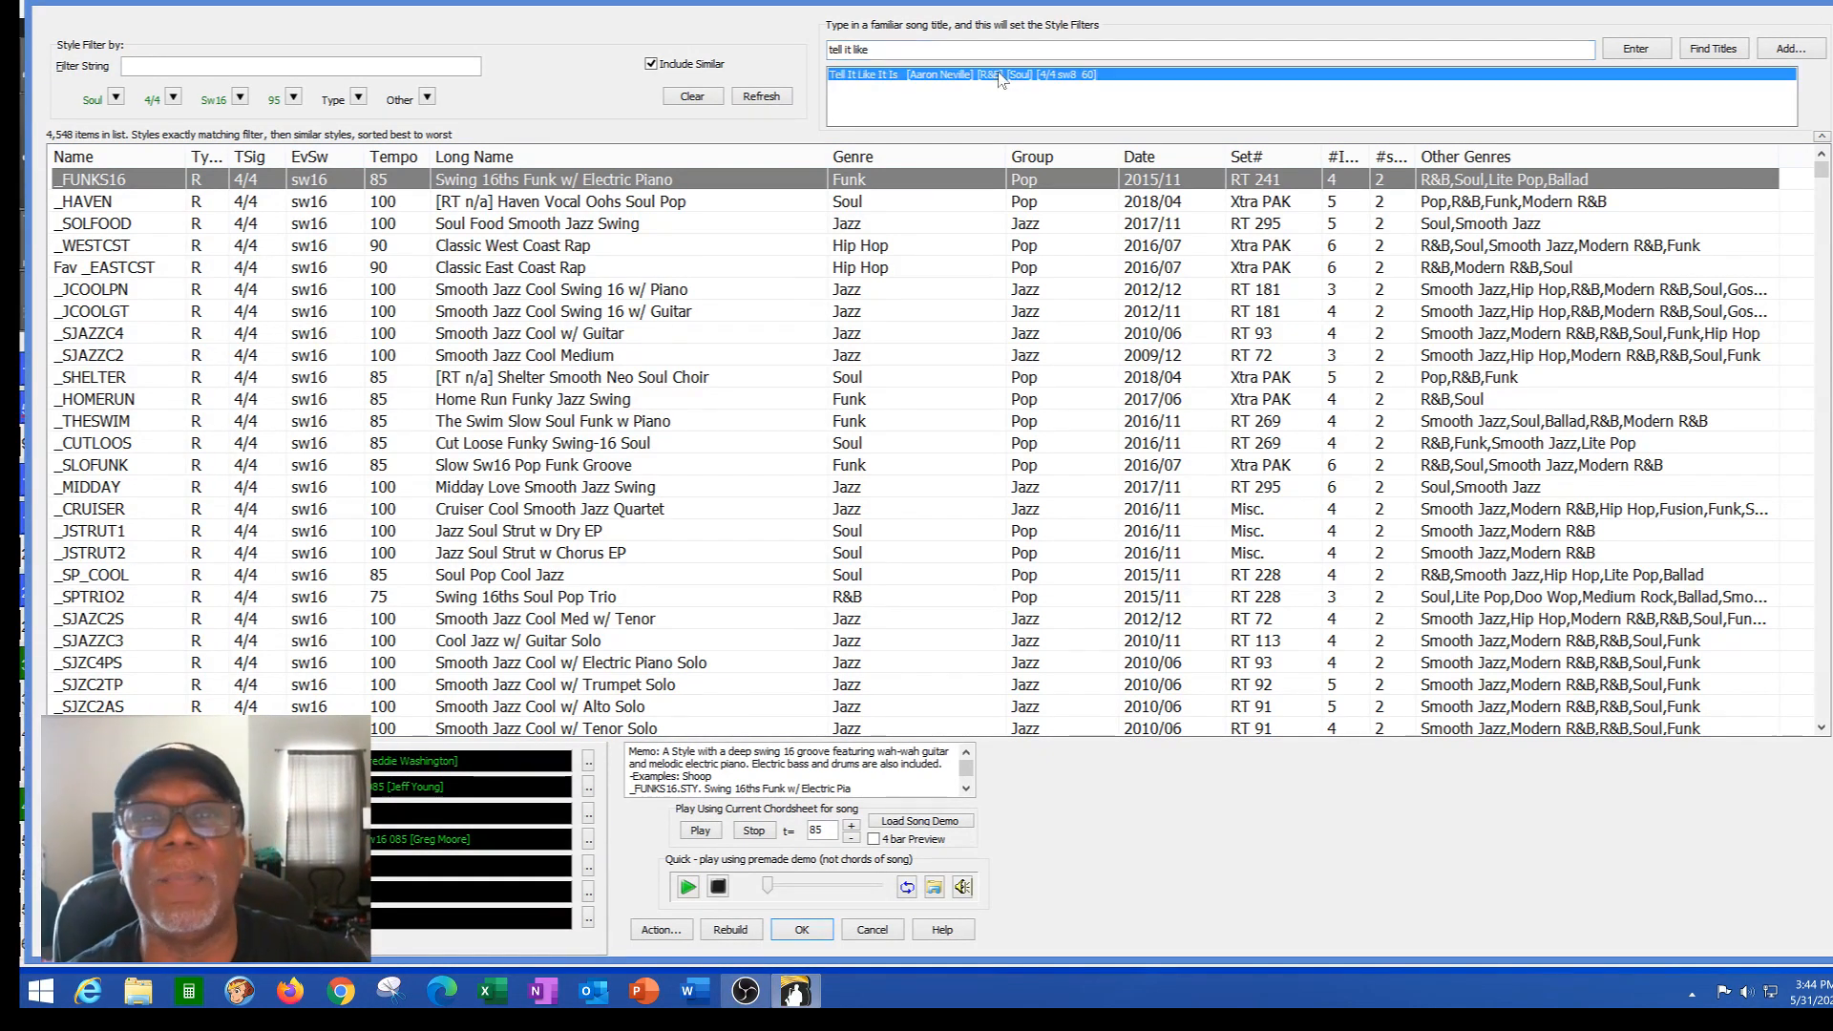
pyautogui.click(1642, 54)
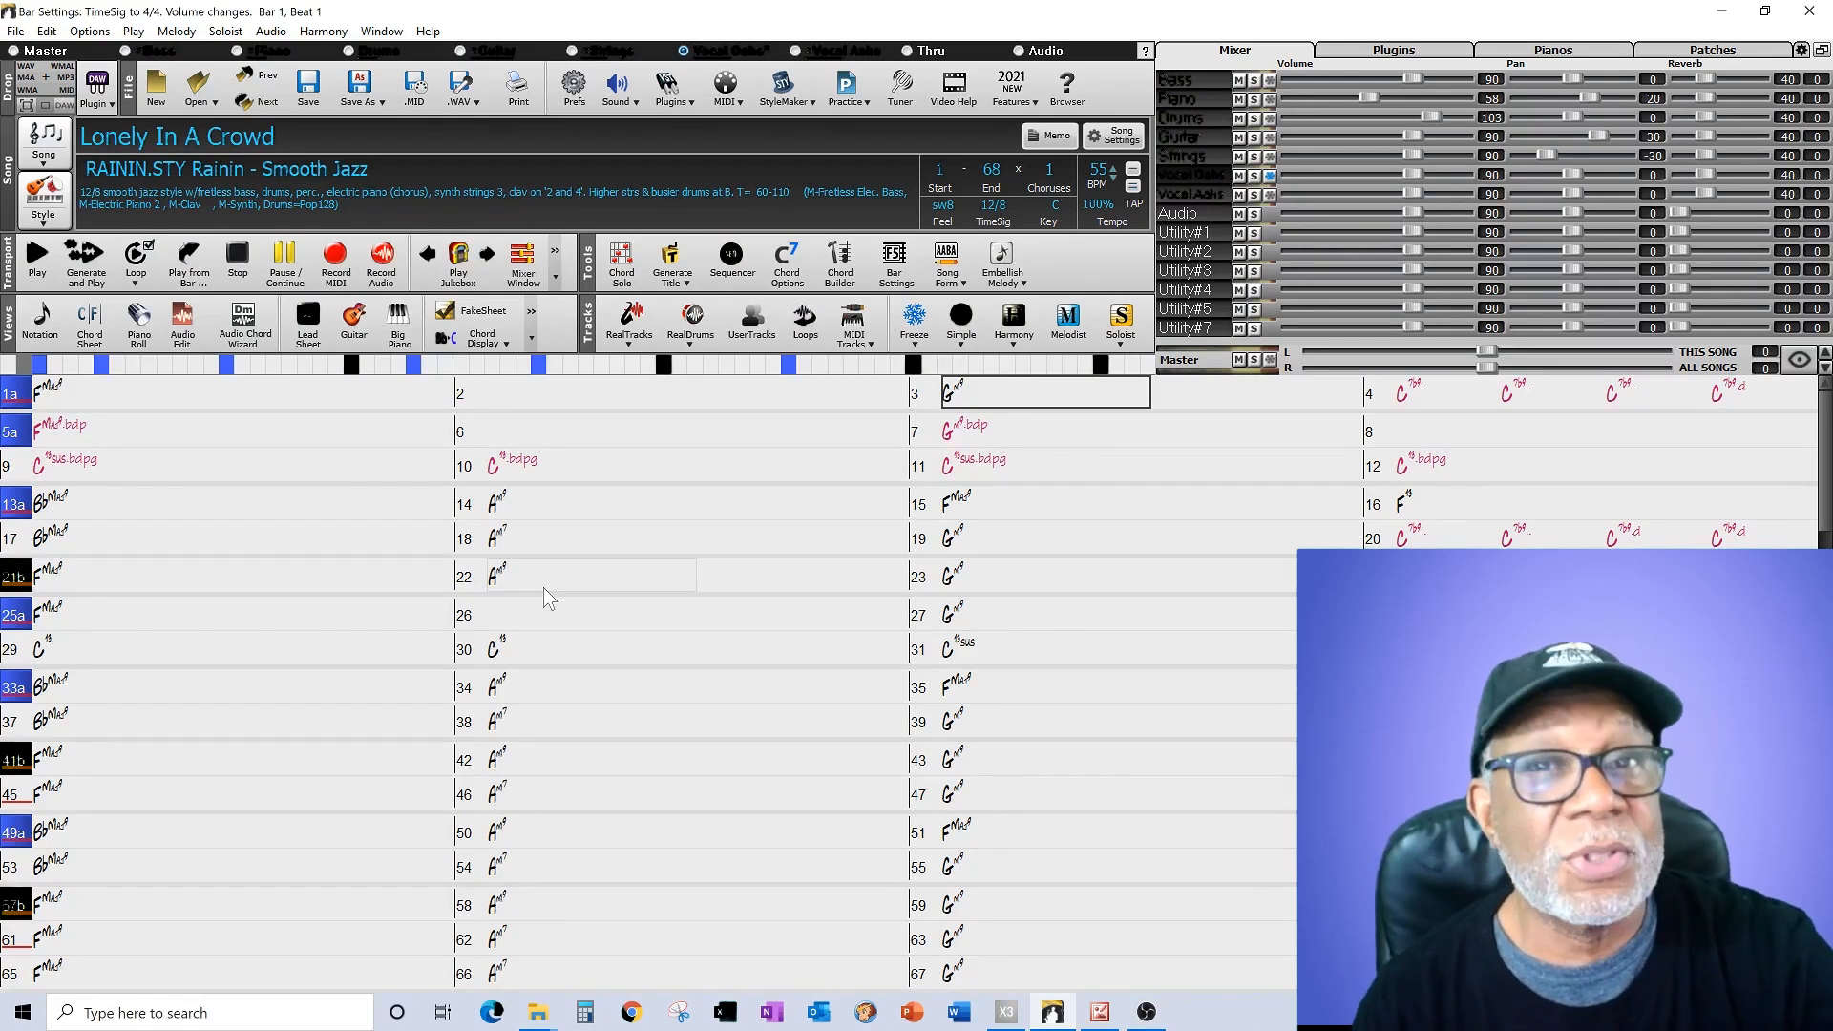
# - Play Lonely In A Crowd from bar 1, stop playback, and cancel choosing a starting bar
pyautogui.click(101, 393)
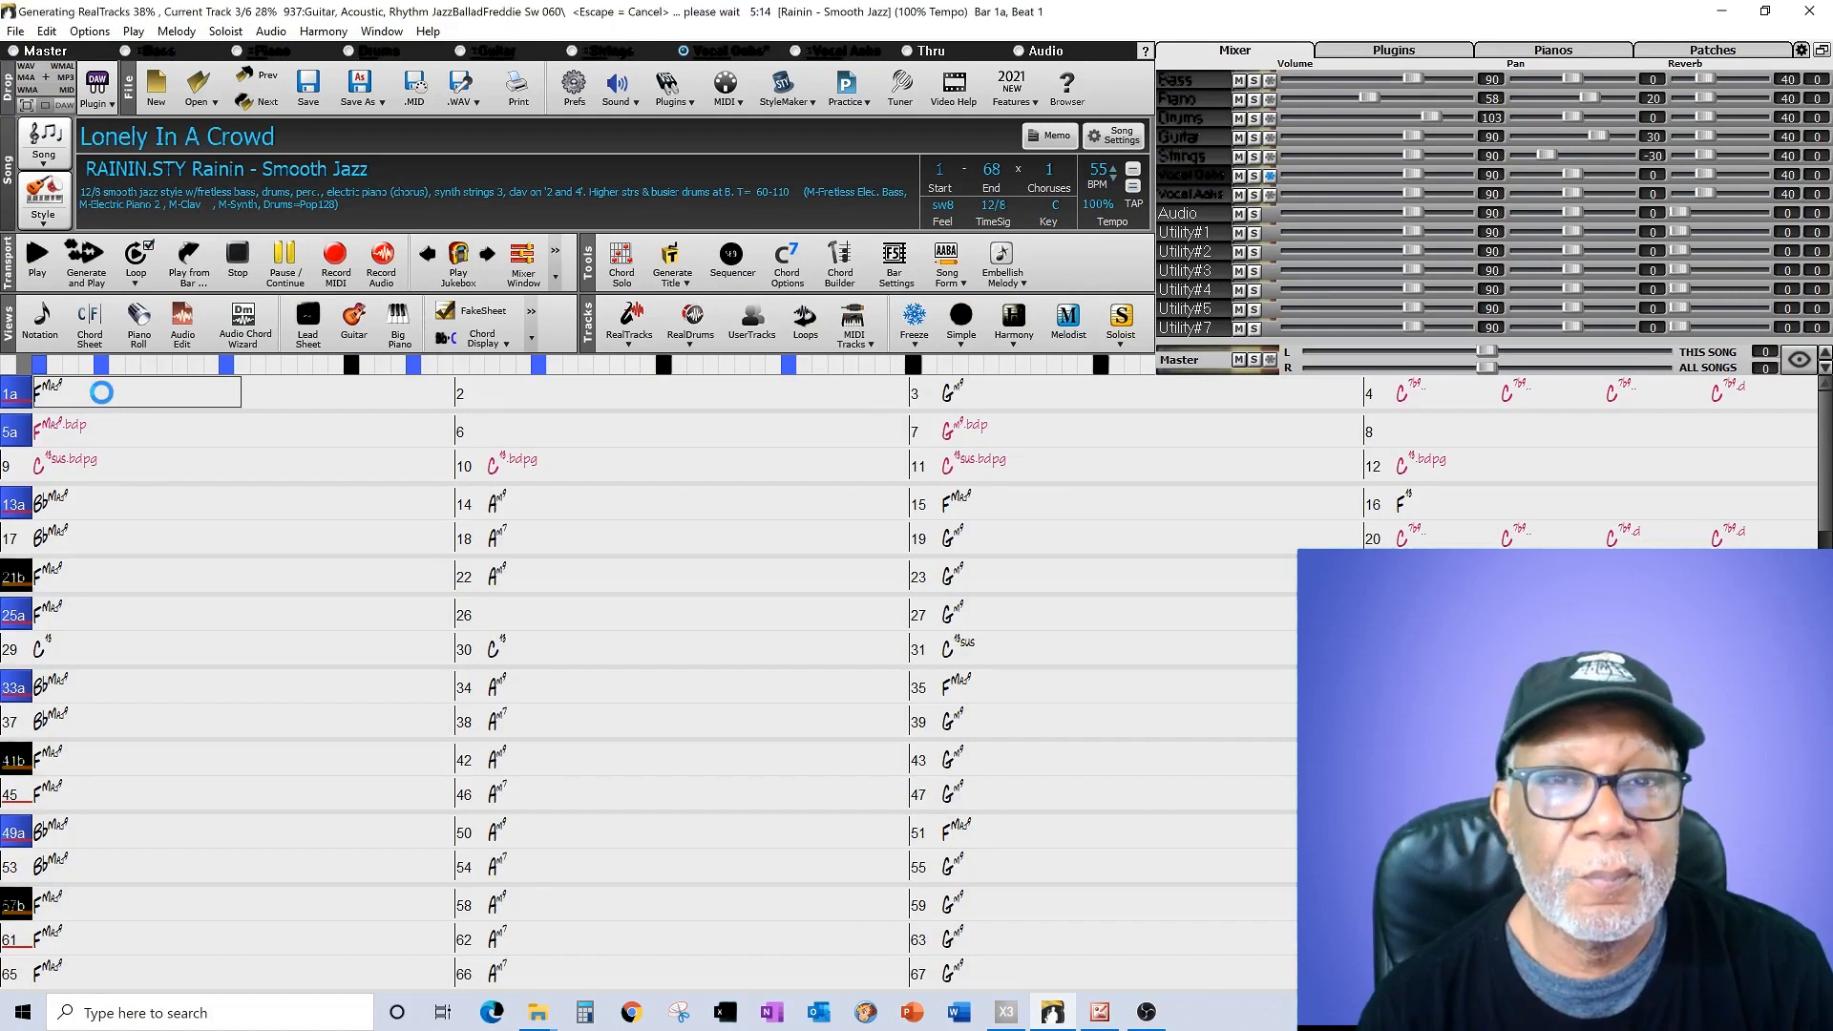
pyautogui.click(106, 401)
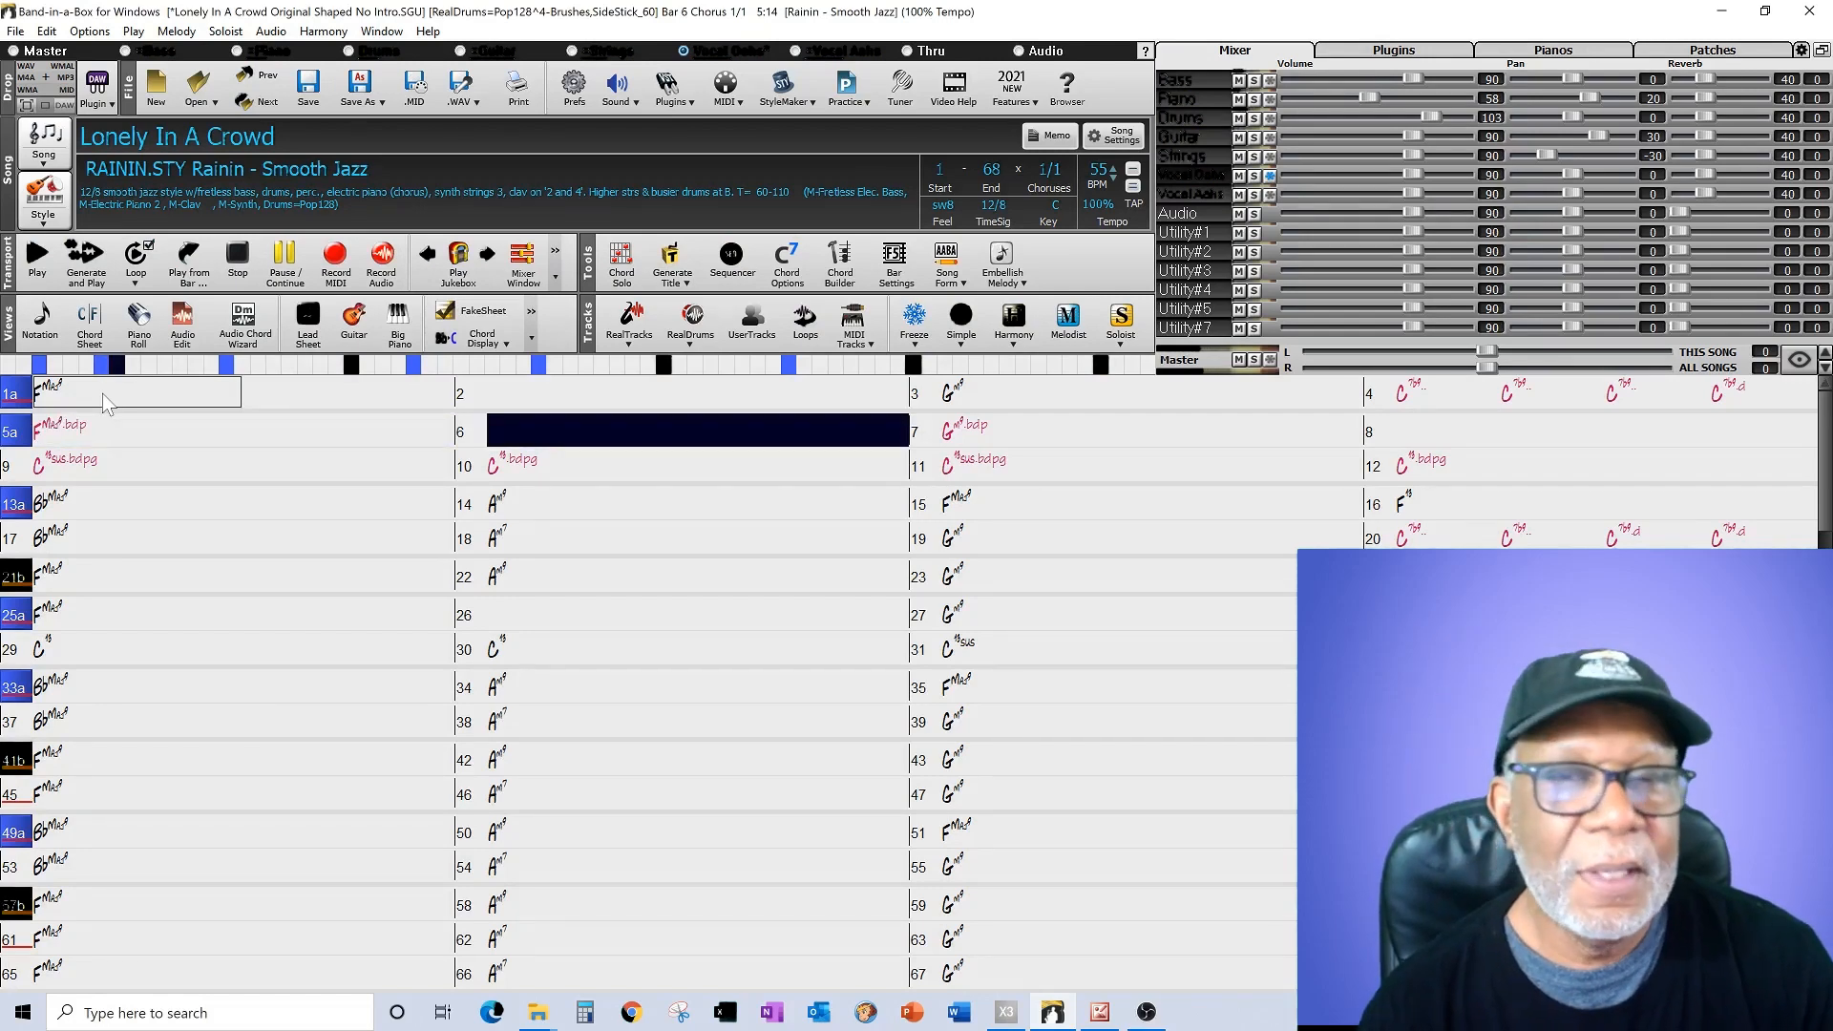
pyautogui.click(188, 259)
pyautogui.click(237, 260)
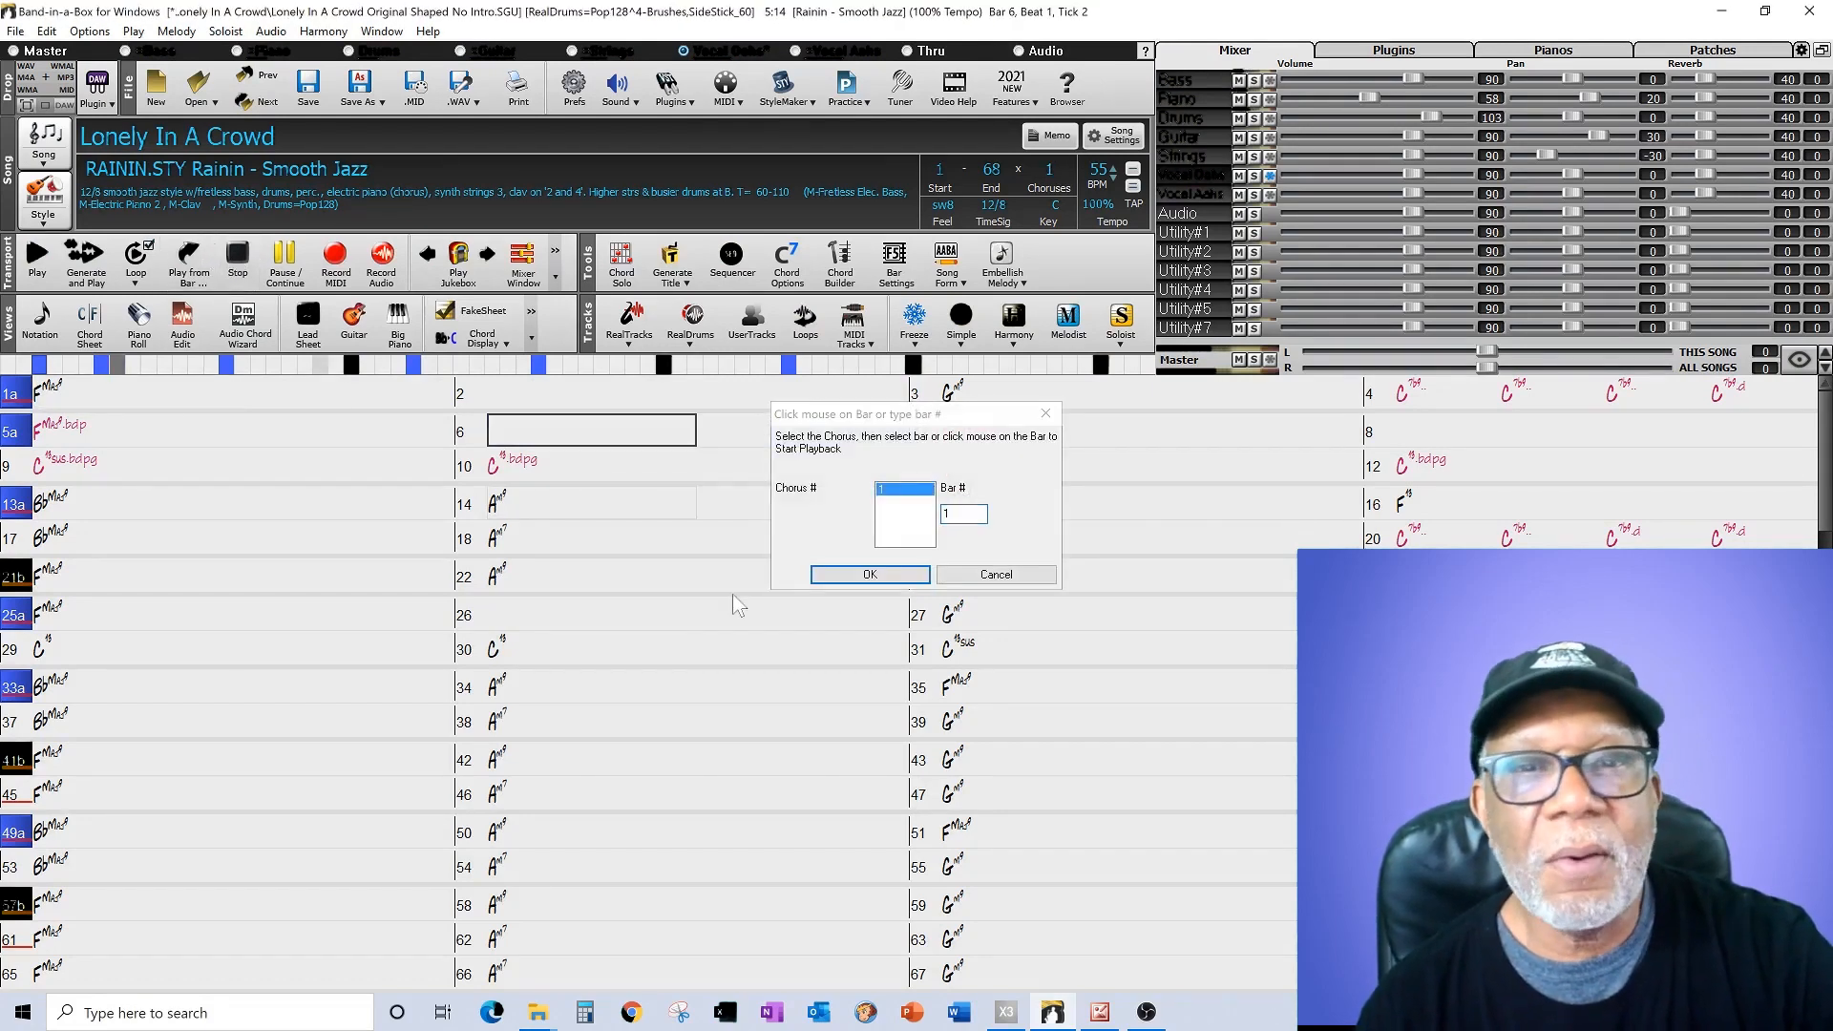
pyautogui.click(996, 573)
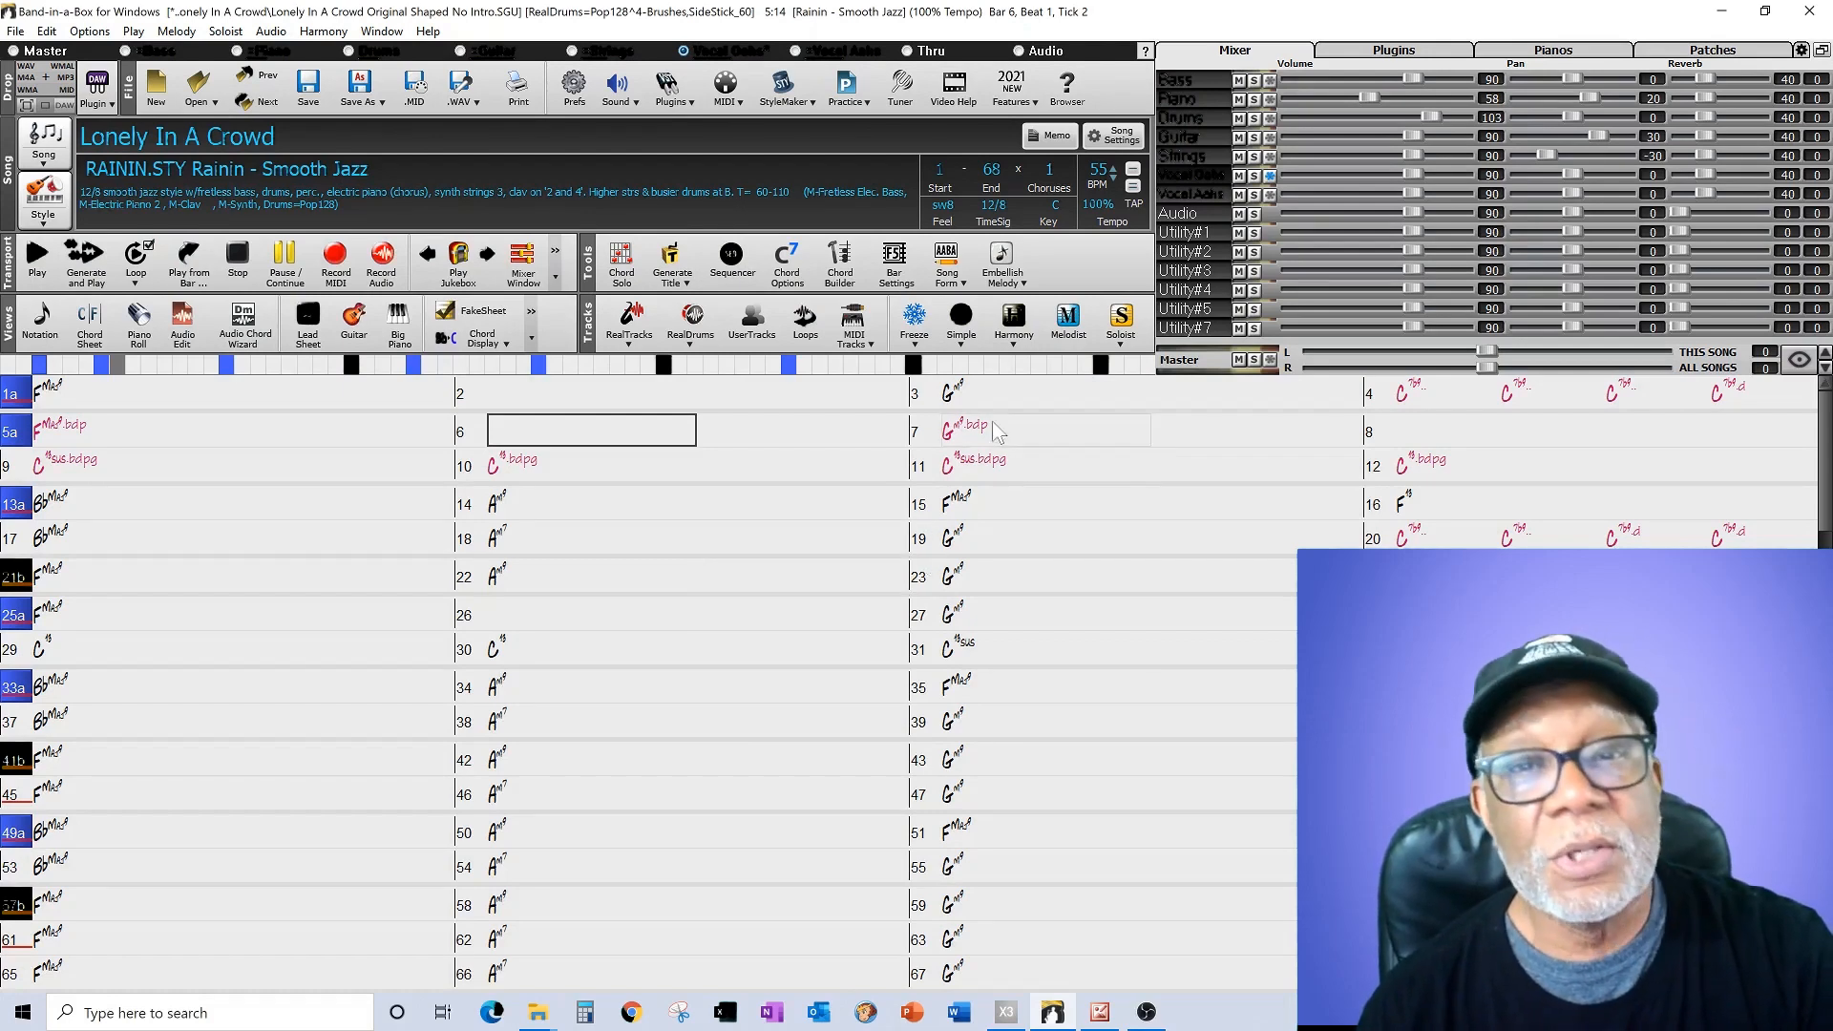
# - Generate intro chords with the Jazz chord type and a length of 2 bars (slow tunes), starting chord FMaj9 in C
pyautogui.click(963, 284)
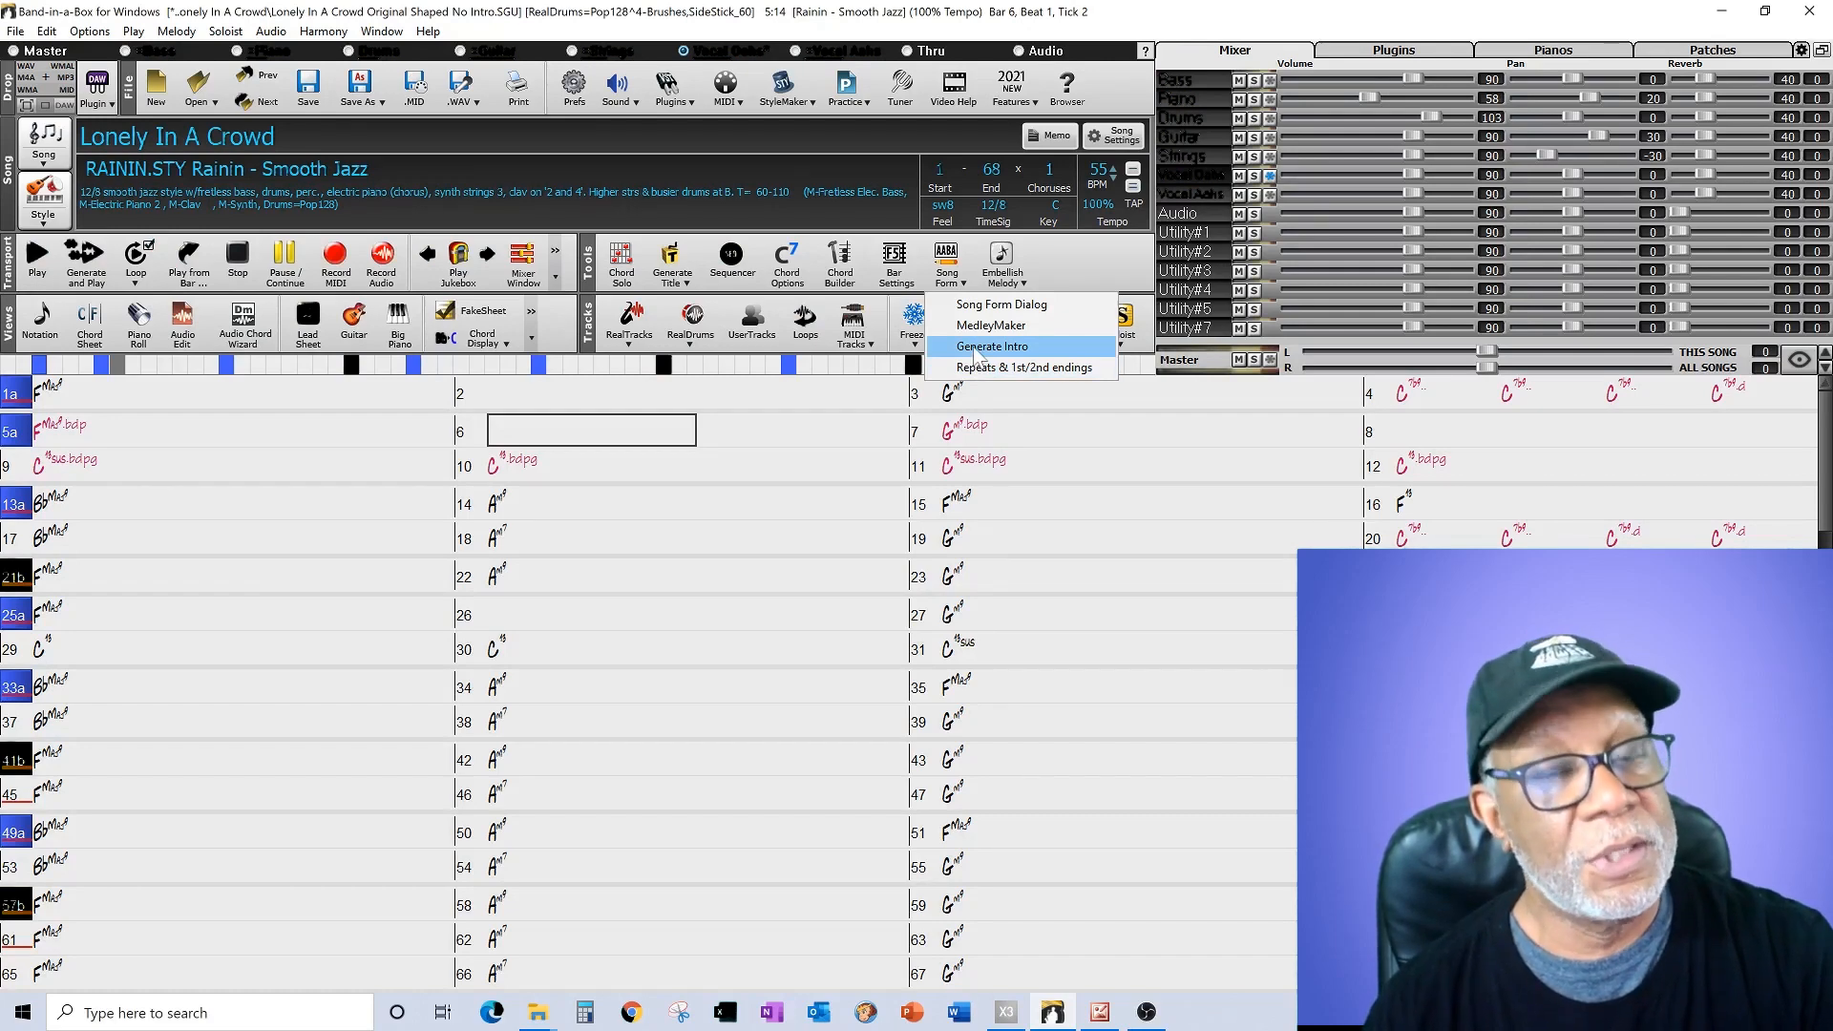
pyautogui.click(975, 351)
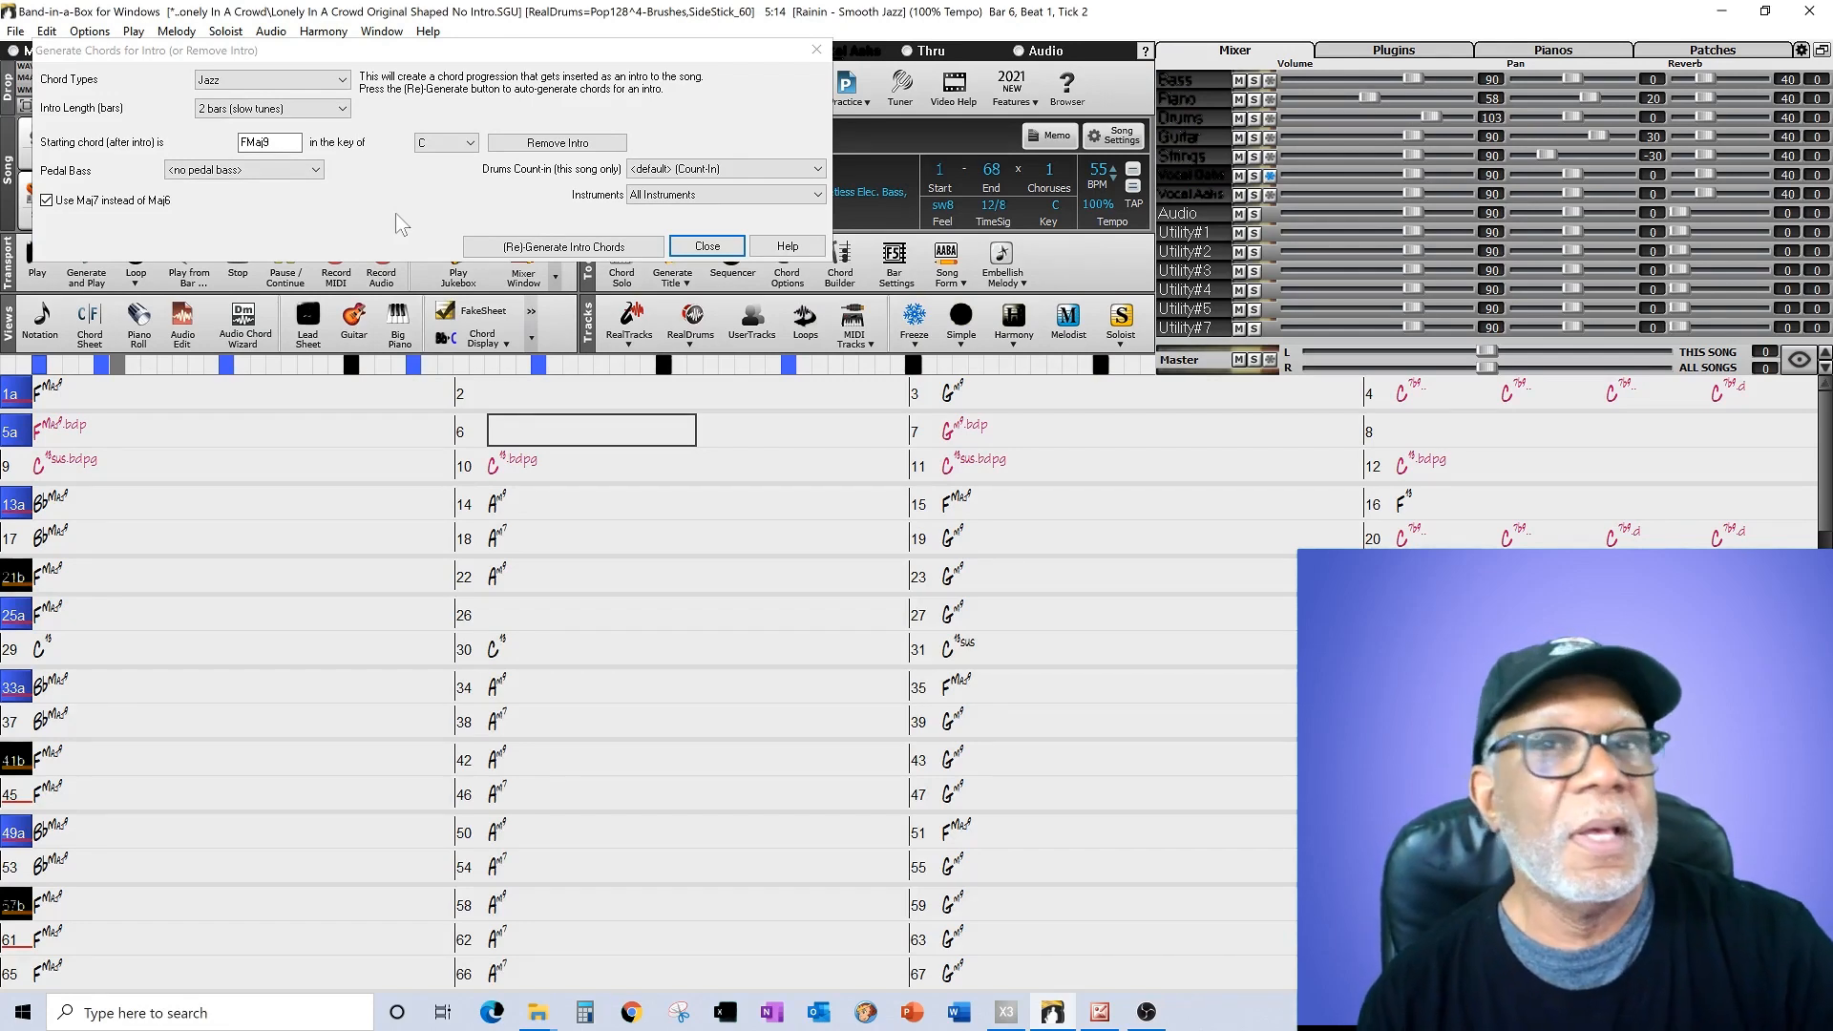
pyautogui.click(343, 110)
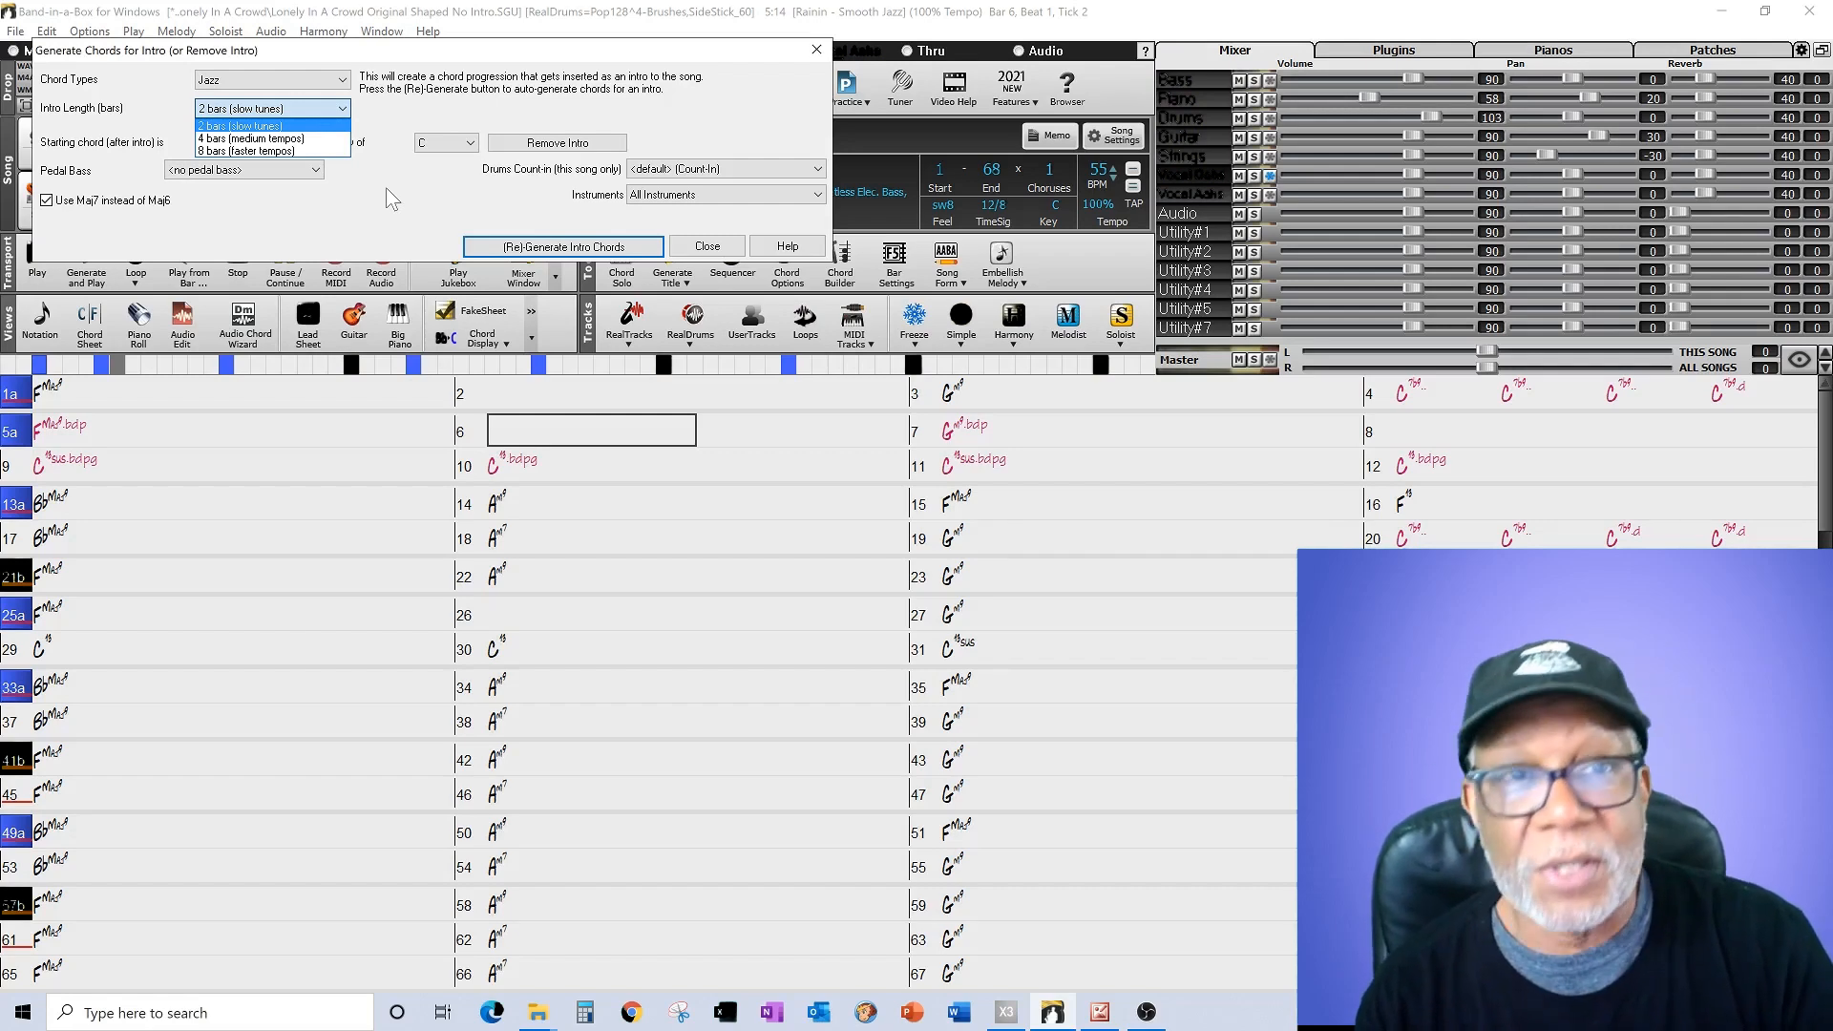
pyautogui.click(320, 125)
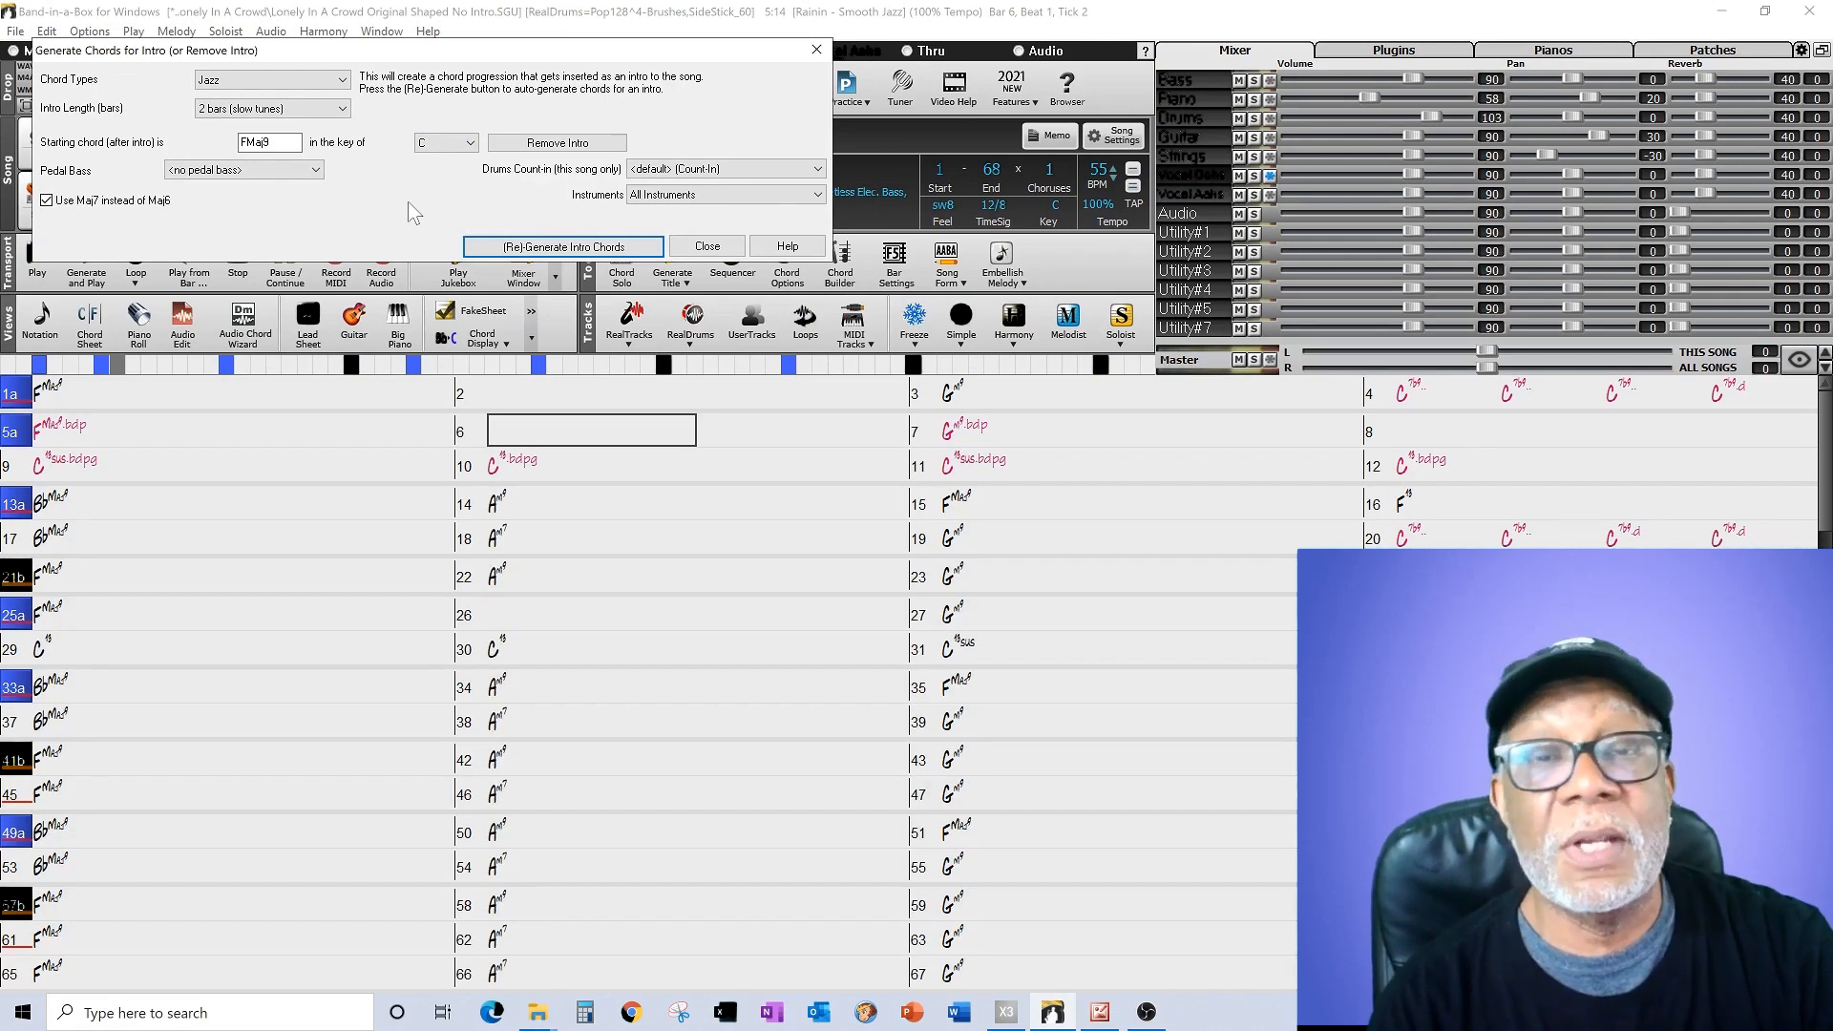
pyautogui.click(522, 251)
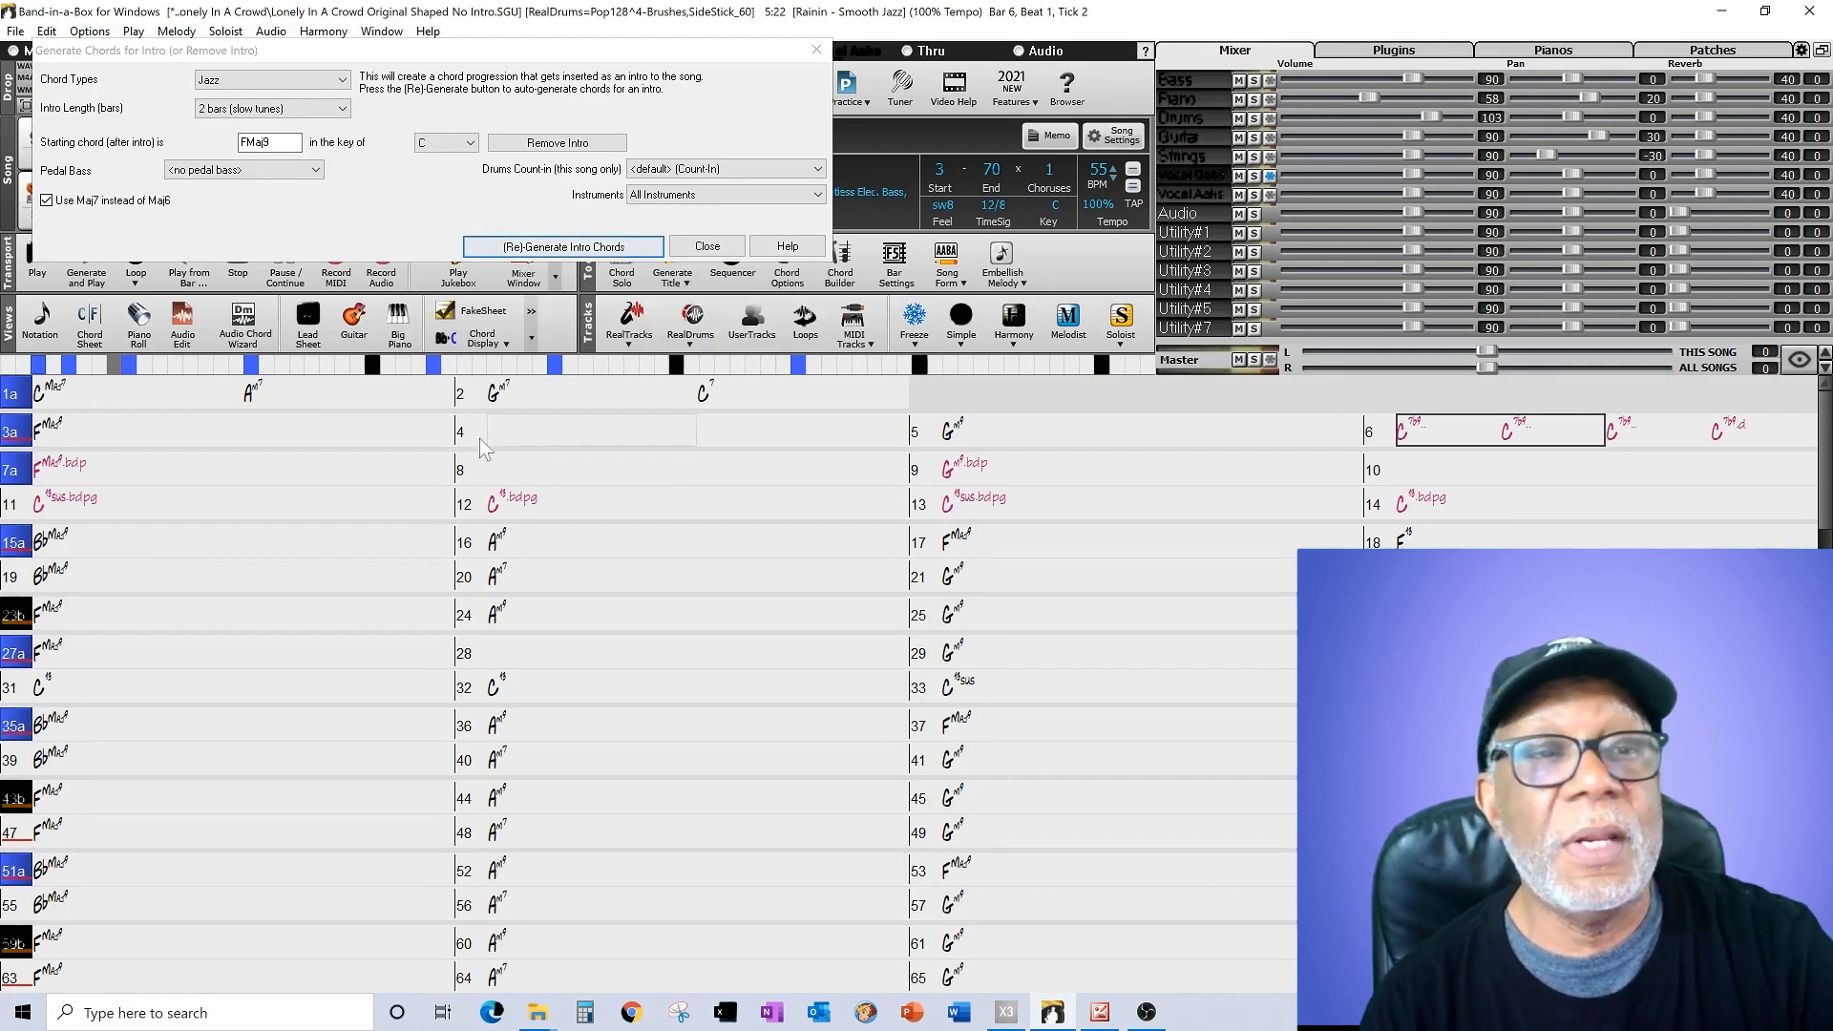
pyautogui.click(718, 247)
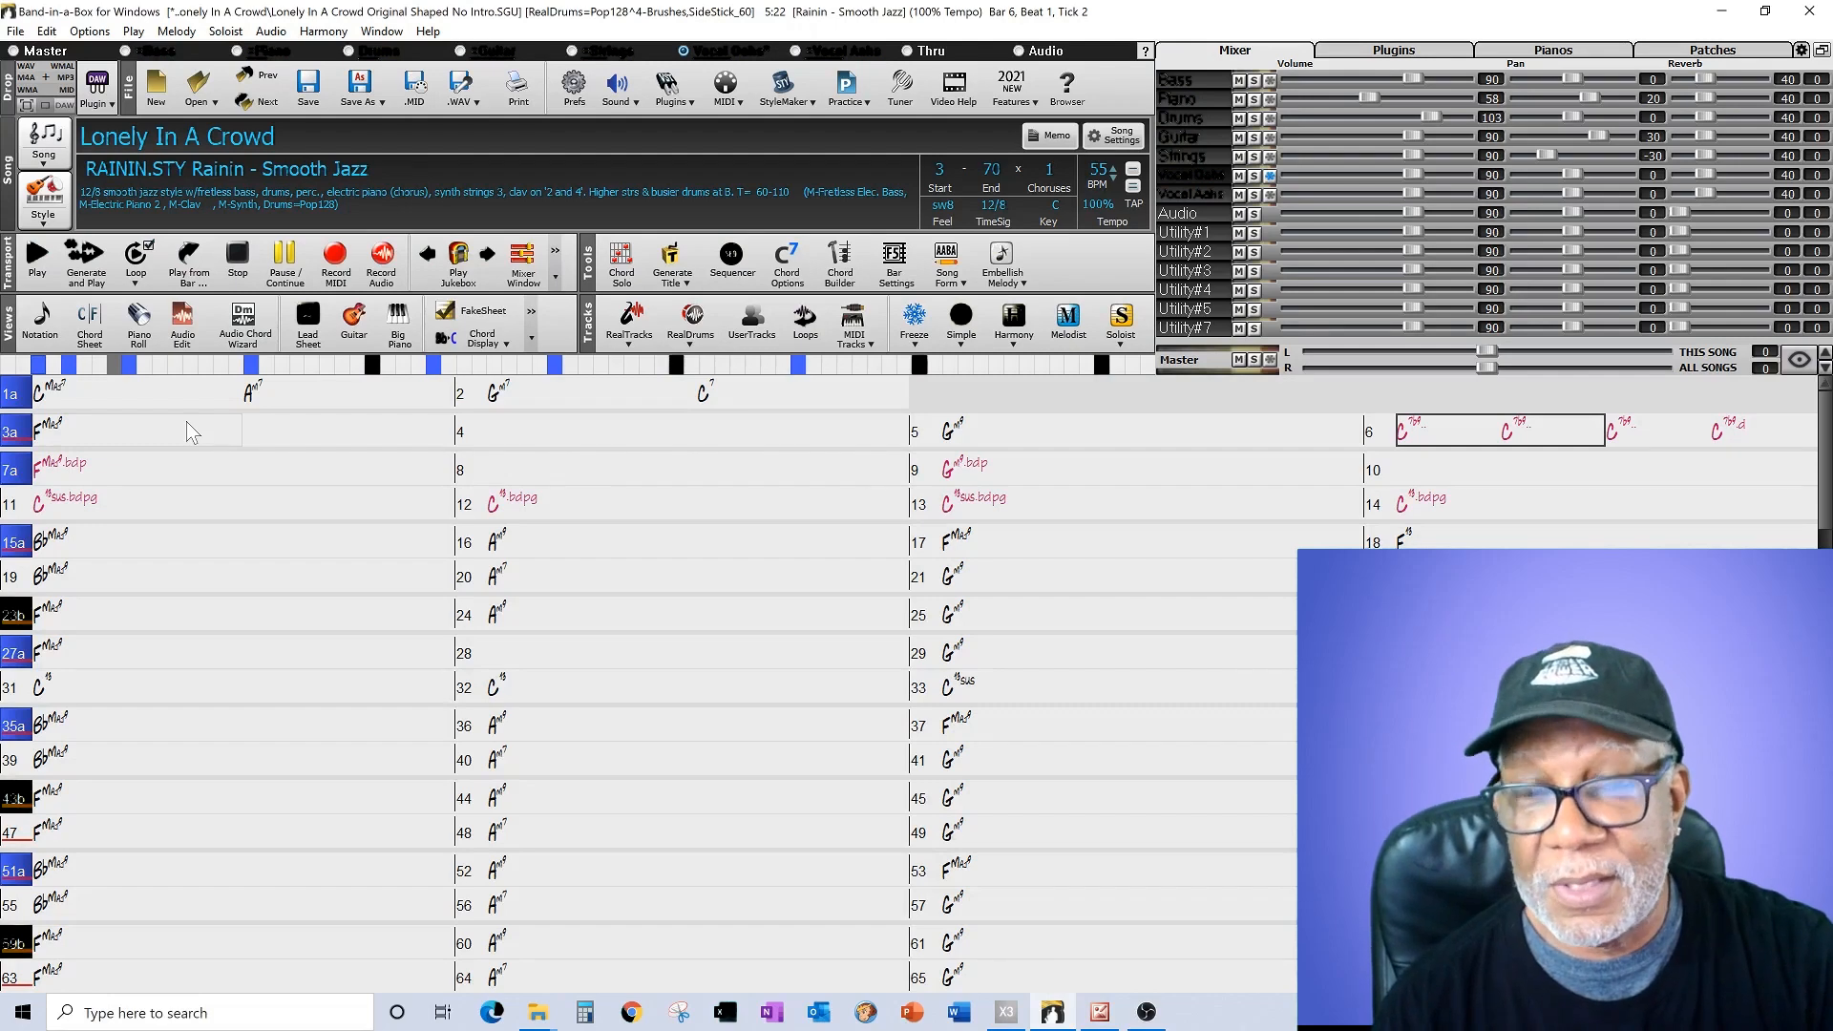
# - Play Lonely In A Crowd from bar 1 to hear the two-bar intro, and stop playback
pyautogui.click(106, 404)
pyautogui.press('F4')
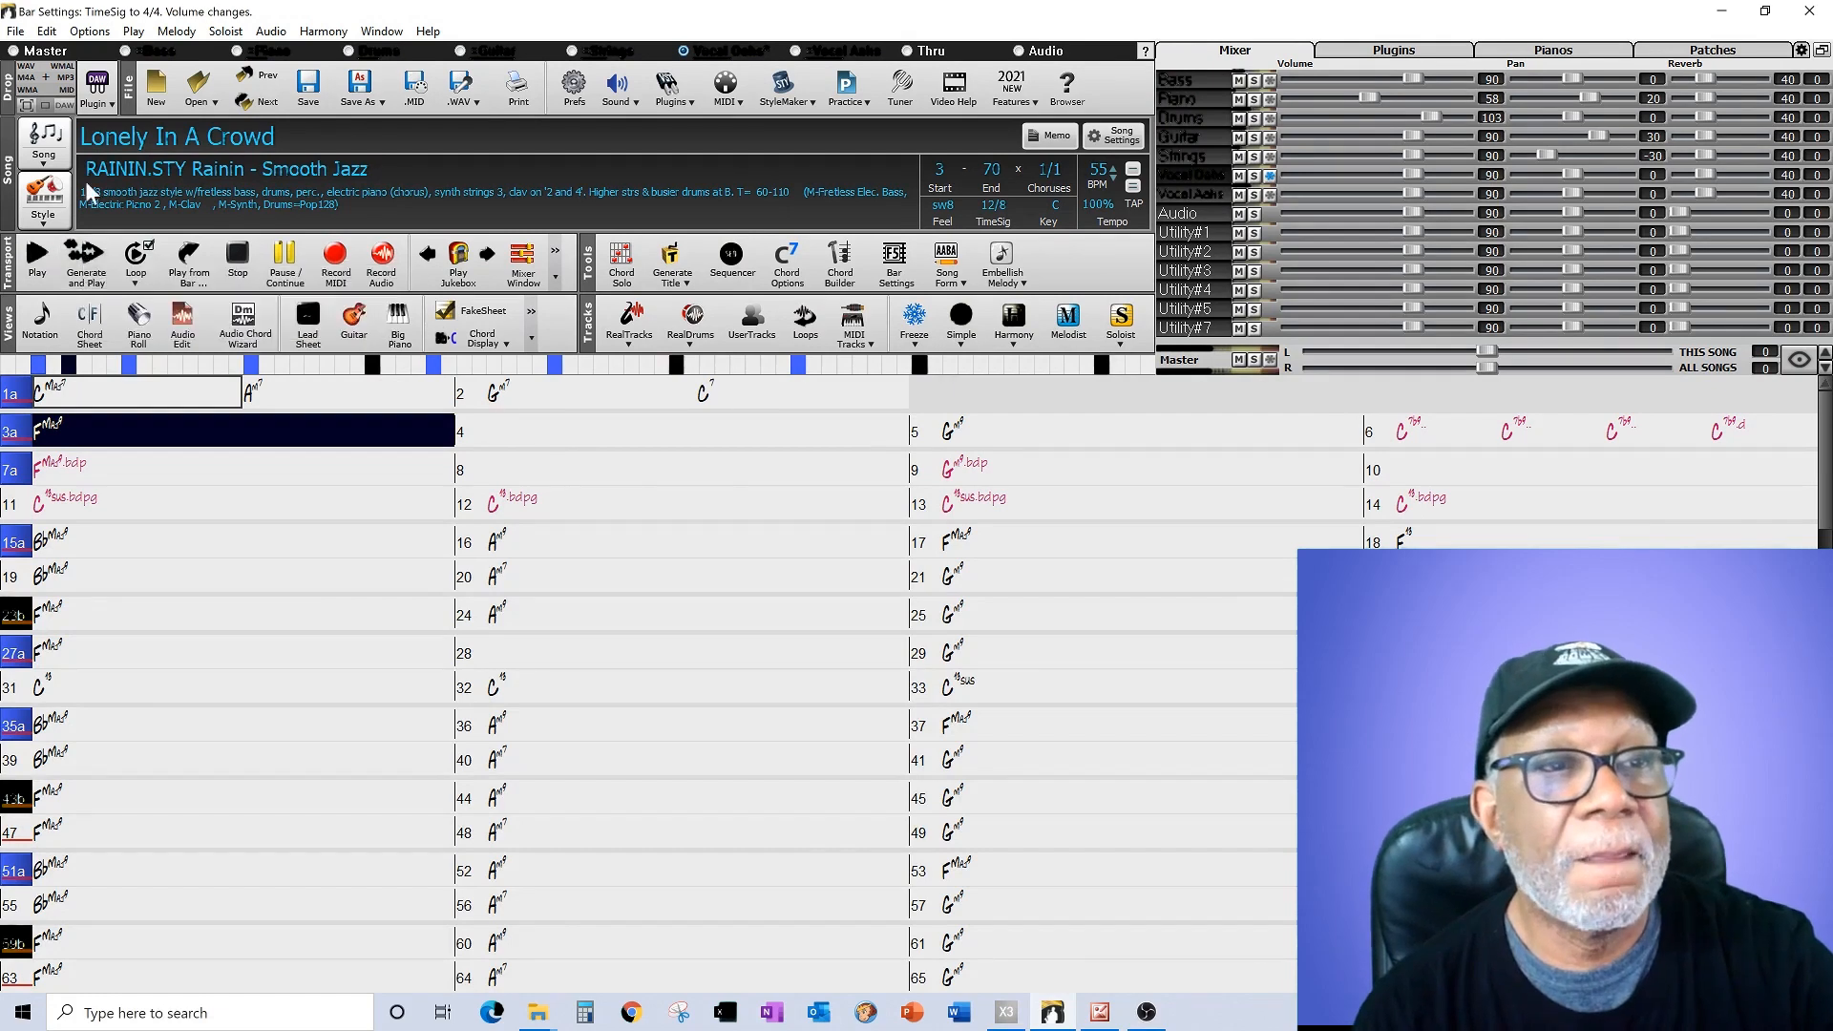
pyautogui.click(239, 273)
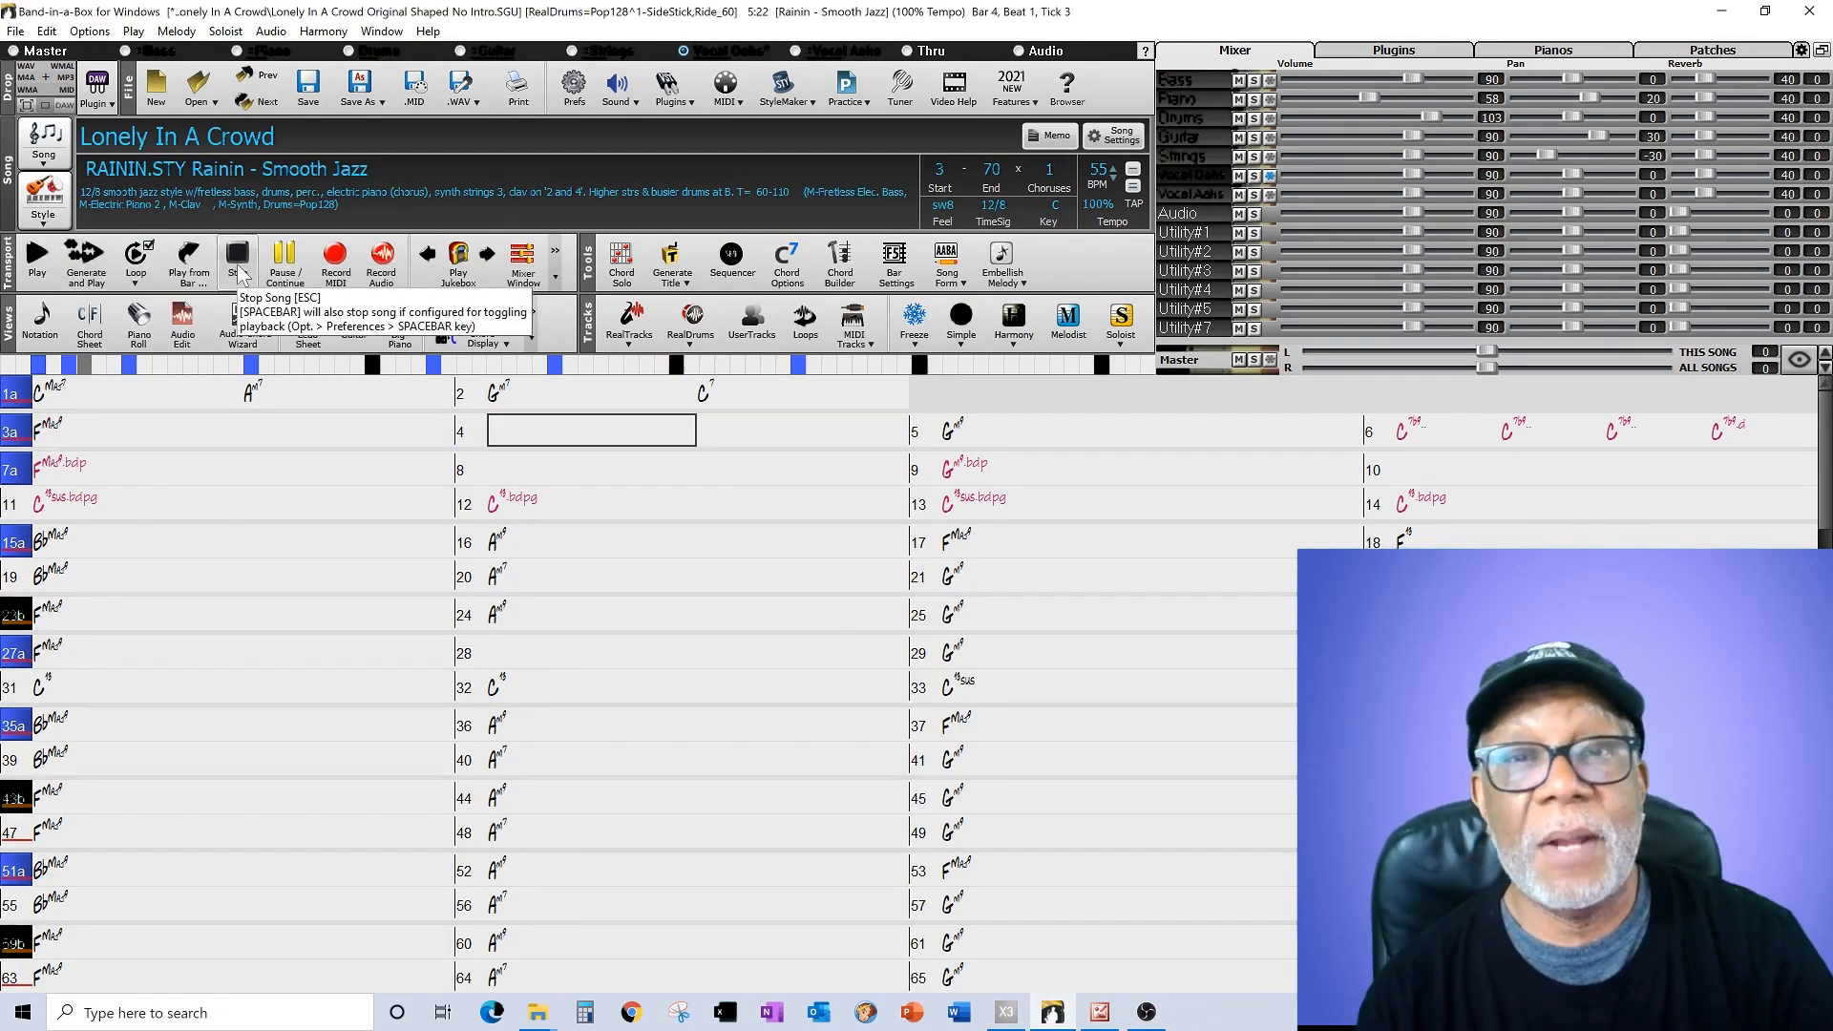
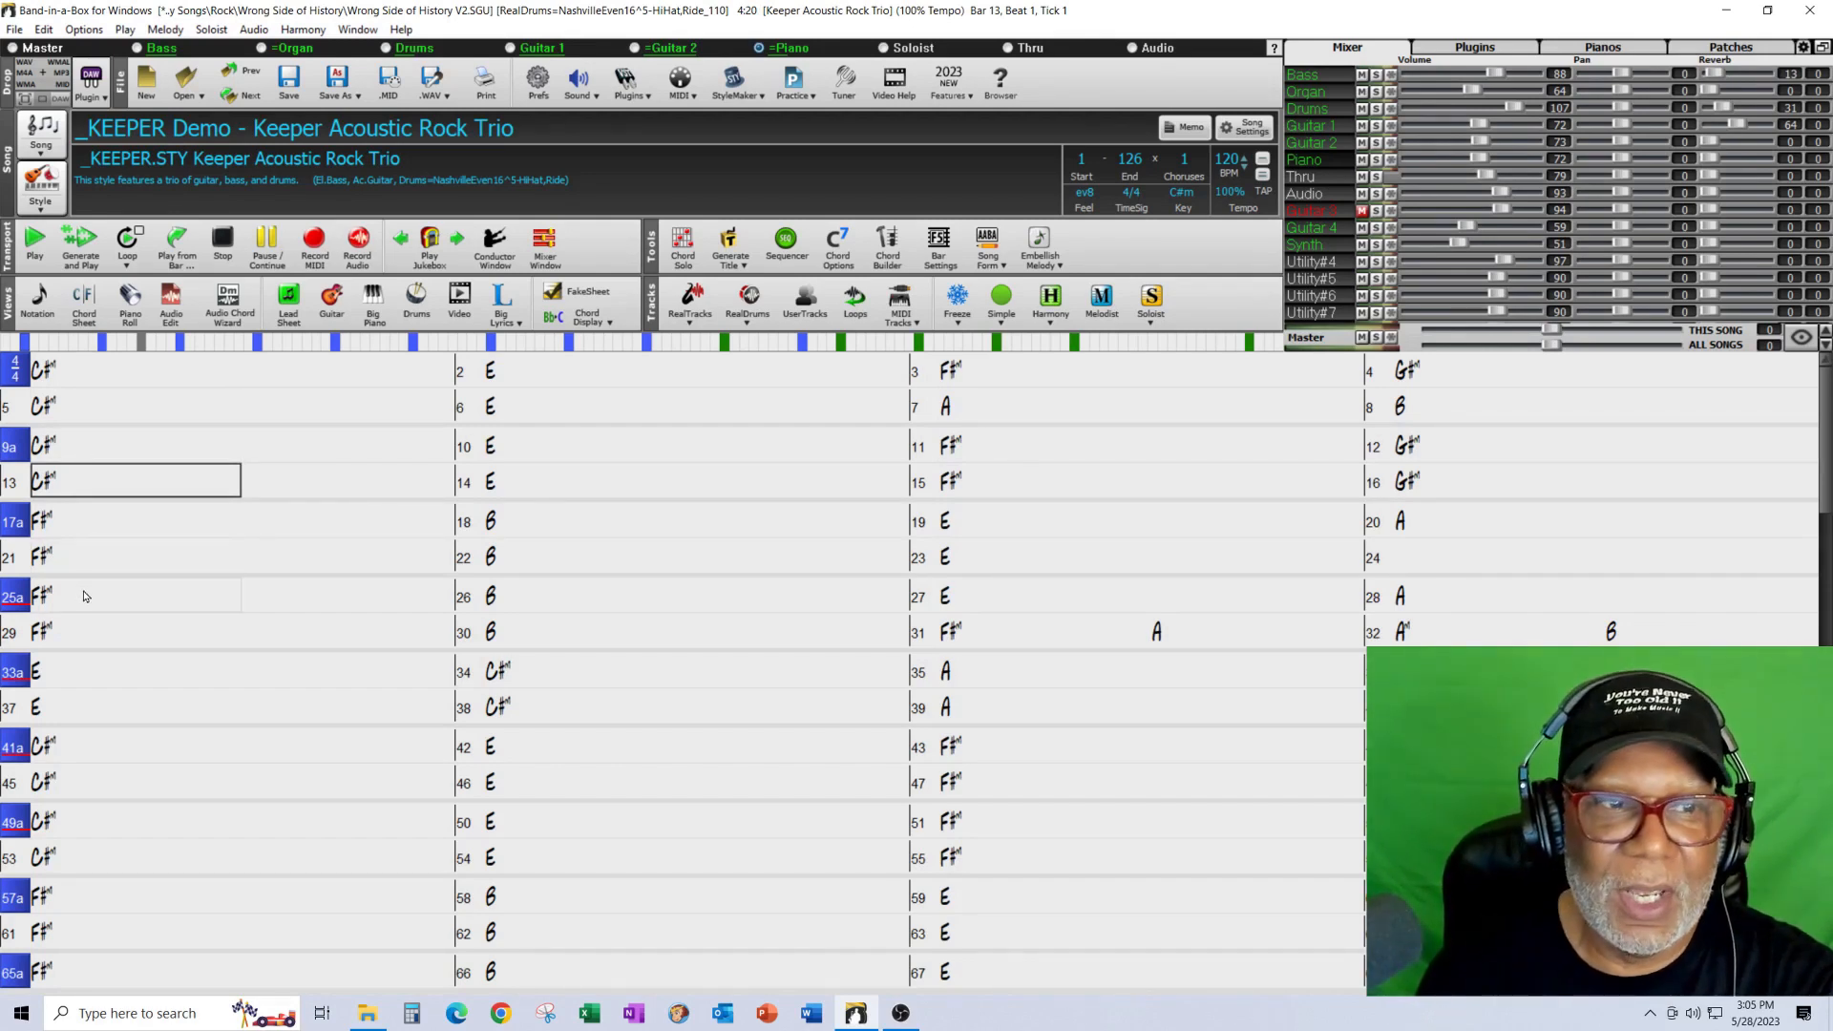
# - Play Wrong Side of History V2 from bar 1, stop playback, and show the instrument patches for each track
pyautogui.click(92, 379)
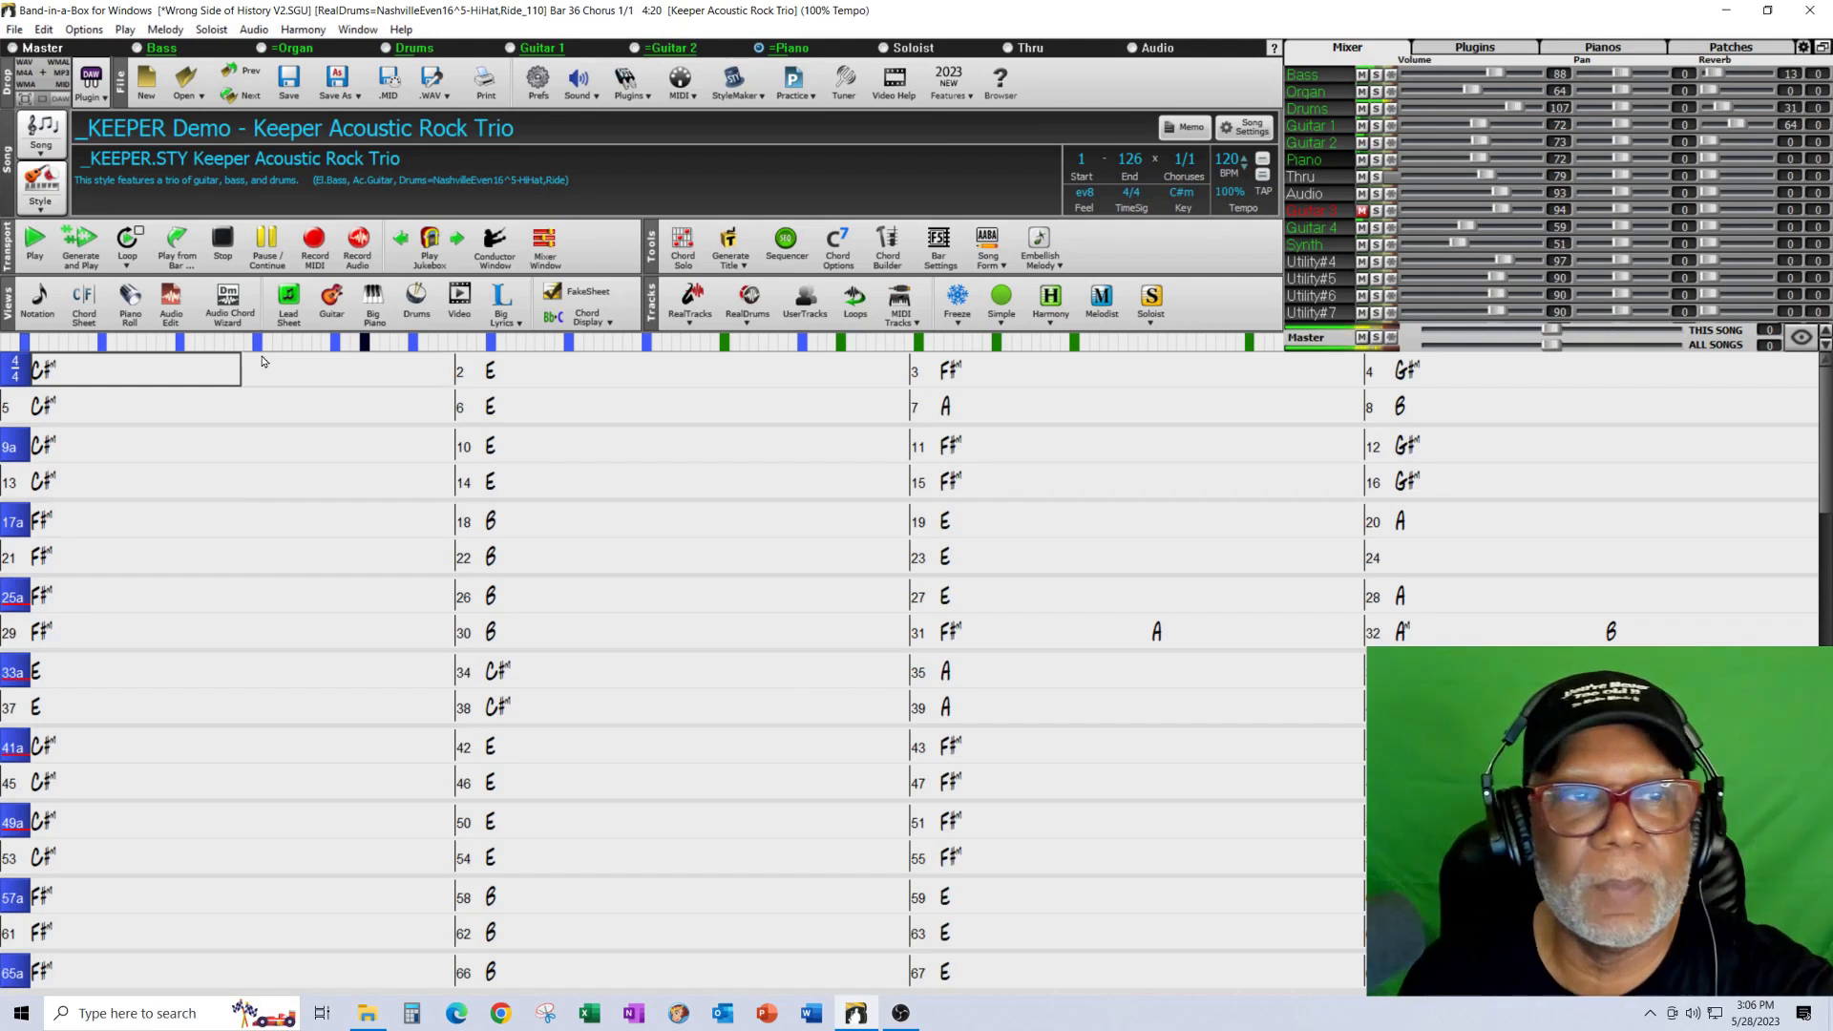
pyautogui.click(224, 245)
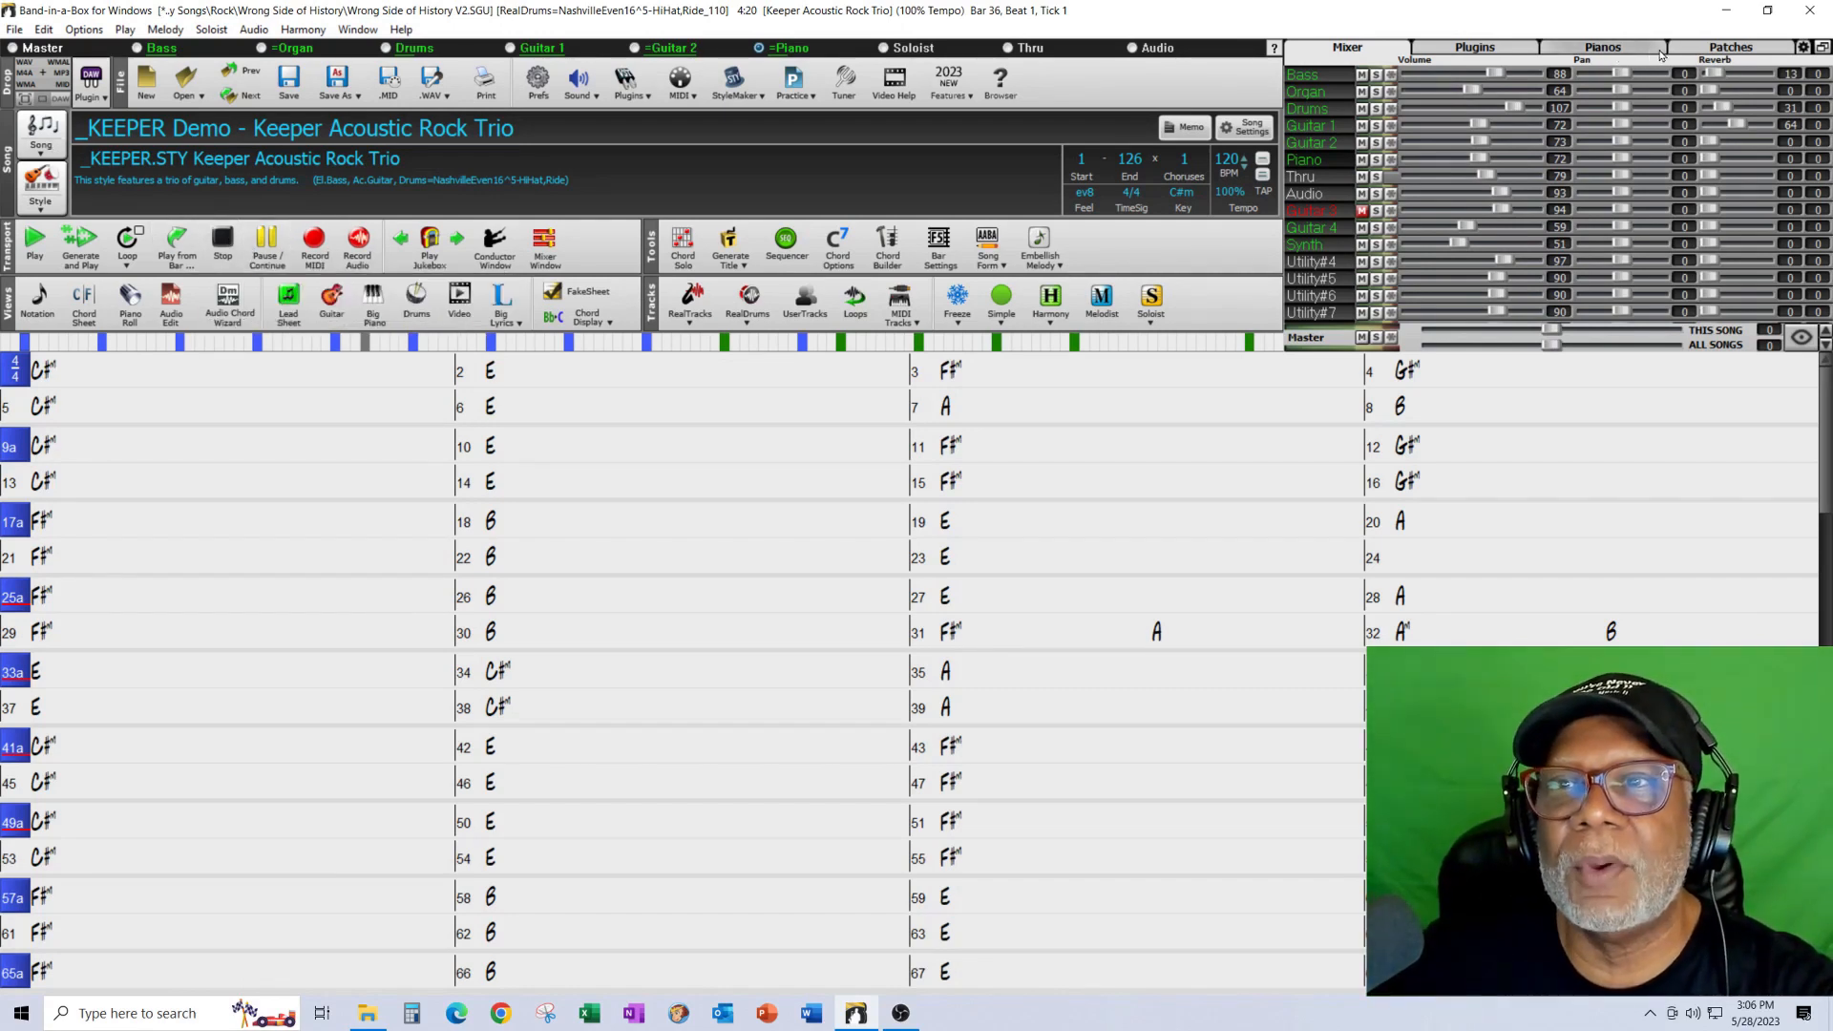
pyautogui.click(1730, 47)
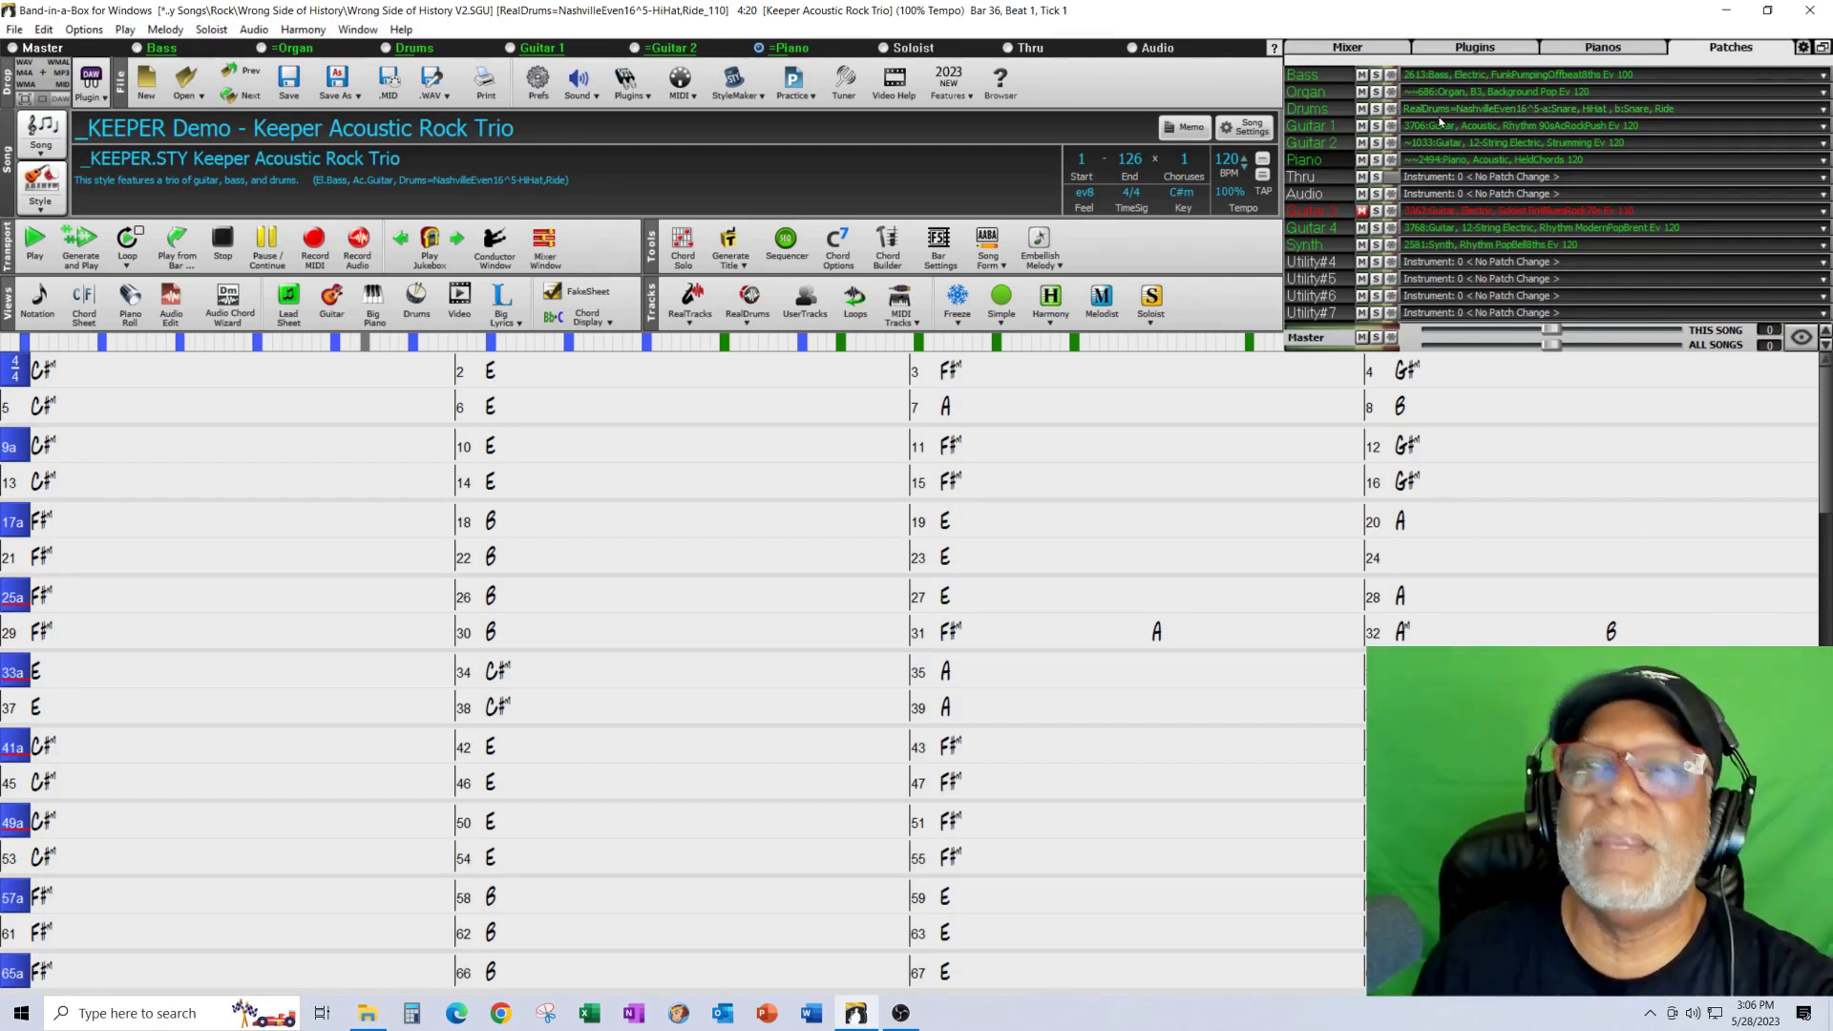
# - Switch bar 1's part marker to substyle b and back to a, comparing the drum groove variations offered for each
pyautogui.rightClick(24, 373)
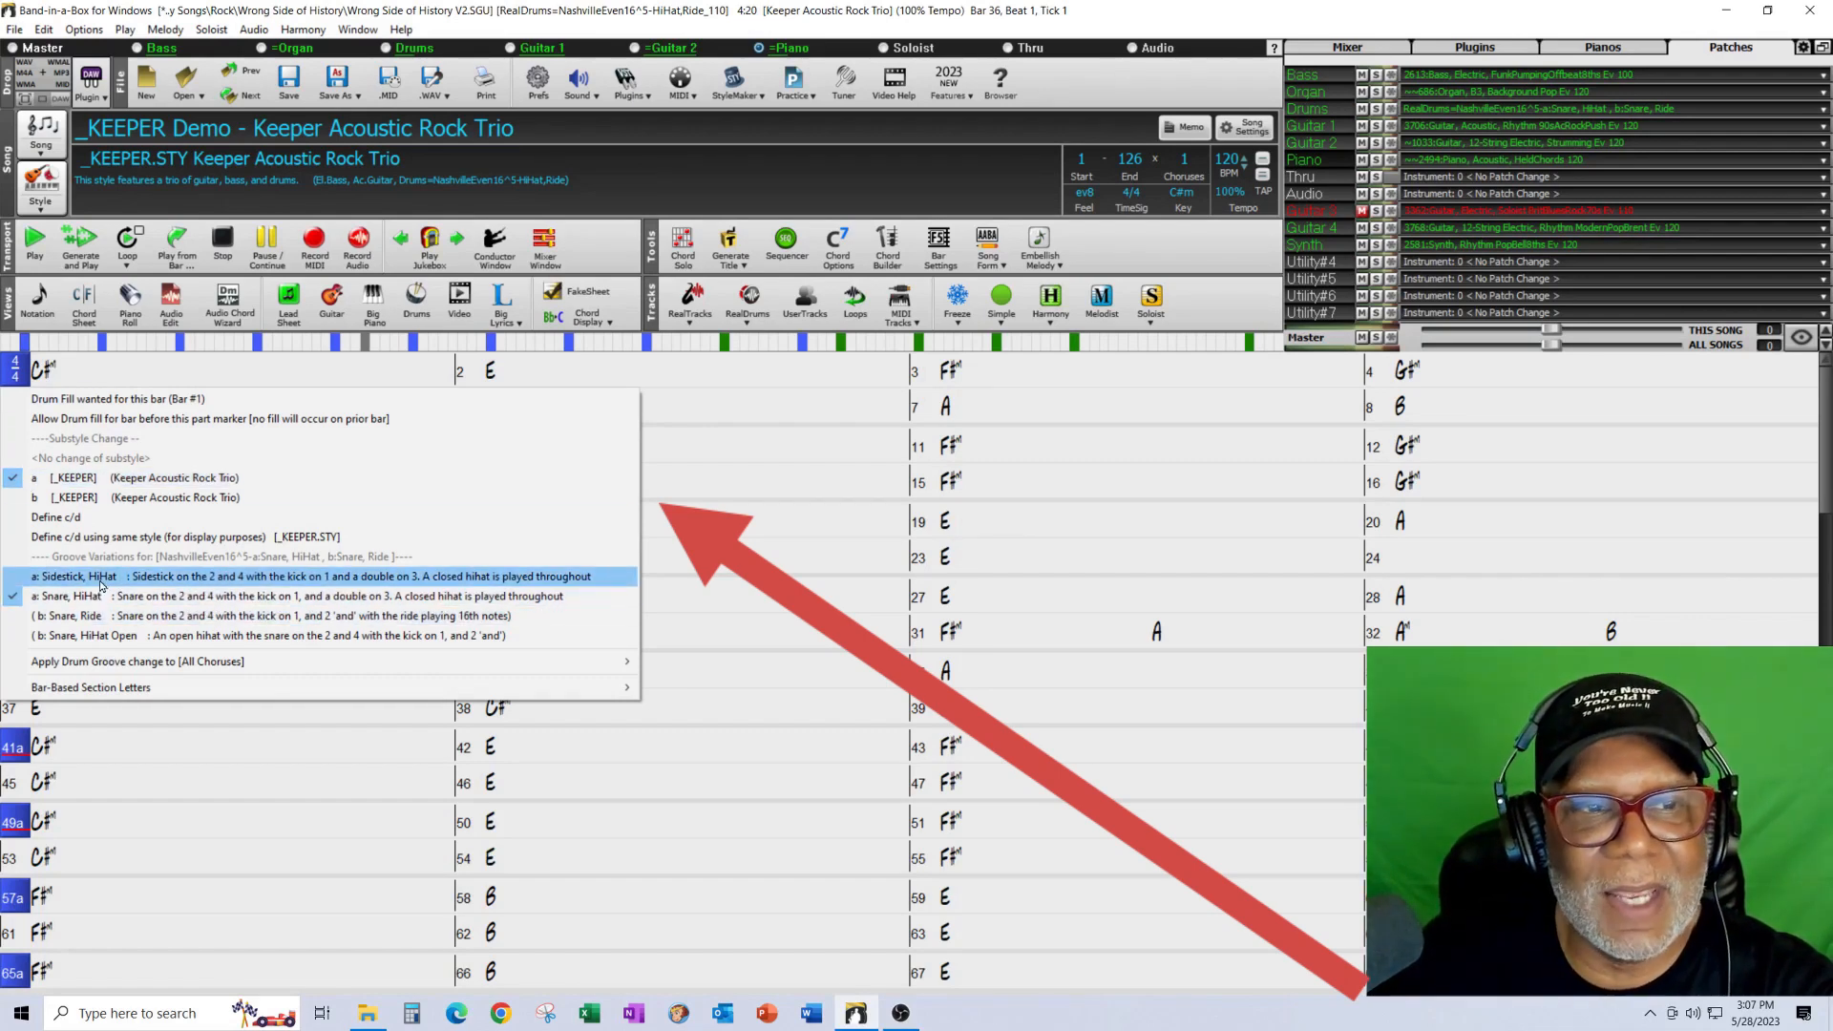
pyautogui.click(126, 498)
pyautogui.rightClick(14, 375)
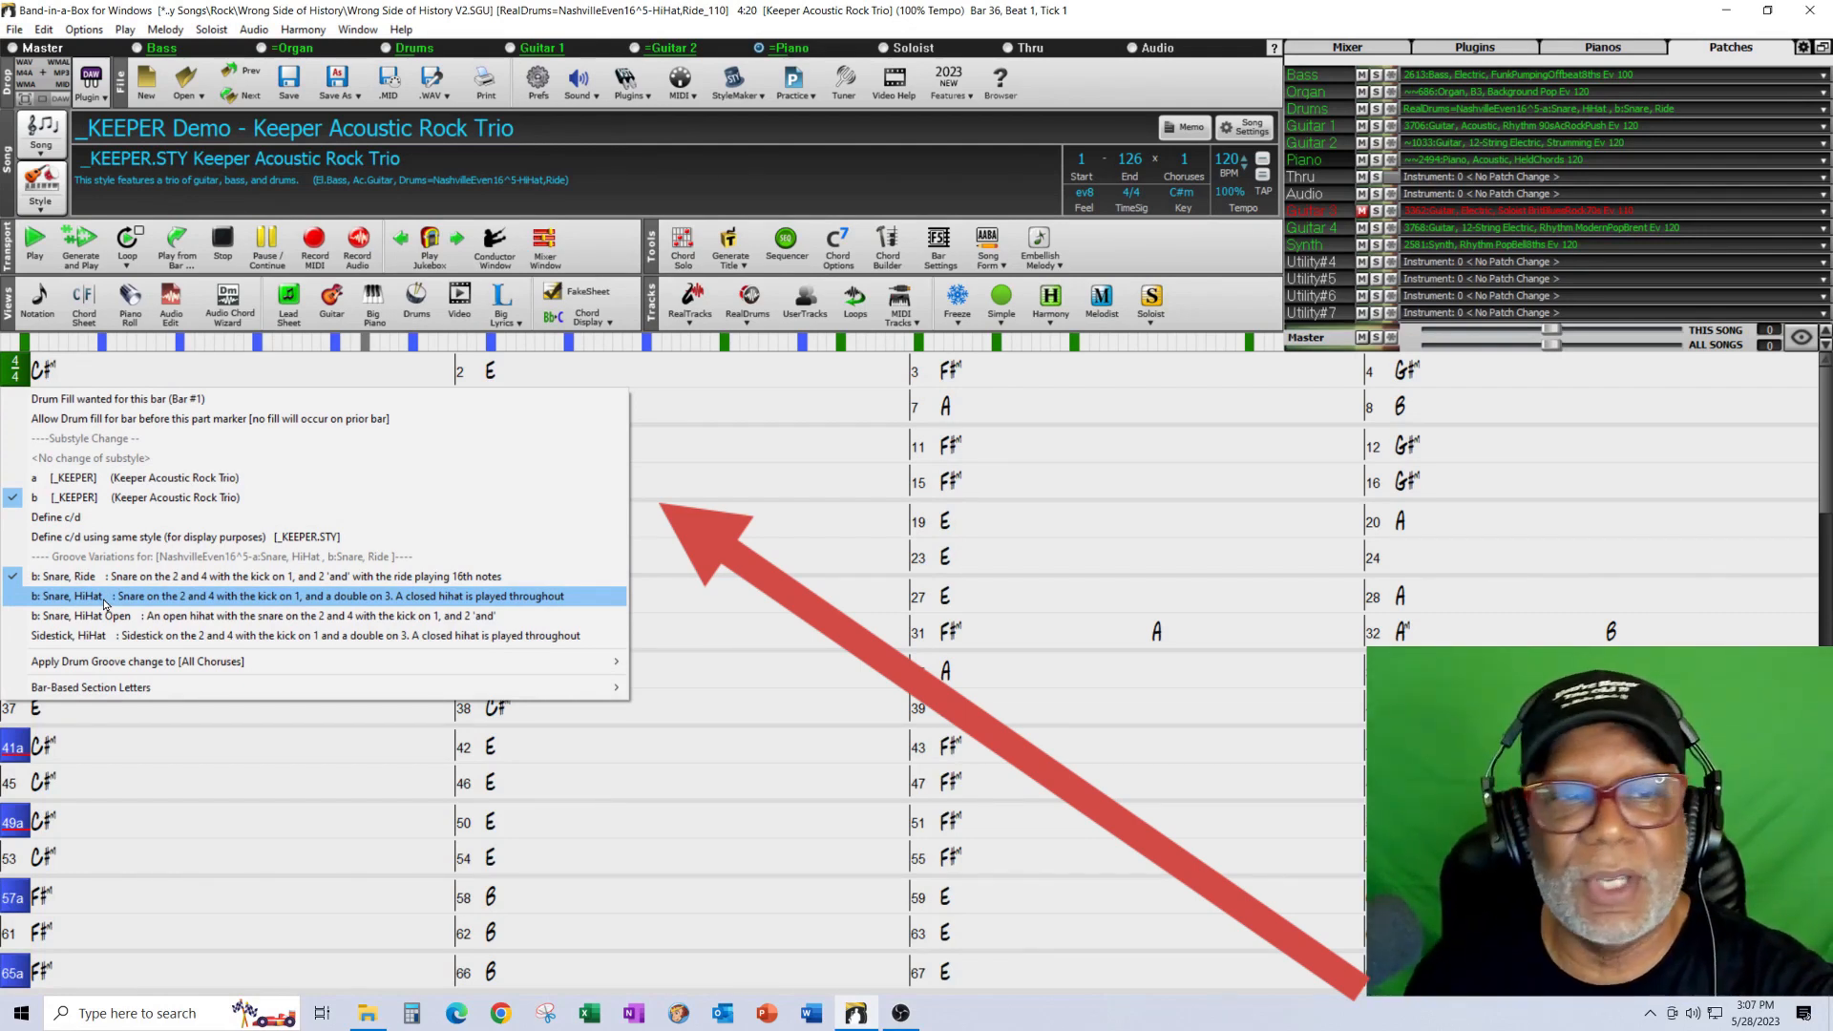
pyautogui.click(111, 481)
pyautogui.rightClick(12, 376)
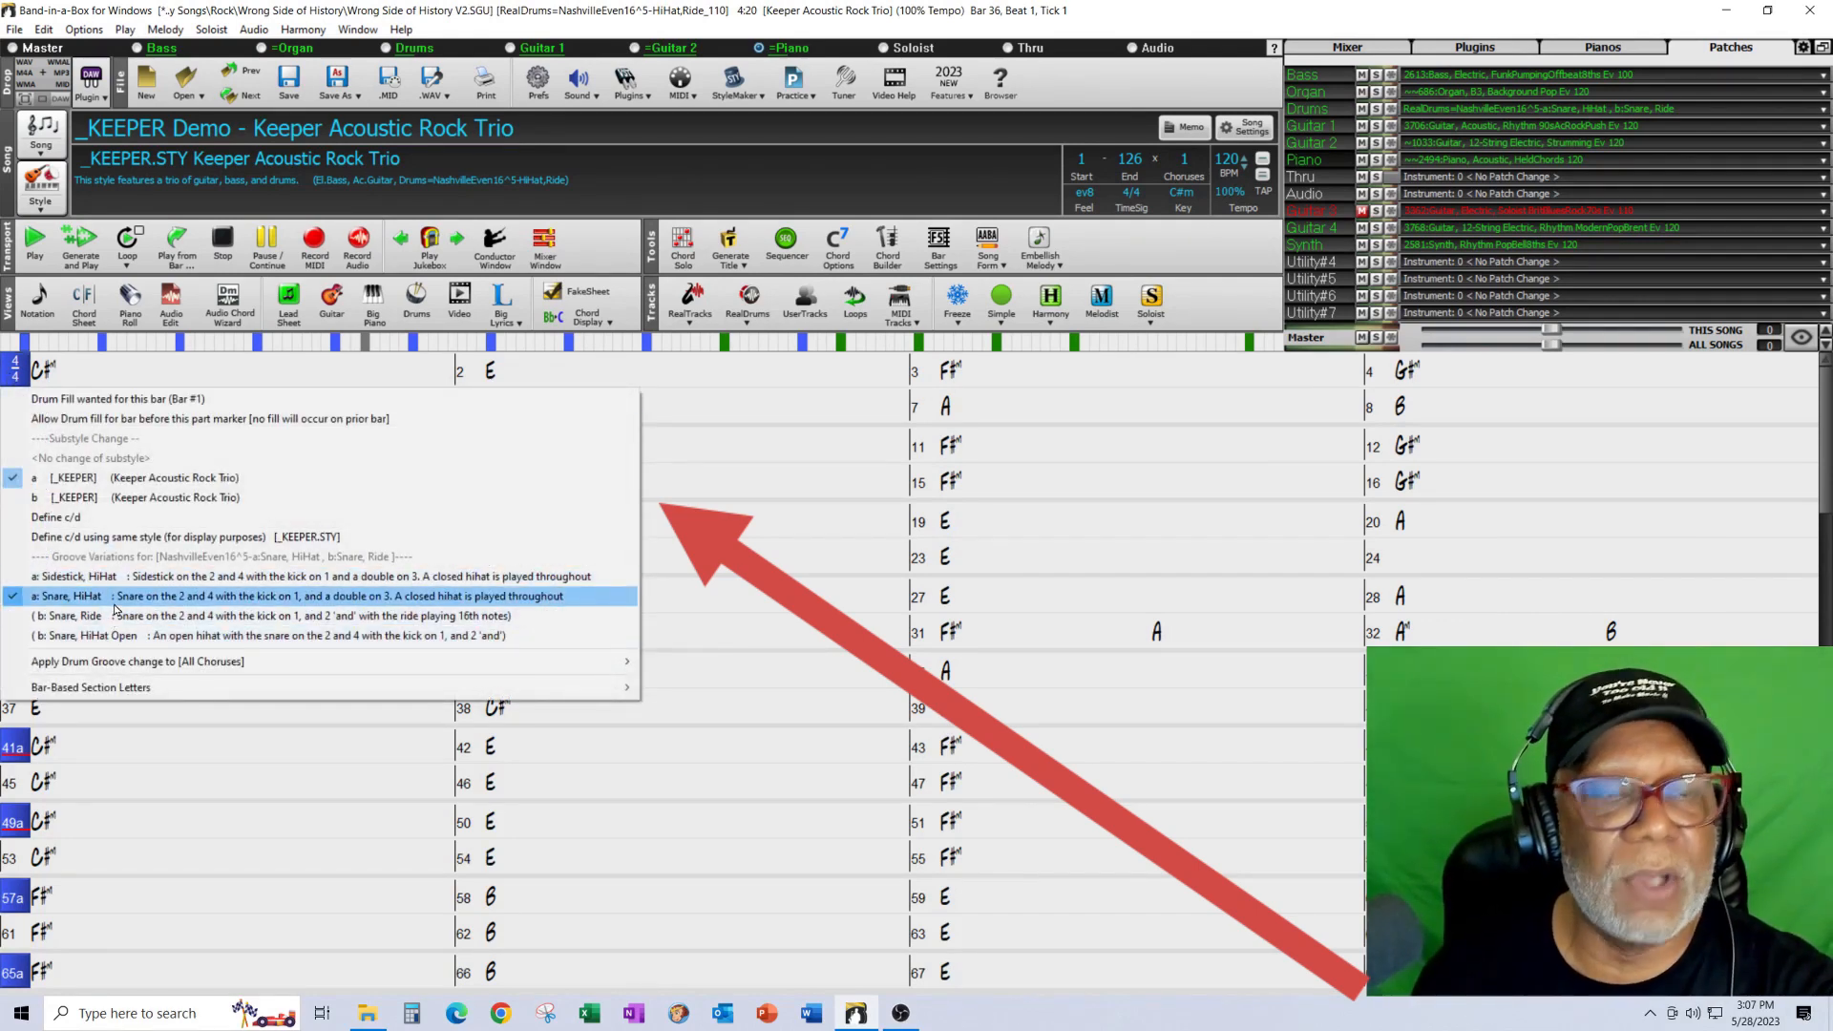
pyautogui.click(718, 404)
pyautogui.click(718, 406)
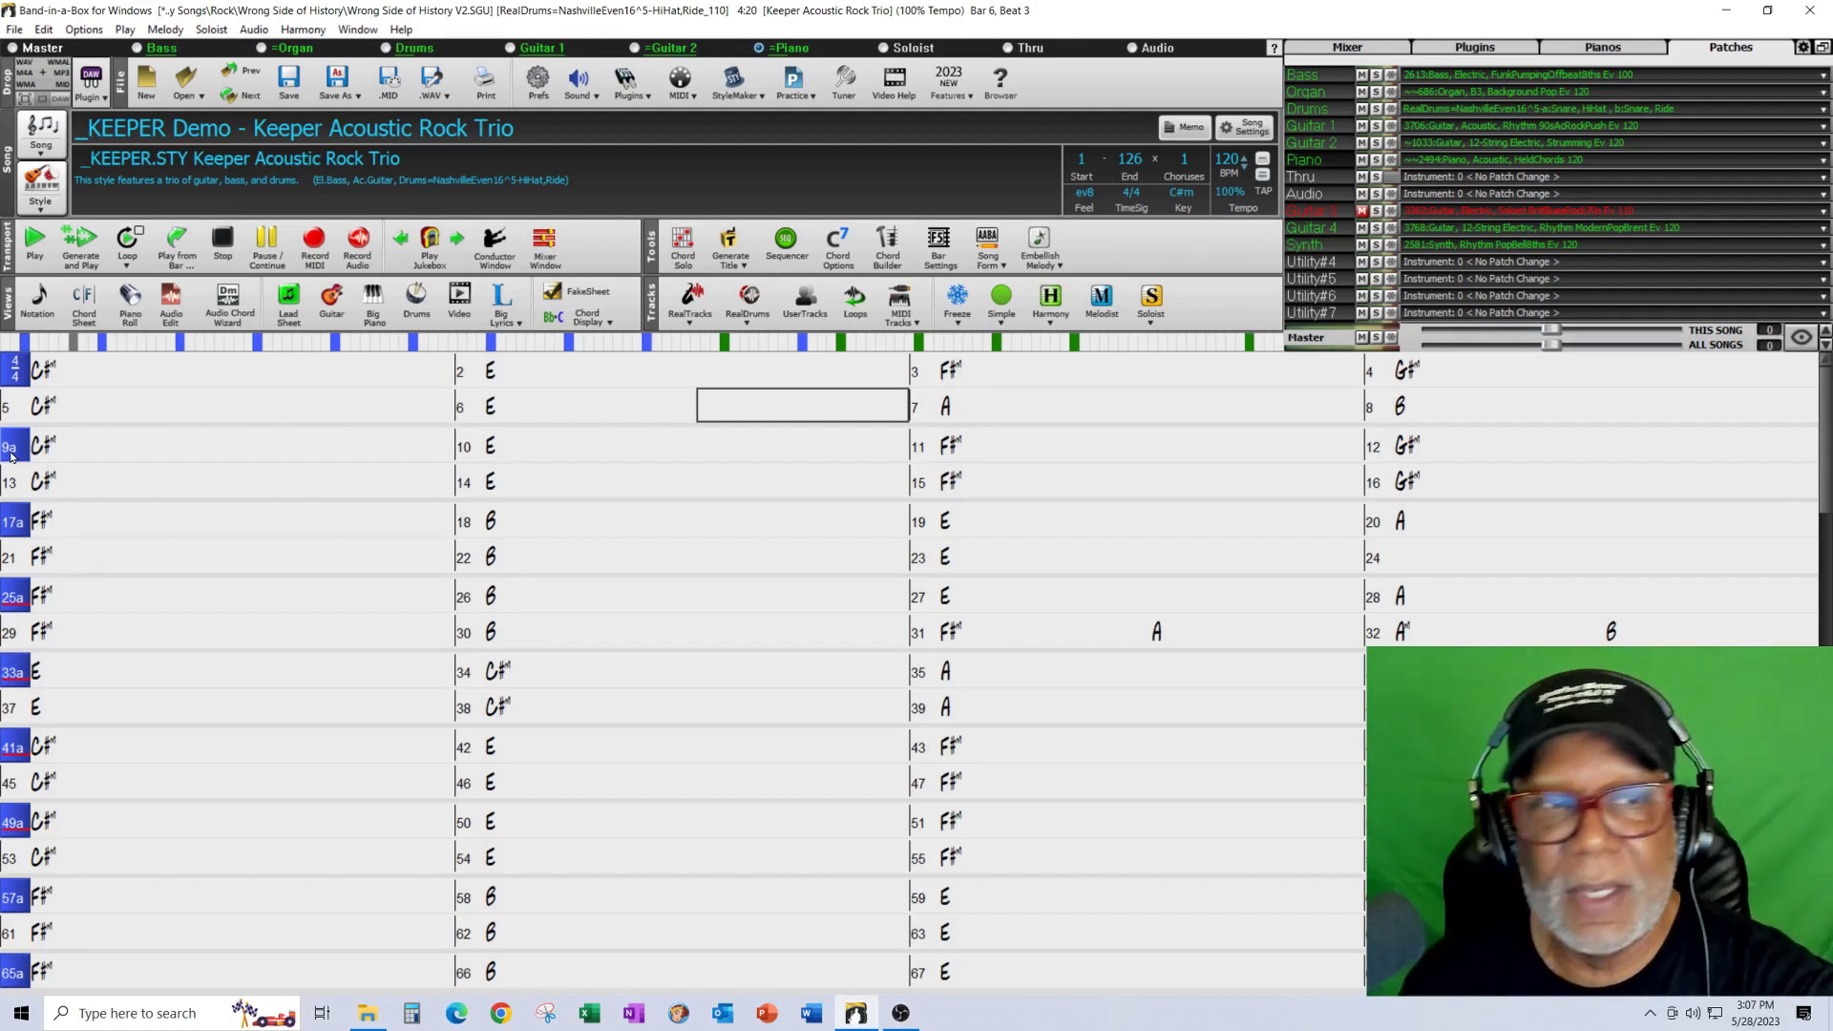
# - Set the bar 9 part marker's drum groove to Sidestick, HiHat and allow a drum fill before it
pyautogui.click(12, 457)
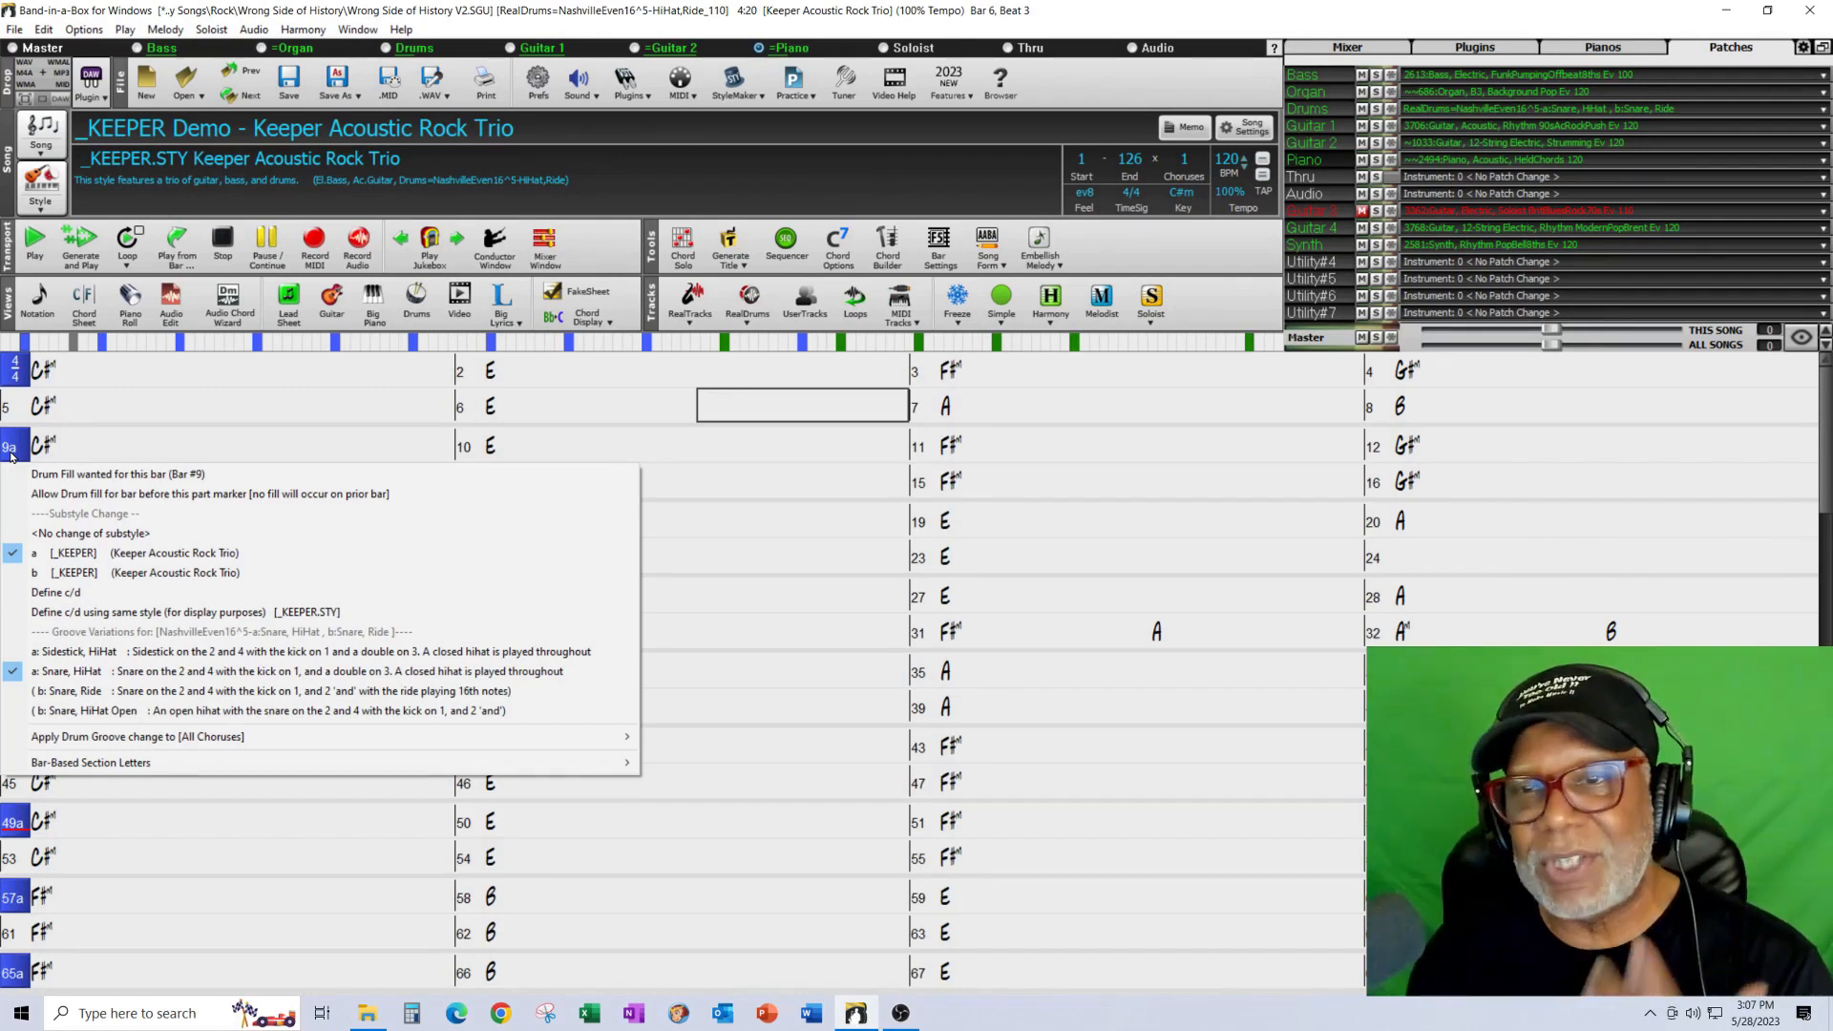
pyautogui.click(109, 652)
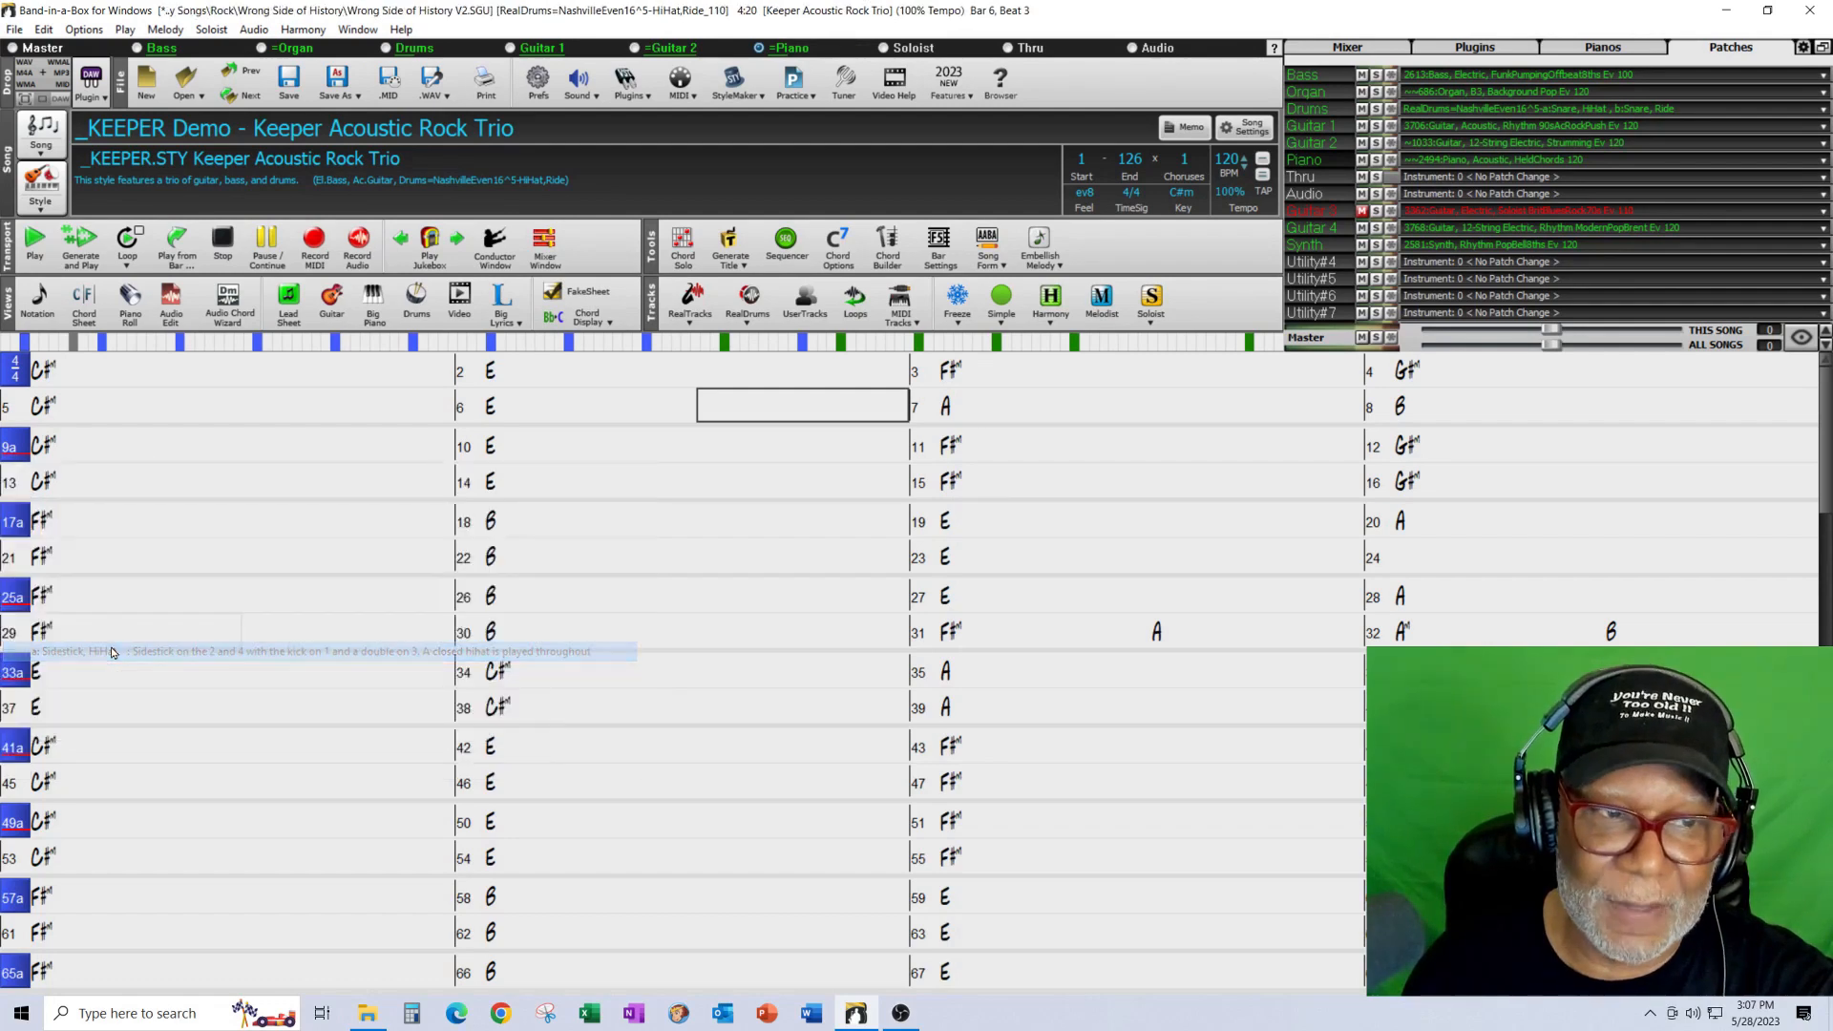
pyautogui.rightClick(15, 447)
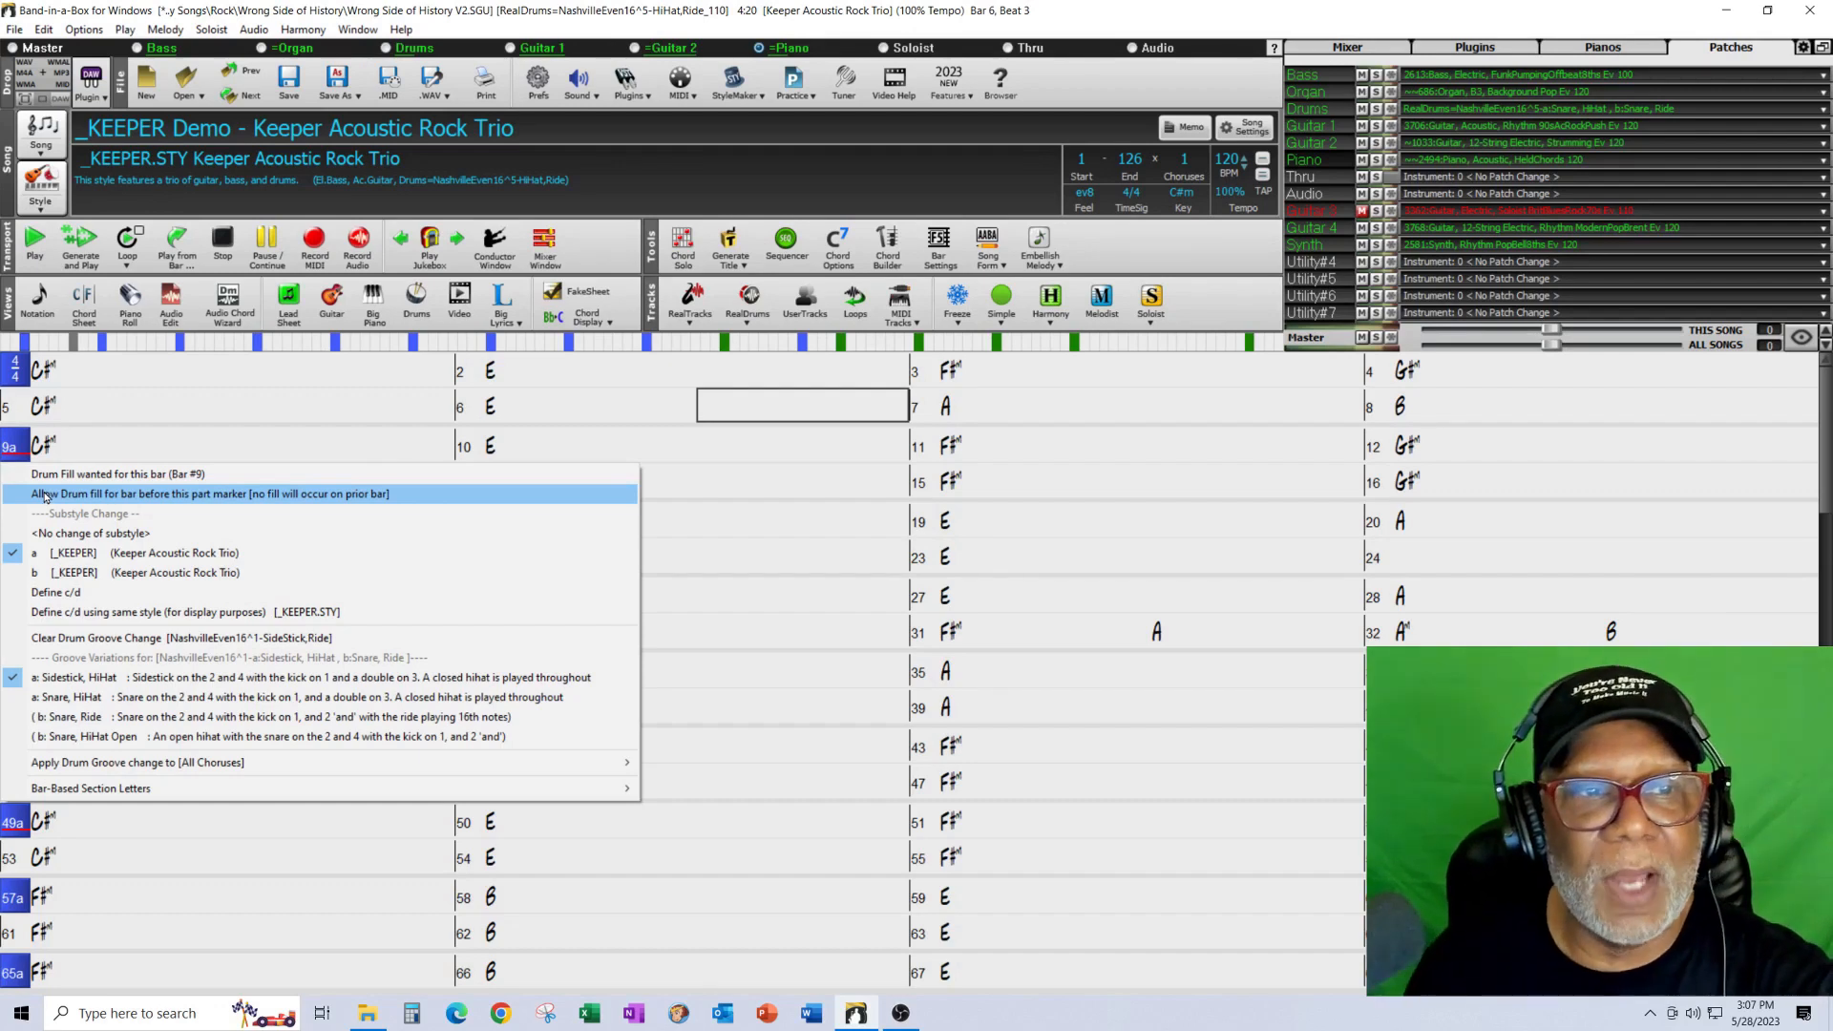
pyautogui.click(17, 497)
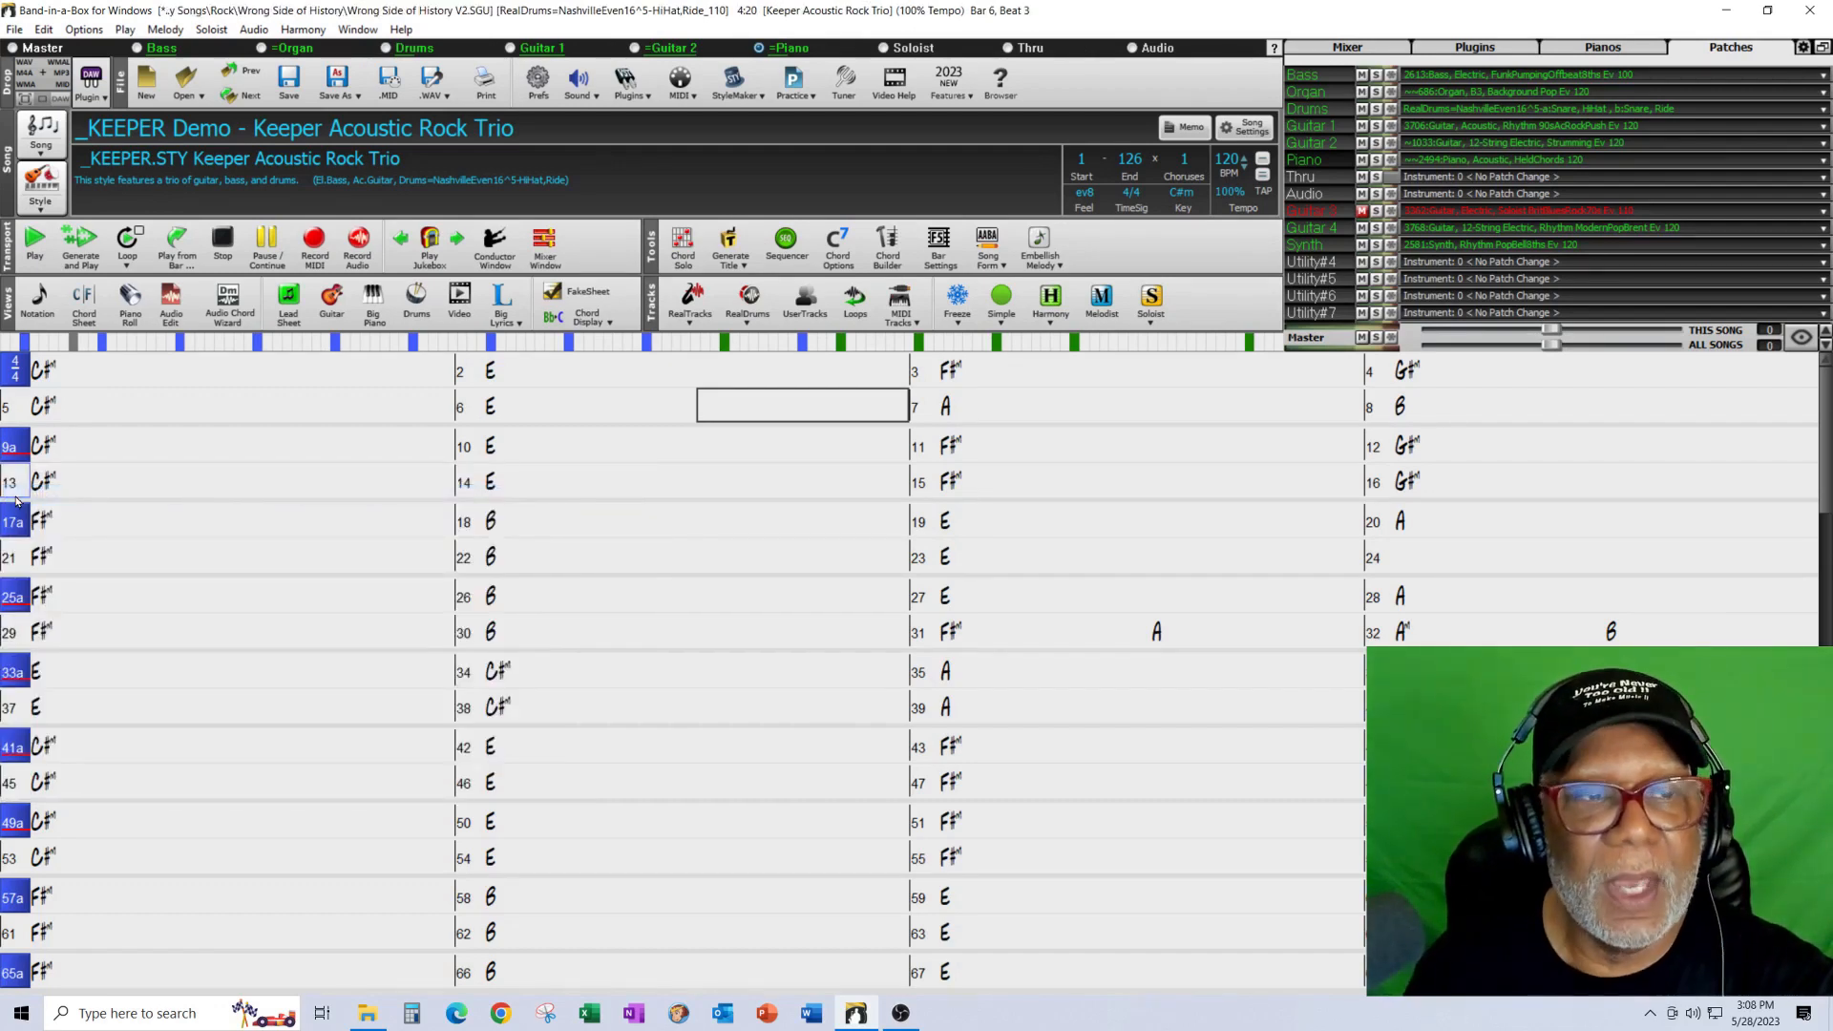
pyautogui.click(14, 447)
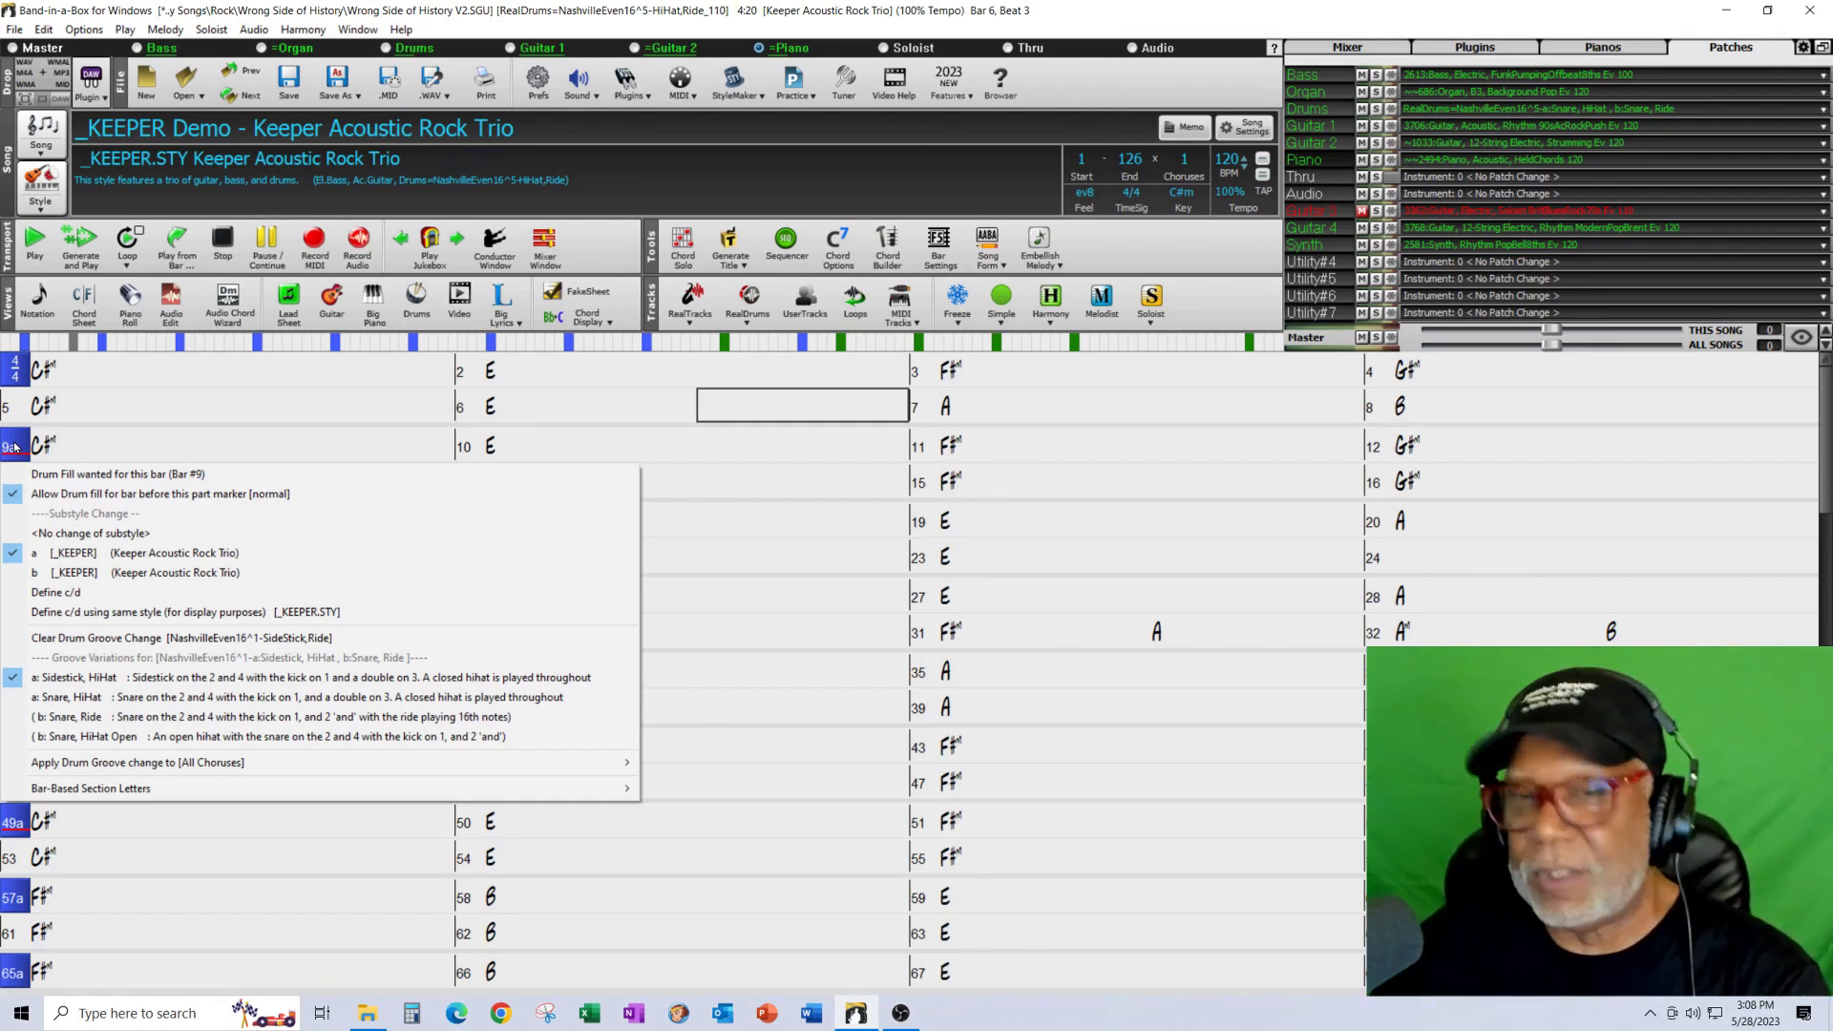
pyautogui.click(127, 418)
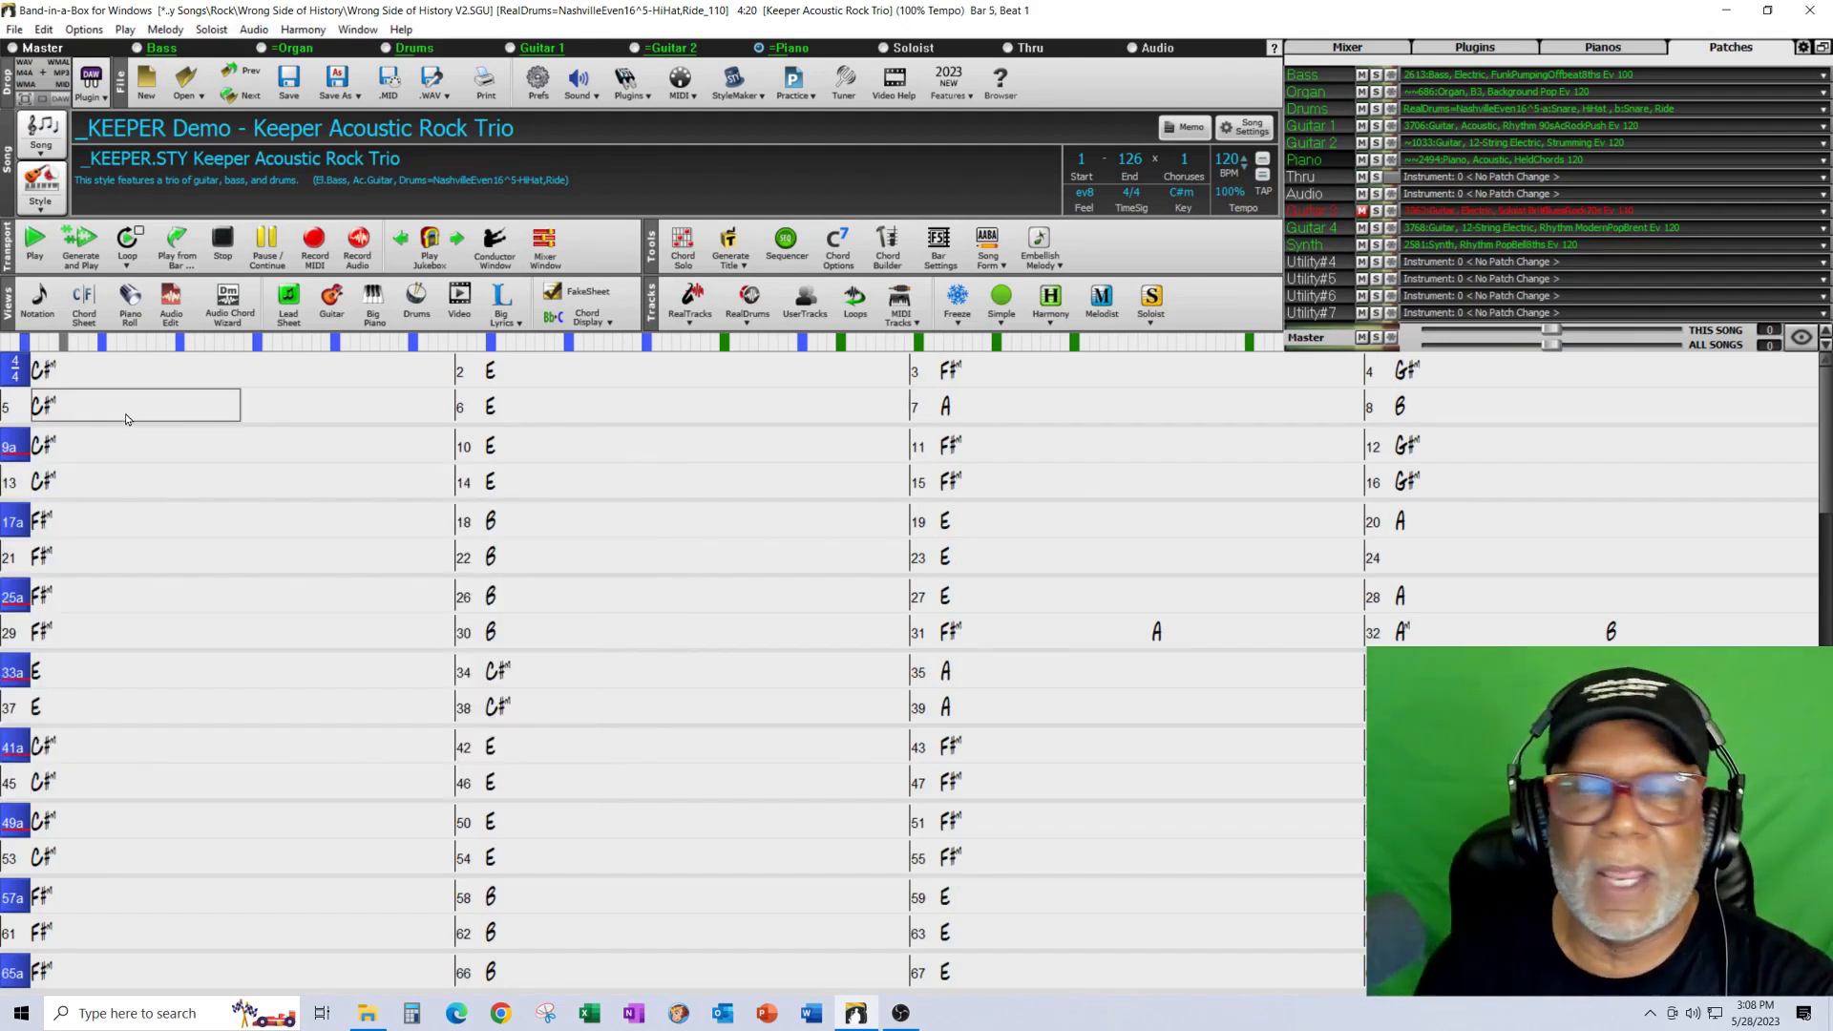
# - Allow a drum fill before the bar 17 part marker and set its drum groove to Sidestick, HiHat
pyautogui.rightClick(14, 534)
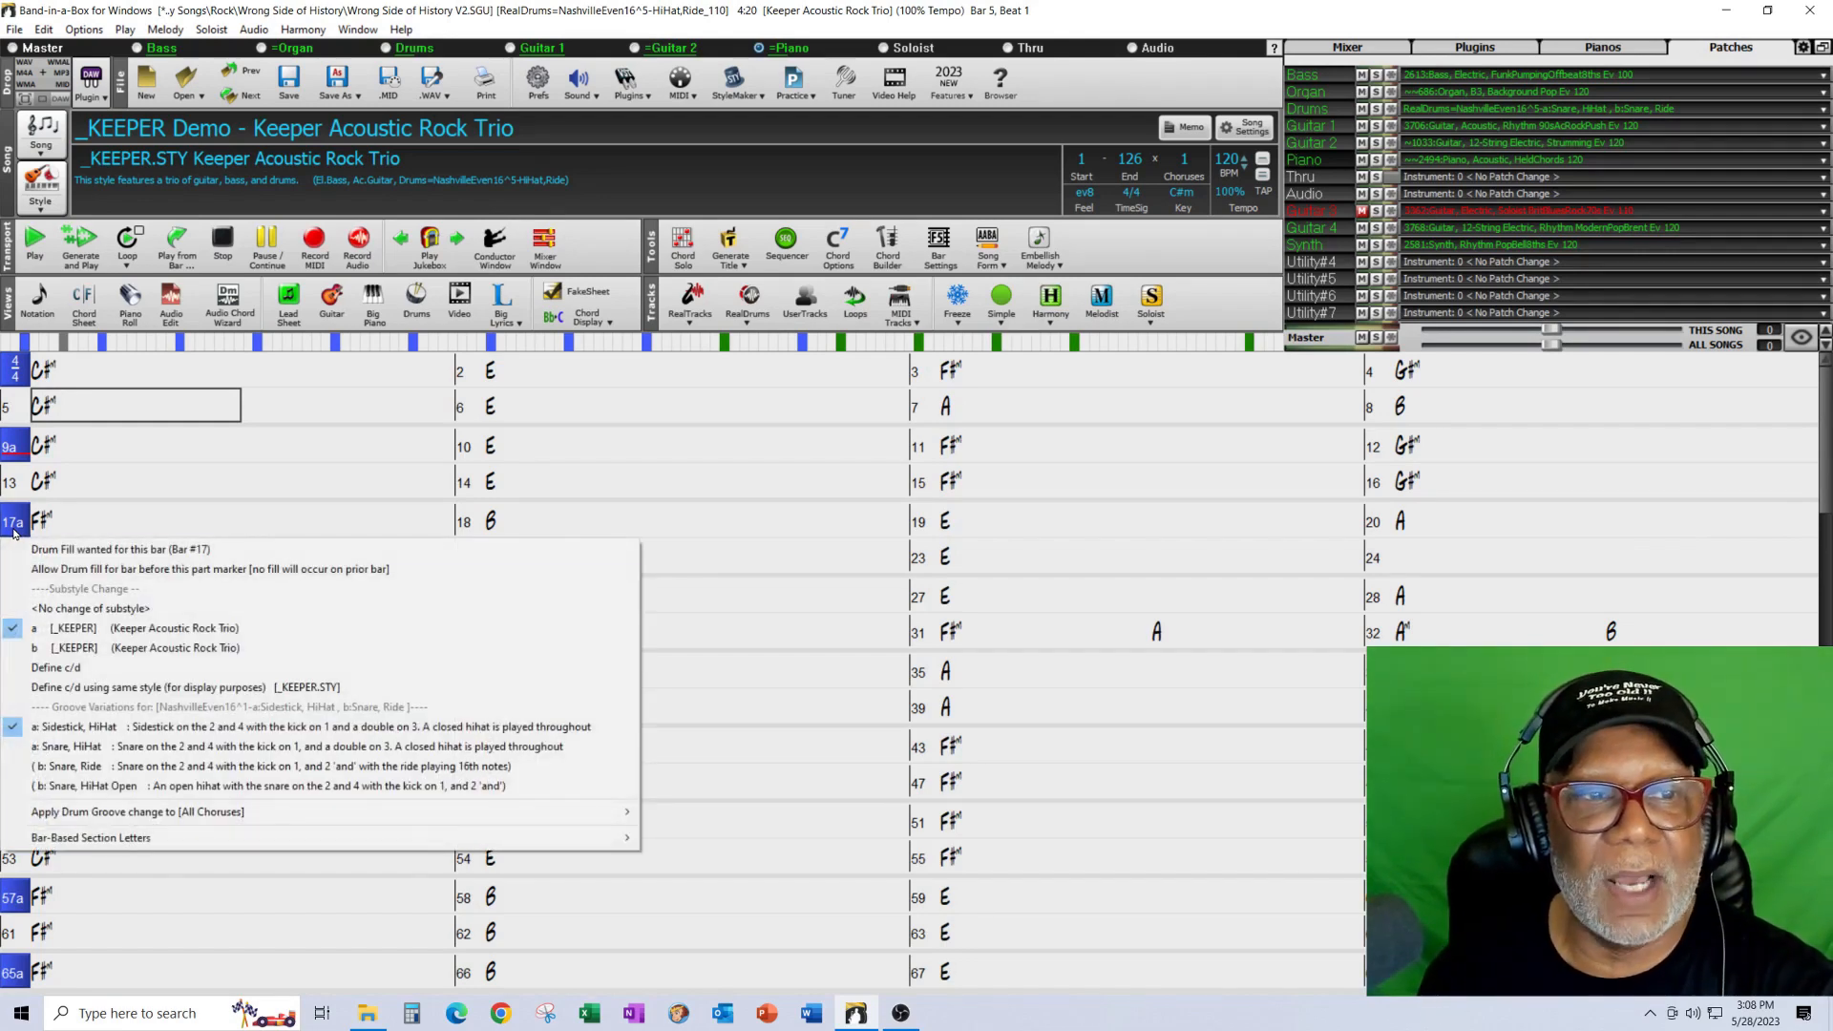
pyautogui.click(19, 576)
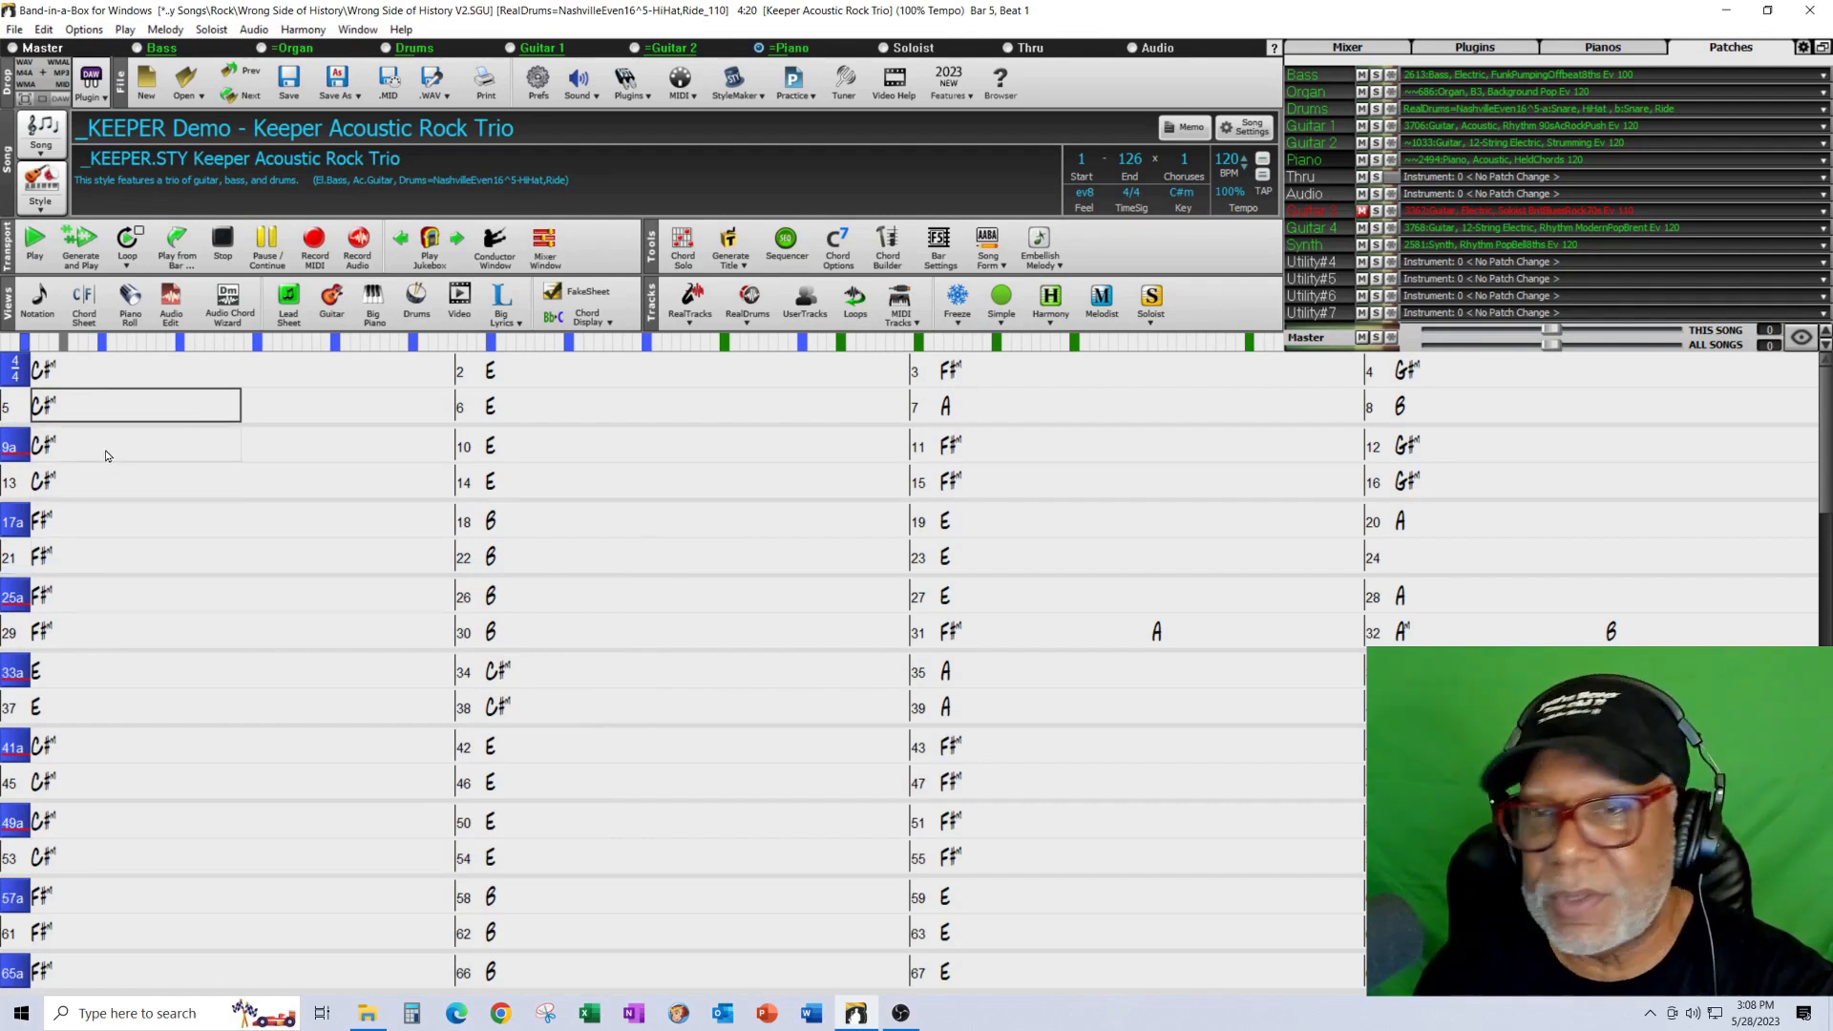
pyautogui.click(16, 531)
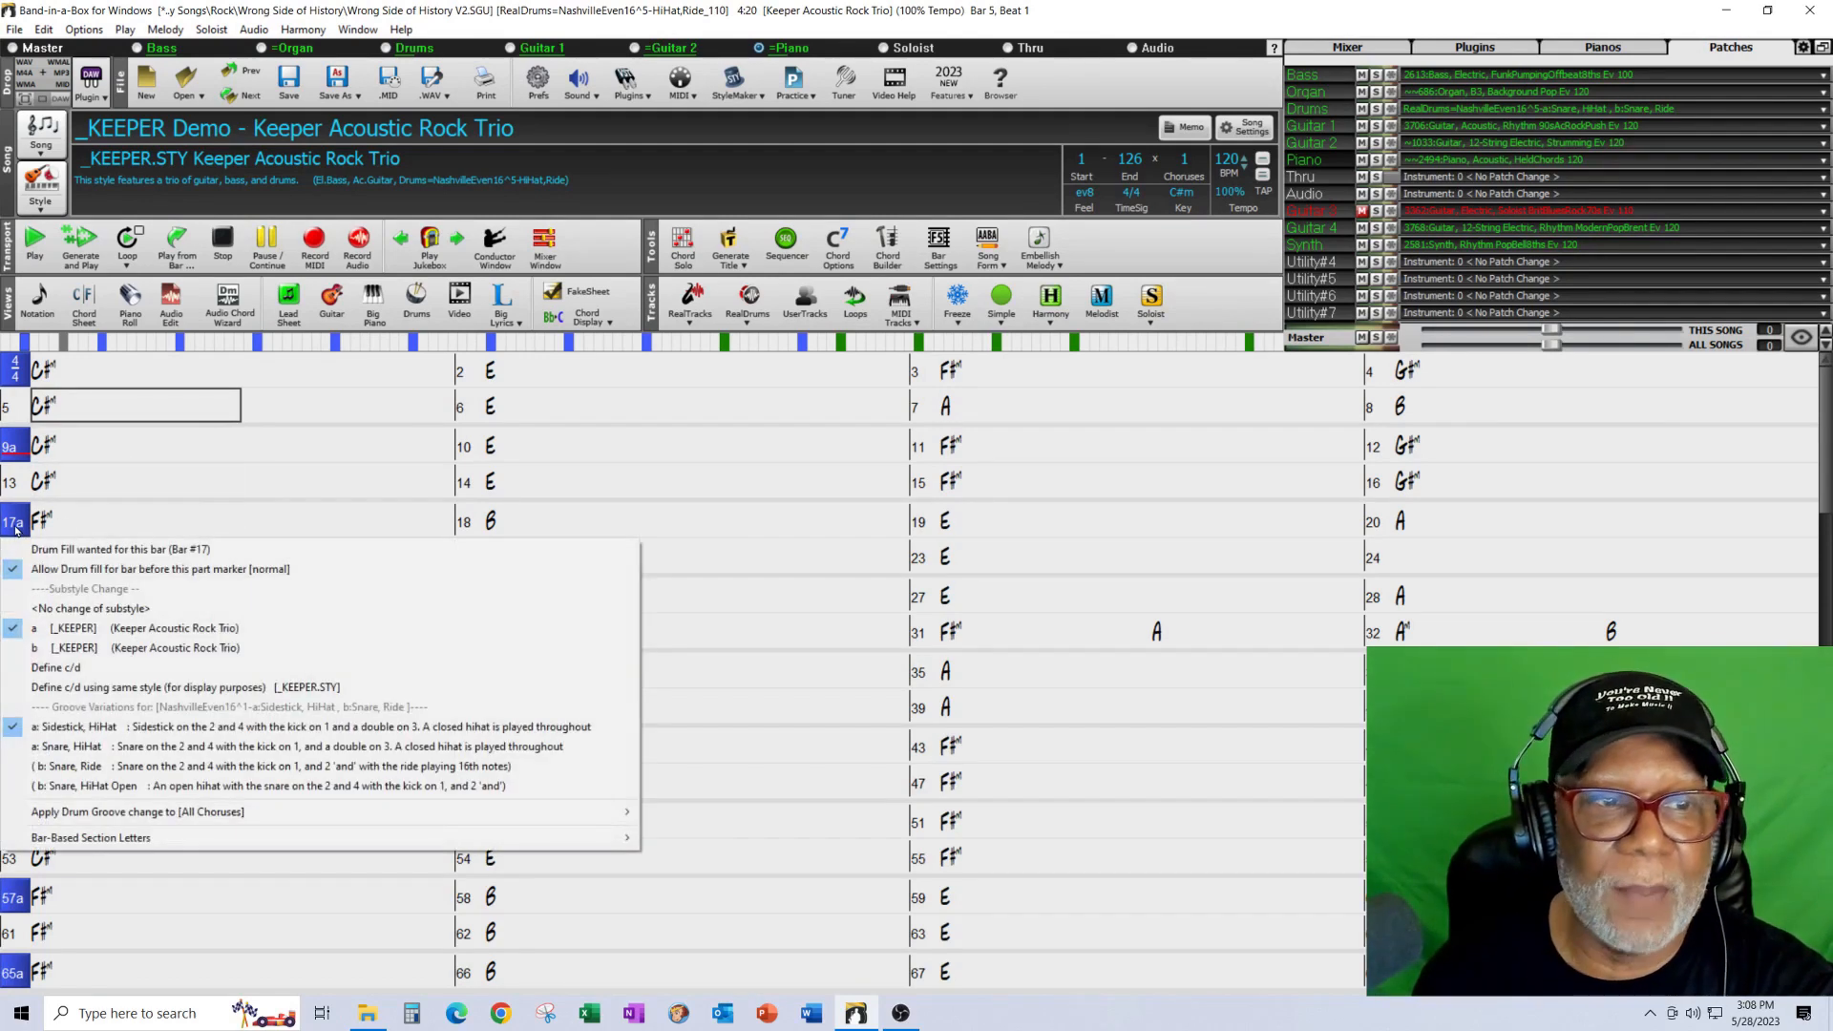
pyautogui.click(68, 741)
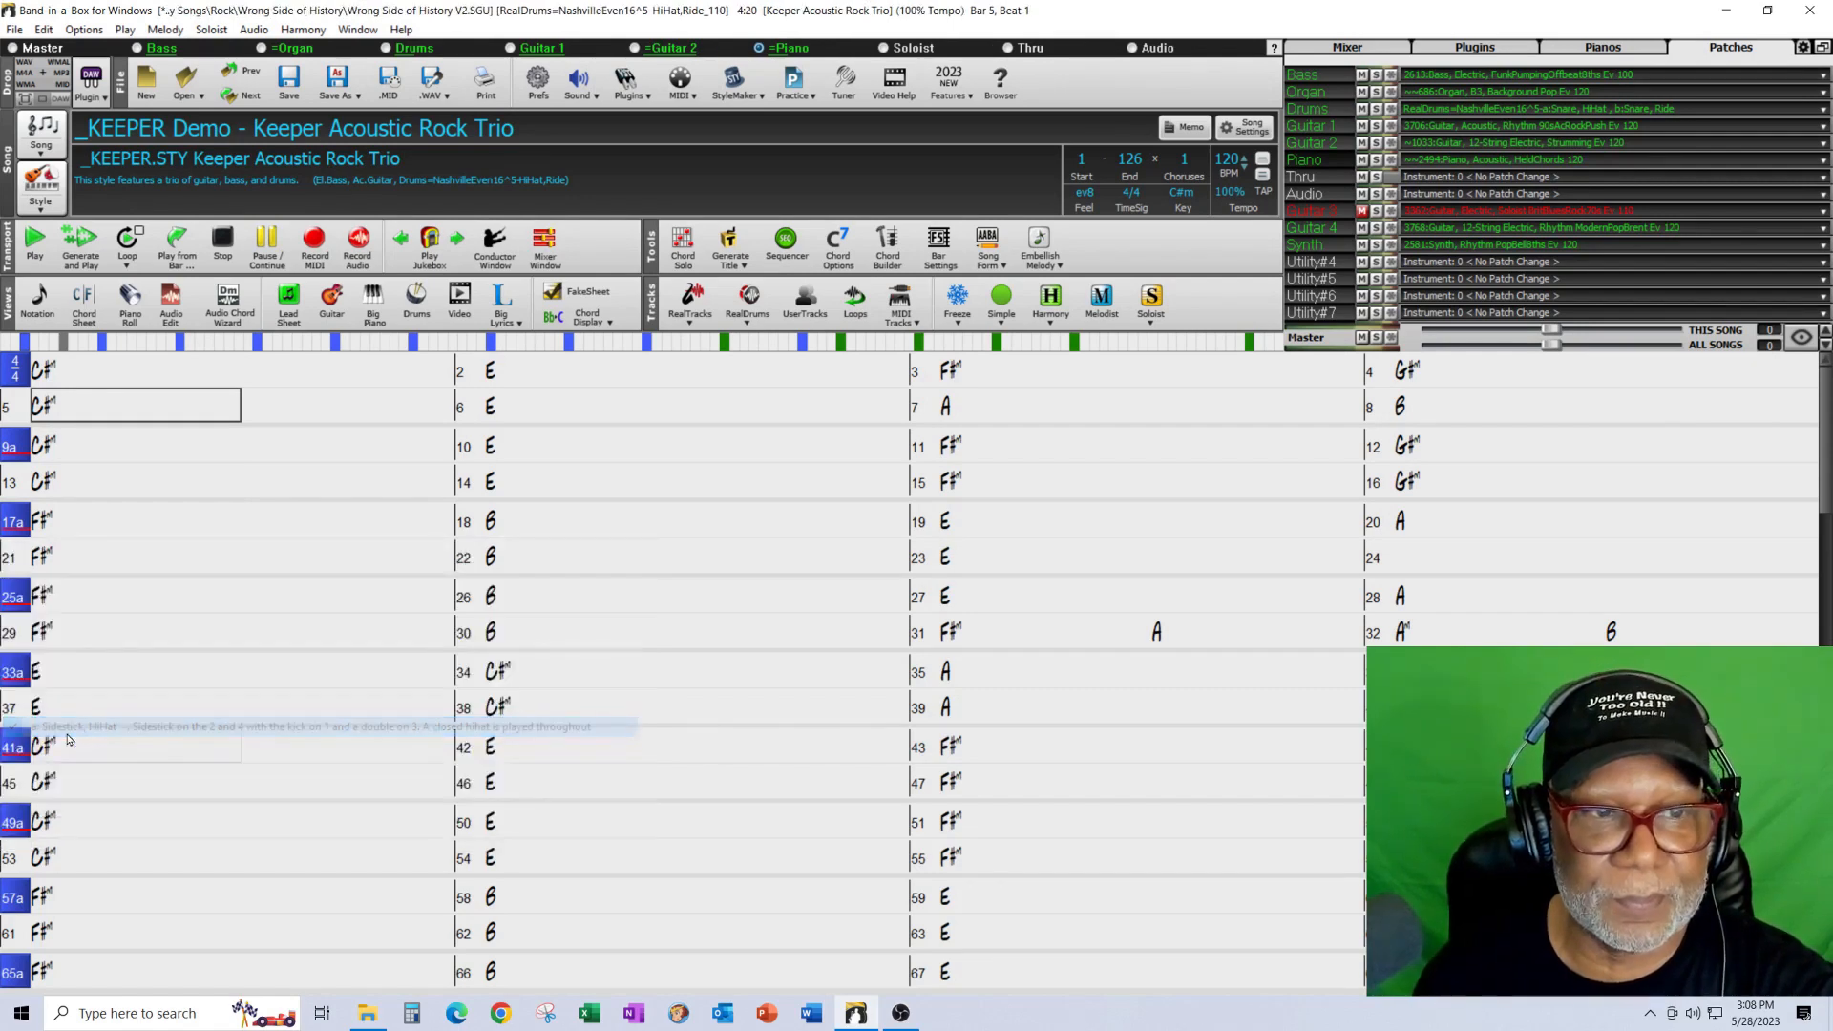
# - Allow a drum fill before the bar 25 part marker and review its groove settings
pyautogui.click(11, 600)
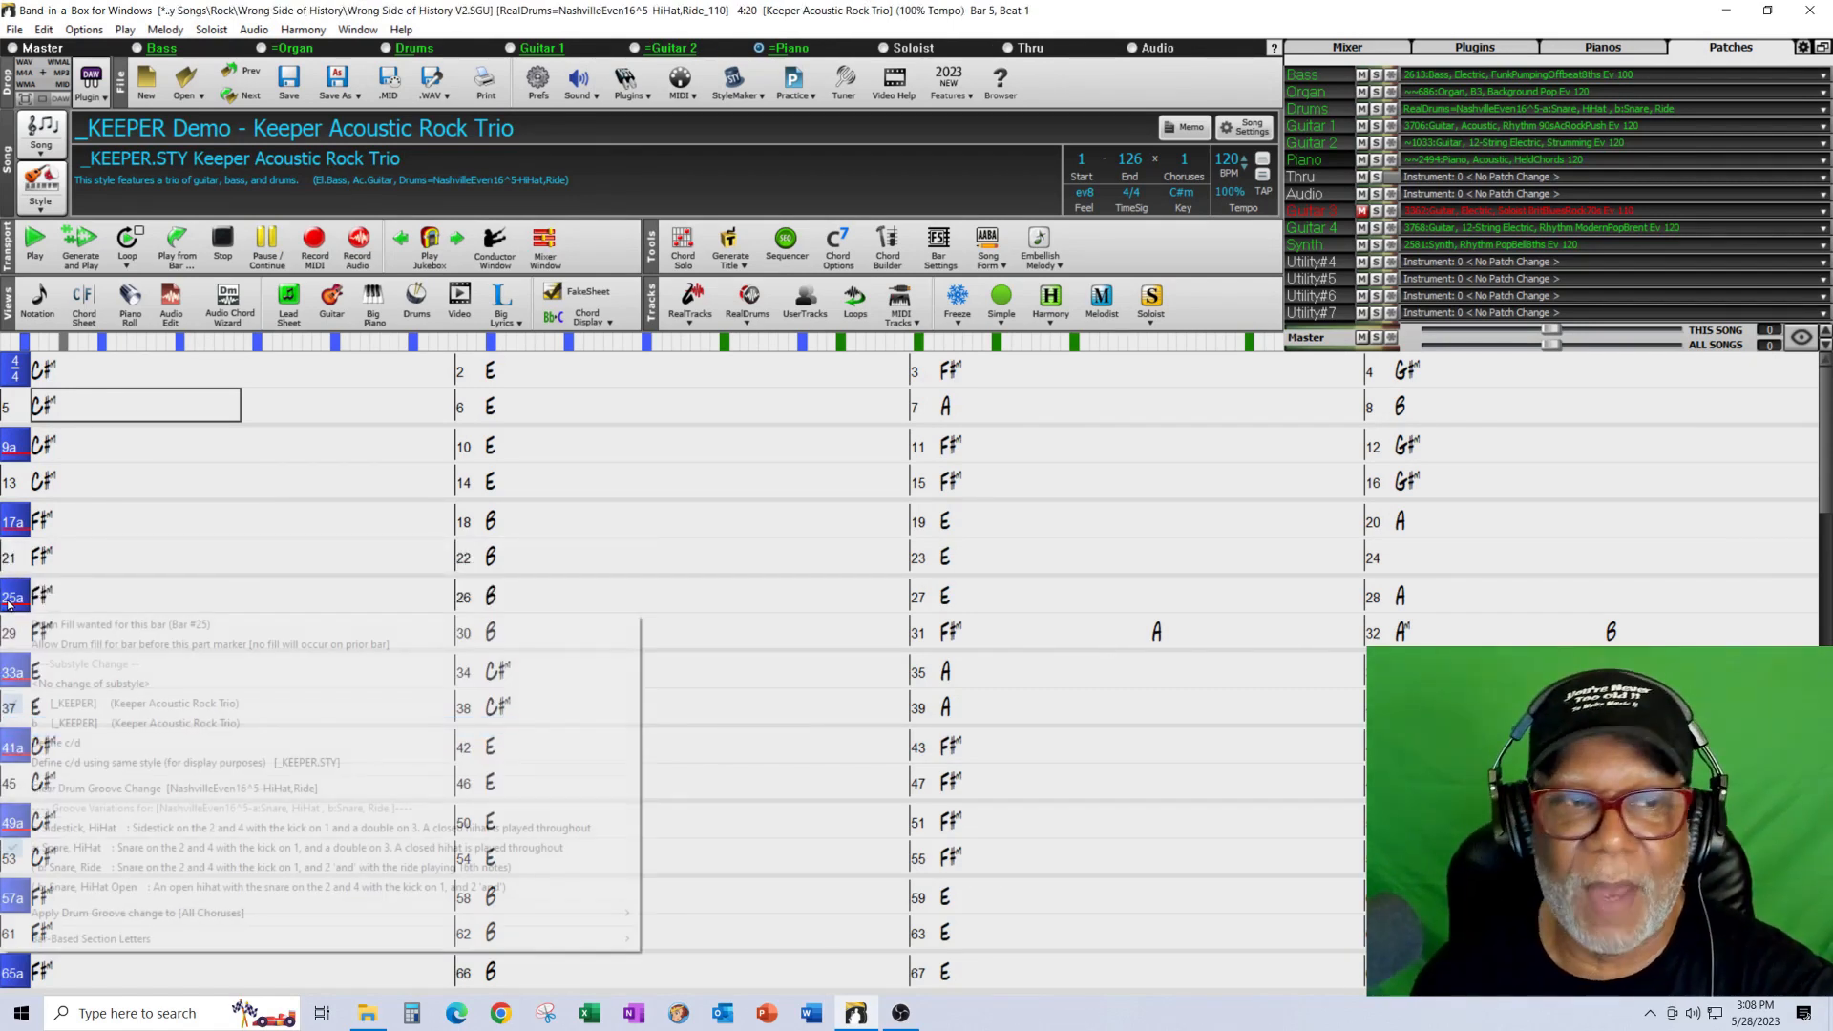
pyautogui.click(35, 645)
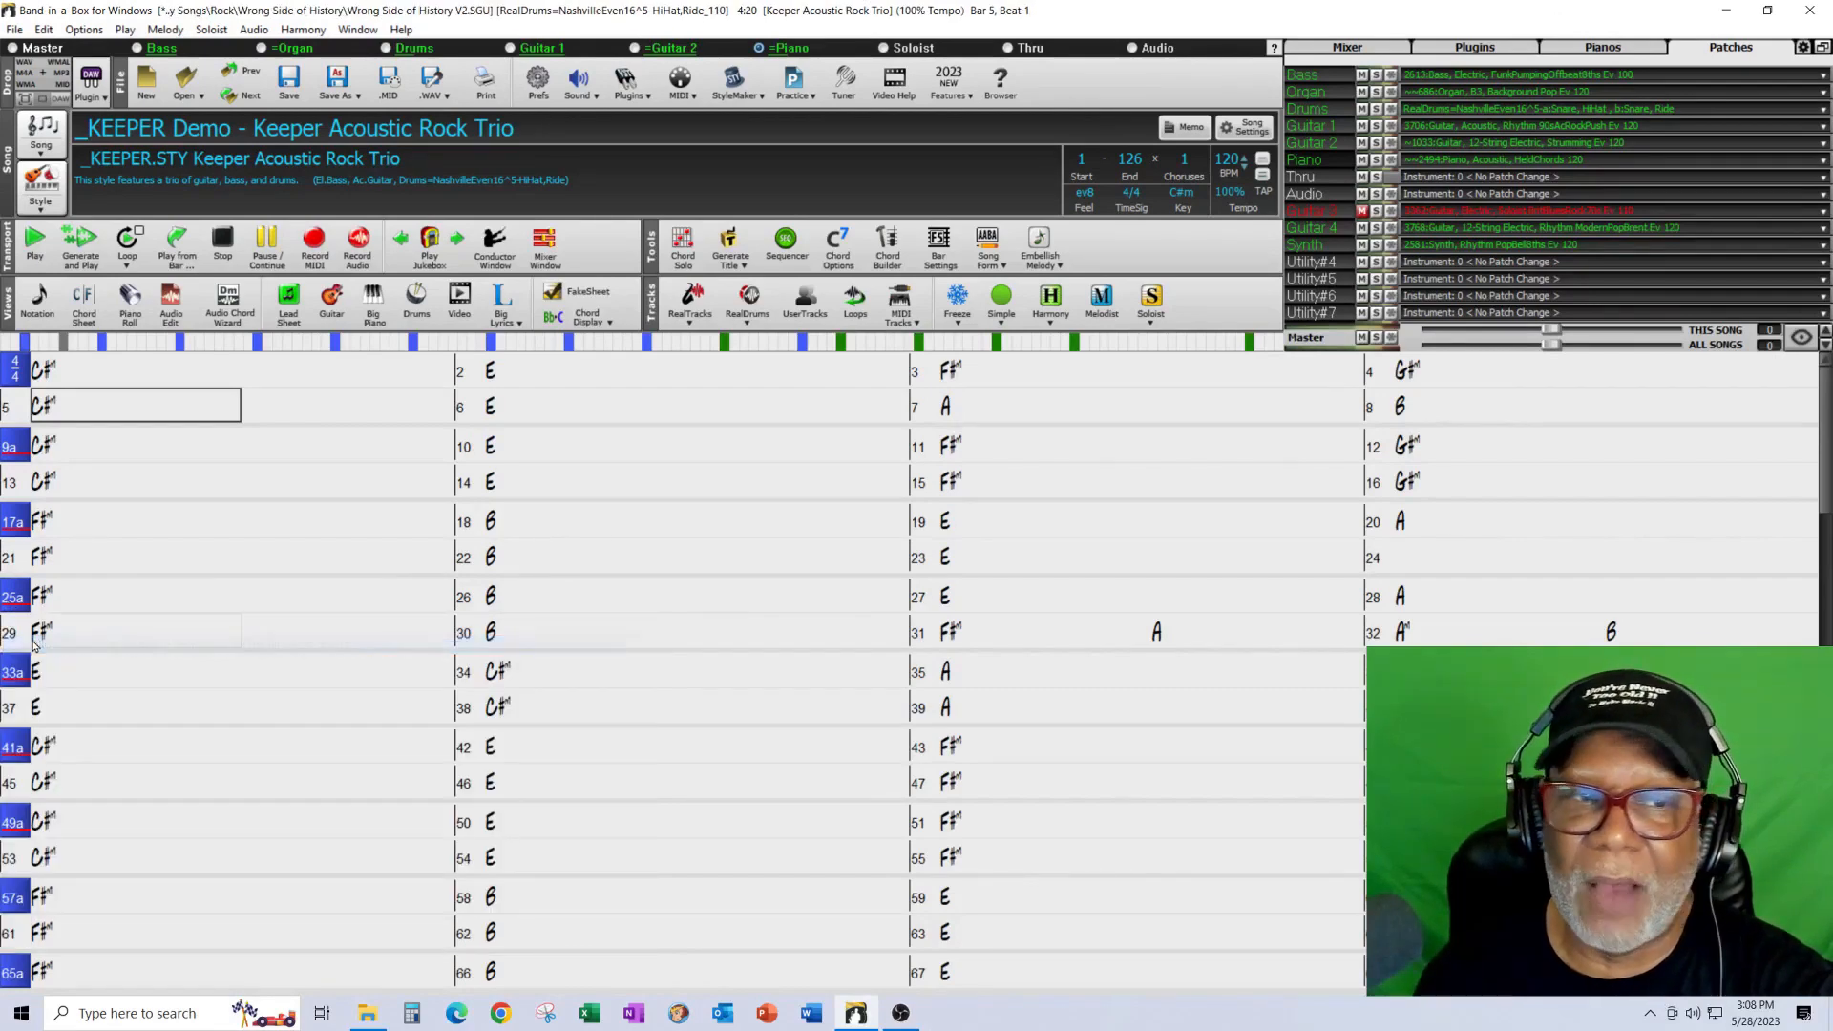
pyautogui.click(19, 598)
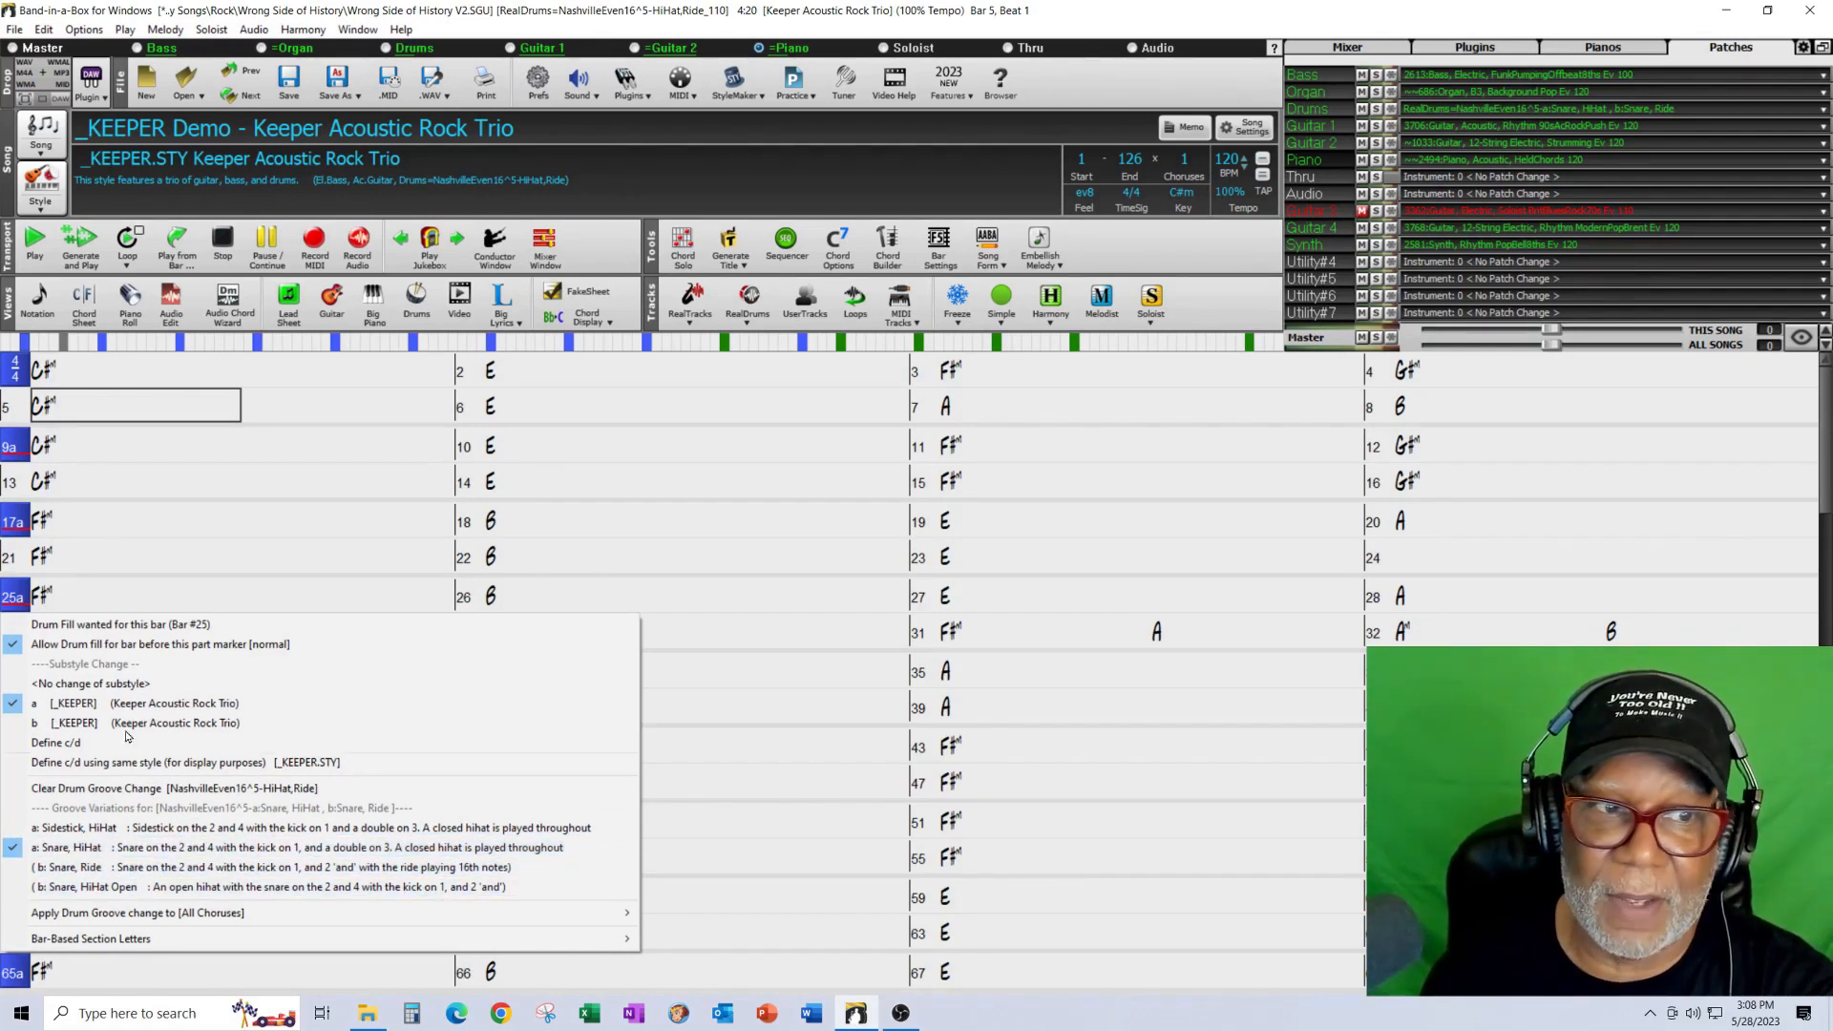
pyautogui.click(152, 597)
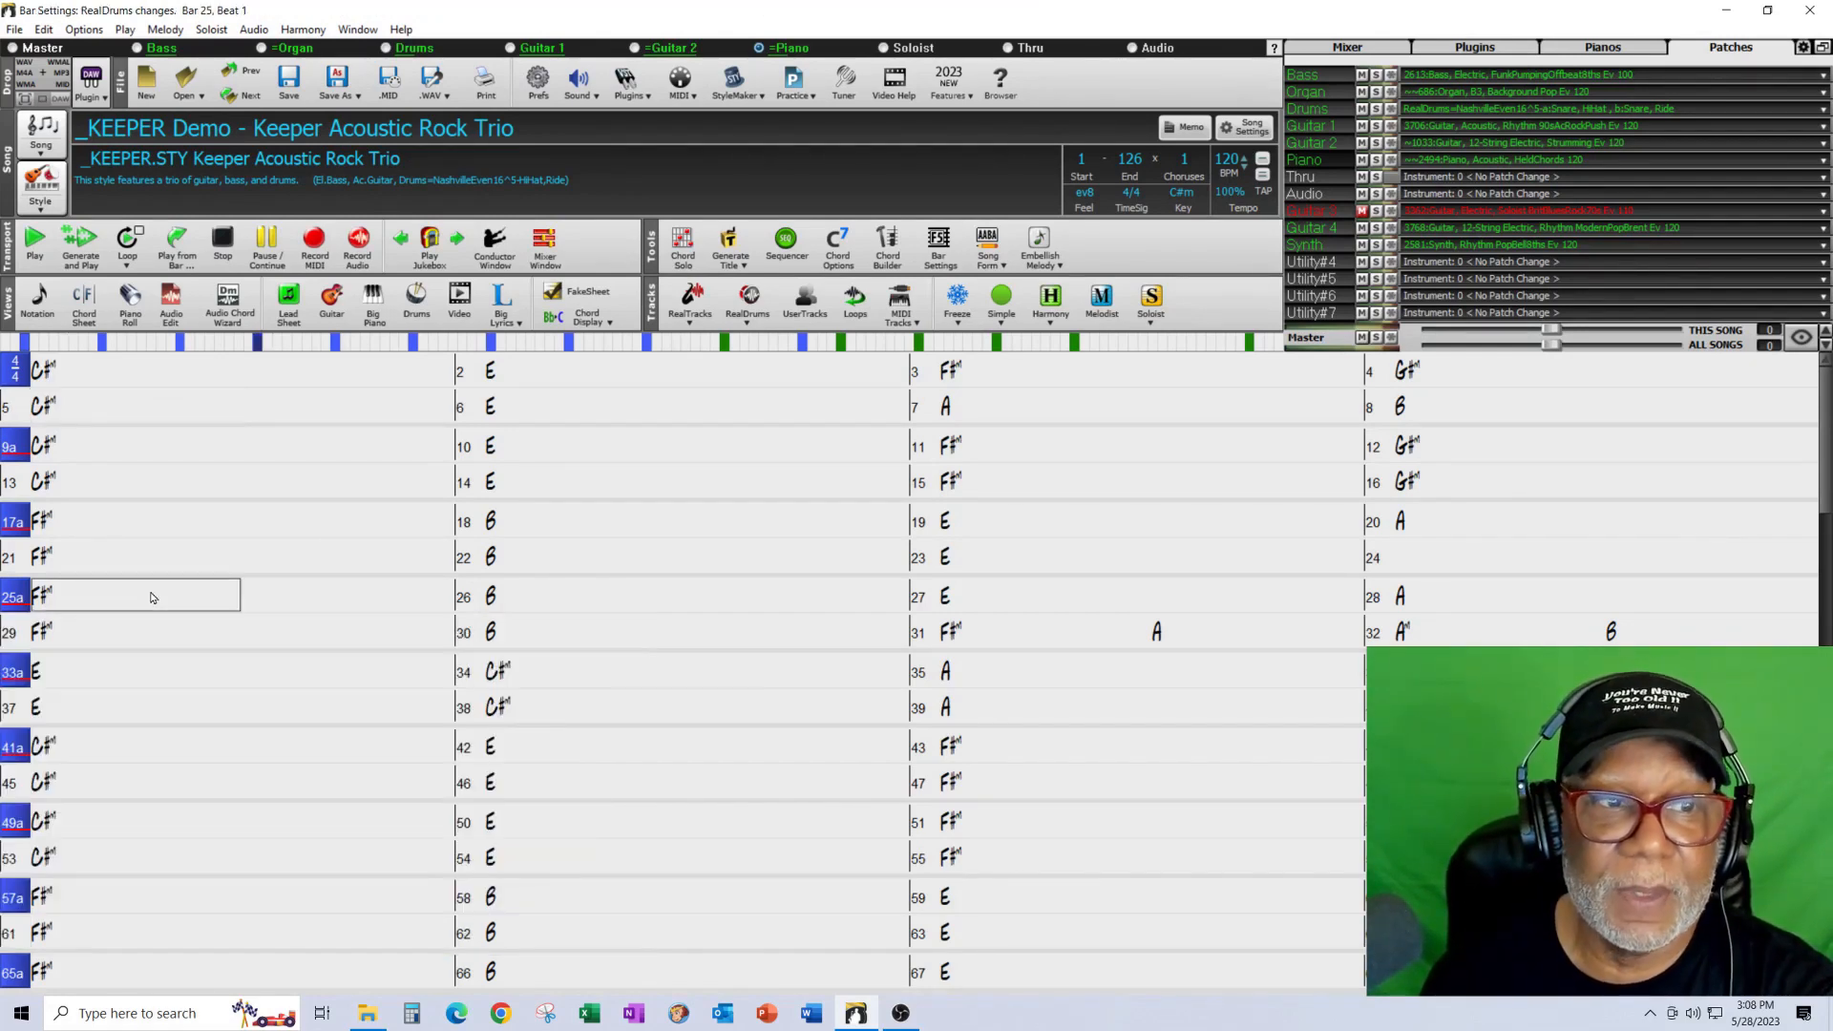
# - Change the bar 33 part marker to substyle b with the Snare, Ride drum groove
pyautogui.click(12, 680)
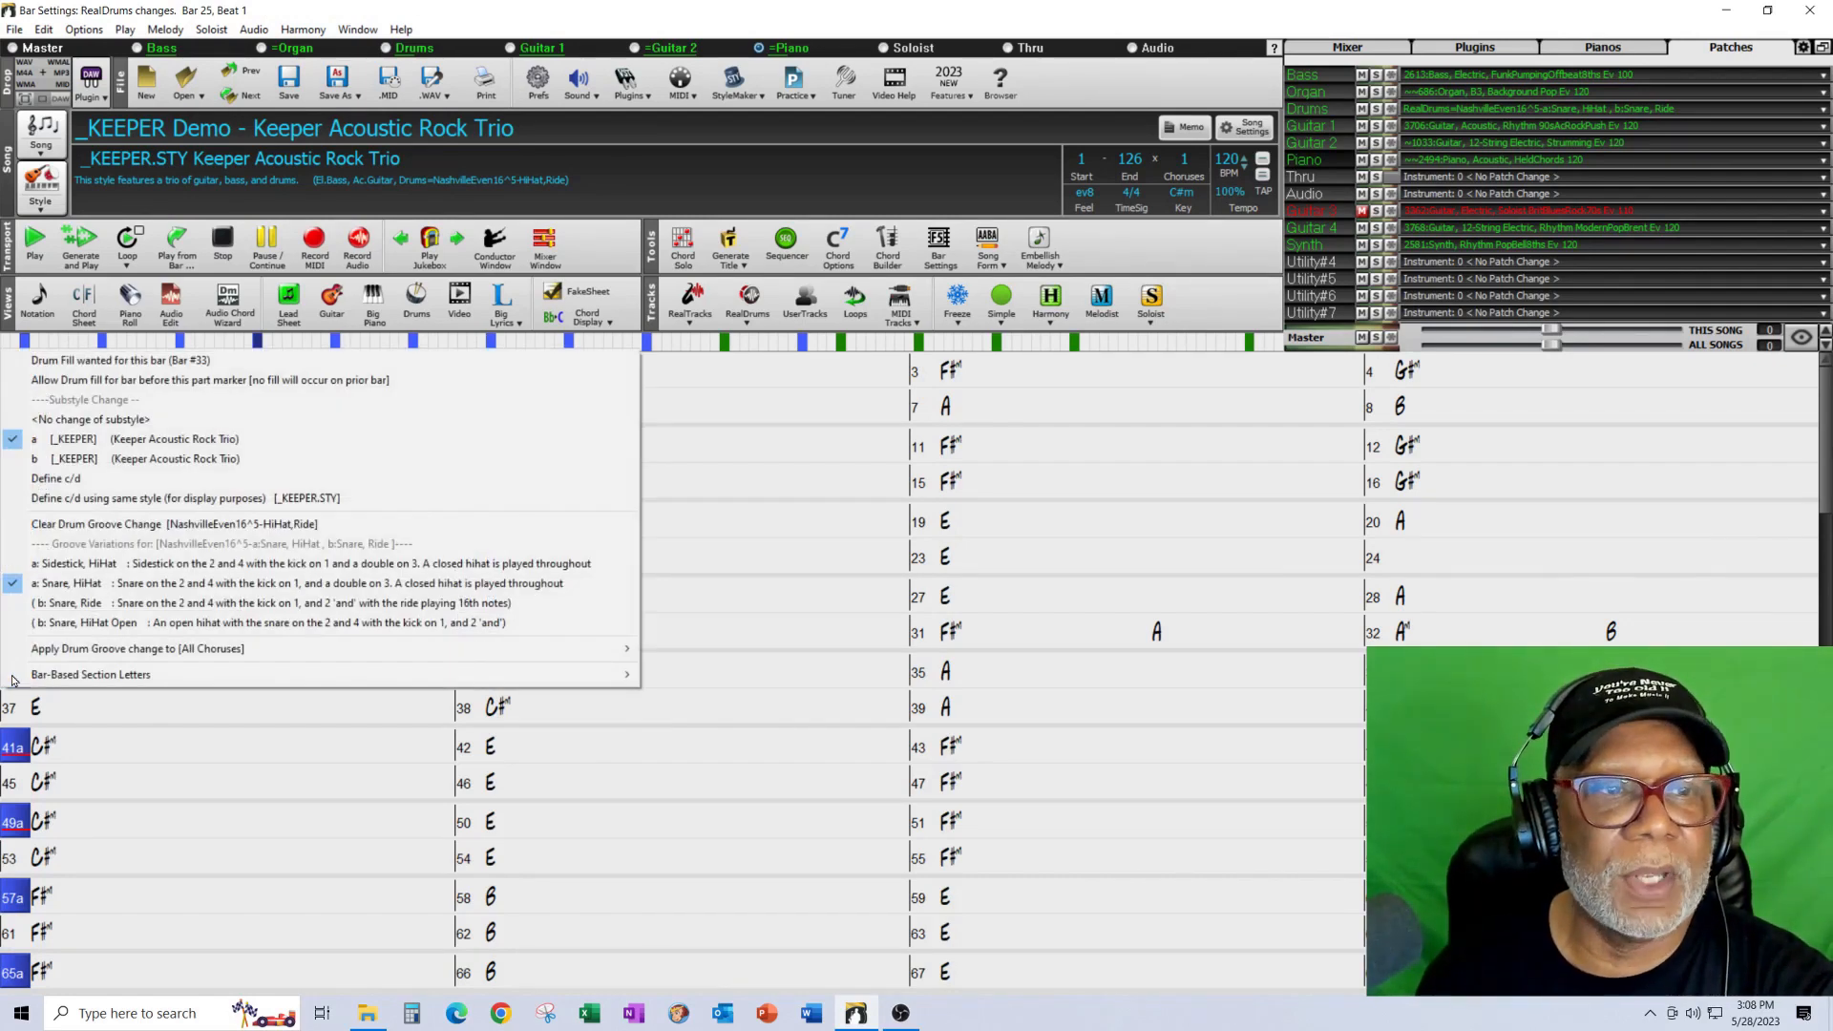
pyautogui.click(133, 462)
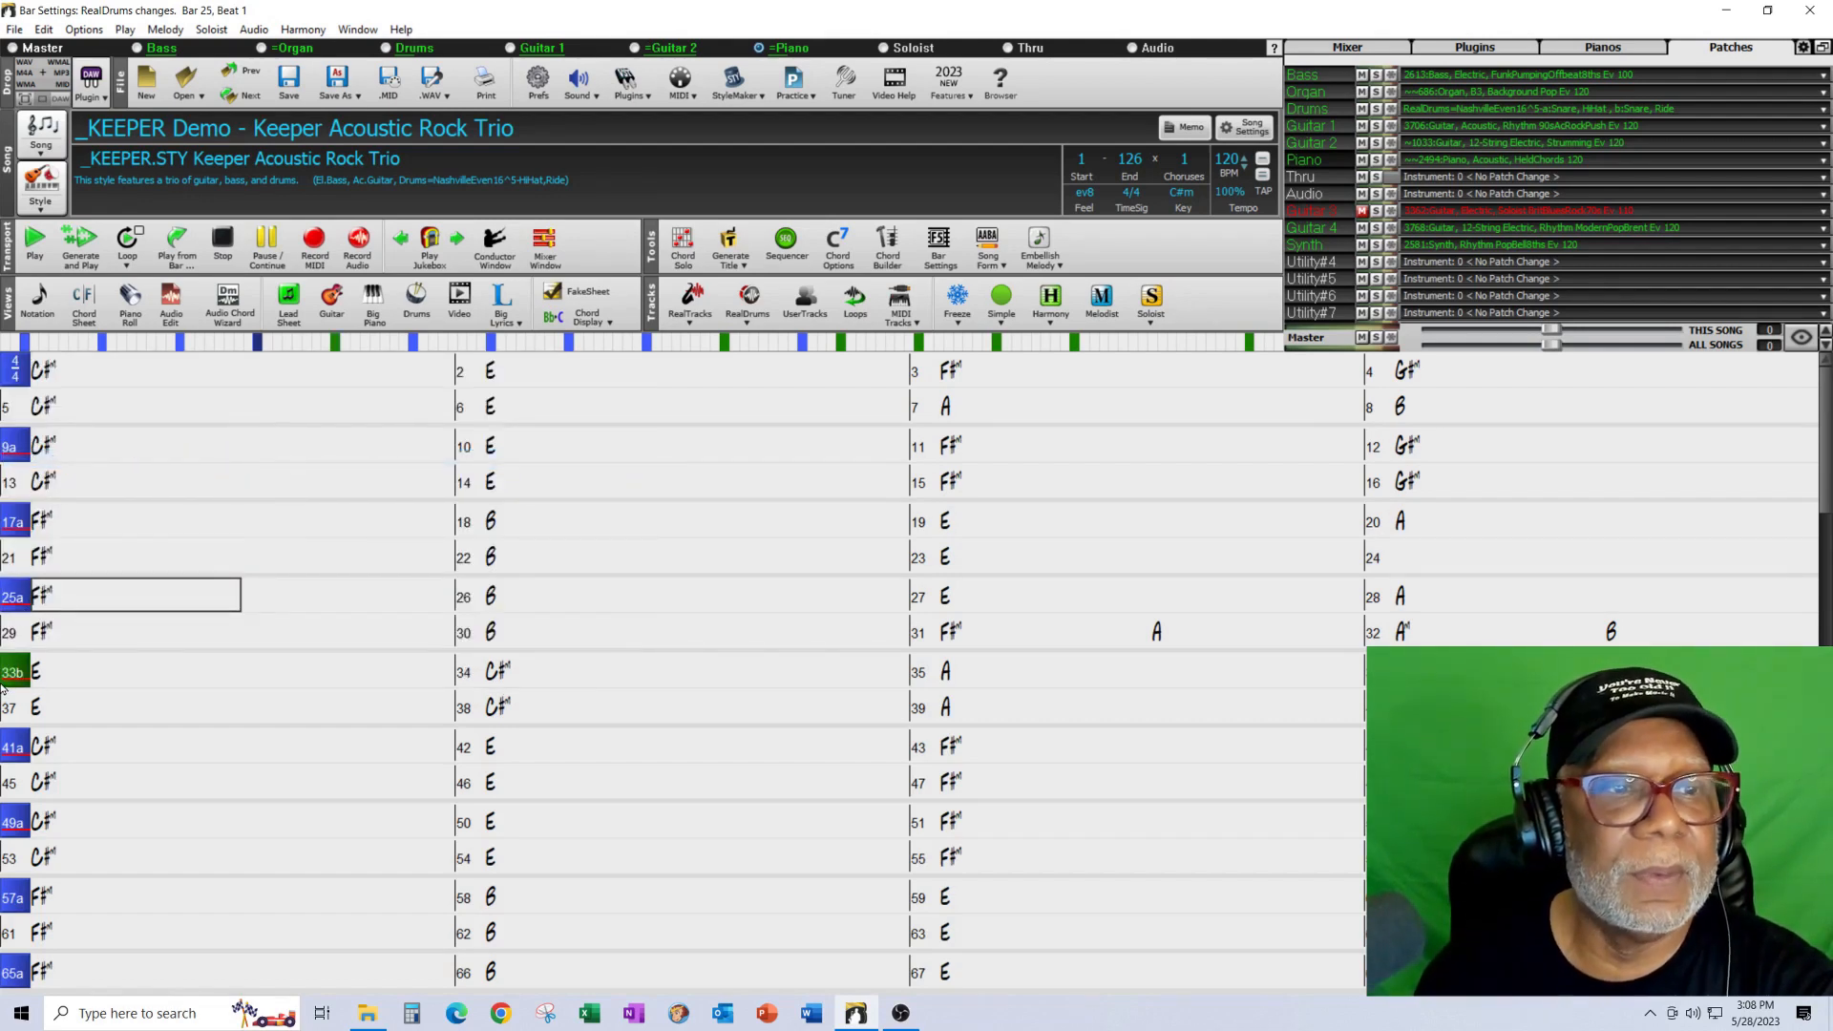
pyautogui.click(13, 674)
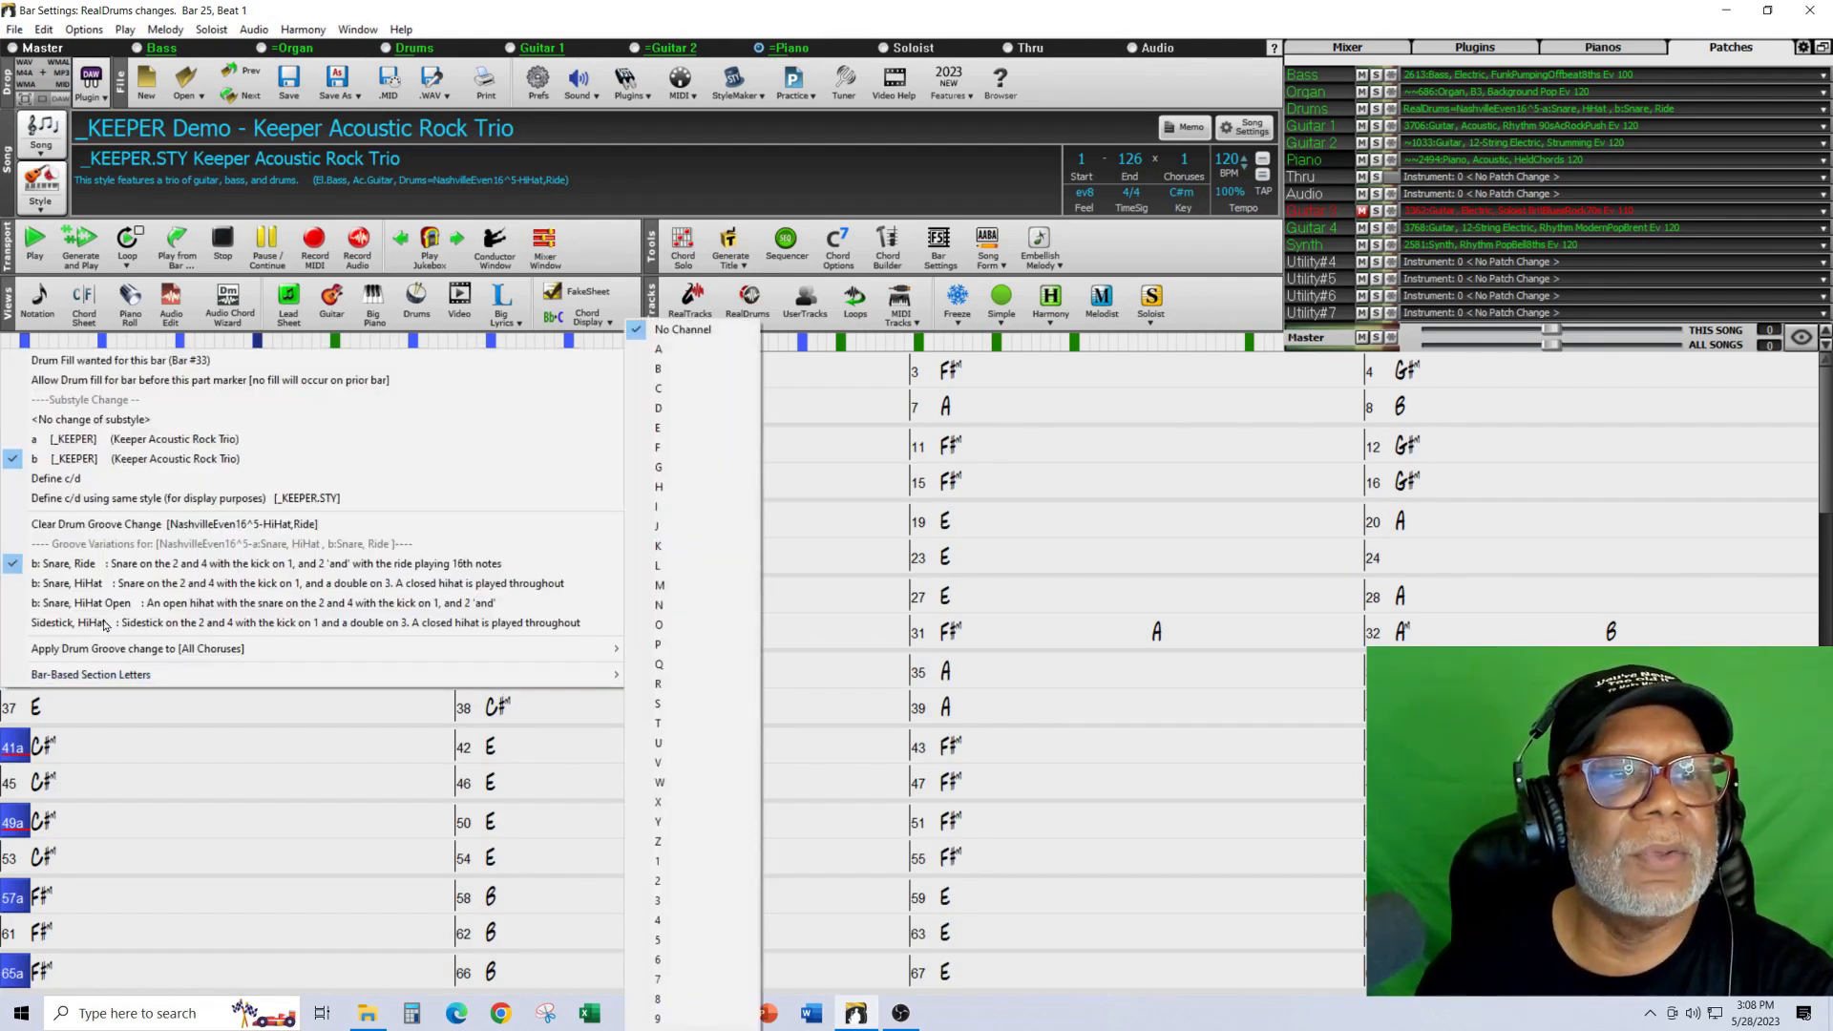
pyautogui.click(115, 565)
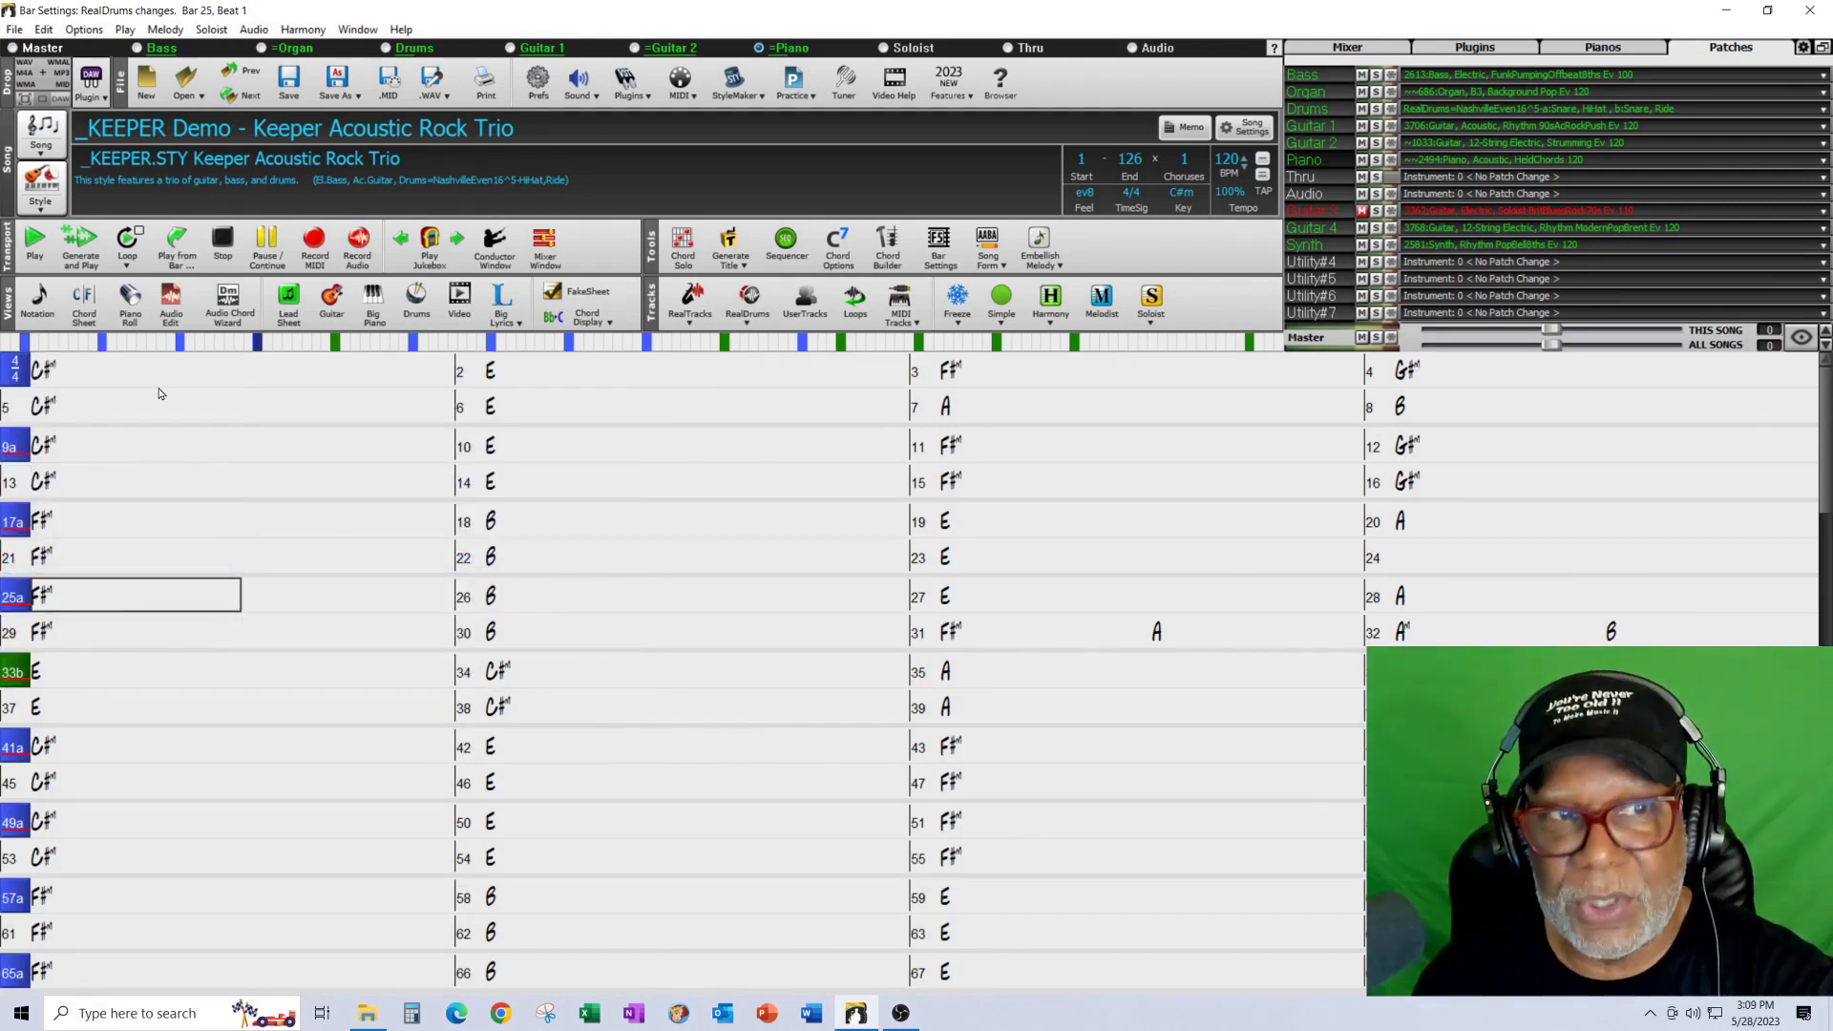
# - Regenerate the song and play it from bar 1 to hear the groove changes through bar 33, and stop playback
pyautogui.click(80, 373)
pyautogui.click(78, 254)
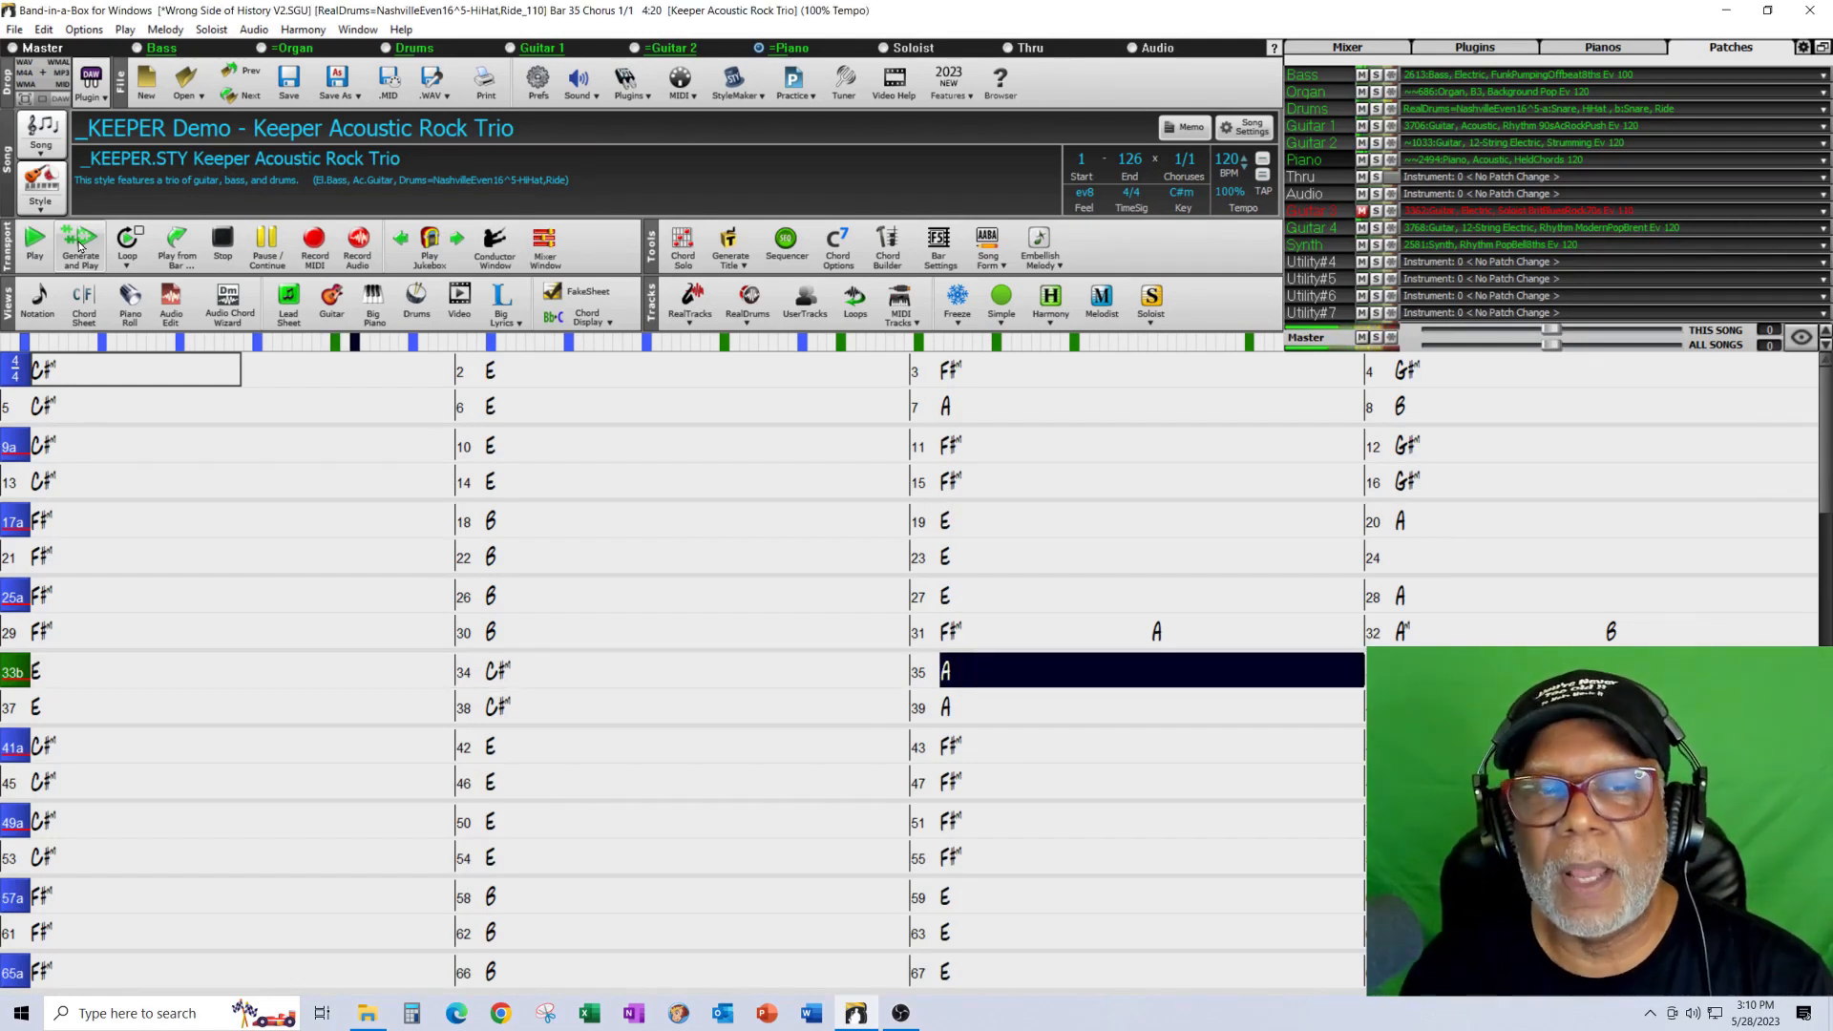
pyautogui.click(219, 244)
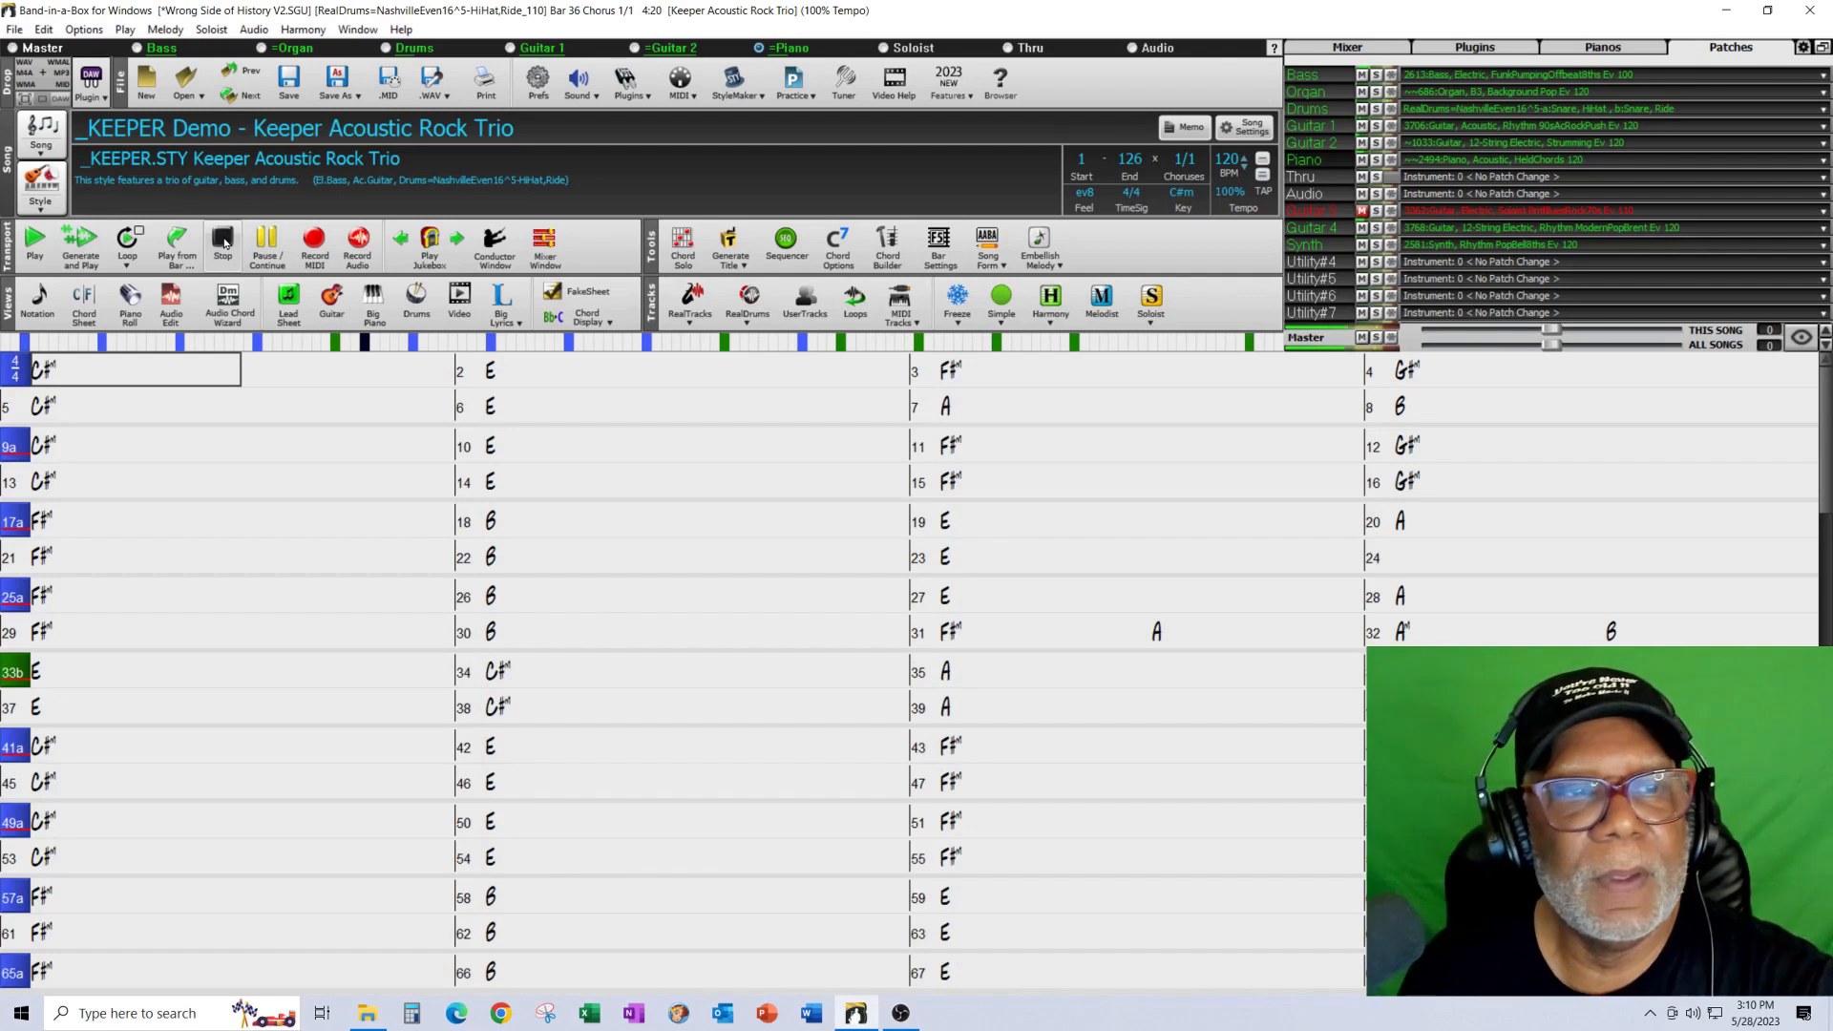
# - Set the bar 33 part marker's drum groove to Snare, HiHat Open and allow a drum fill before it
pyautogui.rightClick(10, 680)
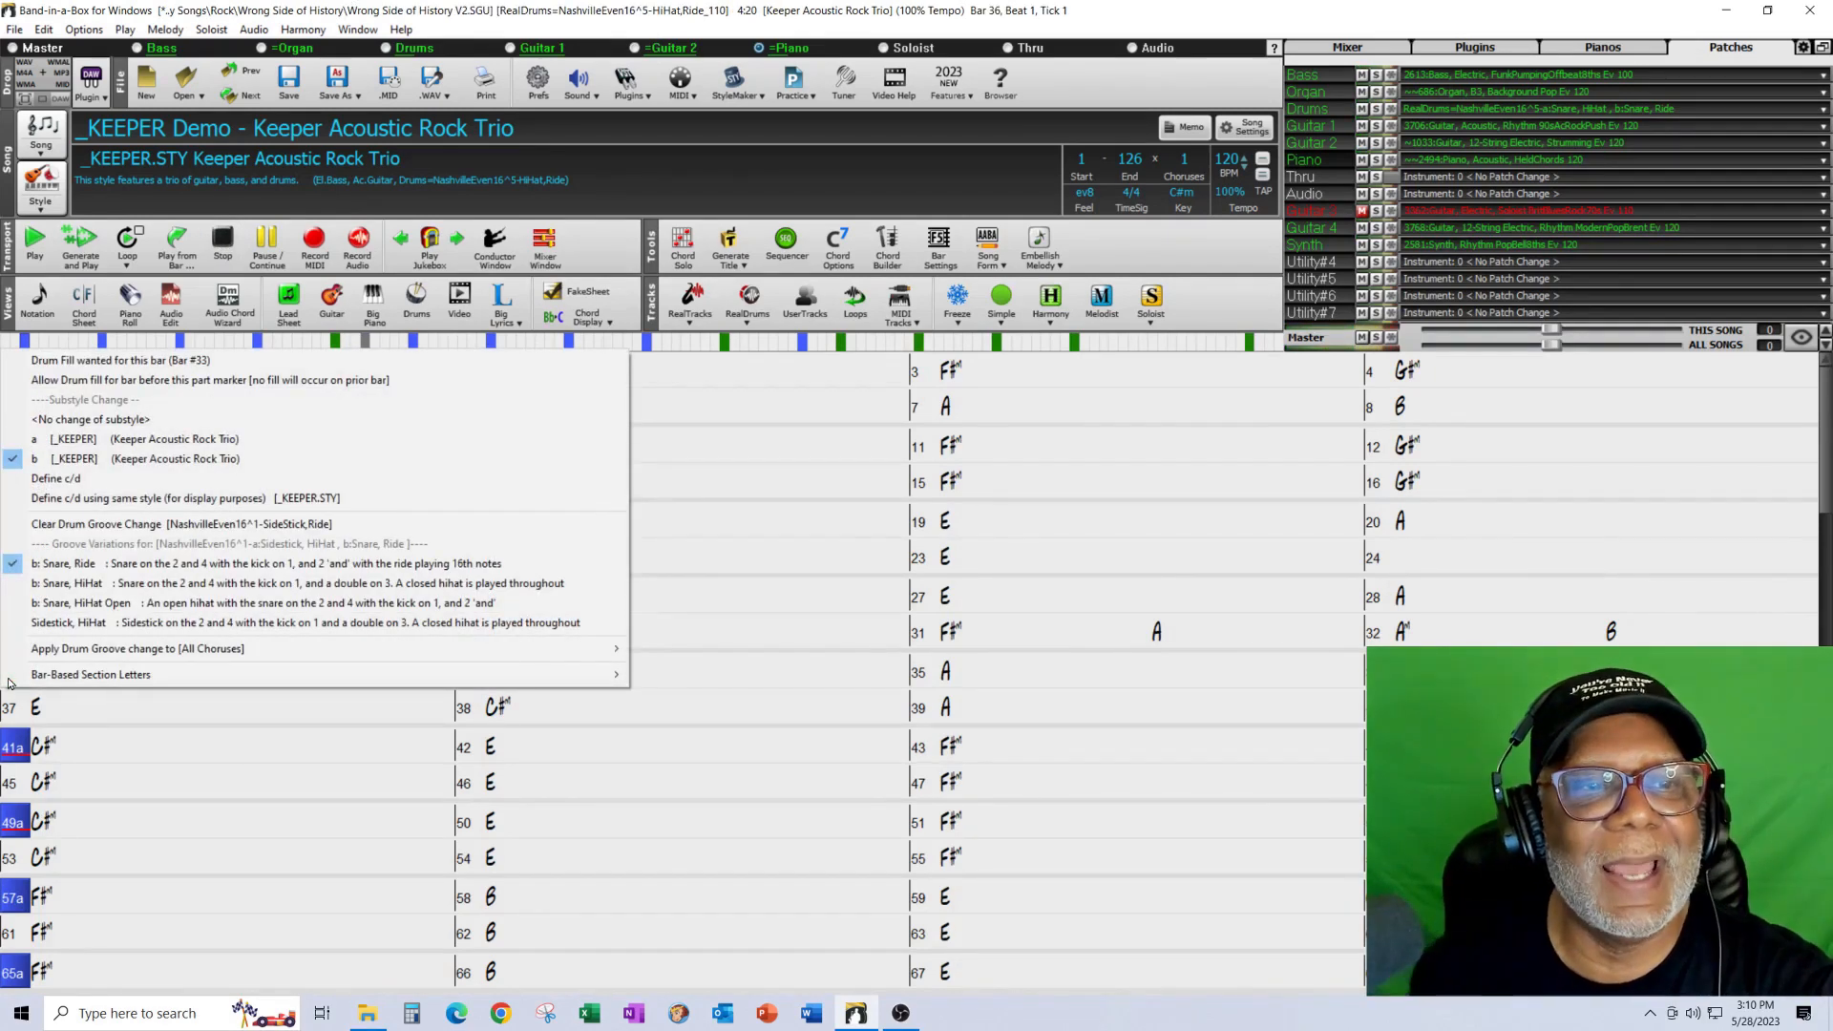
pyautogui.click(144, 604)
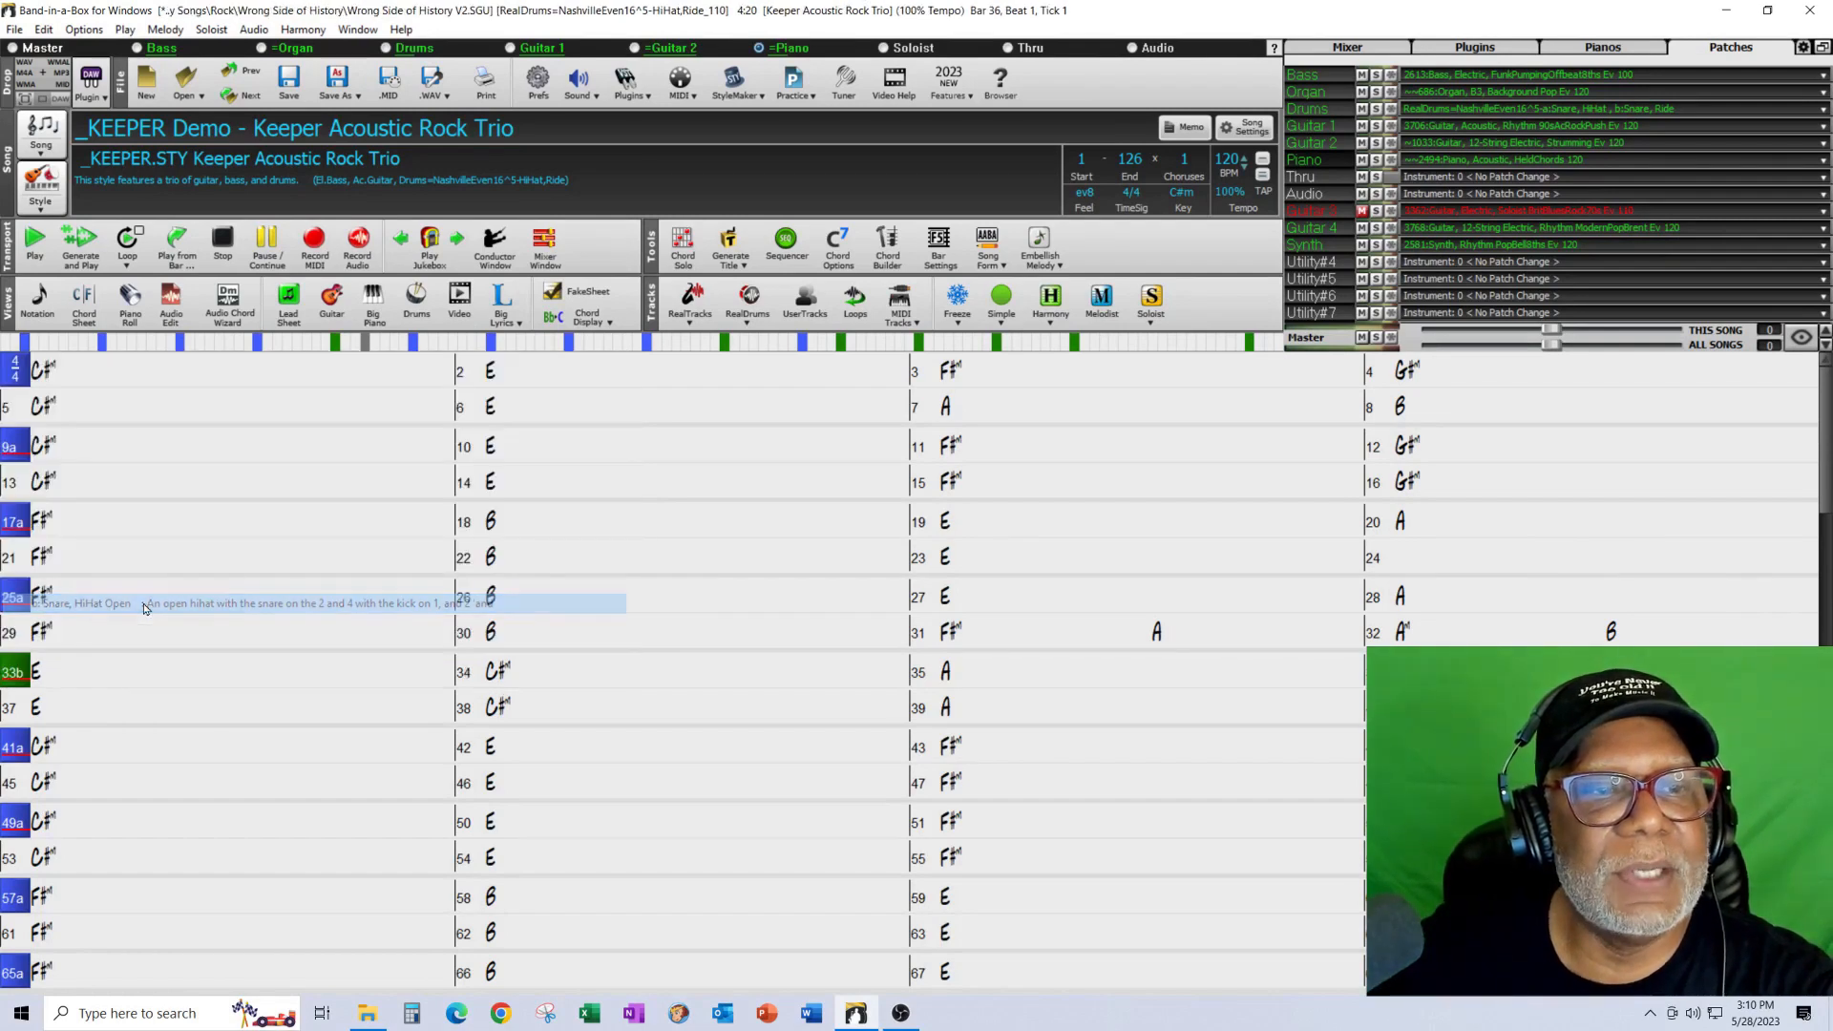
pyautogui.rightClick(16, 675)
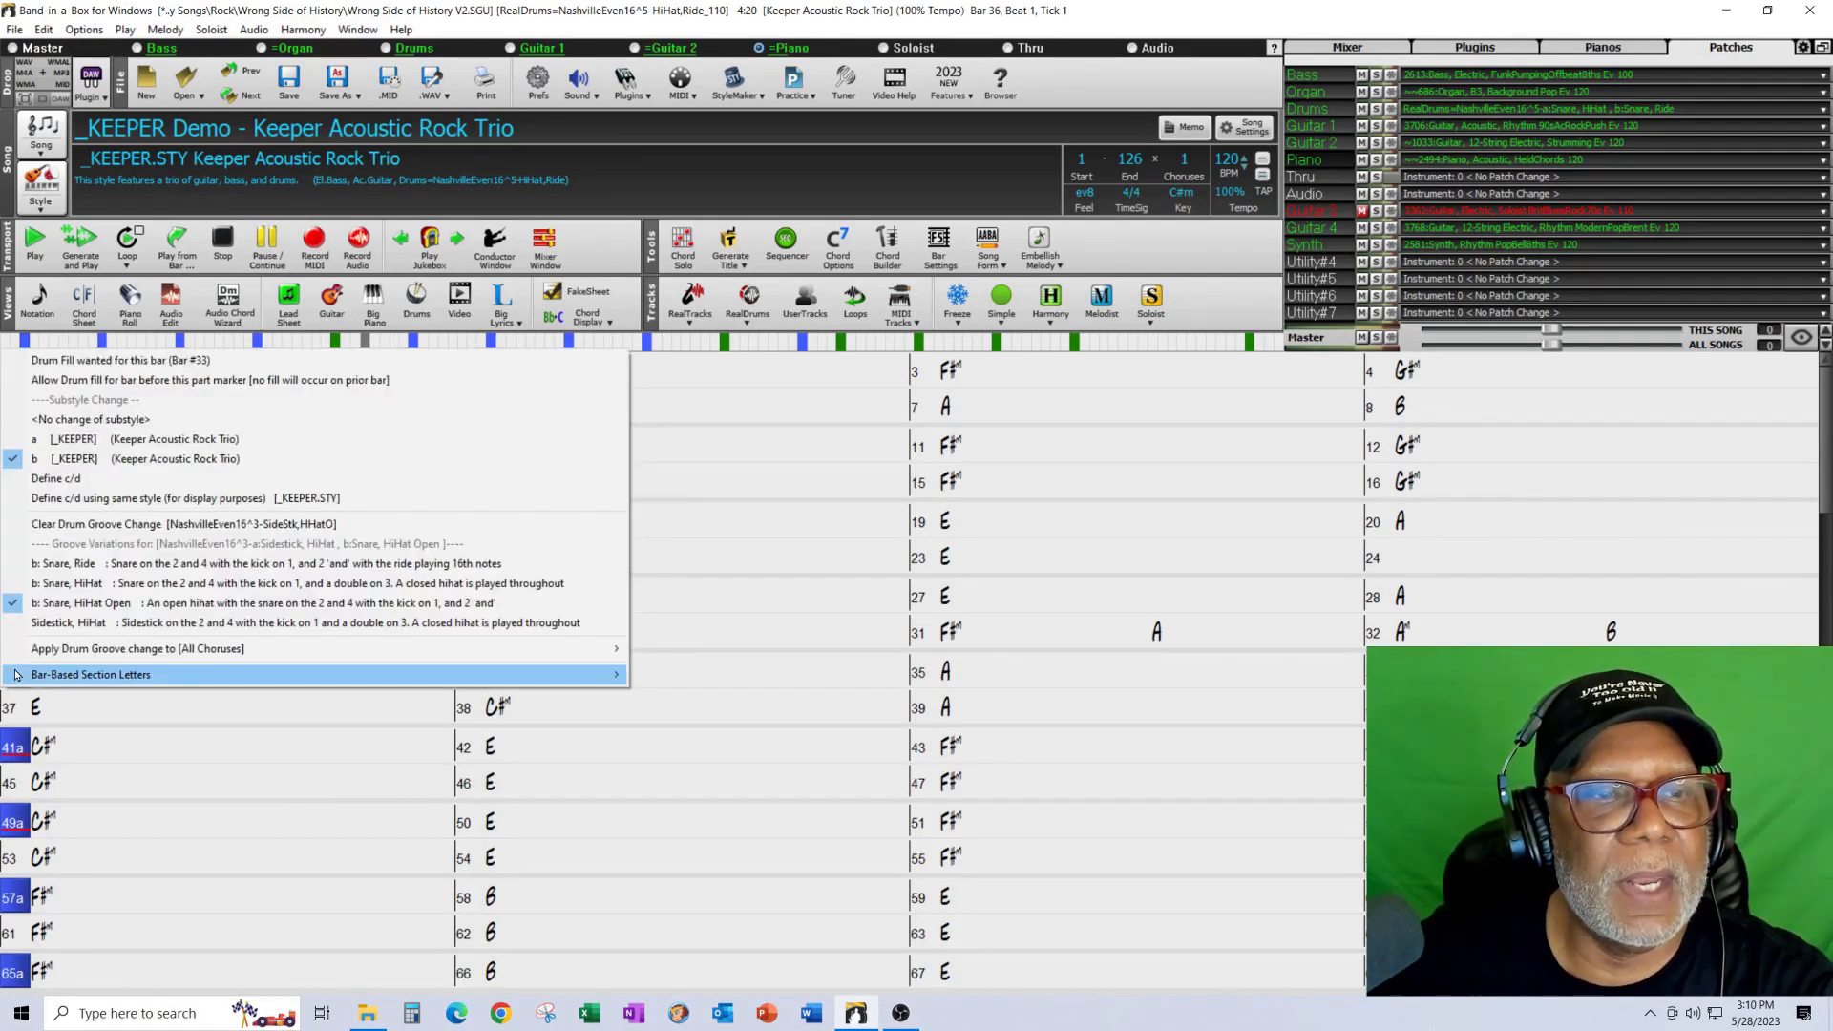
pyautogui.moveTo(16, 675)
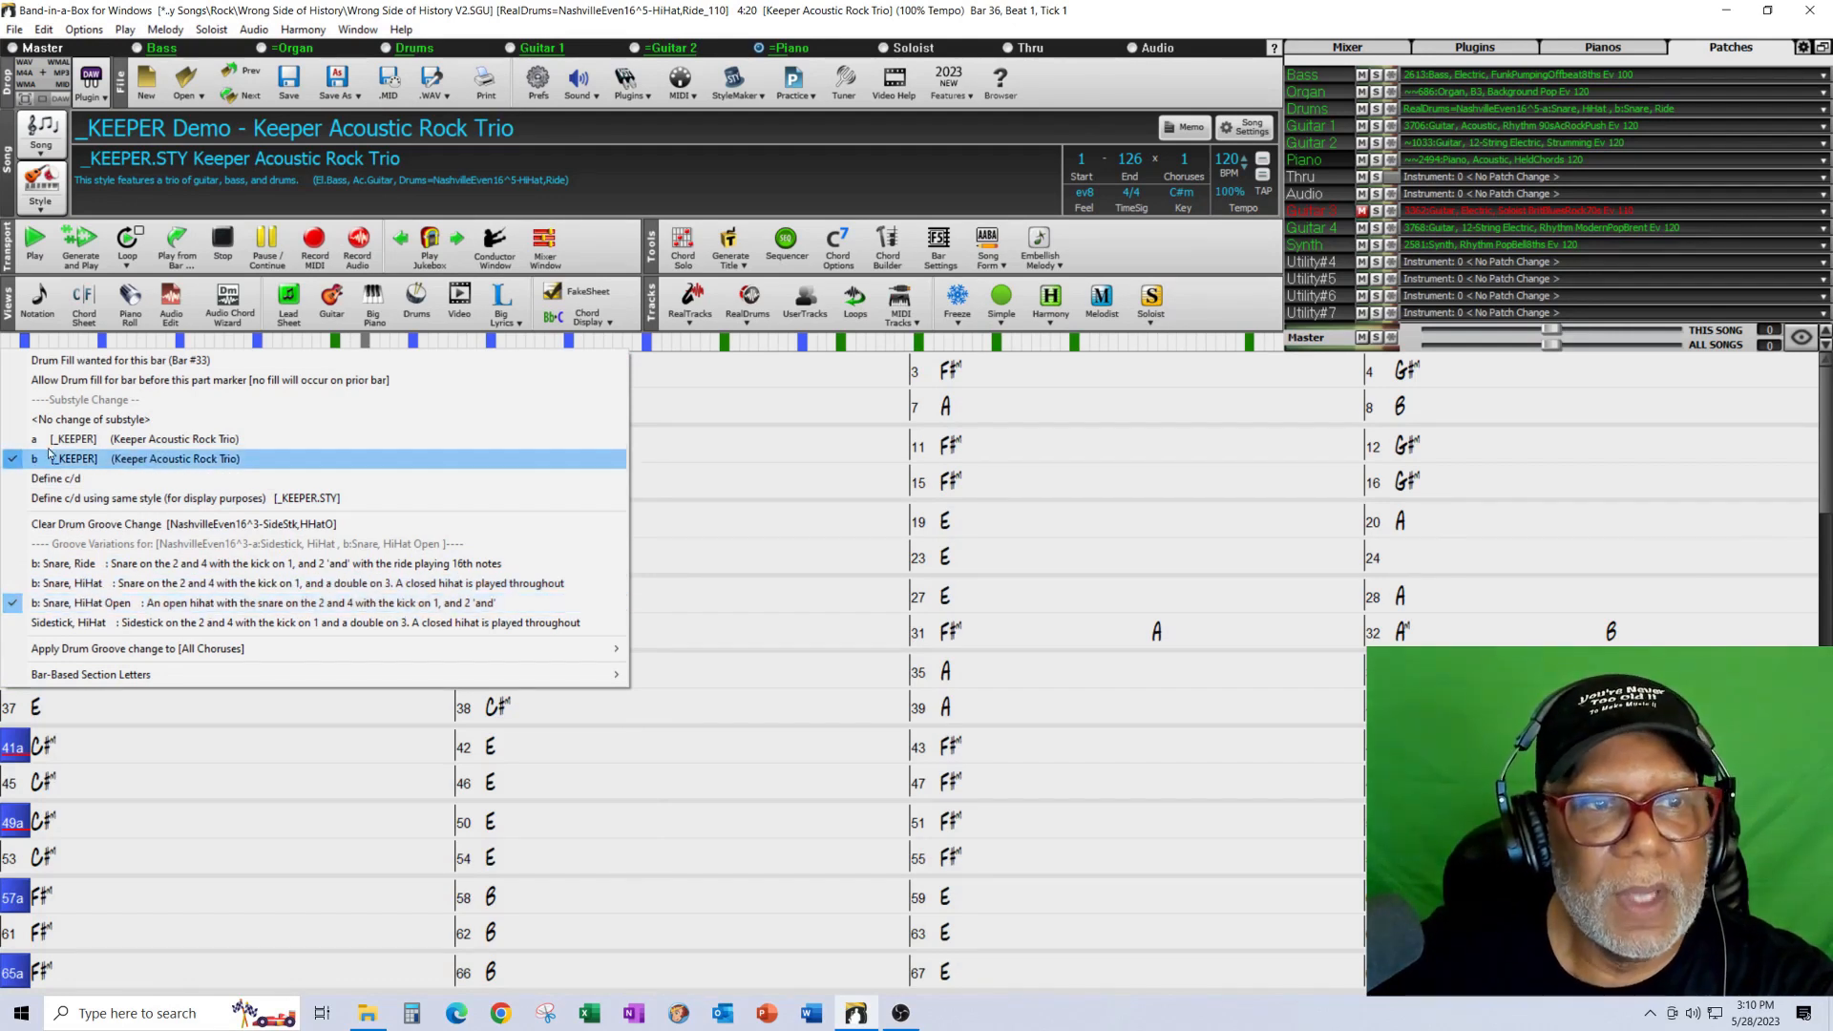
pyautogui.click(47, 381)
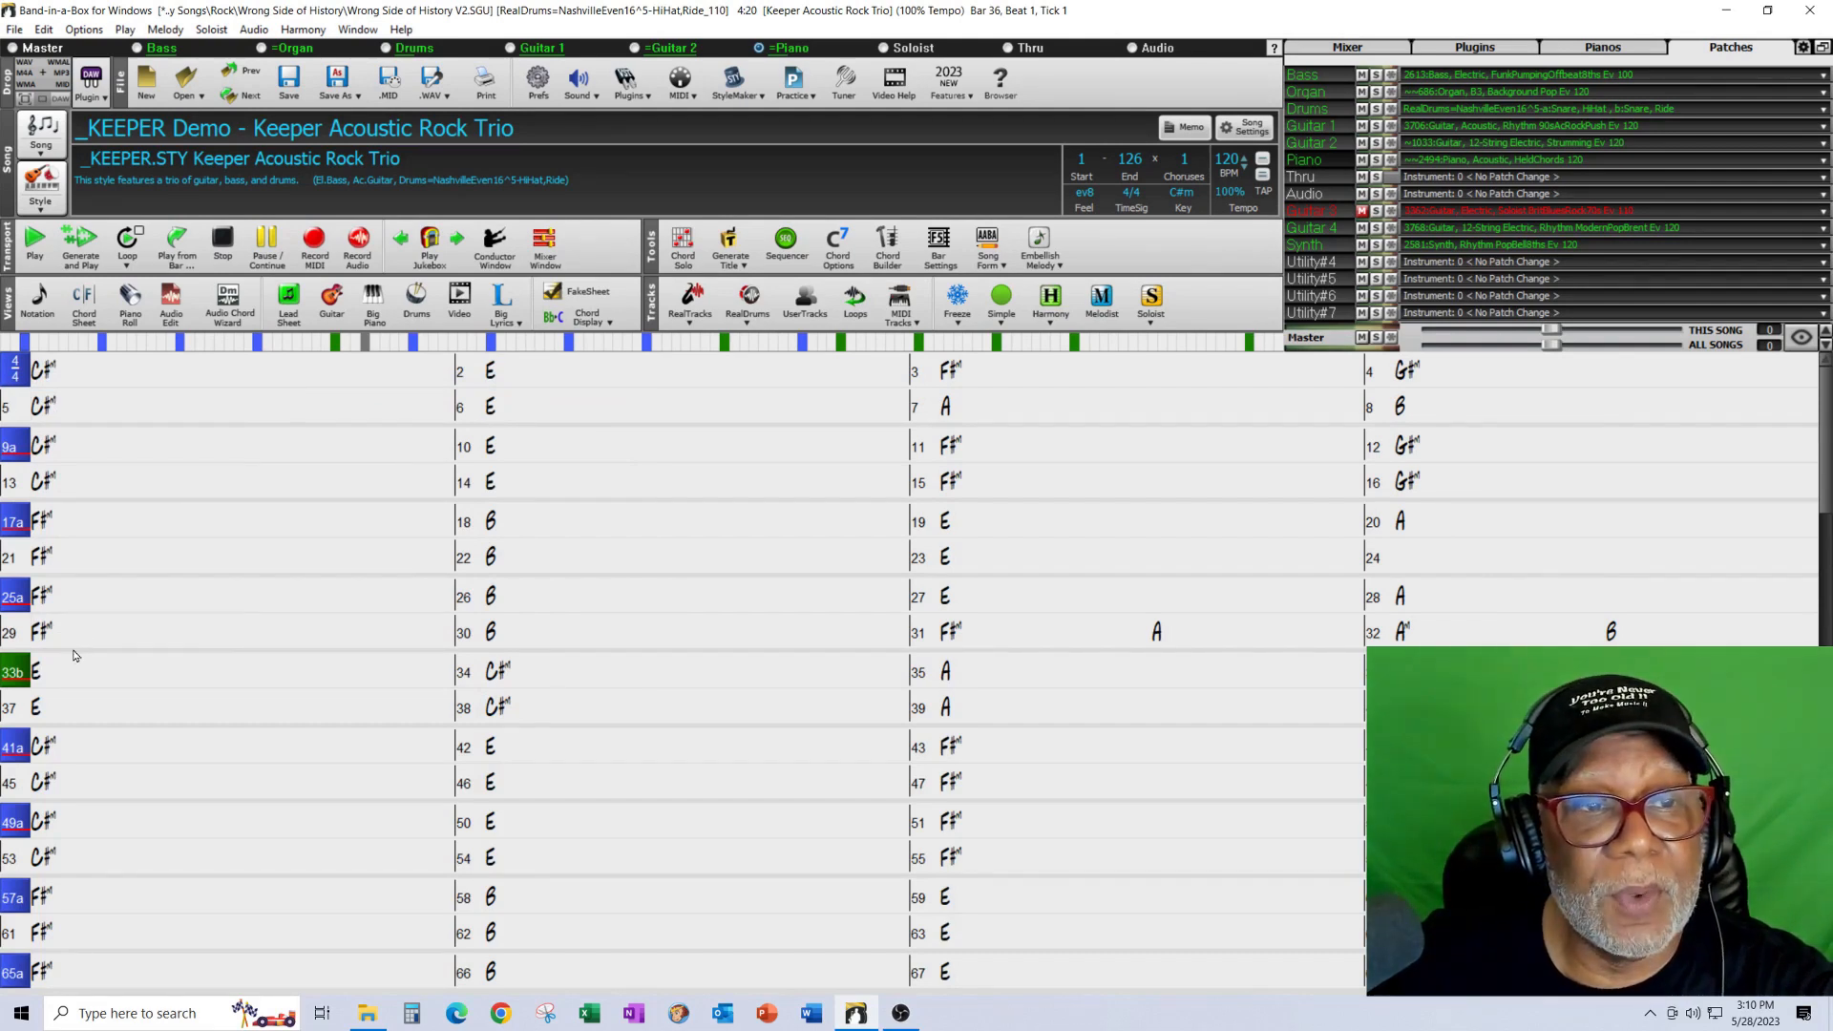
# - Regenerate and play the song to hear the open hi-hat groove from bar 33 into bar 41, and stop playback
pyautogui.click(80, 243)
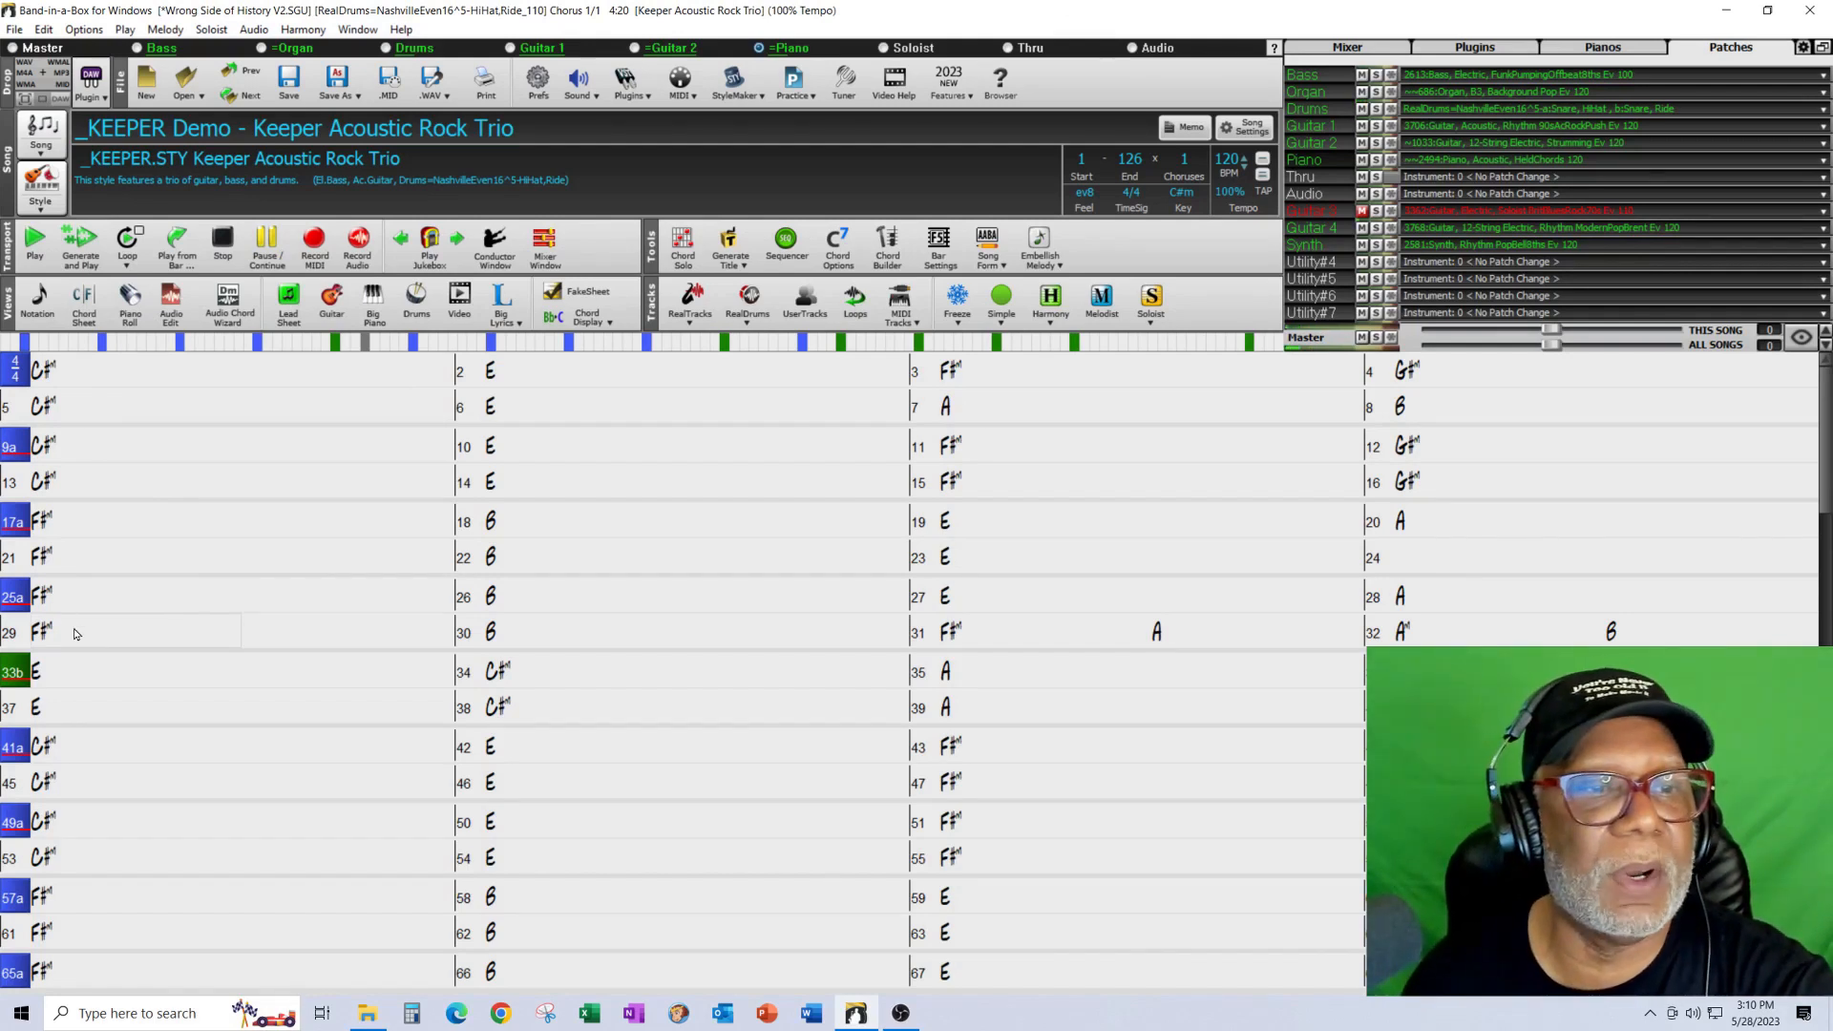
pyautogui.press('F4')
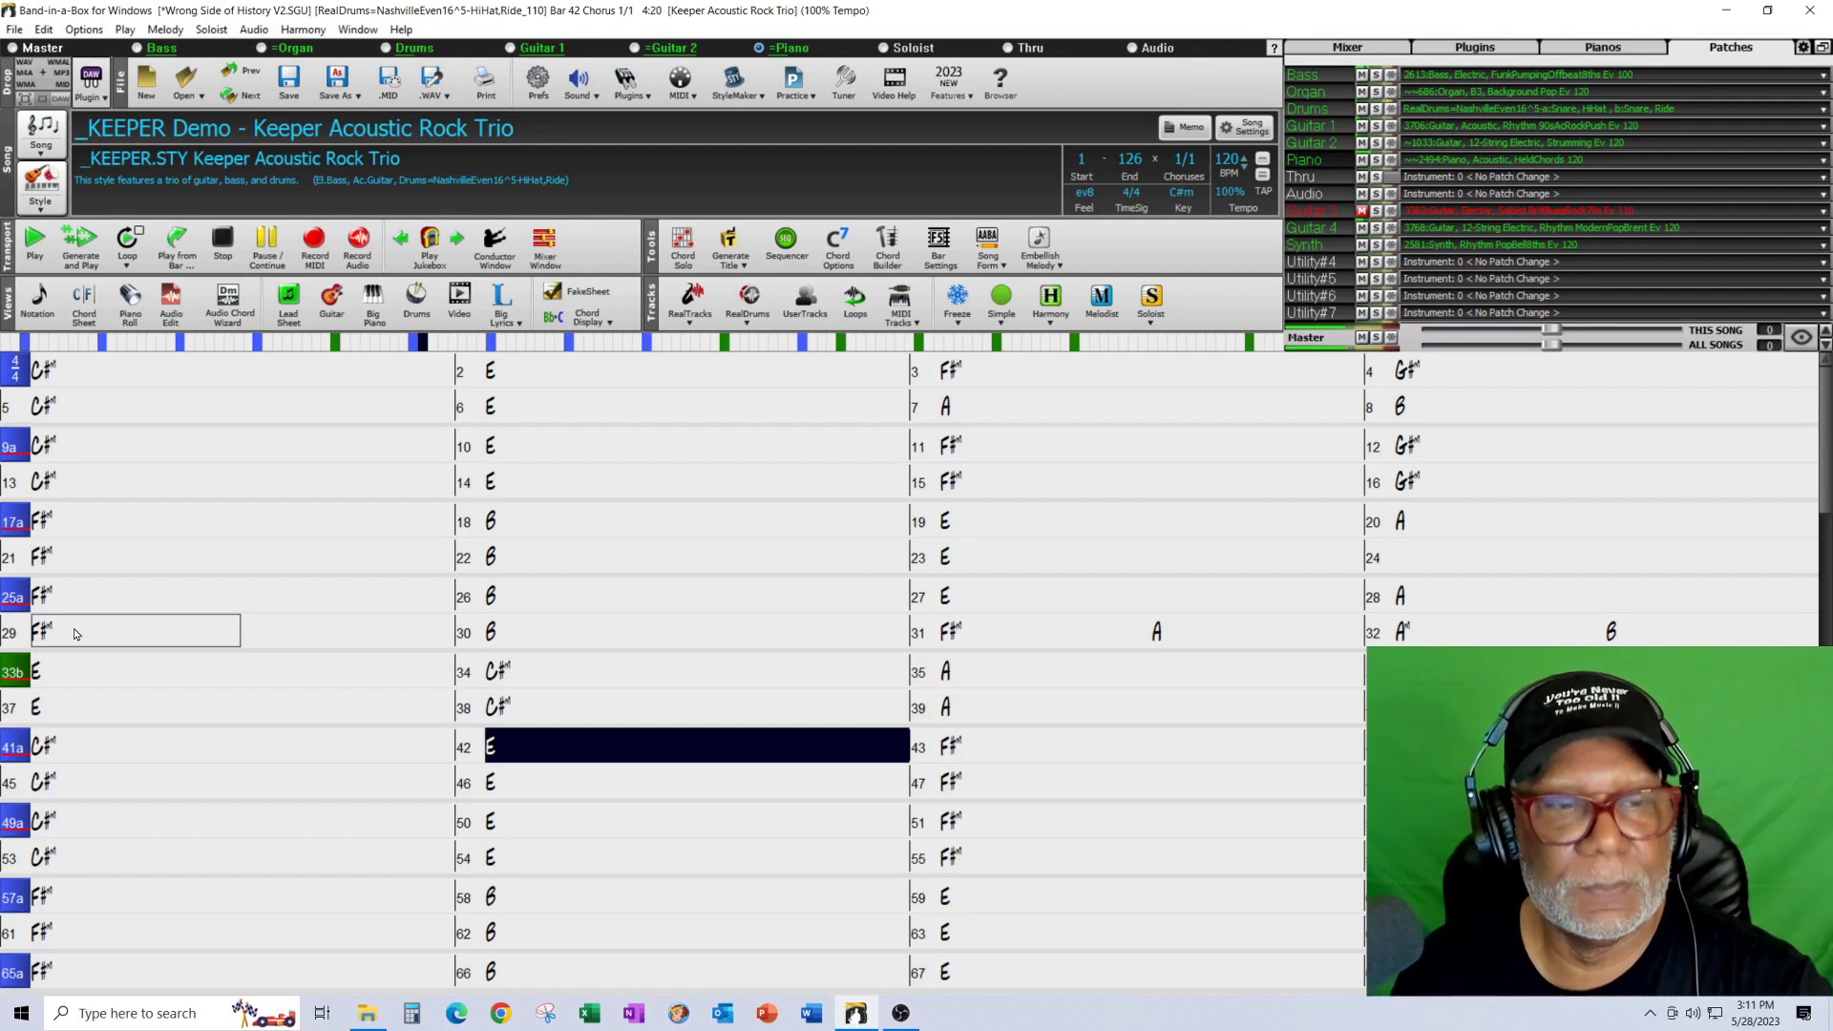
pyautogui.click(219, 244)
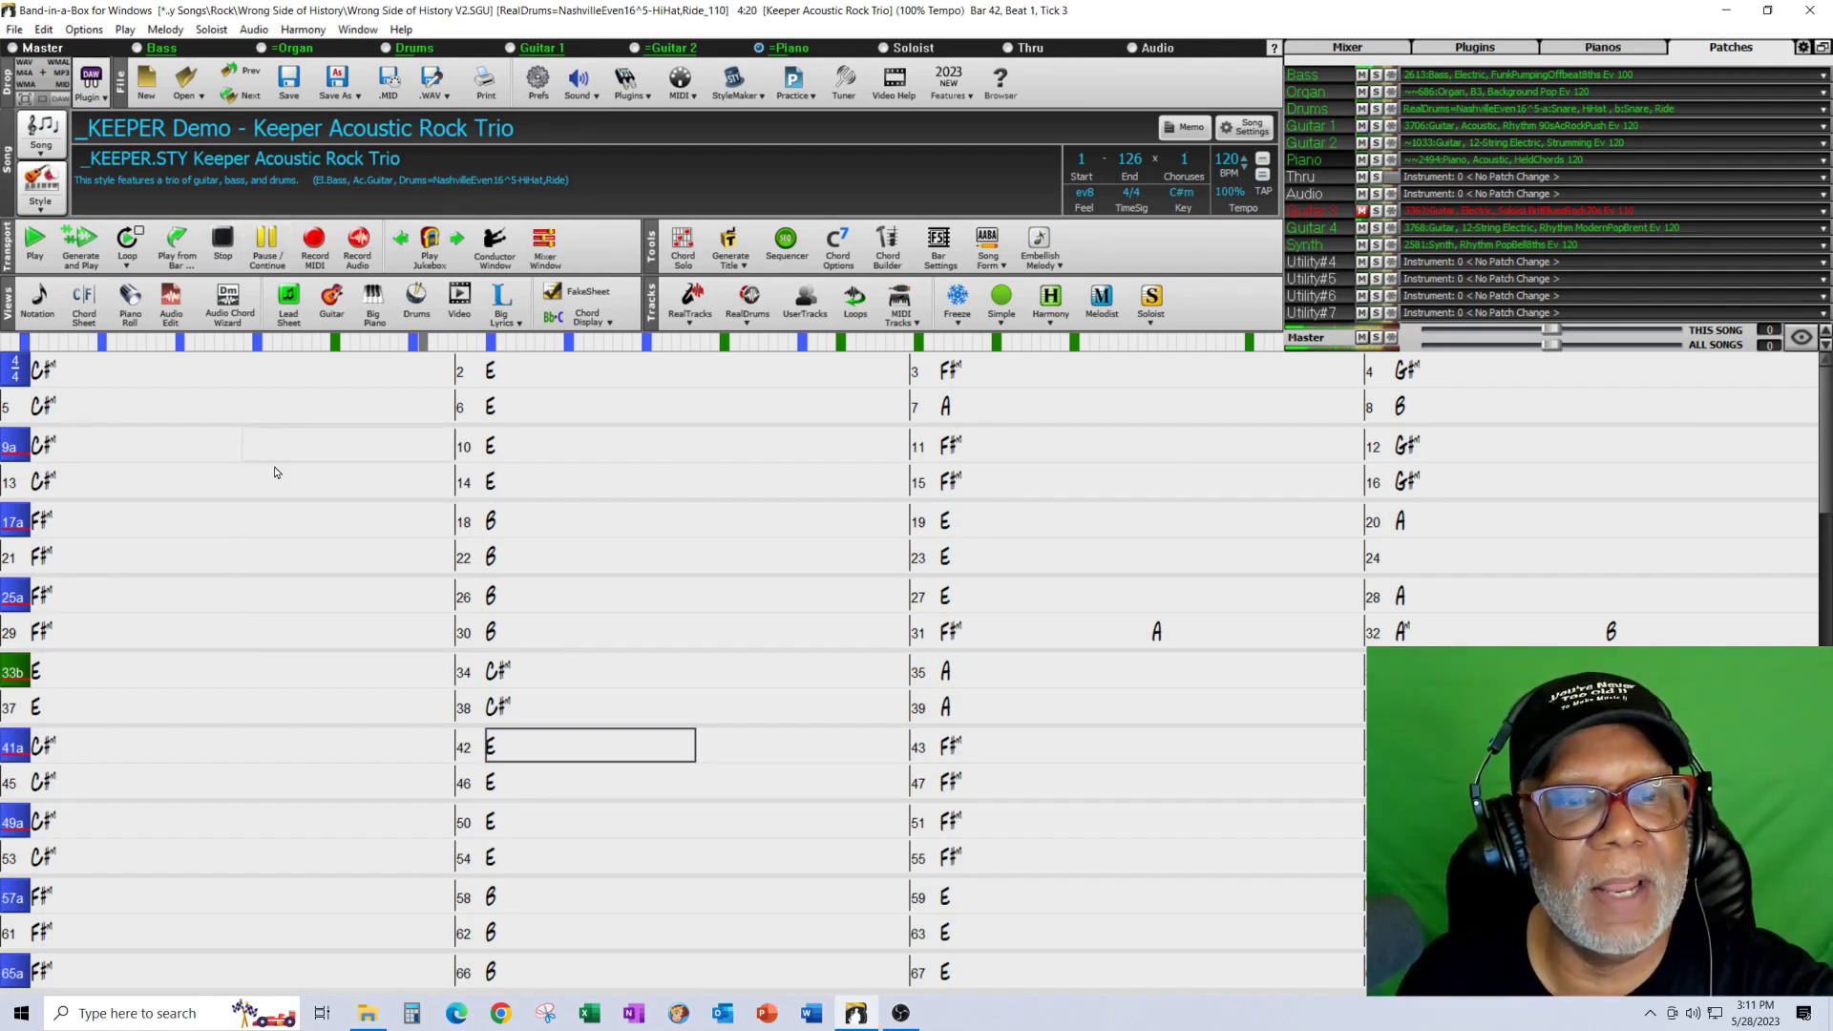
# - Set the bar 41 part marker's drum groove to Sidestick, HiHat
pyautogui.rightClick(9, 757)
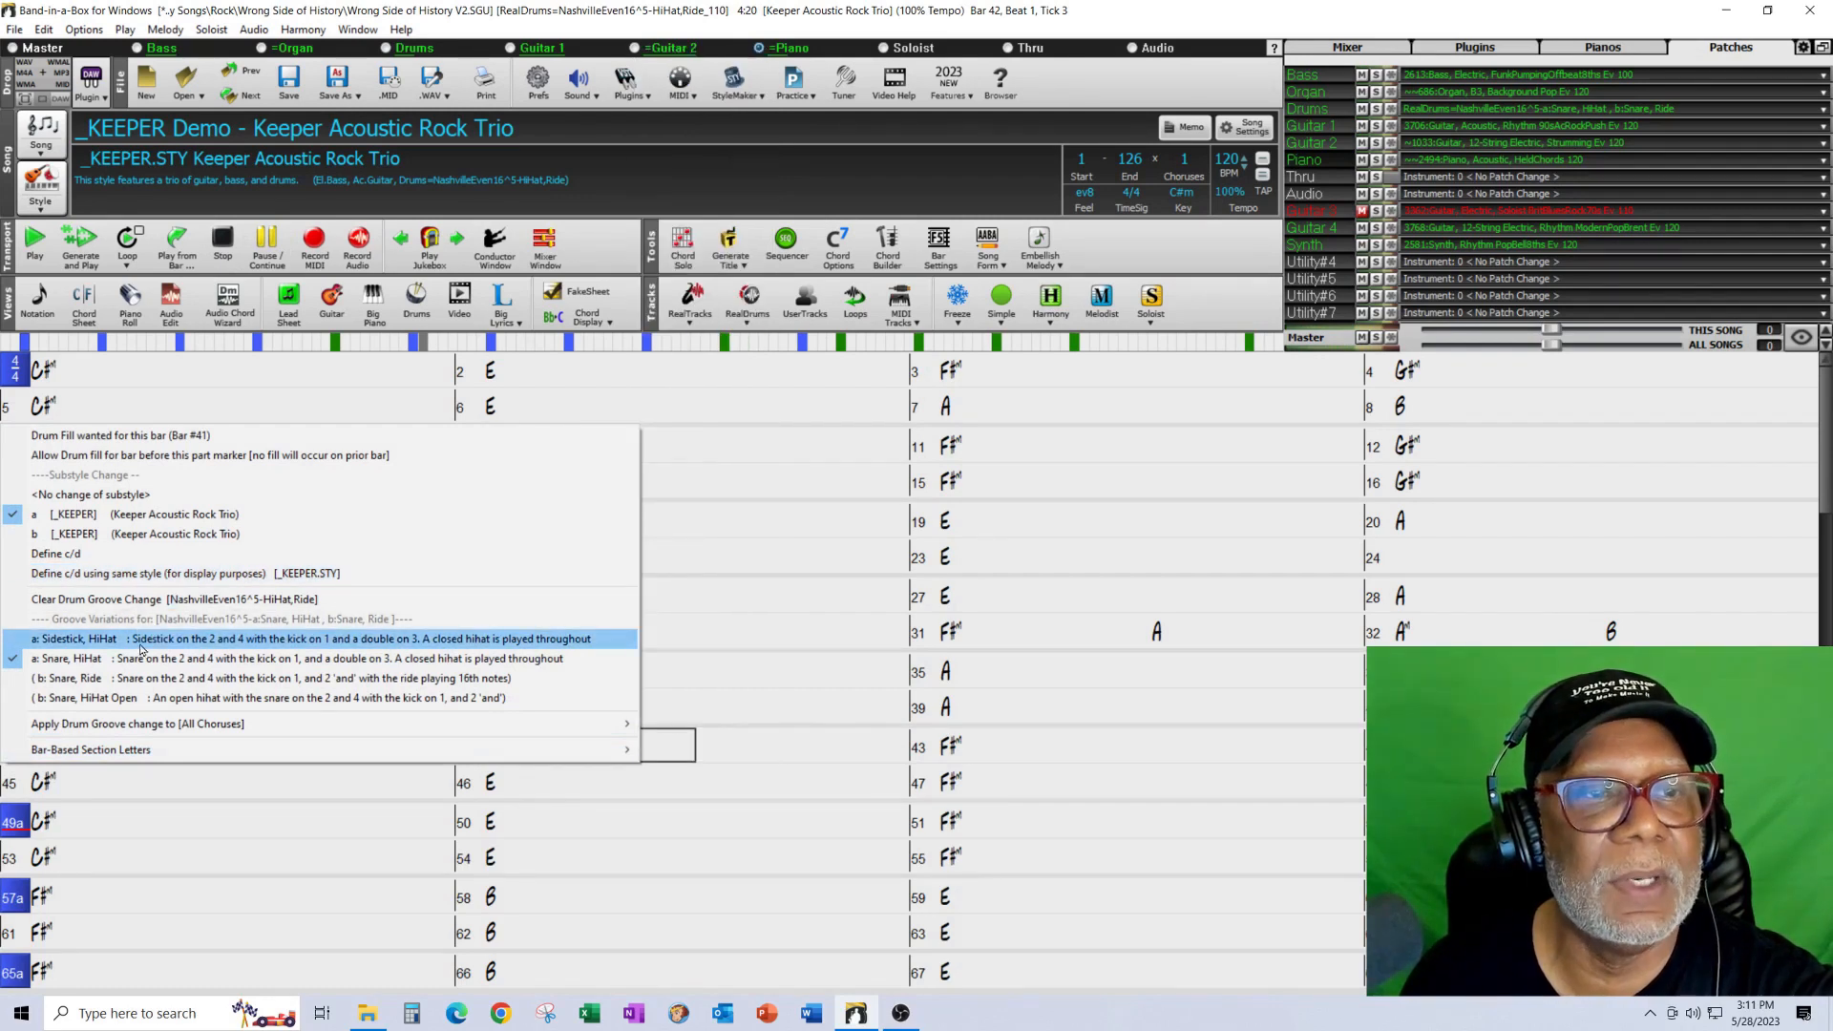
pyautogui.click(189, 782)
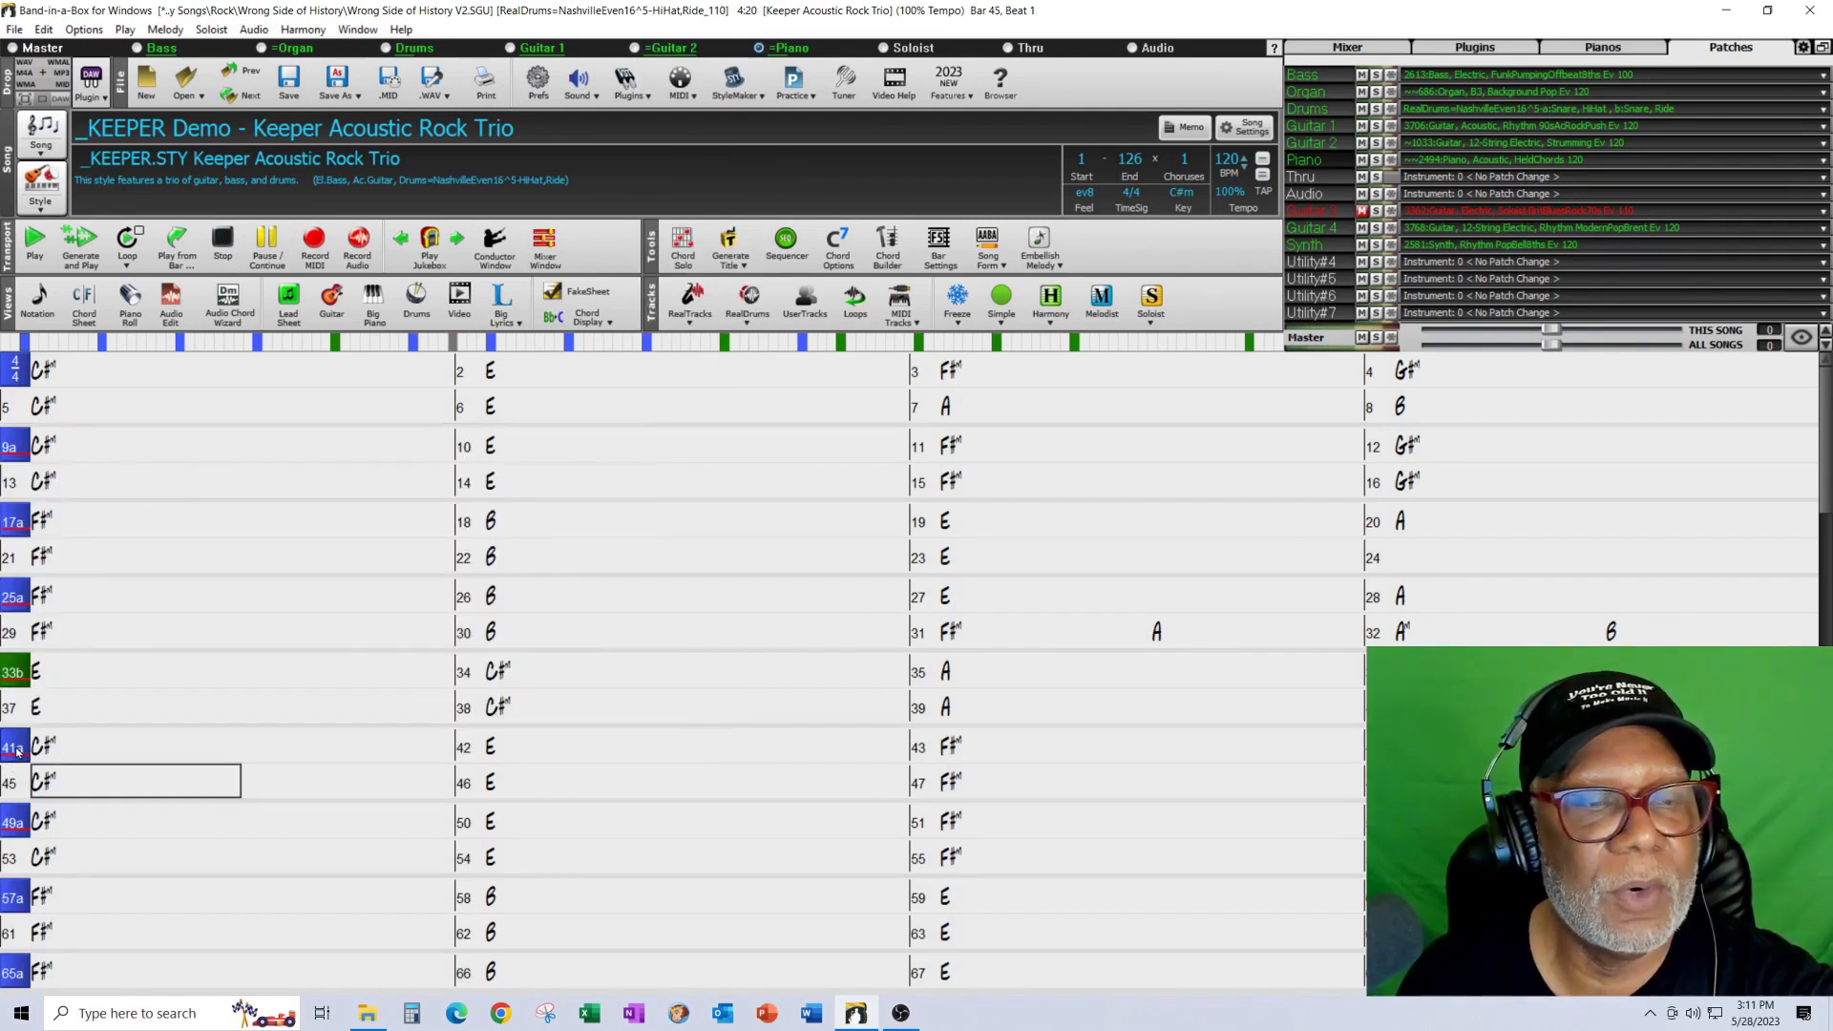
pyautogui.rightClick(18, 752)
pyautogui.moveTo(20, 749)
pyautogui.click(72, 639)
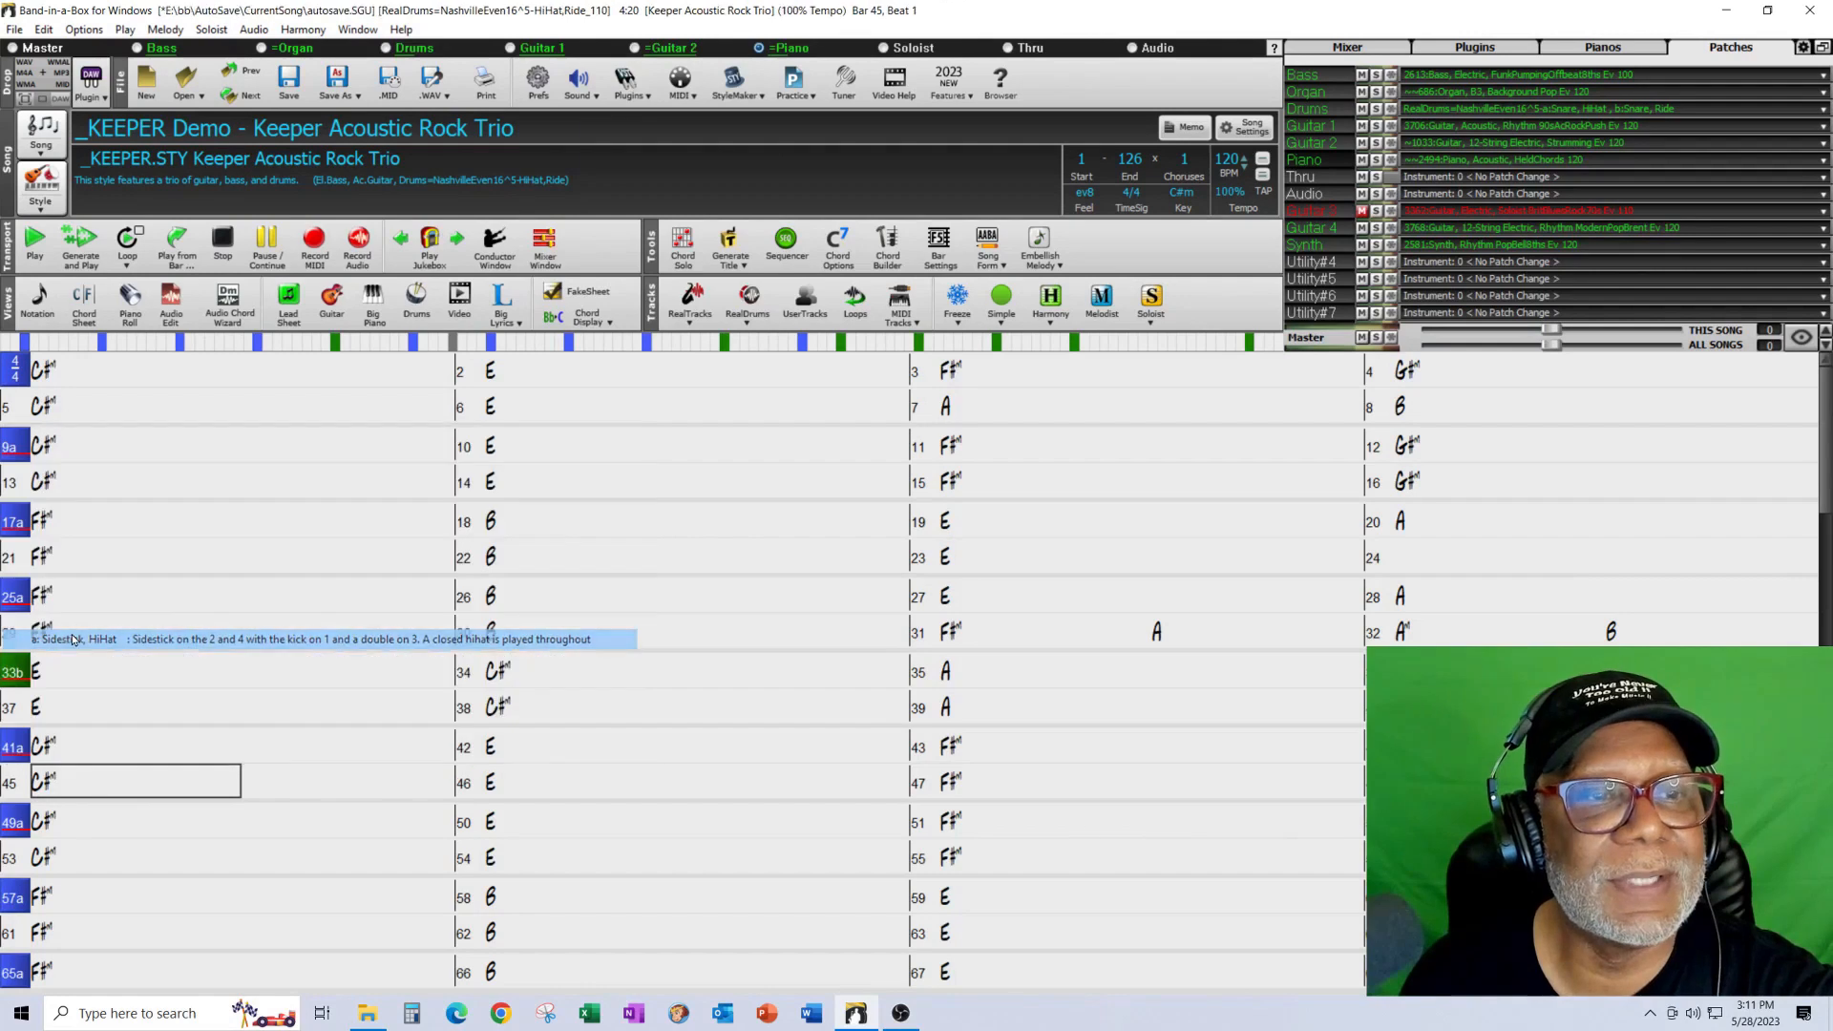
# - Allow a drum fill before the bar 41 part marker and regenerate the song, playing from bar 29 into bar 42
pyautogui.rightClick(10, 757)
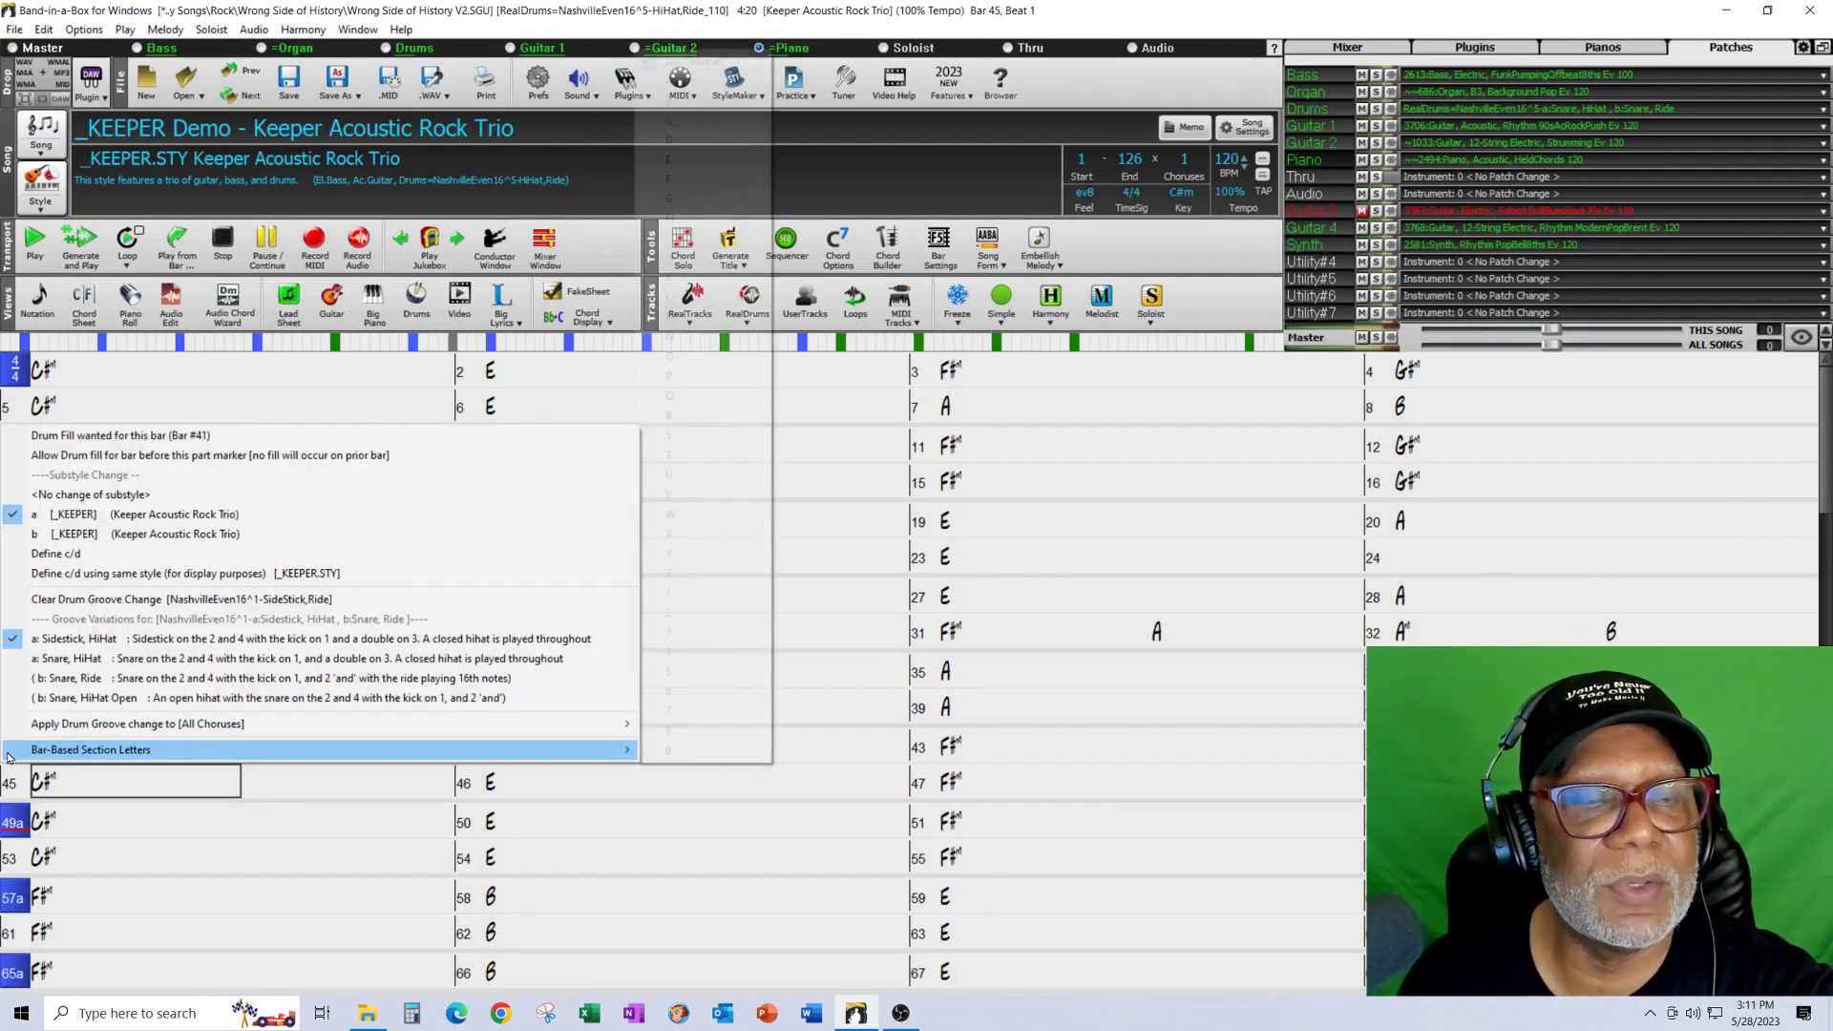
pyautogui.click(71, 465)
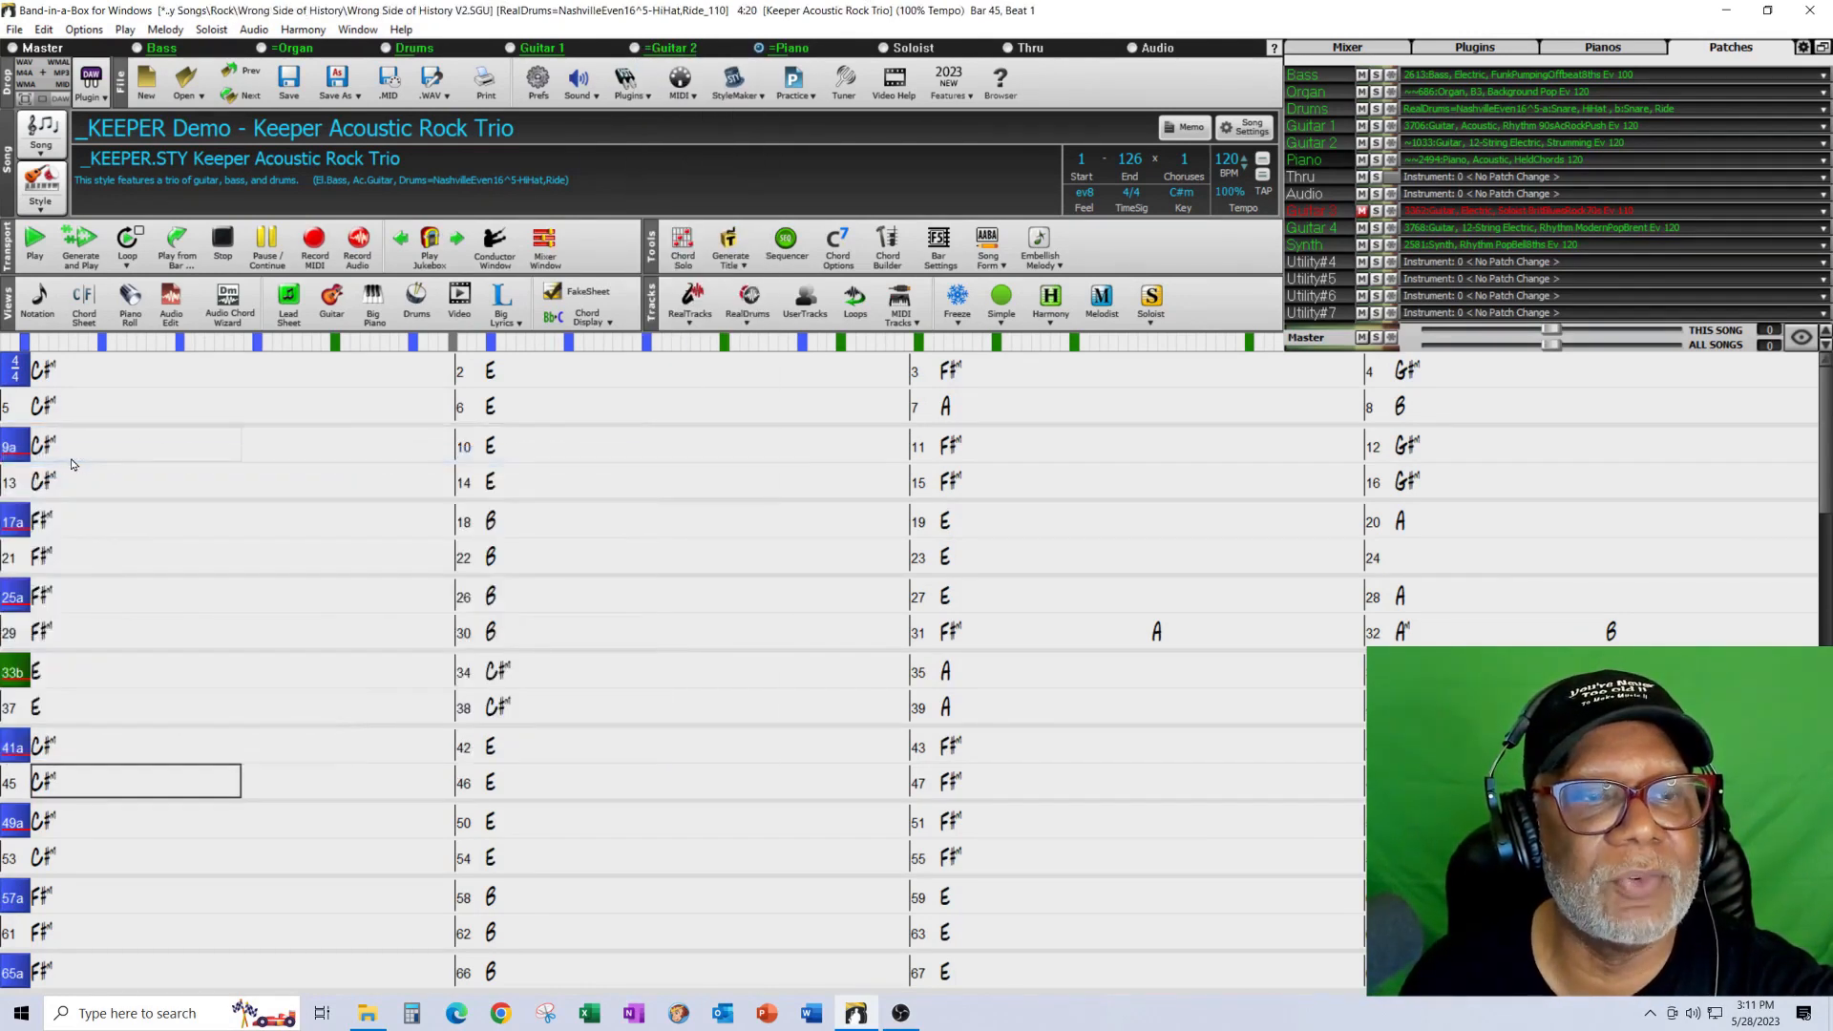
pyautogui.click(77, 240)
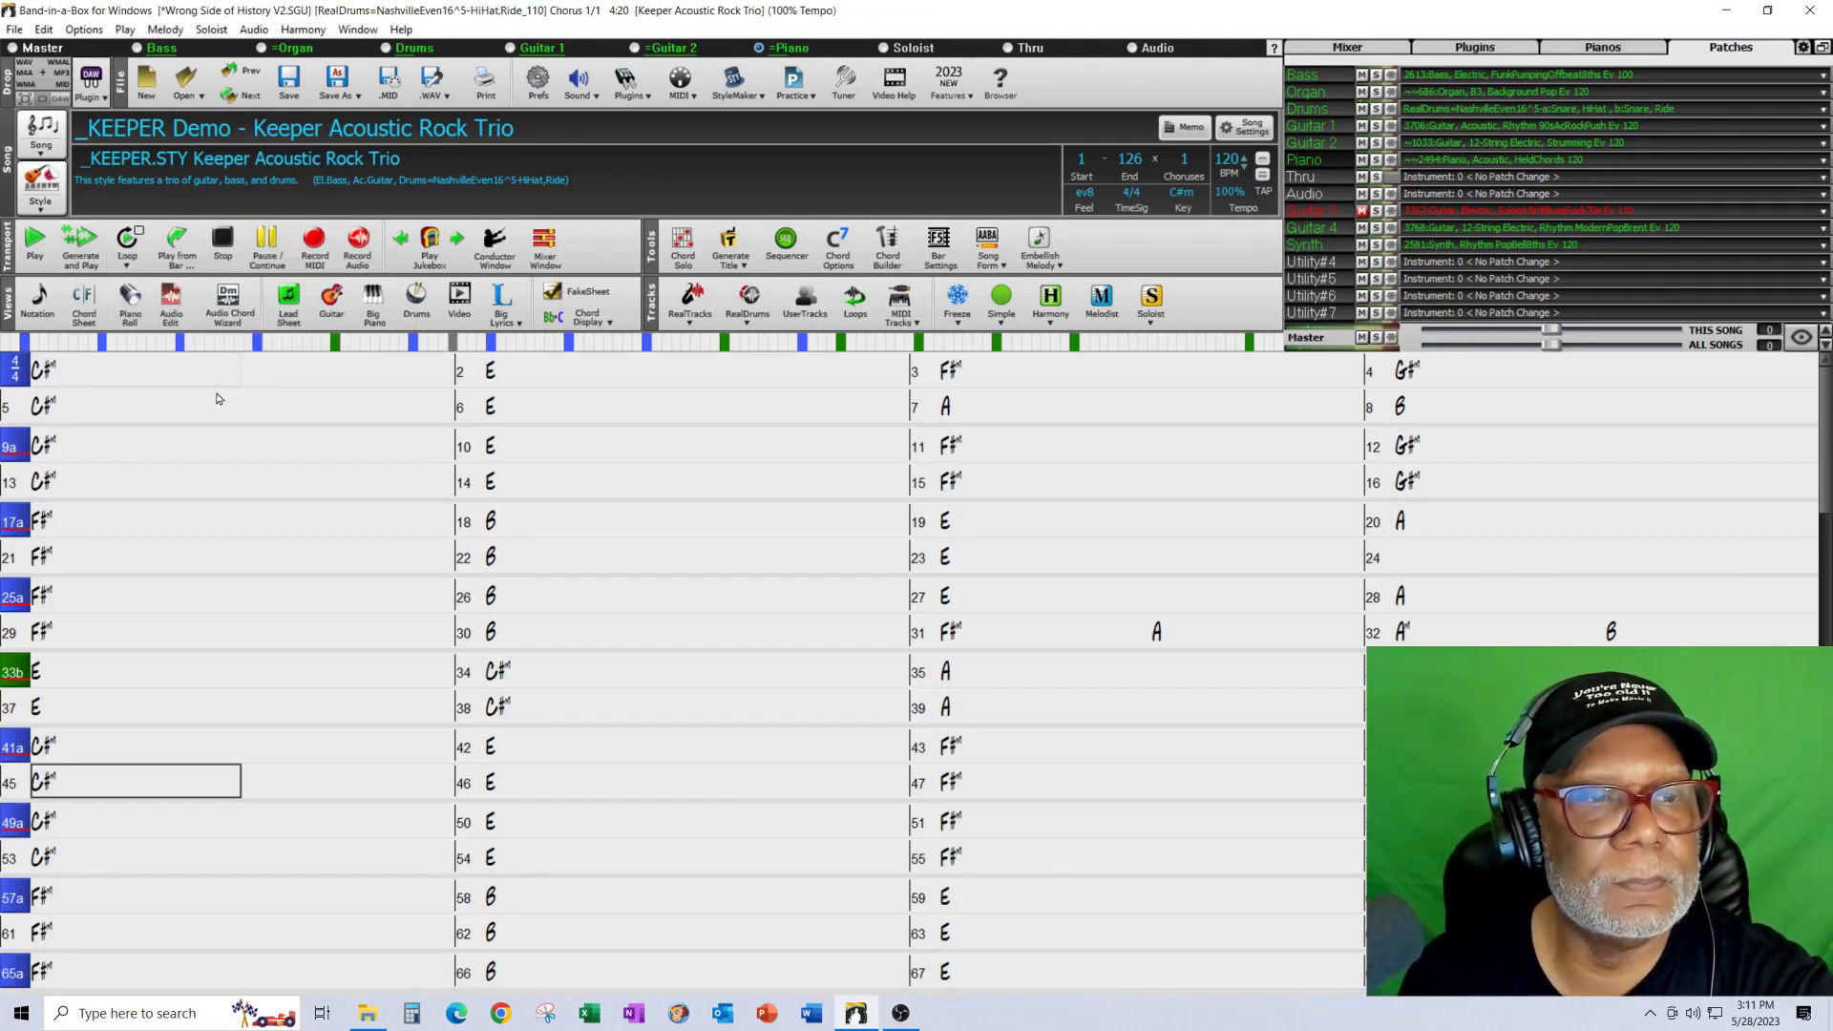
pyautogui.click(95, 634)
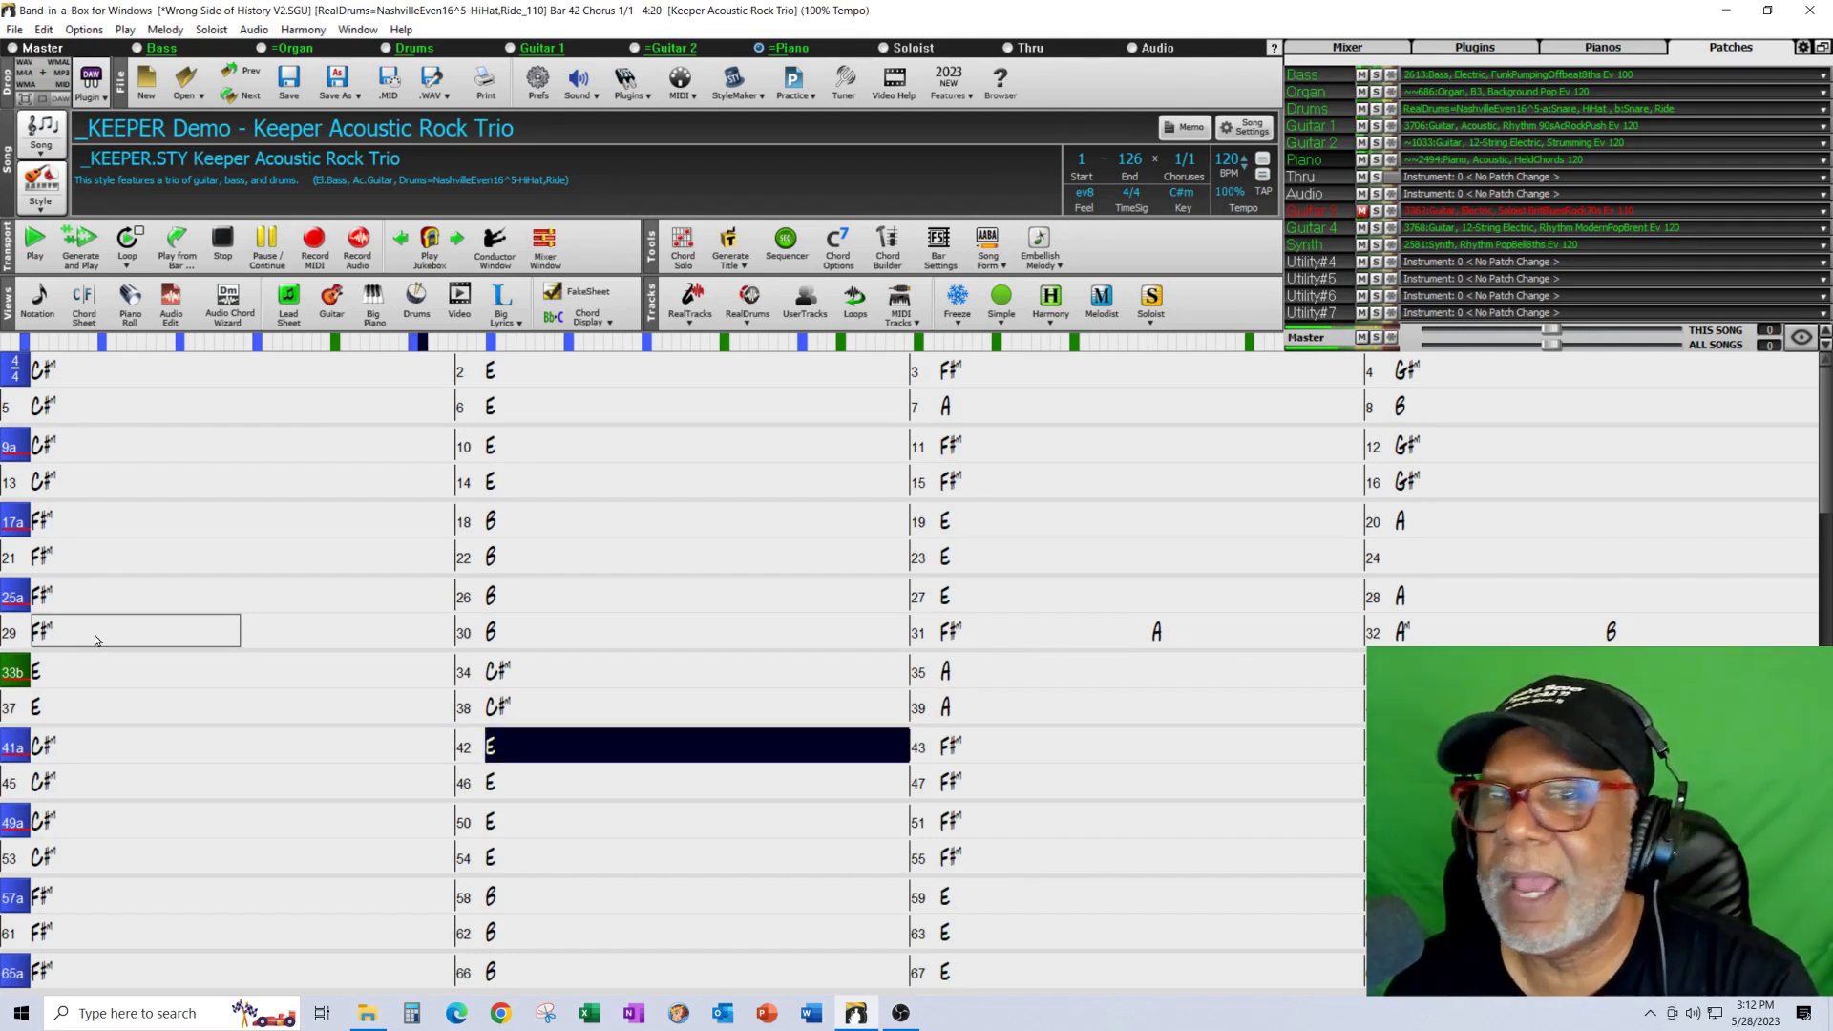
pyautogui.click(217, 246)
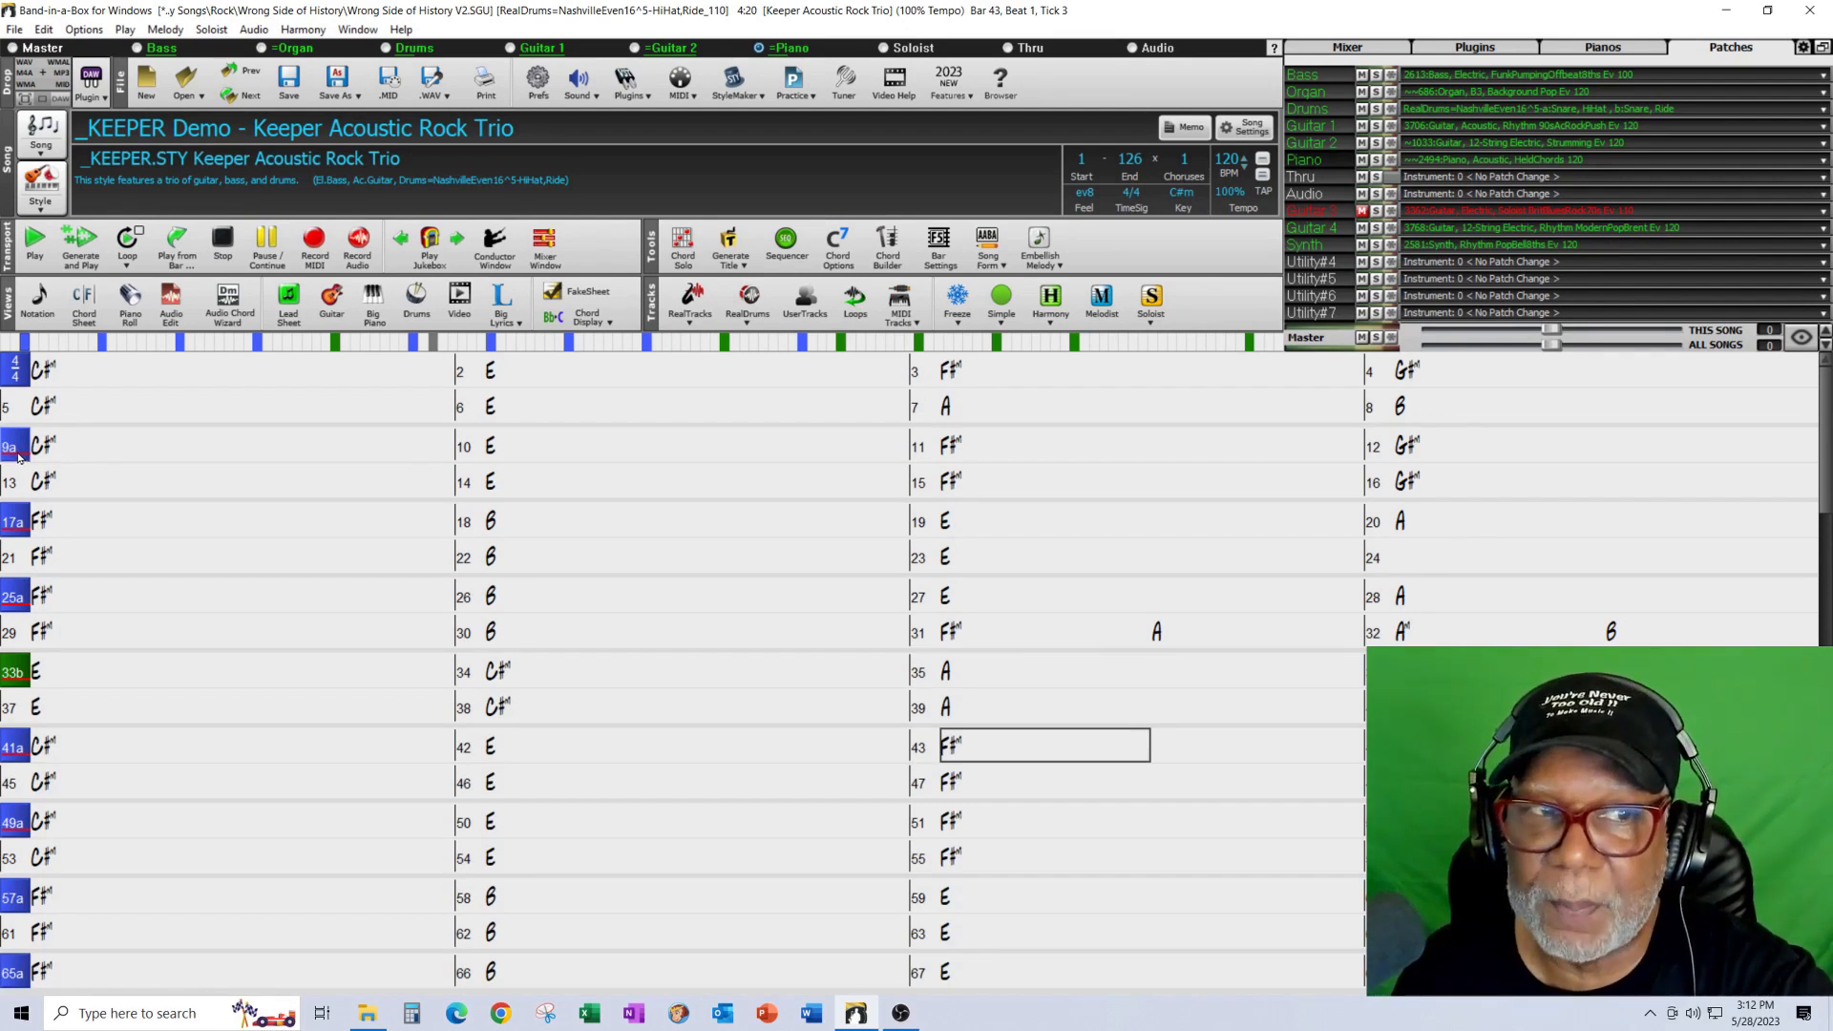
# - Check the drum fill options of the bar 9 part marker and play from bar 1 into bar 9, stopping there
pyautogui.rightClick(17, 457)
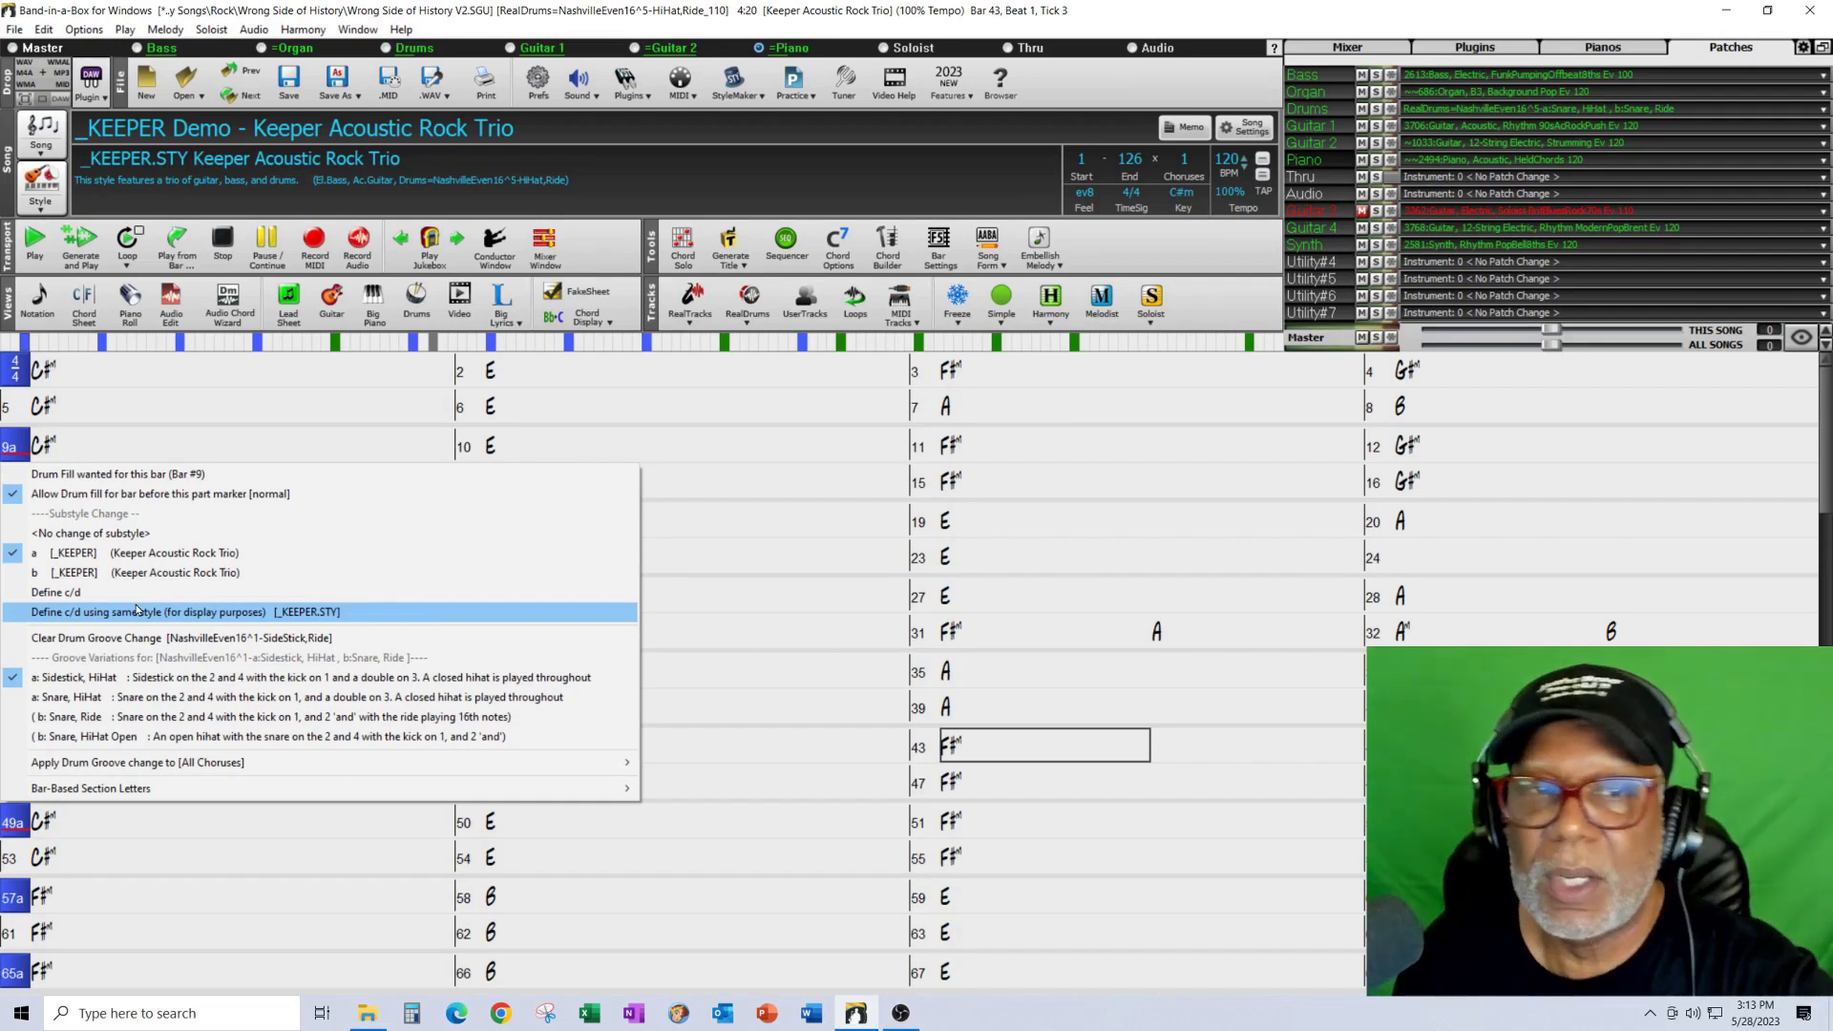
pyautogui.click(676, 522)
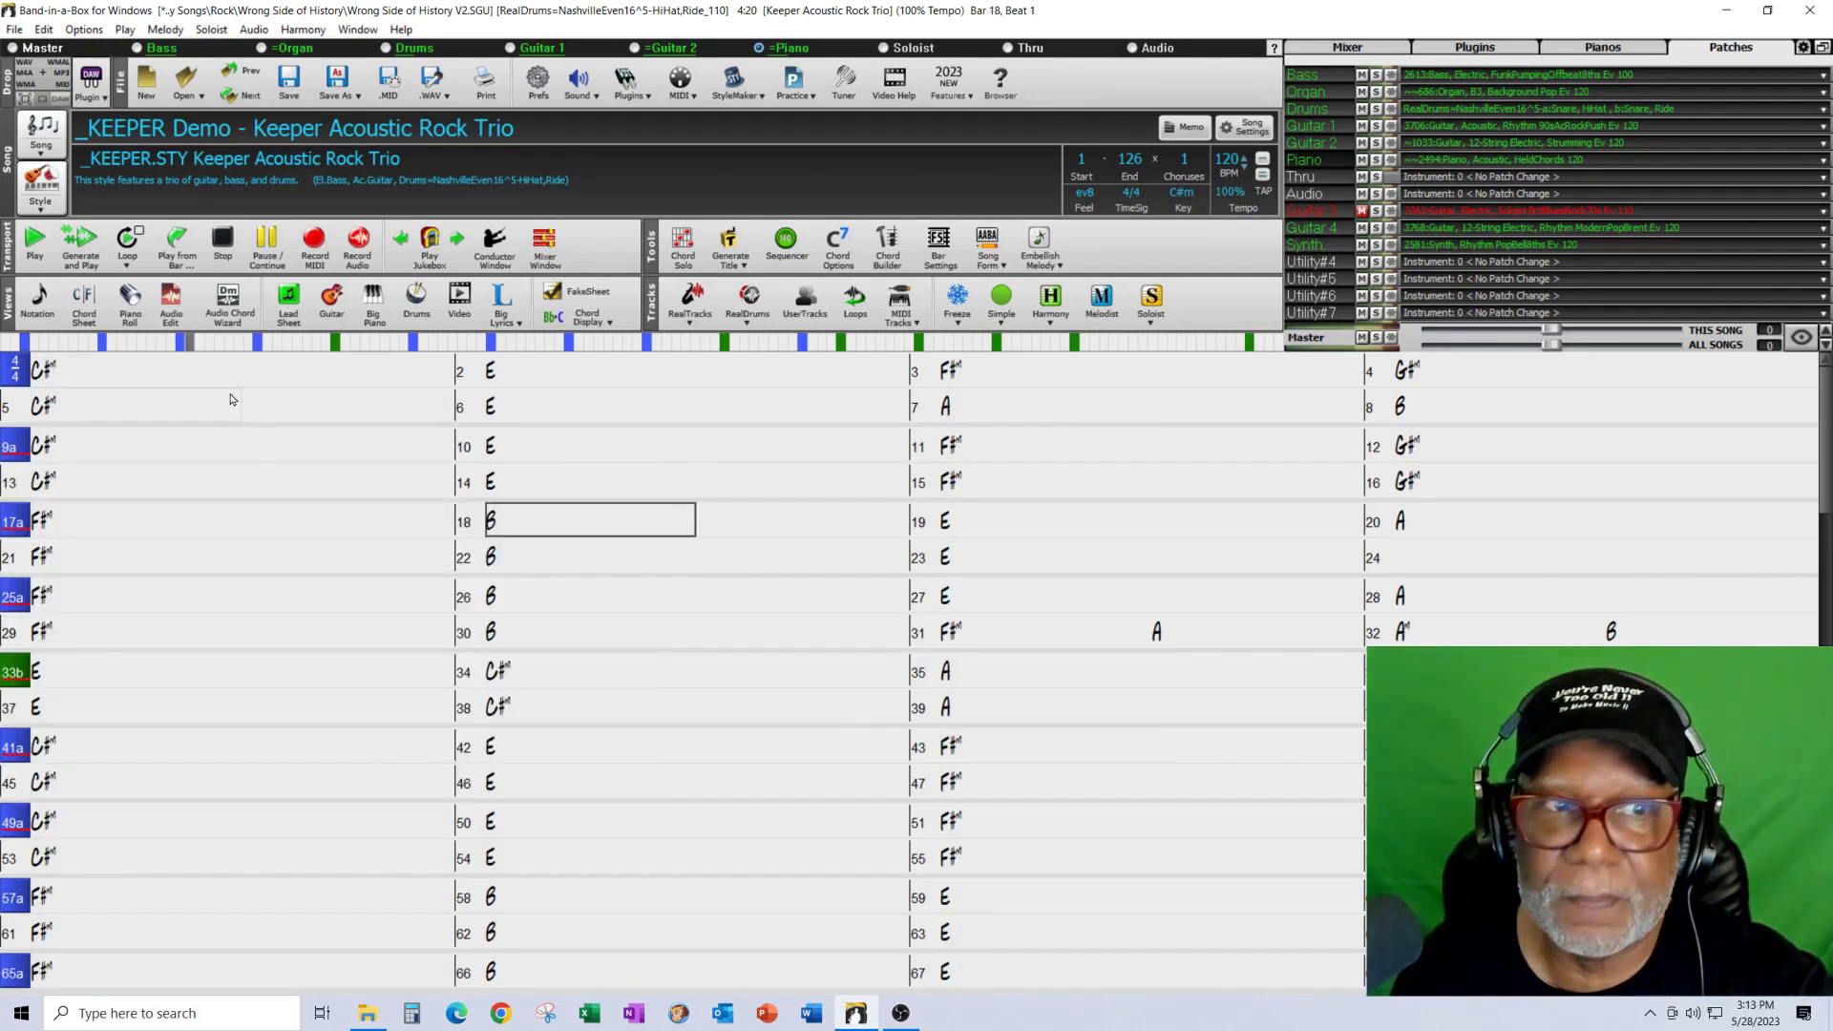
pyautogui.click(101, 381)
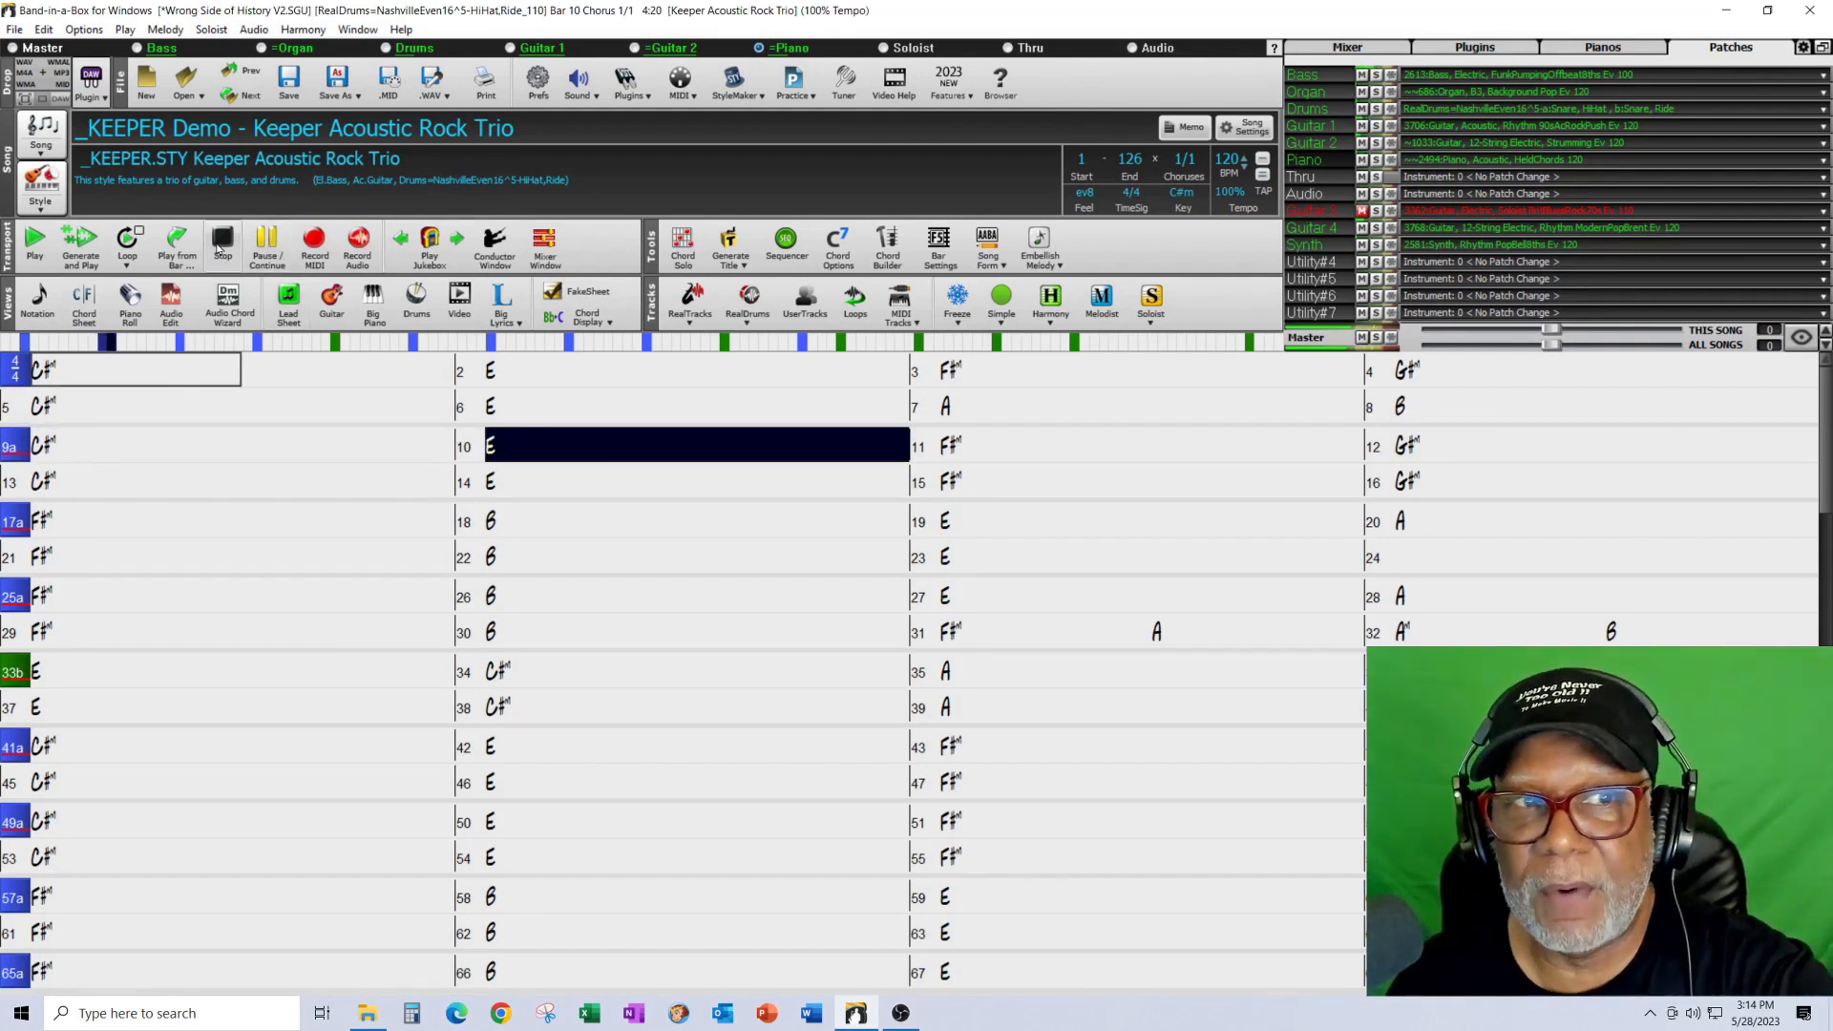
pyautogui.click(225, 240)
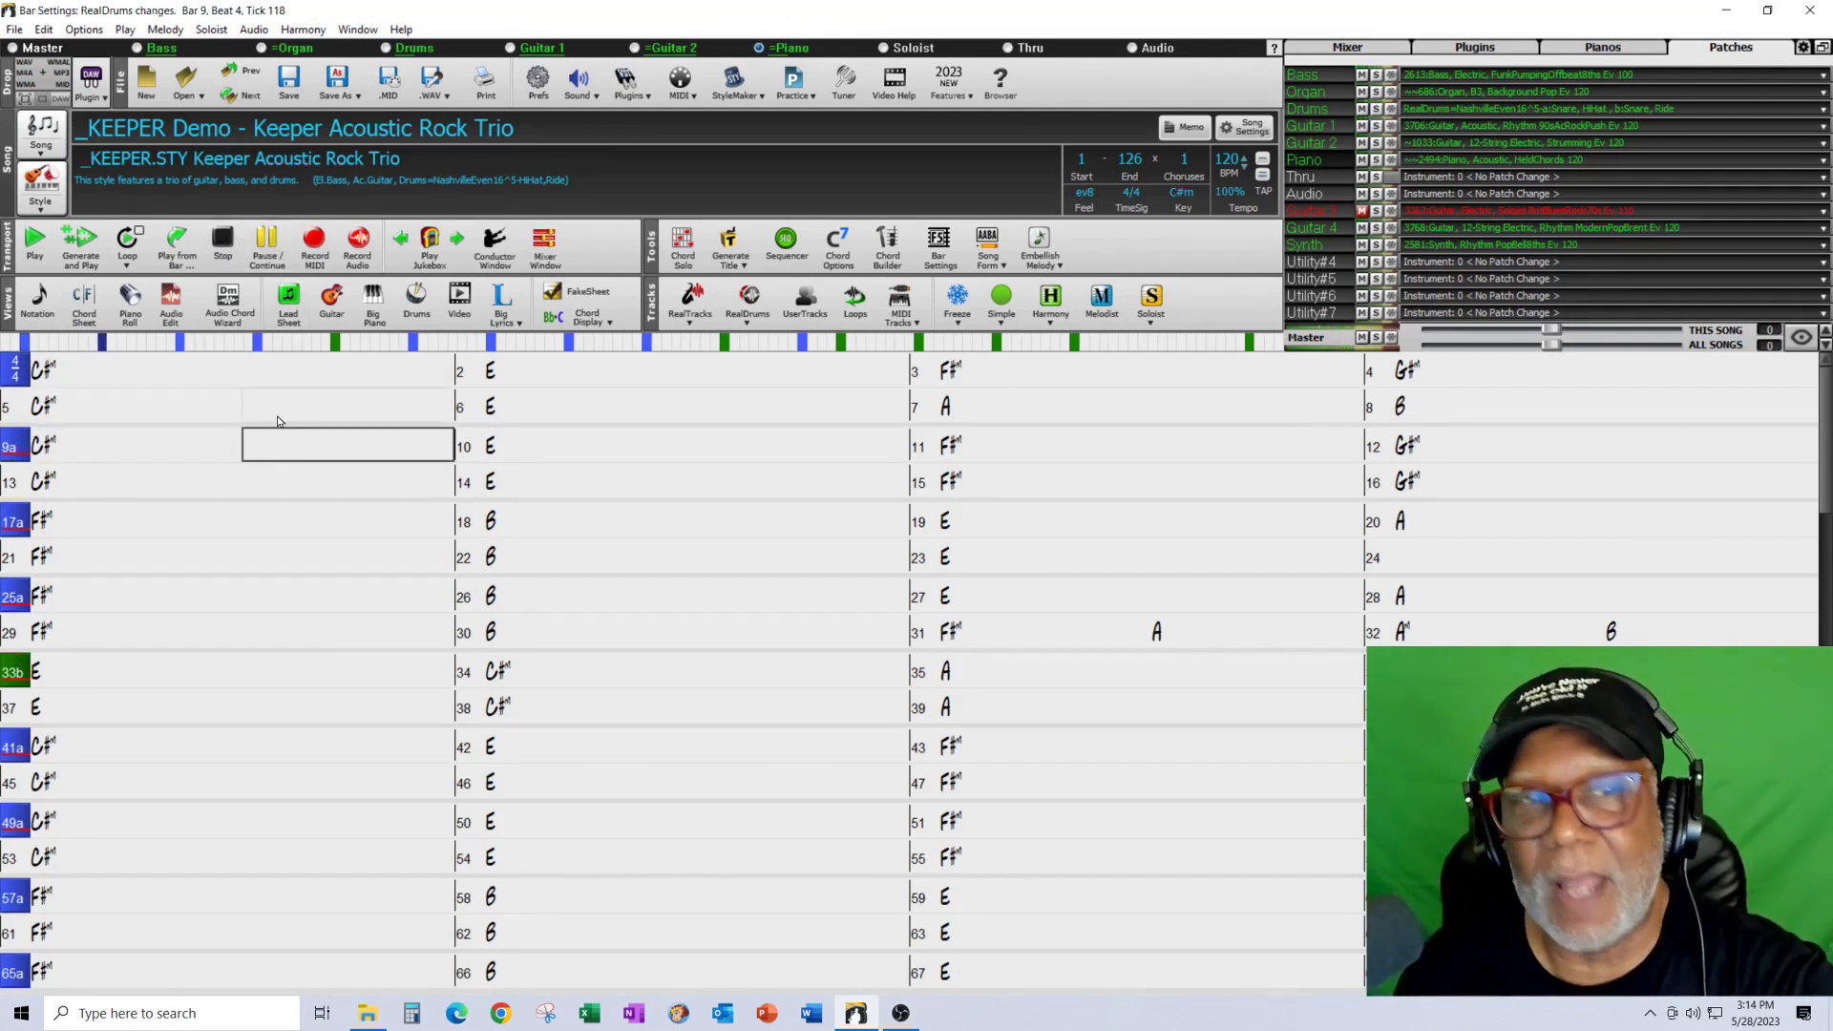
# - Disallow the drum fill before the bar 9 part marker and regenerate the song, playing from bar 1 into bar 9
pyautogui.click(12, 449)
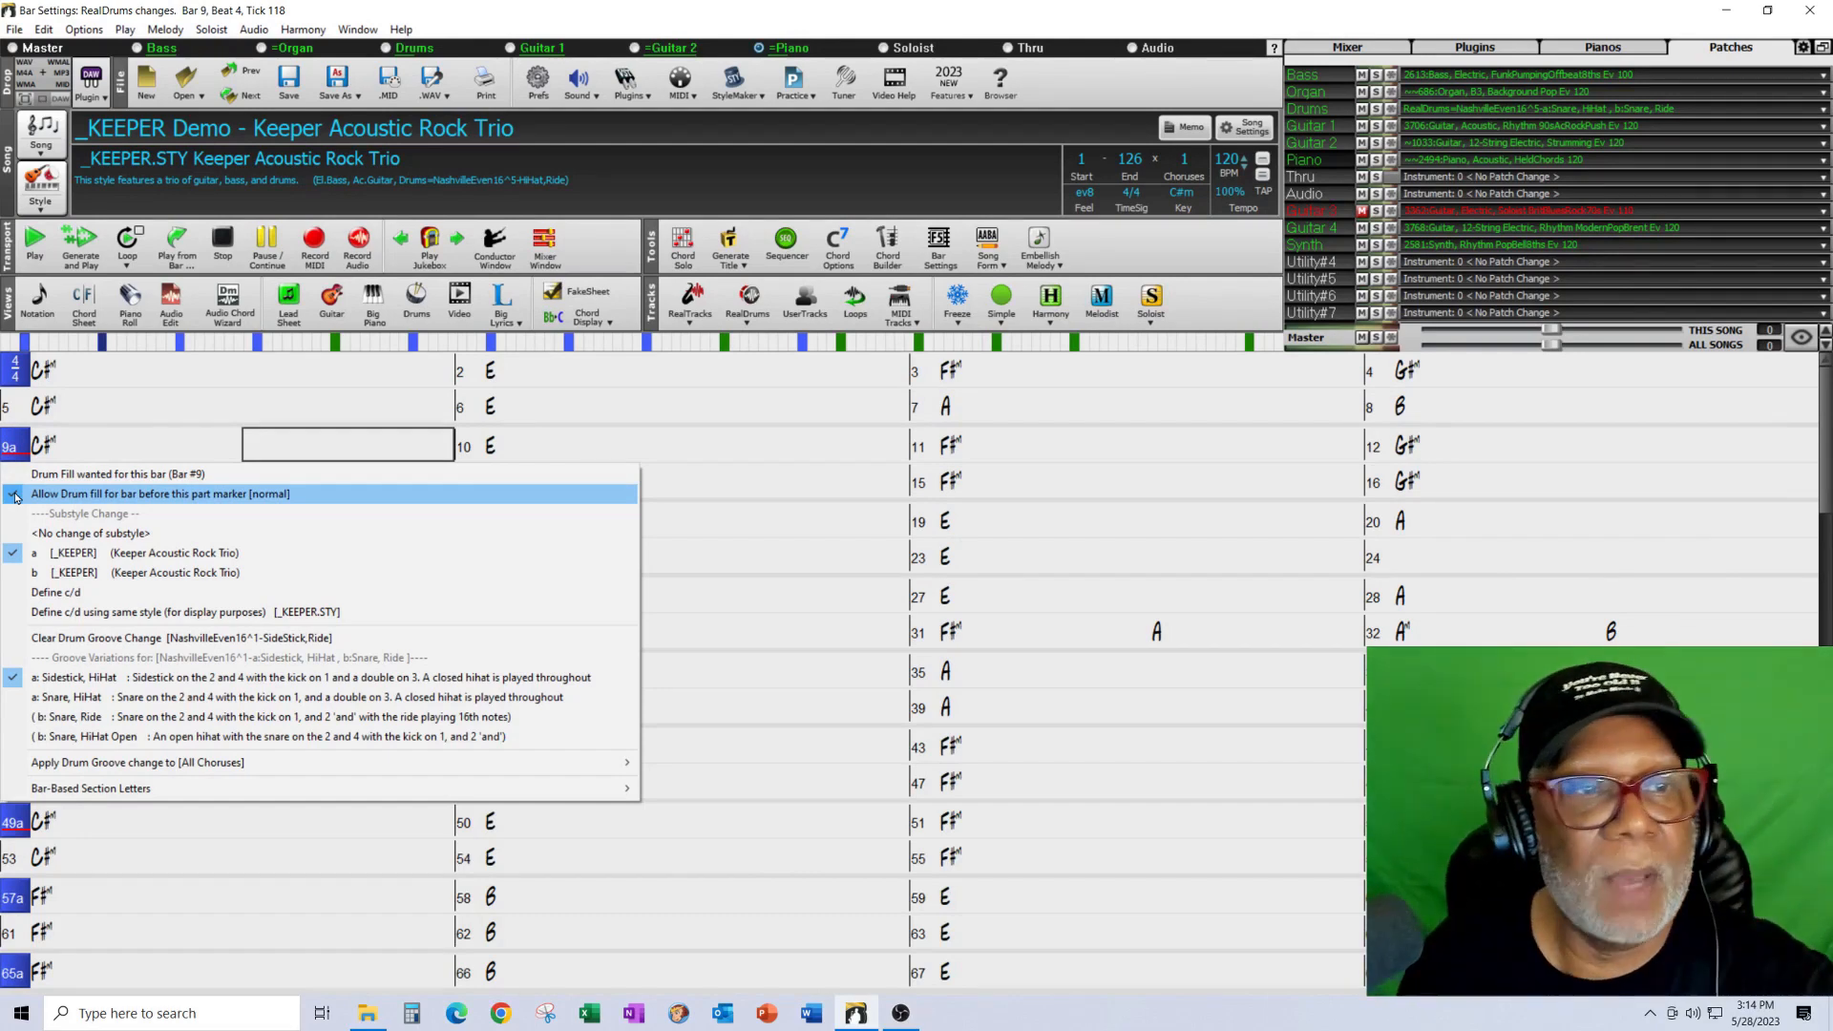
pyautogui.click(14, 497)
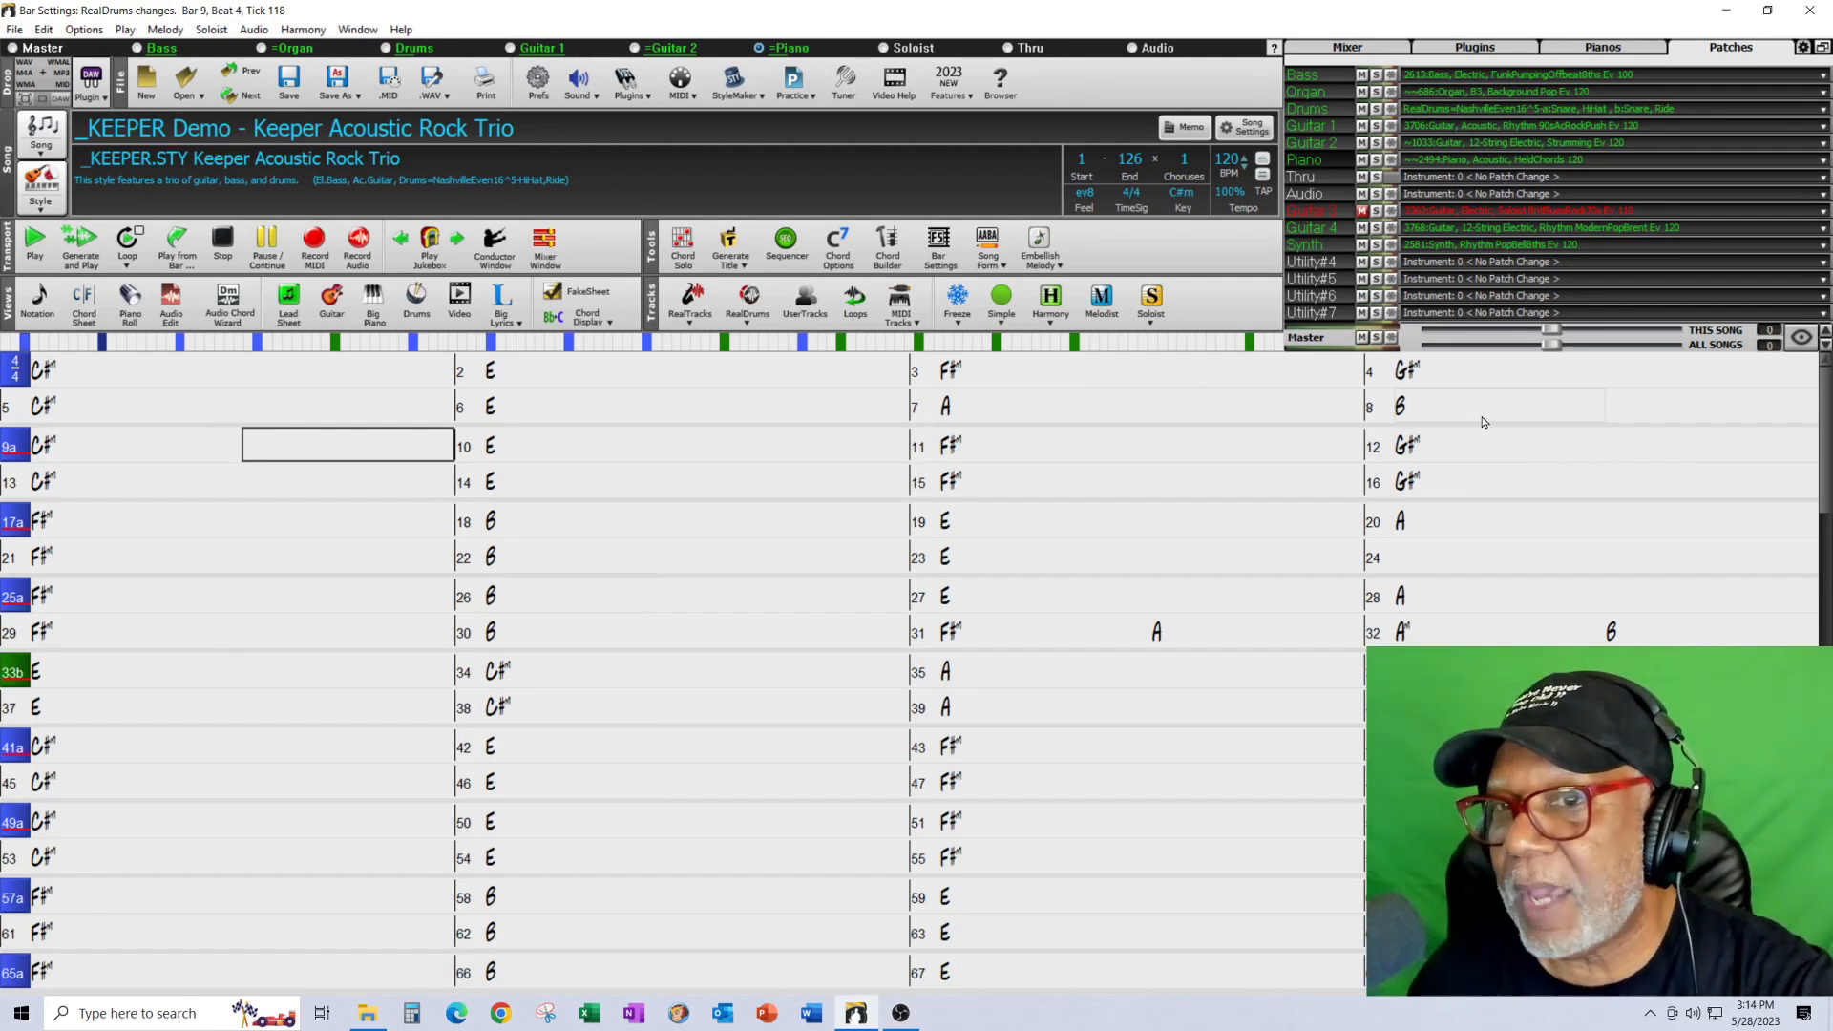
pyautogui.click(111, 386)
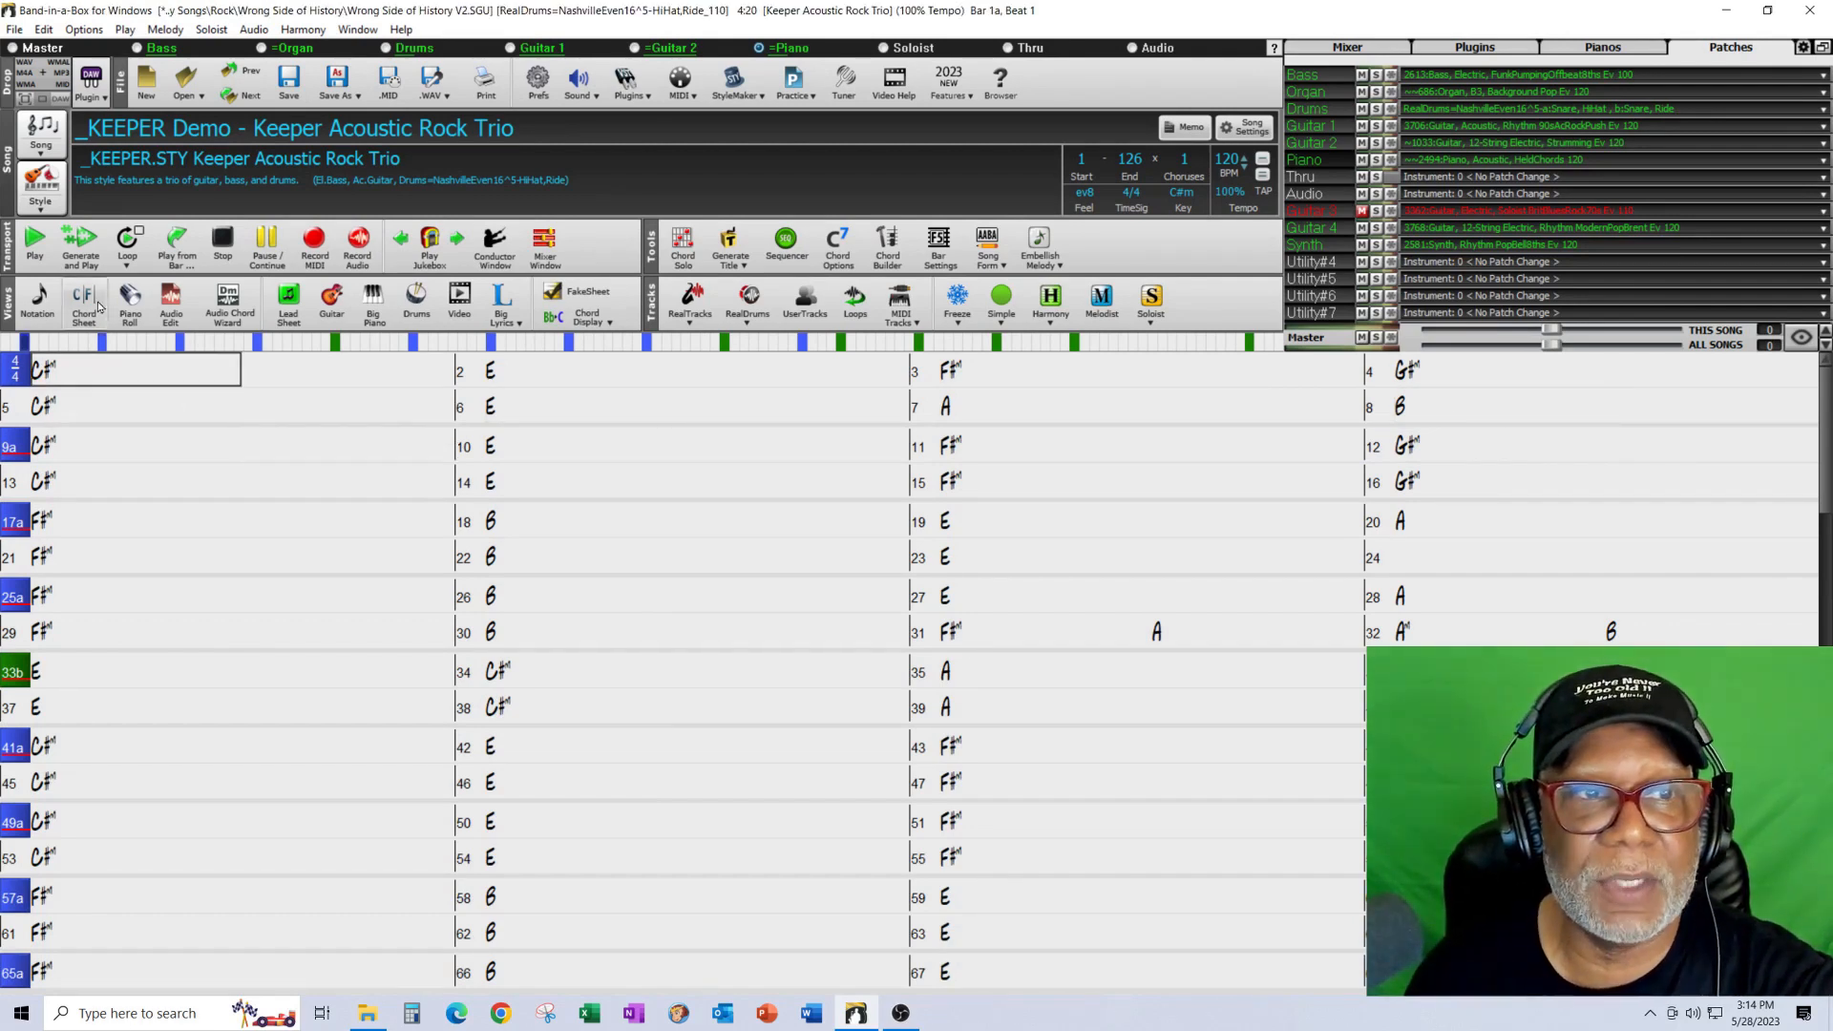
pyautogui.click(78, 253)
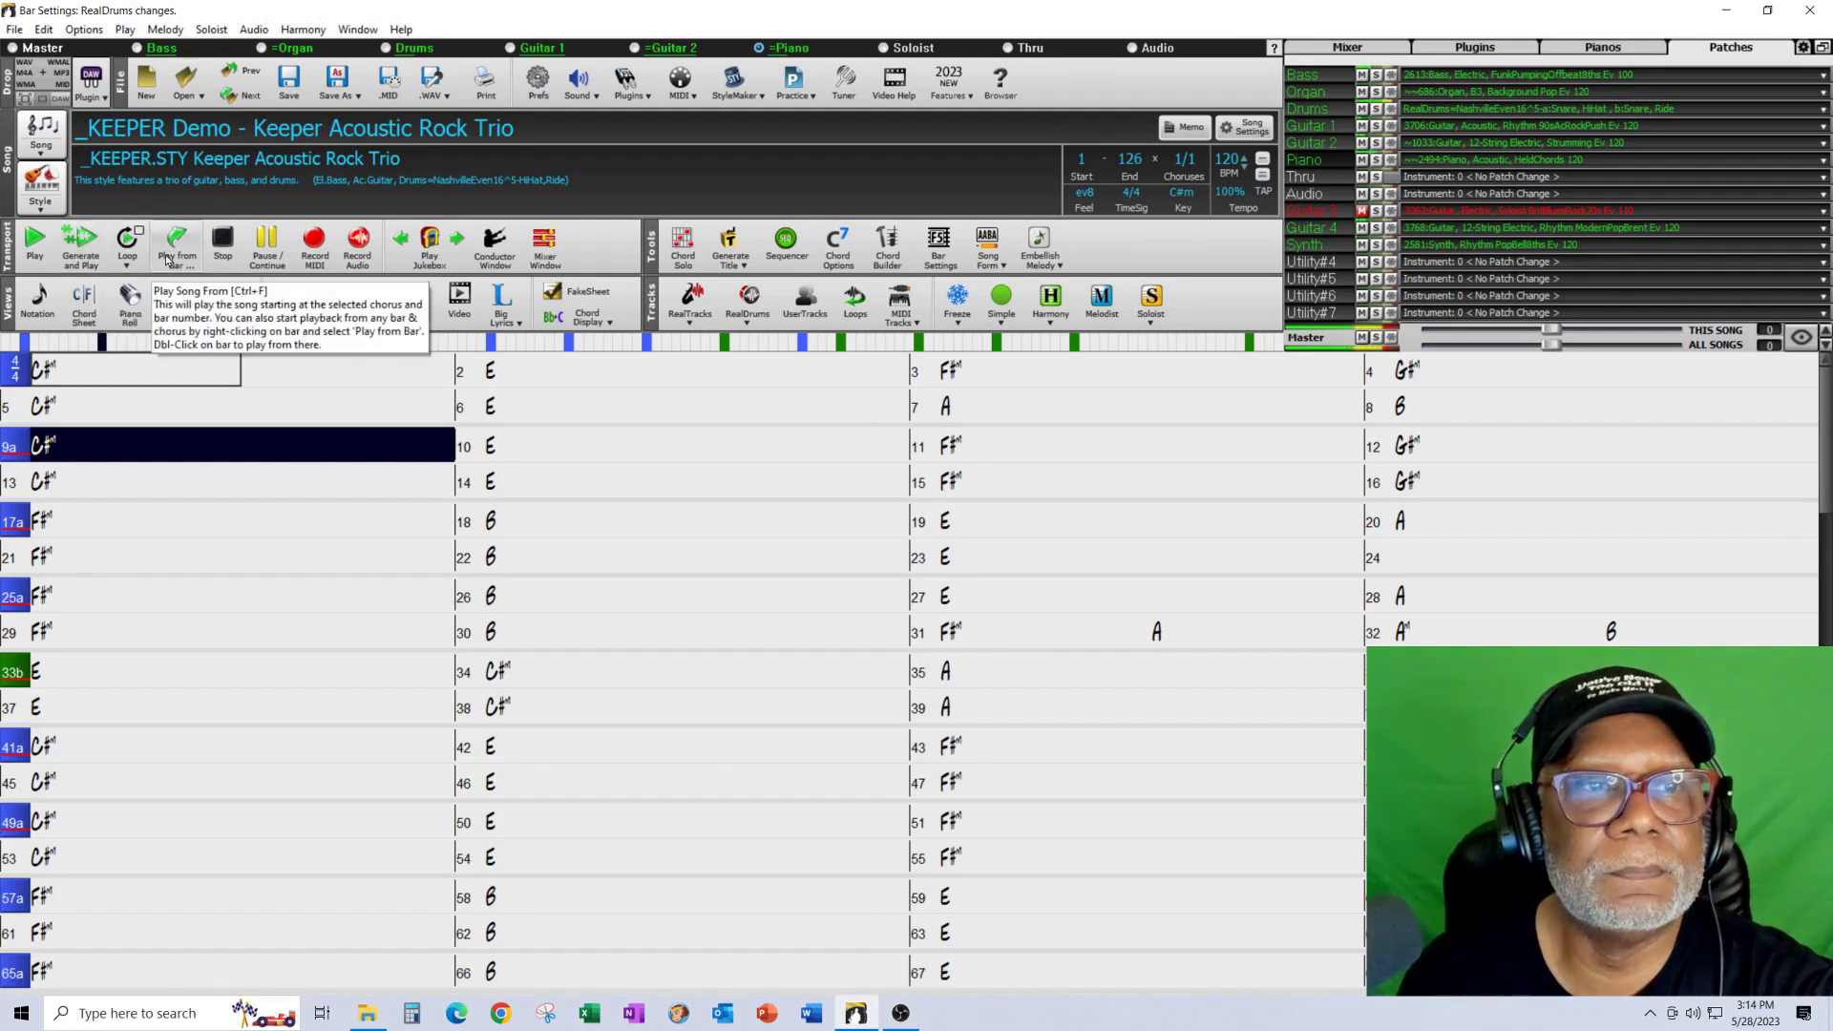
pyautogui.click(225, 242)
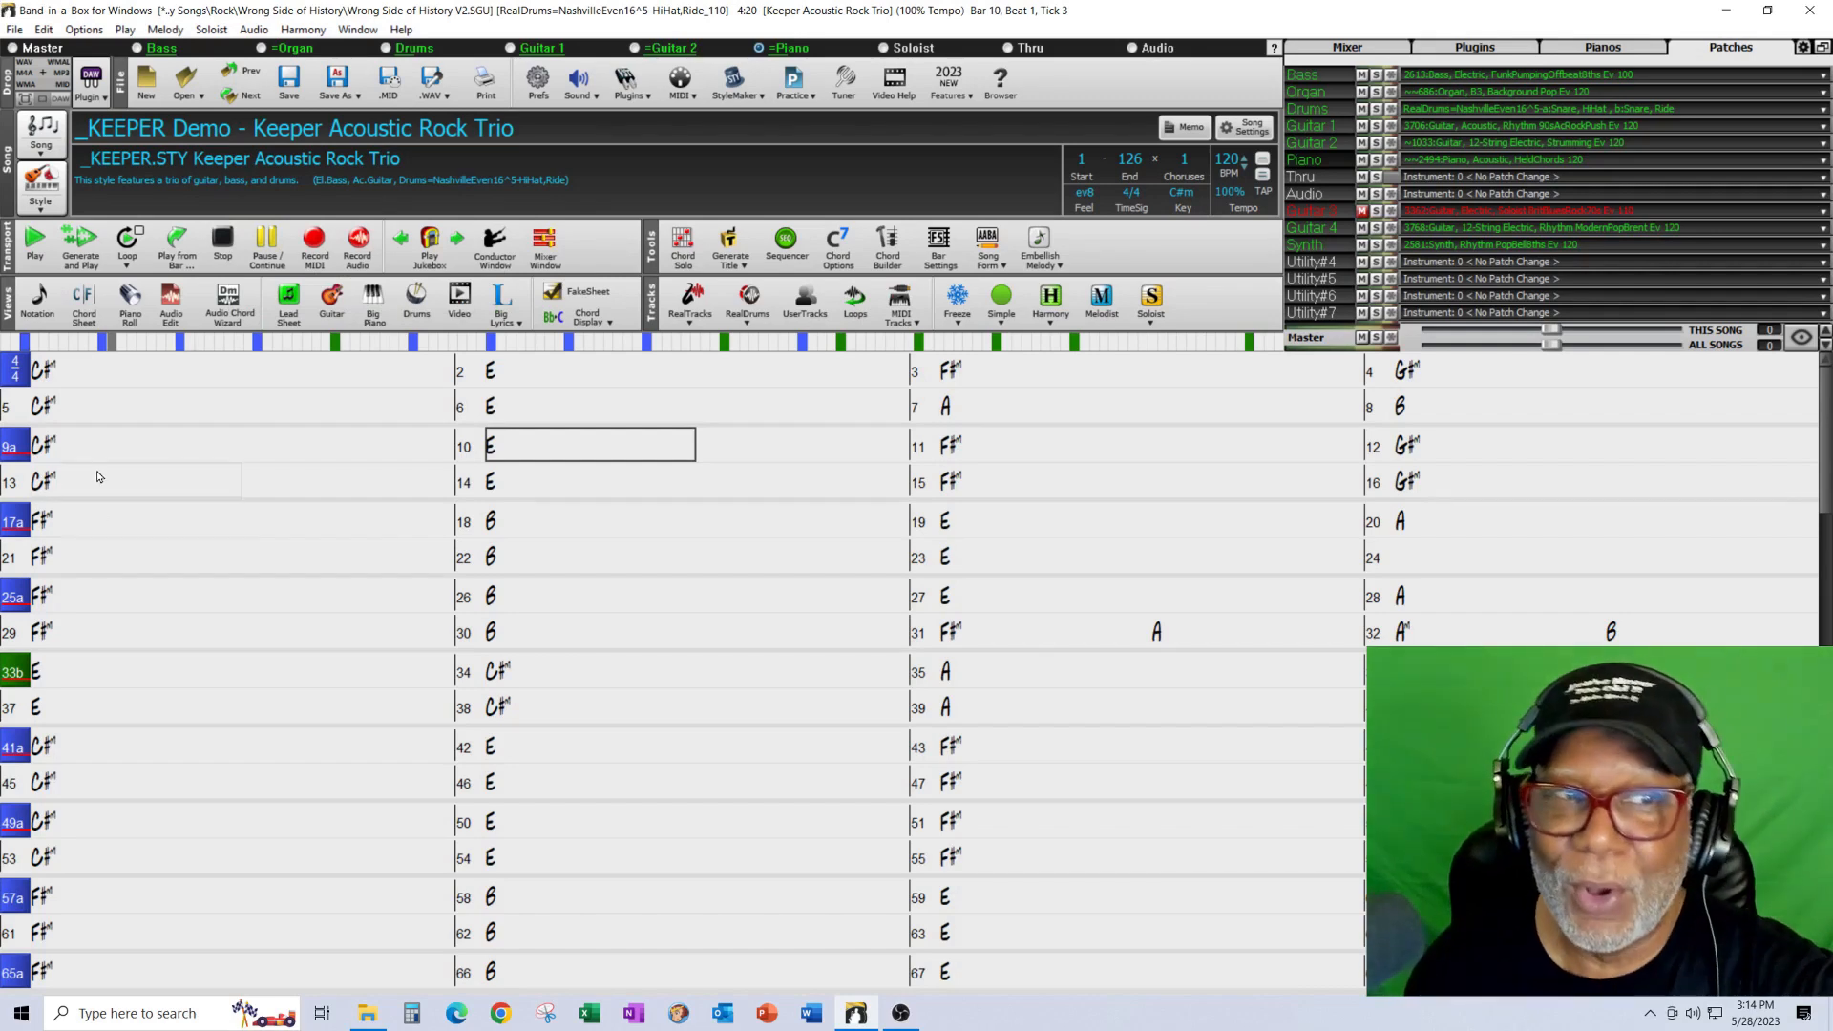
# - Allow the drum fill before the bar 9 part marker again and regenerate the song, playing from bar 1 past bar 25
pyautogui.click(18, 459)
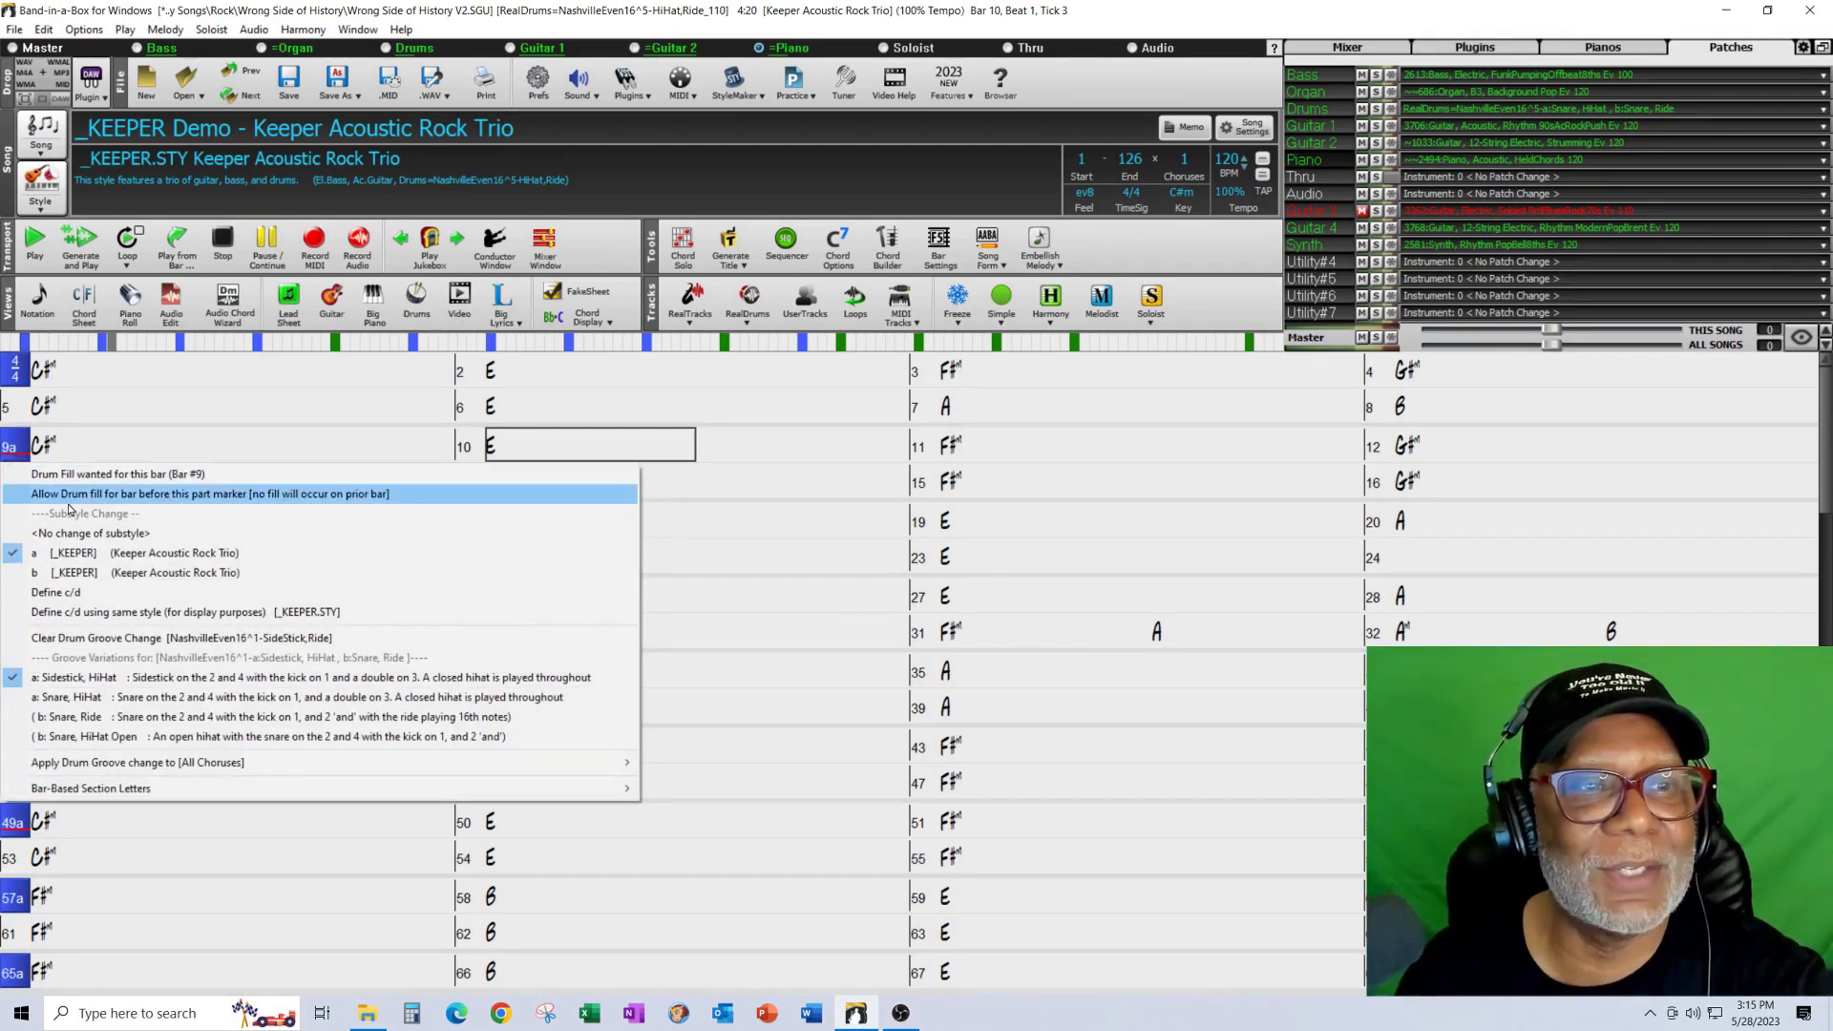
pyautogui.click(68, 495)
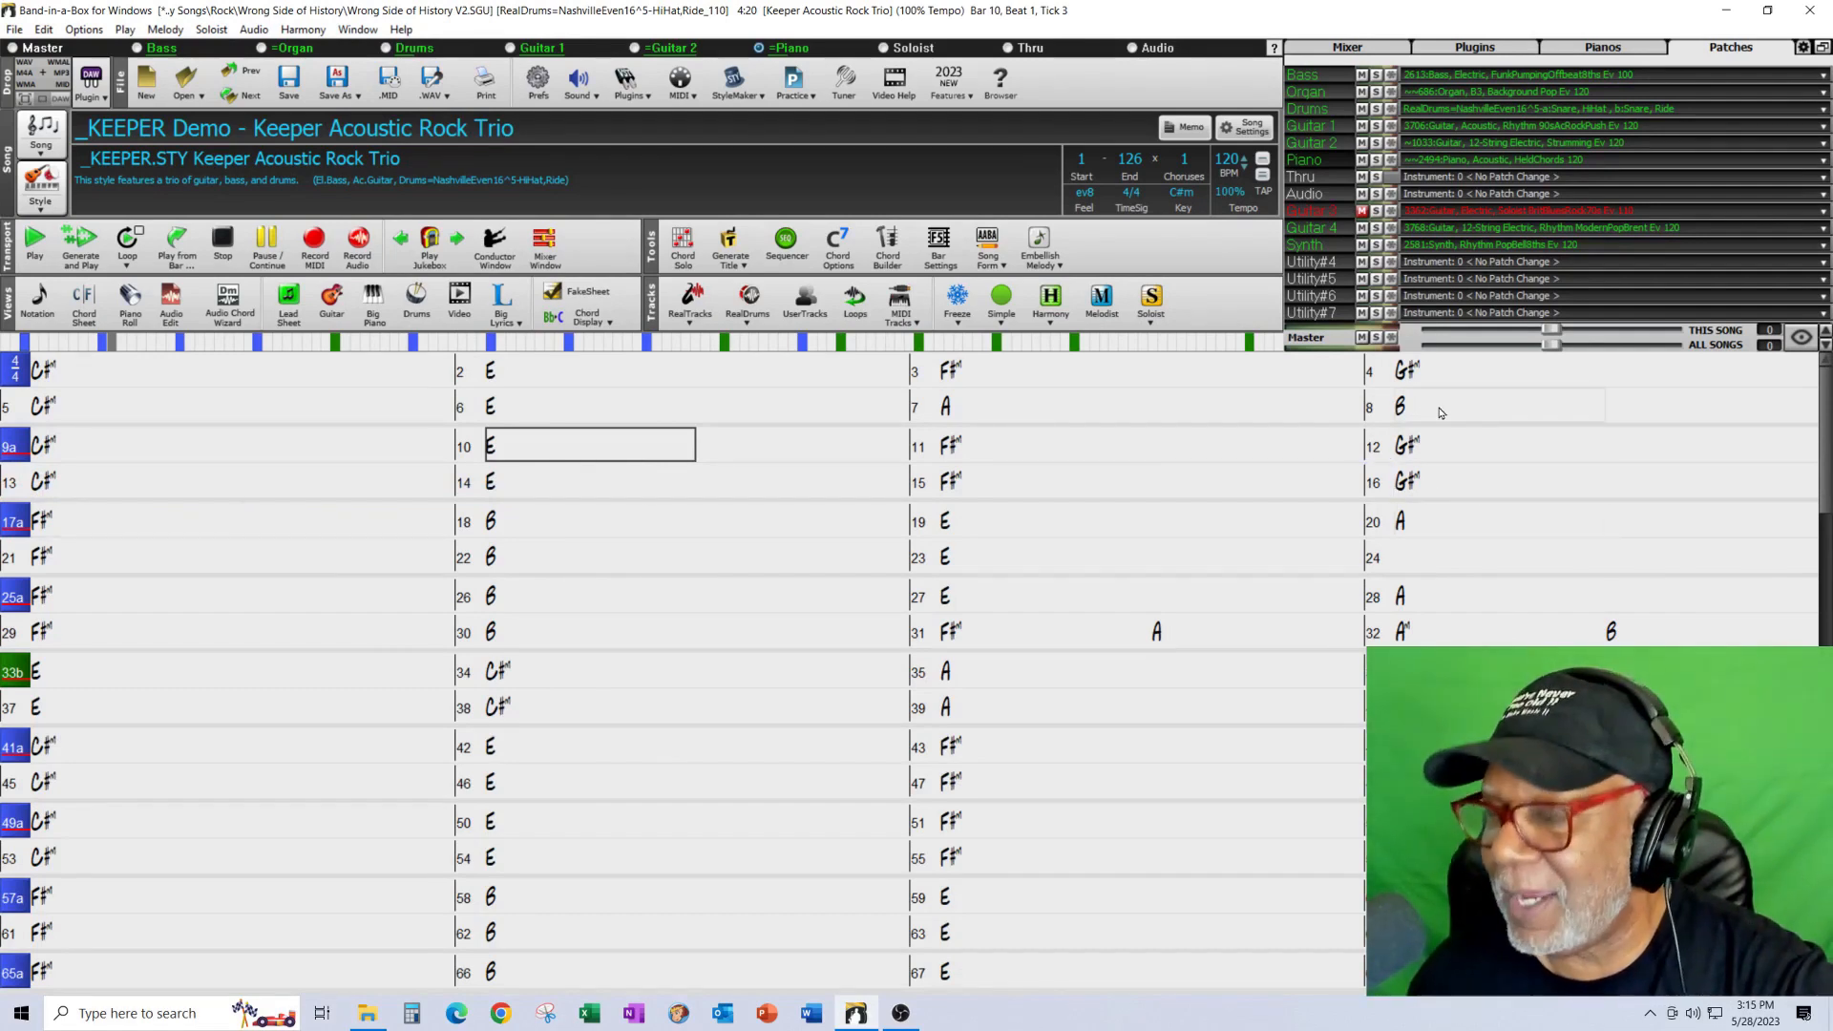
pyautogui.click(84, 324)
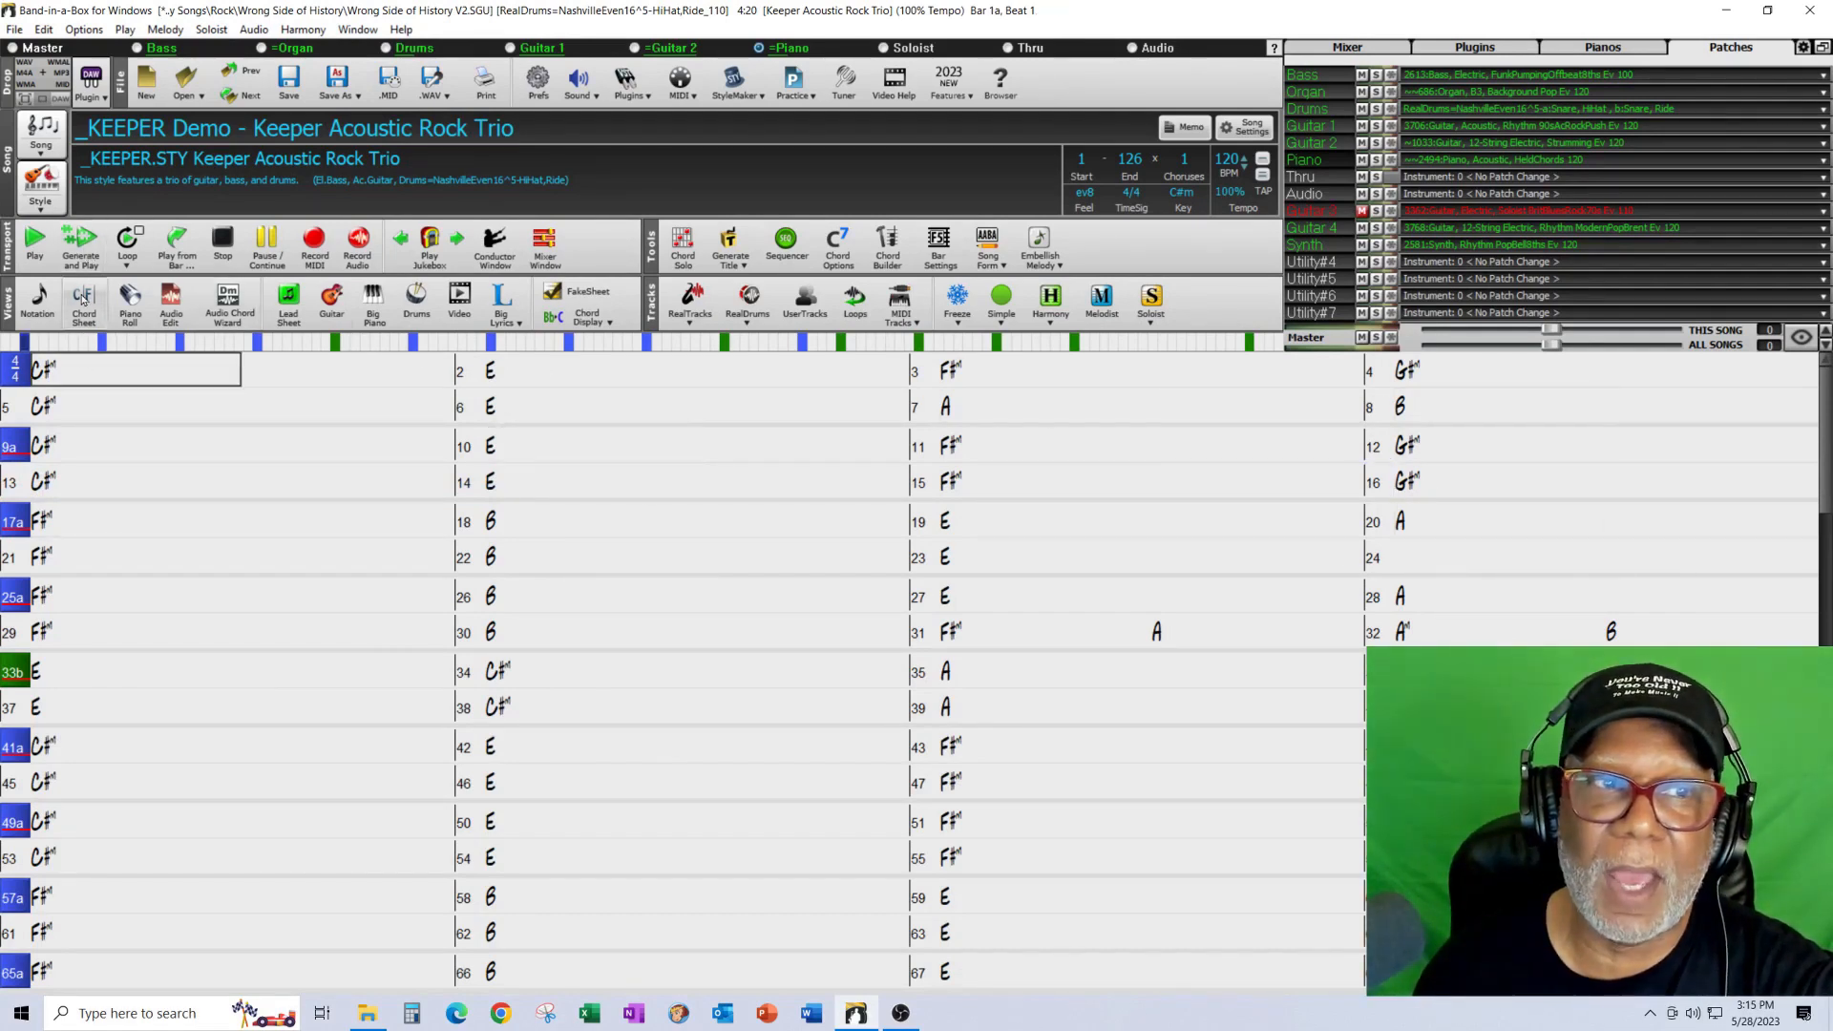
pyautogui.click(69, 245)
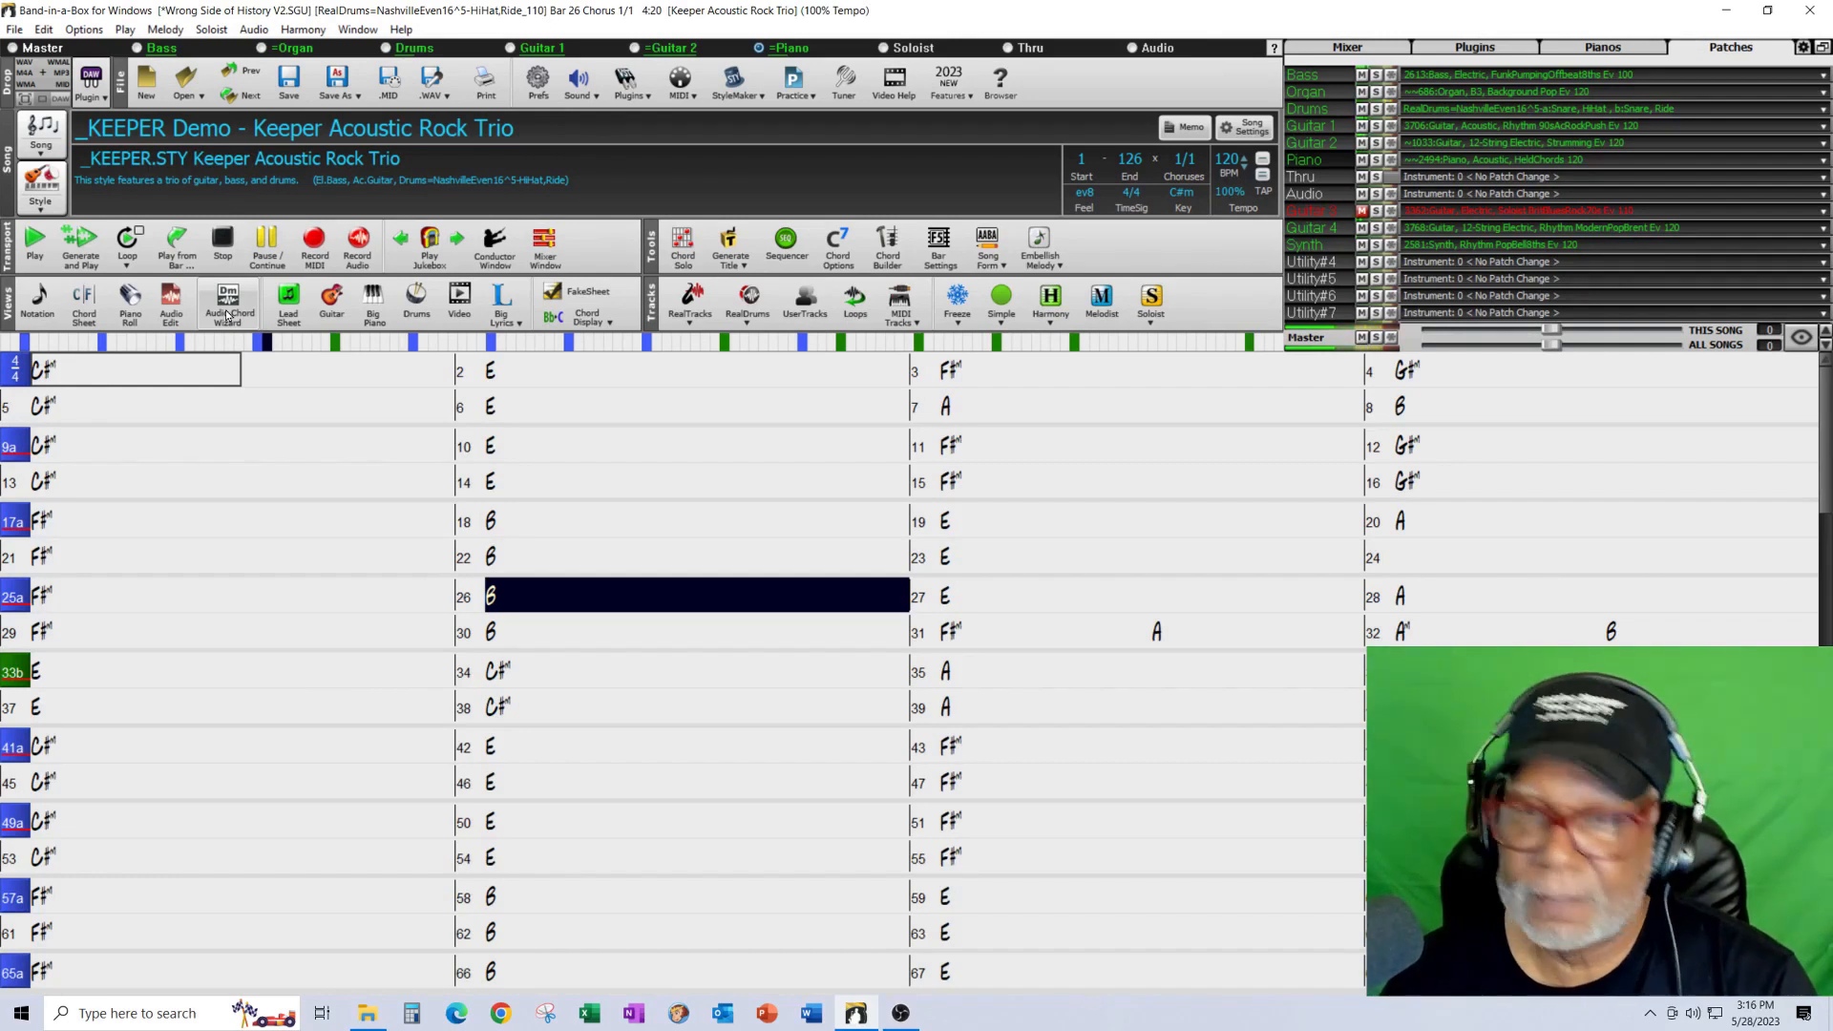
pyautogui.click(223, 236)
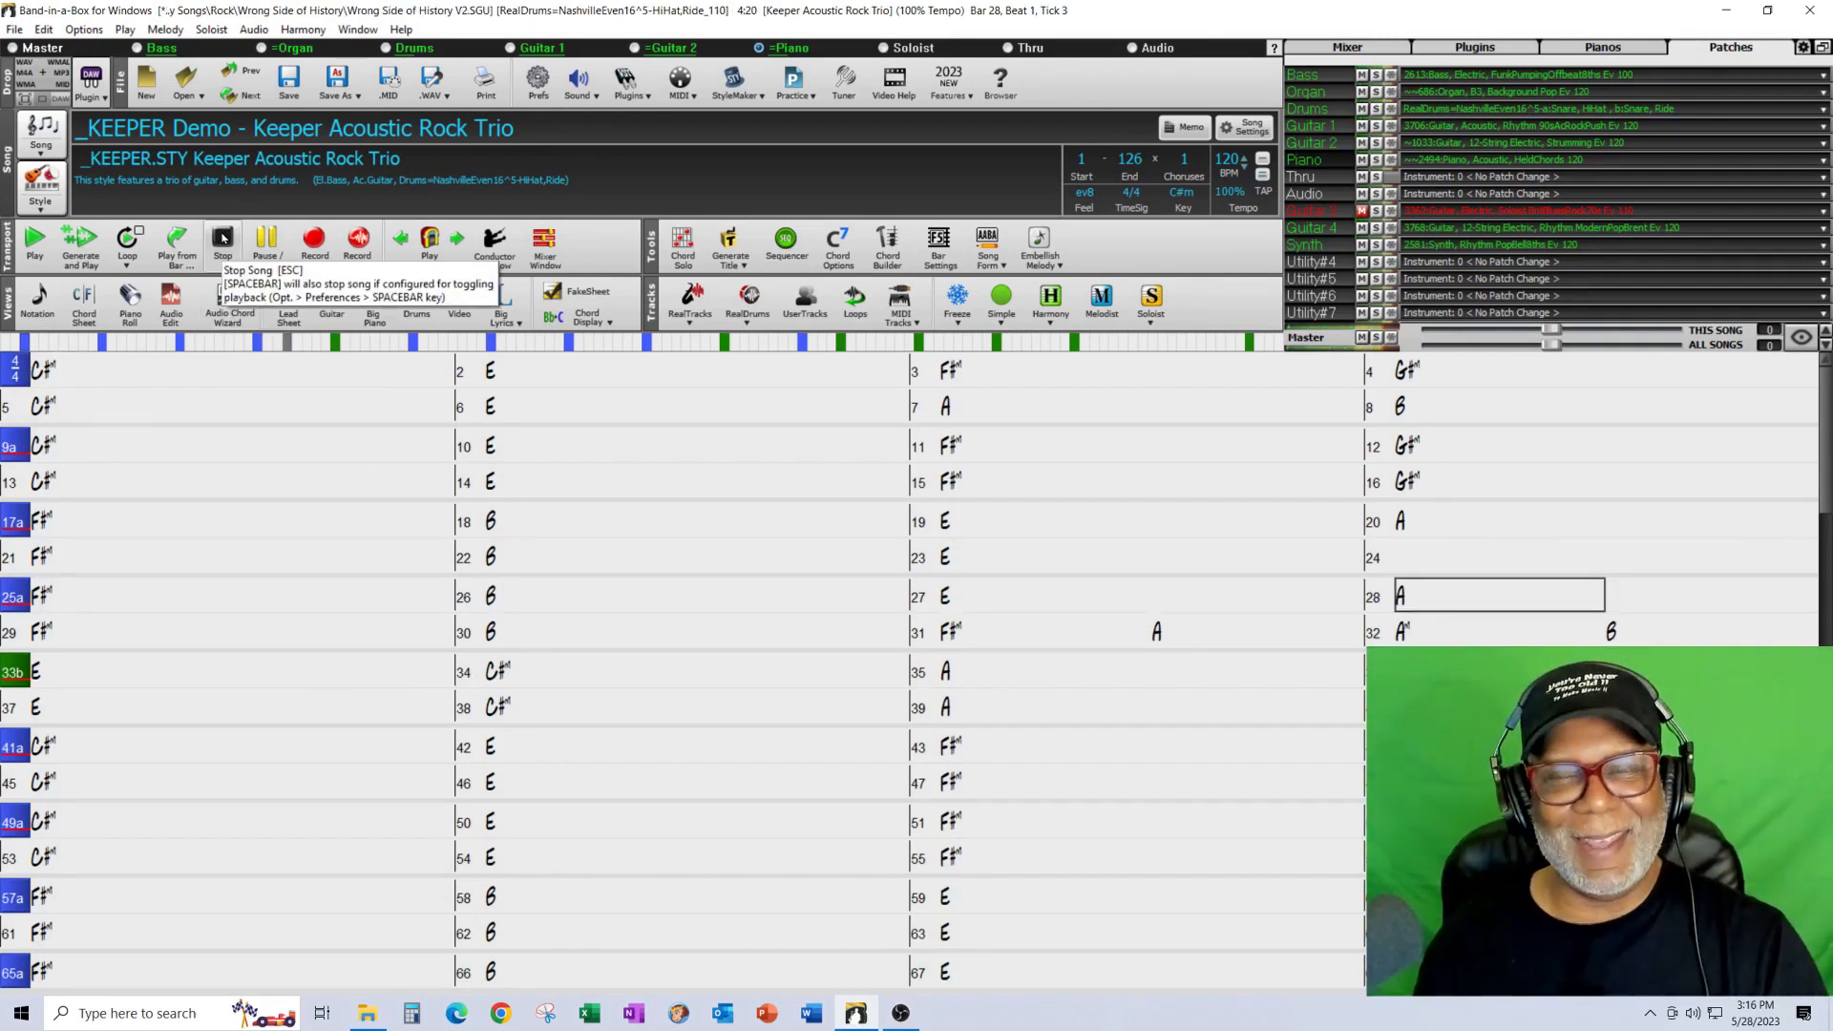
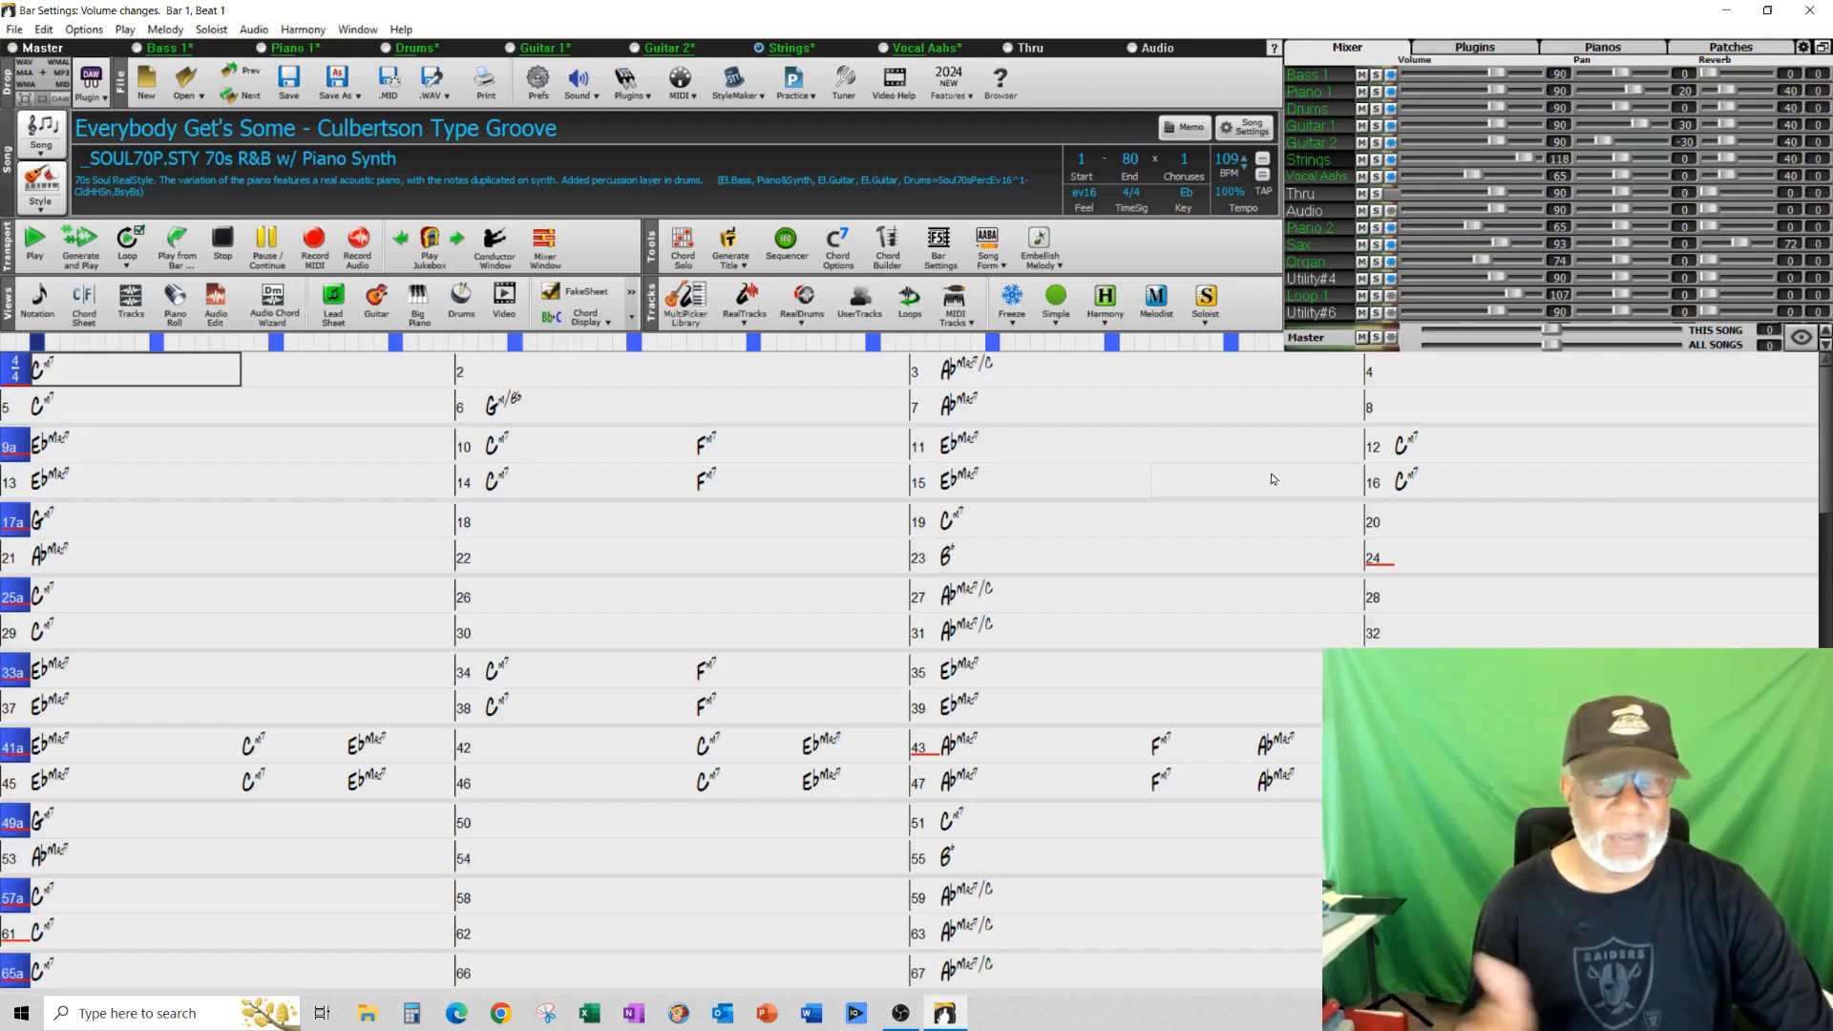
# - Play the finished Culbertson Type Groove song from bar 1 past bar 17 and look through all its tracks in the mixer
pyautogui.click(112, 385)
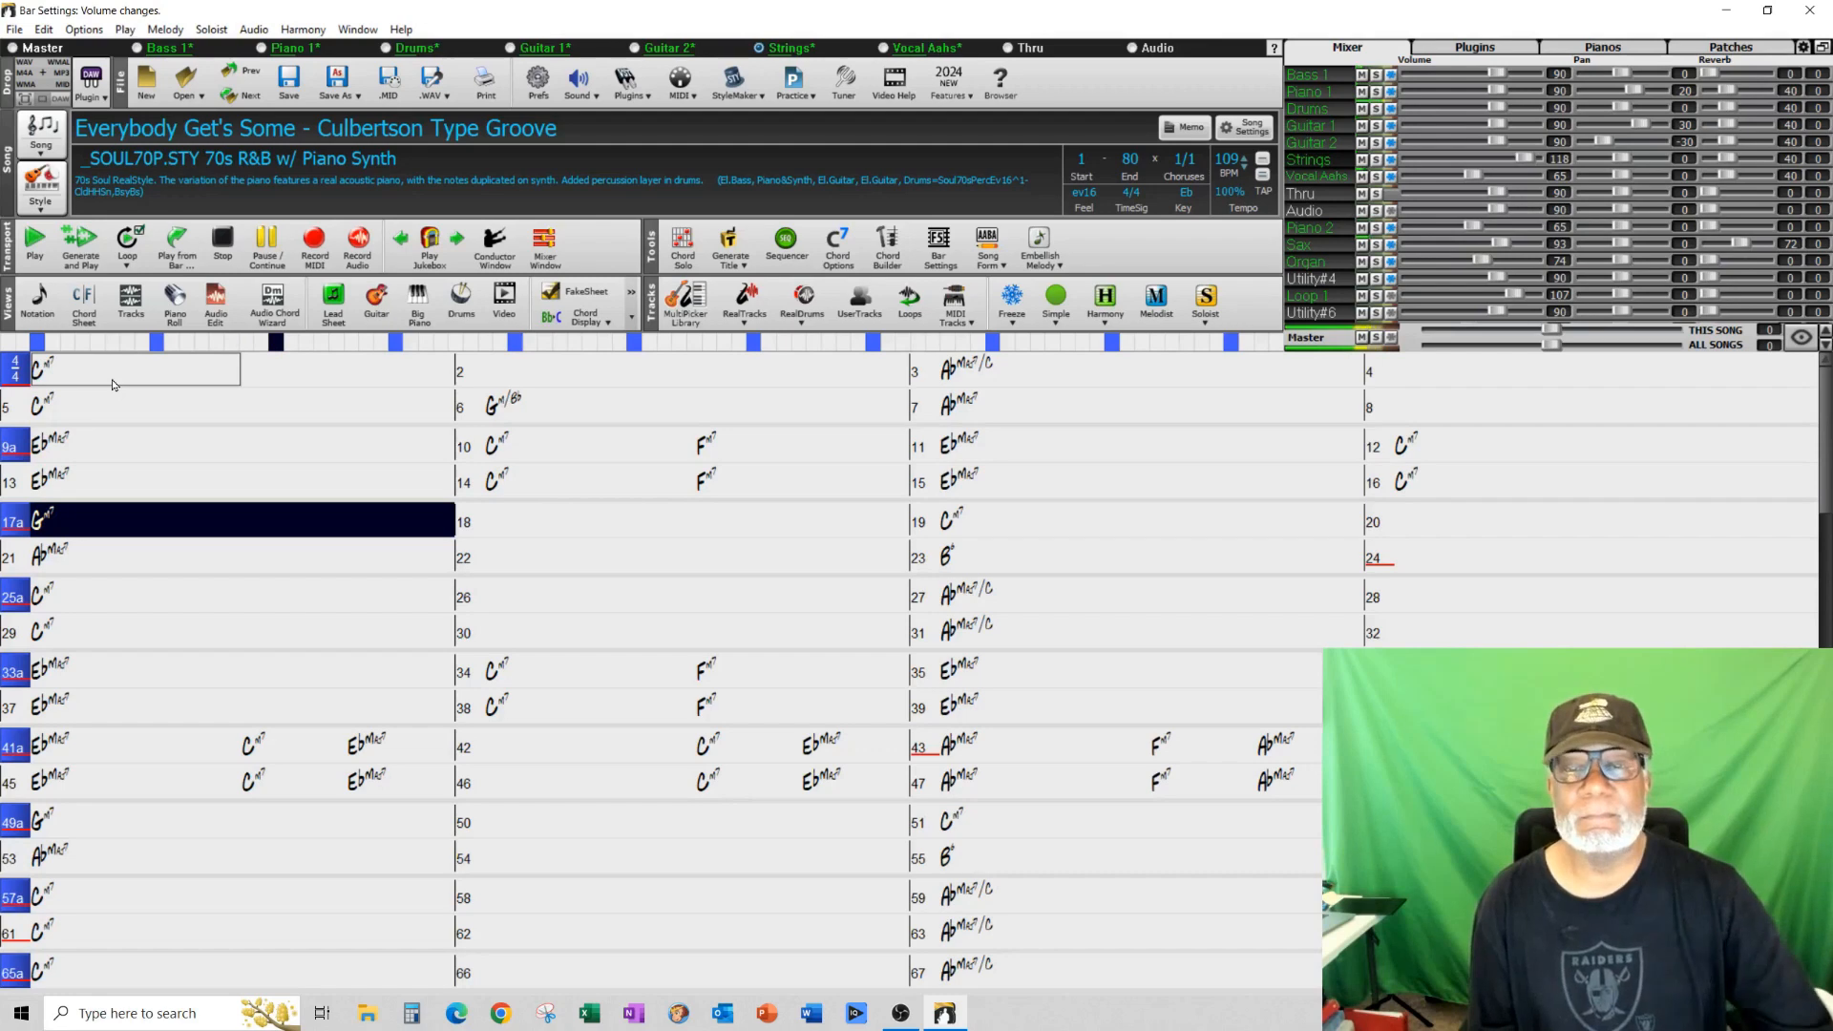
pyautogui.click(231, 247)
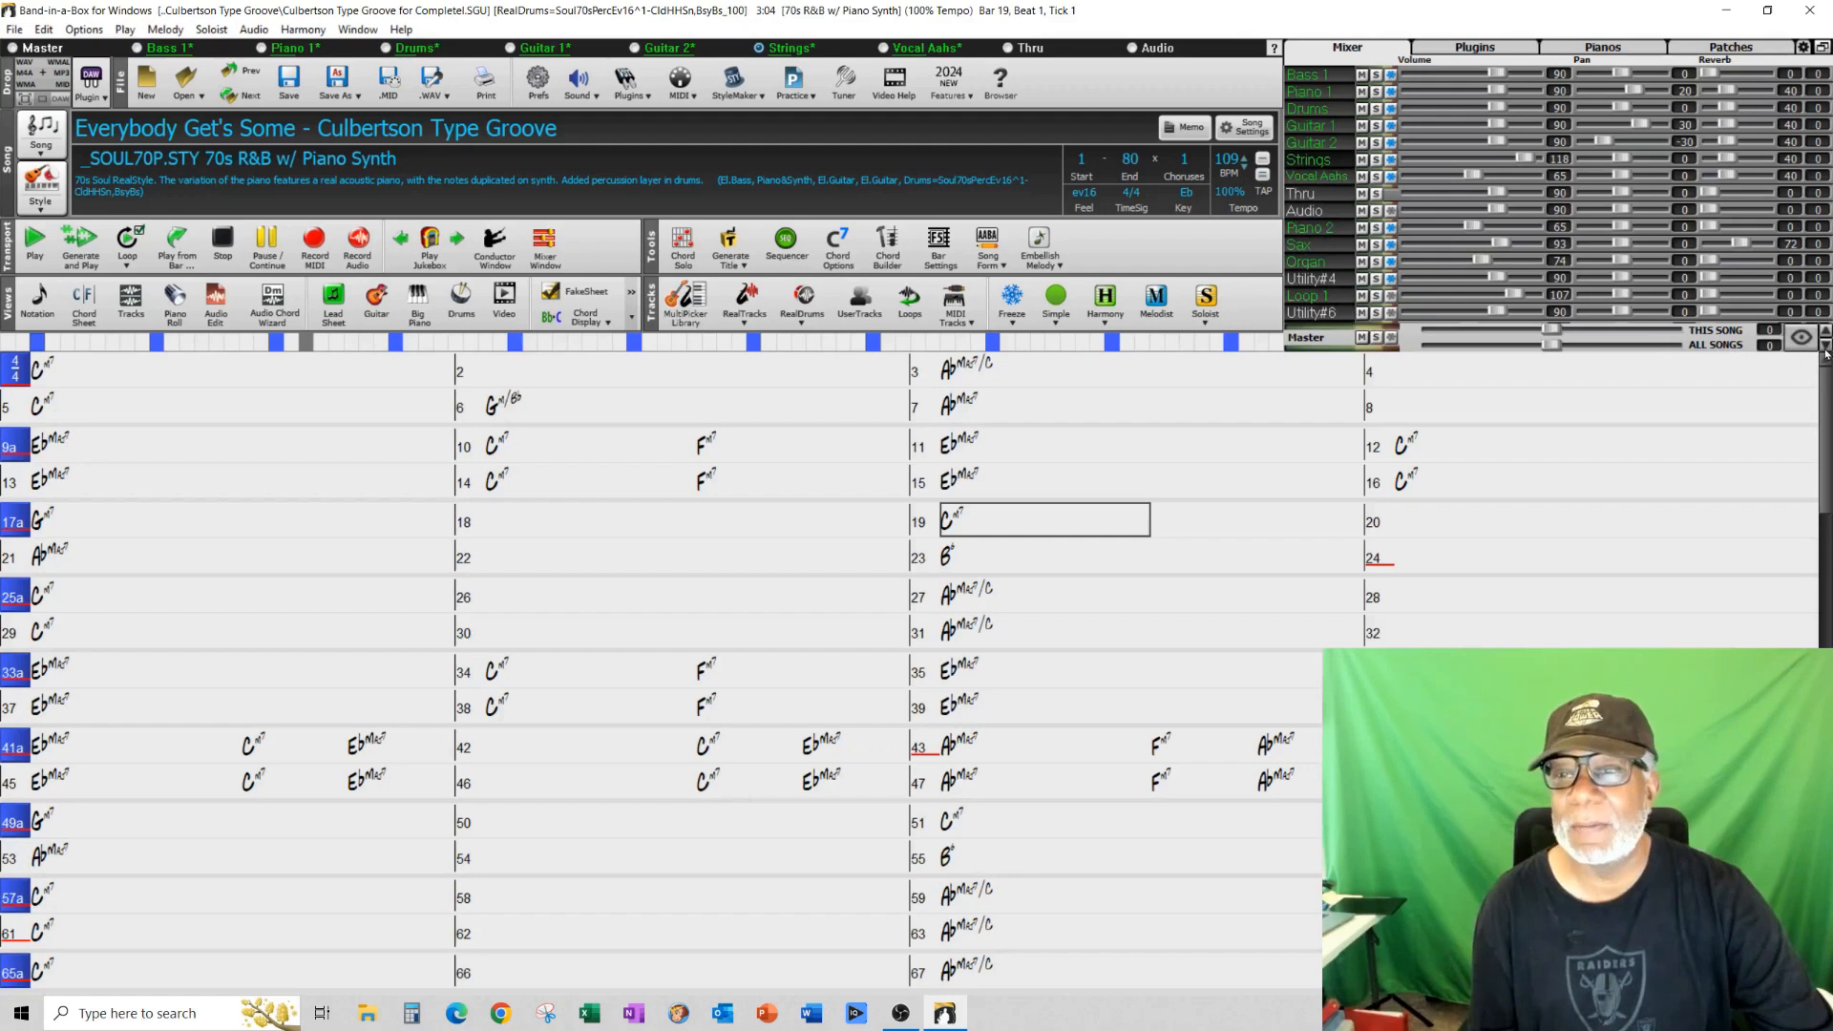
pyautogui.scroll(-5, 1825, 353)
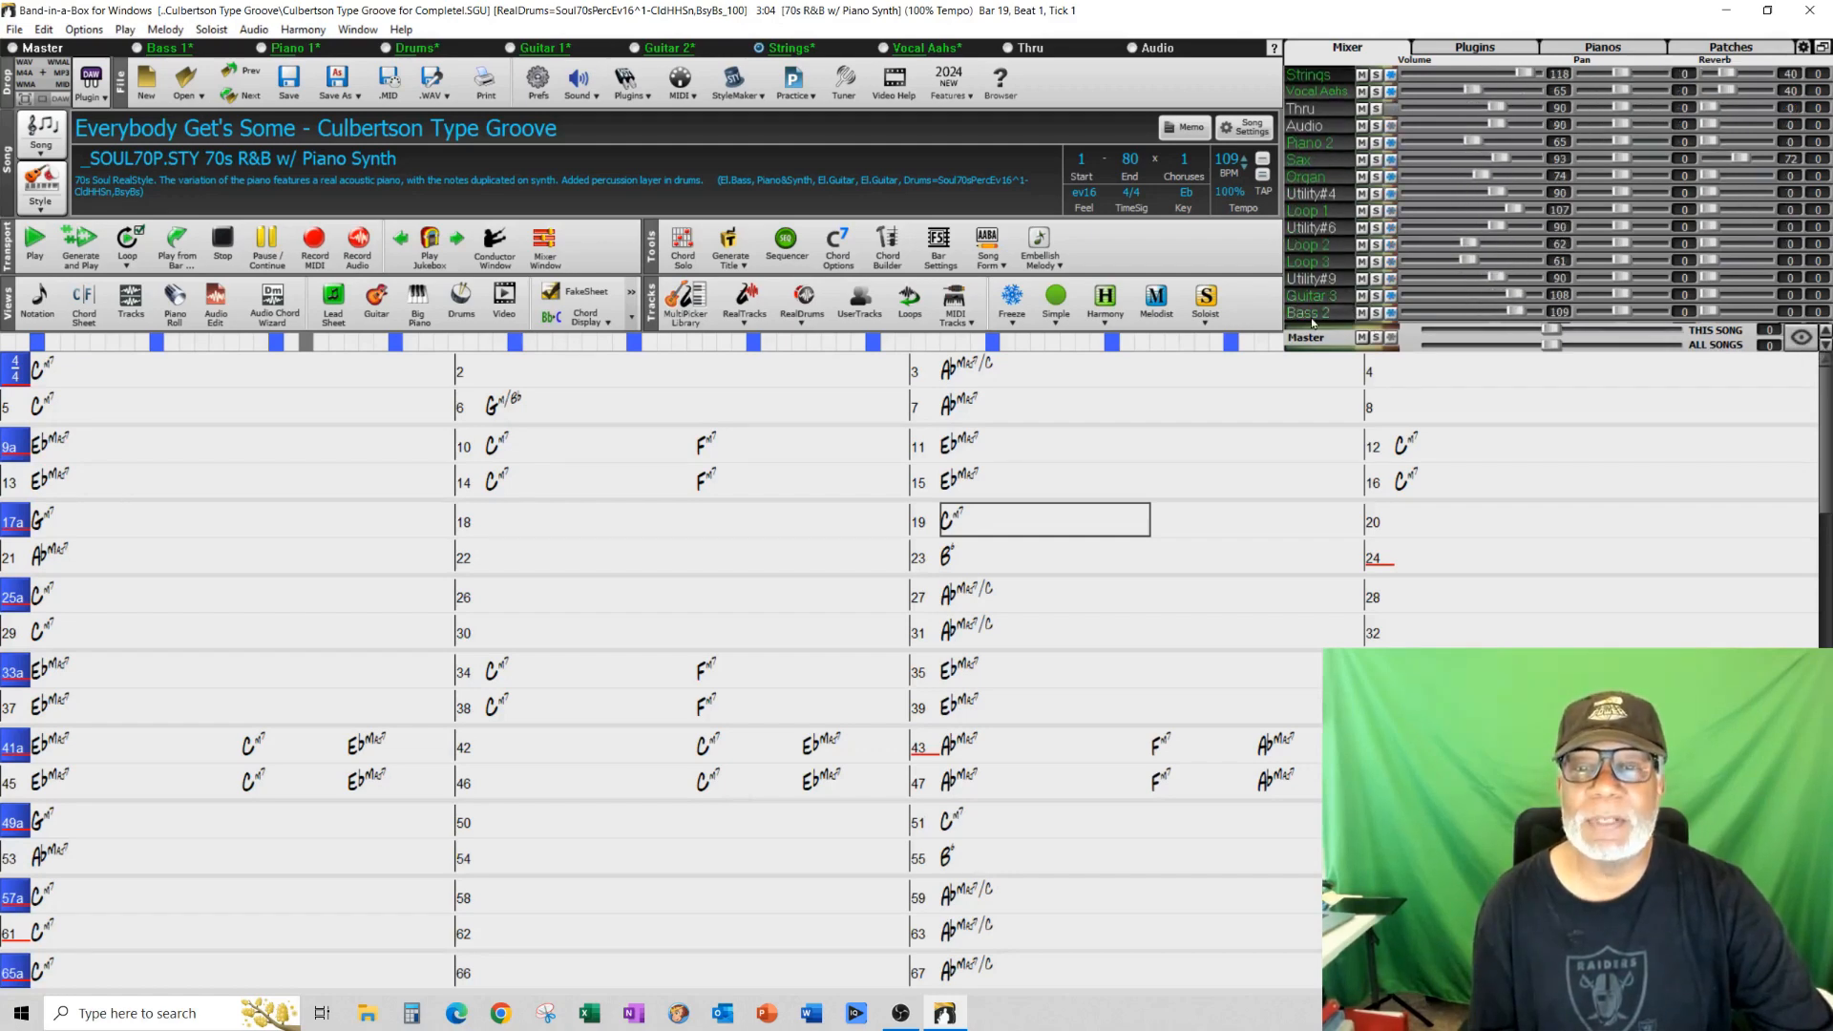
pyautogui.click(1825, 345)
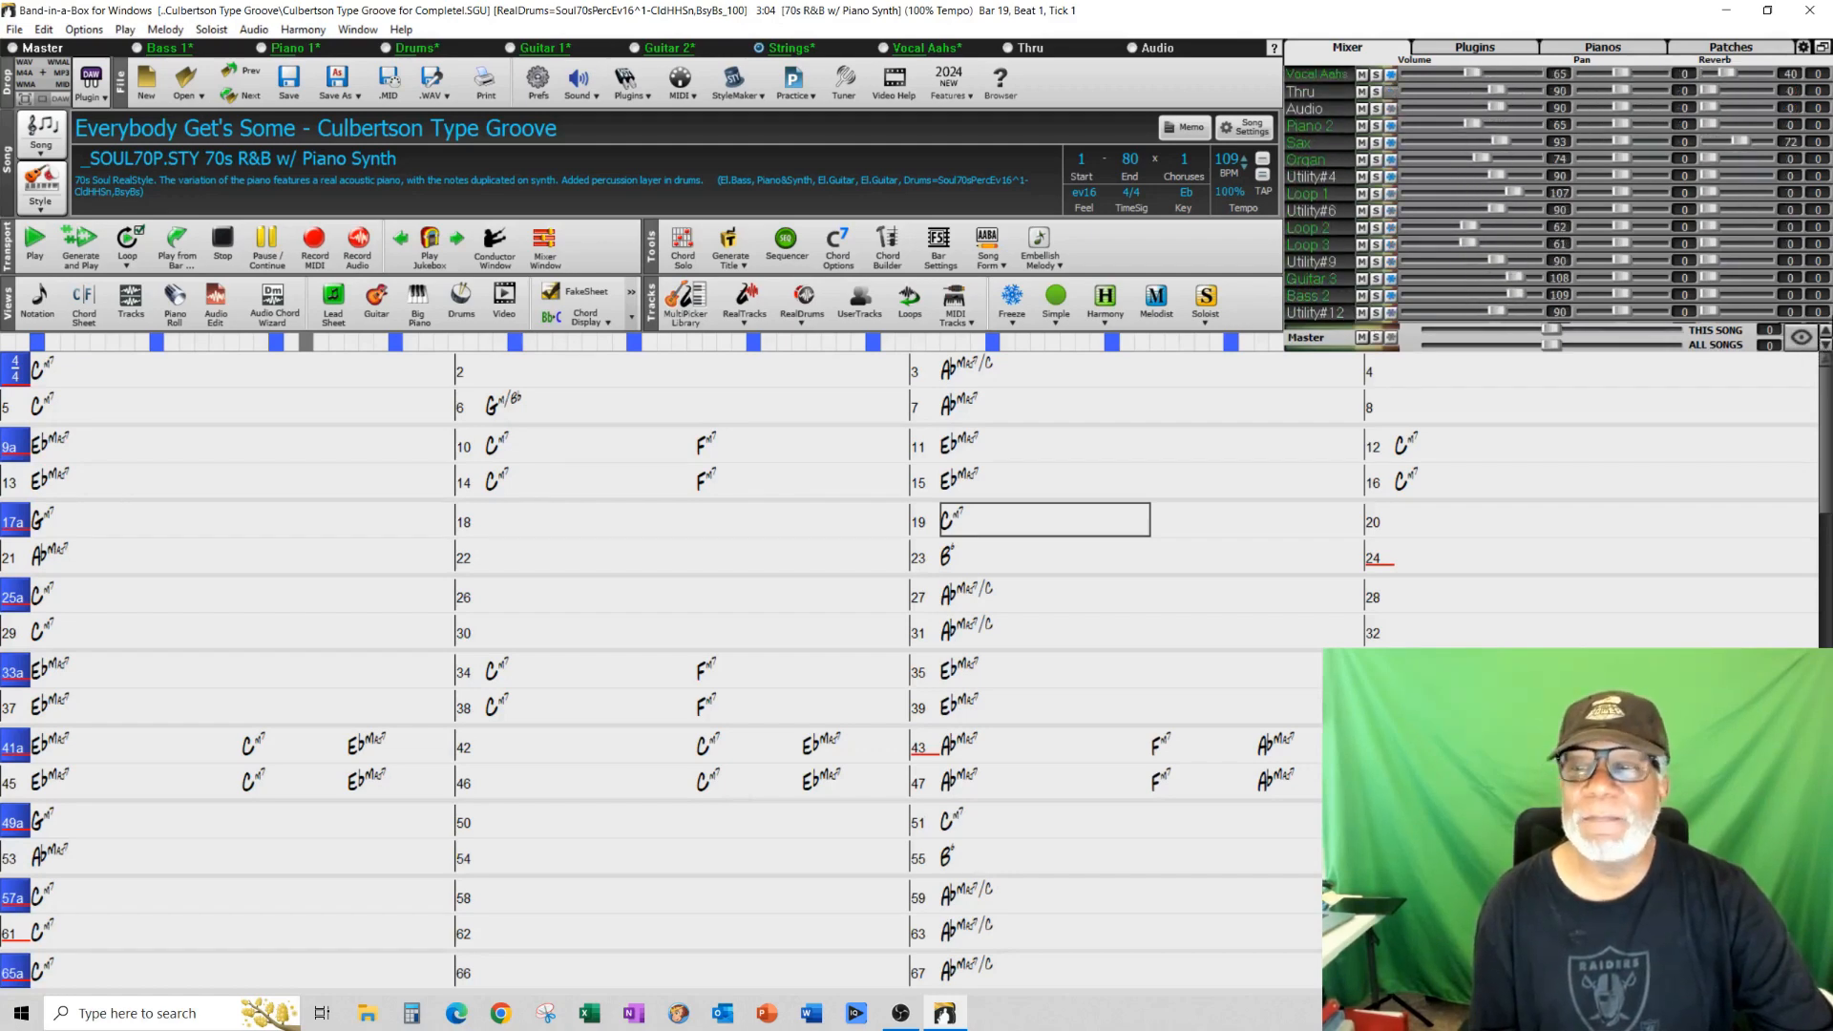
pyautogui.click(1825, 332)
pyautogui.click(1825, 332)
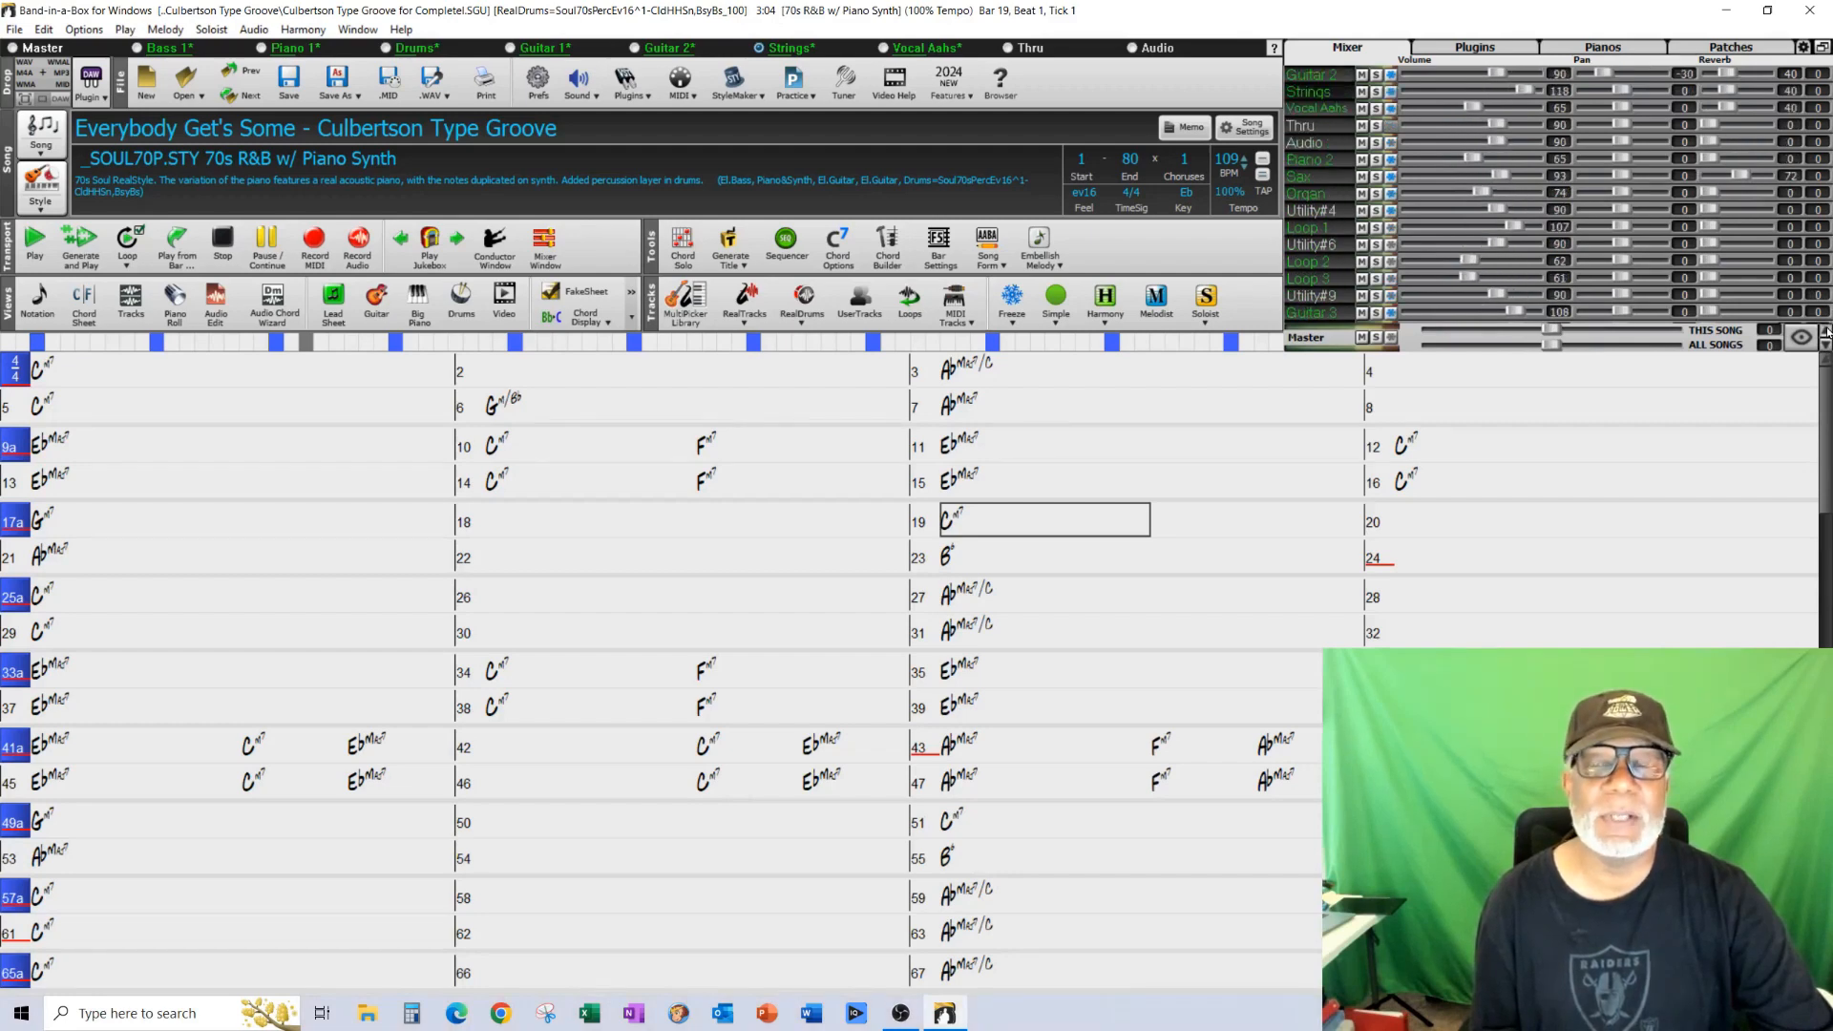
pyautogui.click(1825, 331)
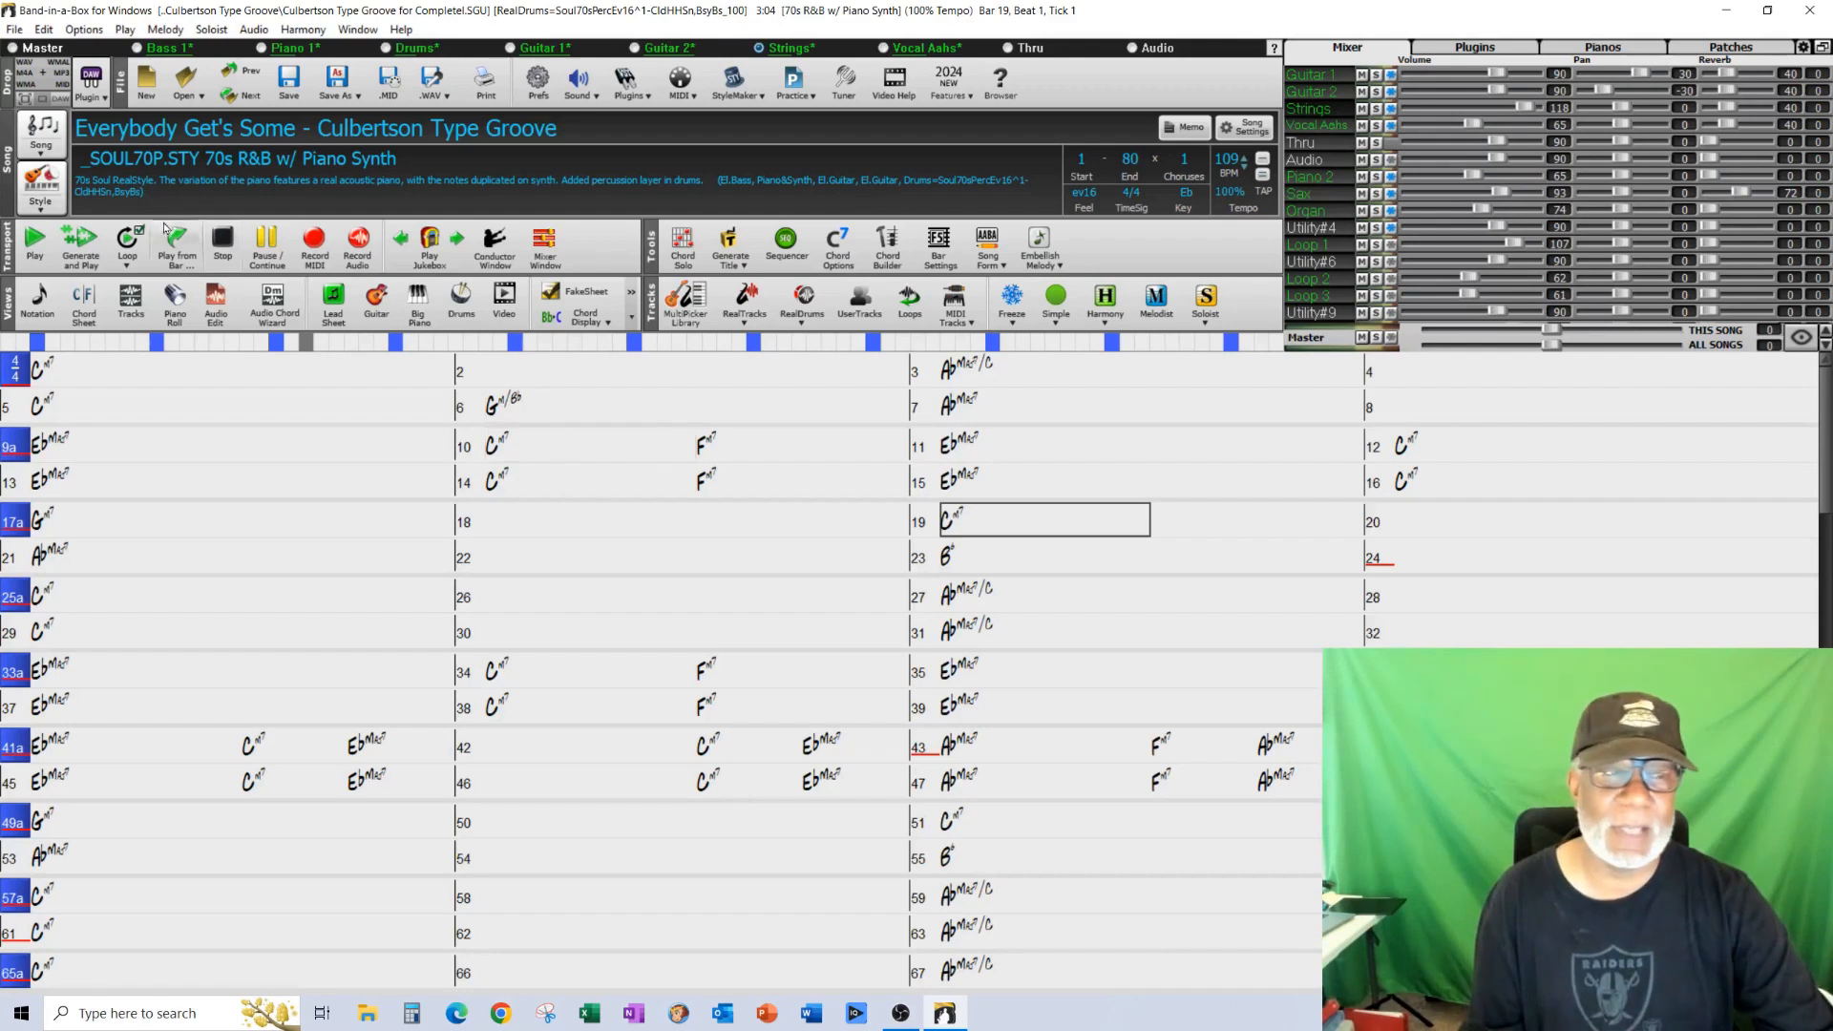
# - Open the recent song Culbertson Type Groove A Mess.SGU and play its opening bars from bar 1, stopping after bar 3
pyautogui.click(15, 29)
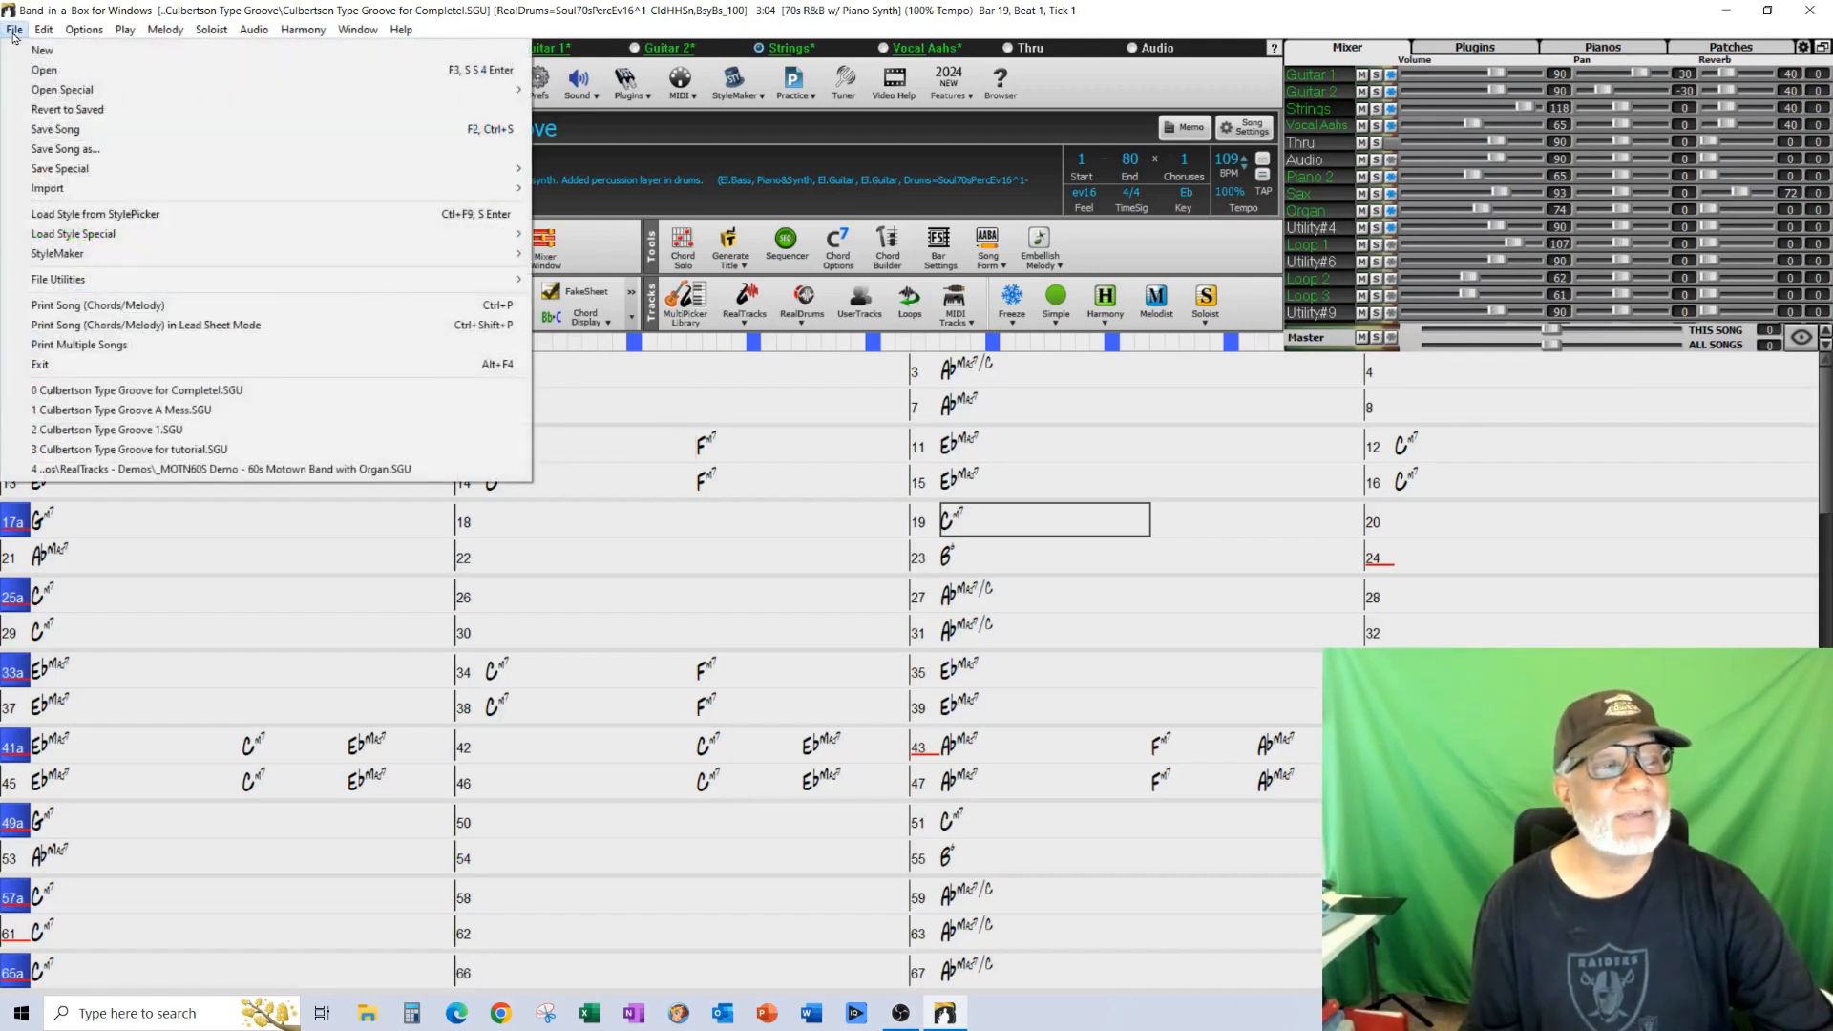
pyautogui.click(189, 411)
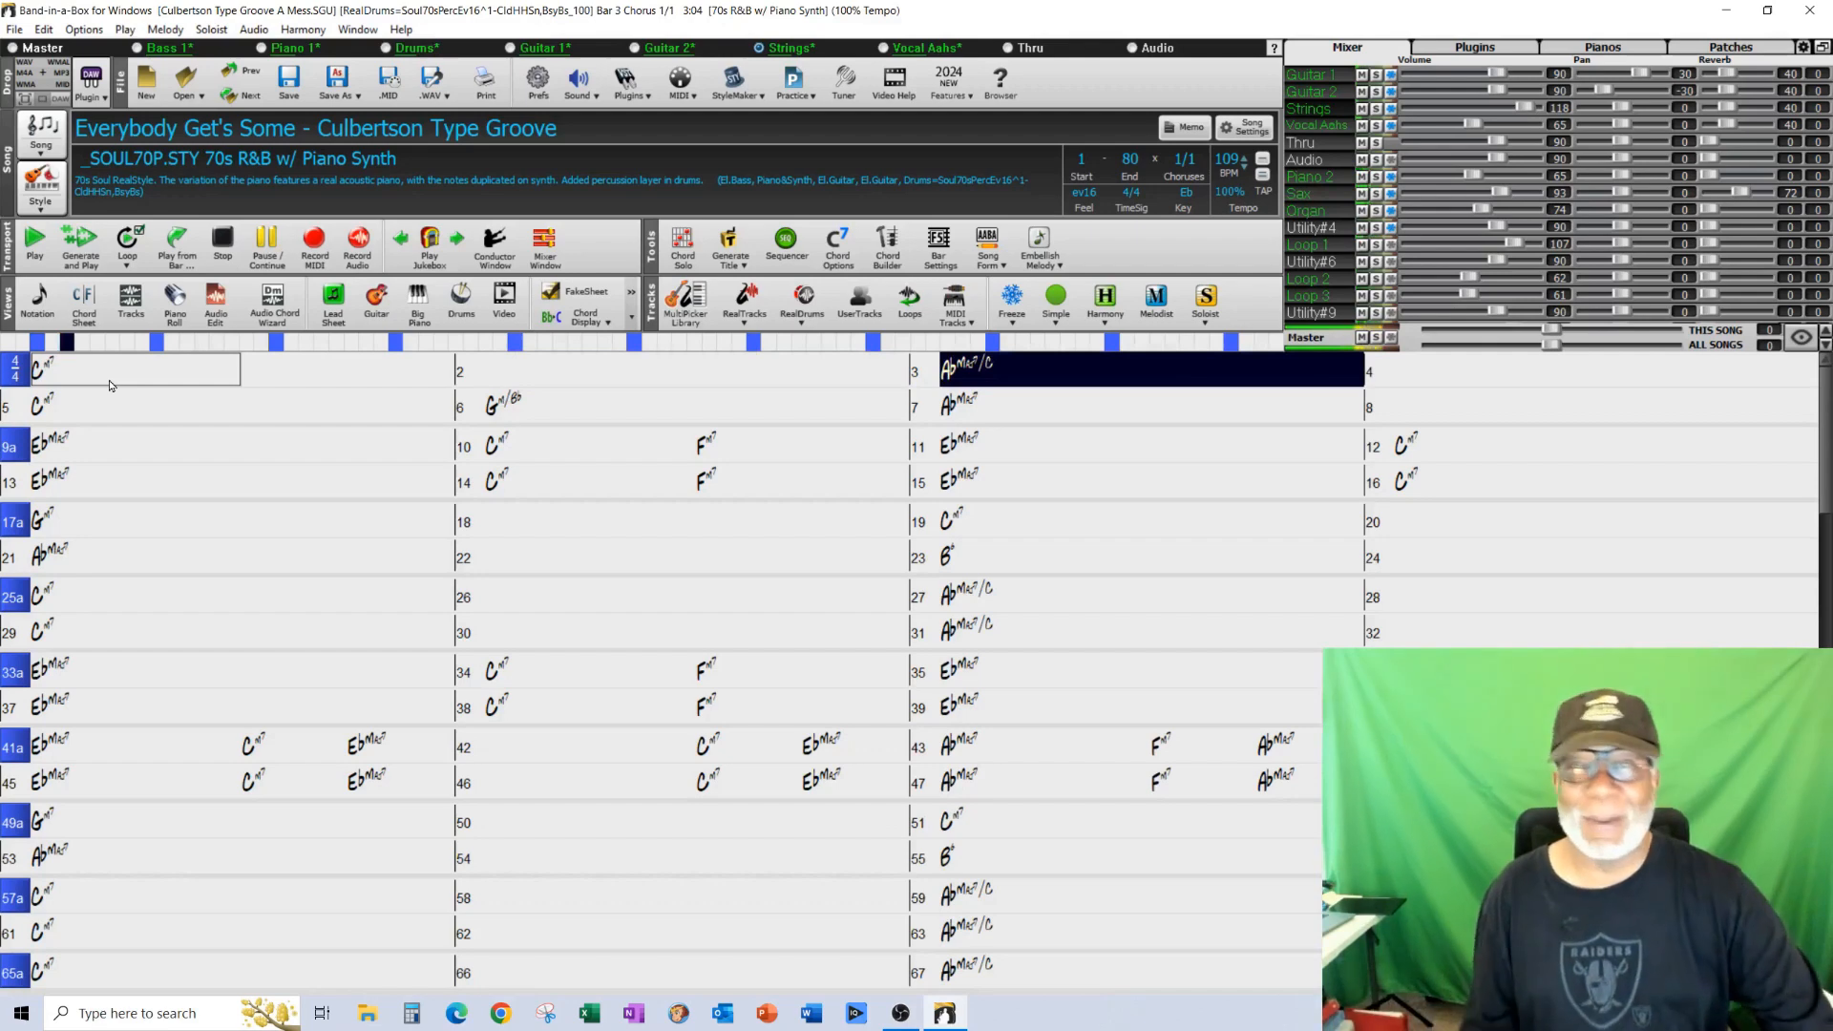
pyautogui.click(223, 241)
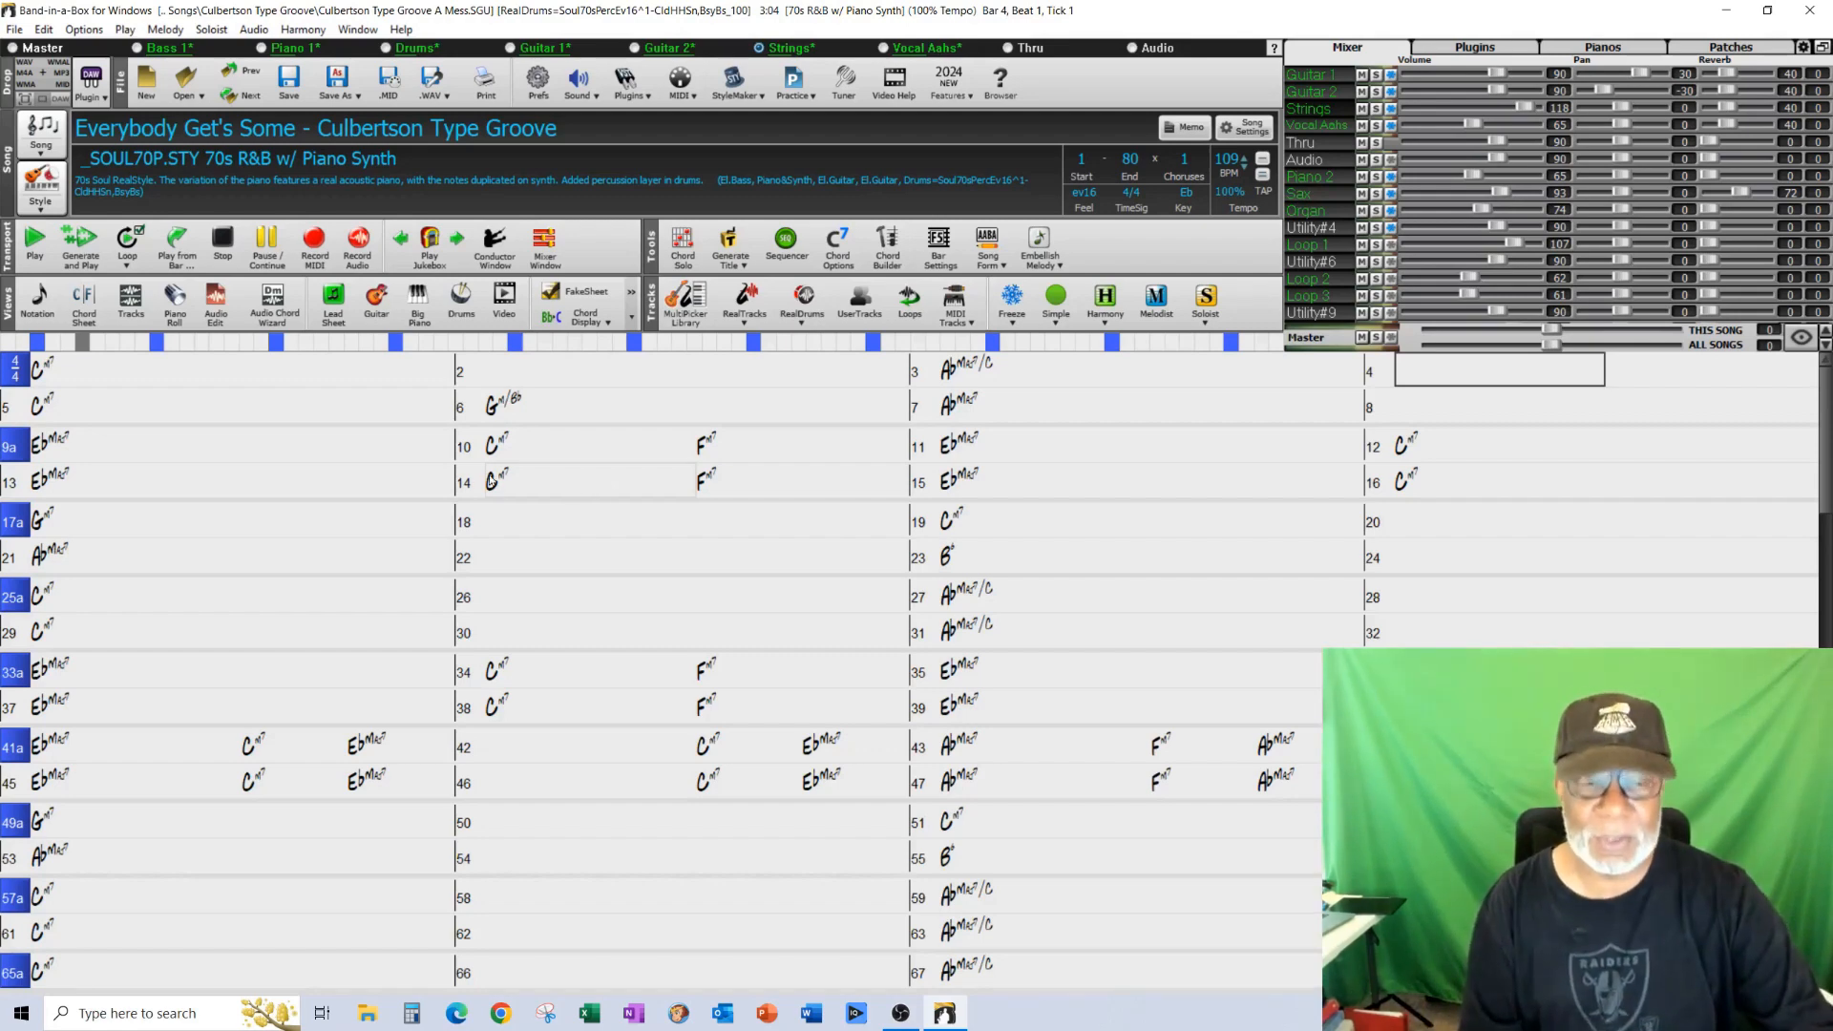
# - Open the bar settings for bar 1, enlarge the dialog to show all its instrument rows, and review the additional tracks available there
pyautogui.rightClick(107, 380)
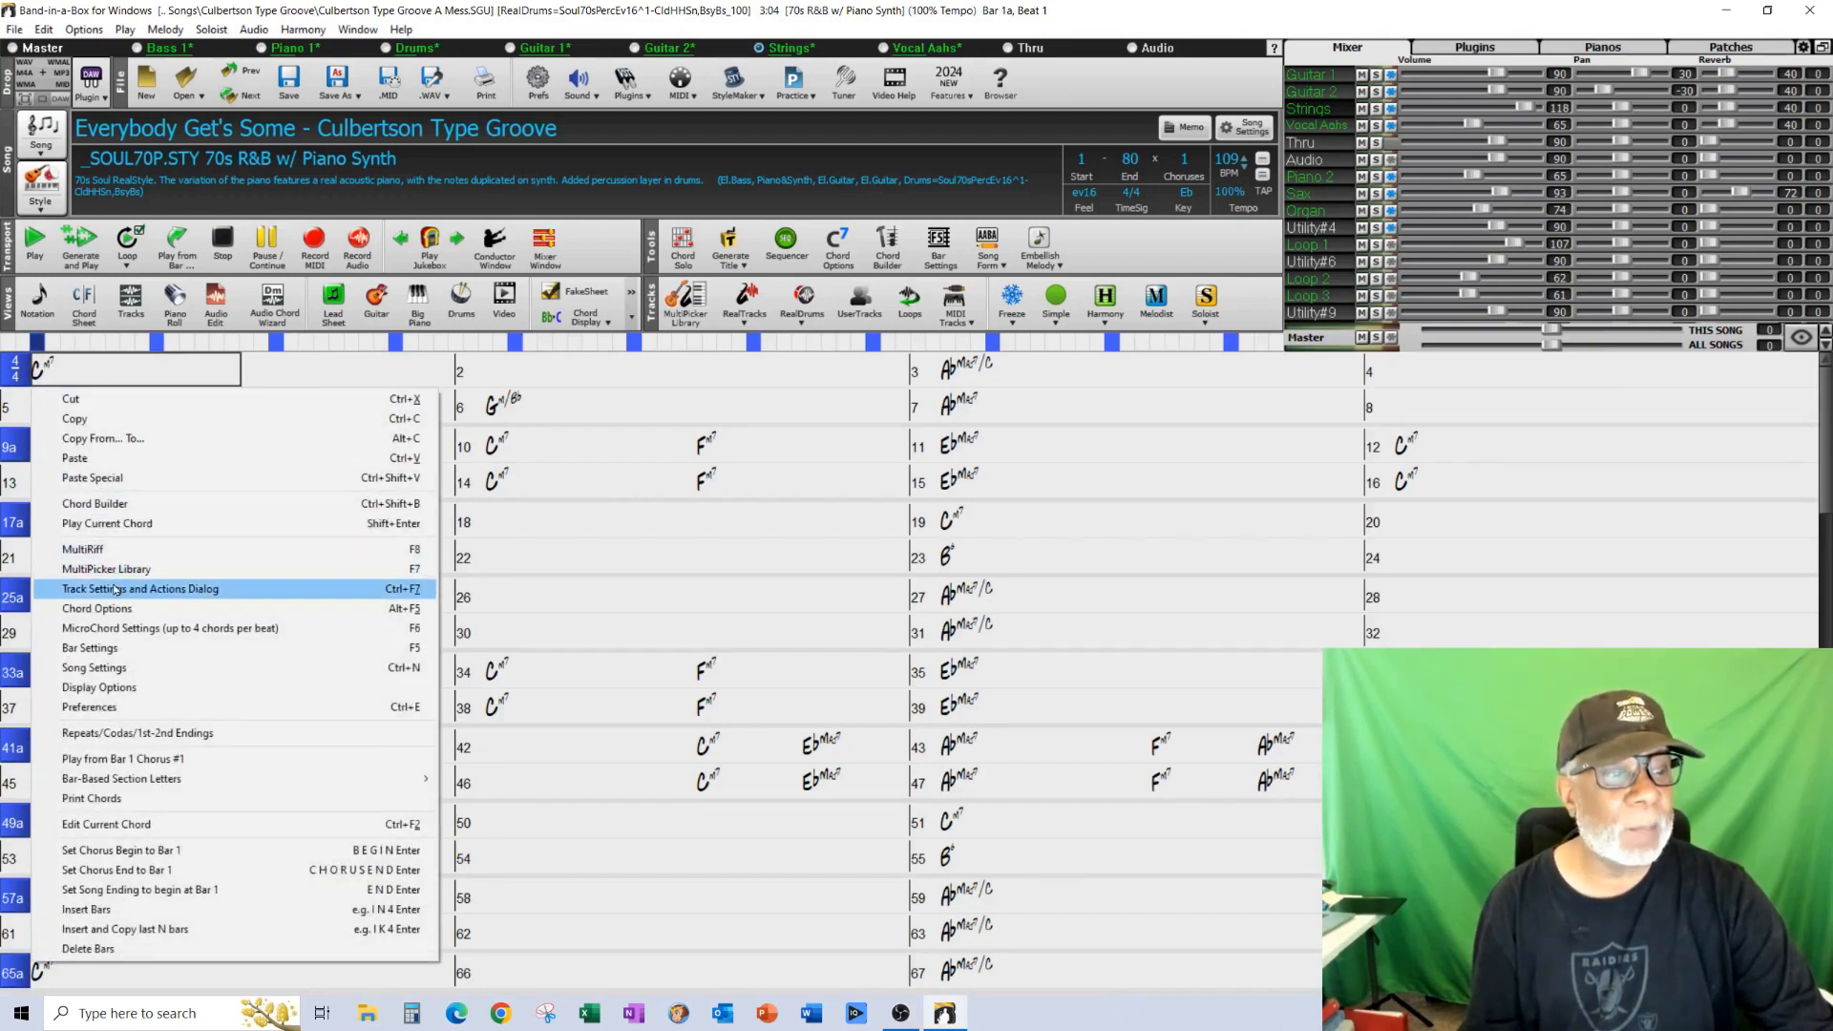
pyautogui.click(114, 649)
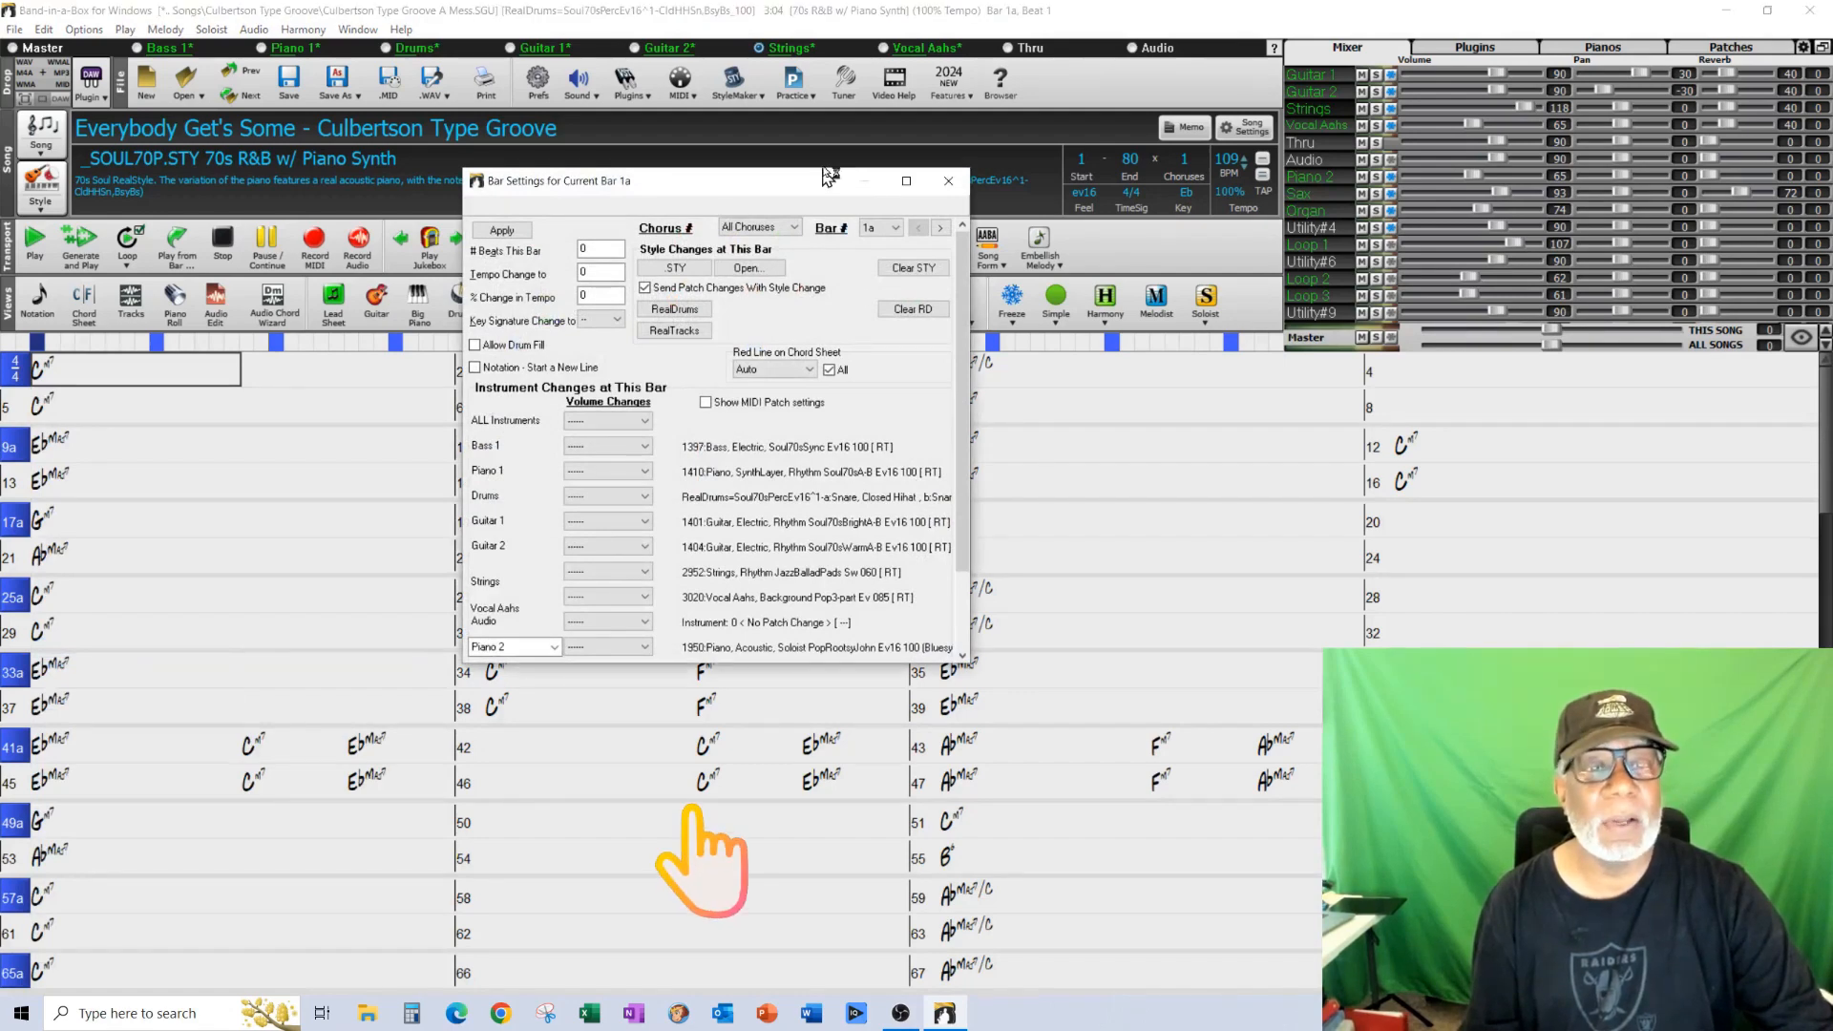
pyautogui.moveTo(817, 577); pyautogui.dragTo(817, 716)
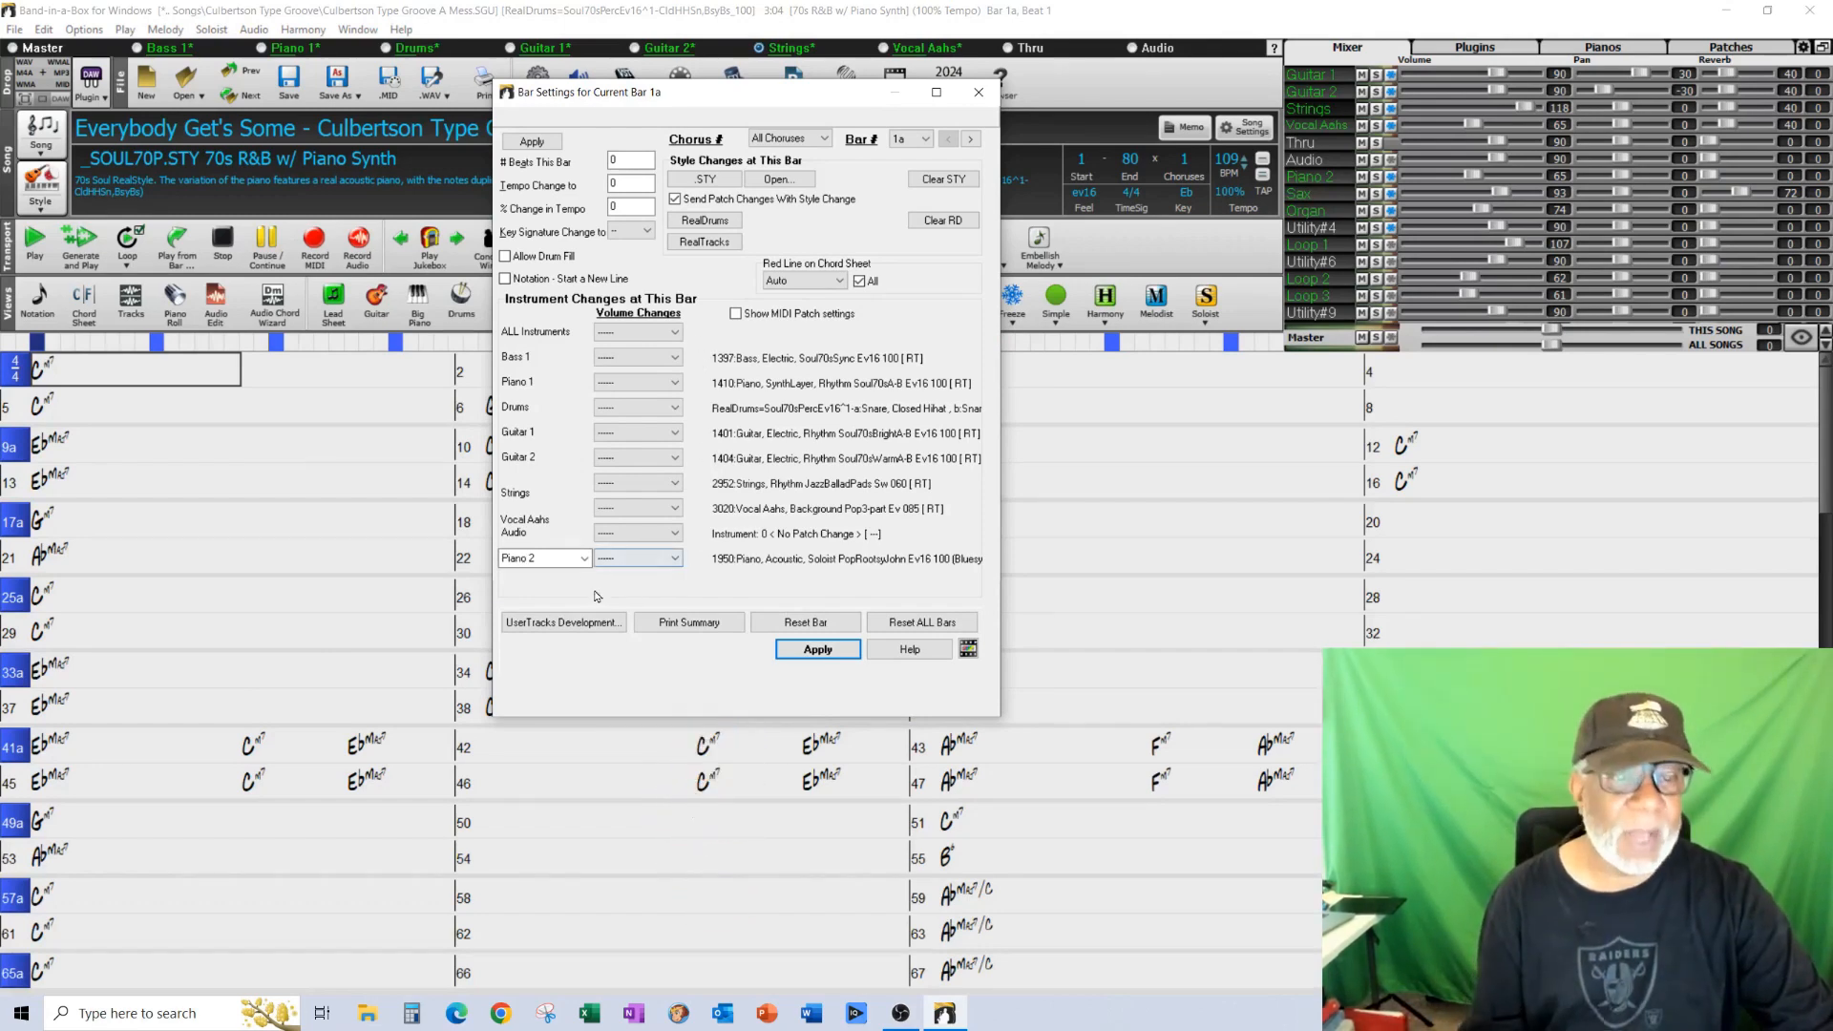
pyautogui.click(584, 559)
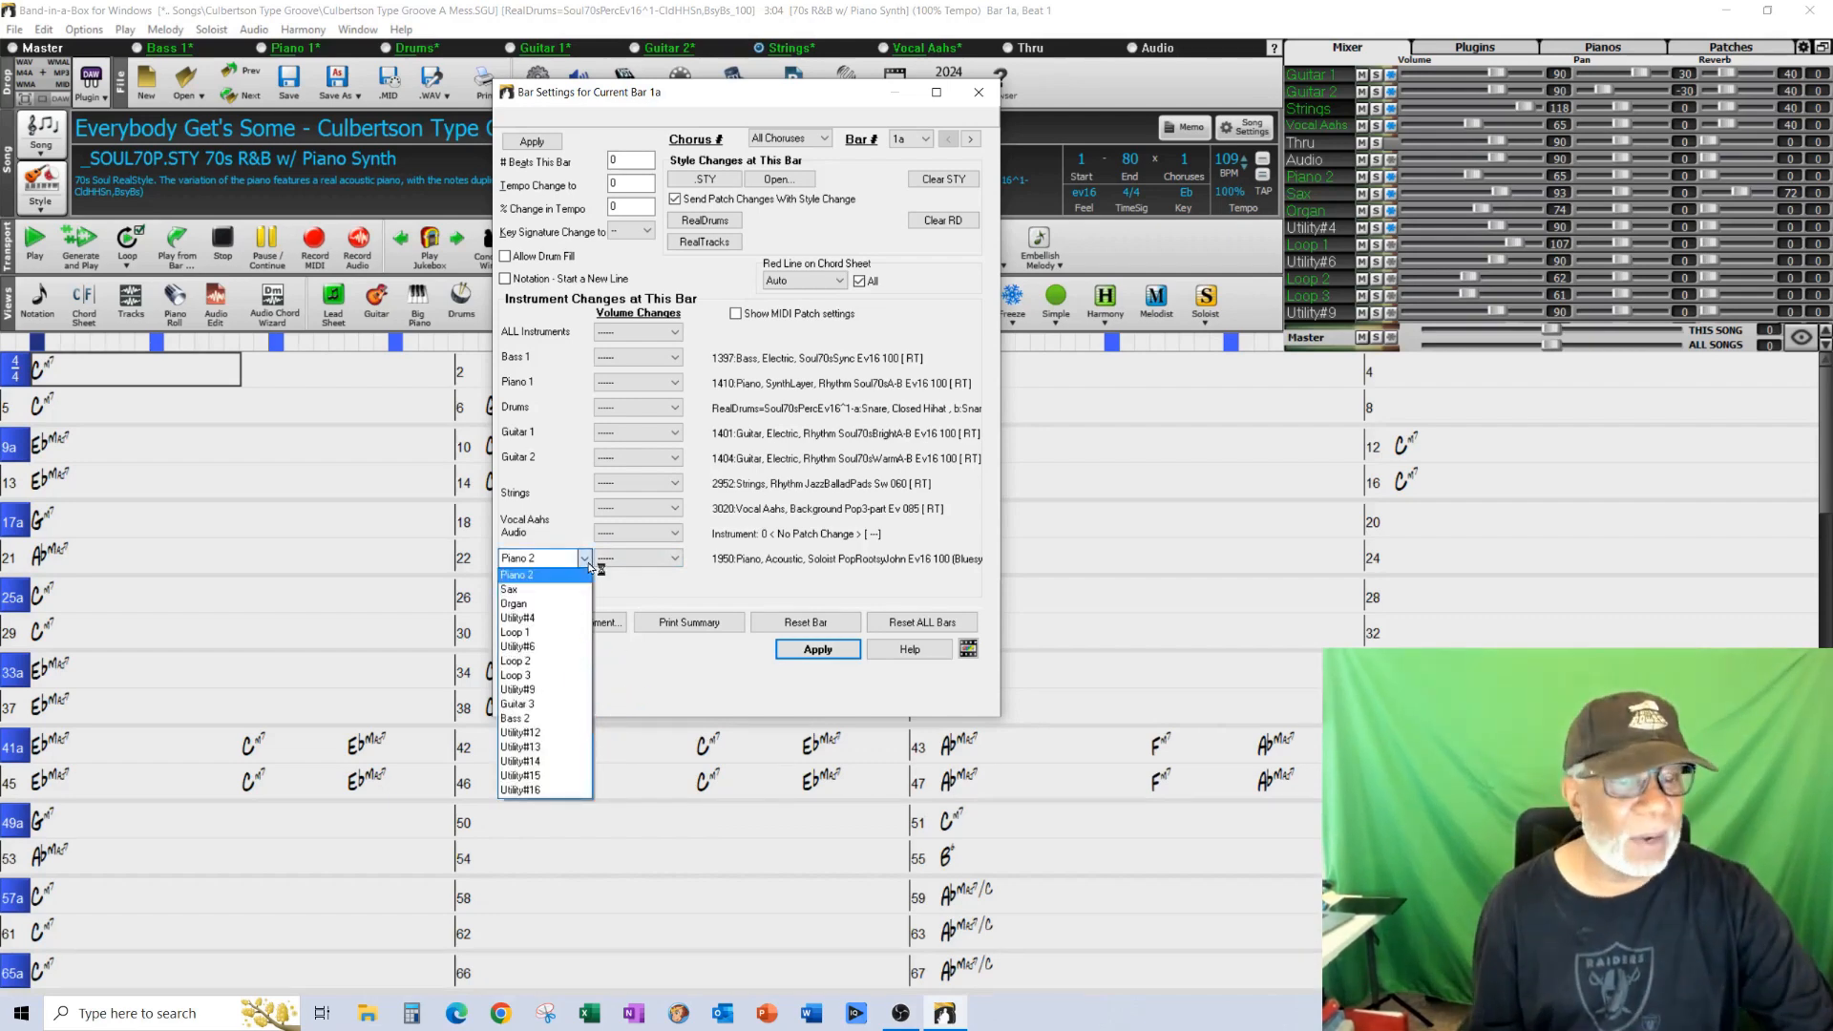
pyautogui.click(587, 563)
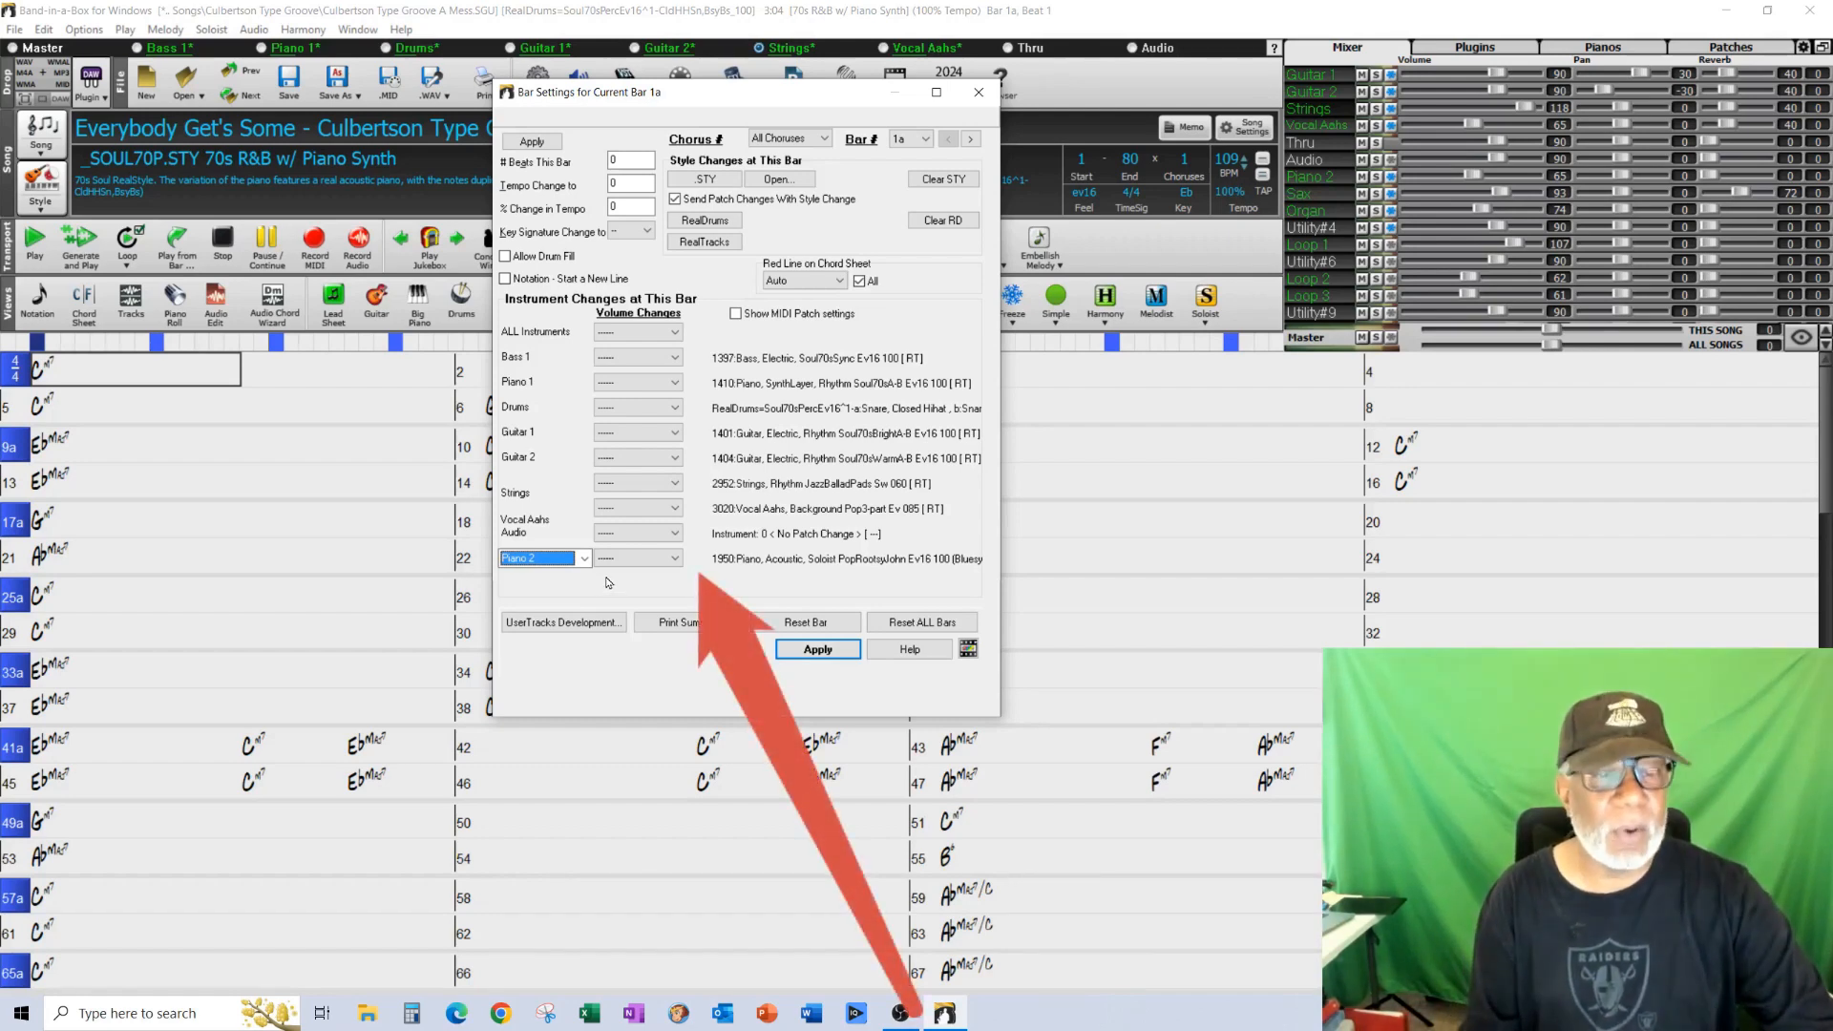
# - Mute the Strings and Vocal Aahs tracks at bar 1
pyautogui.click(678, 493)
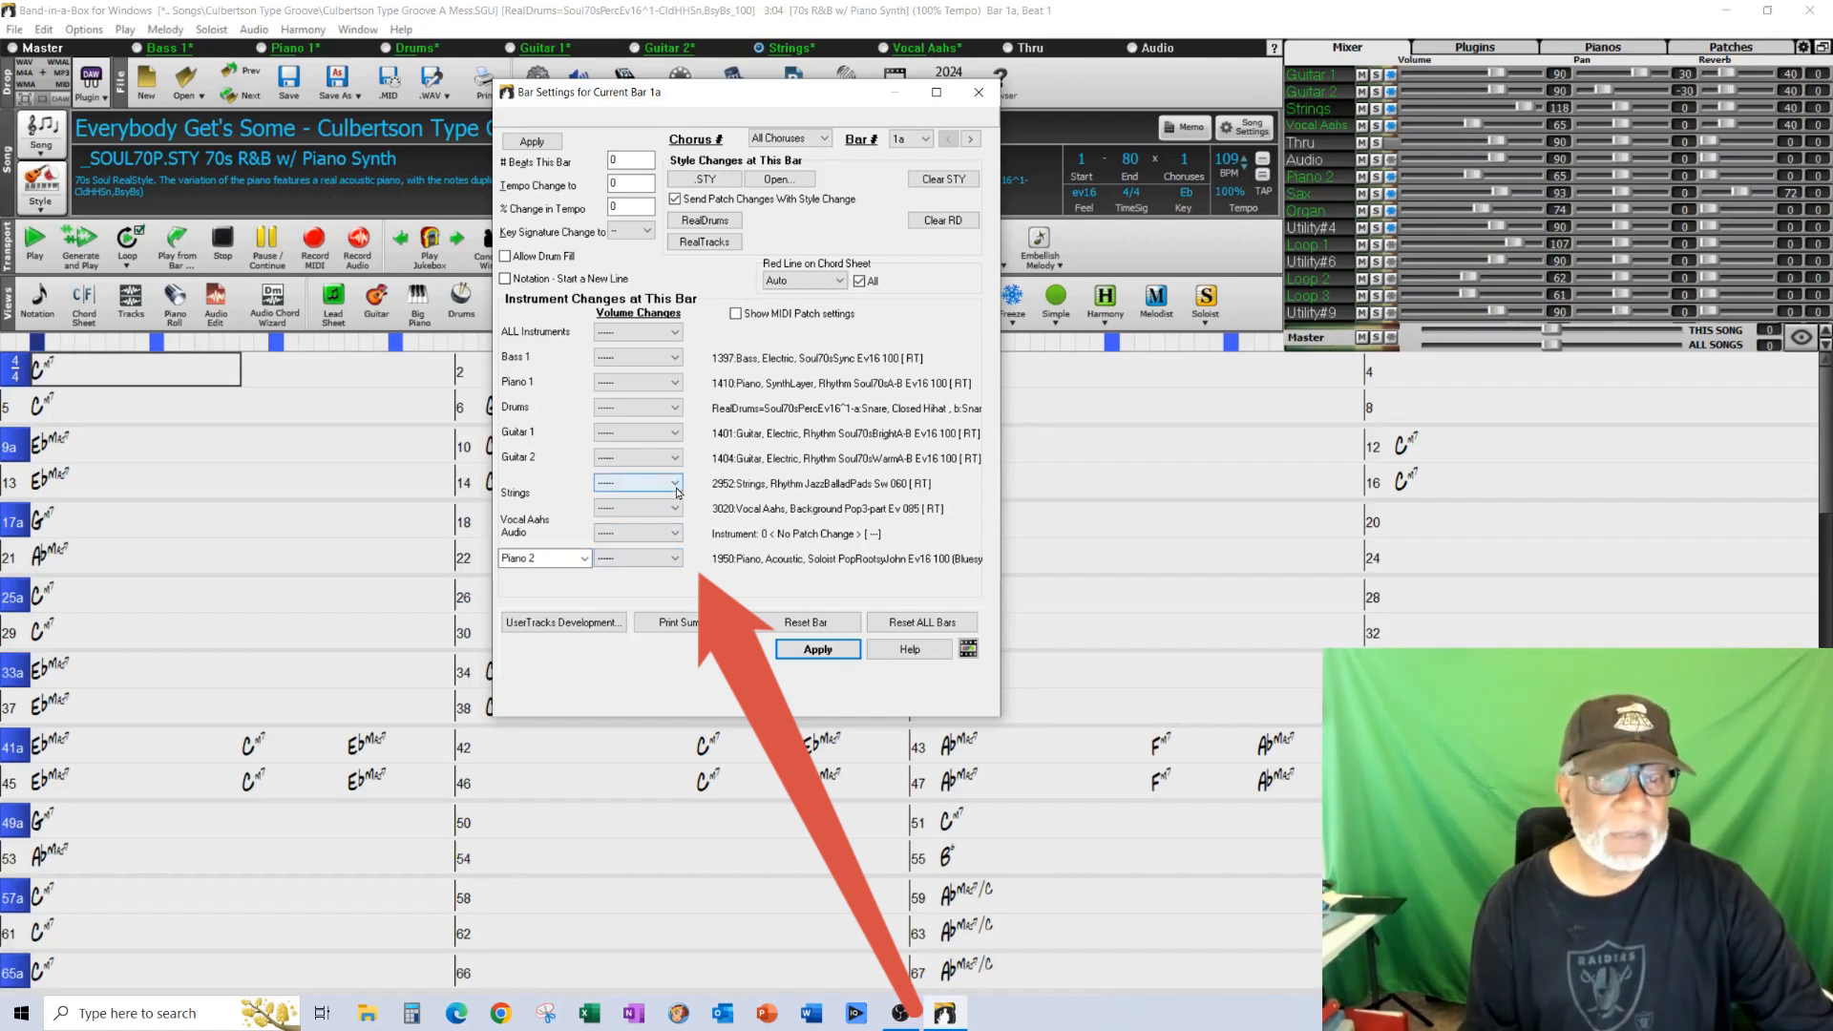
pyautogui.click(678, 483)
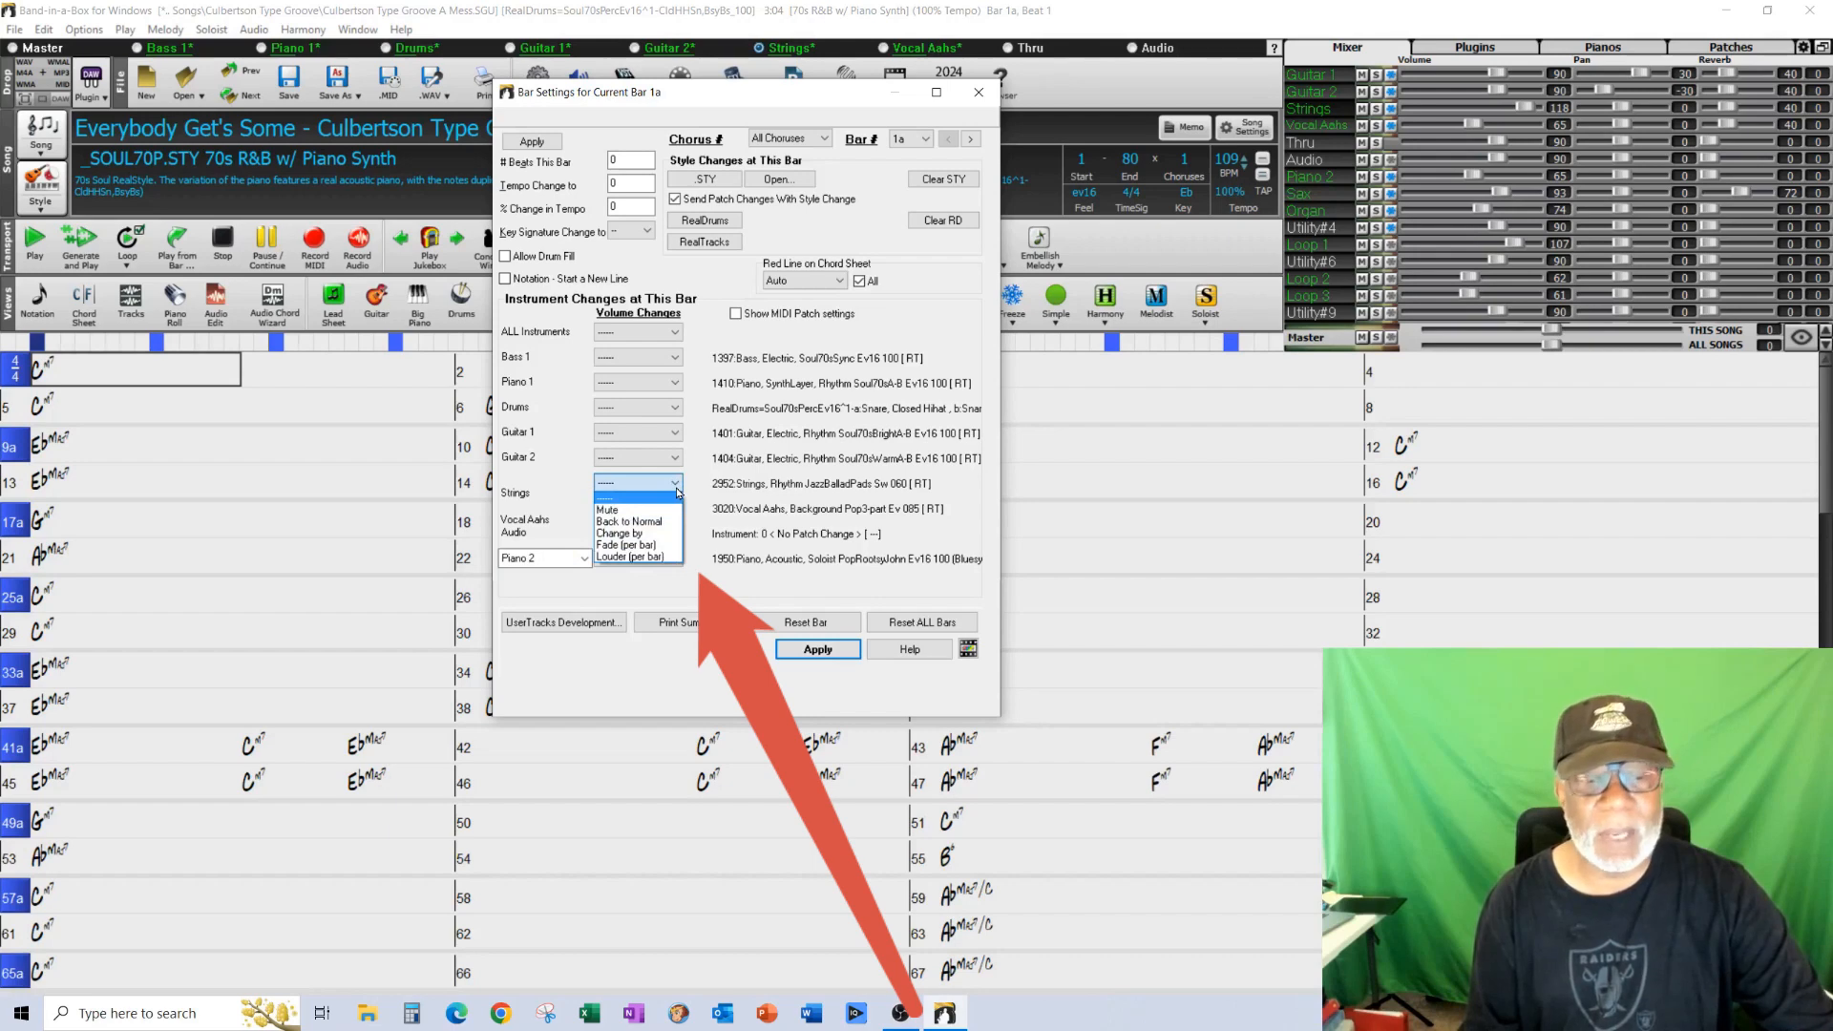
pyautogui.click(658, 510)
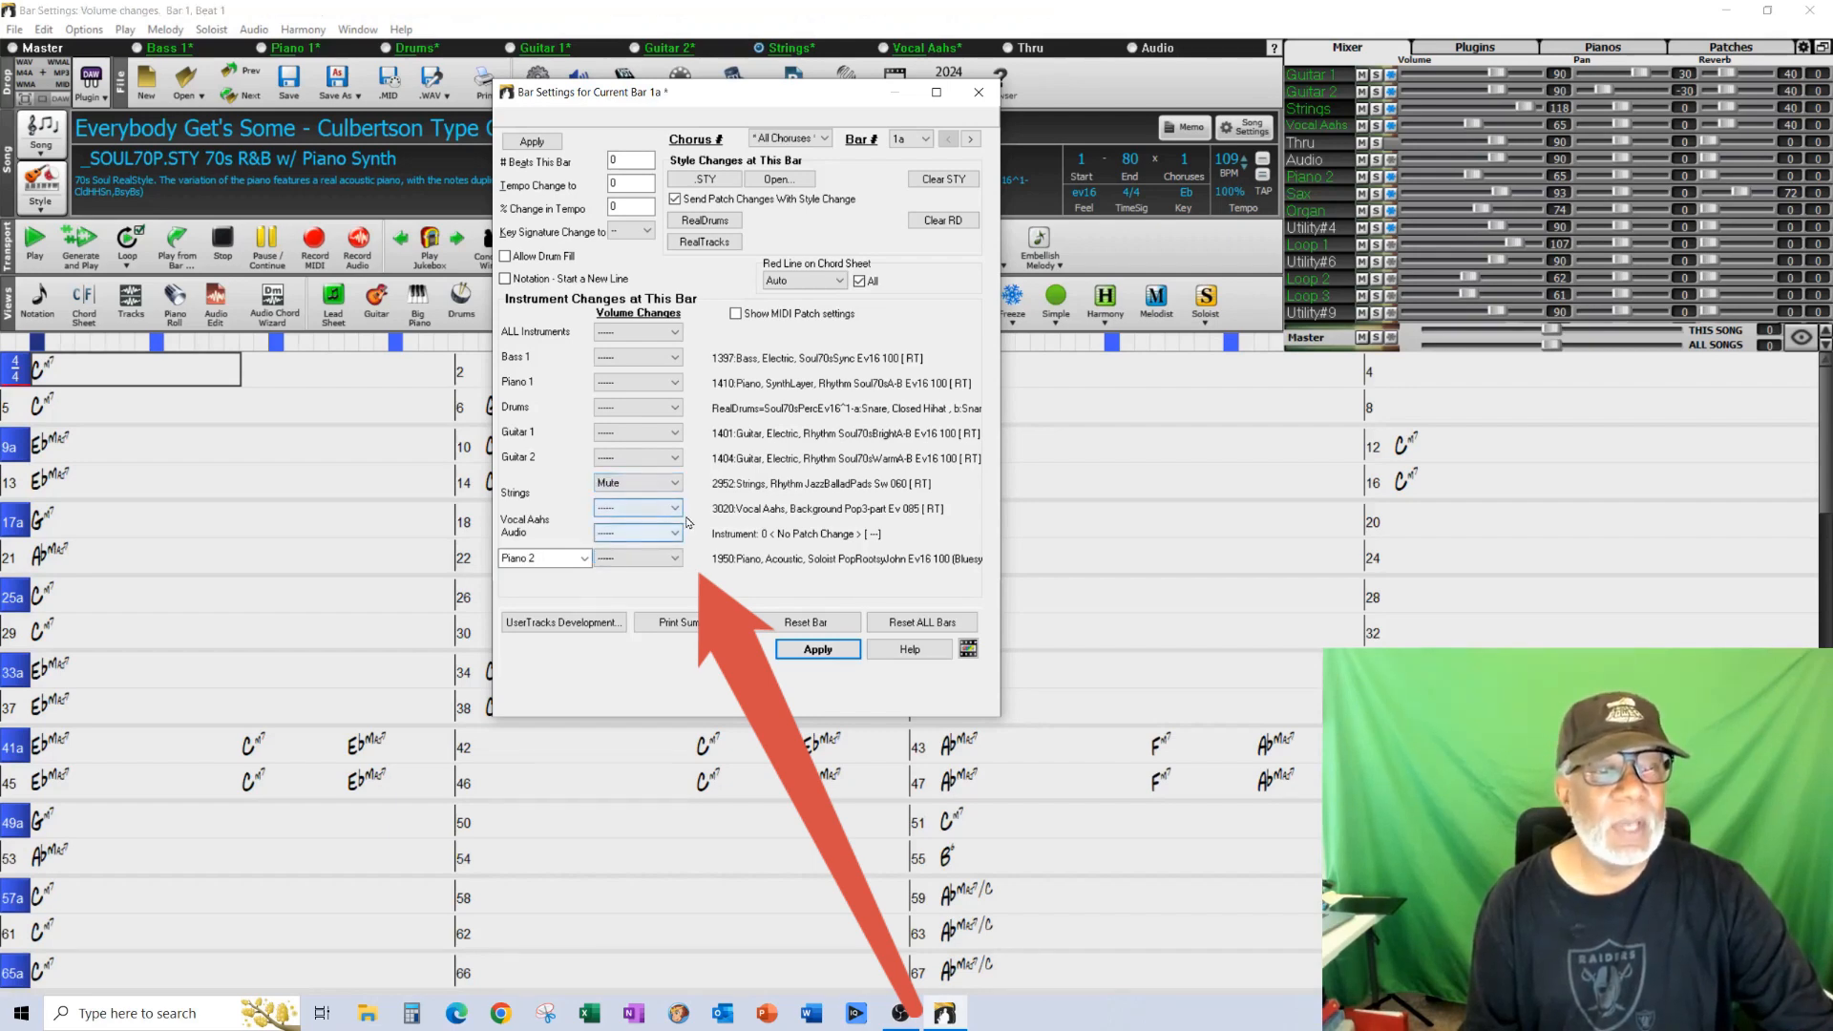
pyautogui.click(675, 508)
pyautogui.click(649, 535)
# - Mute the Piano 2, Sax and Organ tracks at bar 1
pyautogui.click(673, 560)
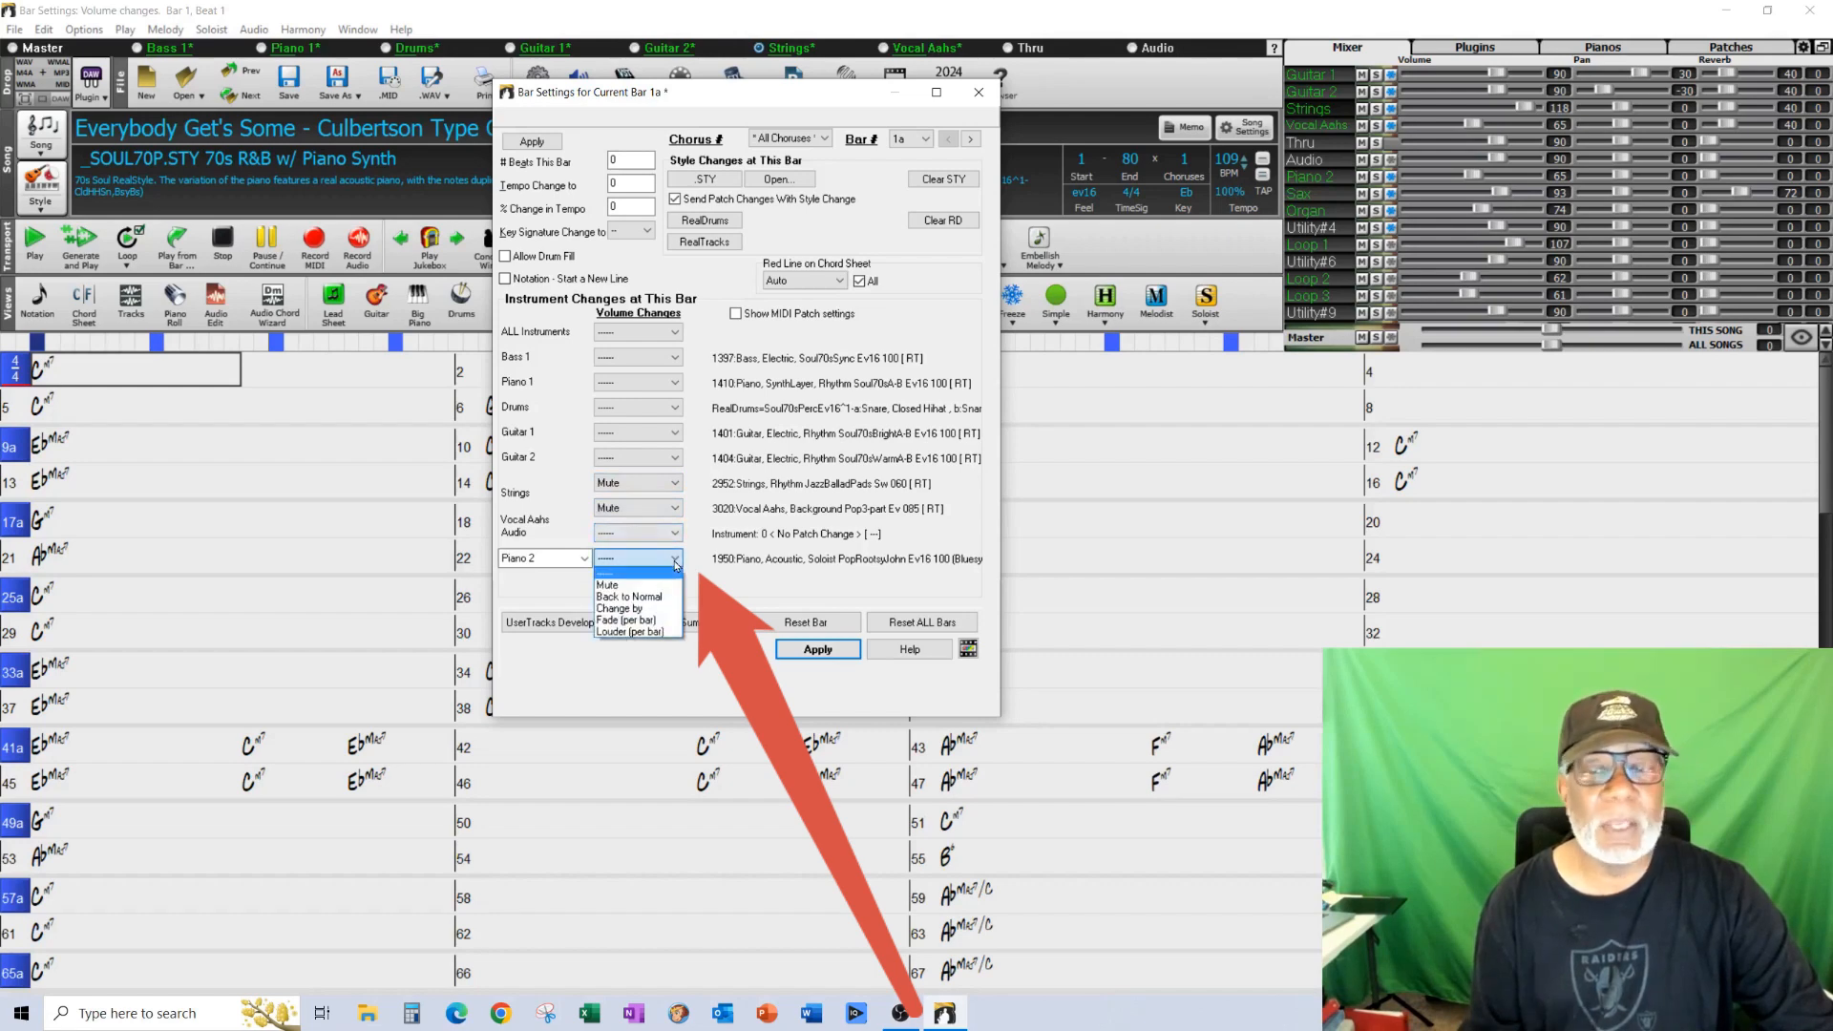
pyautogui.click(658, 584)
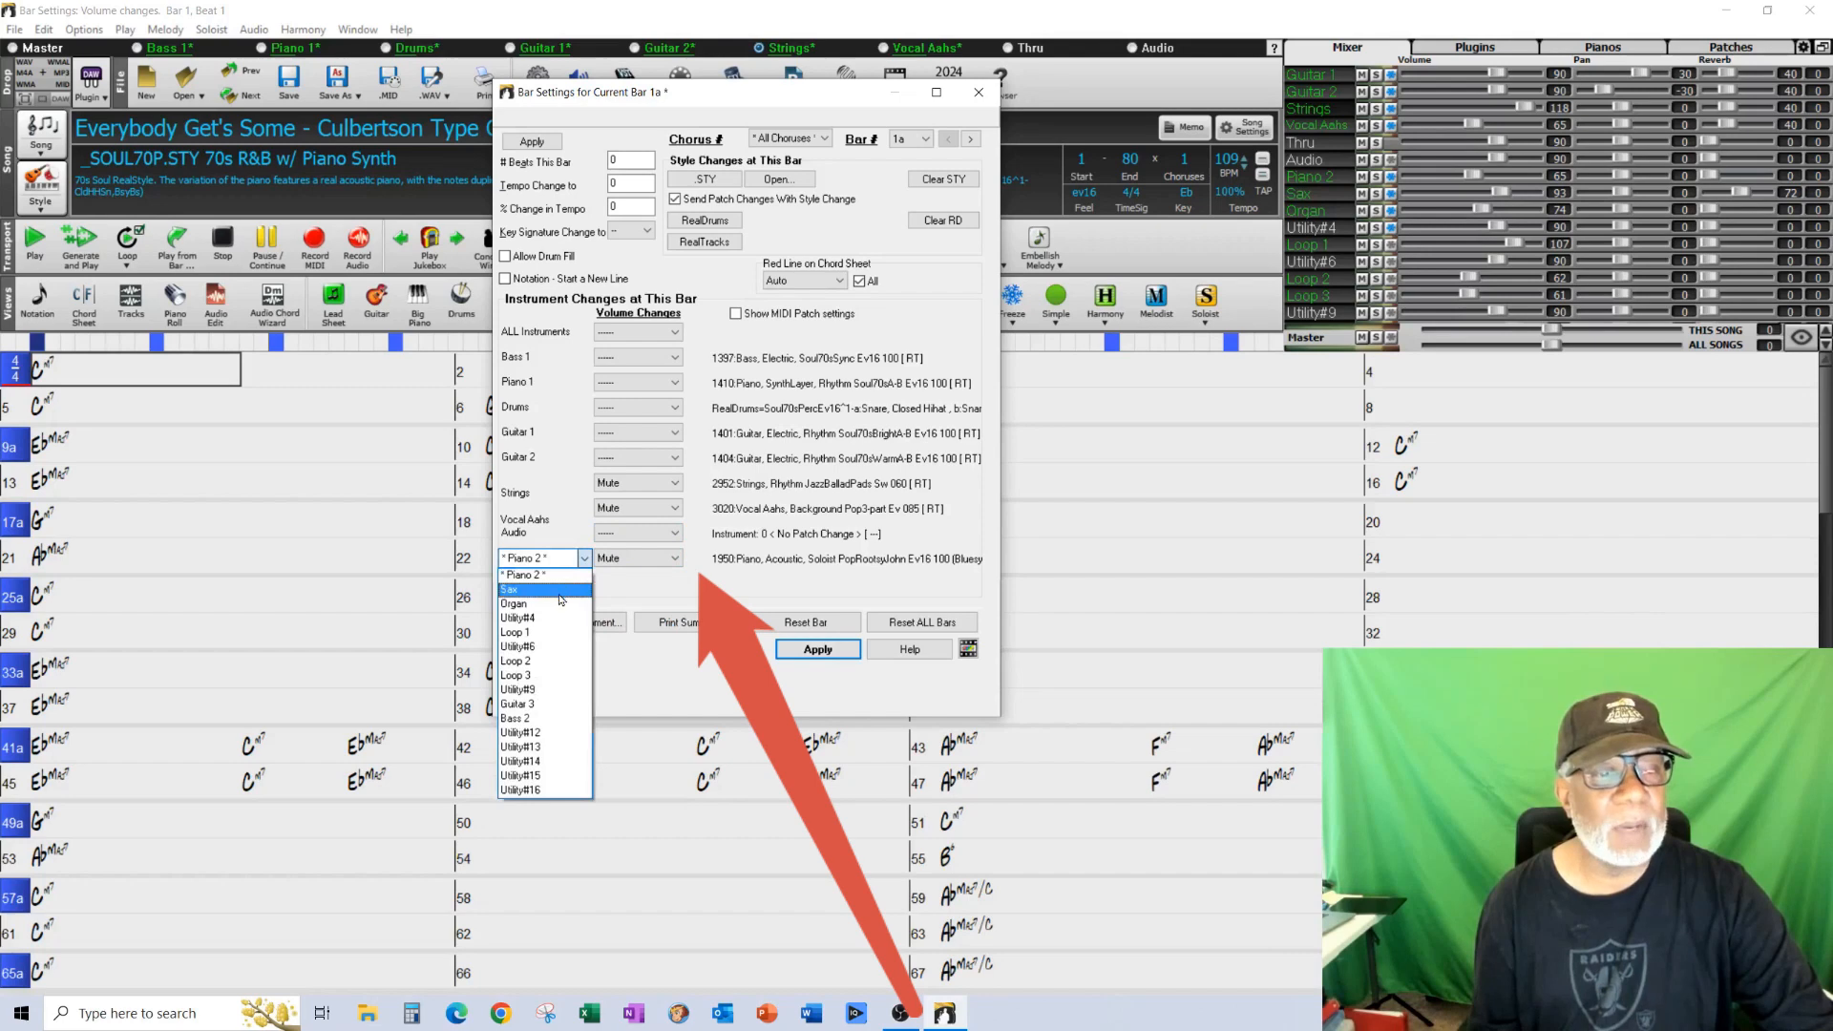
pyautogui.click(581, 589)
pyautogui.click(674, 559)
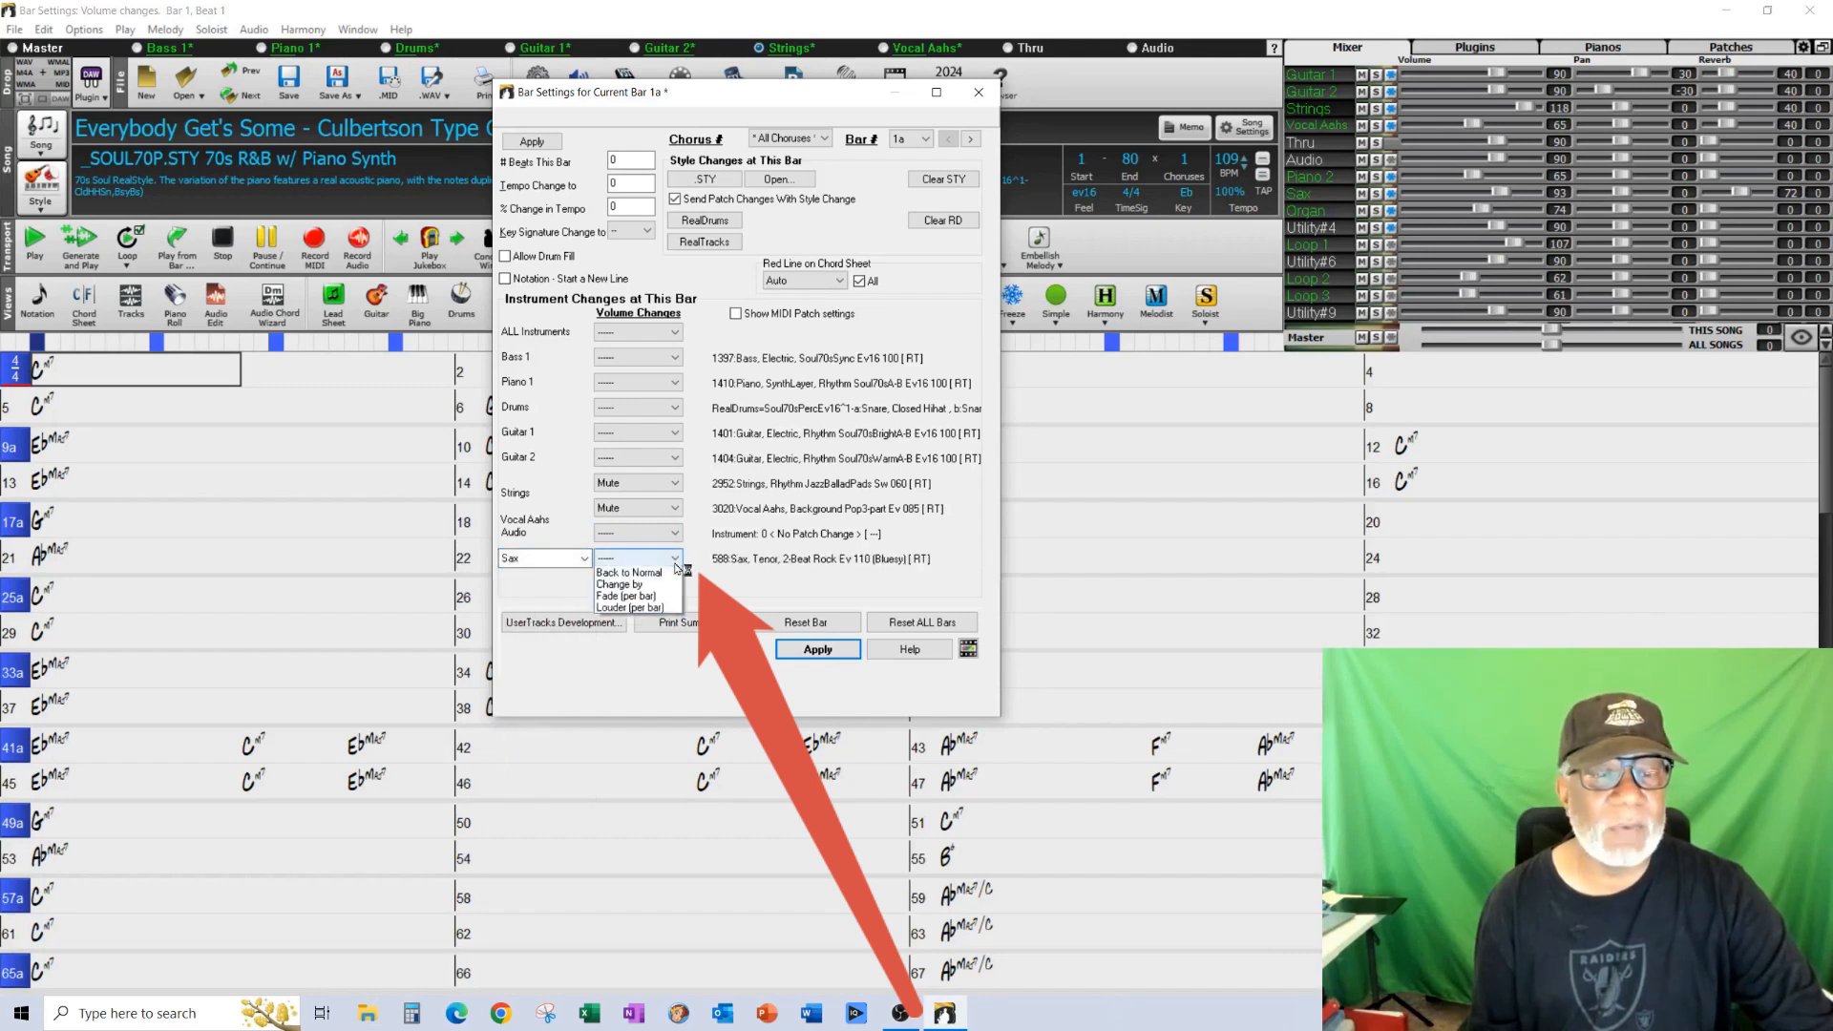
pyautogui.click(607, 576)
pyautogui.click(582, 559)
pyautogui.click(544, 602)
pyautogui.click(674, 558)
pyautogui.click(607, 576)
# - Mute the Loop 1, Loop 2 and Loop 3 tracks at bar 1
pyautogui.click(583, 560)
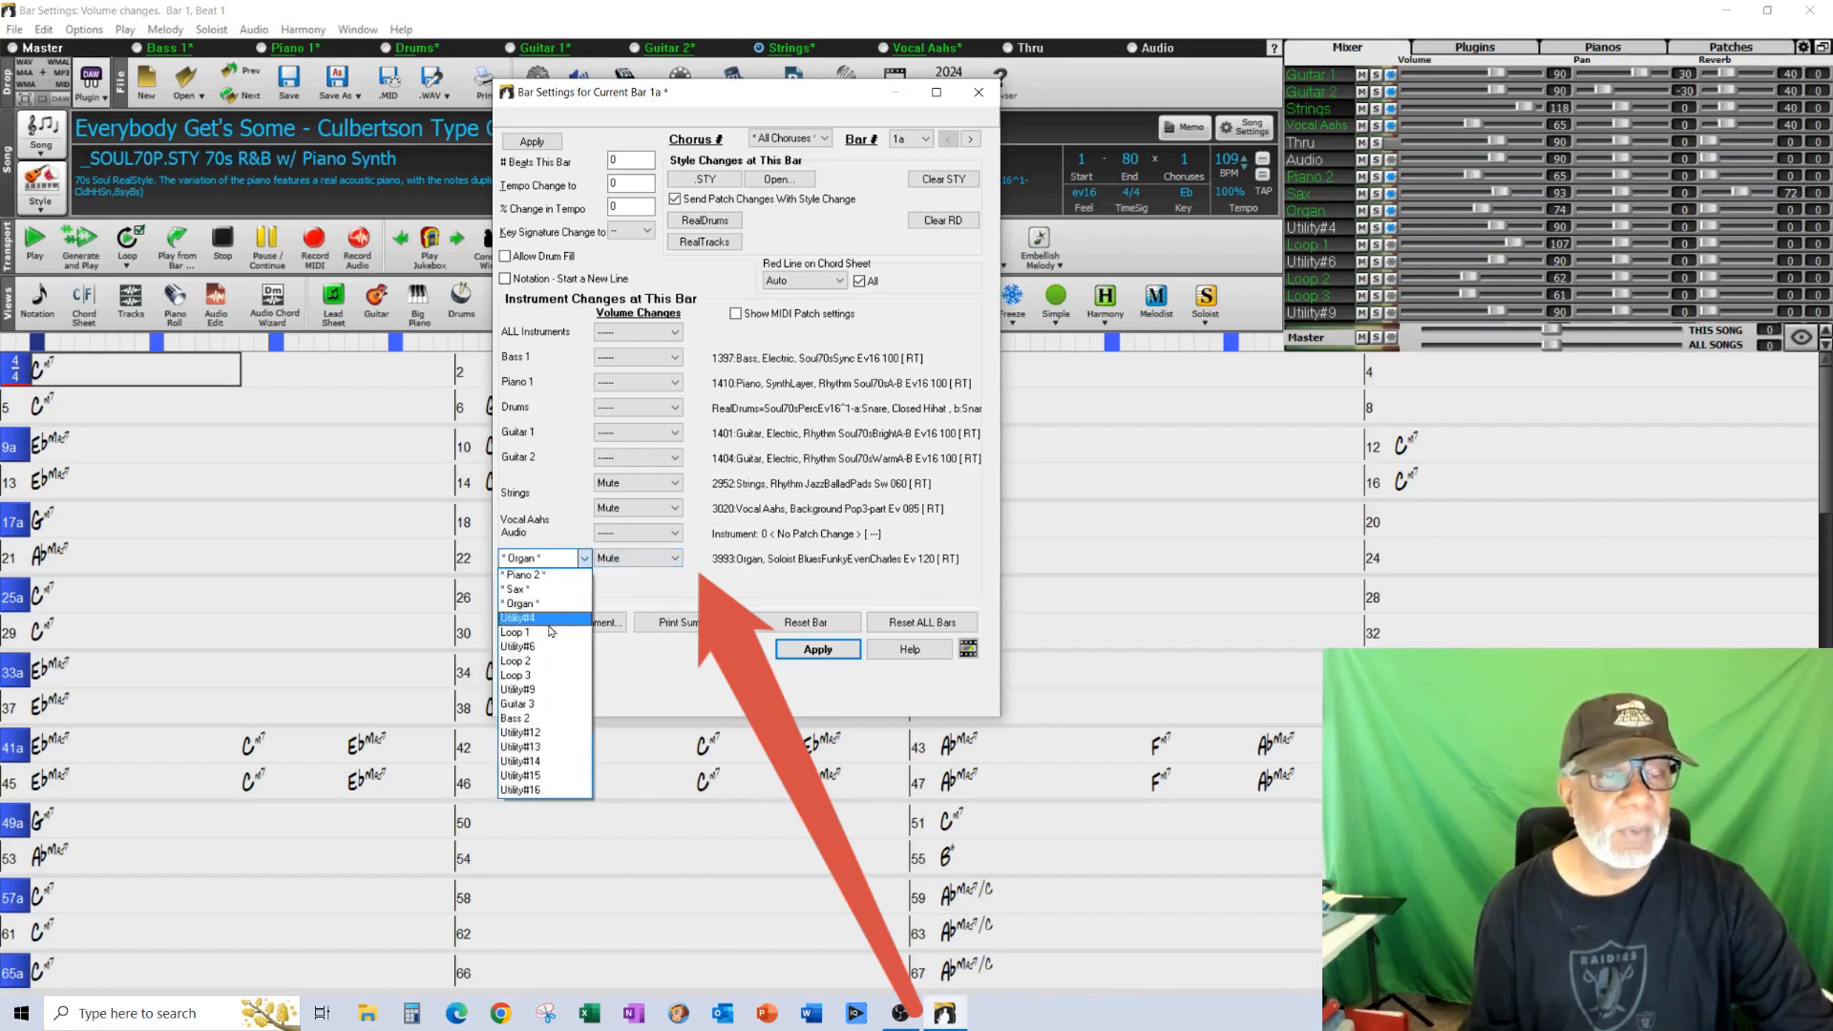
pyautogui.click(548, 631)
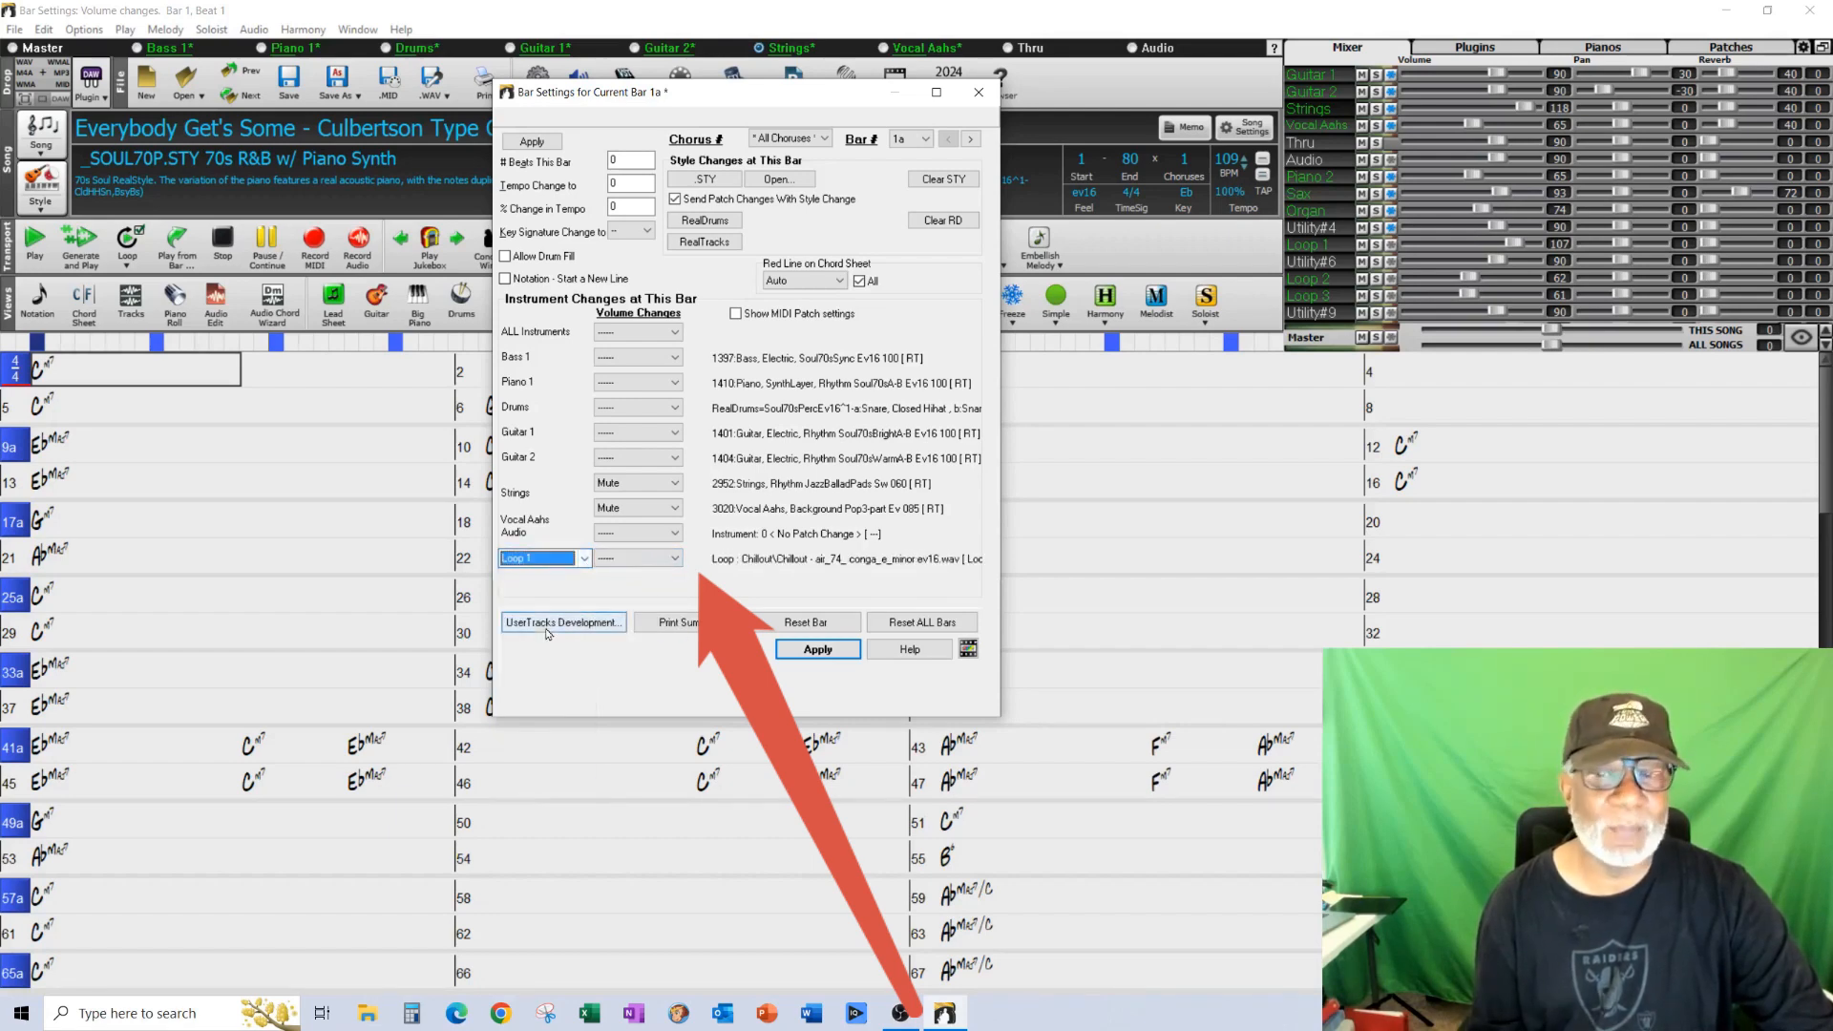
pyautogui.click(668, 558)
pyautogui.click(649, 585)
pyautogui.click(583, 558)
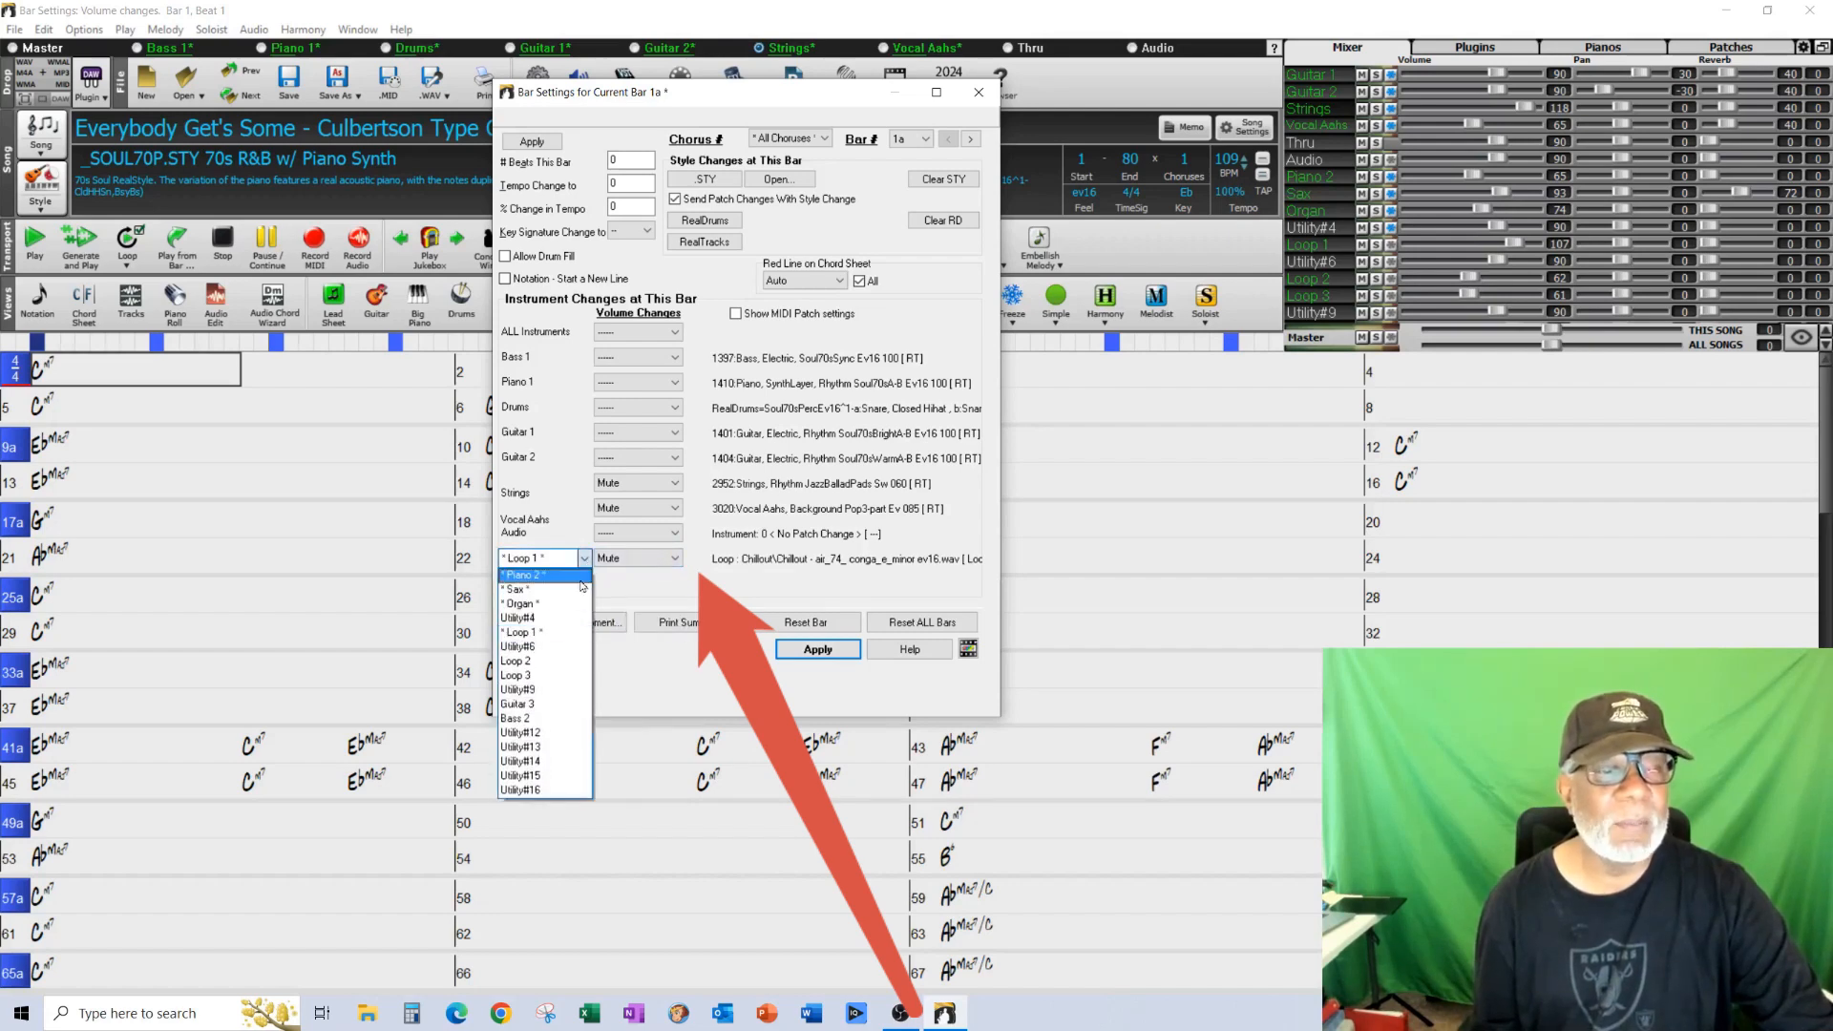
pyautogui.click(547, 662)
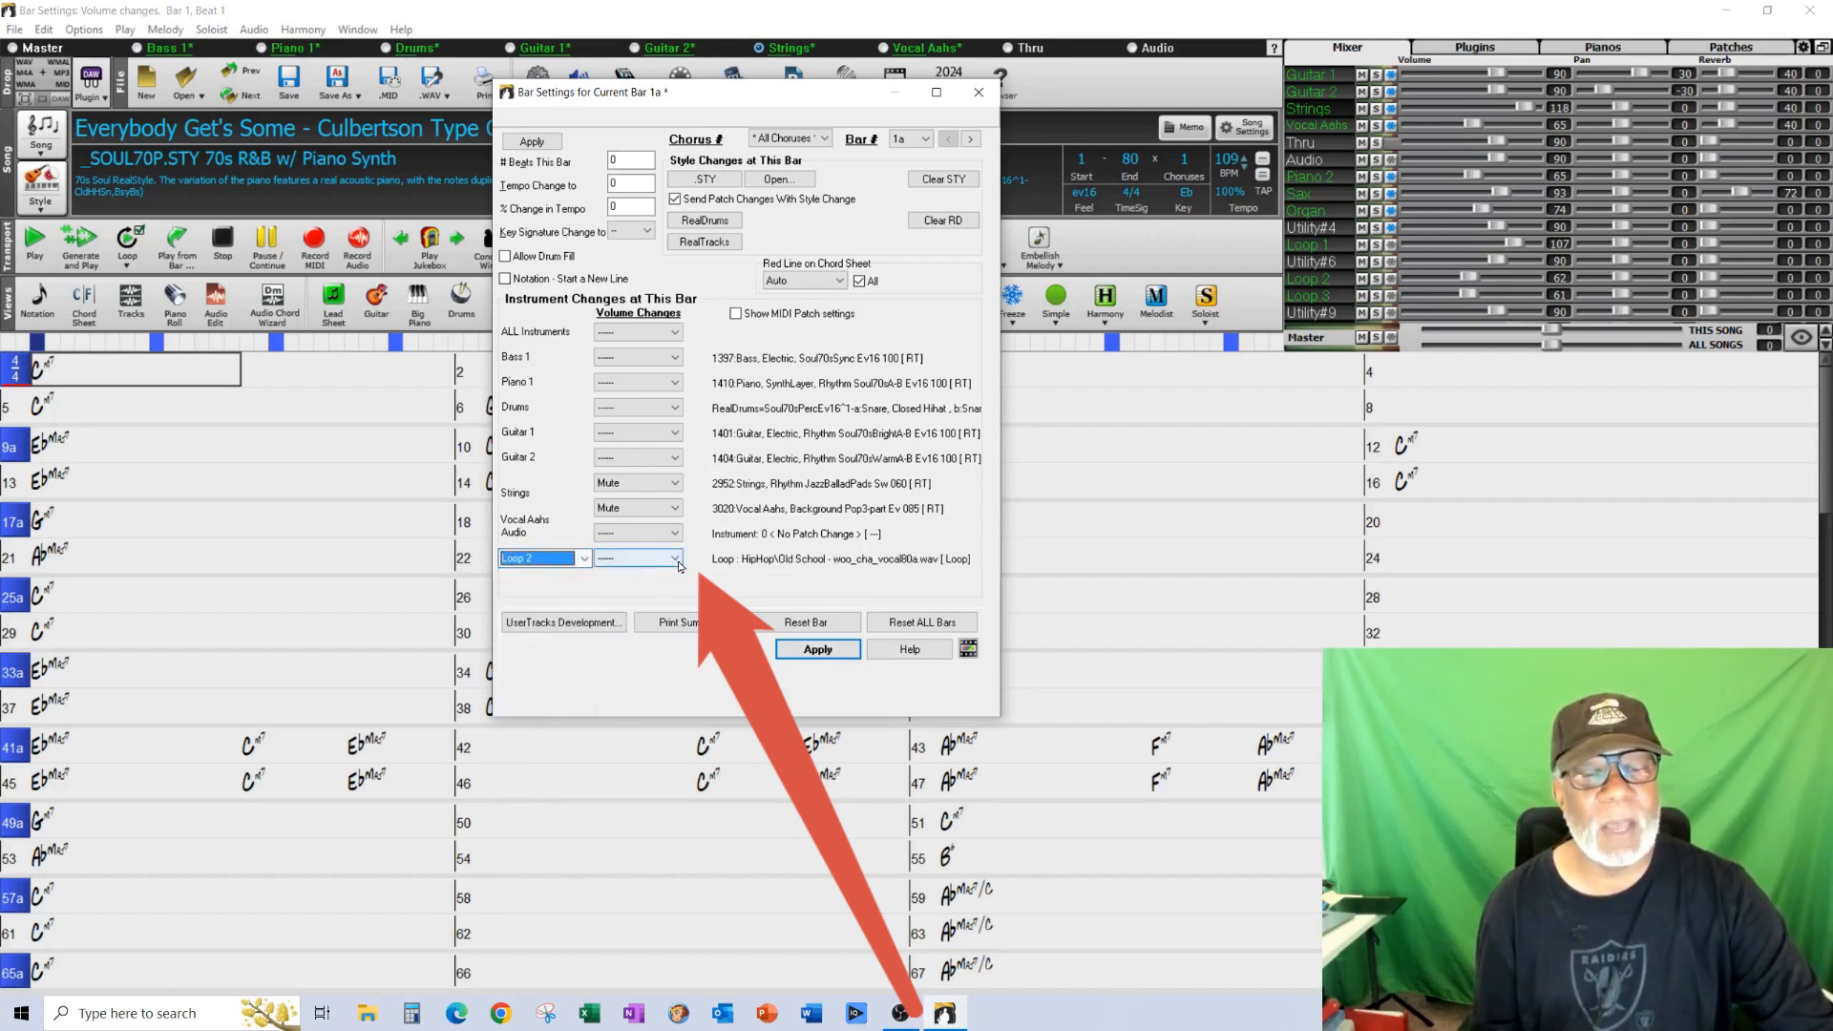
pyautogui.click(668, 561)
pyautogui.click(637, 585)
pyautogui.click(583, 558)
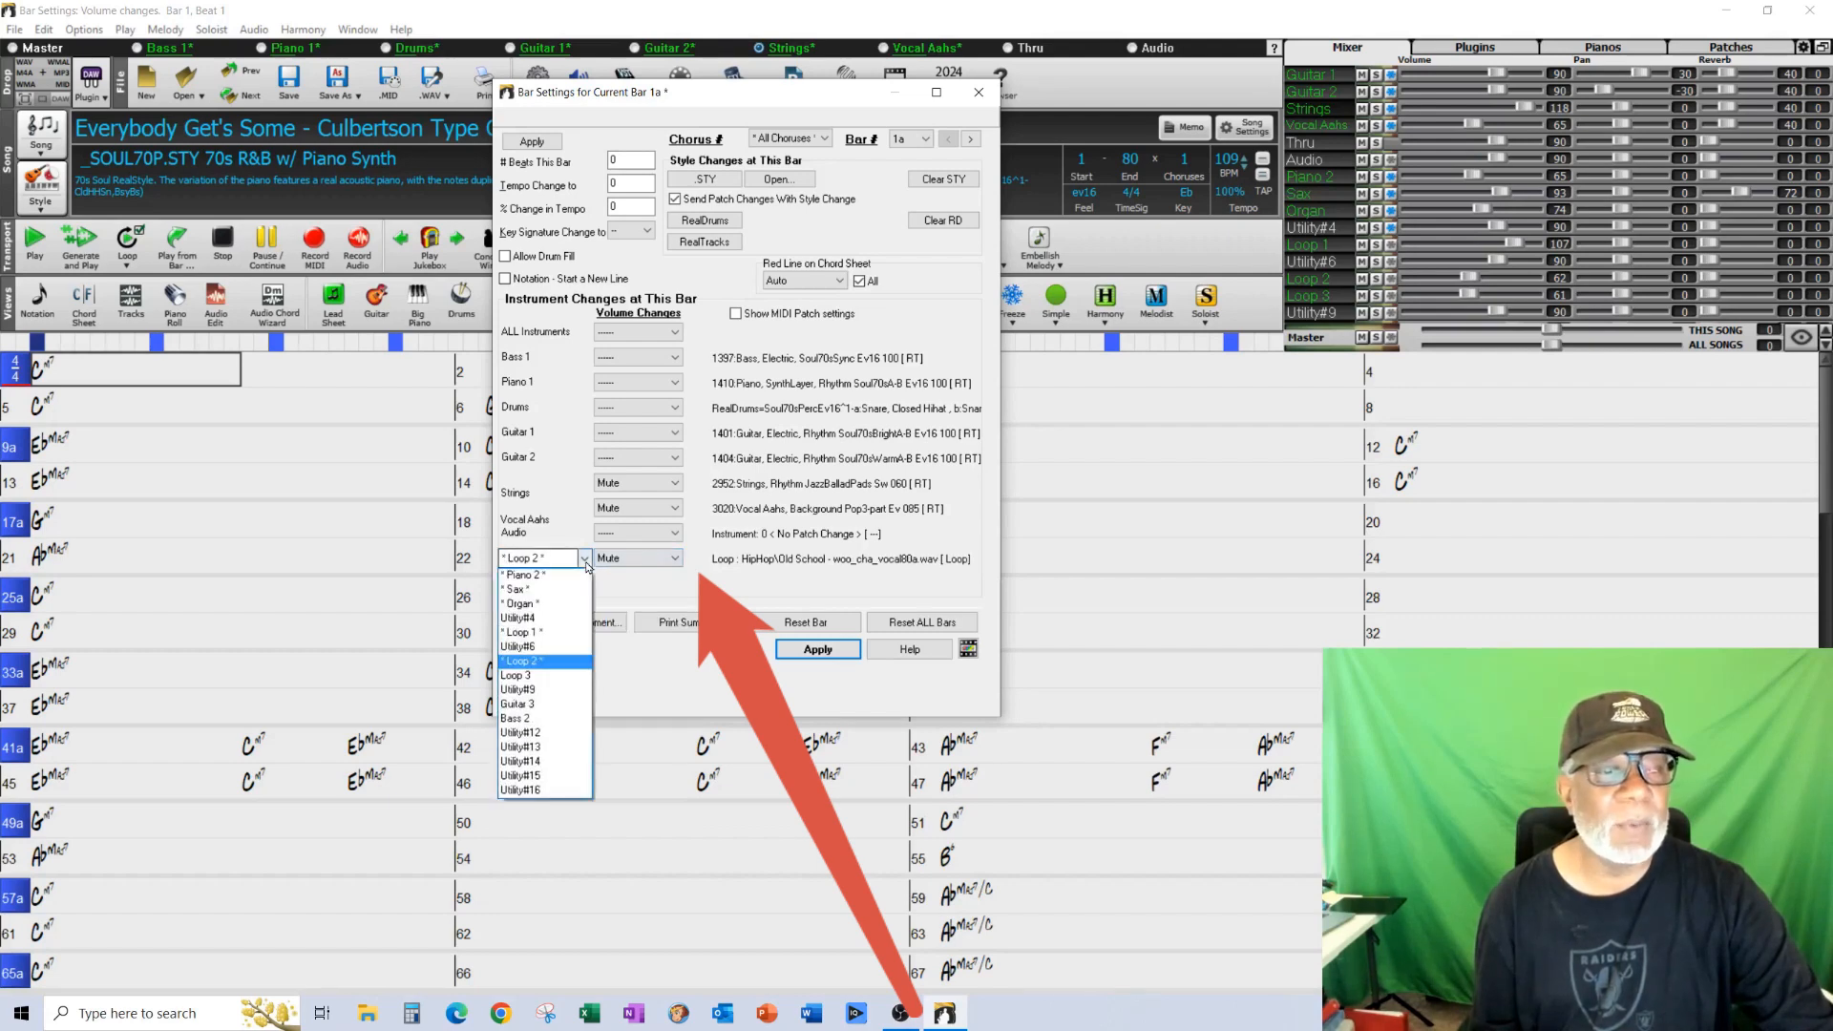
pyautogui.click(540, 676)
pyautogui.click(668, 558)
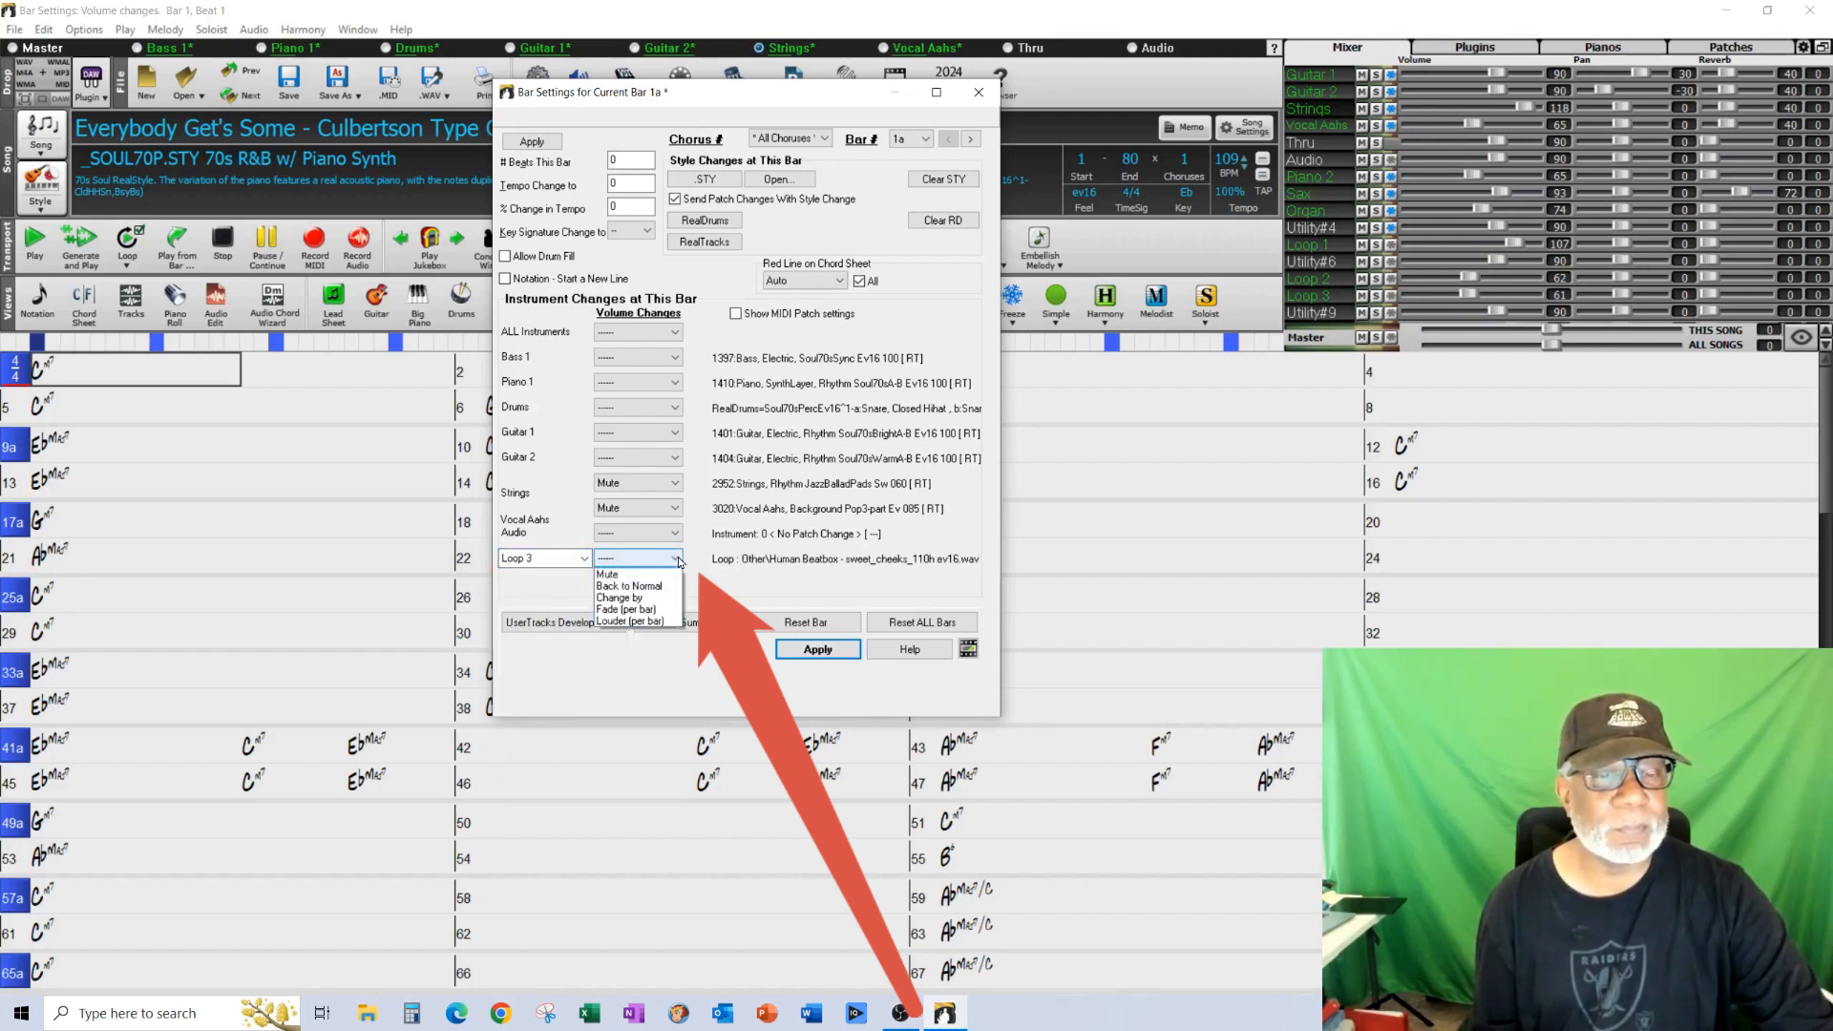
pyautogui.click(636, 596)
# - Mute the Guitar 3 track at bar 1, close the bar settings and play the song from bar 1 into bar 6
pyautogui.click(583, 558)
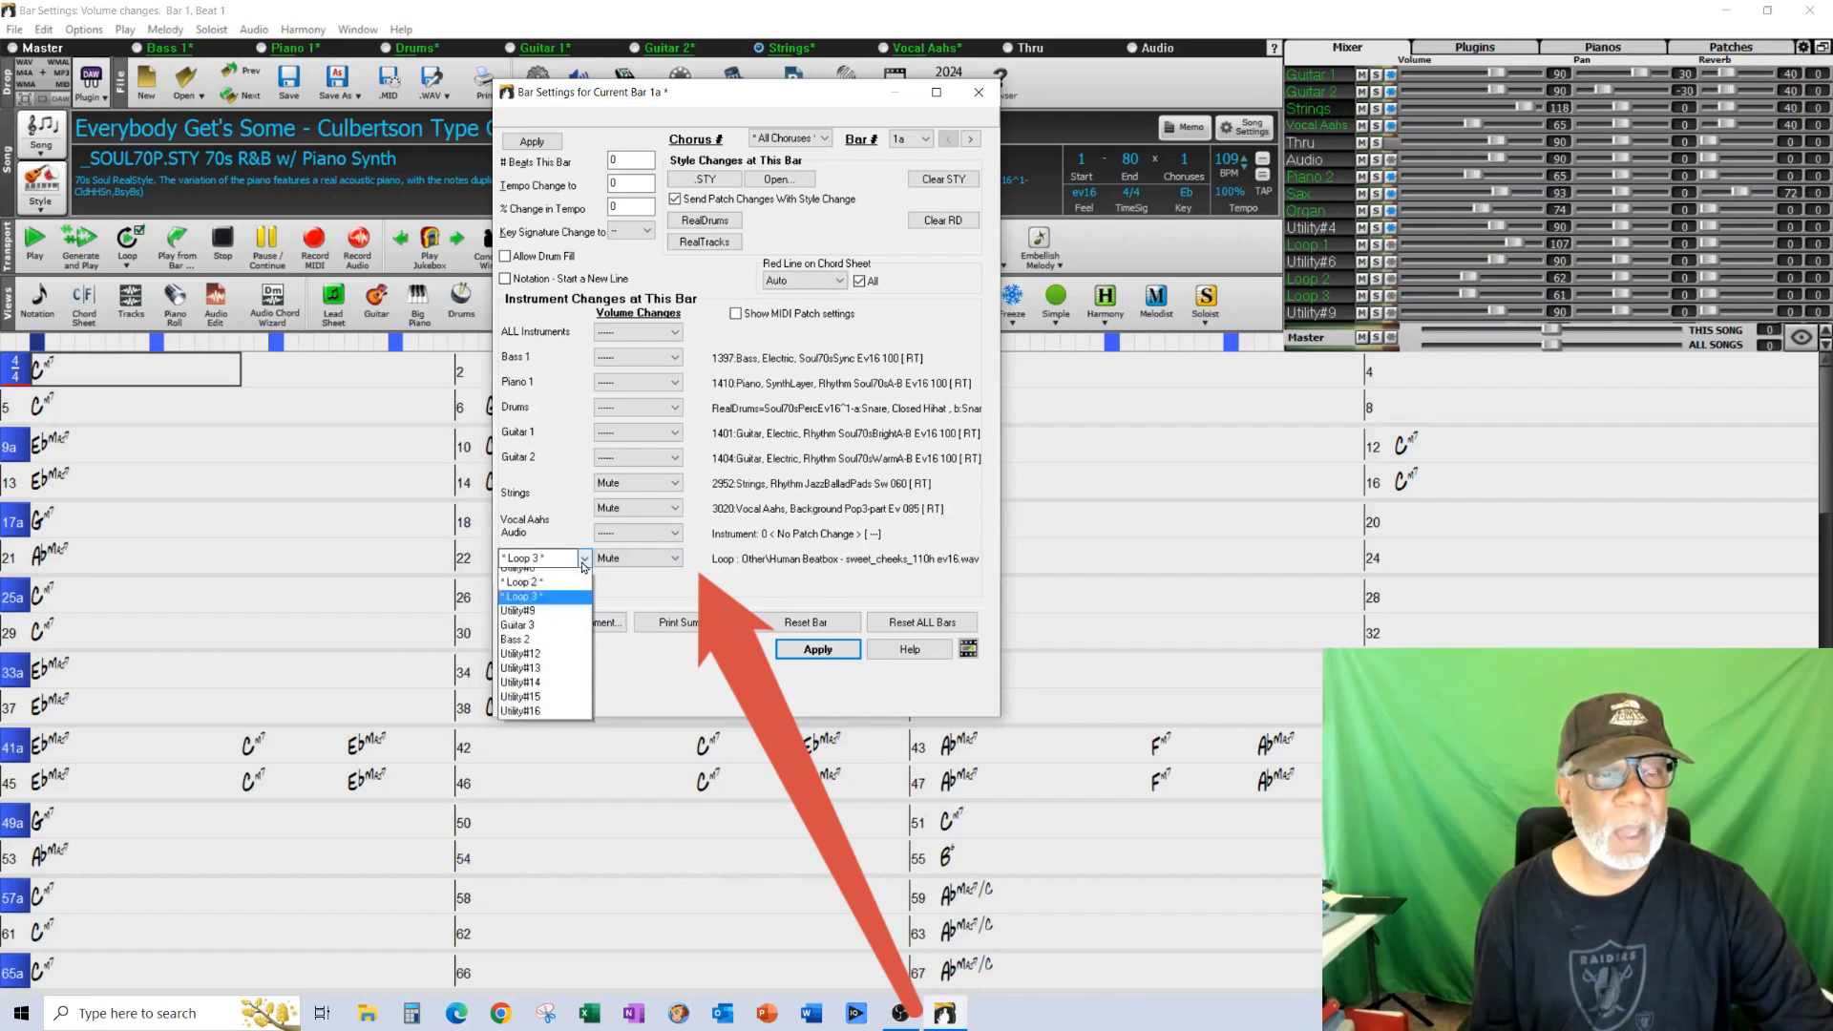
pyautogui.click(546, 709)
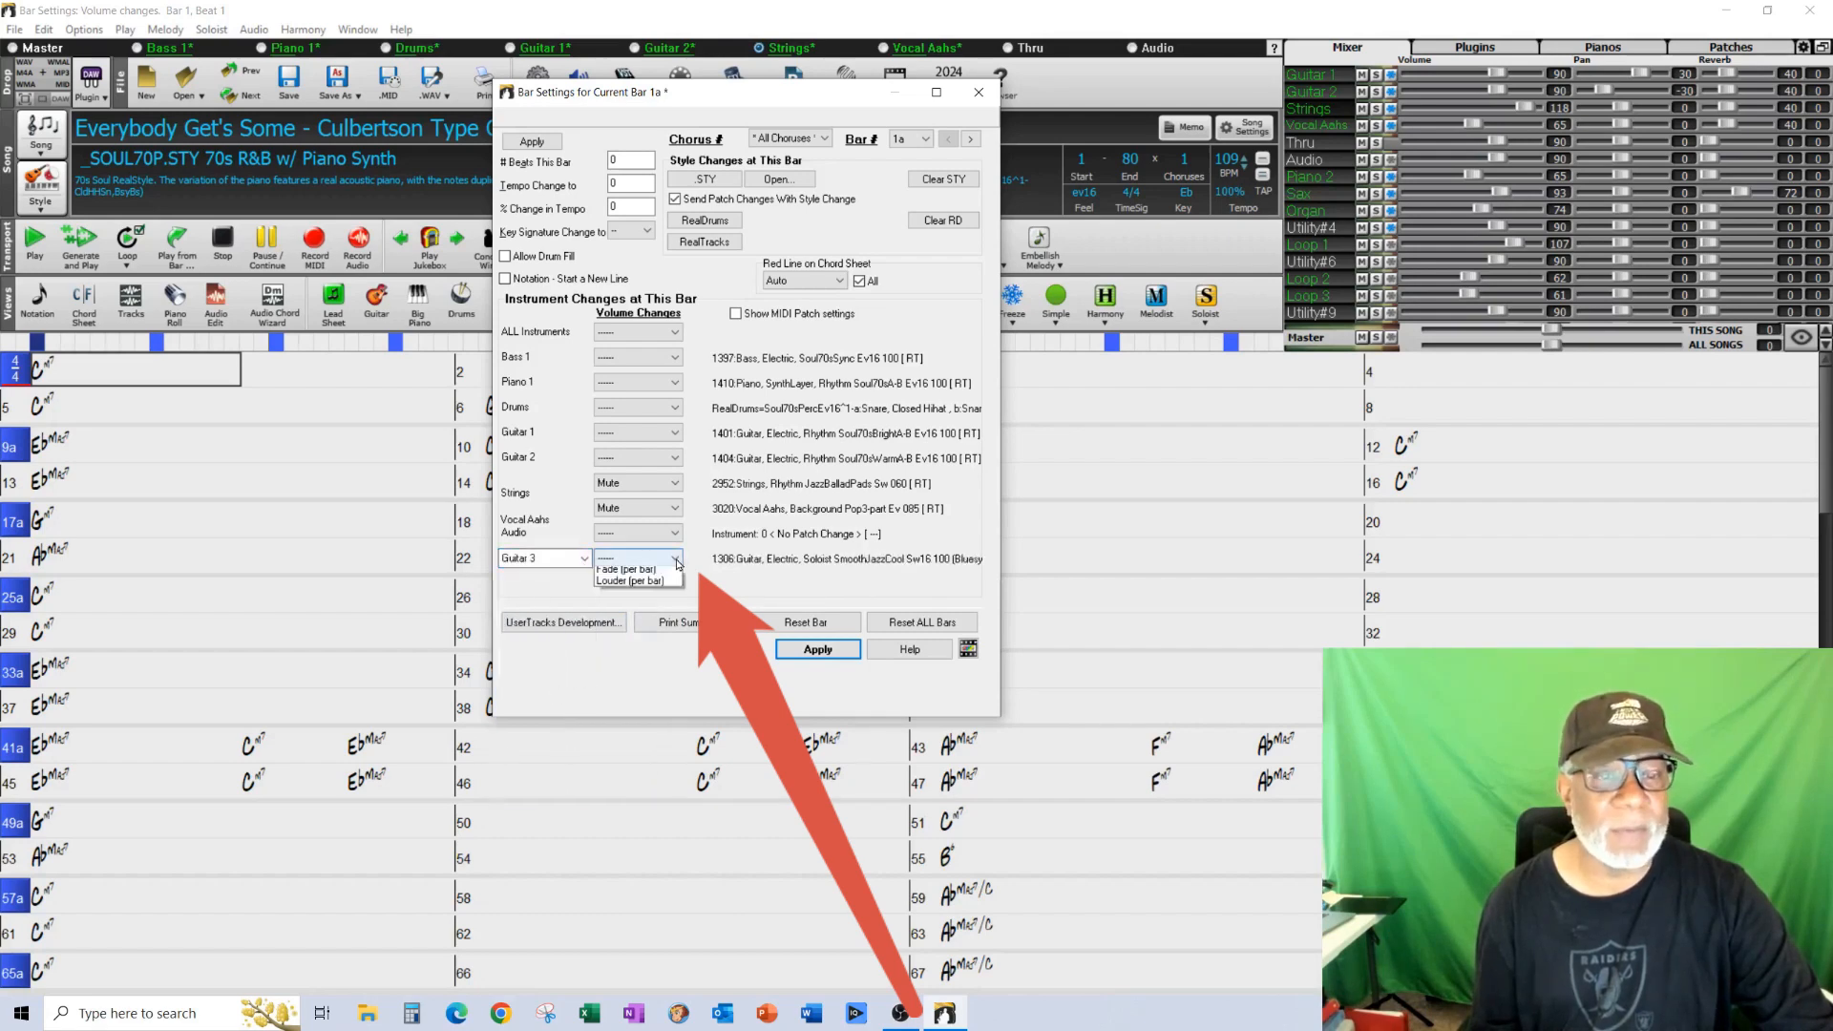
pyautogui.click(672, 560)
pyautogui.click(657, 587)
pyautogui.click(583, 558)
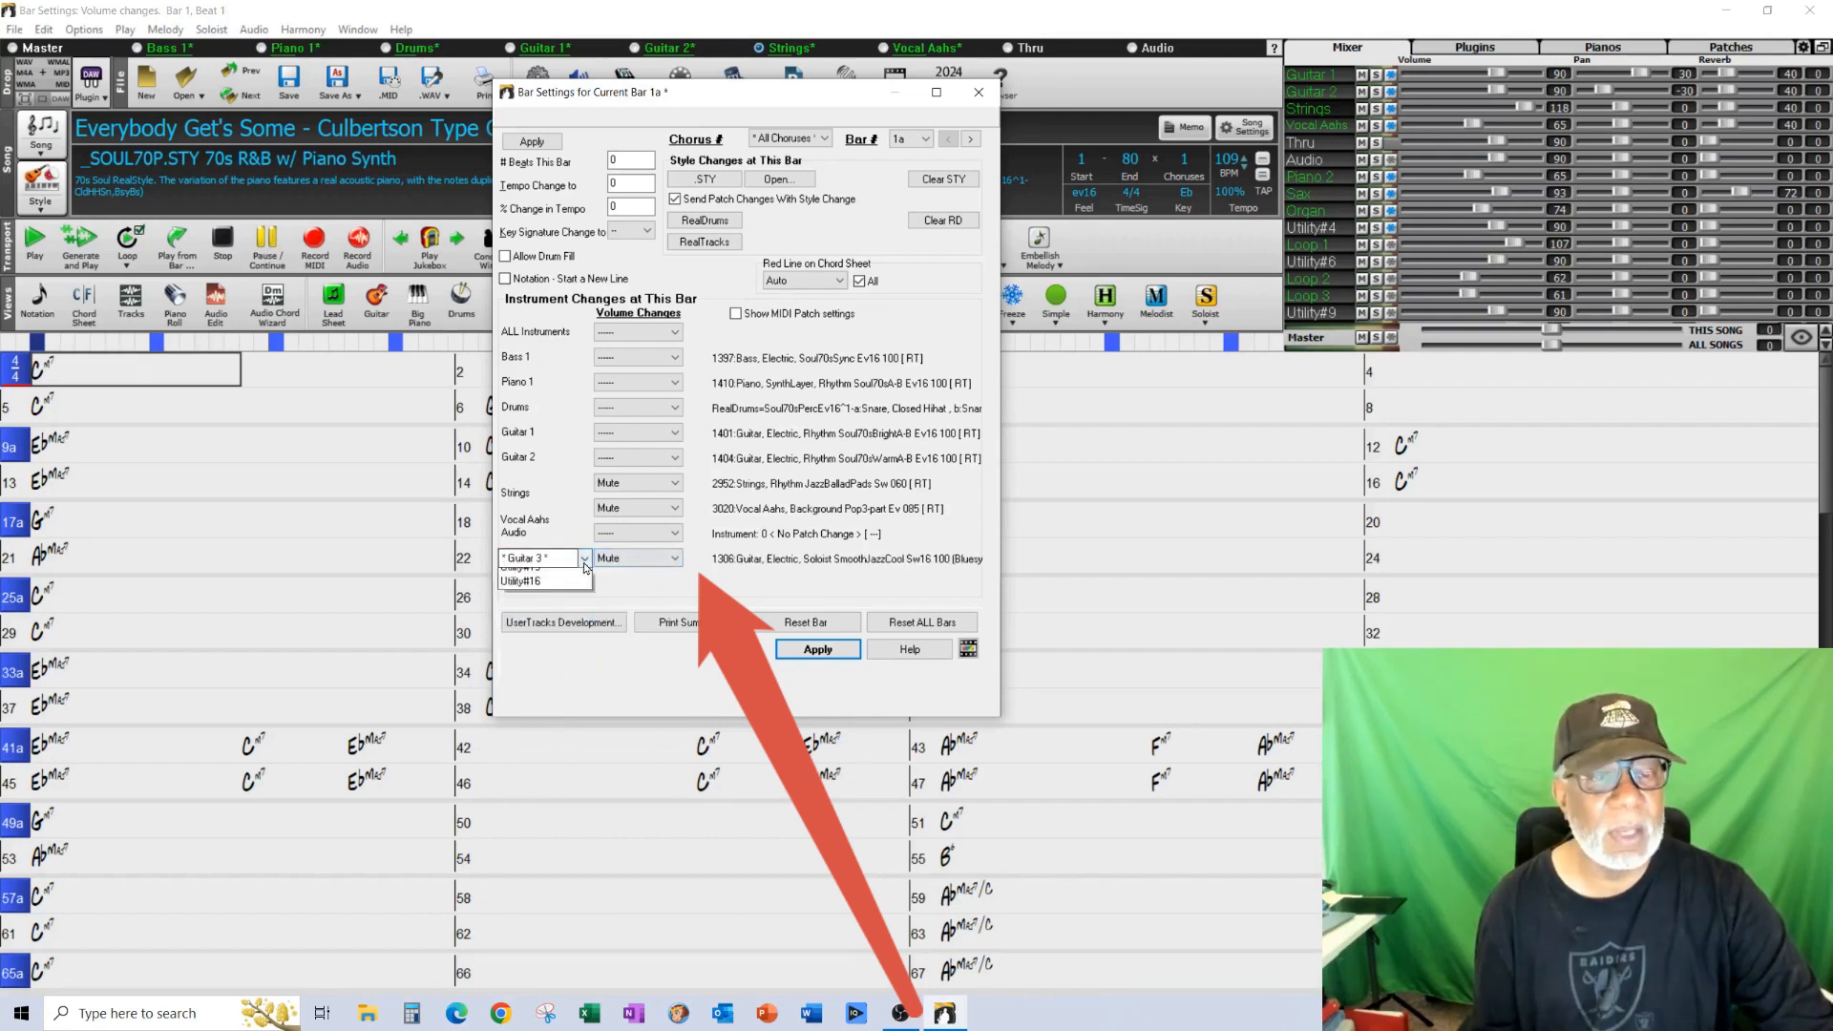
pyautogui.click(646, 593)
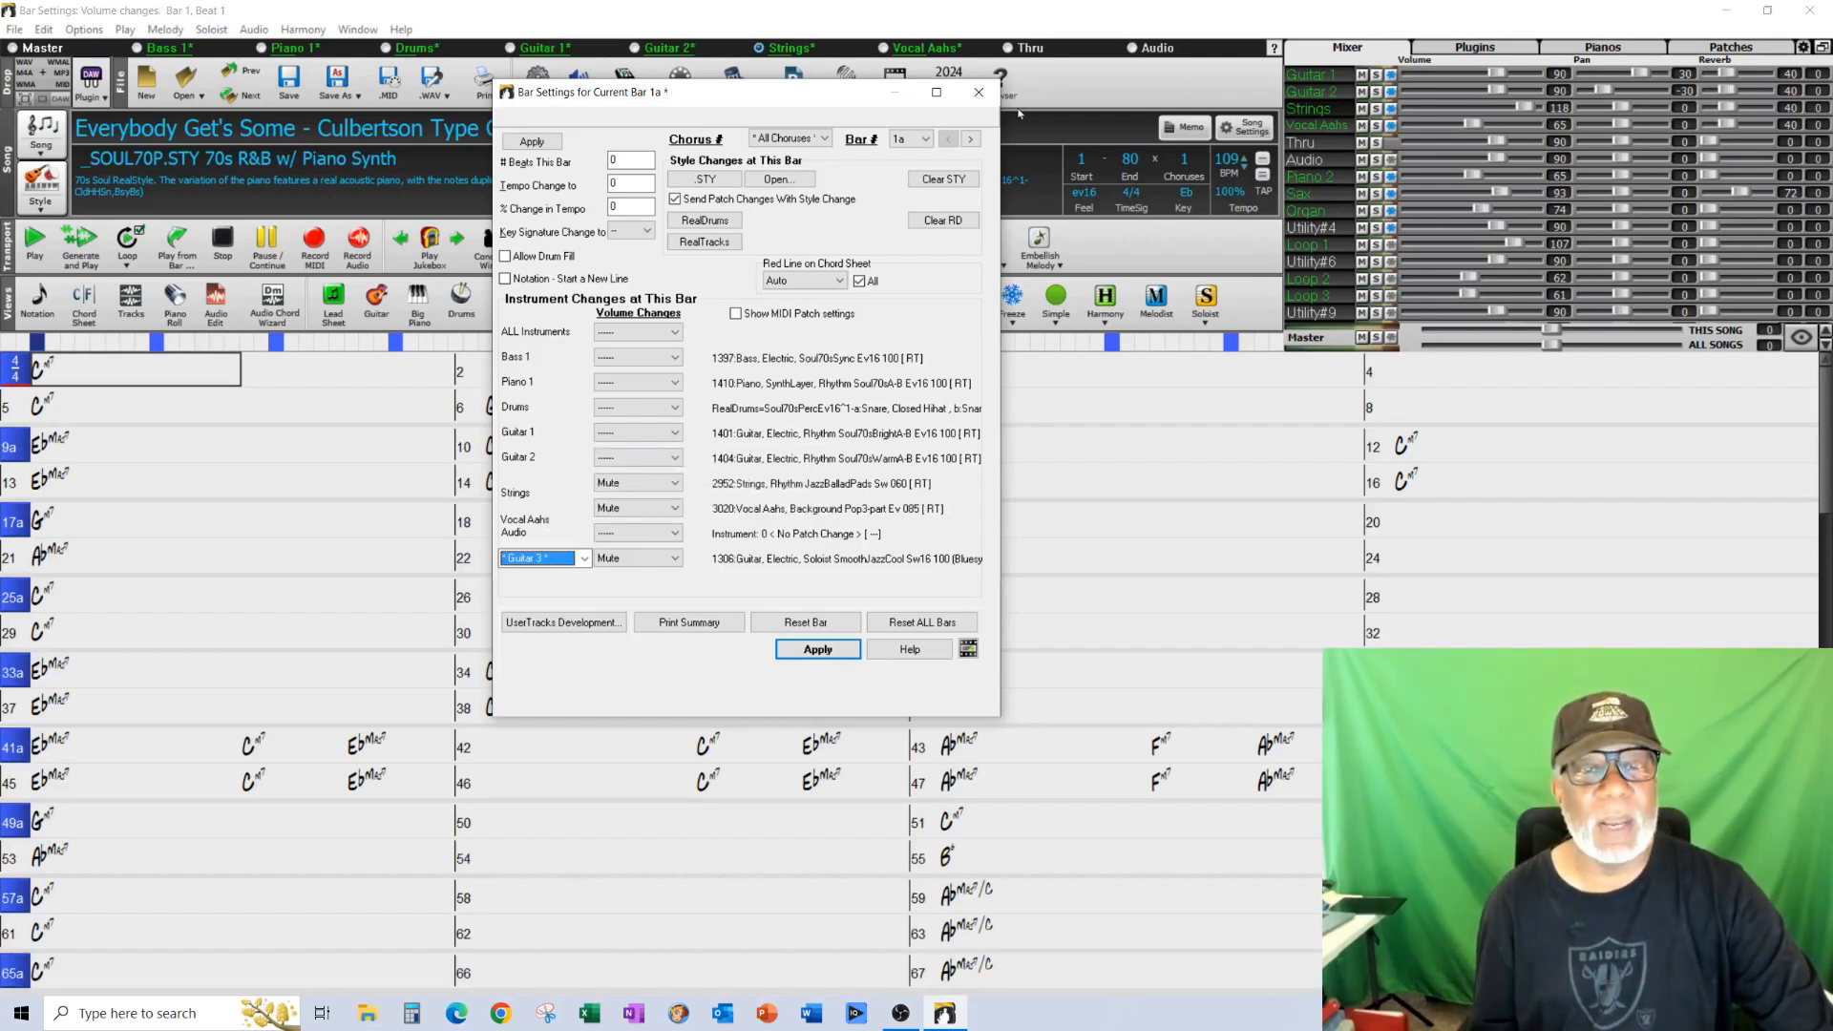
pyautogui.click(978, 91)
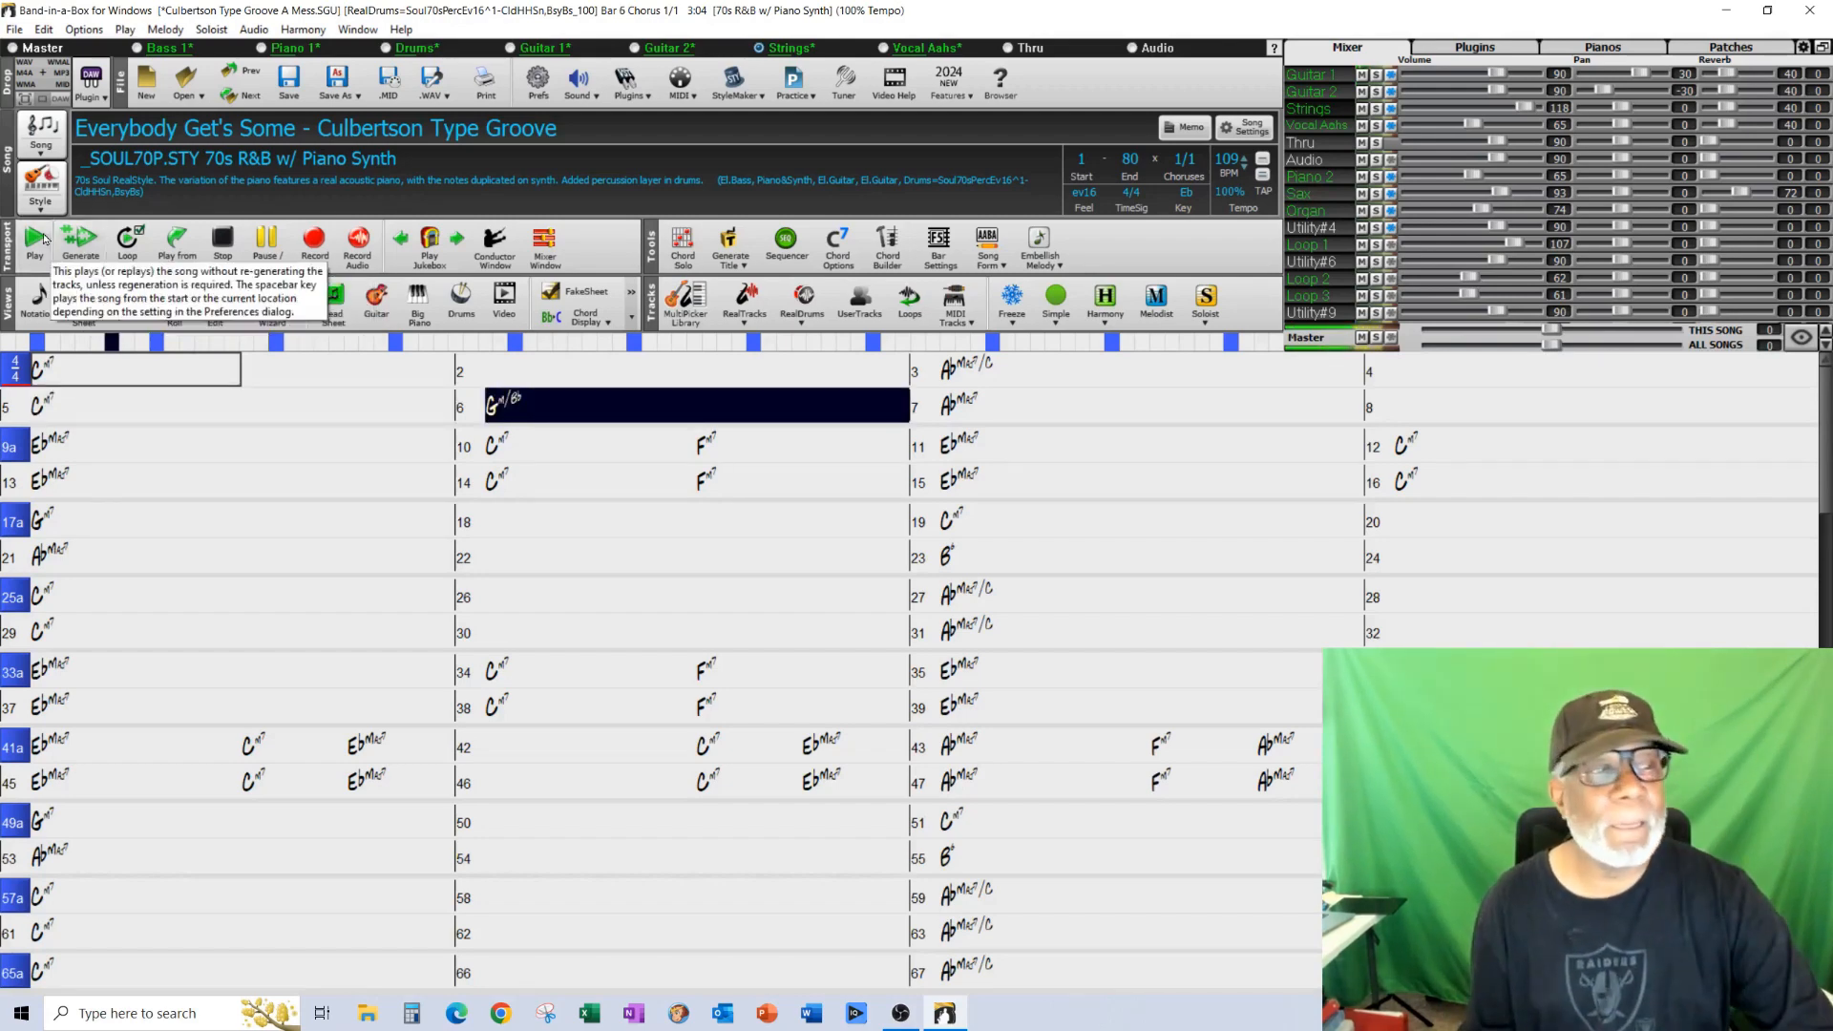
pyautogui.click(225, 244)
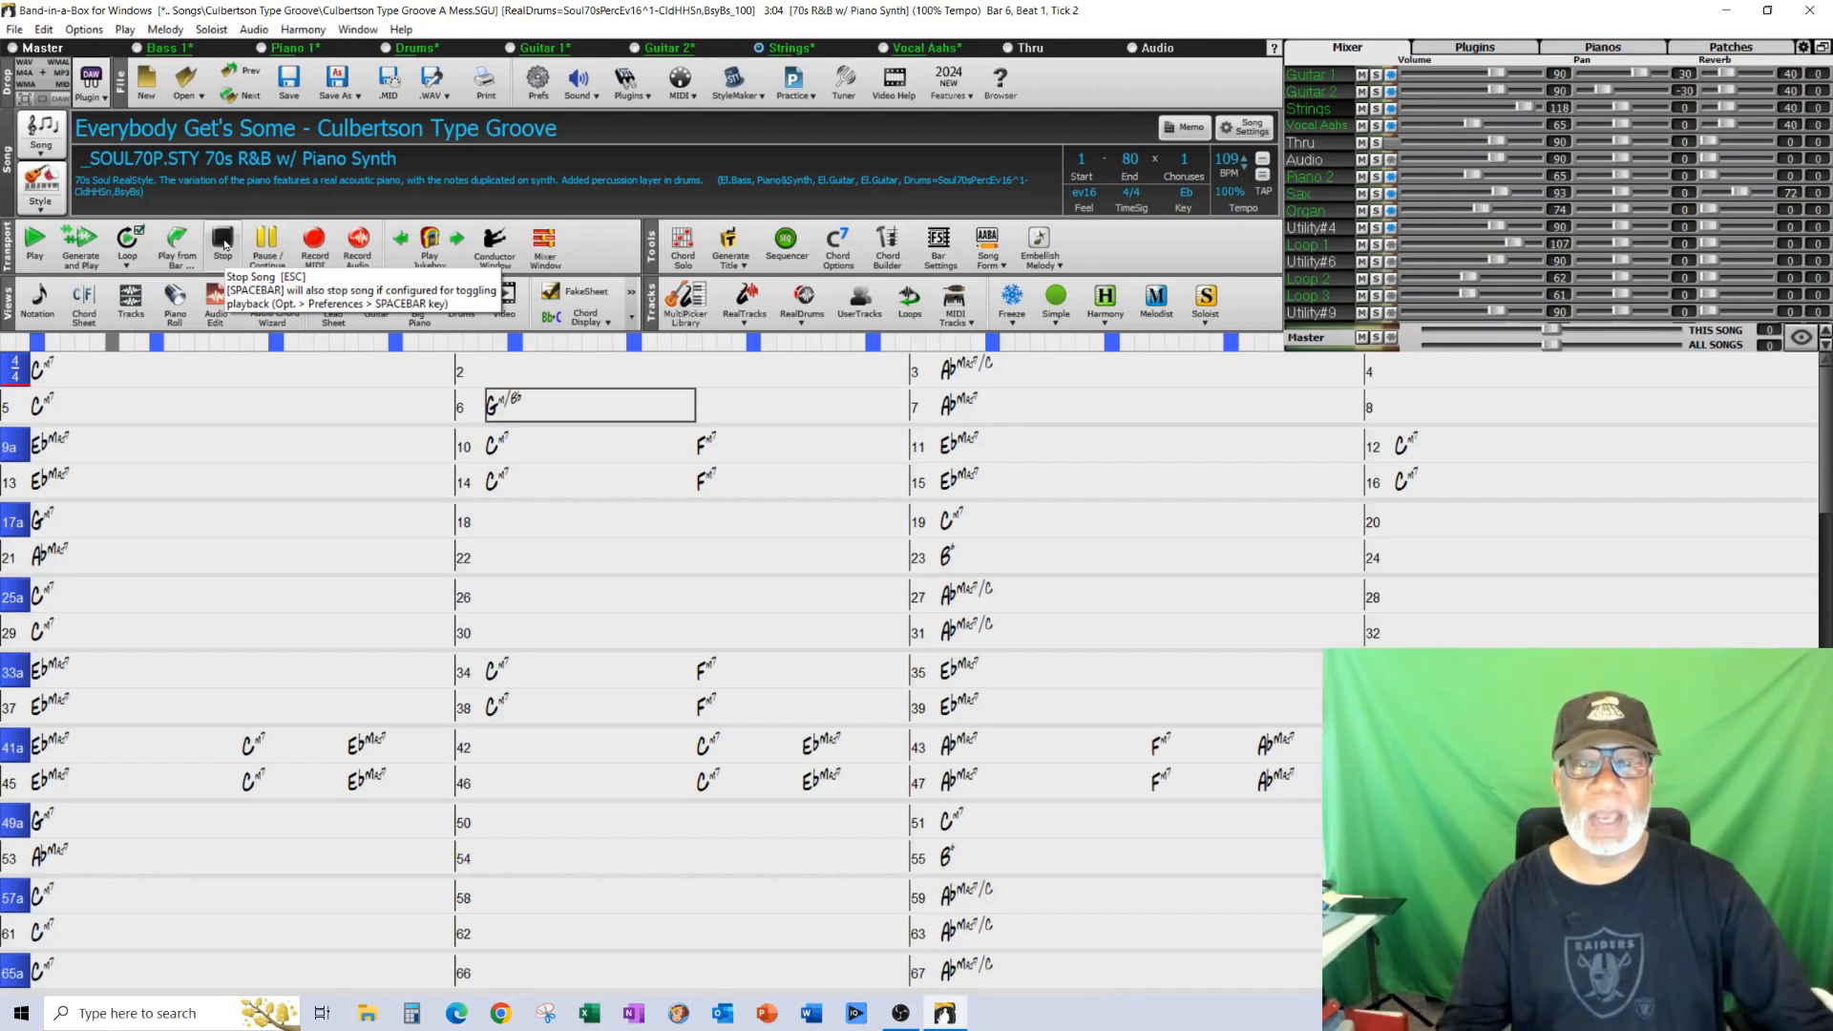
# - Set Piano 2's volume change at bar 9 to Back to Normal and apply the bar settings
pyautogui.click(179, 455)
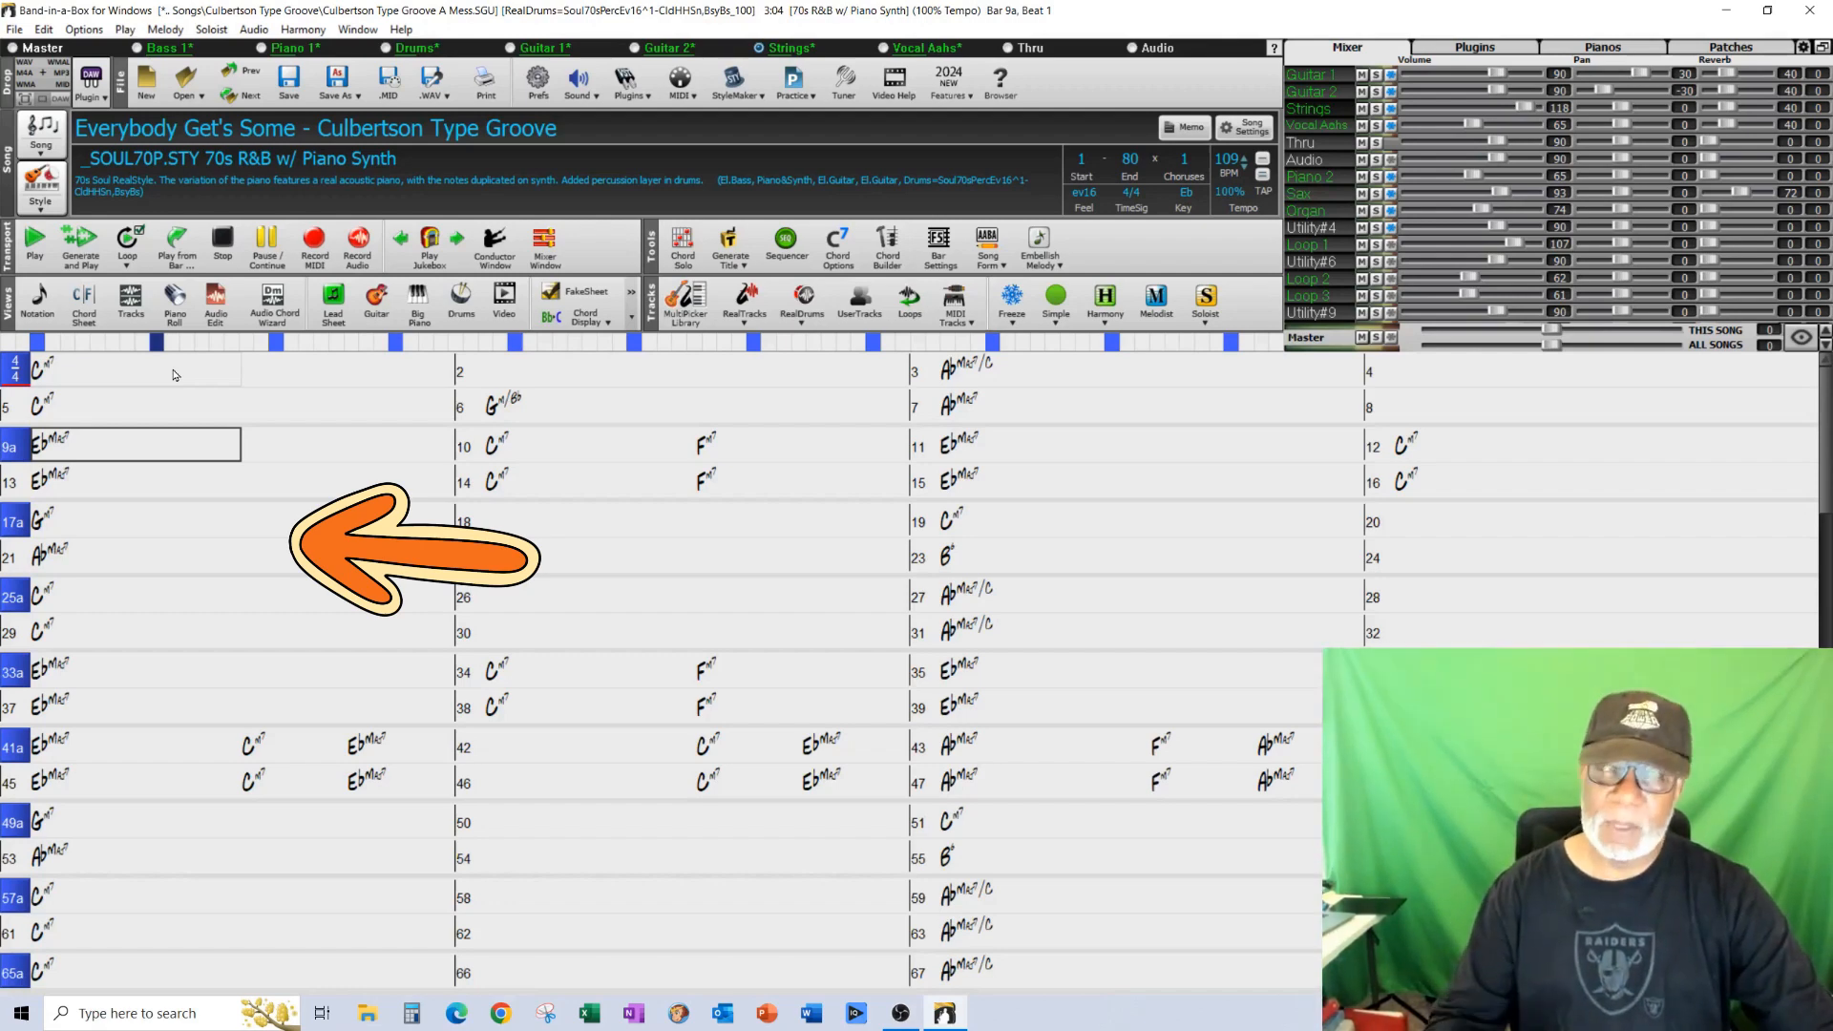
pyautogui.rightClick(144, 454)
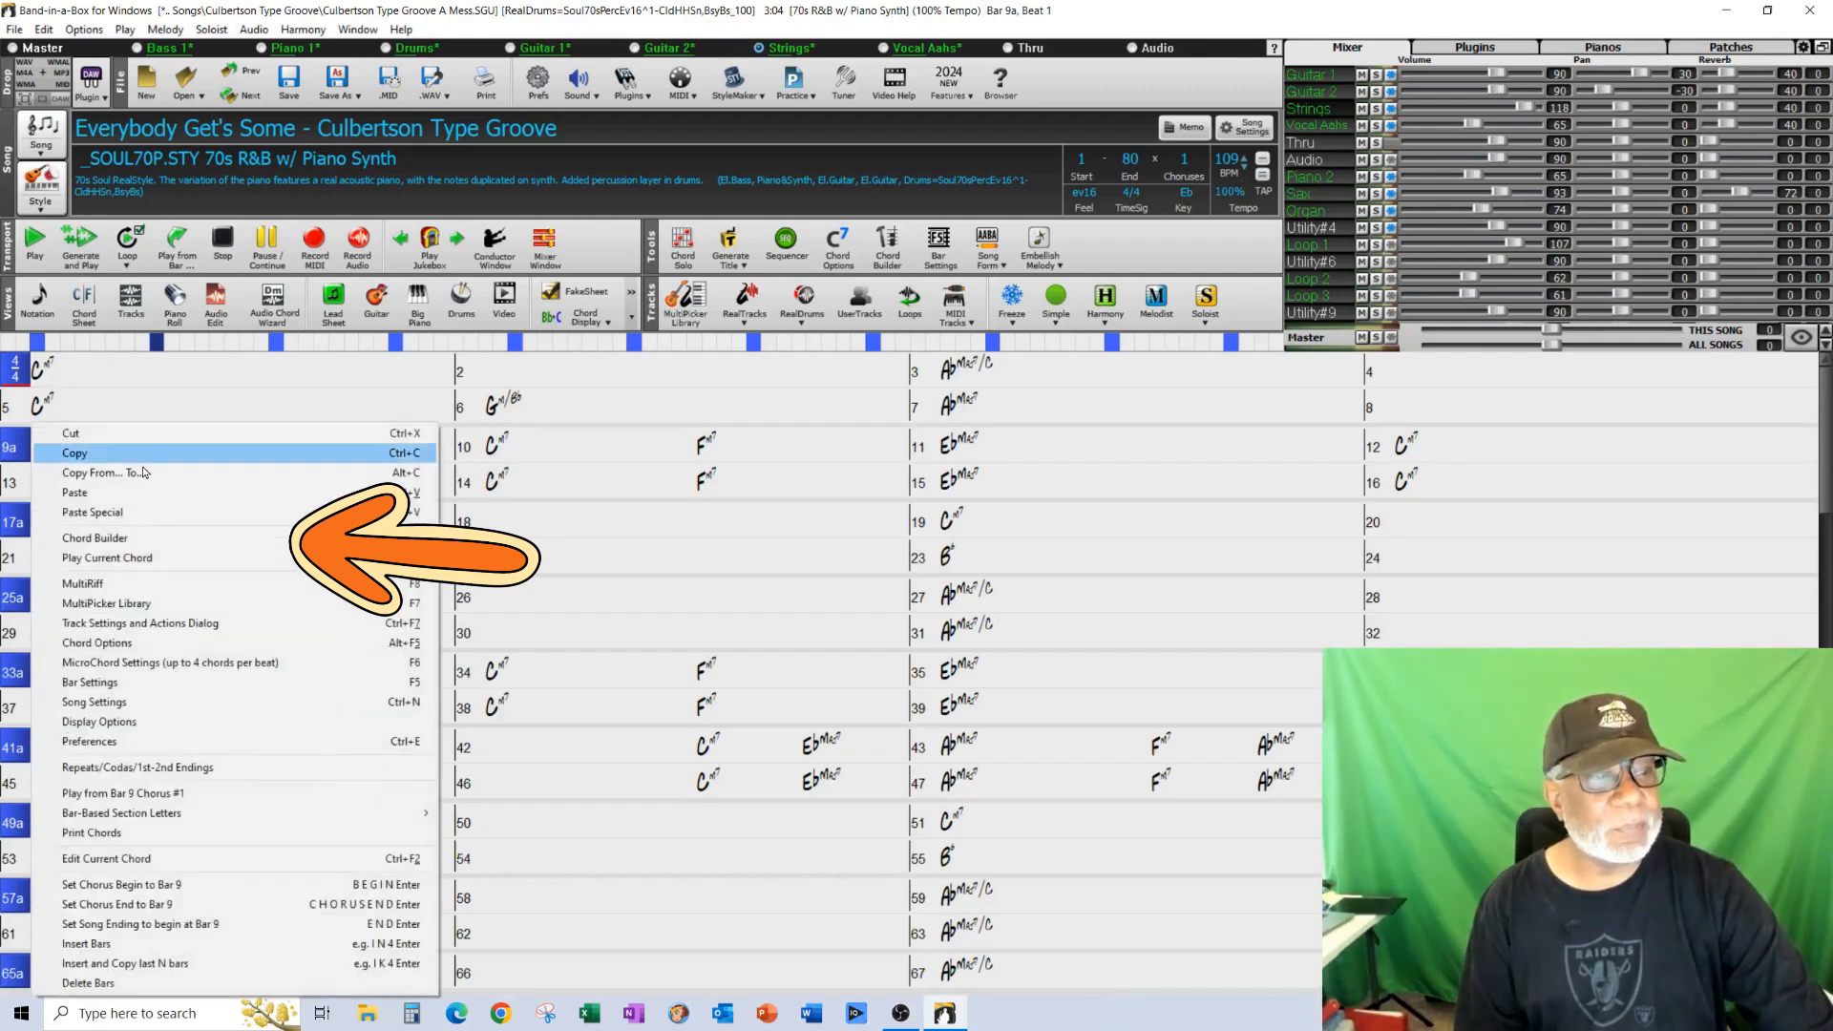
pyautogui.click(114, 683)
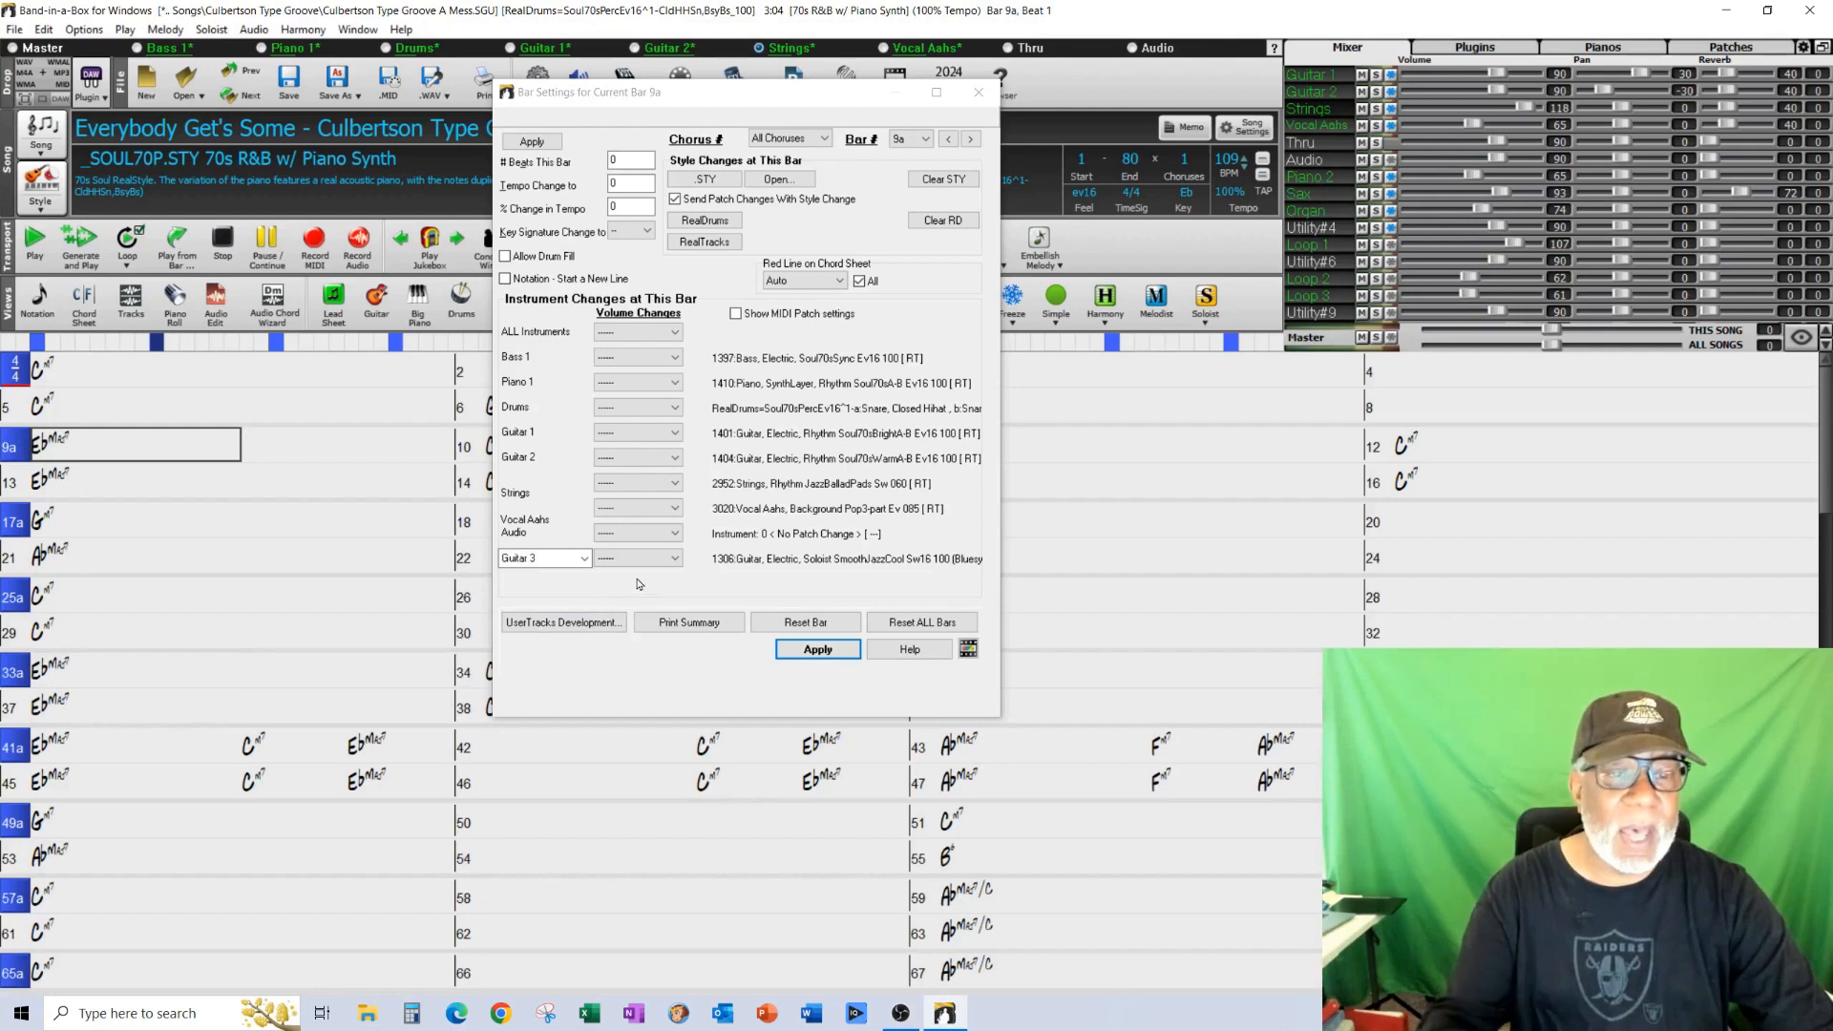
pyautogui.click(578, 557)
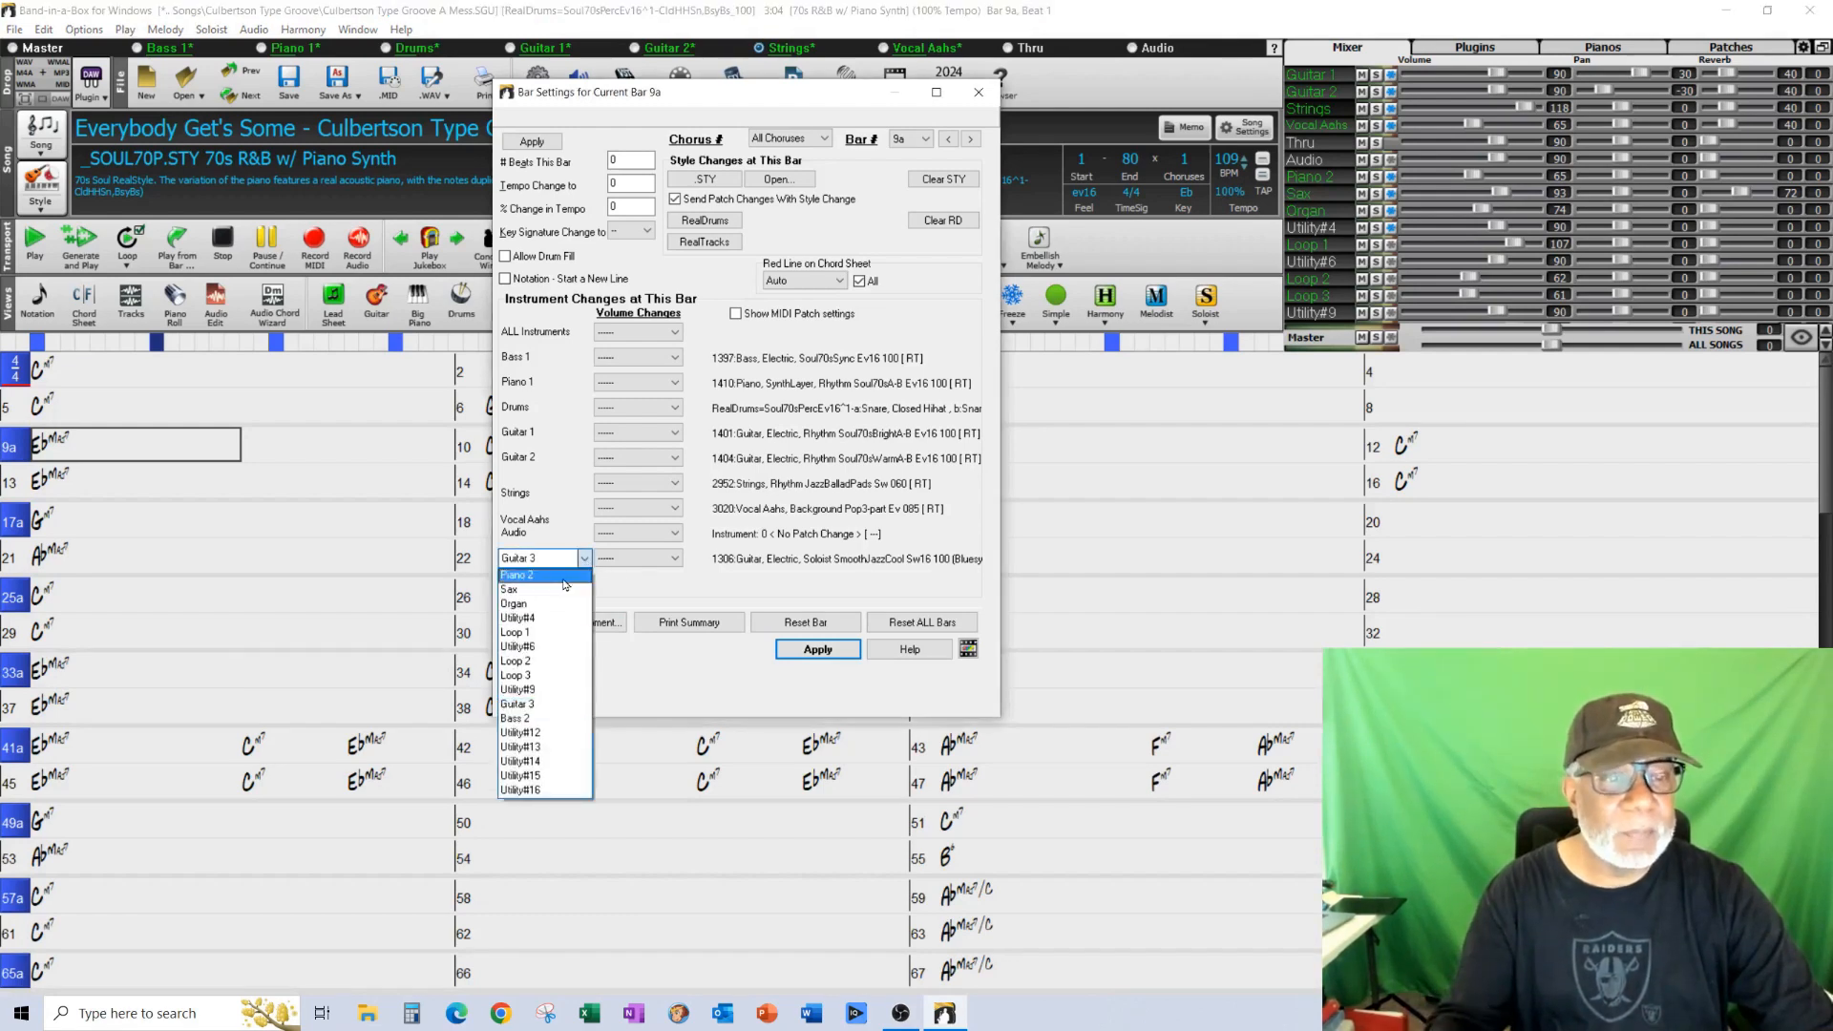
pyautogui.click(564, 576)
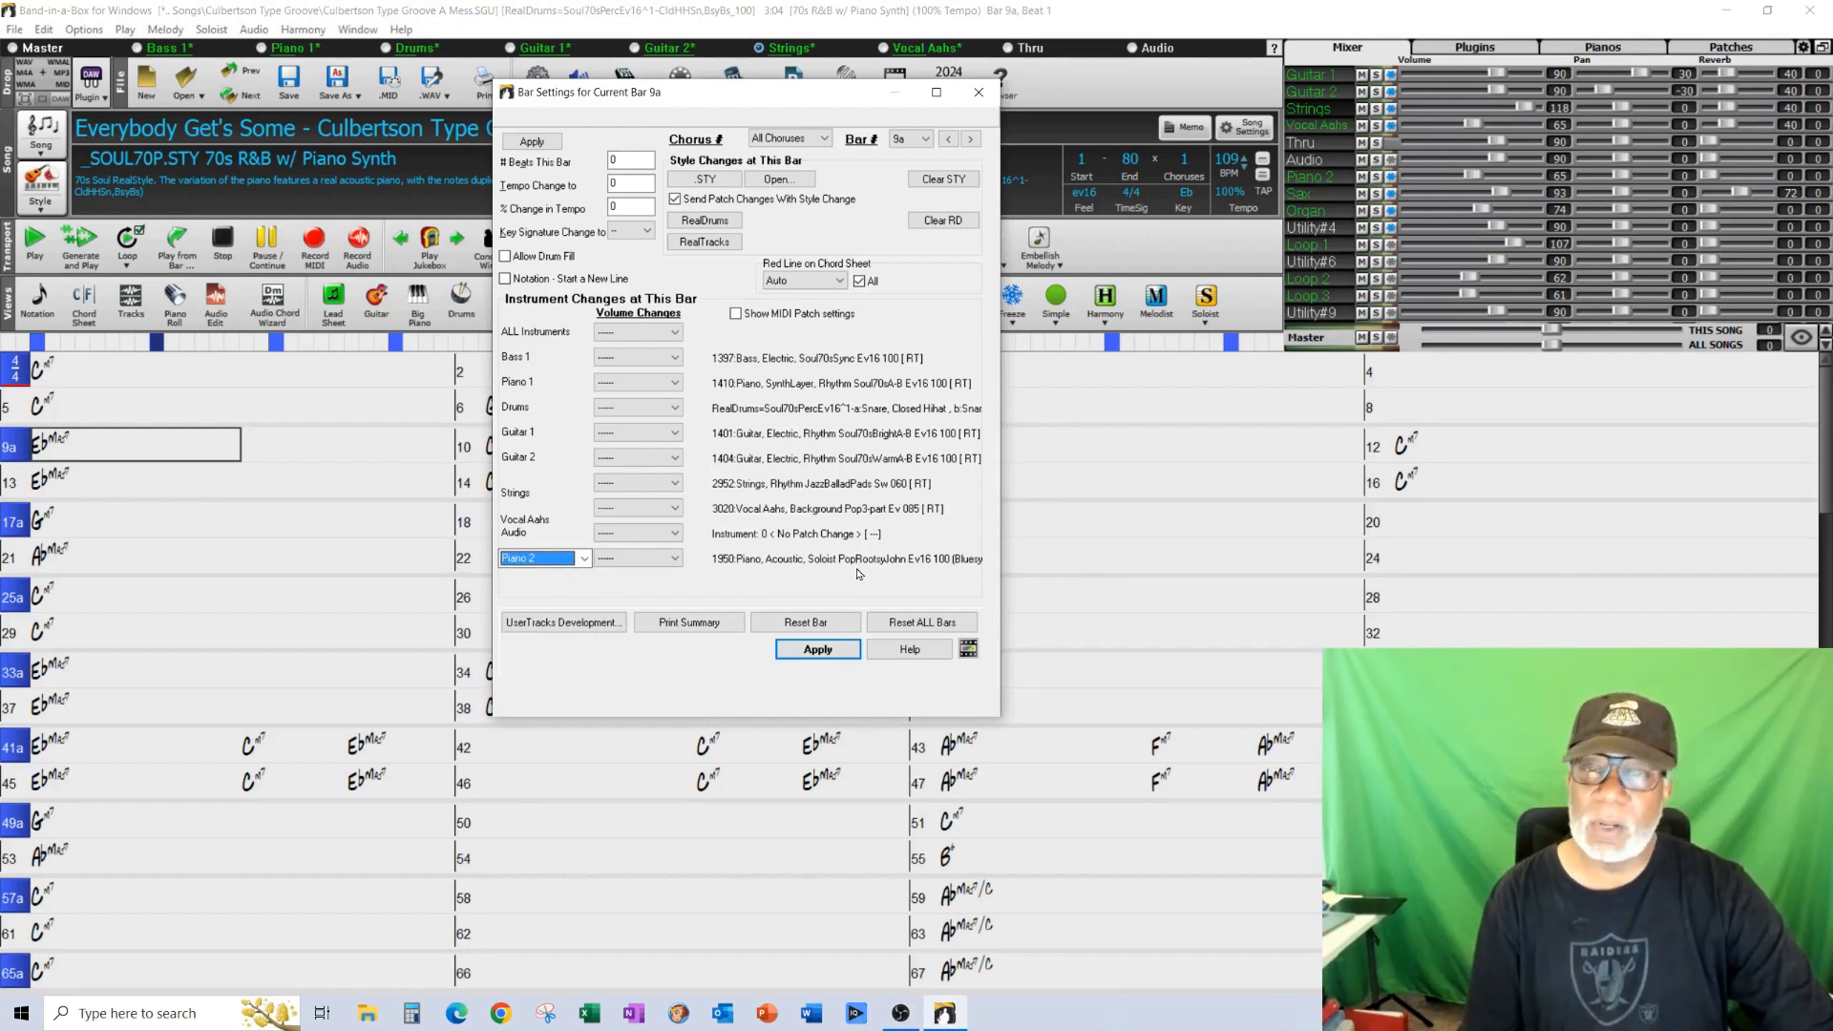
pyautogui.click(637, 558)
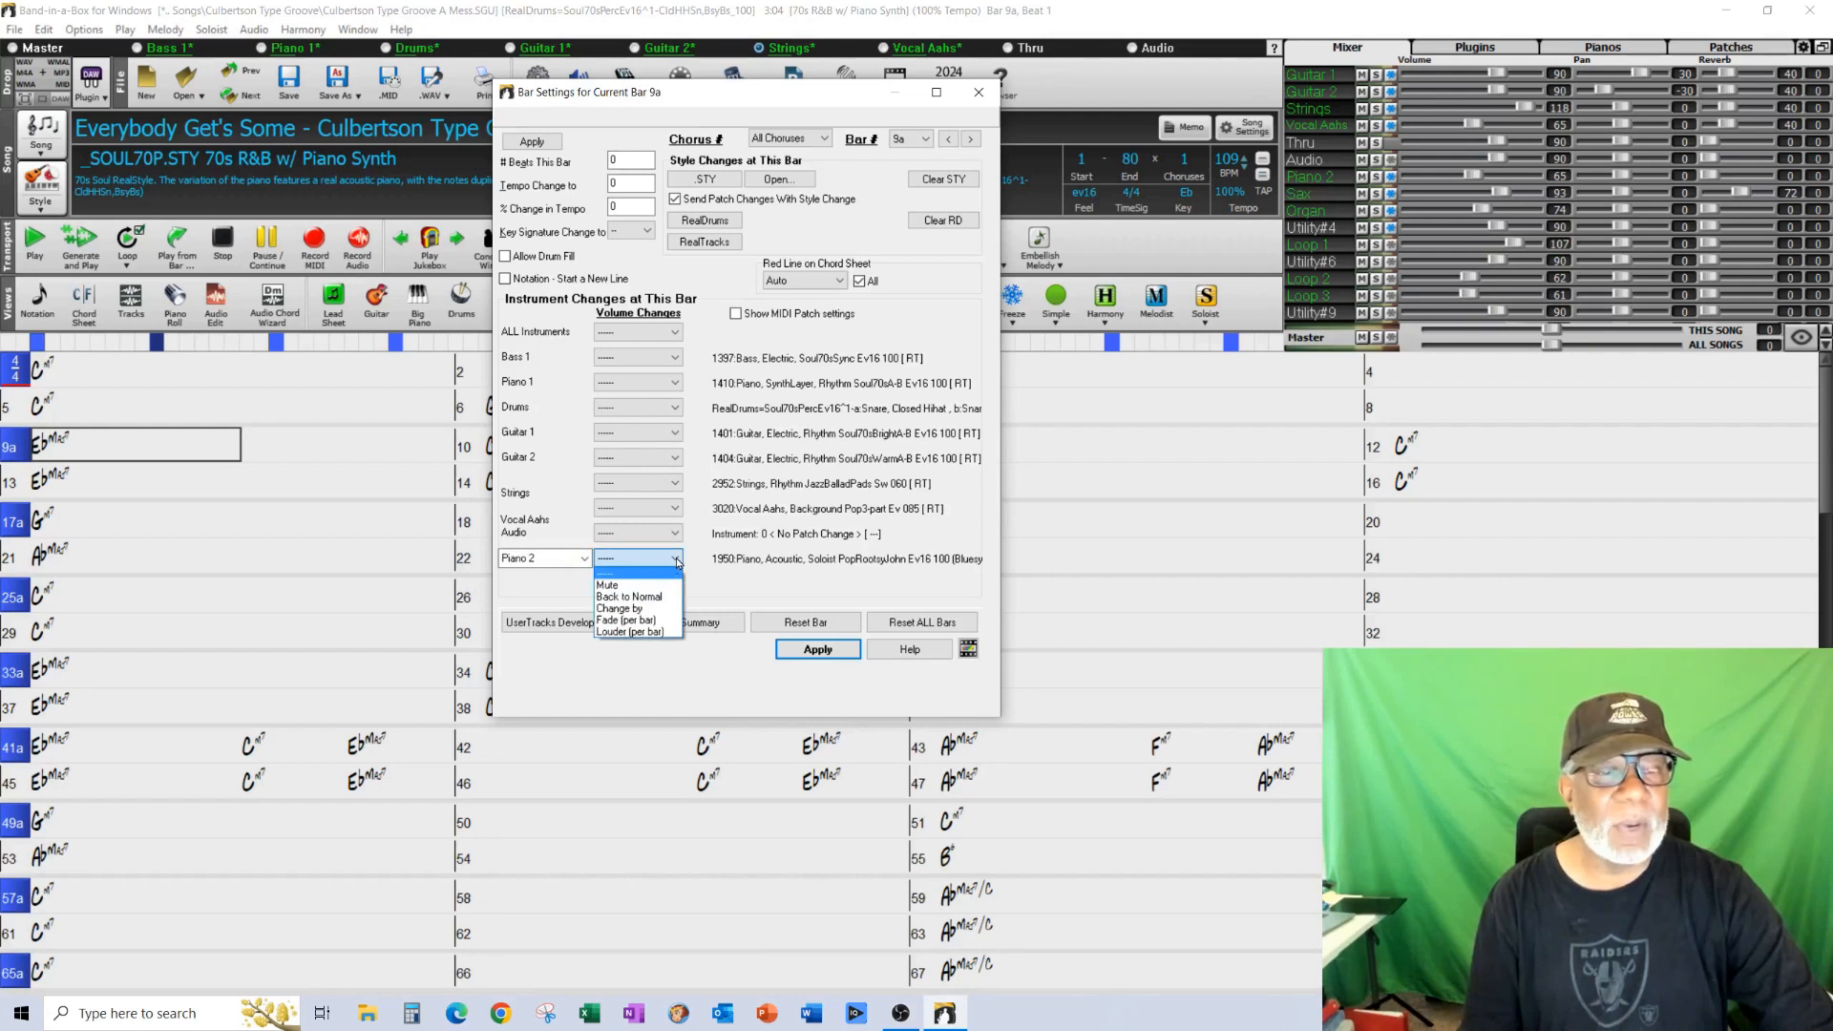
pyautogui.click(649, 599)
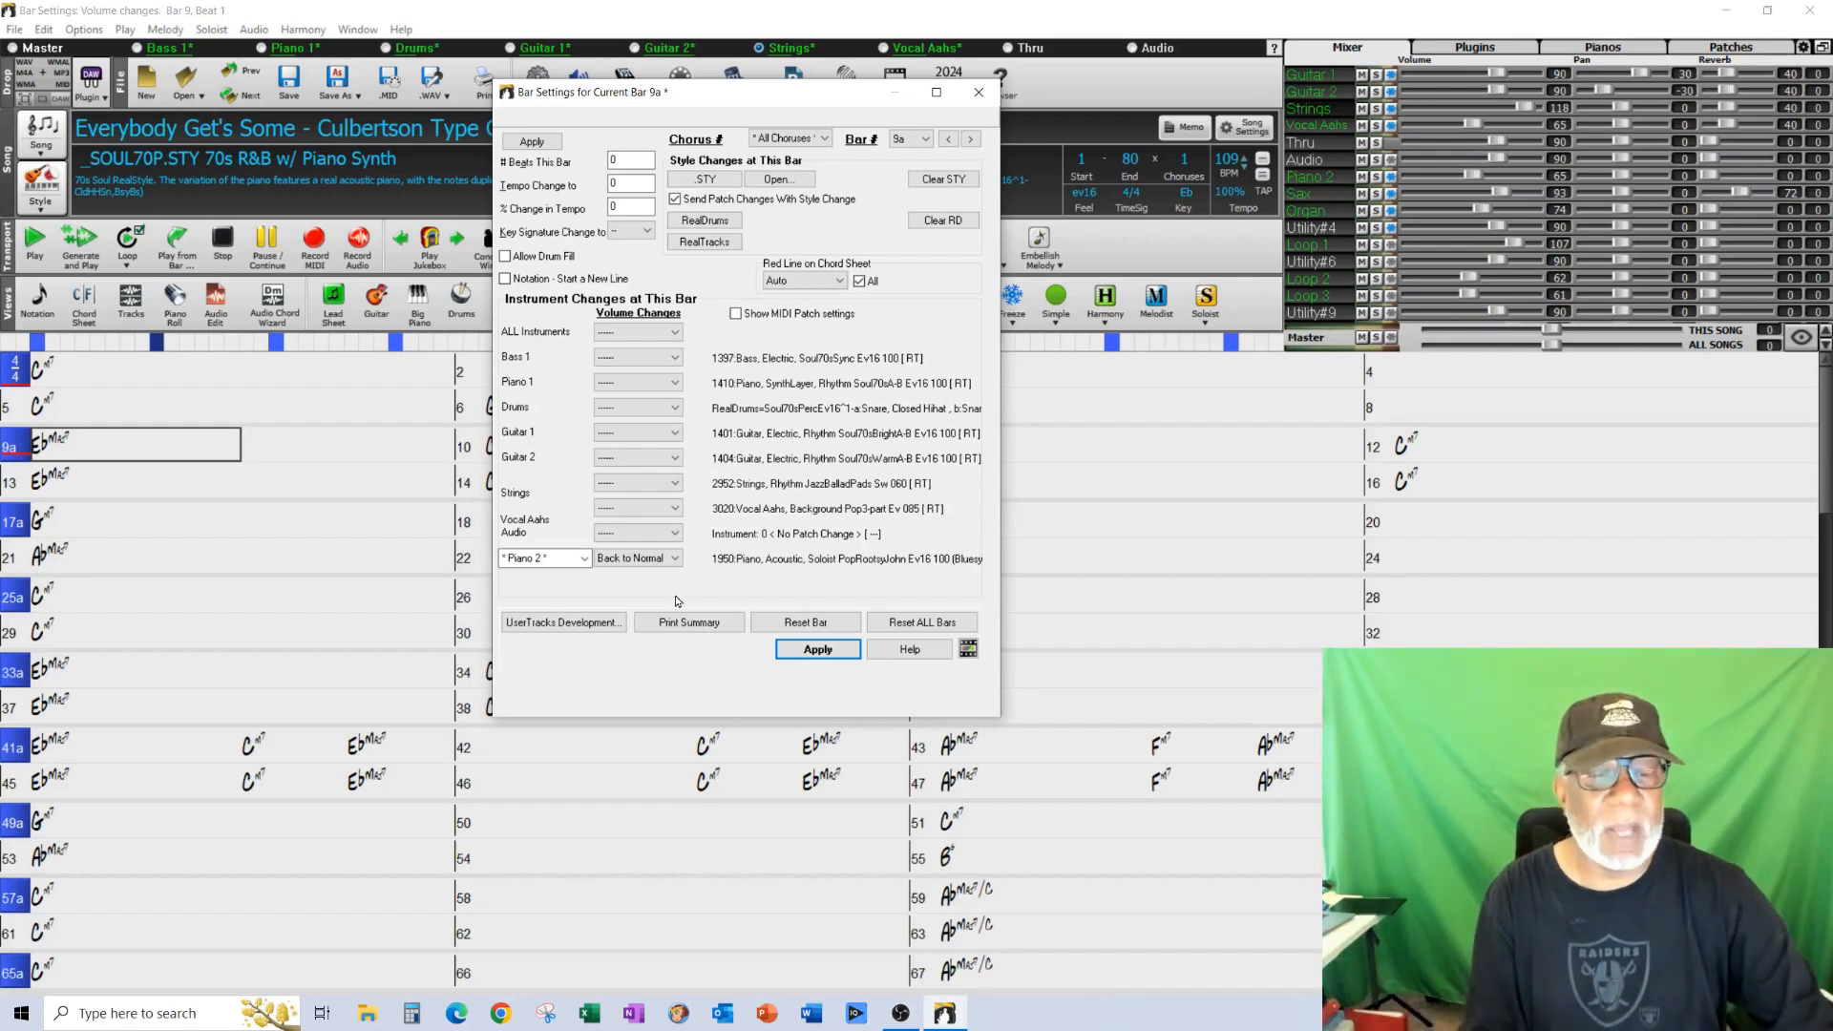
pyautogui.click(823, 650)
pyautogui.click(979, 92)
# - Mute Piano 2 at the bar 17 part marker and apply the bar settings
pyautogui.click(143, 522)
pyautogui.rightClick(143, 522)
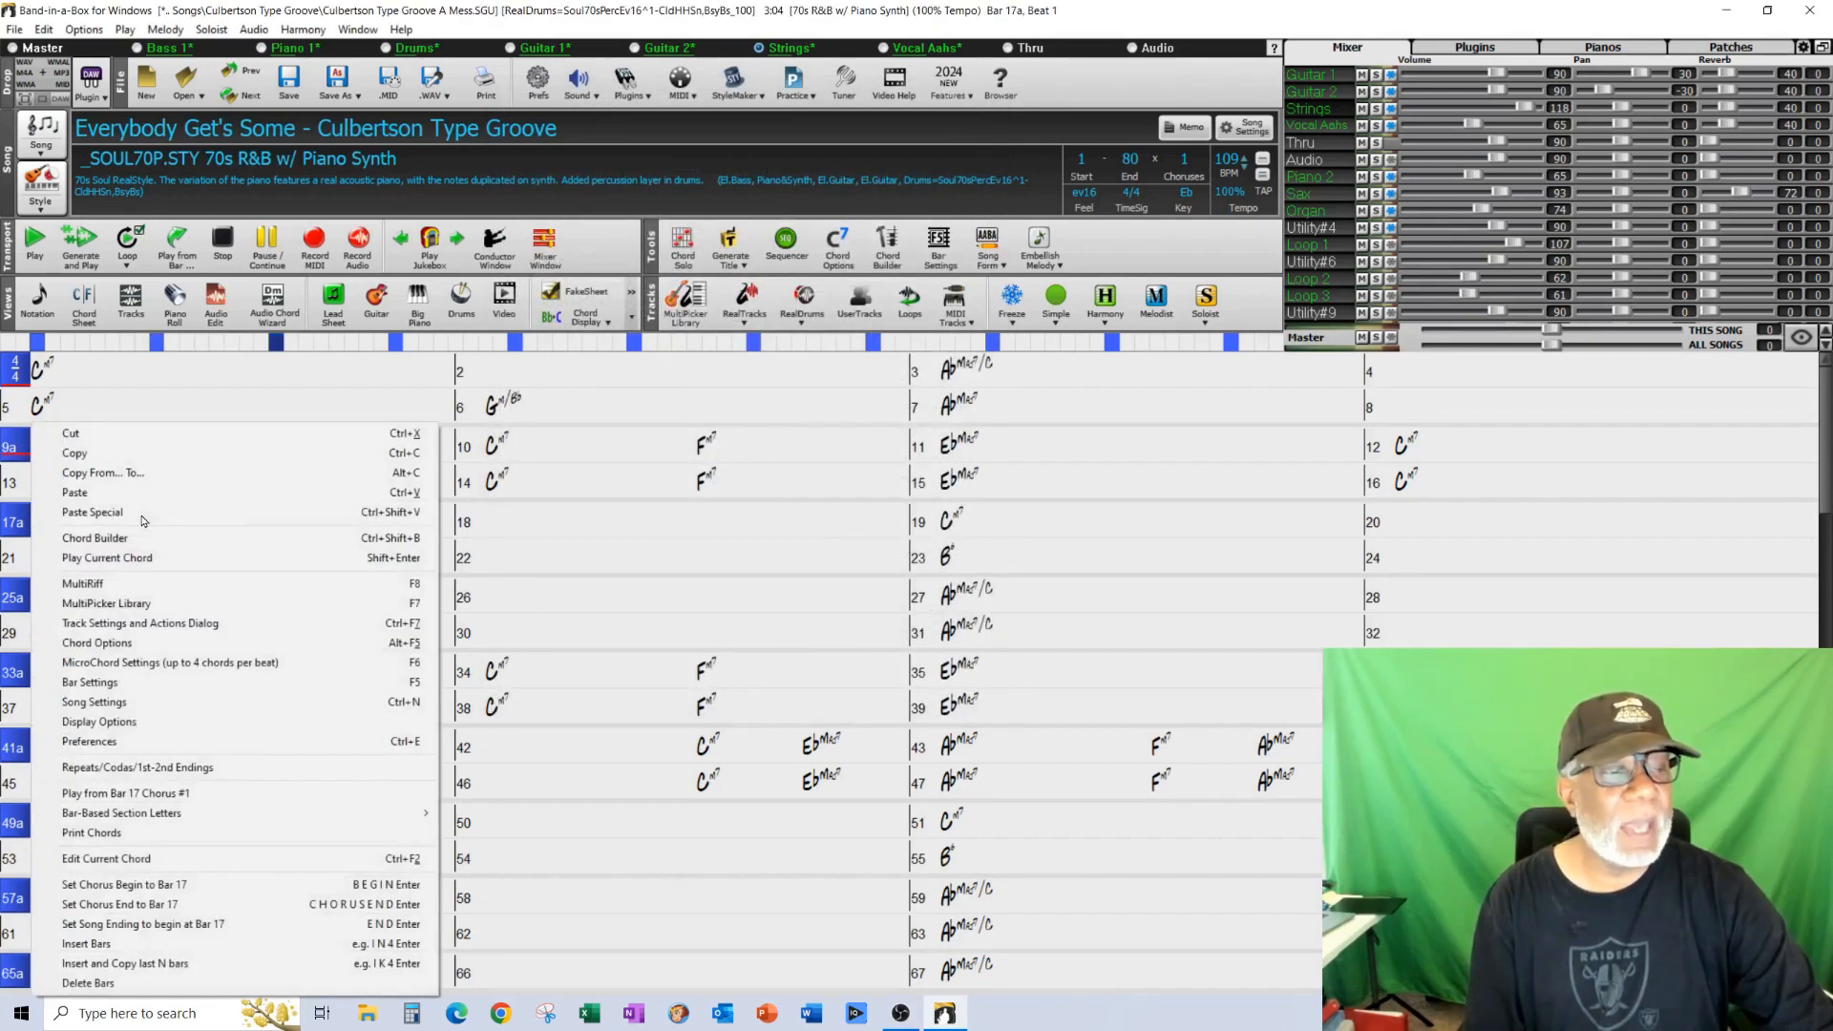
pyautogui.click(130, 684)
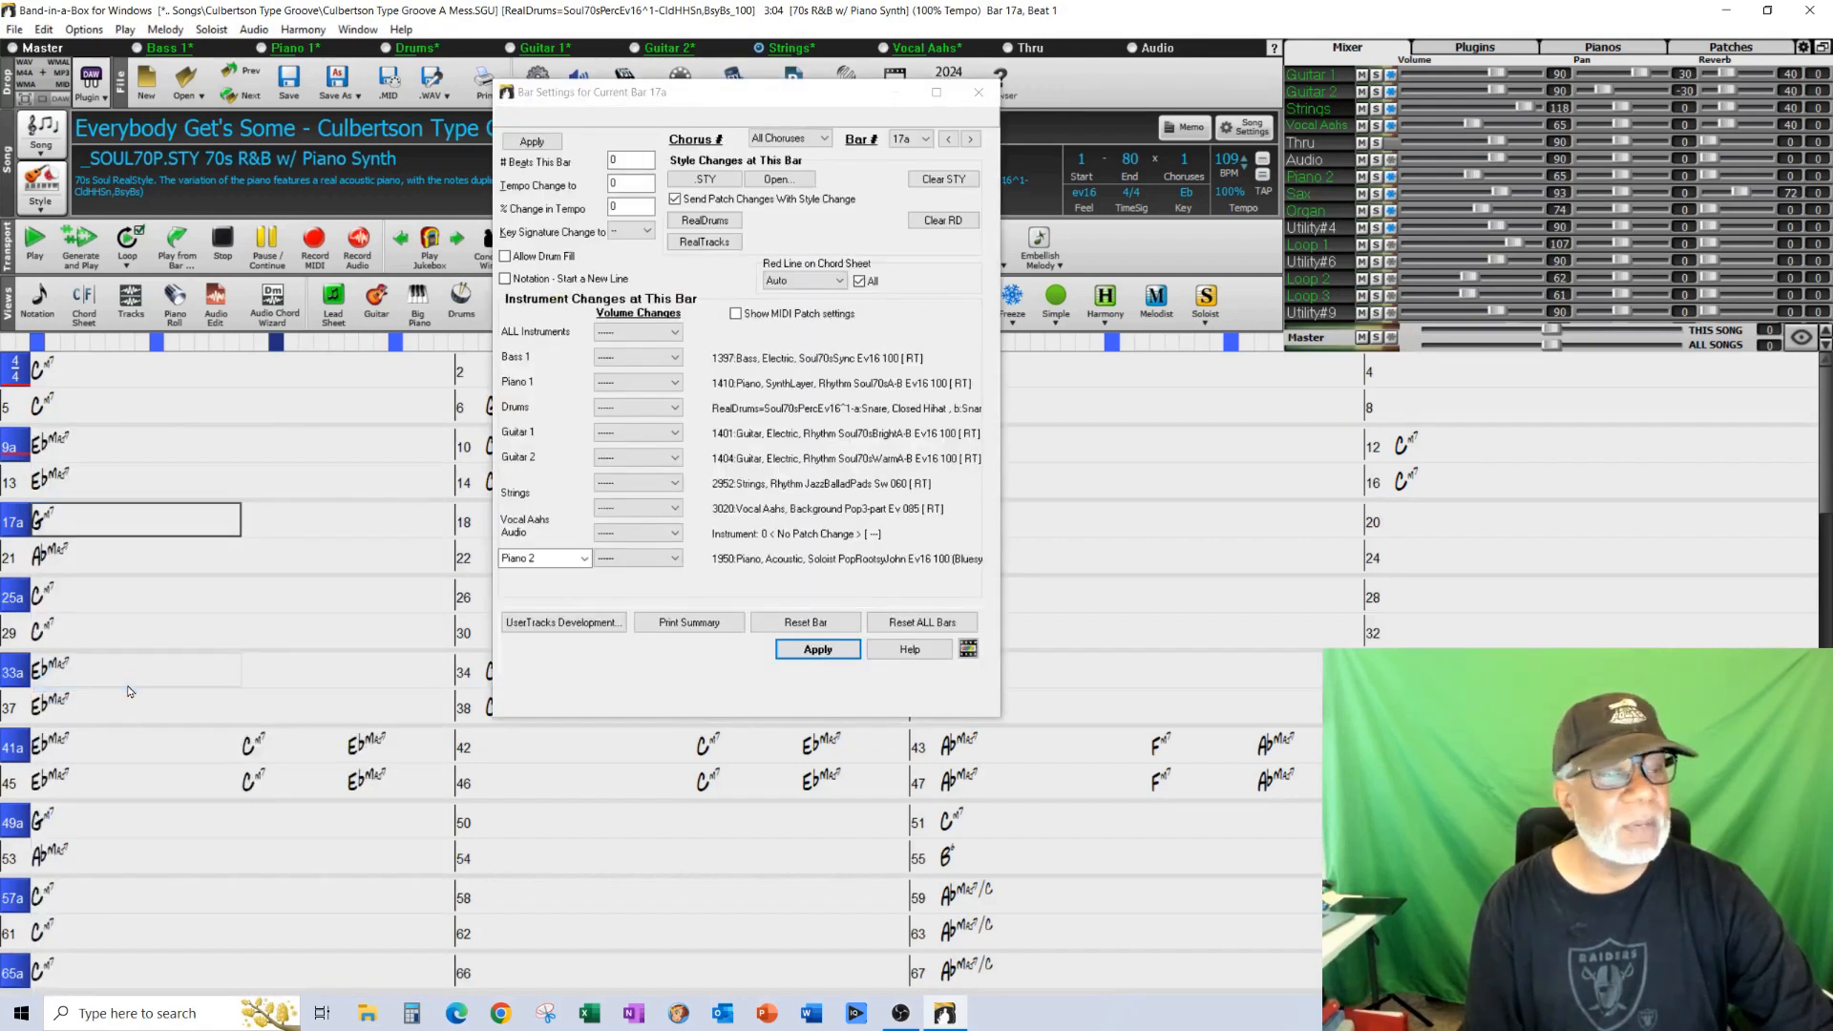
pyautogui.click(675, 558)
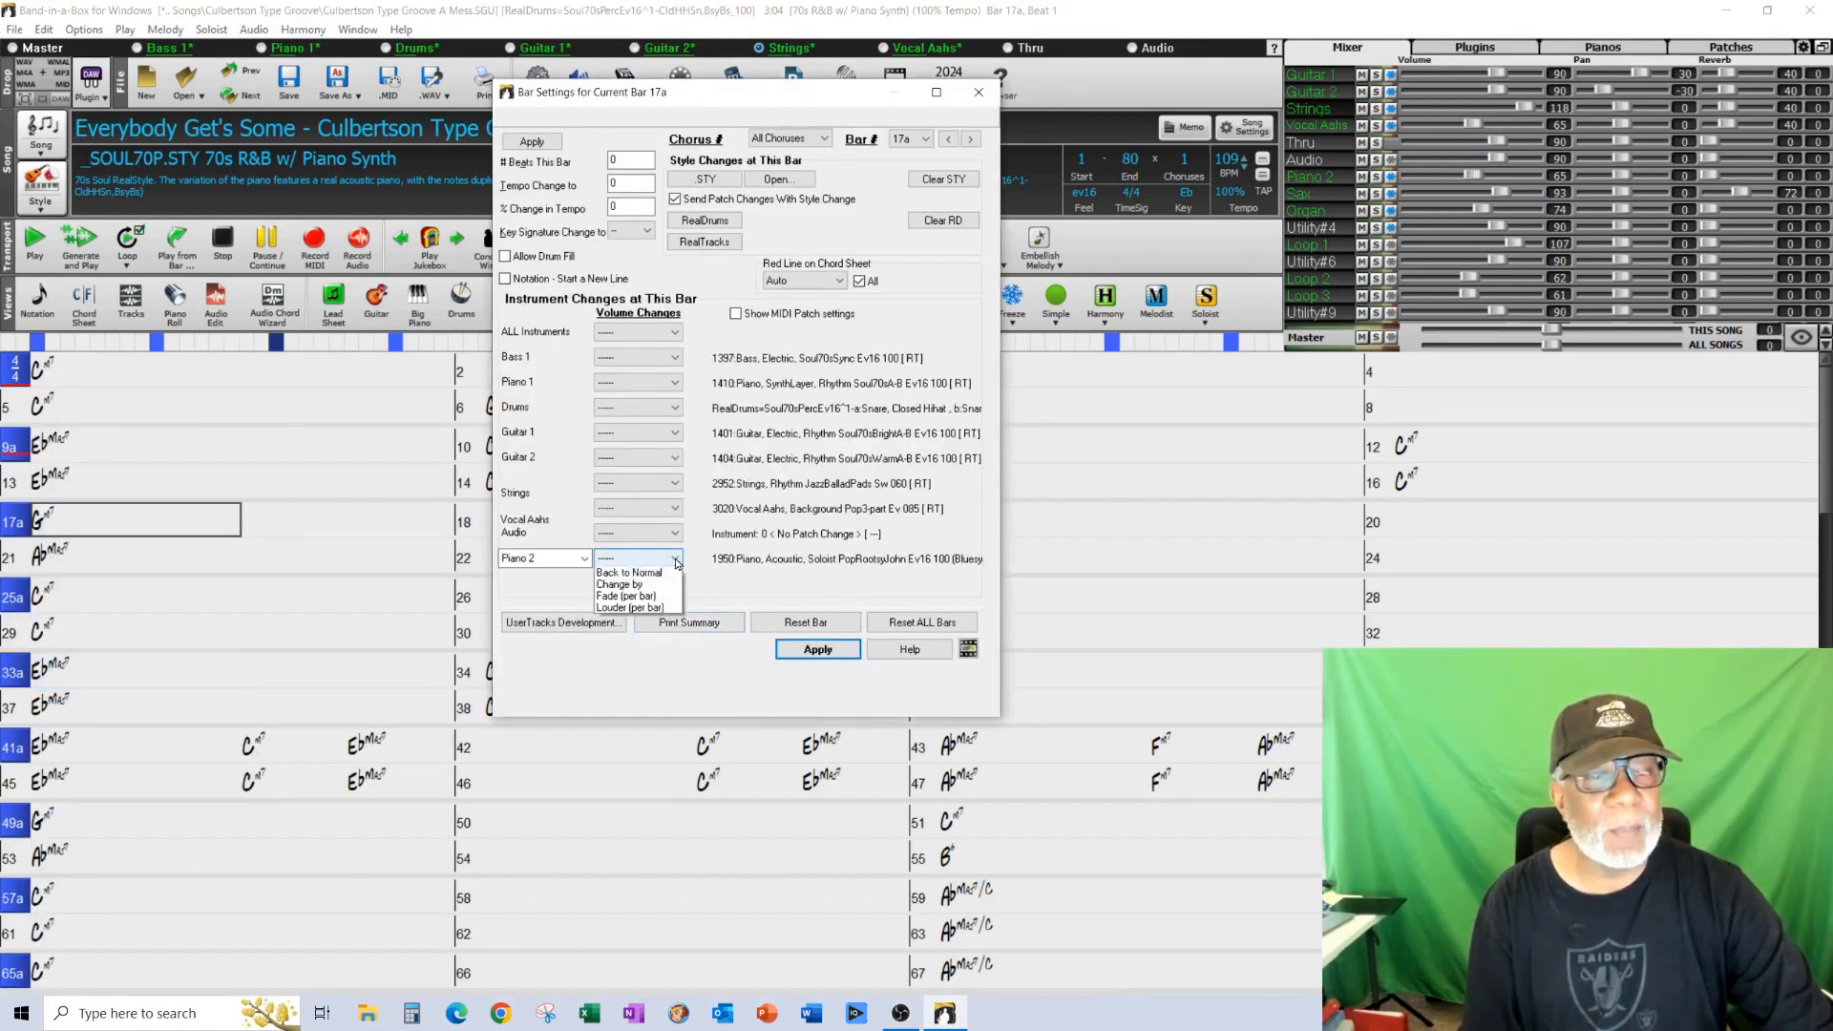
pyautogui.click(626, 578)
pyautogui.click(815, 651)
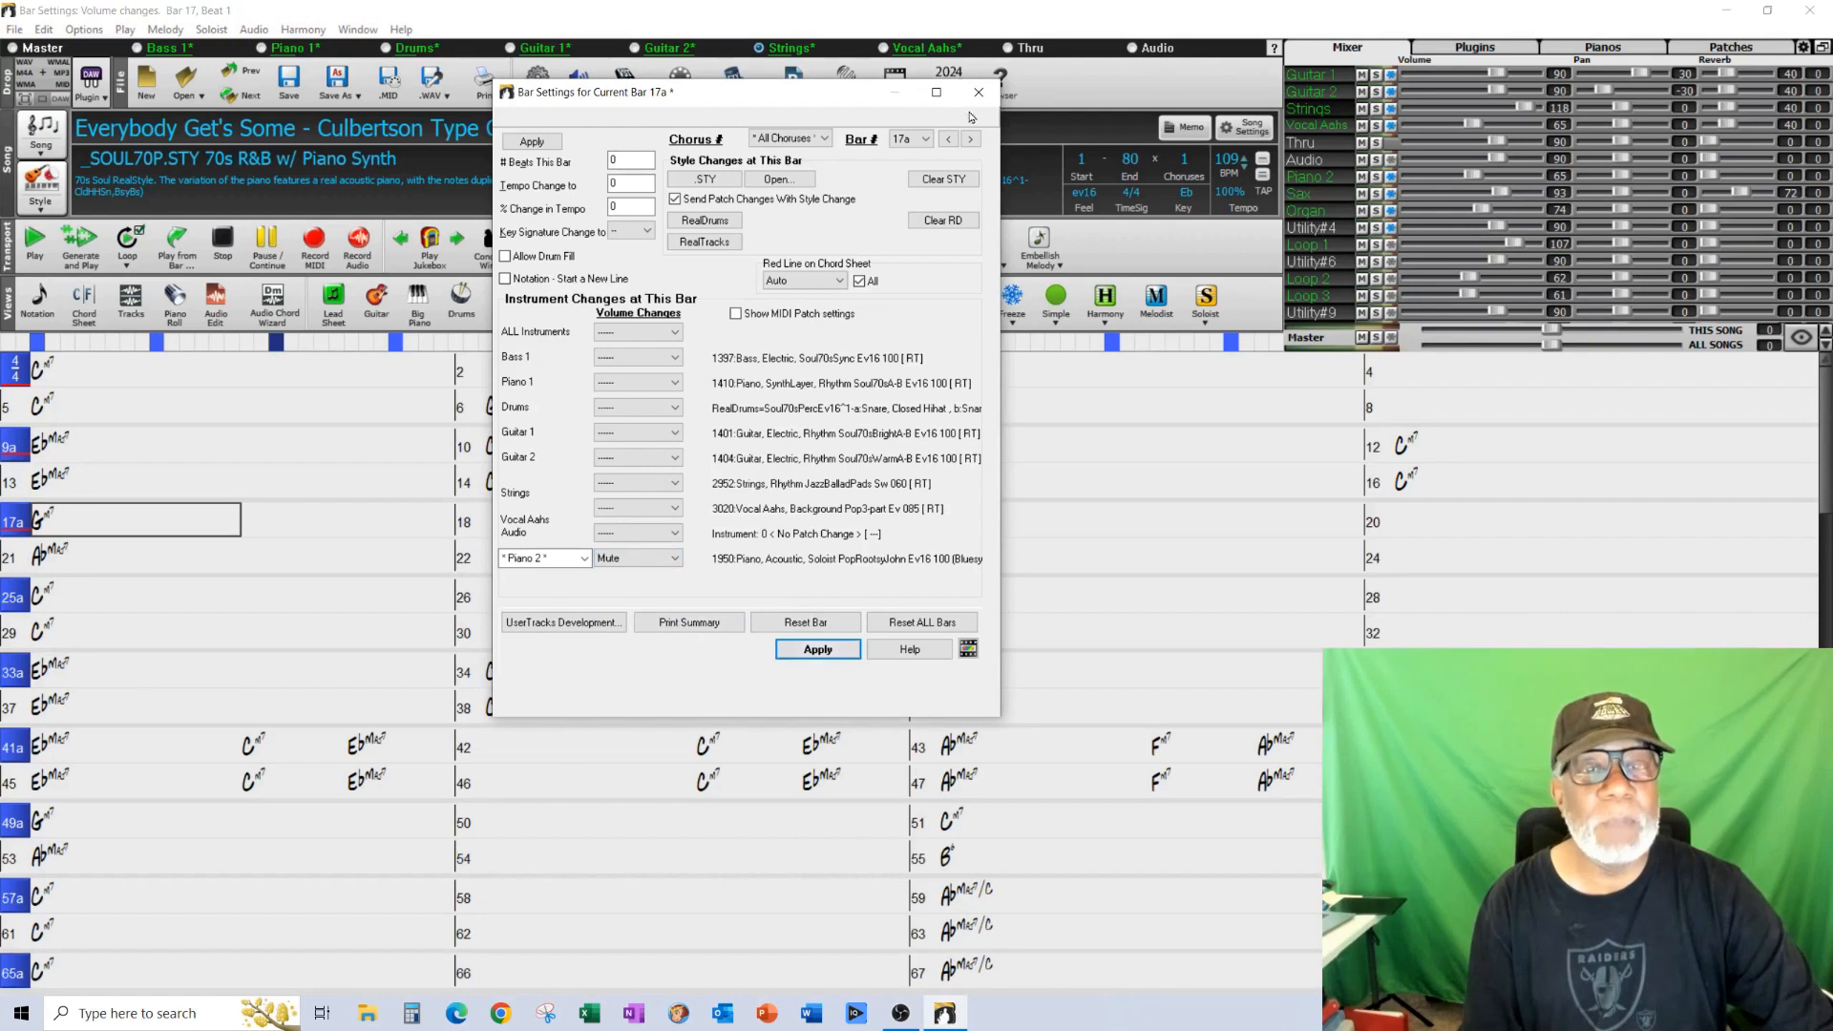
pyautogui.click(979, 93)
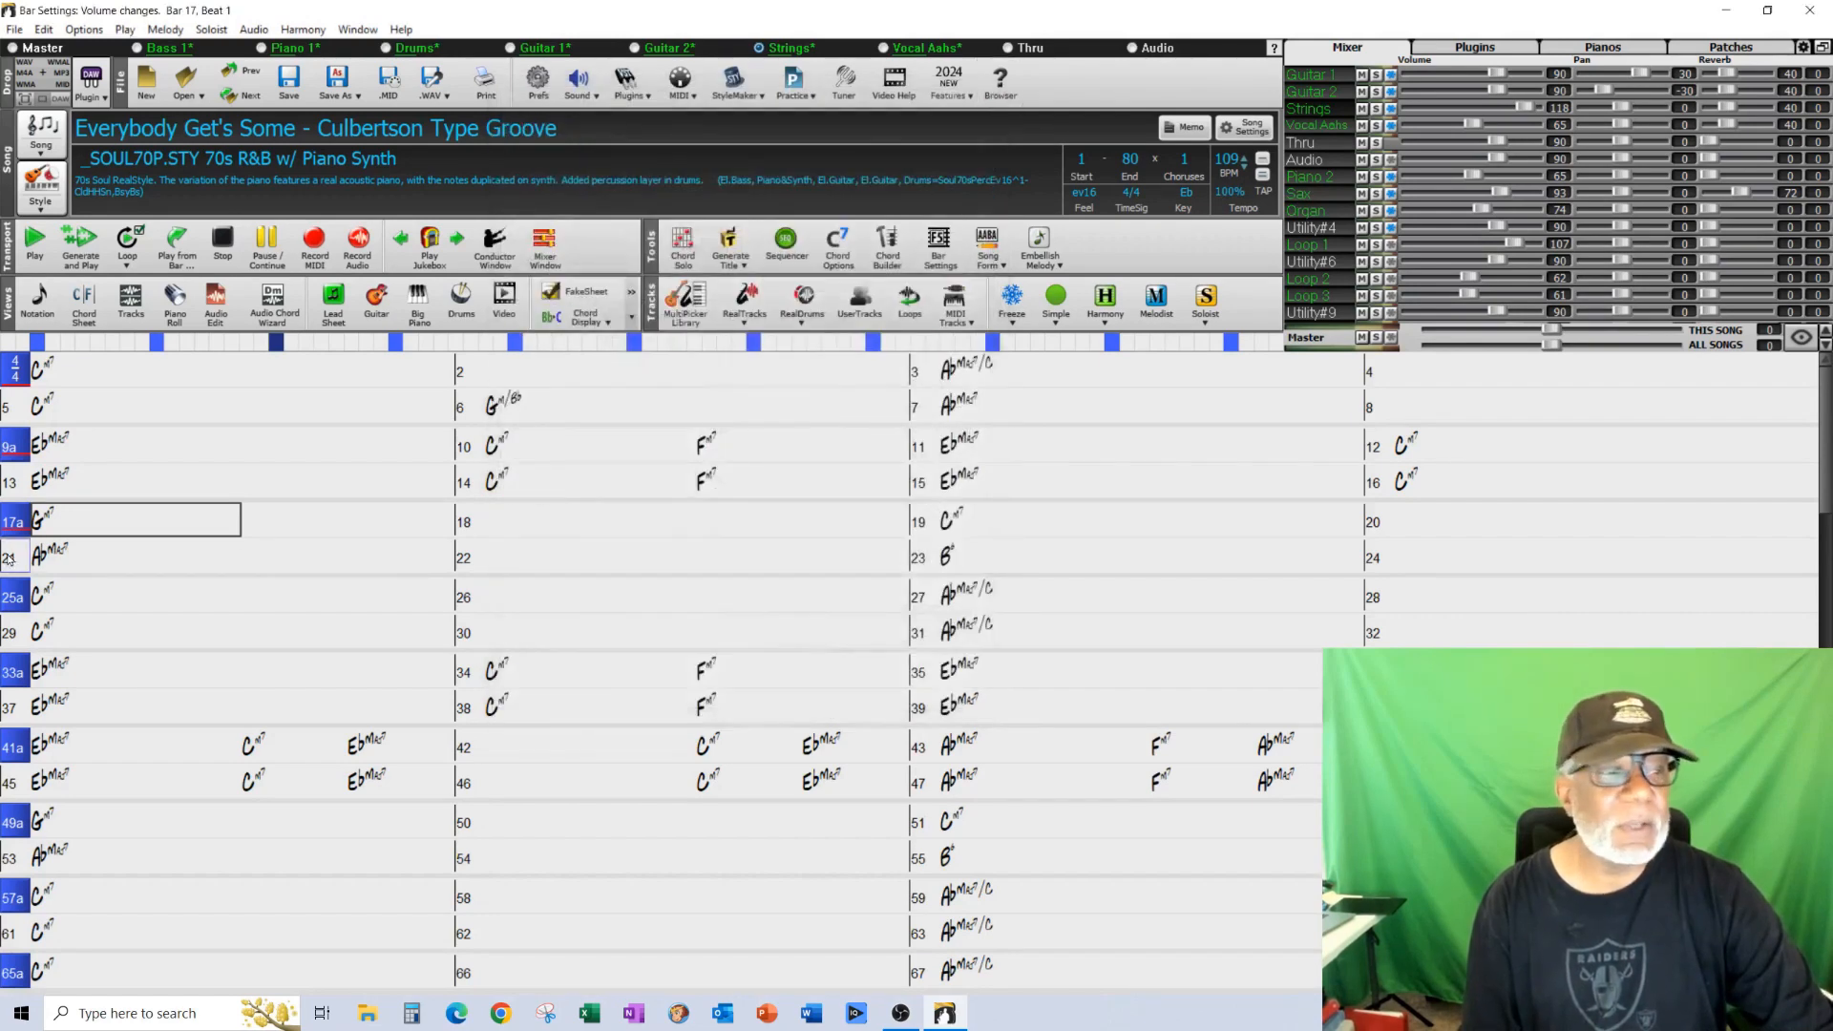
# - Go back to bar 1, generate and play the song through to bar 17, and stop playback
pyautogui.rightClick(111, 527)
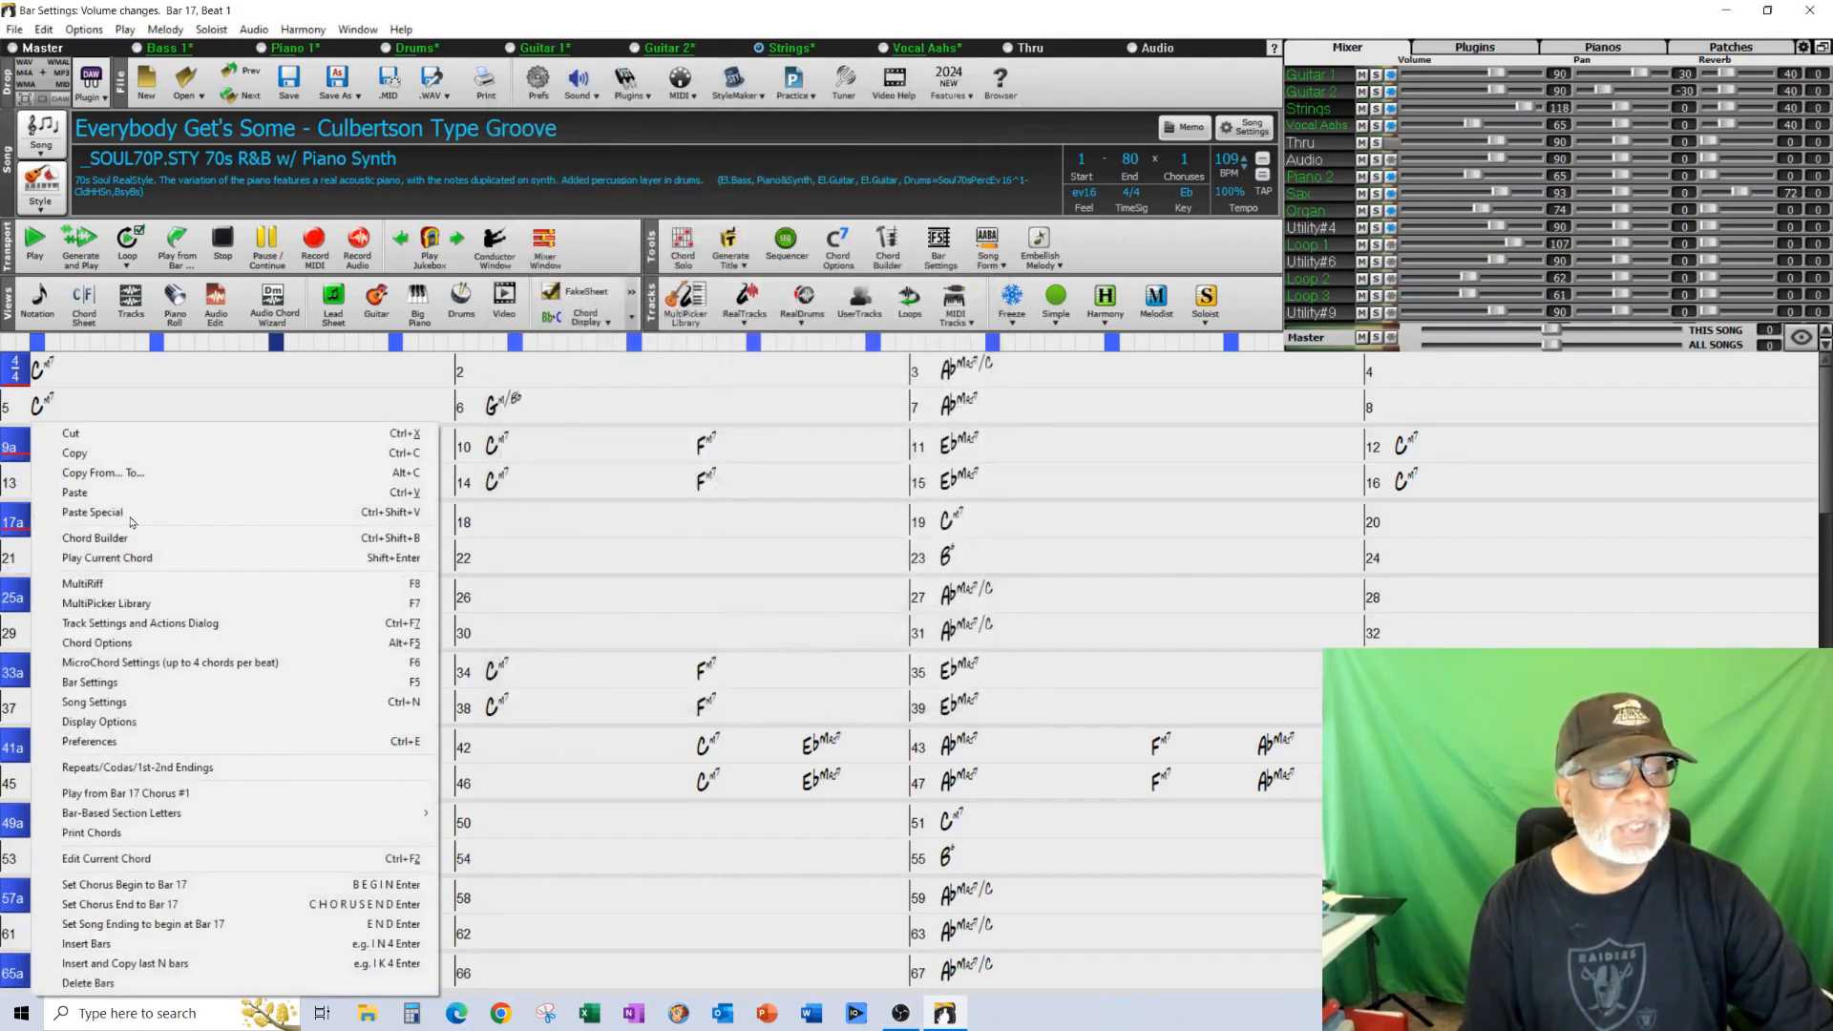
pyautogui.click(558, 414)
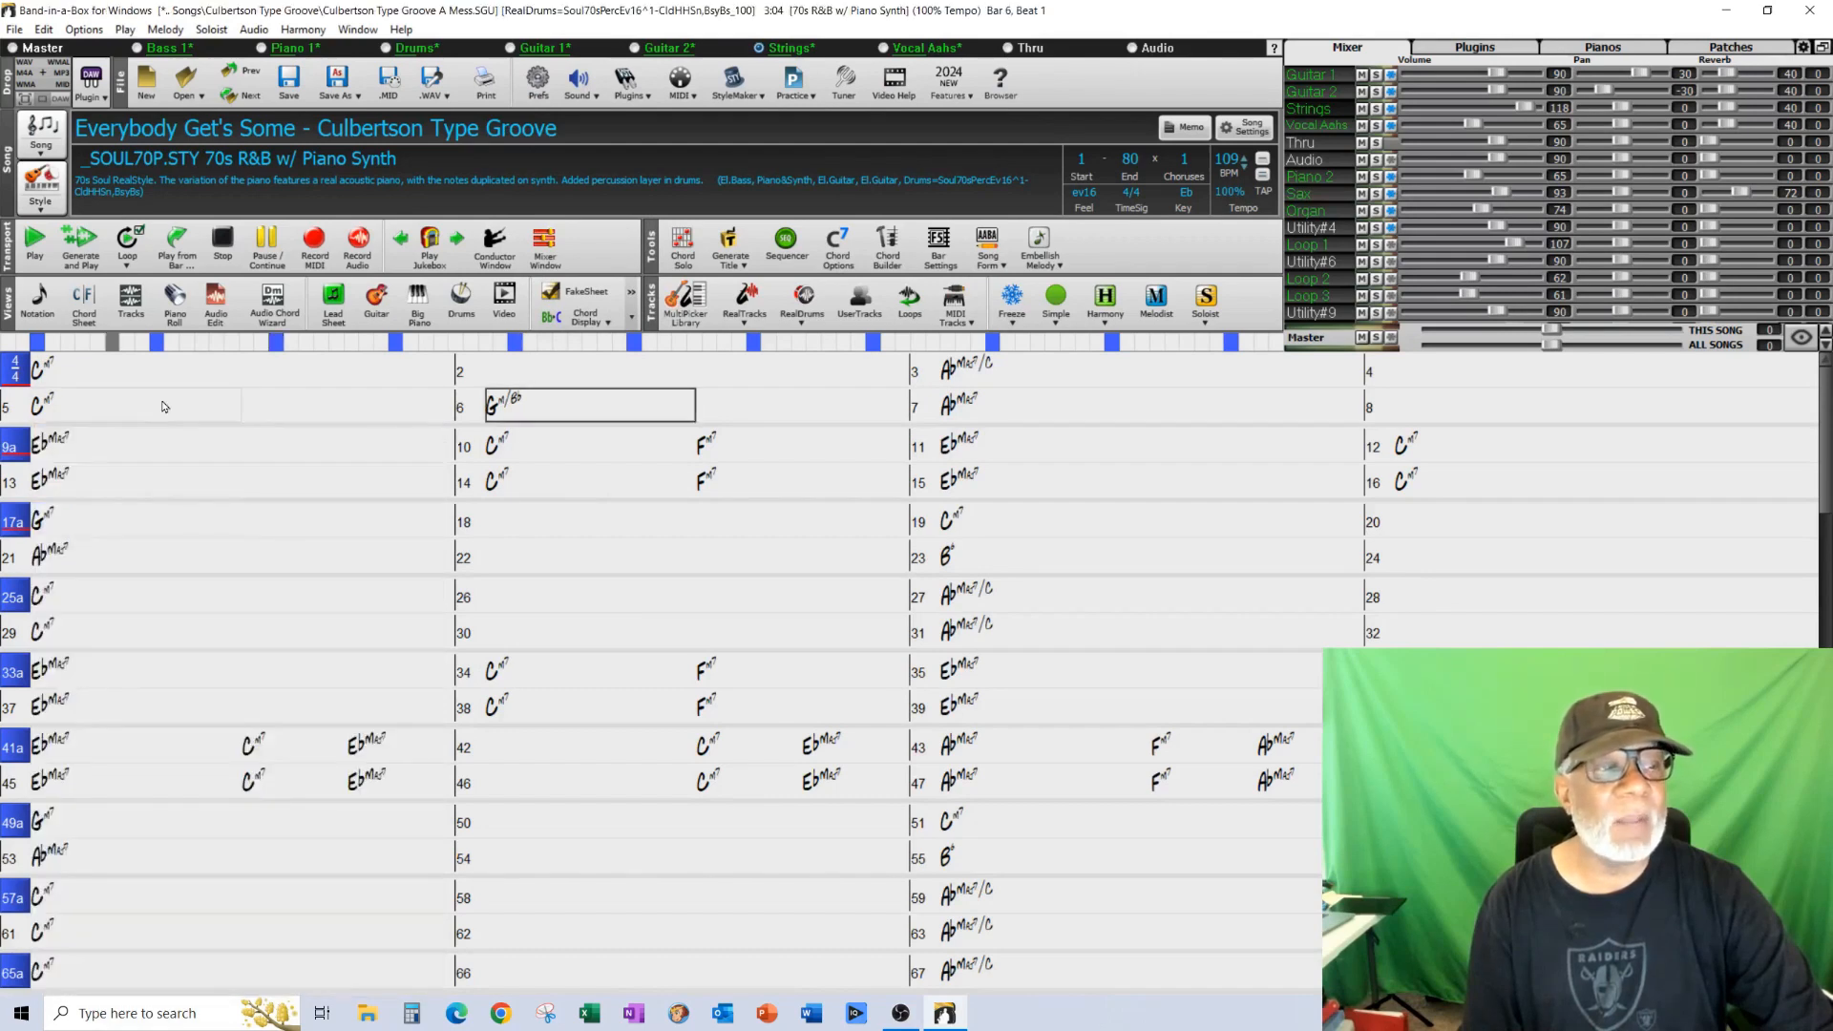
pyautogui.click(92, 374)
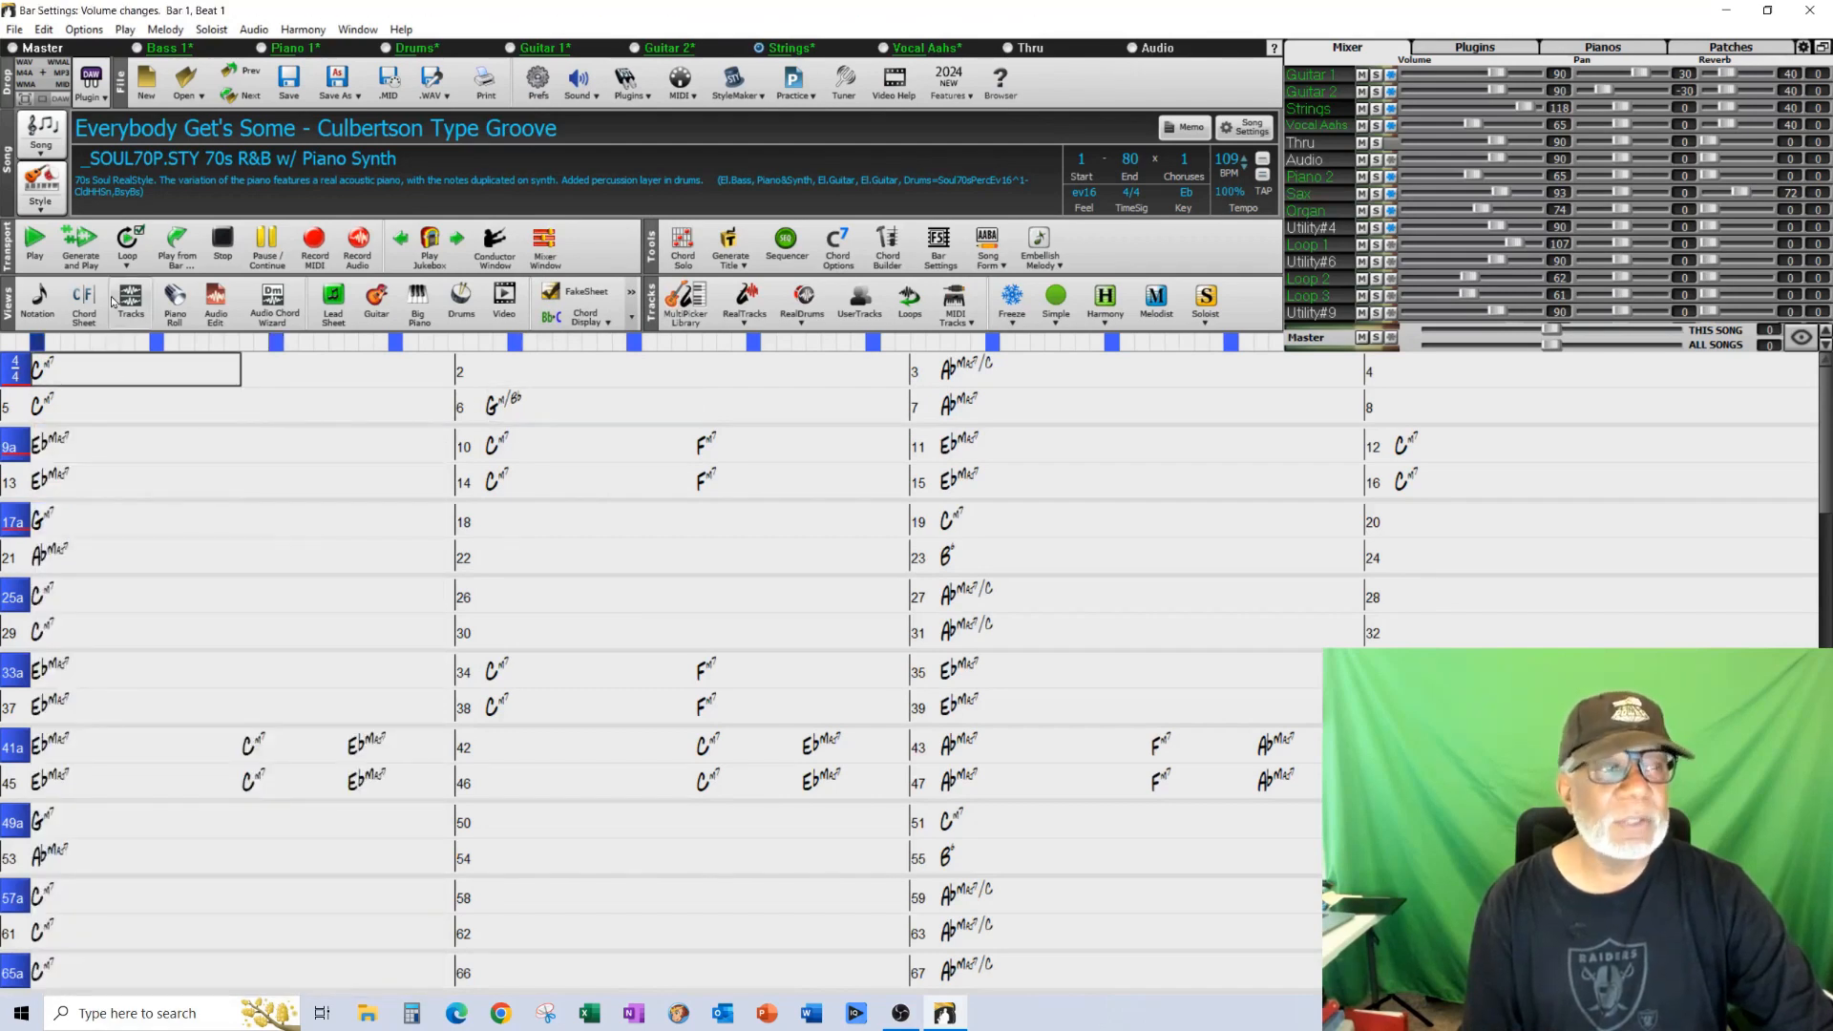
pyautogui.click(82, 251)
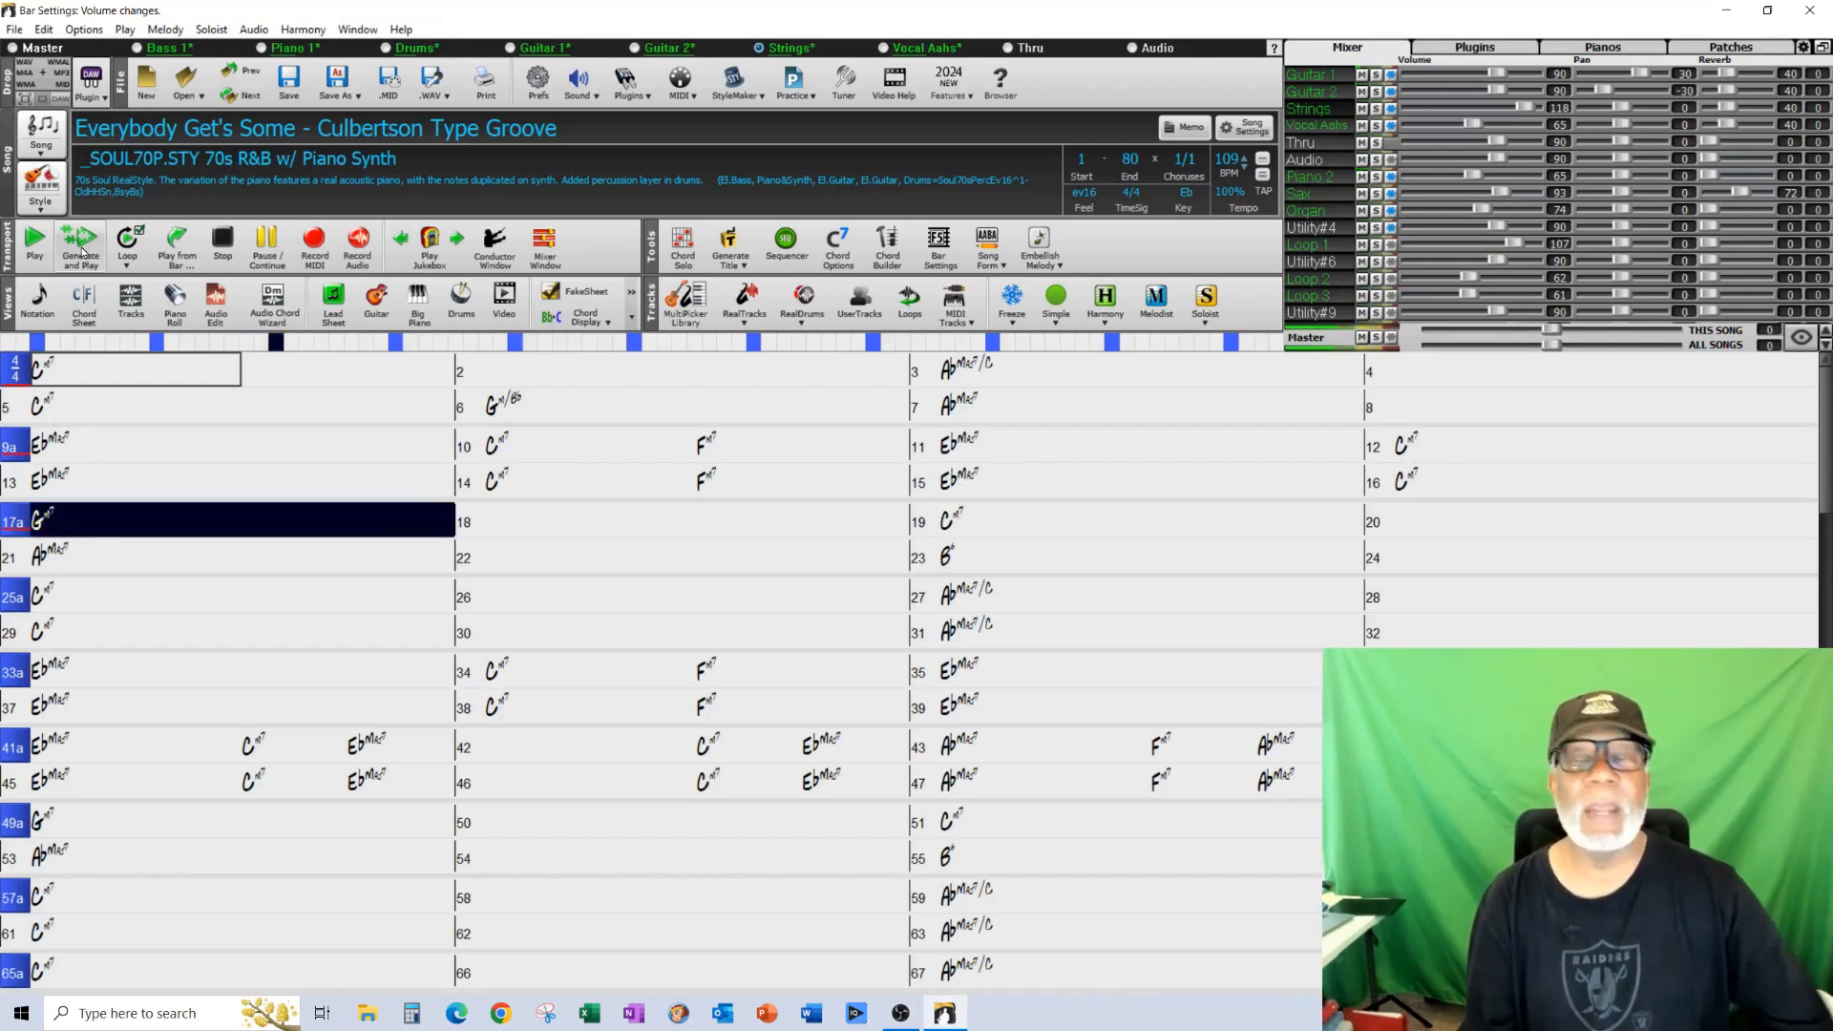
pyautogui.click(225, 243)
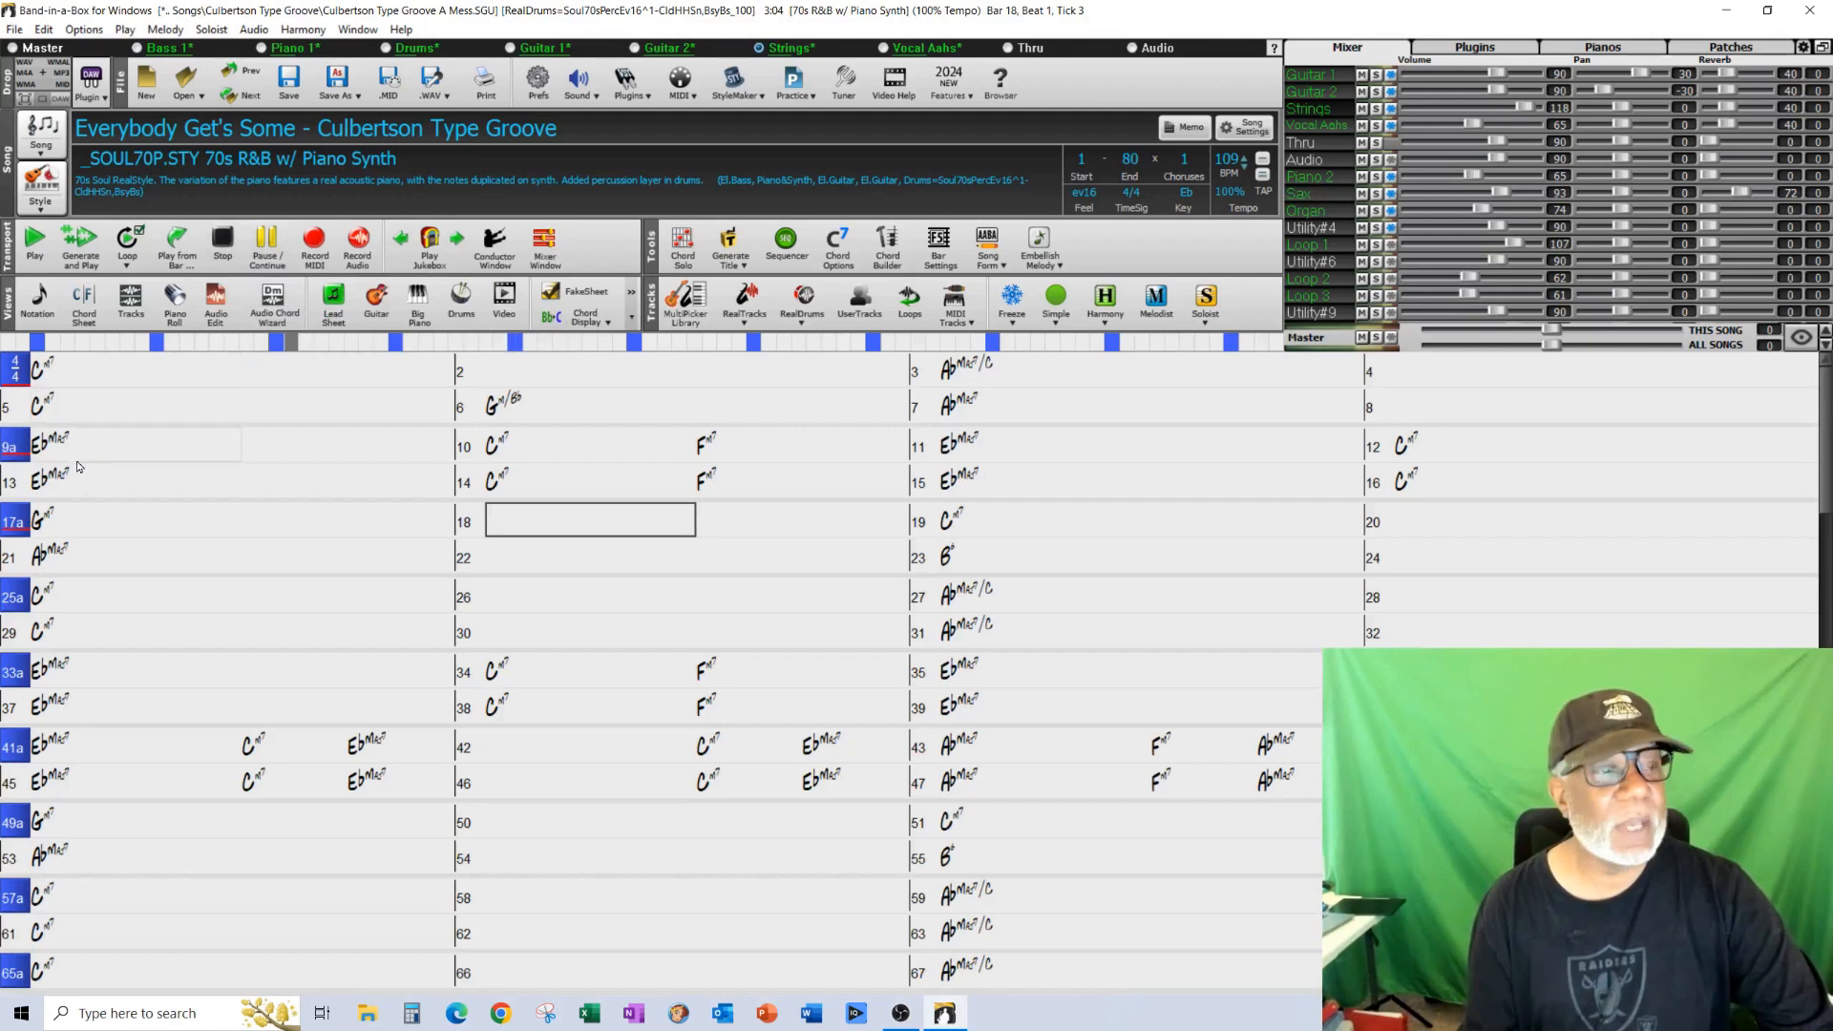
# - Set the Sax track's volume change at bar 17 to Back to Normal and close the bar settings
pyautogui.rightClick(108, 525)
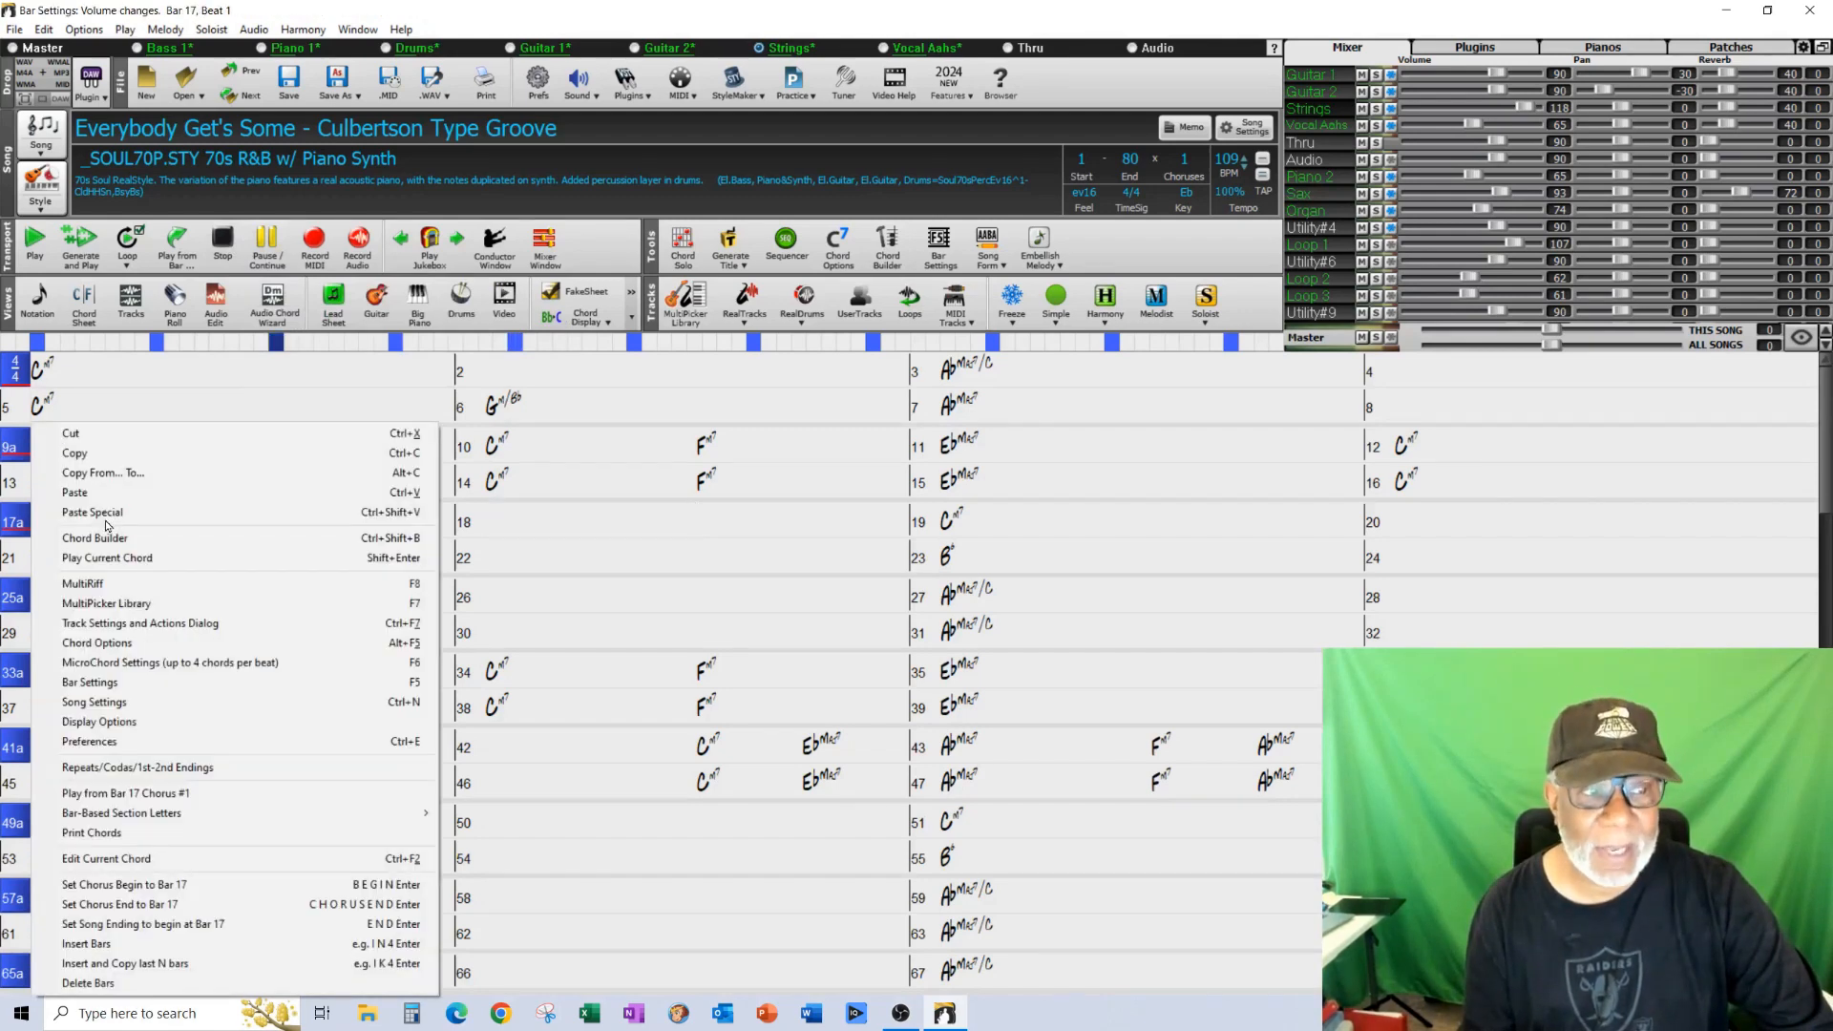
pyautogui.click(120, 681)
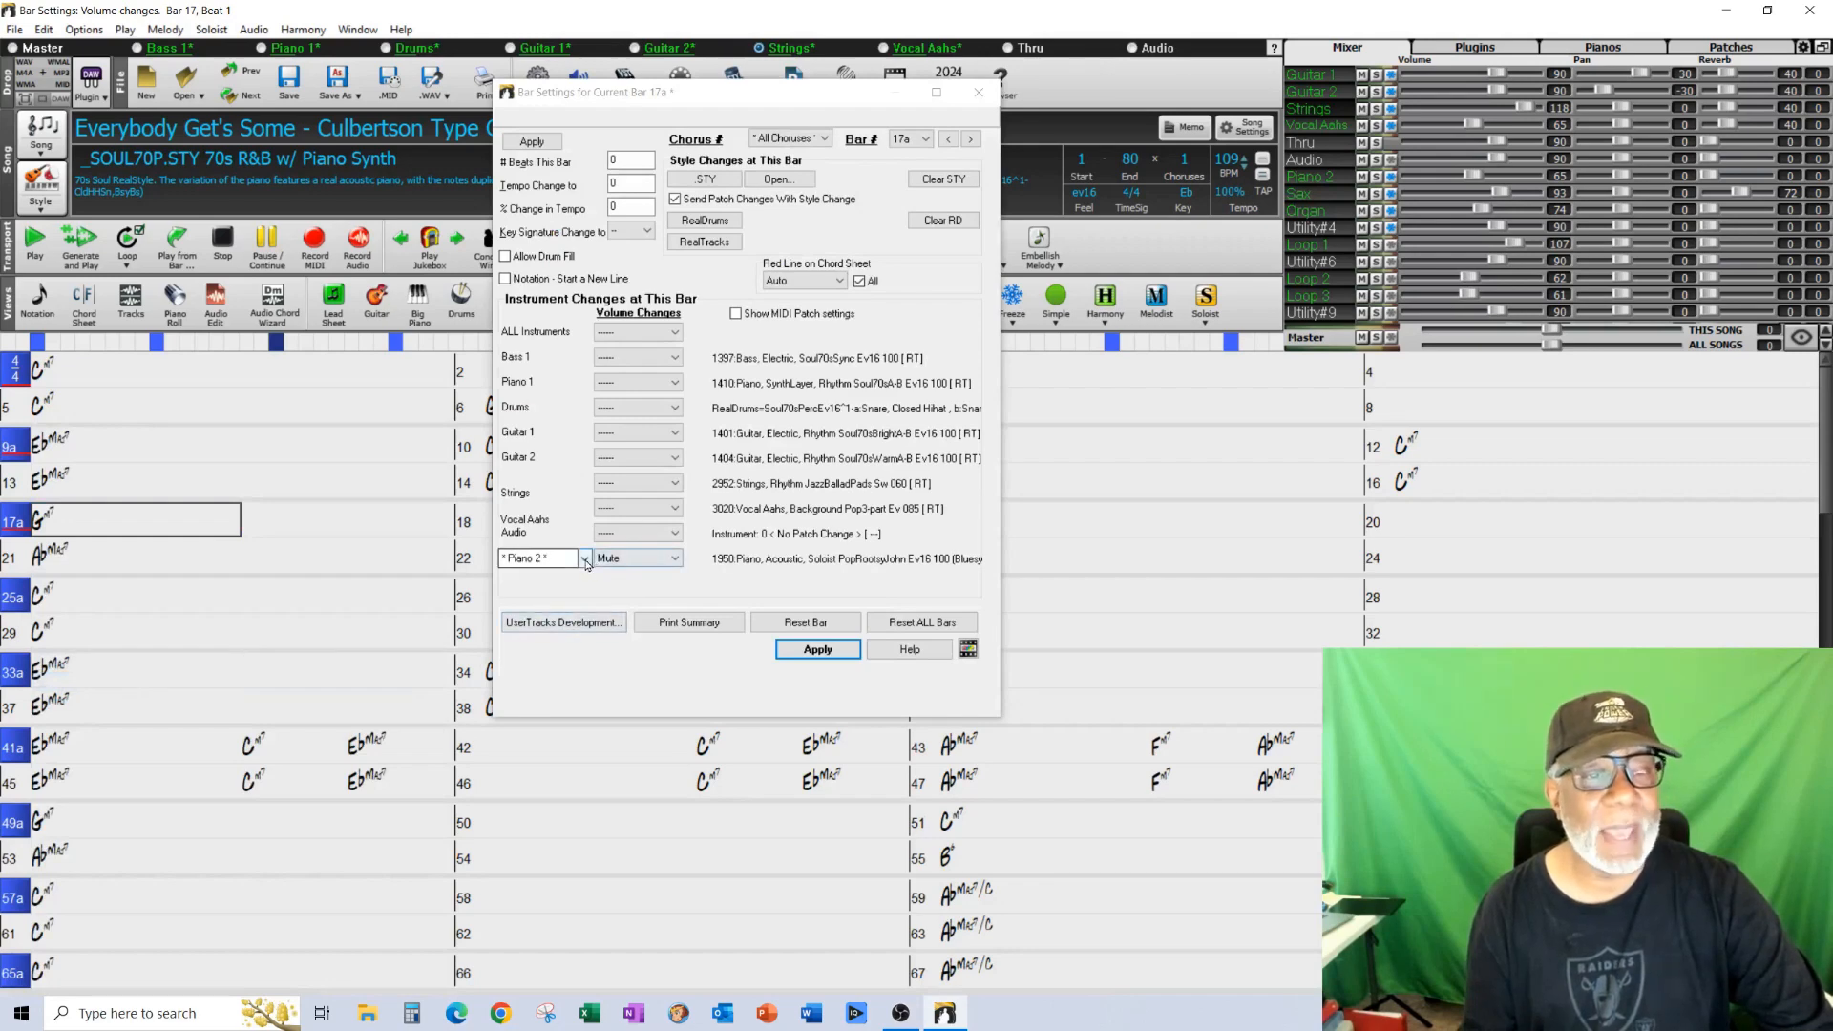
pyautogui.click(585, 559)
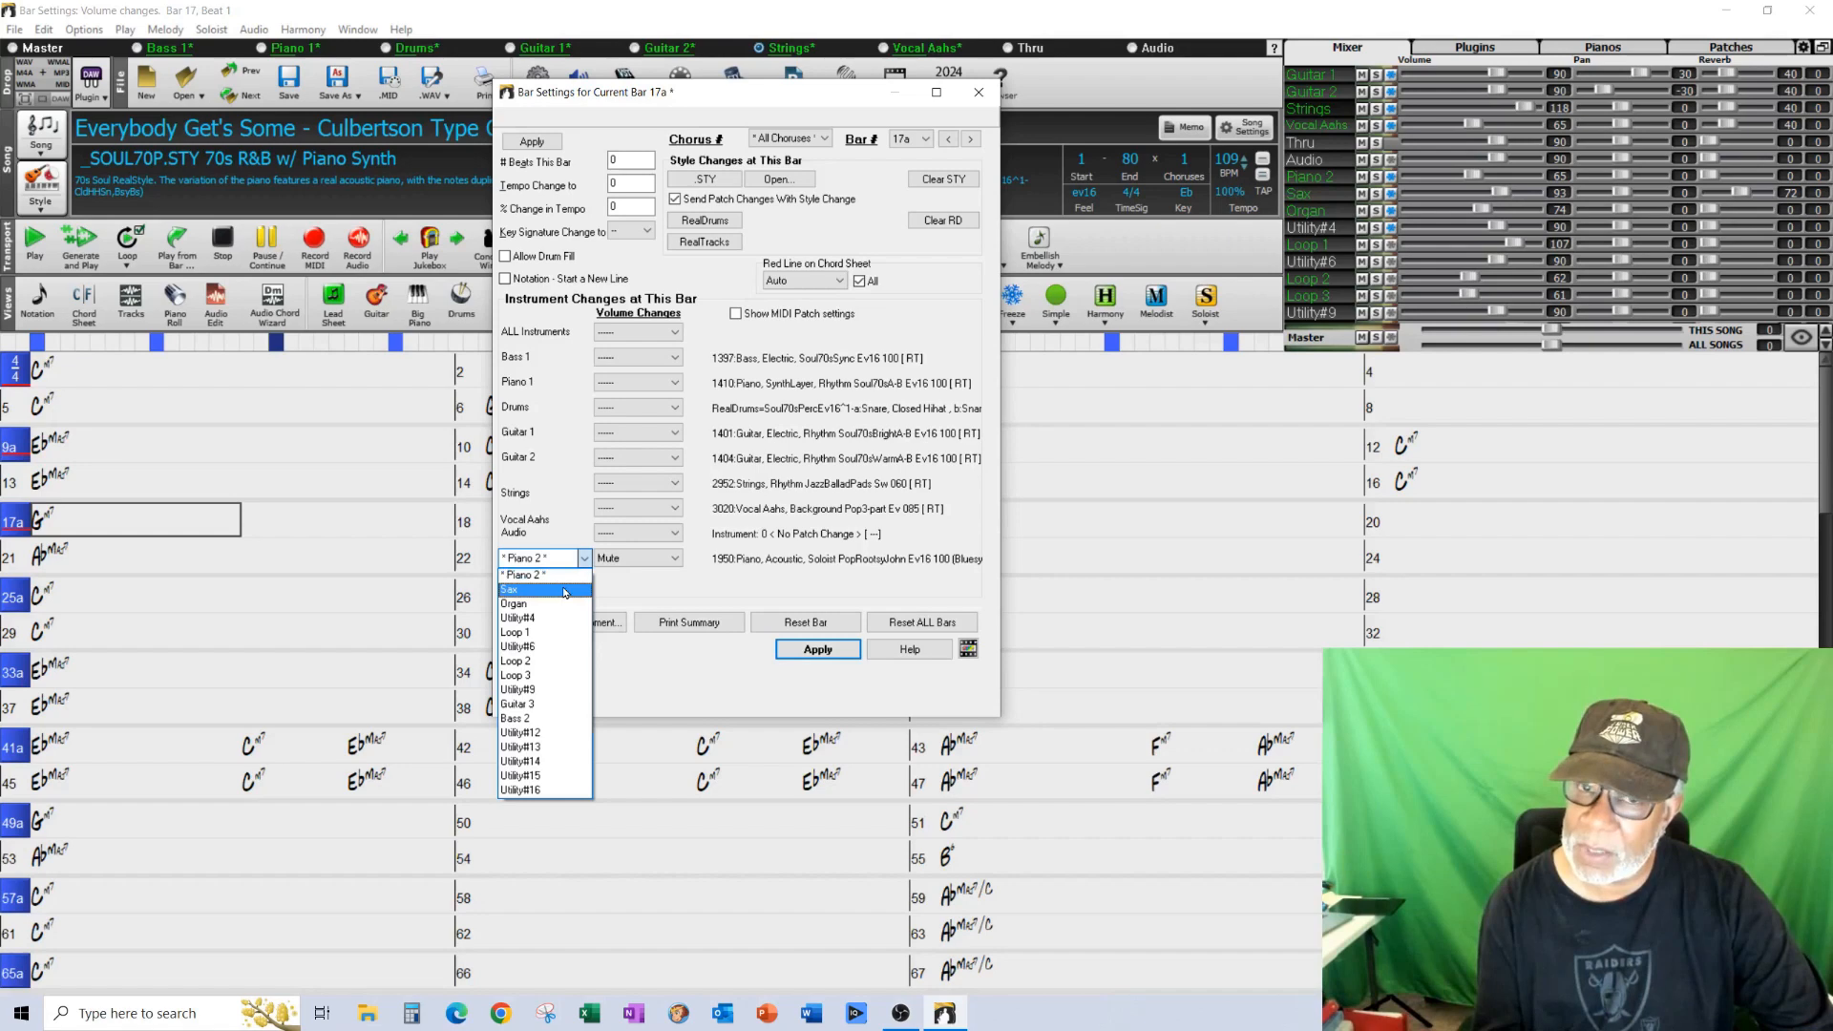
pyautogui.click(563, 591)
pyautogui.click(669, 559)
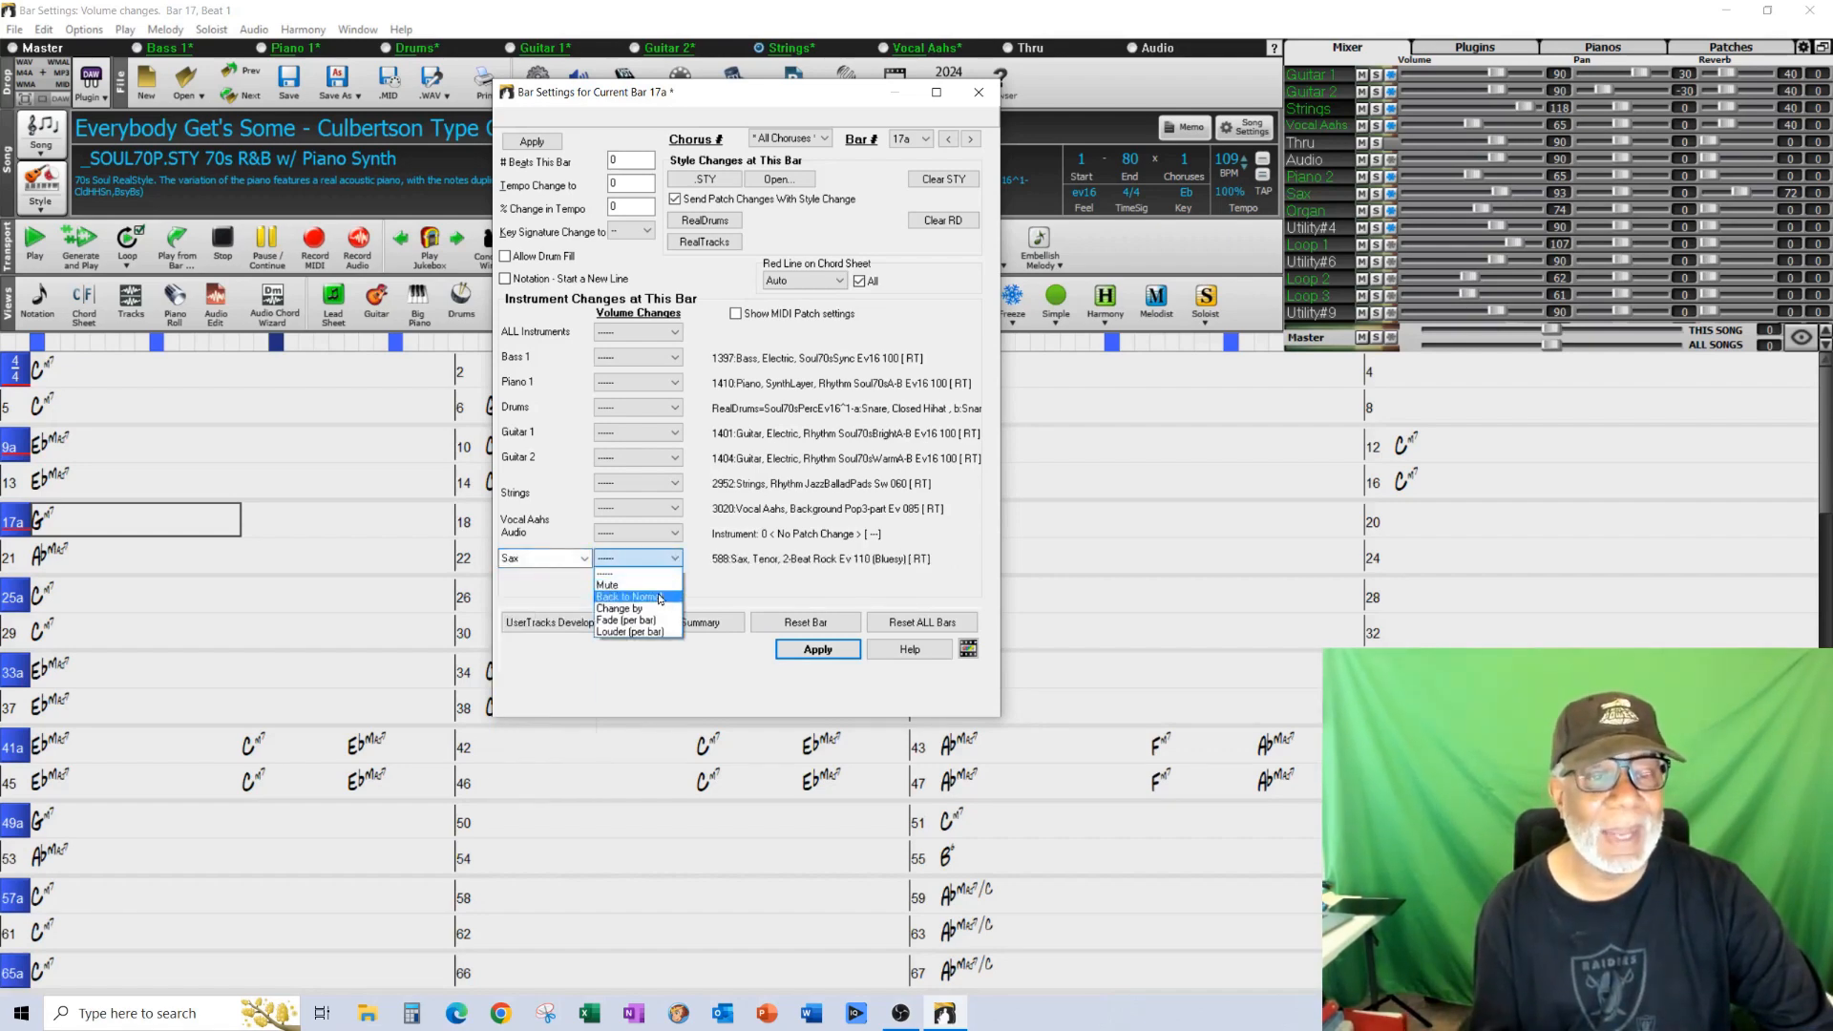
pyautogui.click(660, 597)
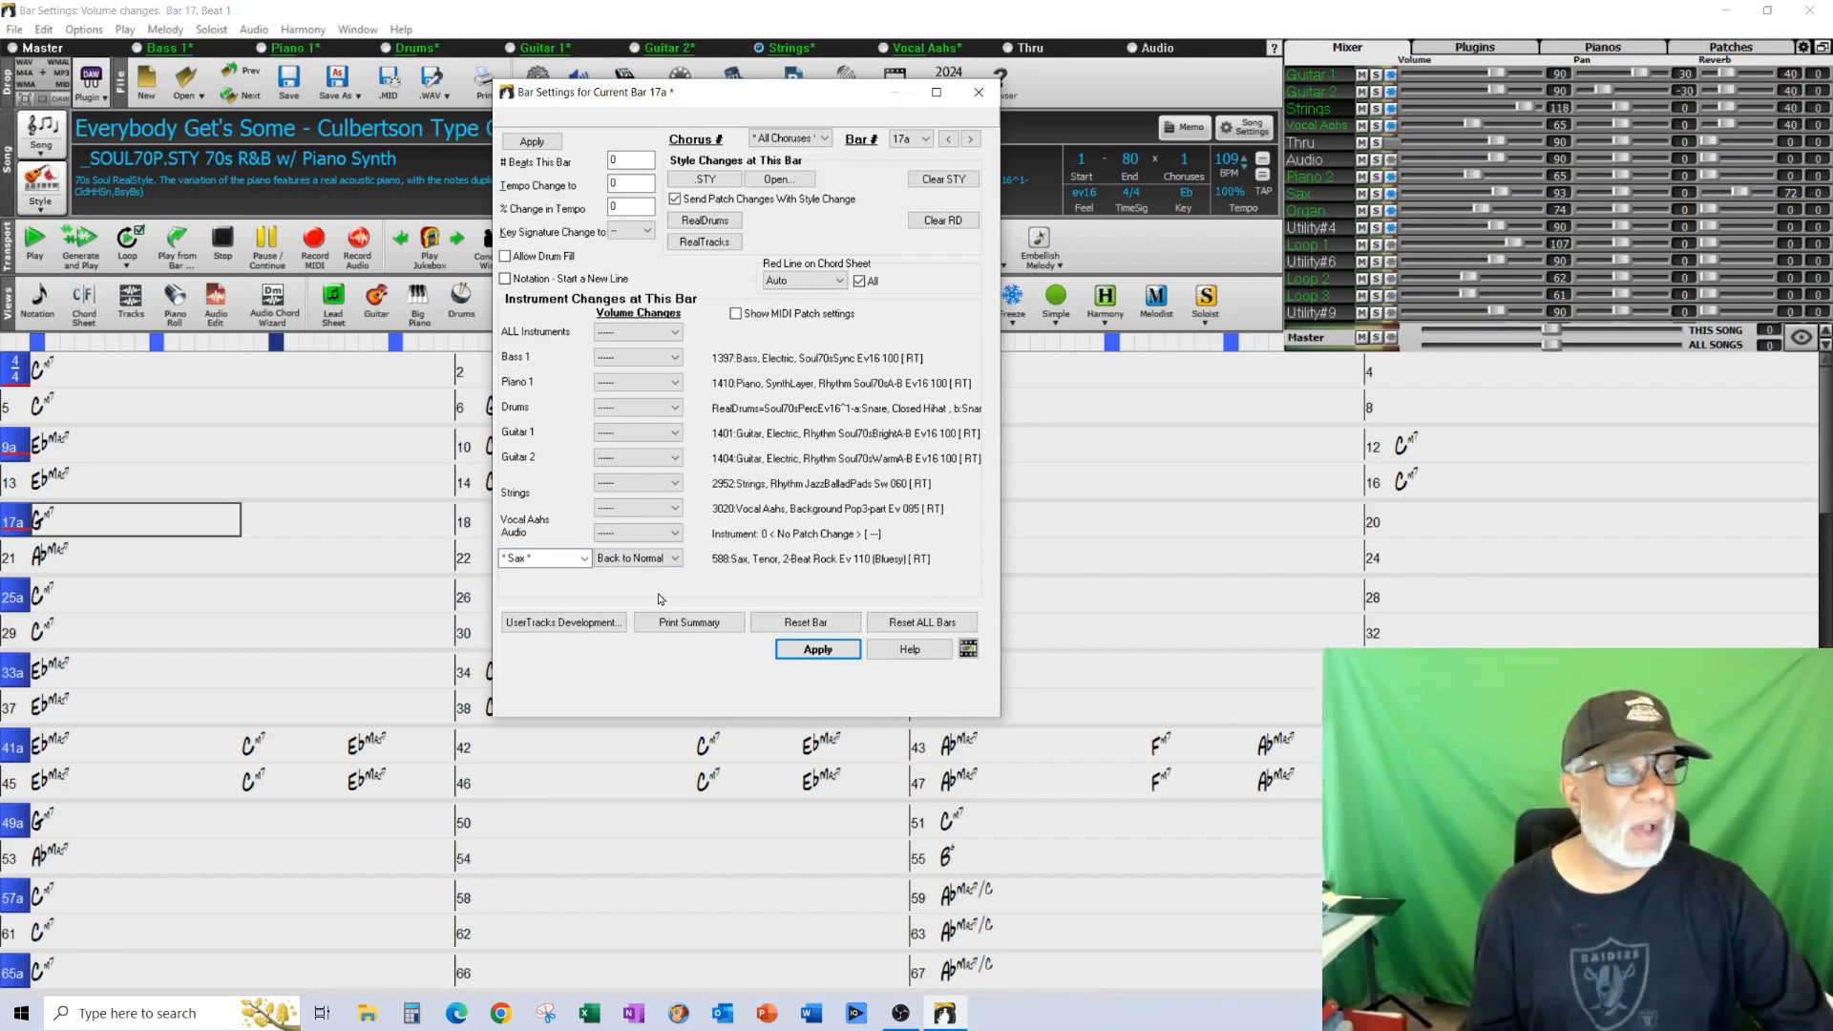
pyautogui.click(966, 87)
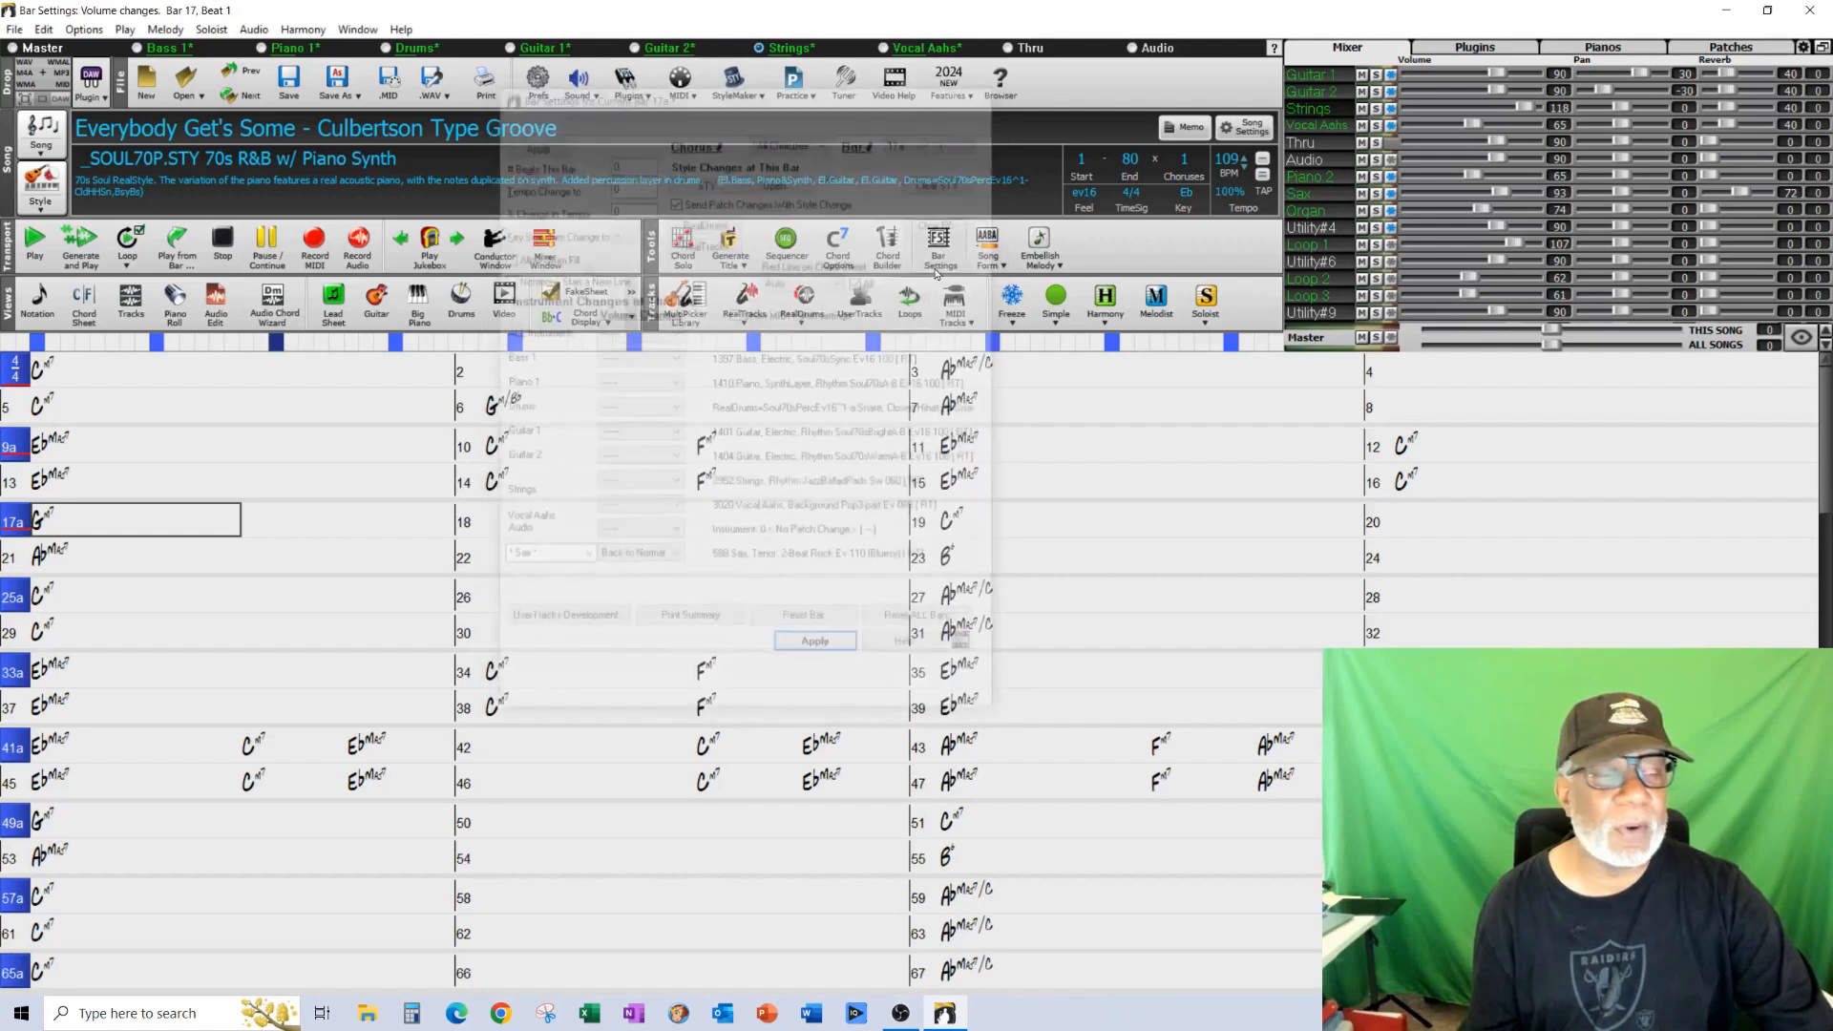
# - Mute the Sax track at the bar 33 part marker and apply the bar settings
pyautogui.click(107, 682)
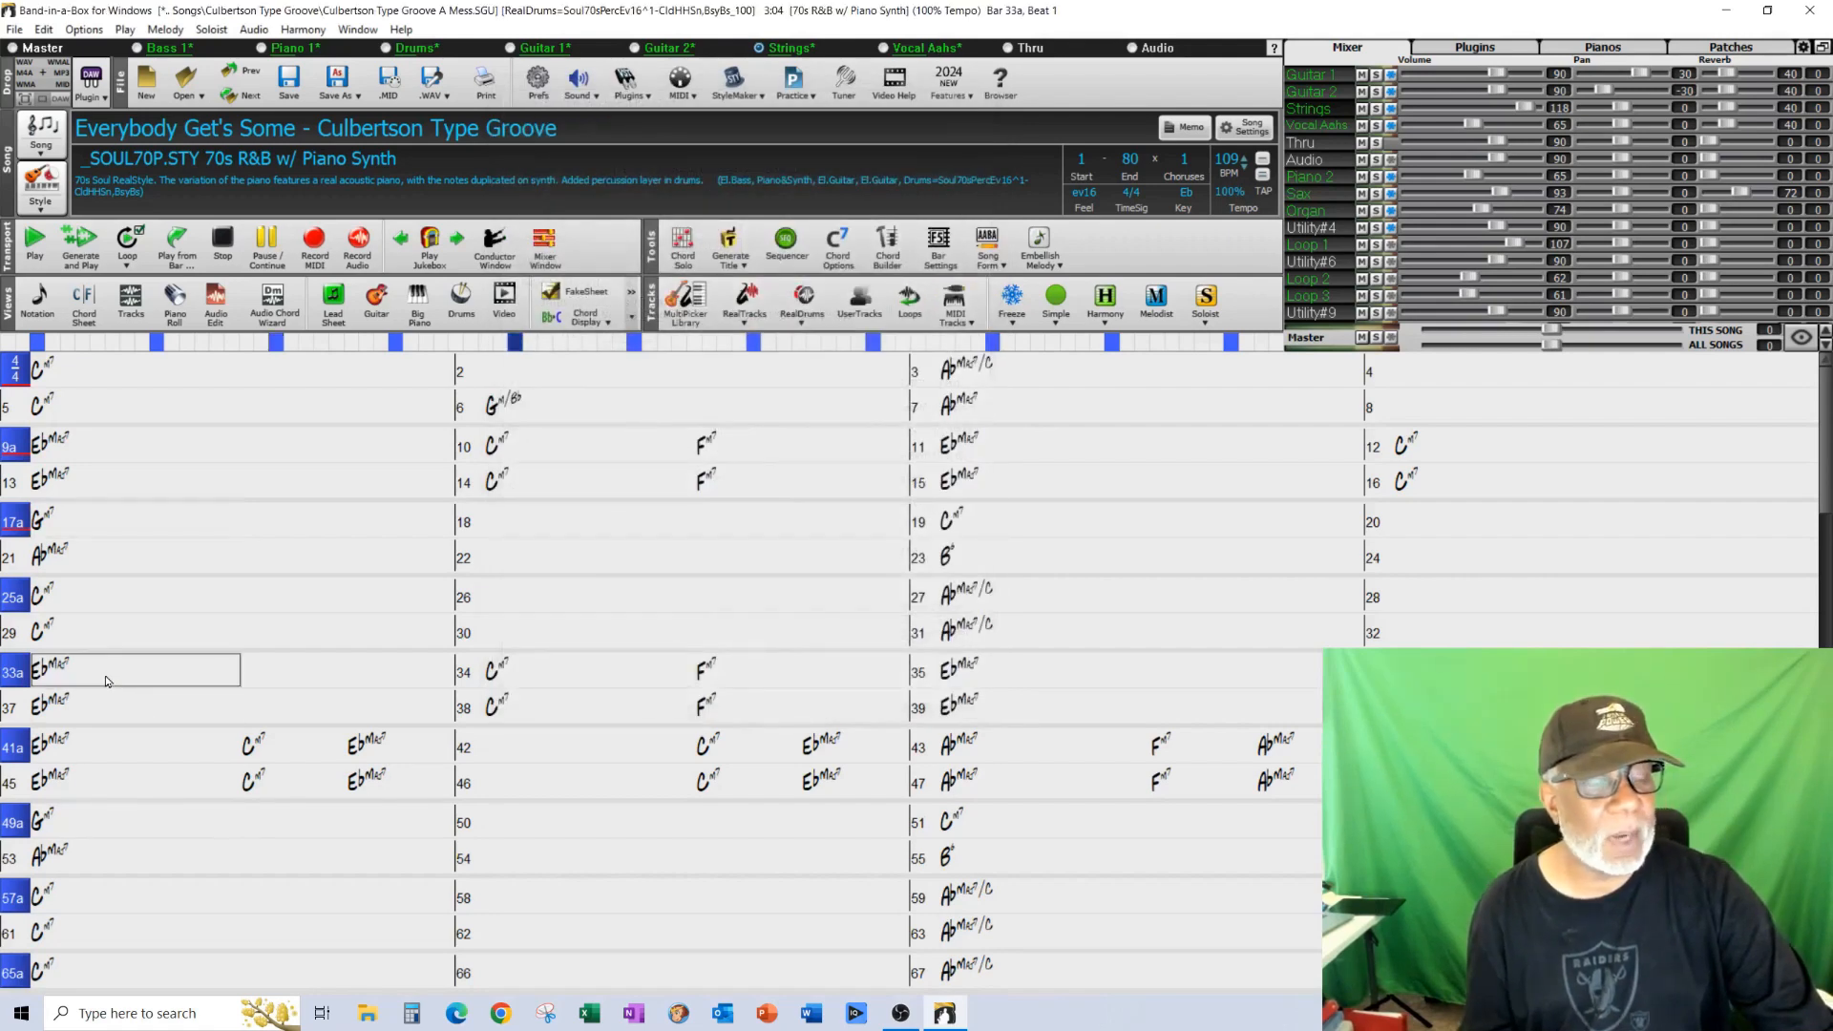
pyautogui.rightClick(107, 682)
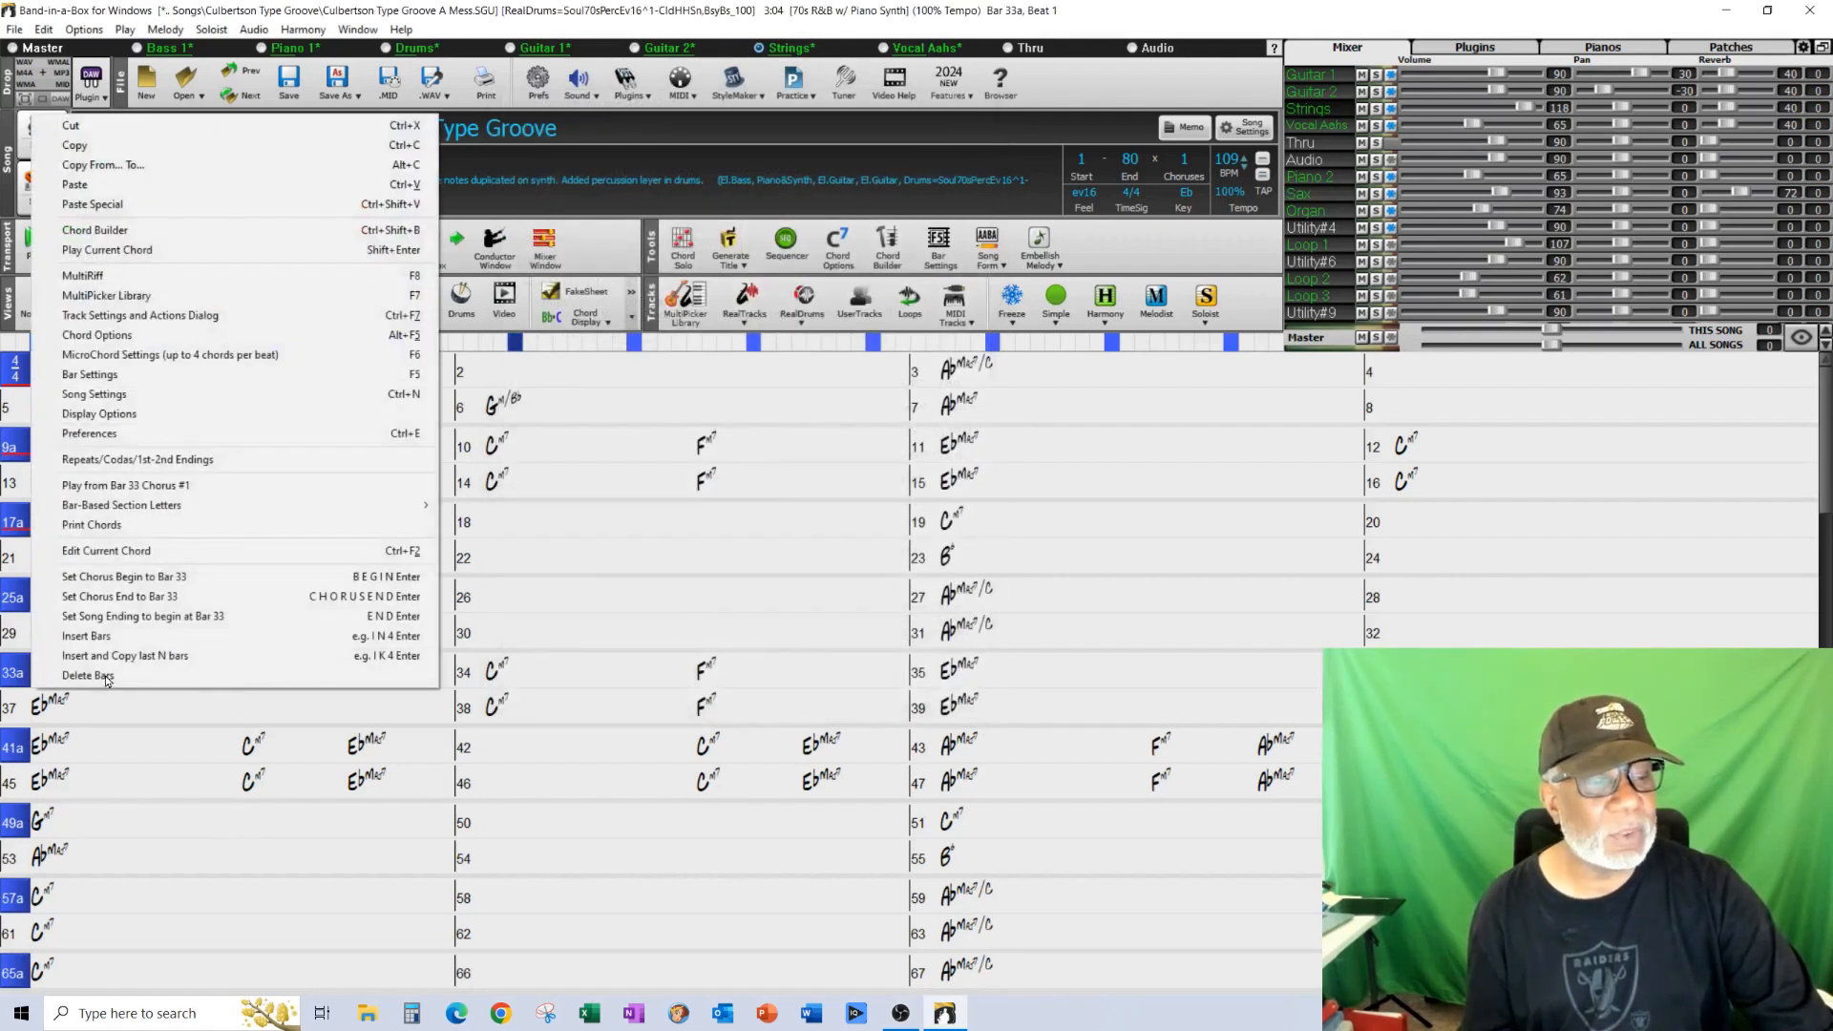
pyautogui.click(105, 374)
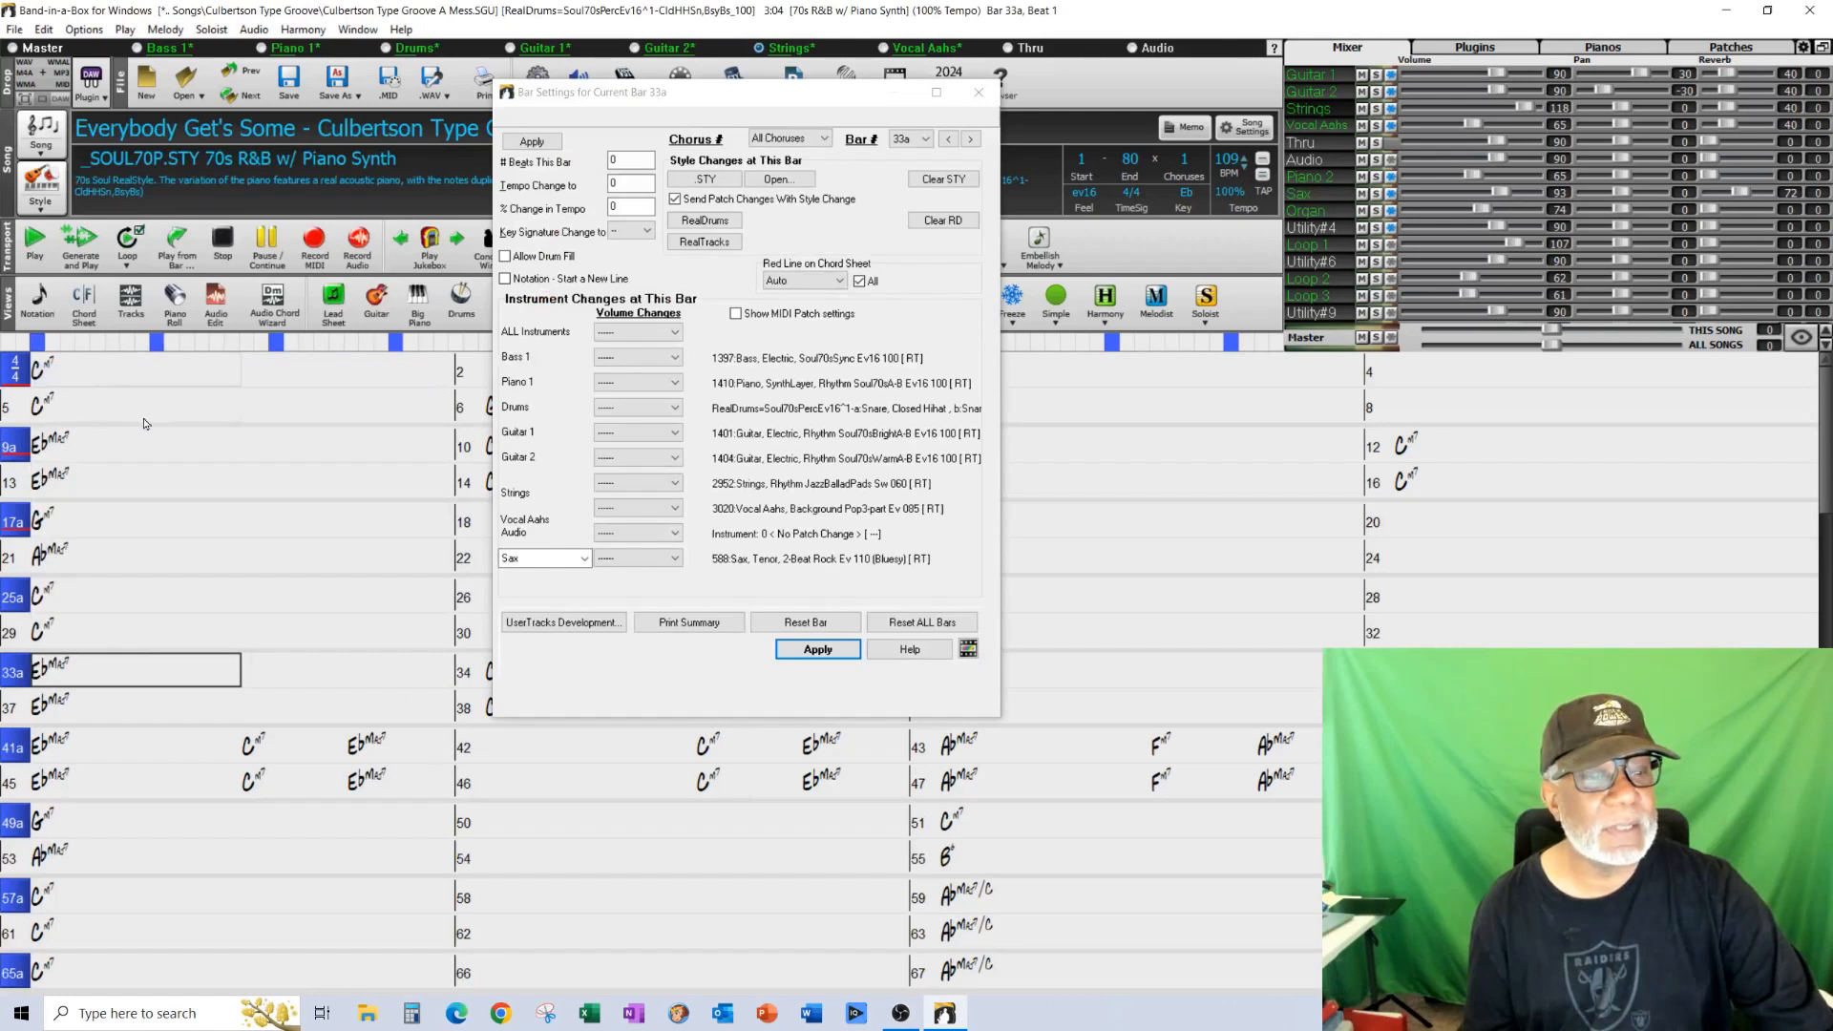
pyautogui.click(667, 560)
pyautogui.click(641, 592)
pyautogui.click(817, 649)
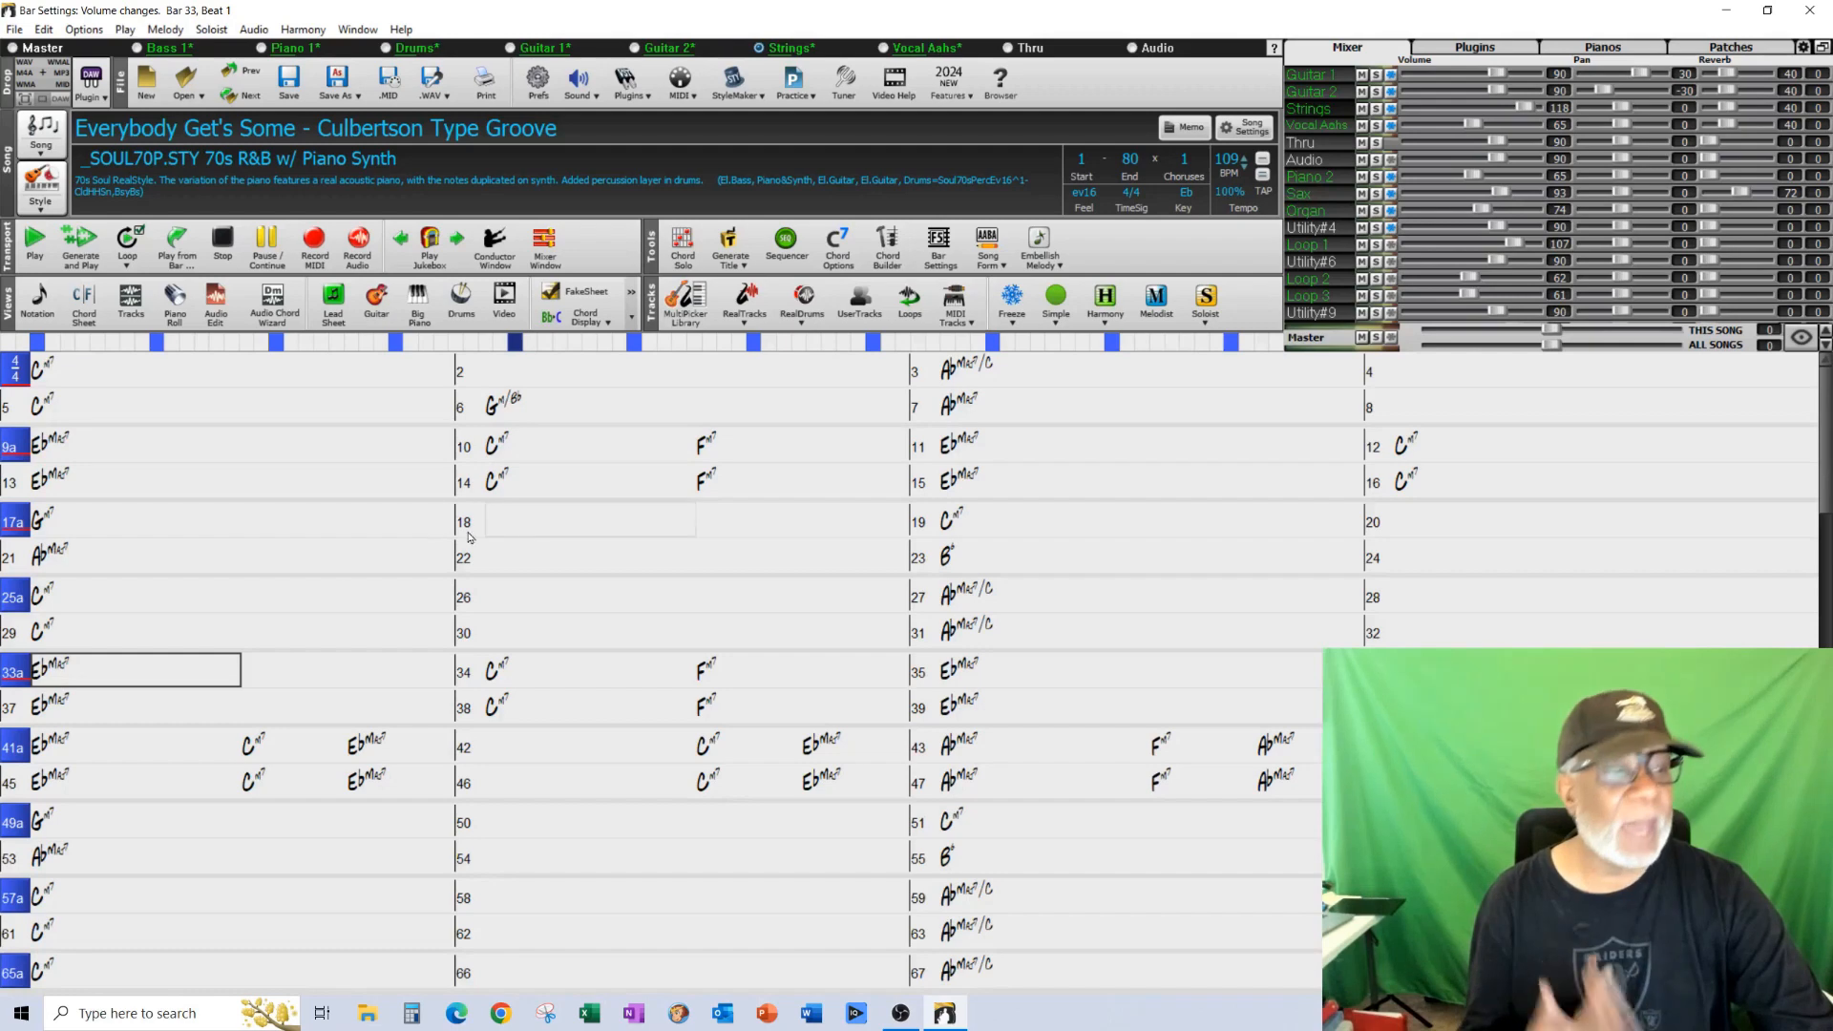
# - Set the Vocal Aahs volume change at bar 17 to Back to Normal and close the bar settings
pyautogui.click(90, 520)
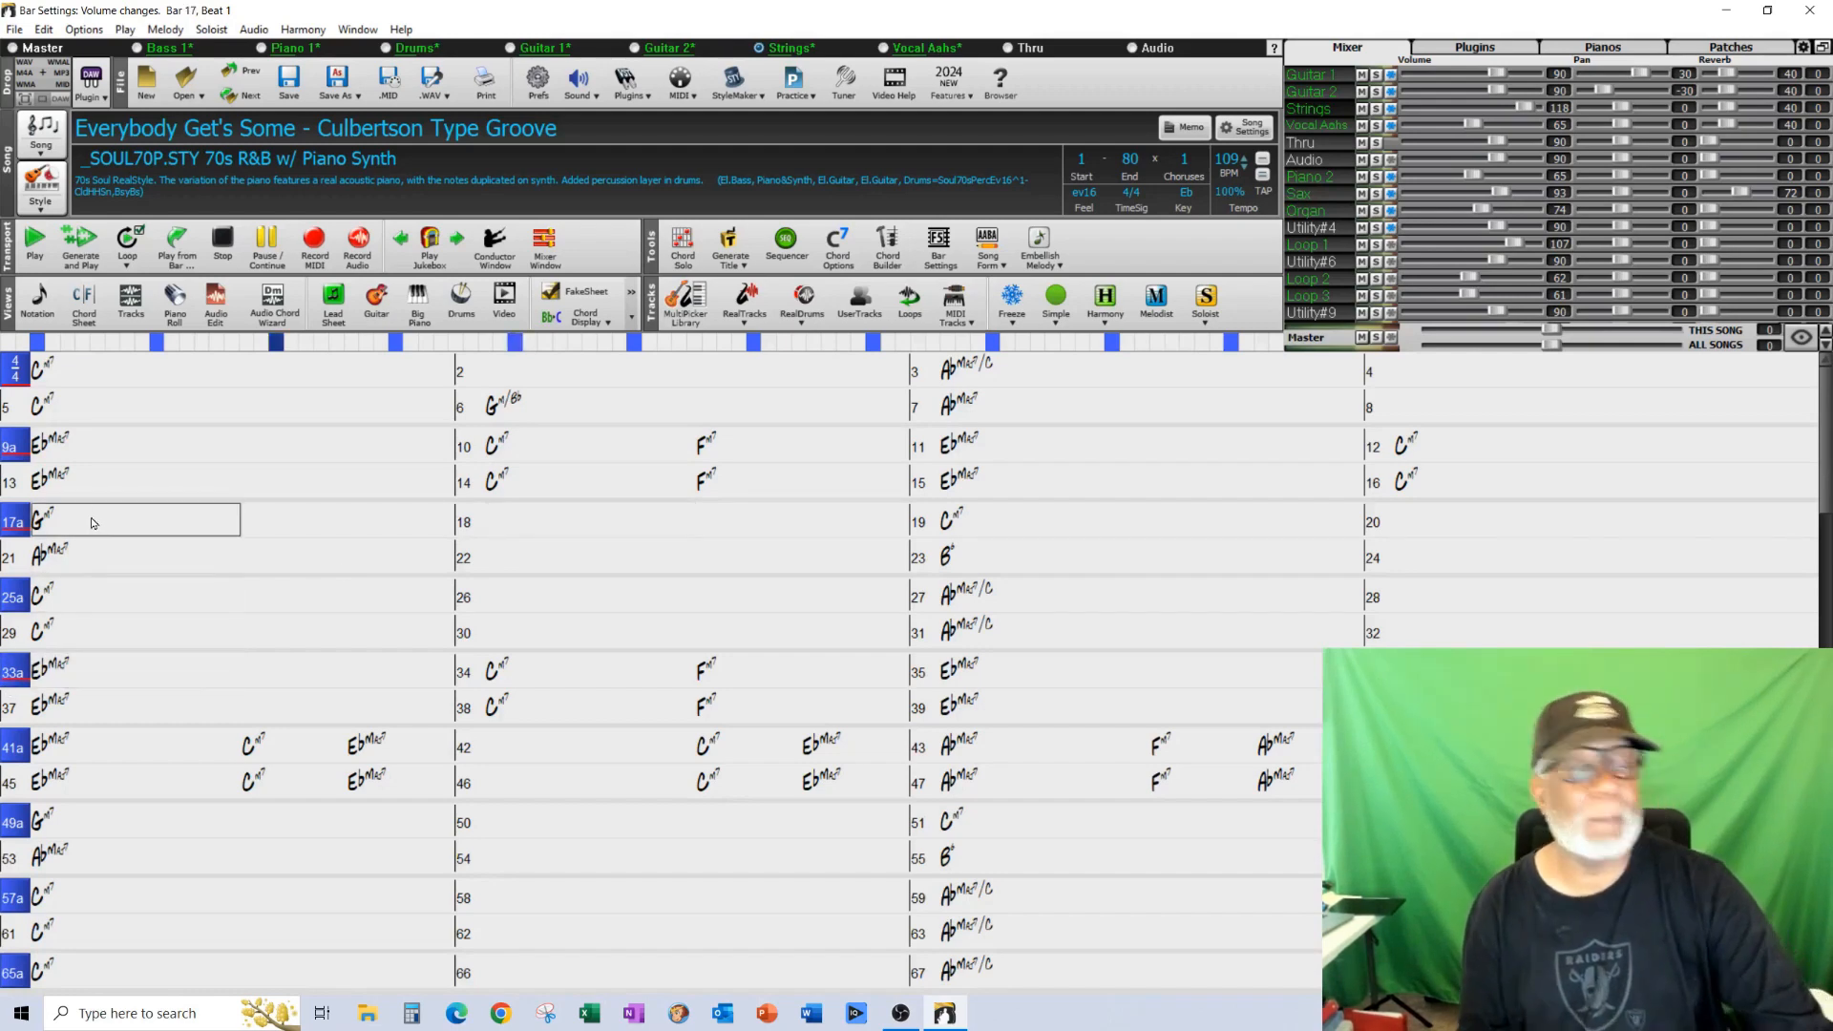
pyautogui.rightClick(93, 522)
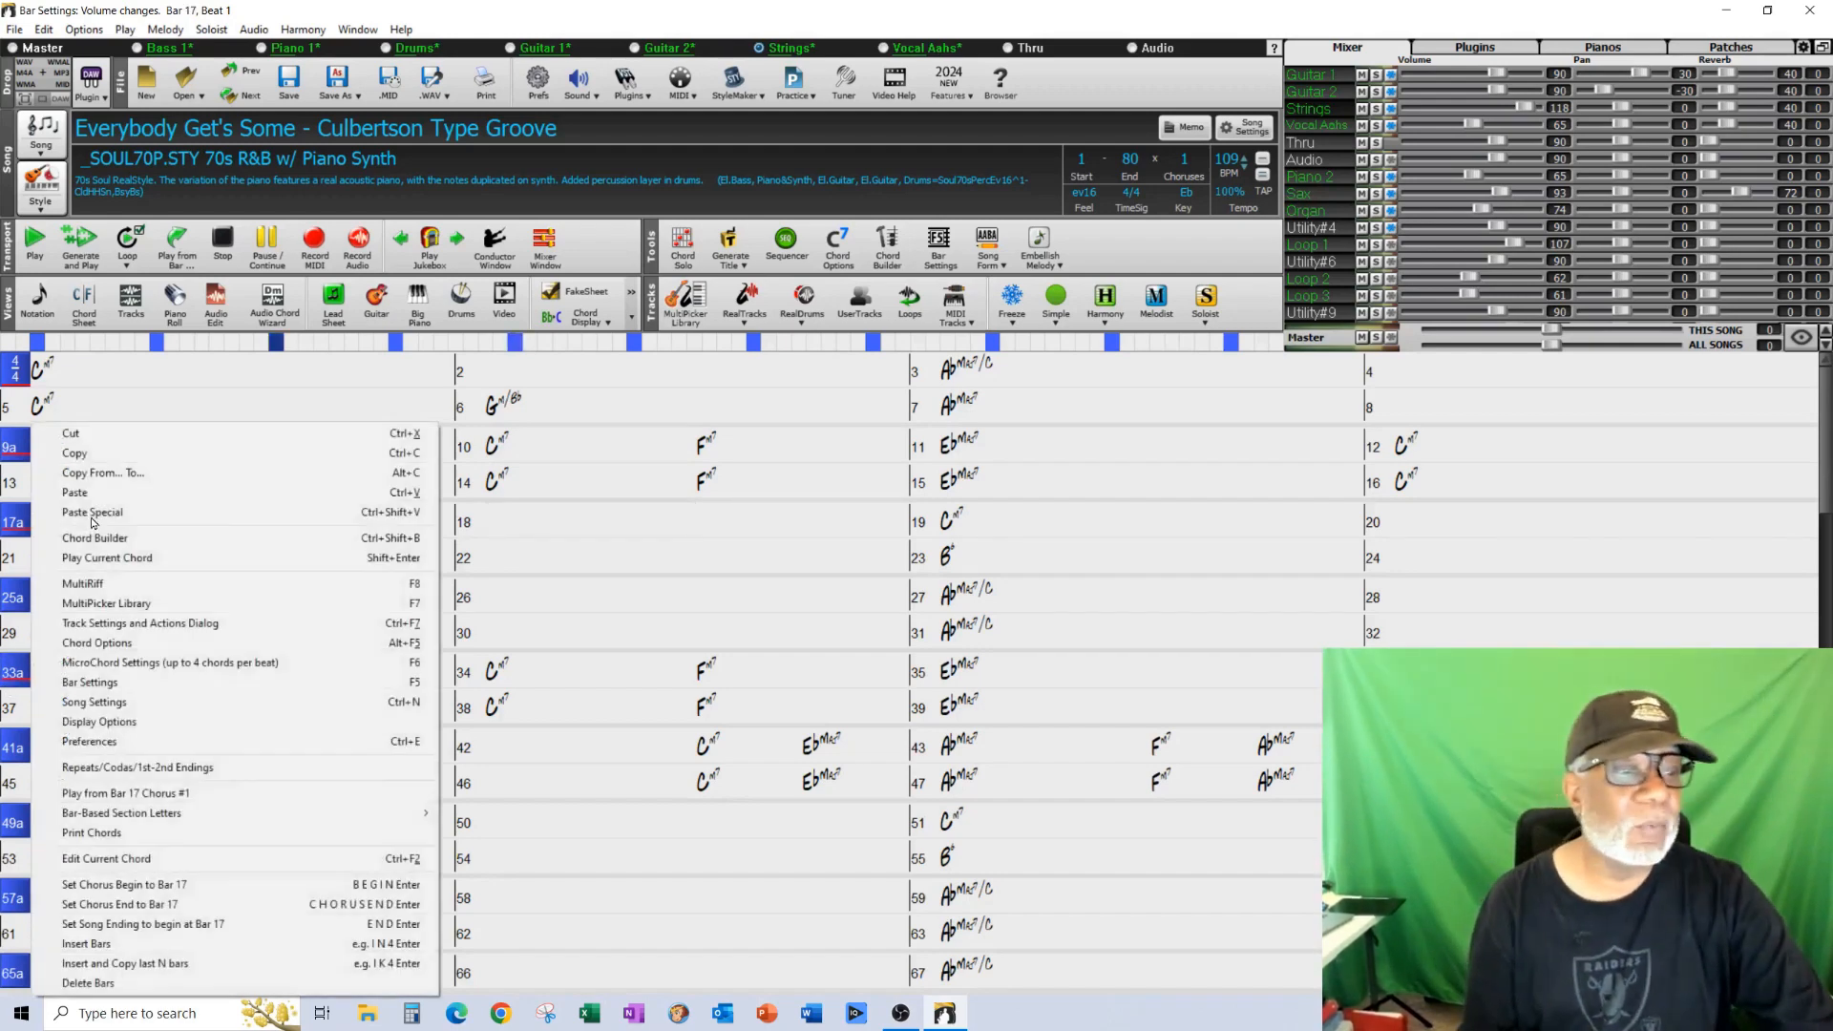
pyautogui.click(105, 683)
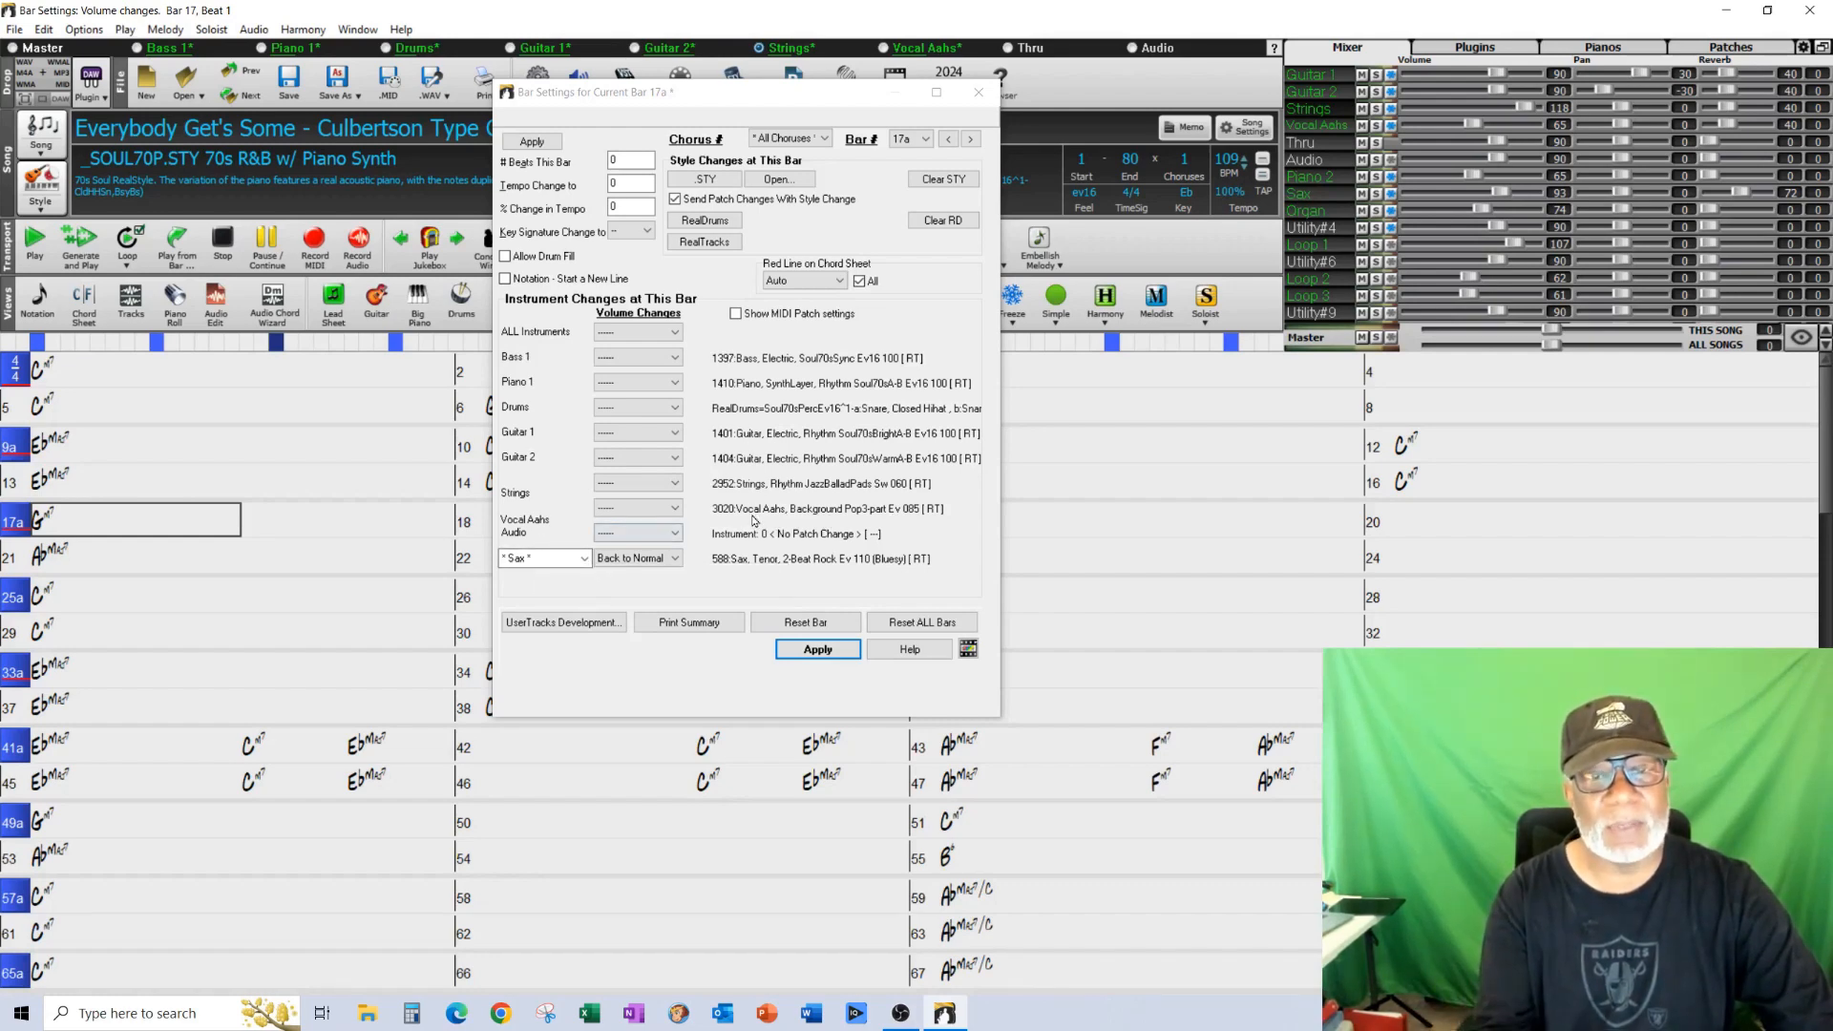
pyautogui.click(676, 509)
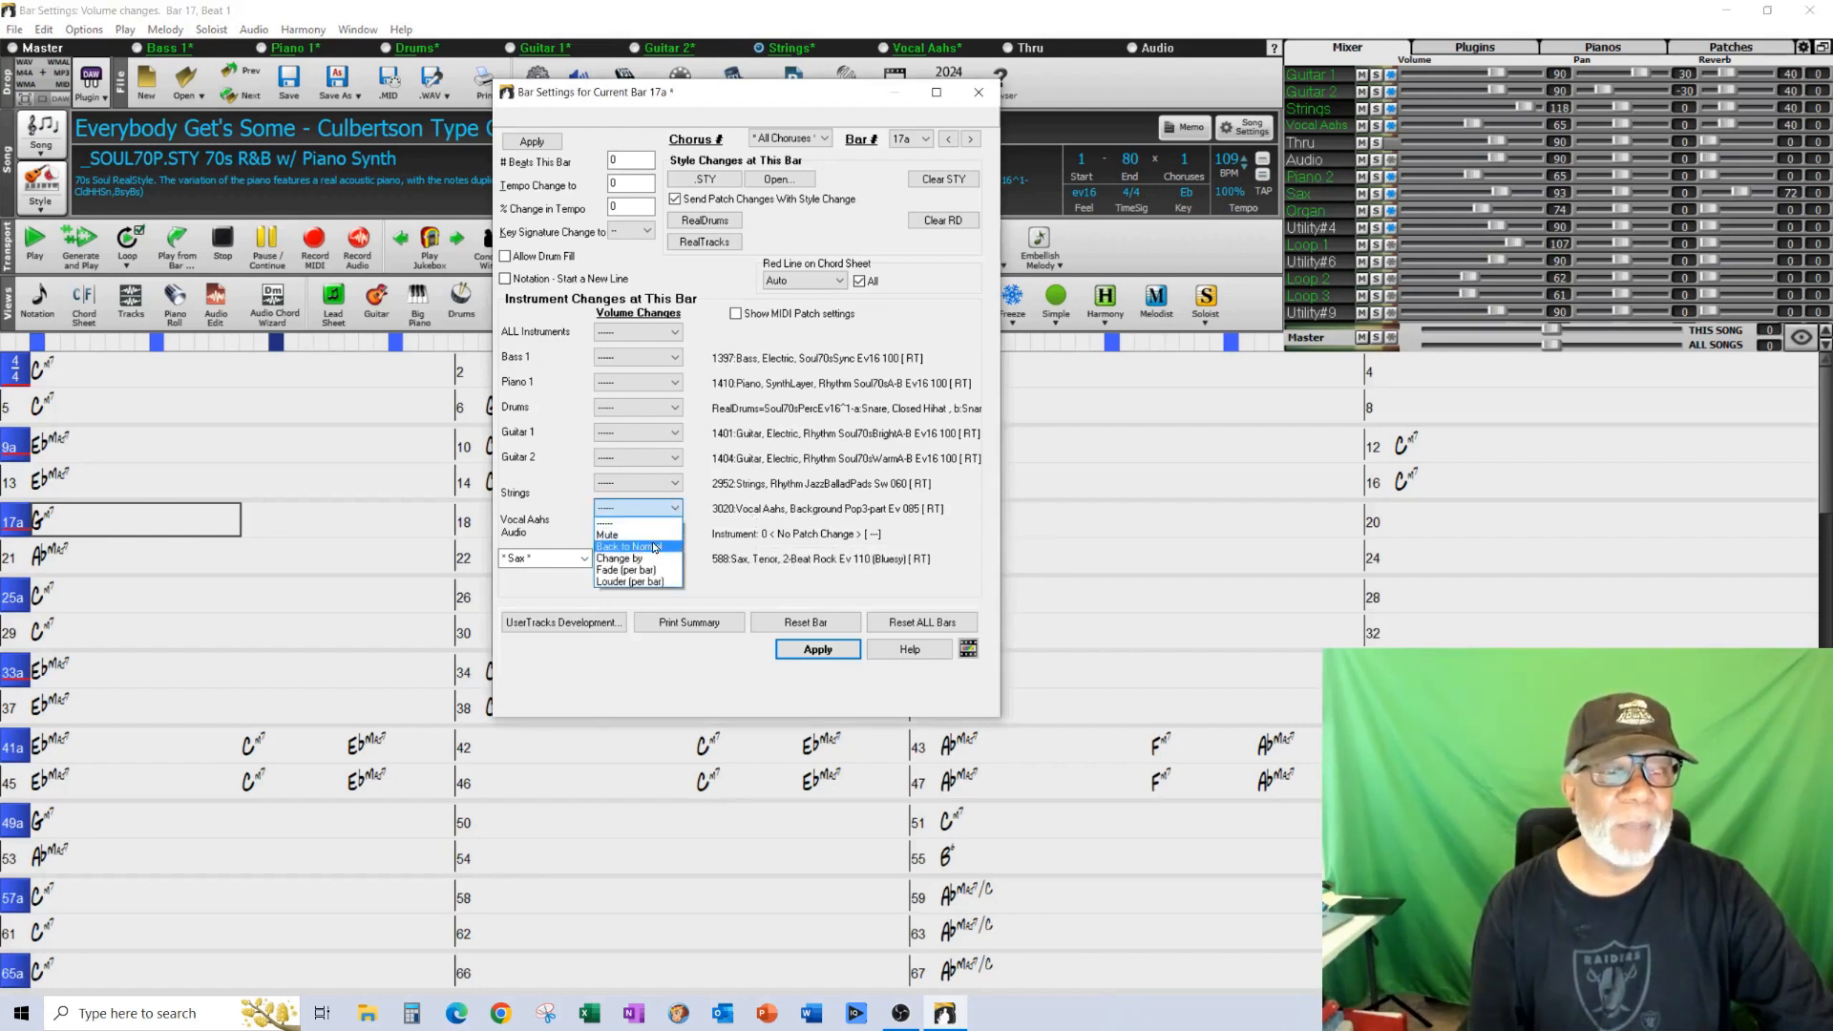
pyautogui.click(655, 547)
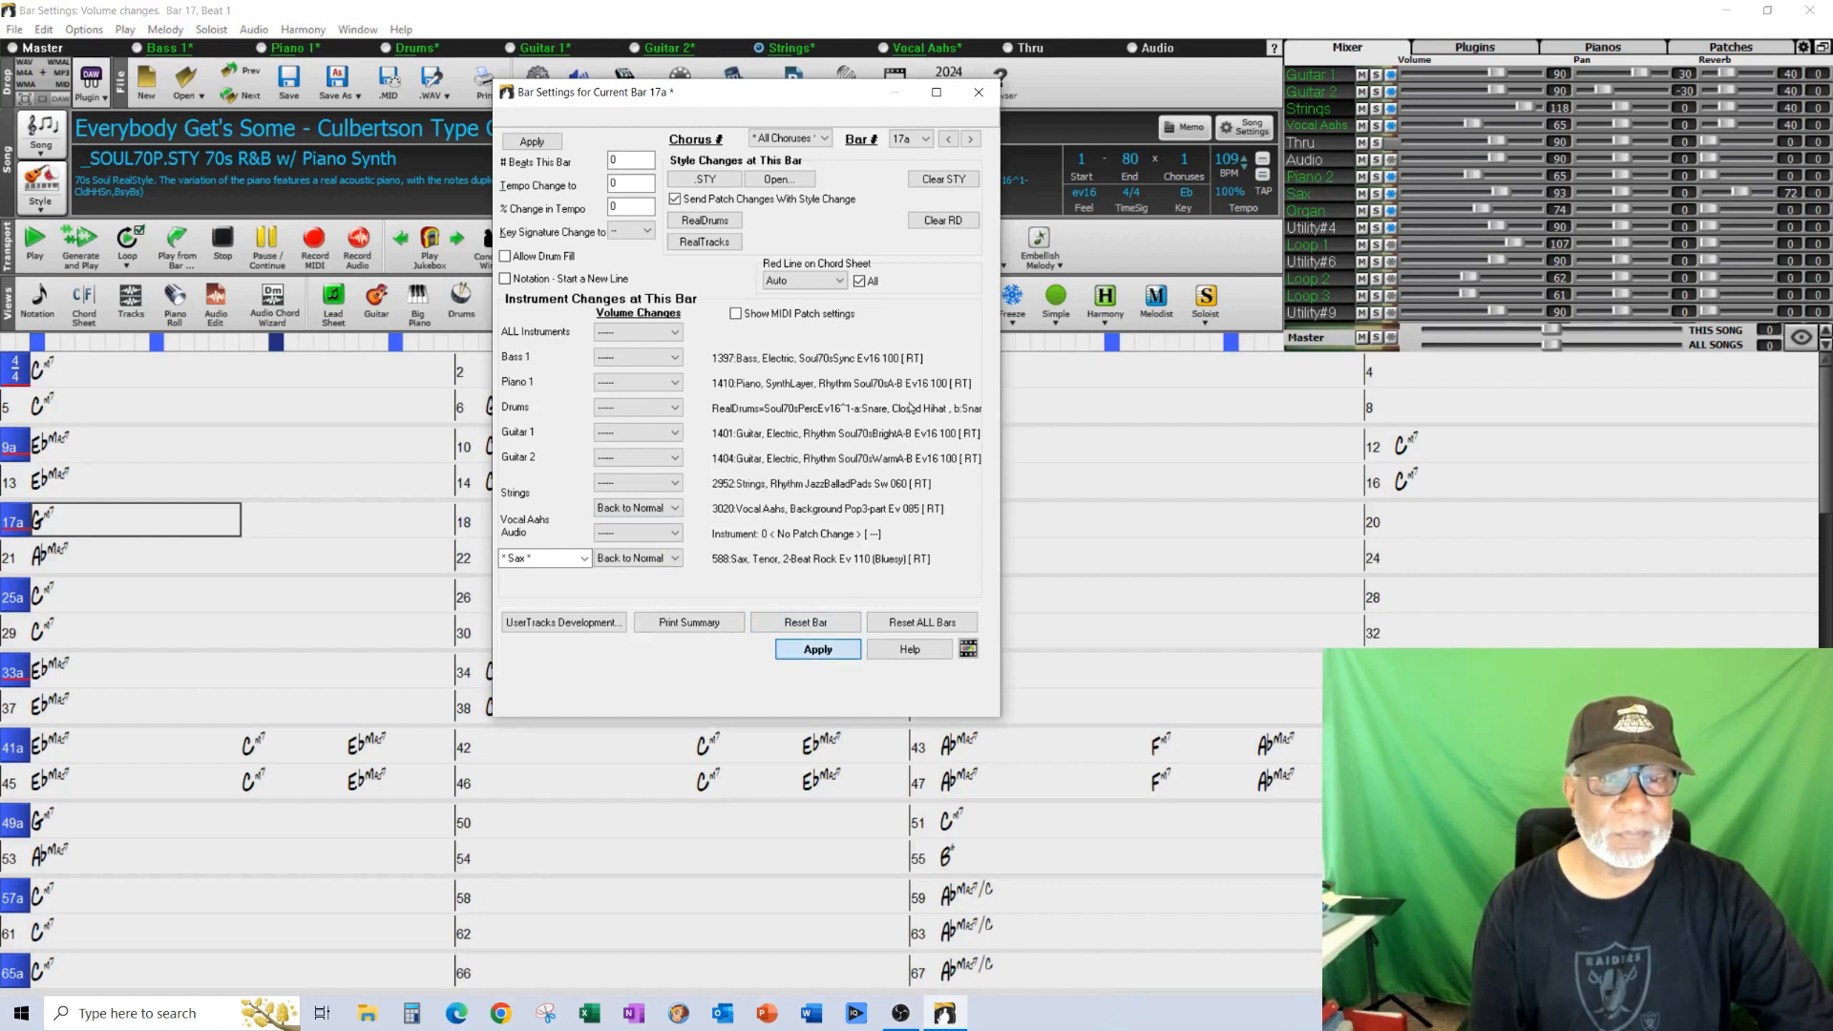
pyautogui.click(978, 91)
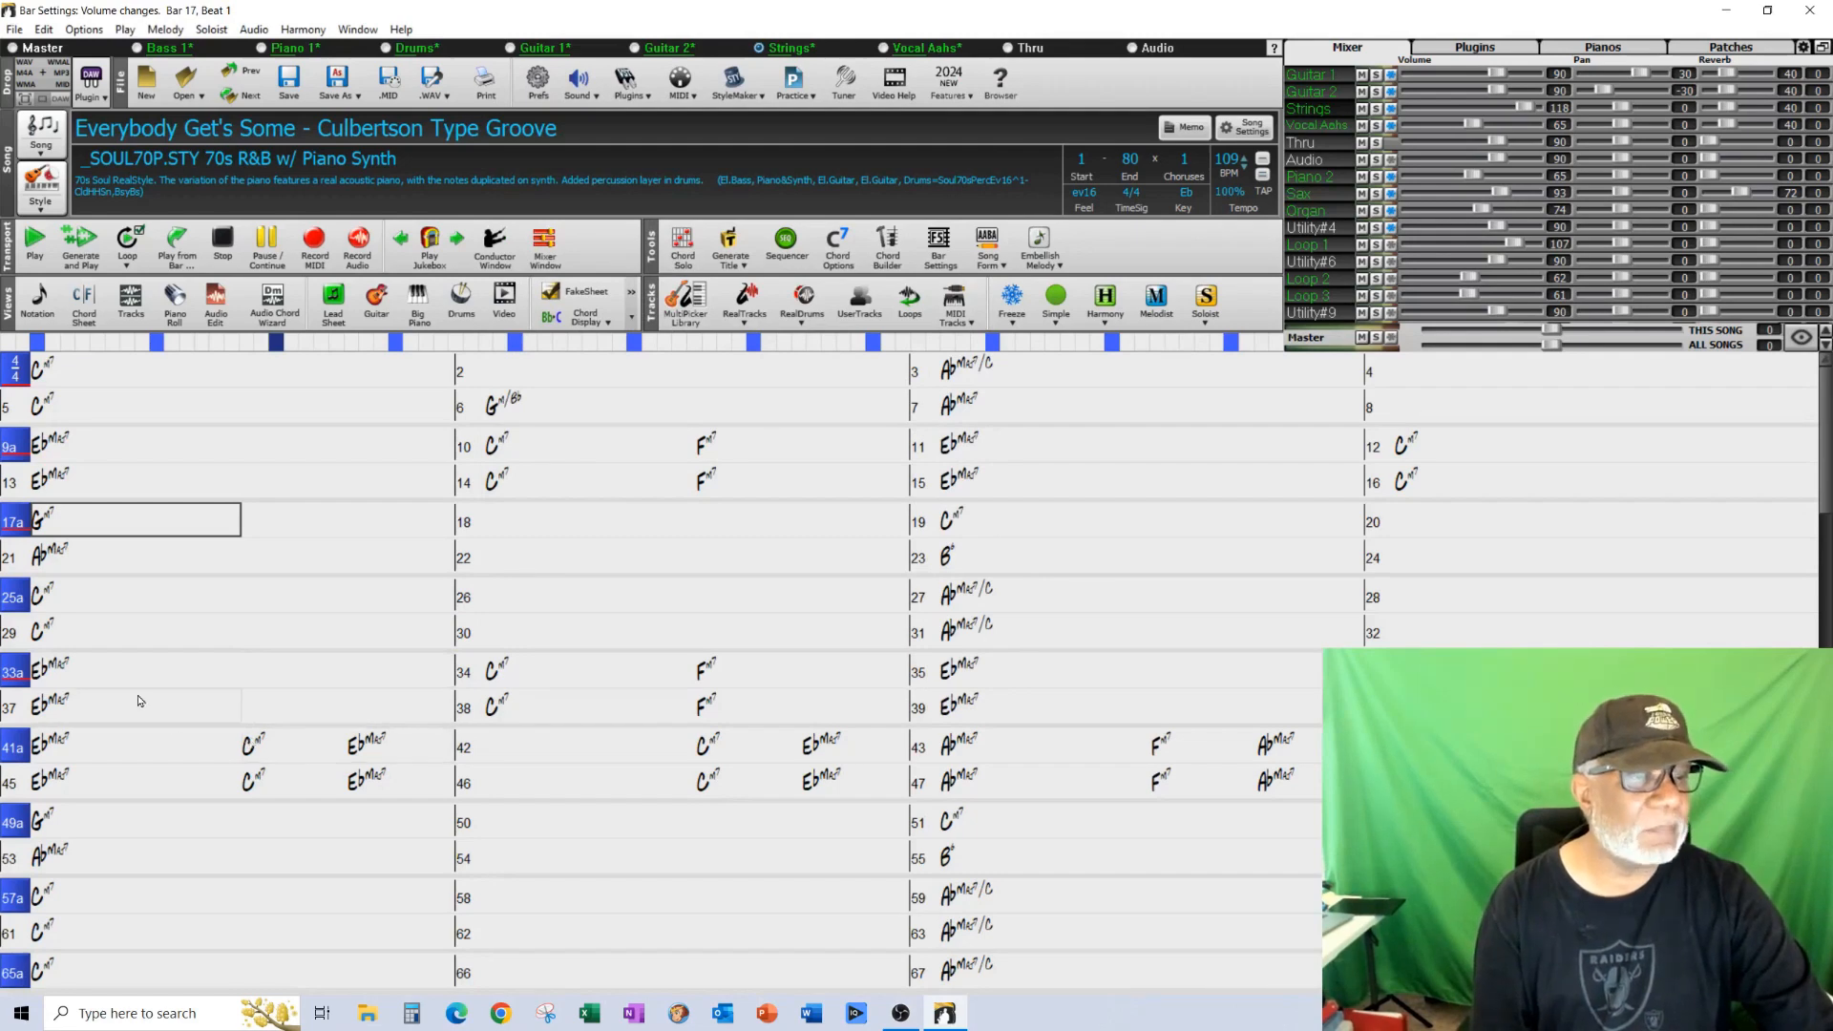
# - Mute the Audio track at bar 25 and play the regenerated song through to bar 29
pyautogui.click(105, 601)
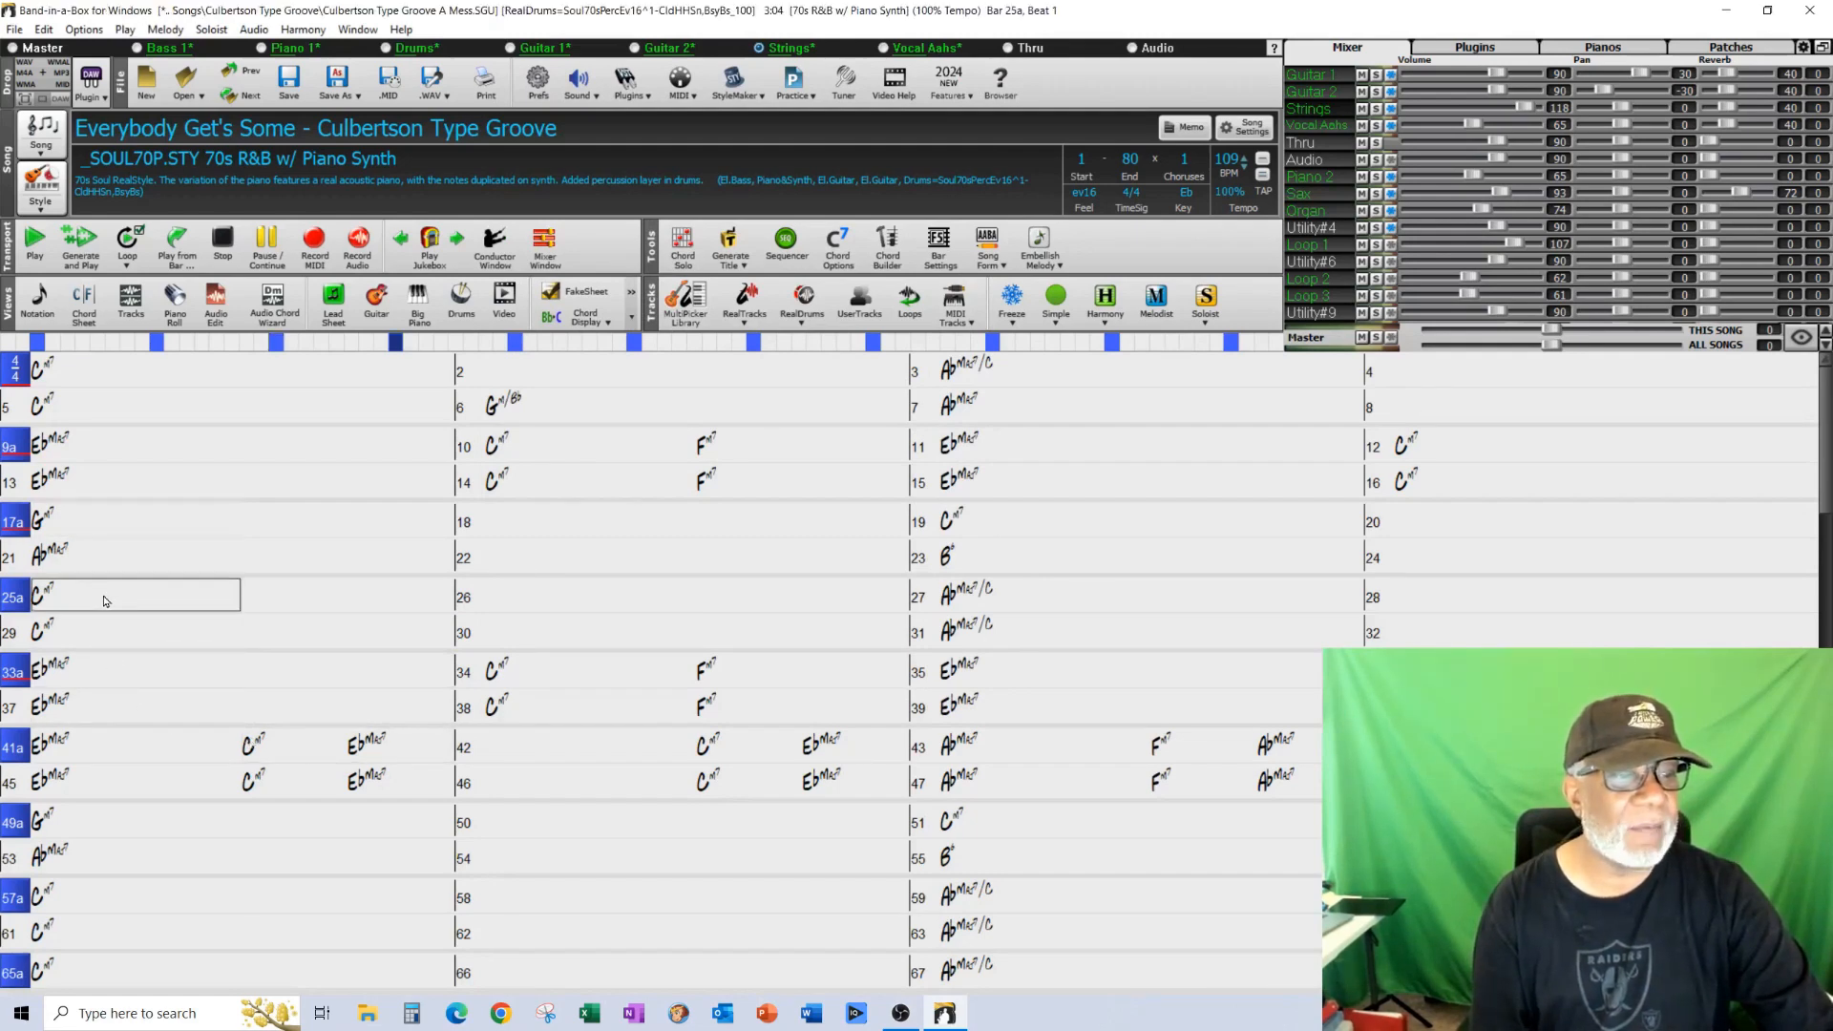
pyautogui.rightClick(105, 602)
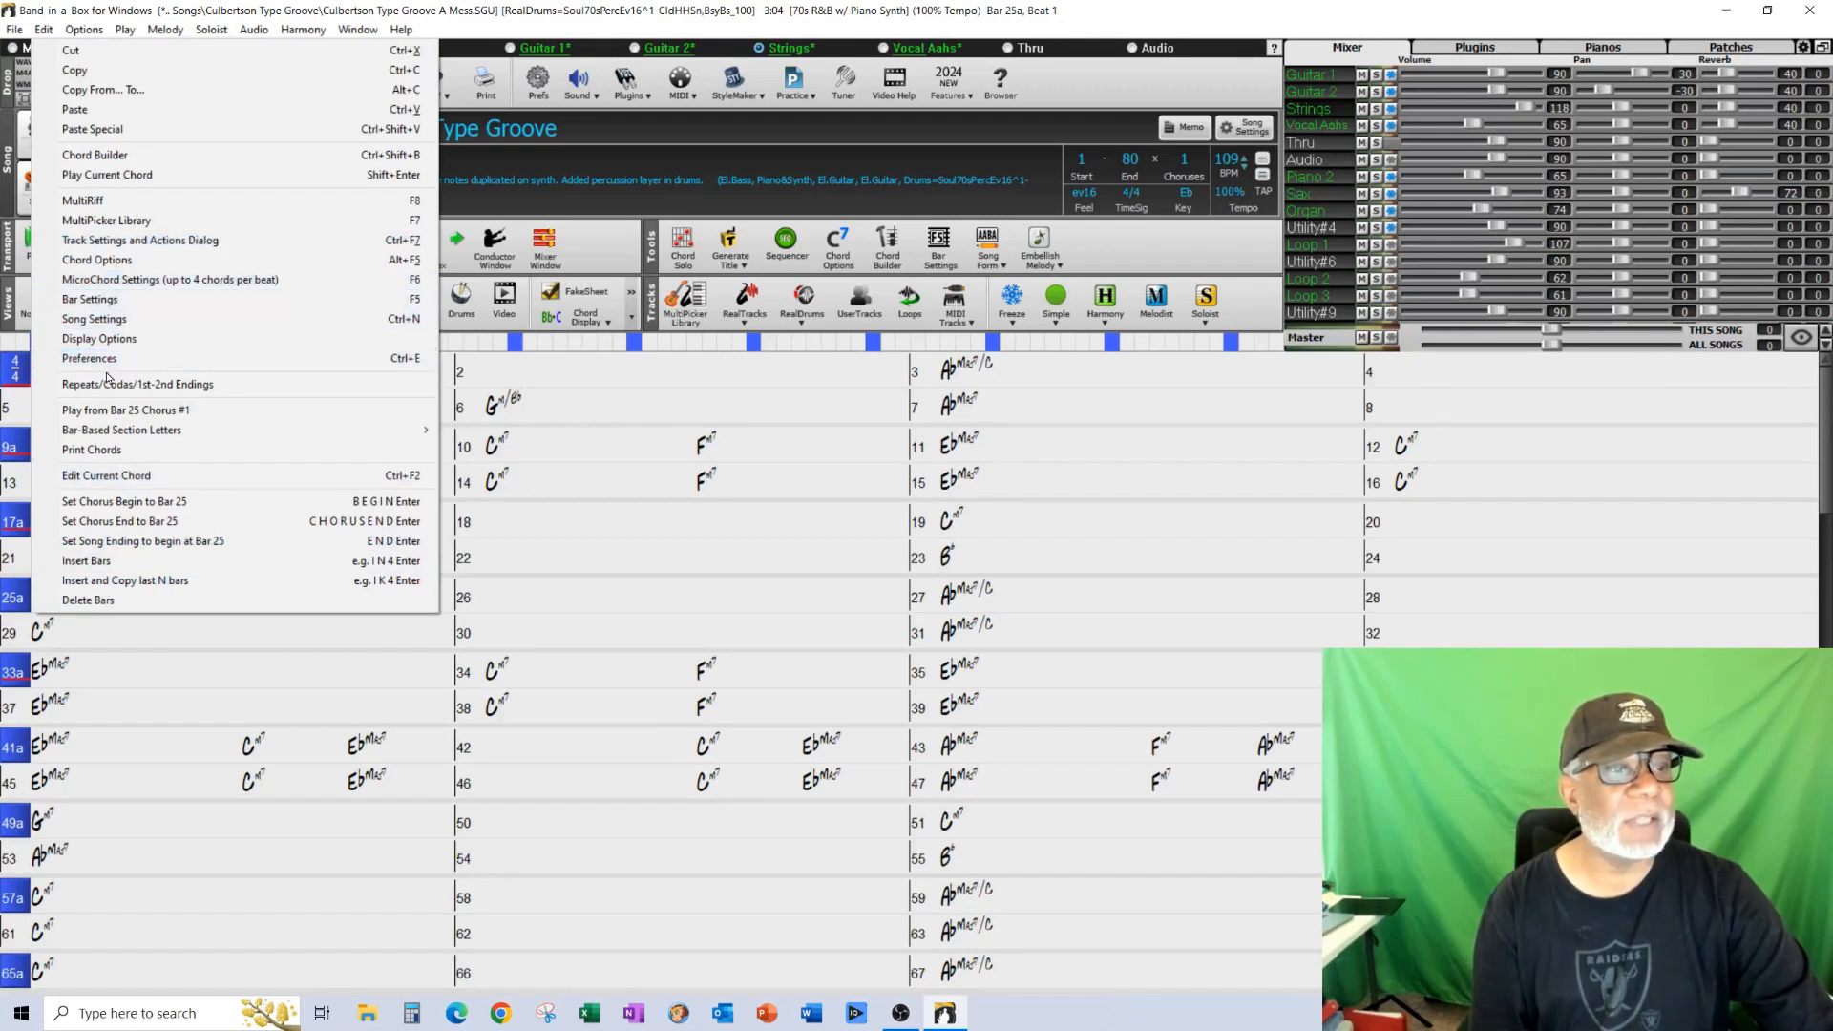
pyautogui.click(91, 300)
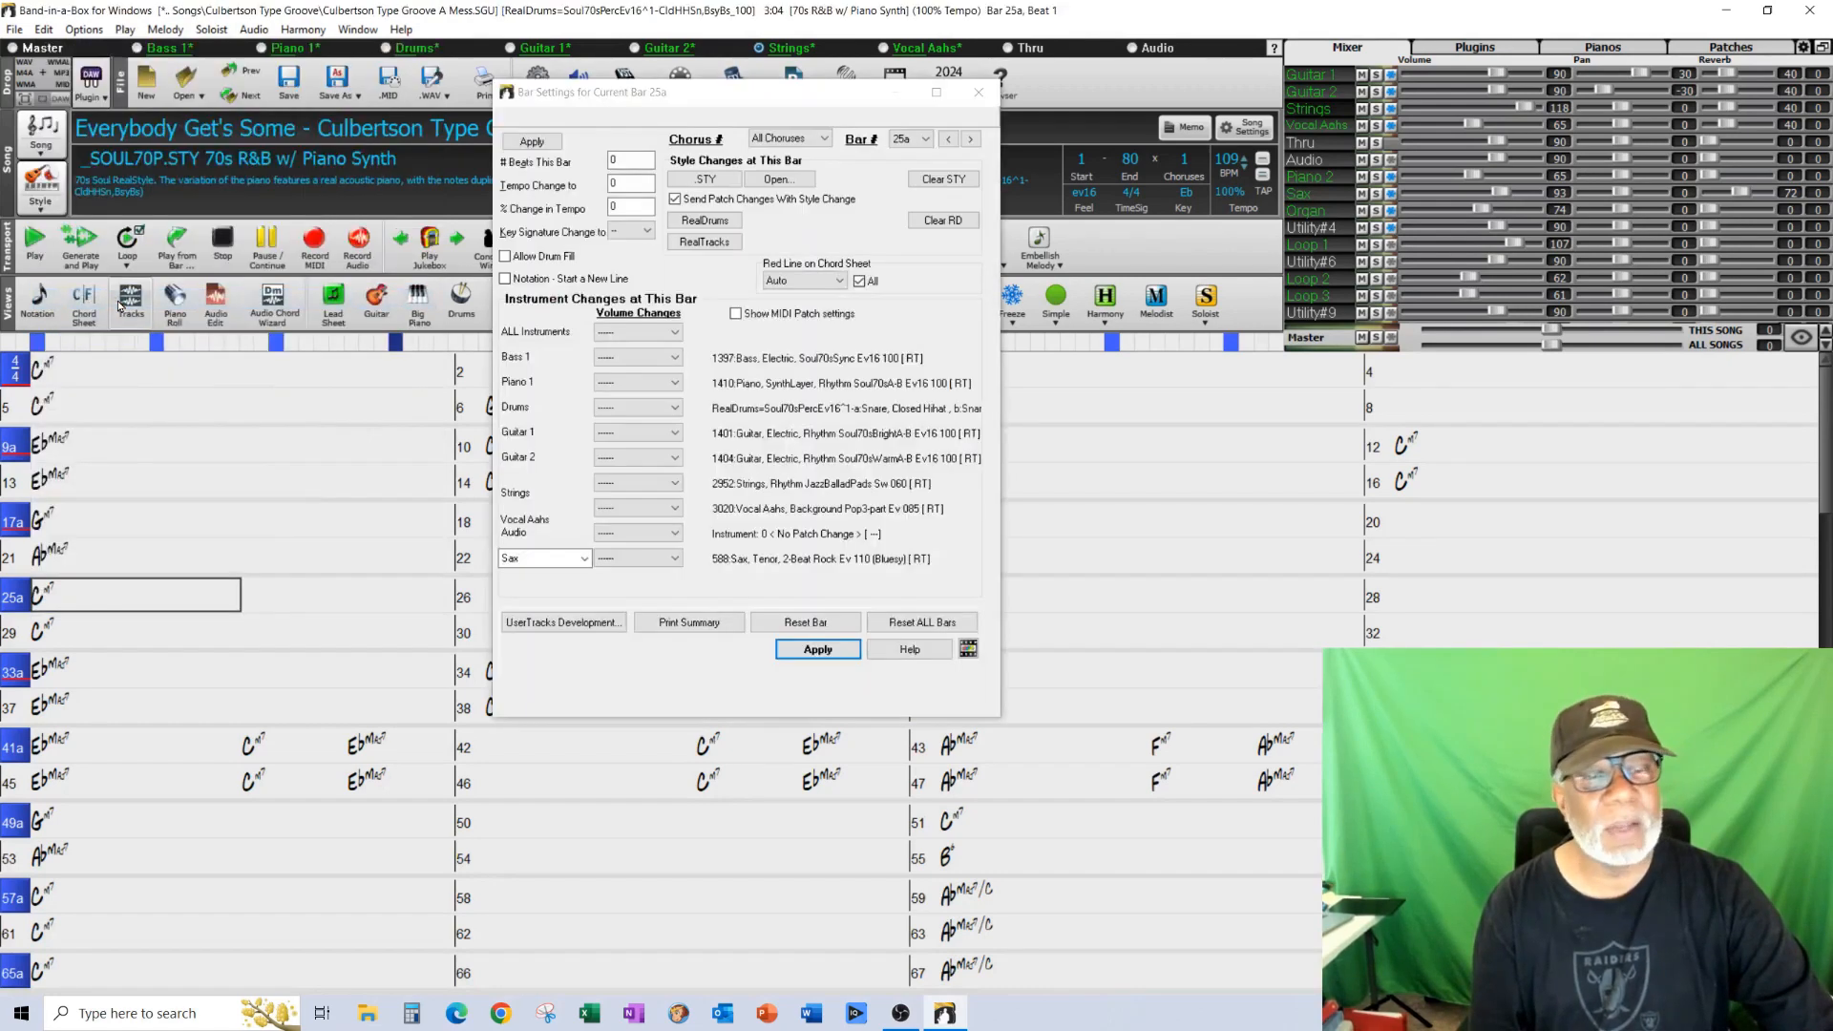
pyautogui.click(675, 537)
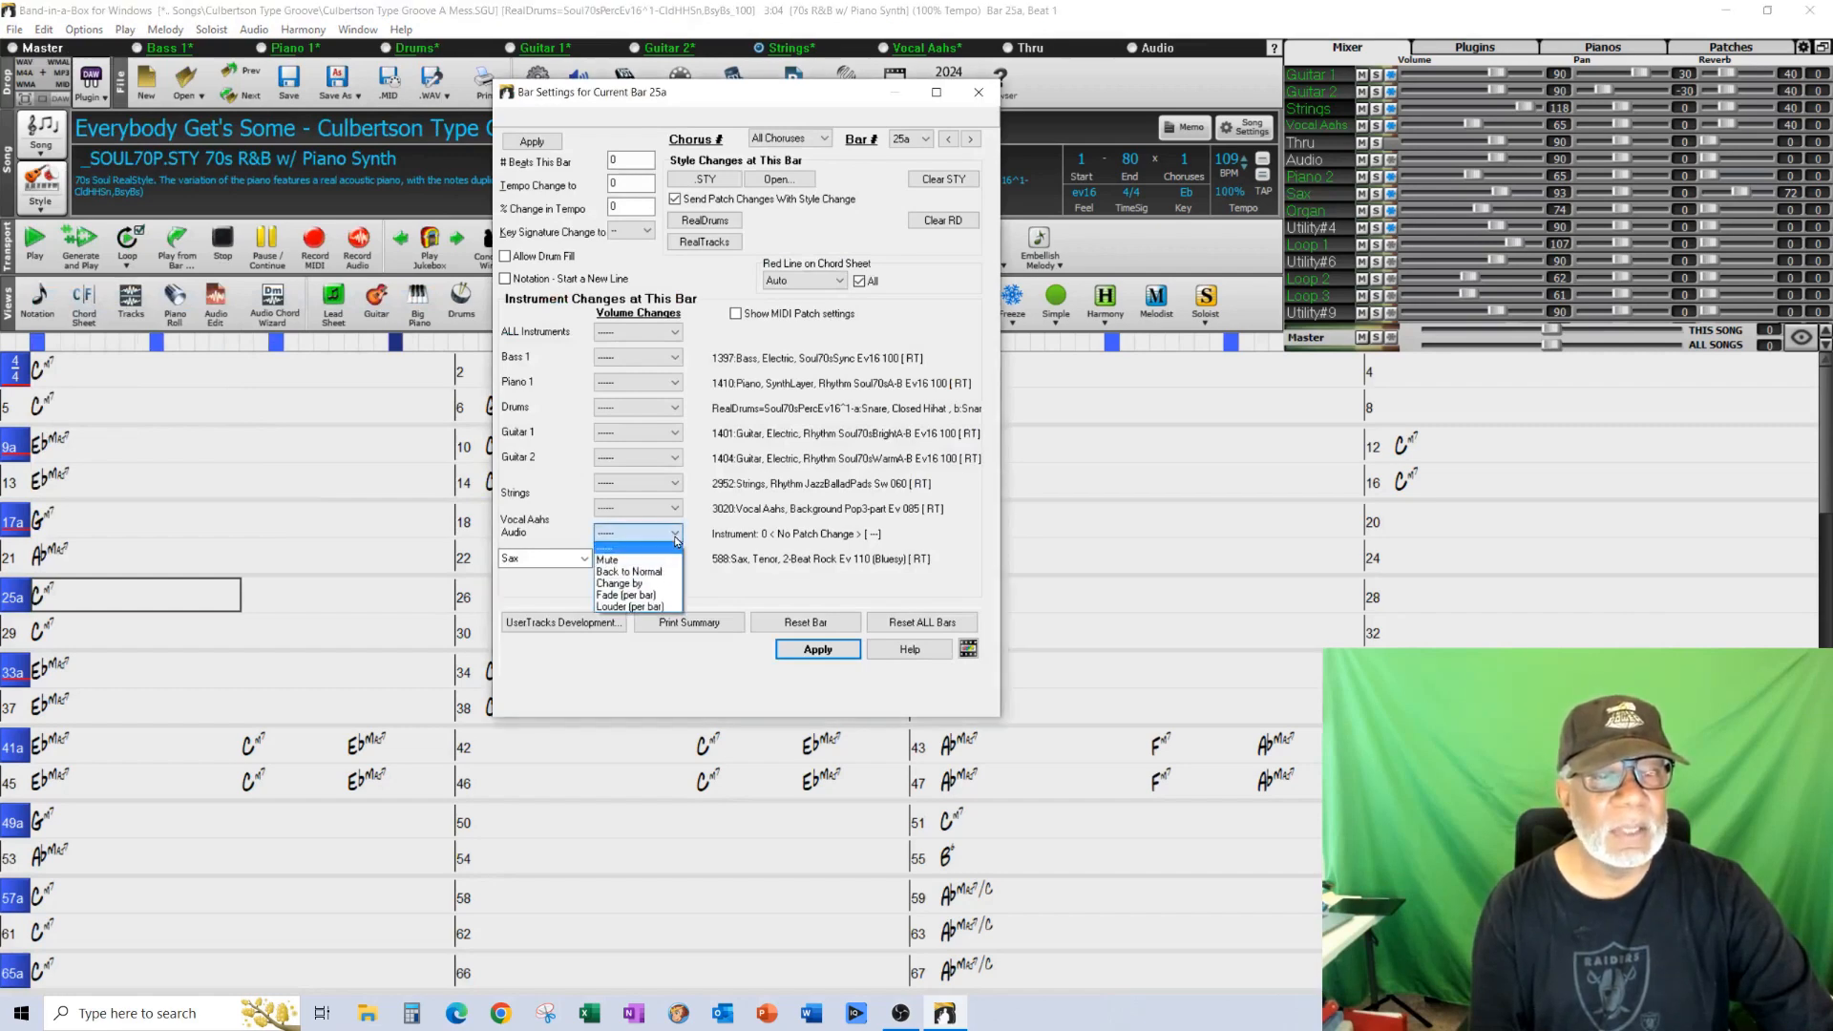
pyautogui.click(630, 558)
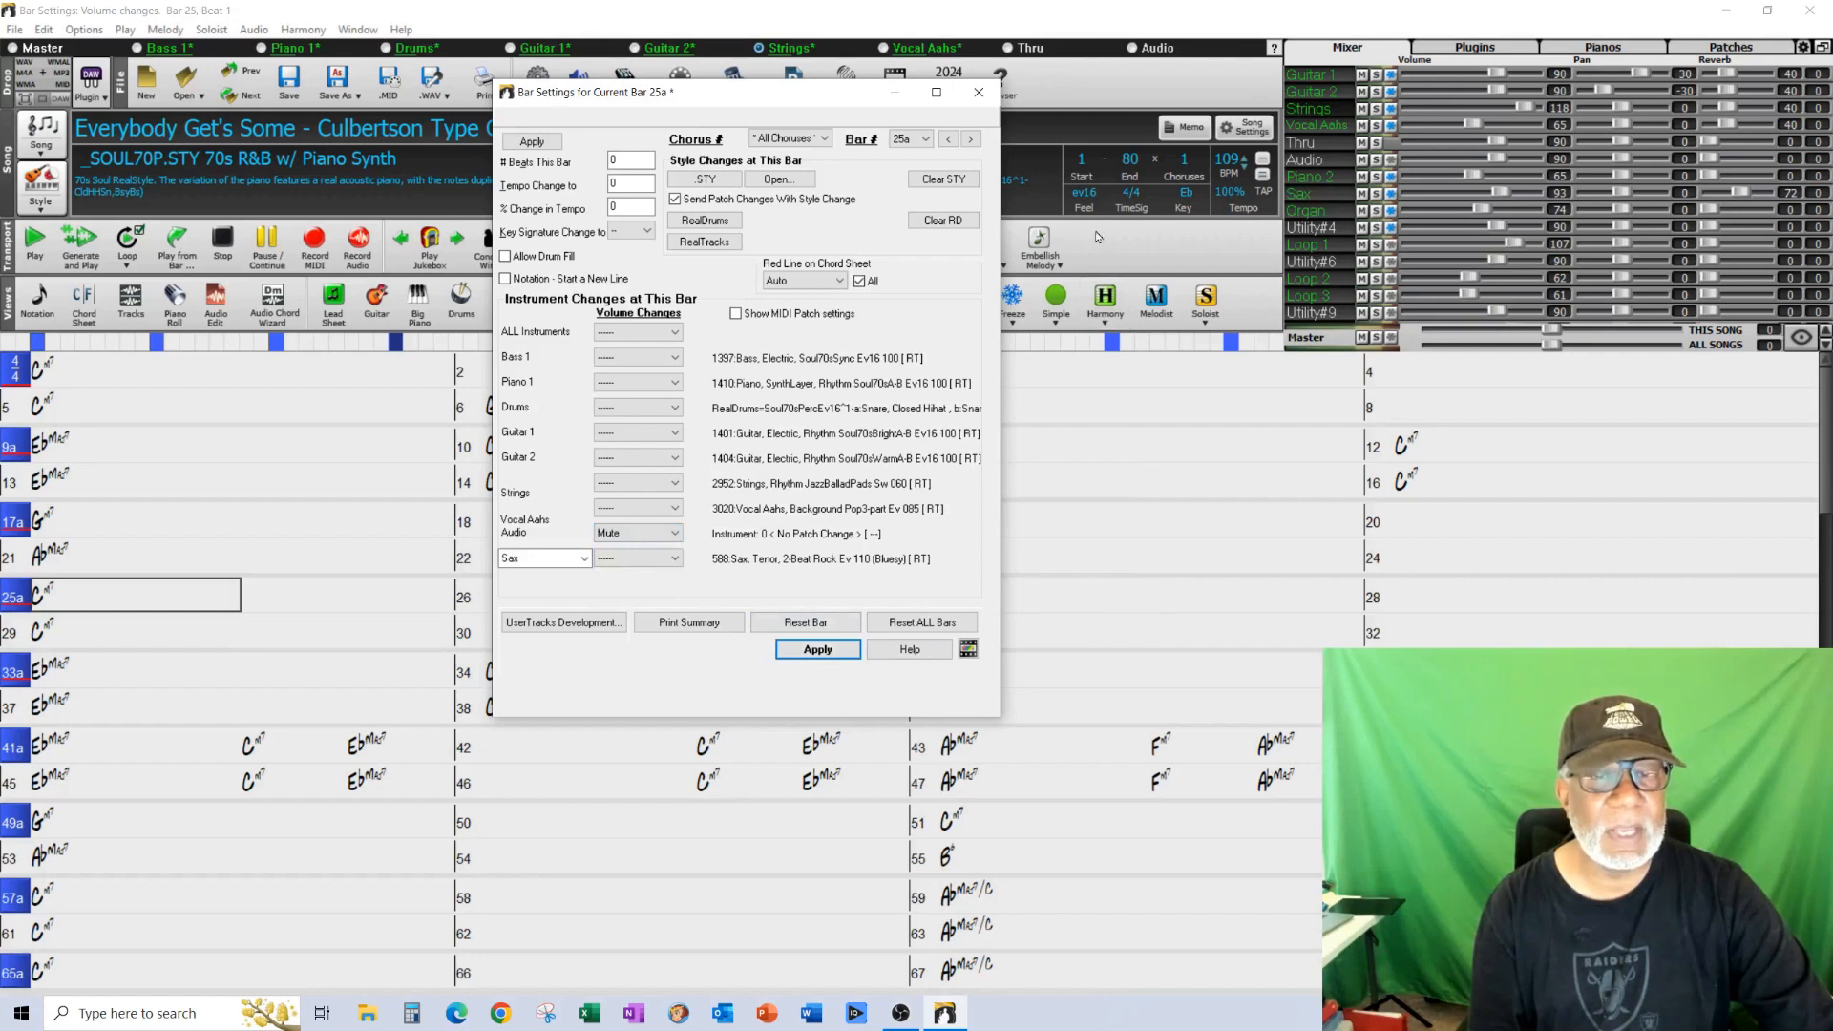
pyautogui.click(979, 92)
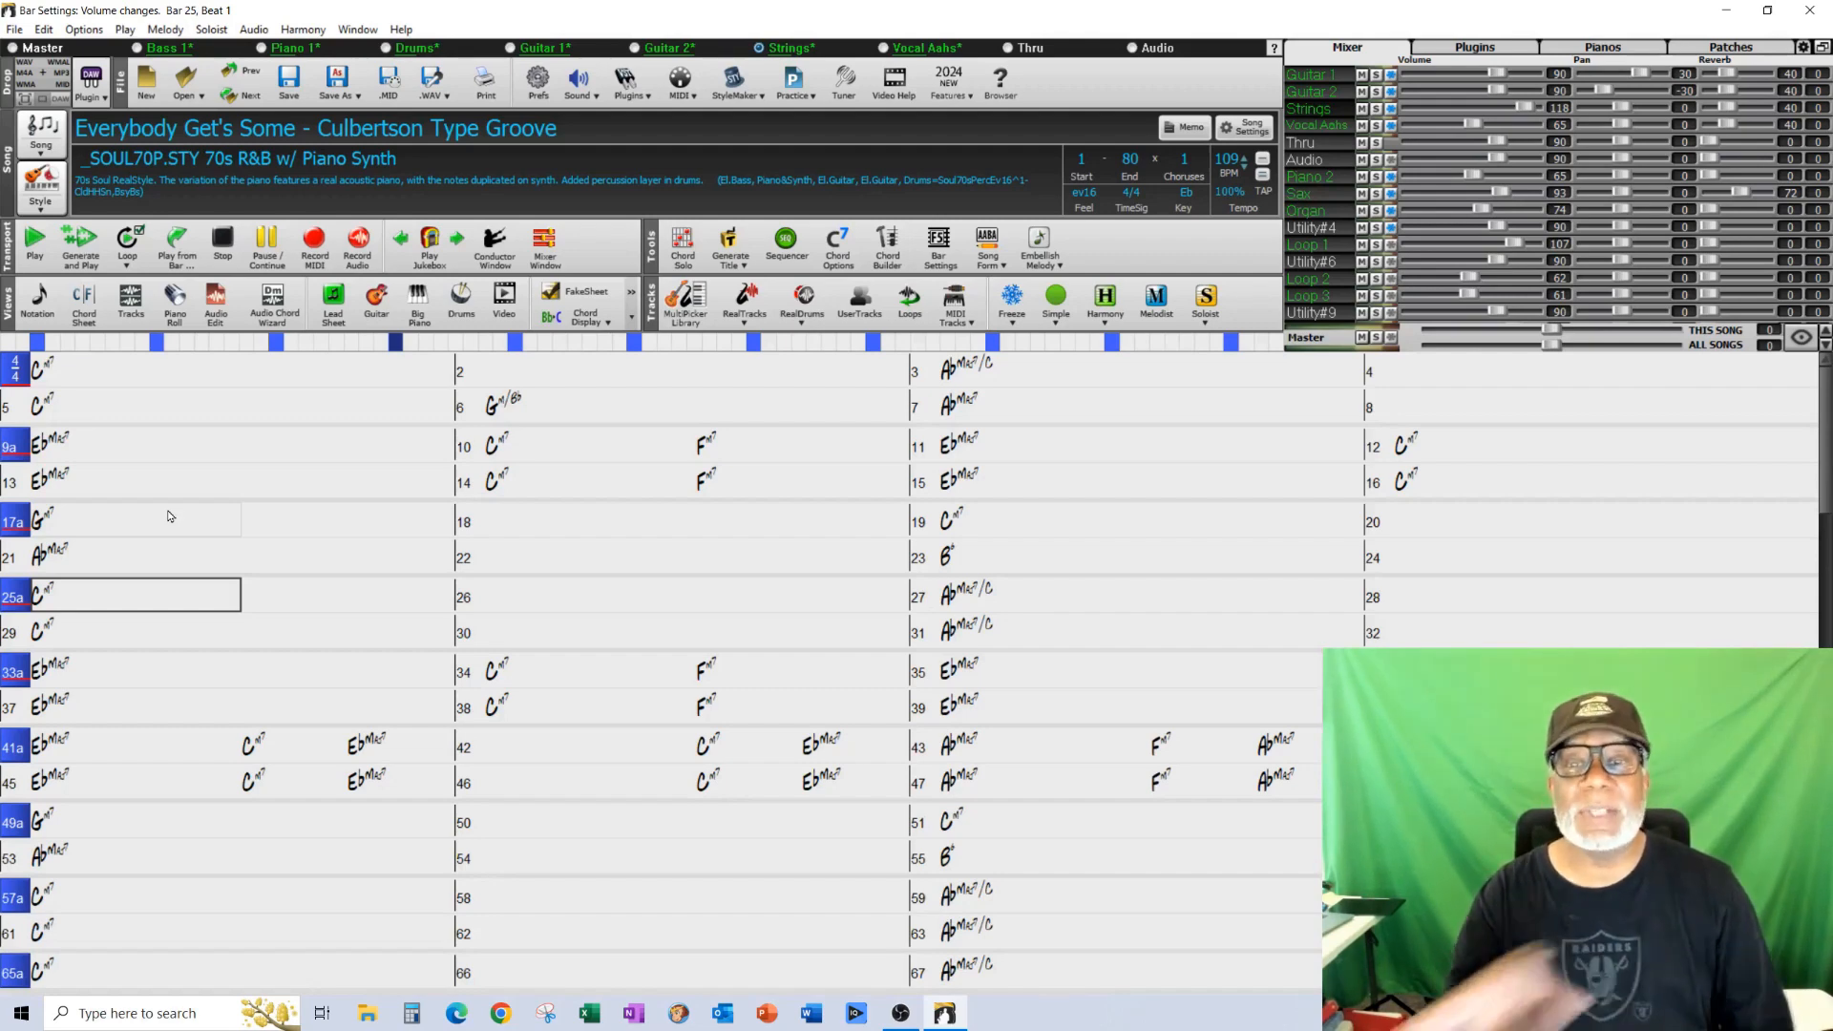
pyautogui.click(78, 250)
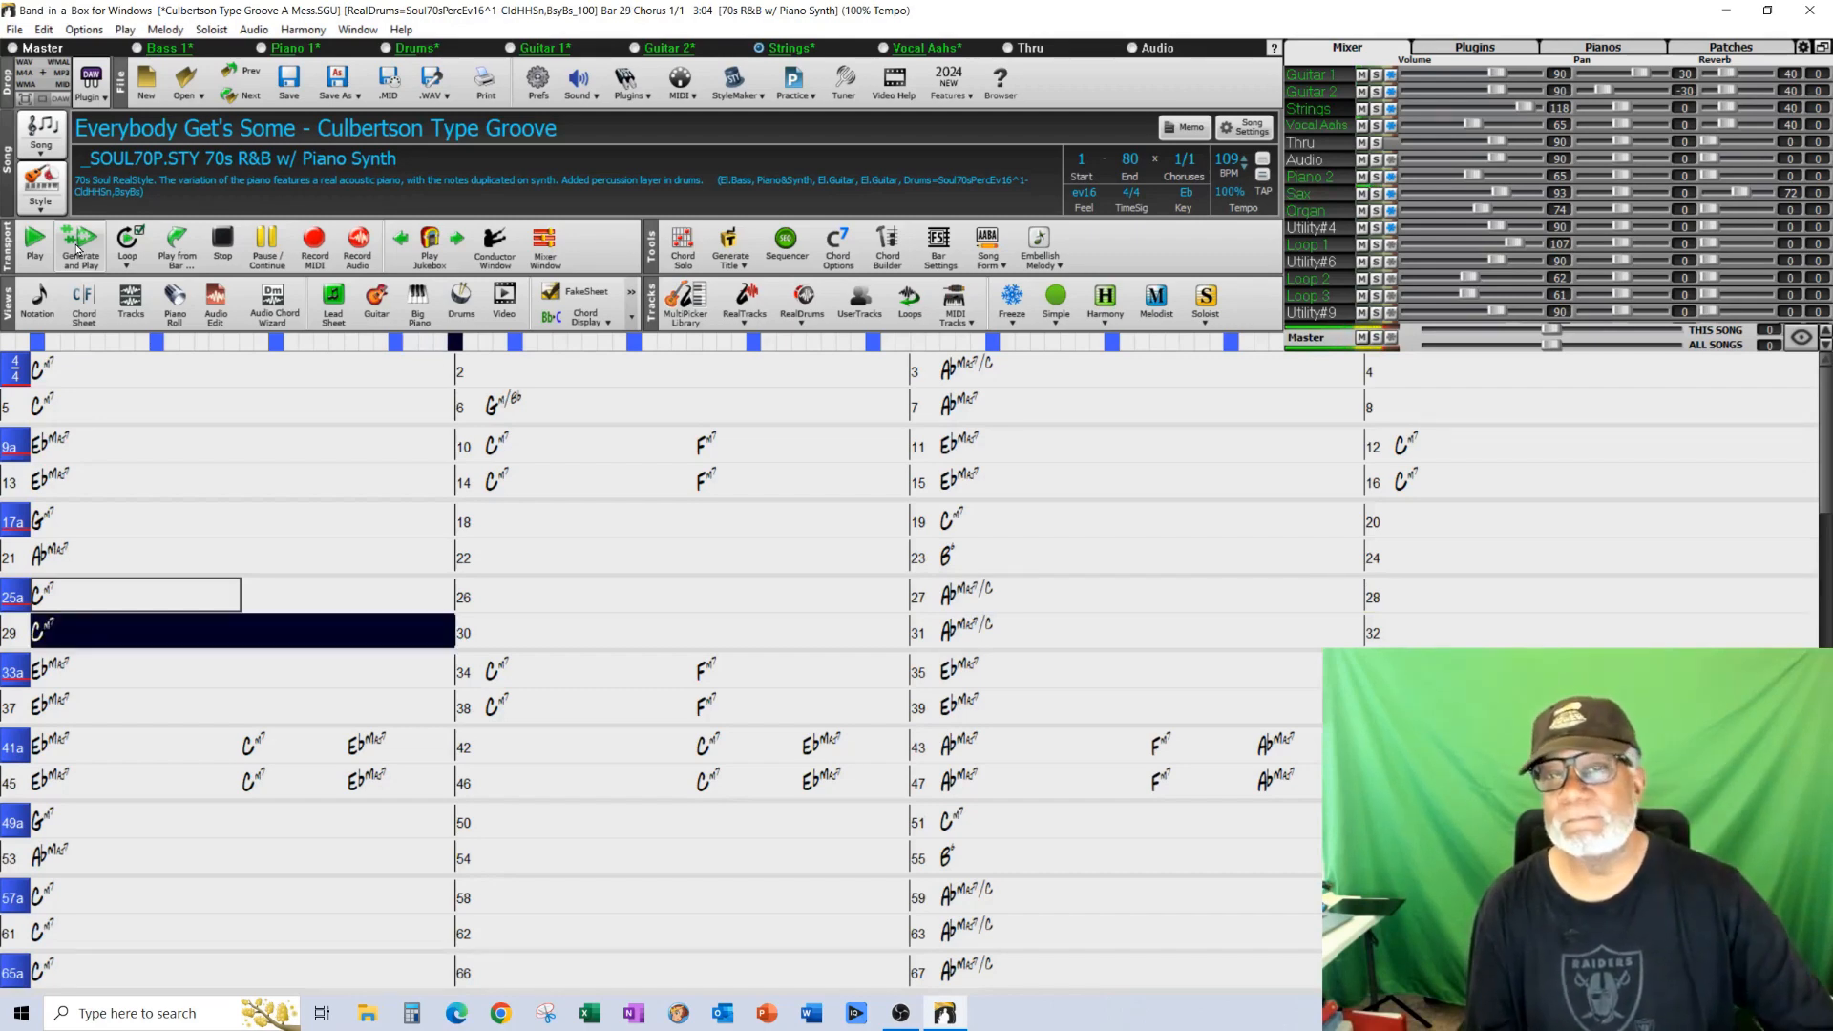
pyautogui.click(226, 247)
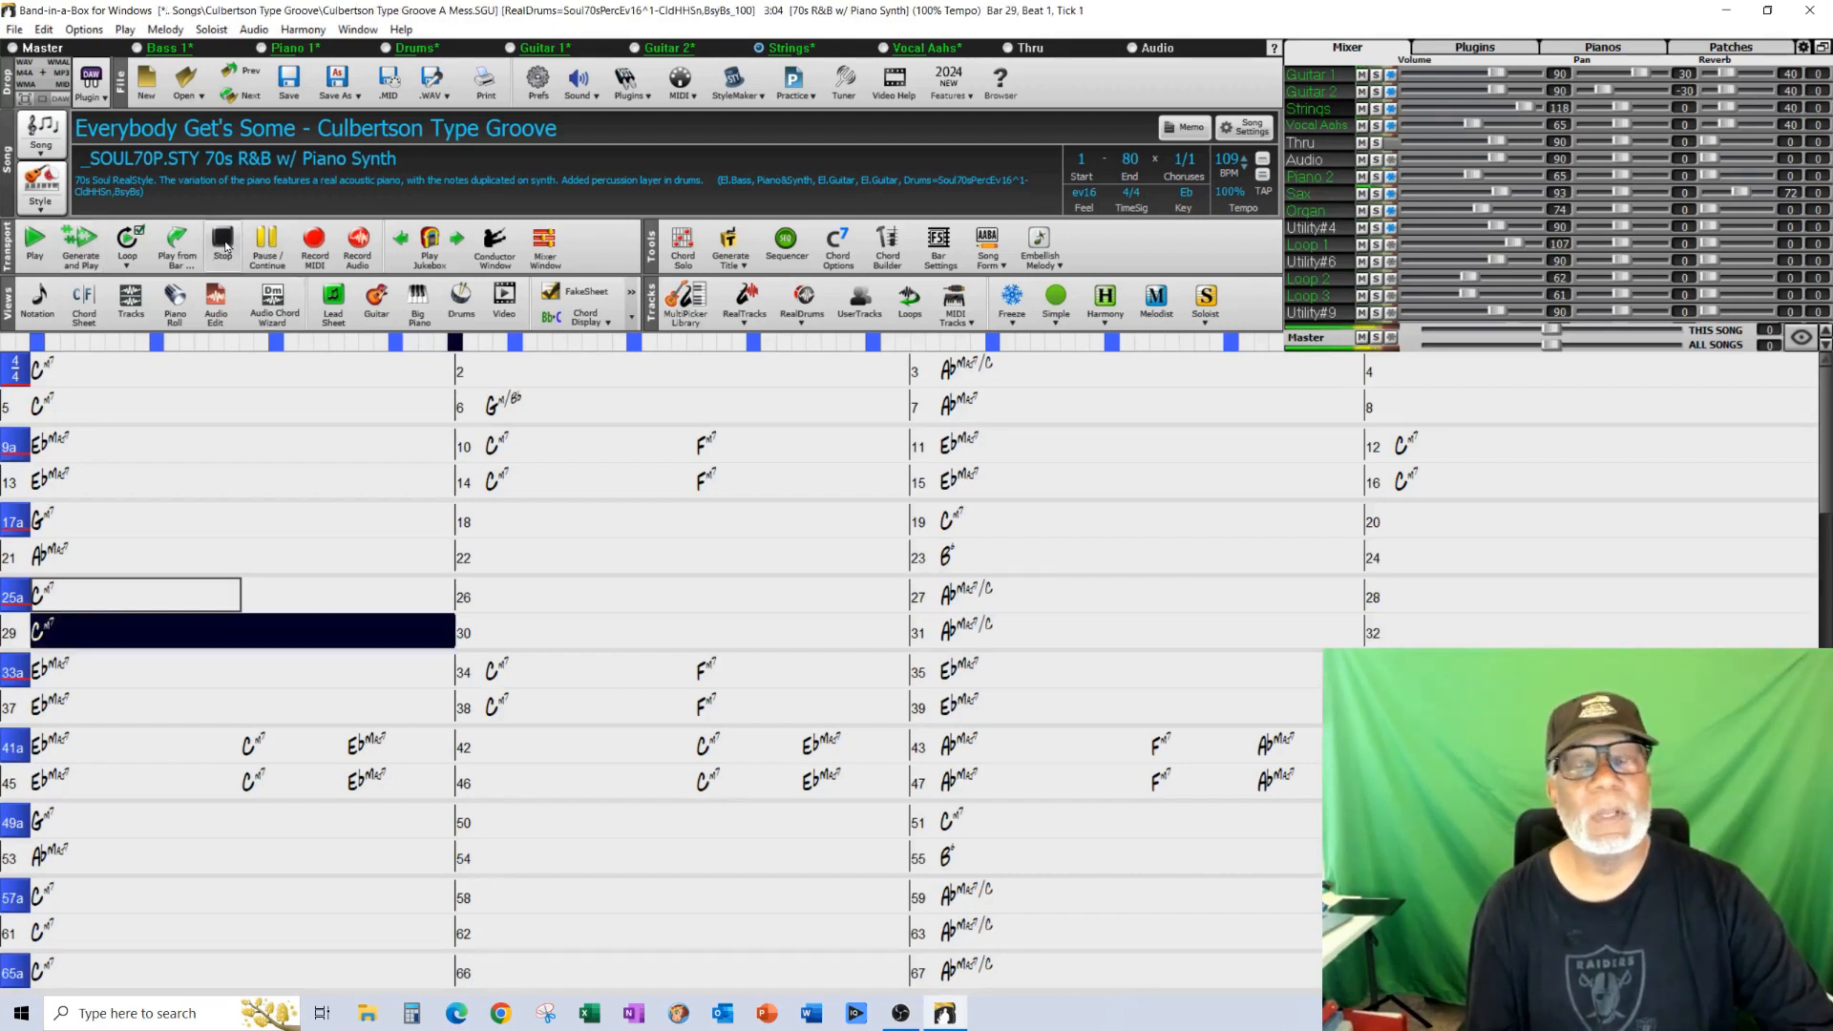
# - Clear the Audio track's volume change at bar 25, mute Vocal Aahs there instead, and apply and close the bar settings
pyautogui.click(94, 600)
pyautogui.rightClick(94, 601)
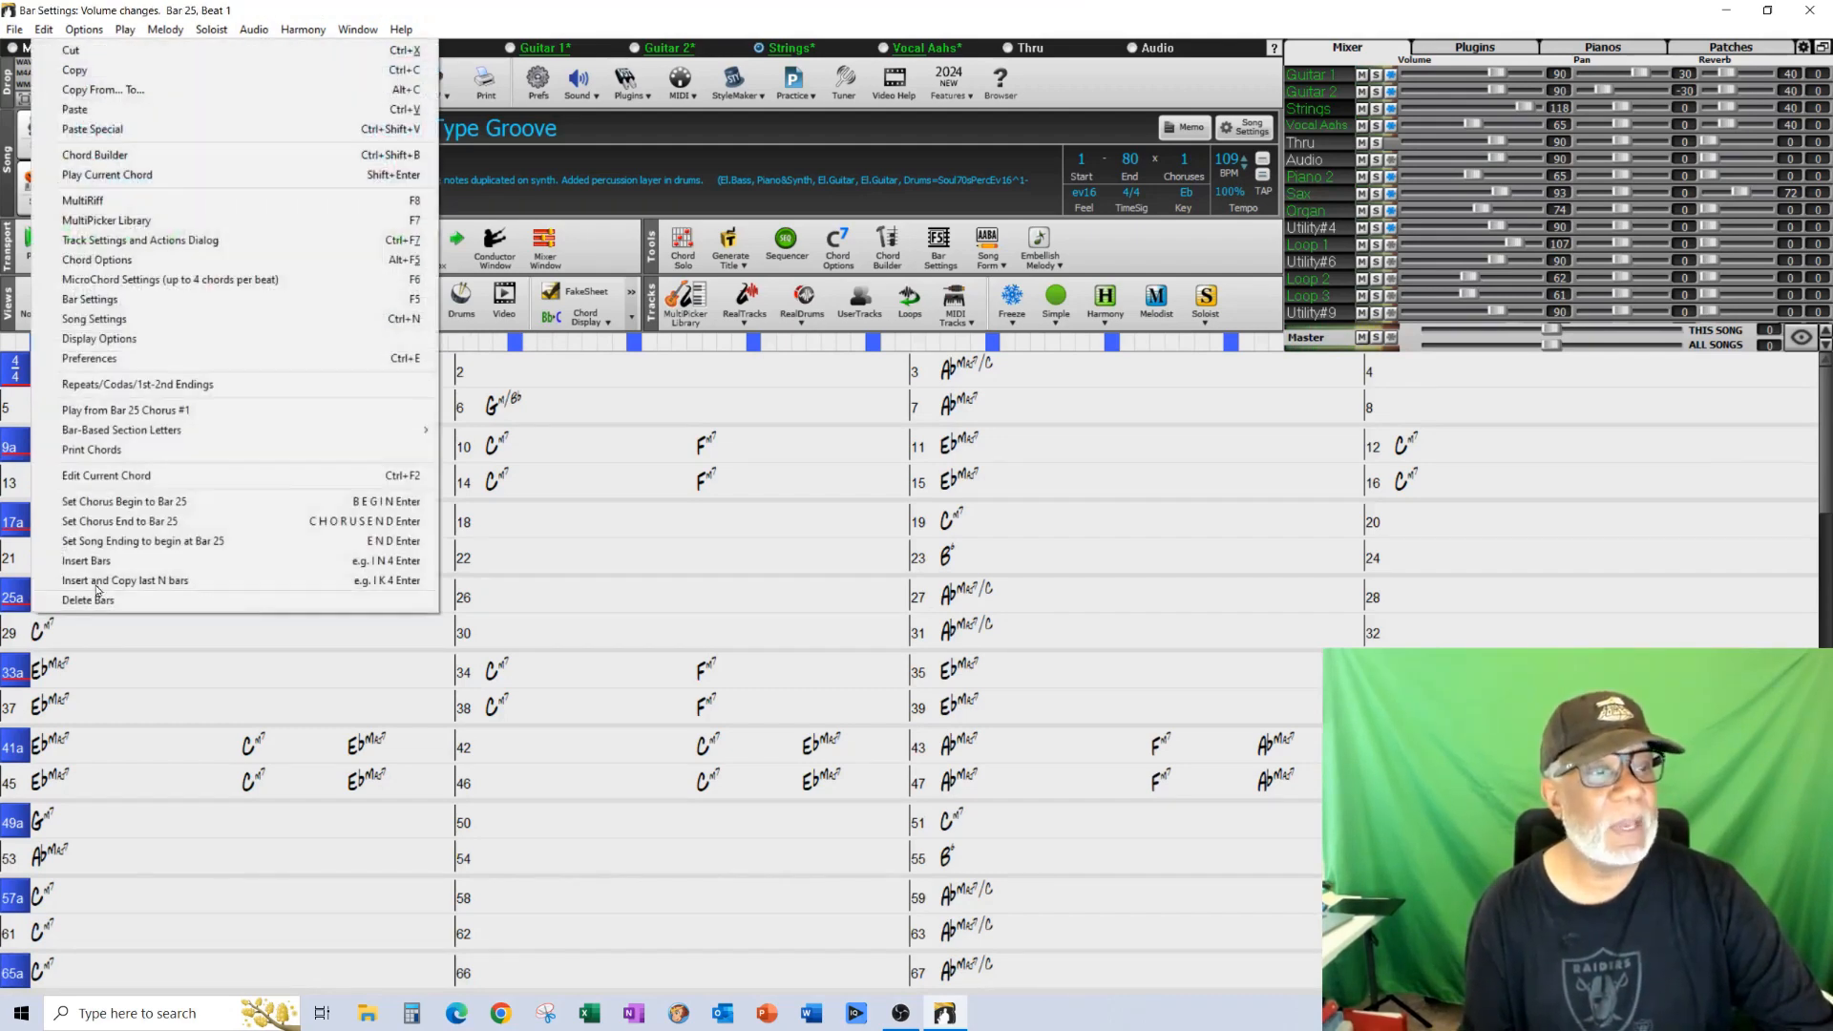
pyautogui.click(155, 298)
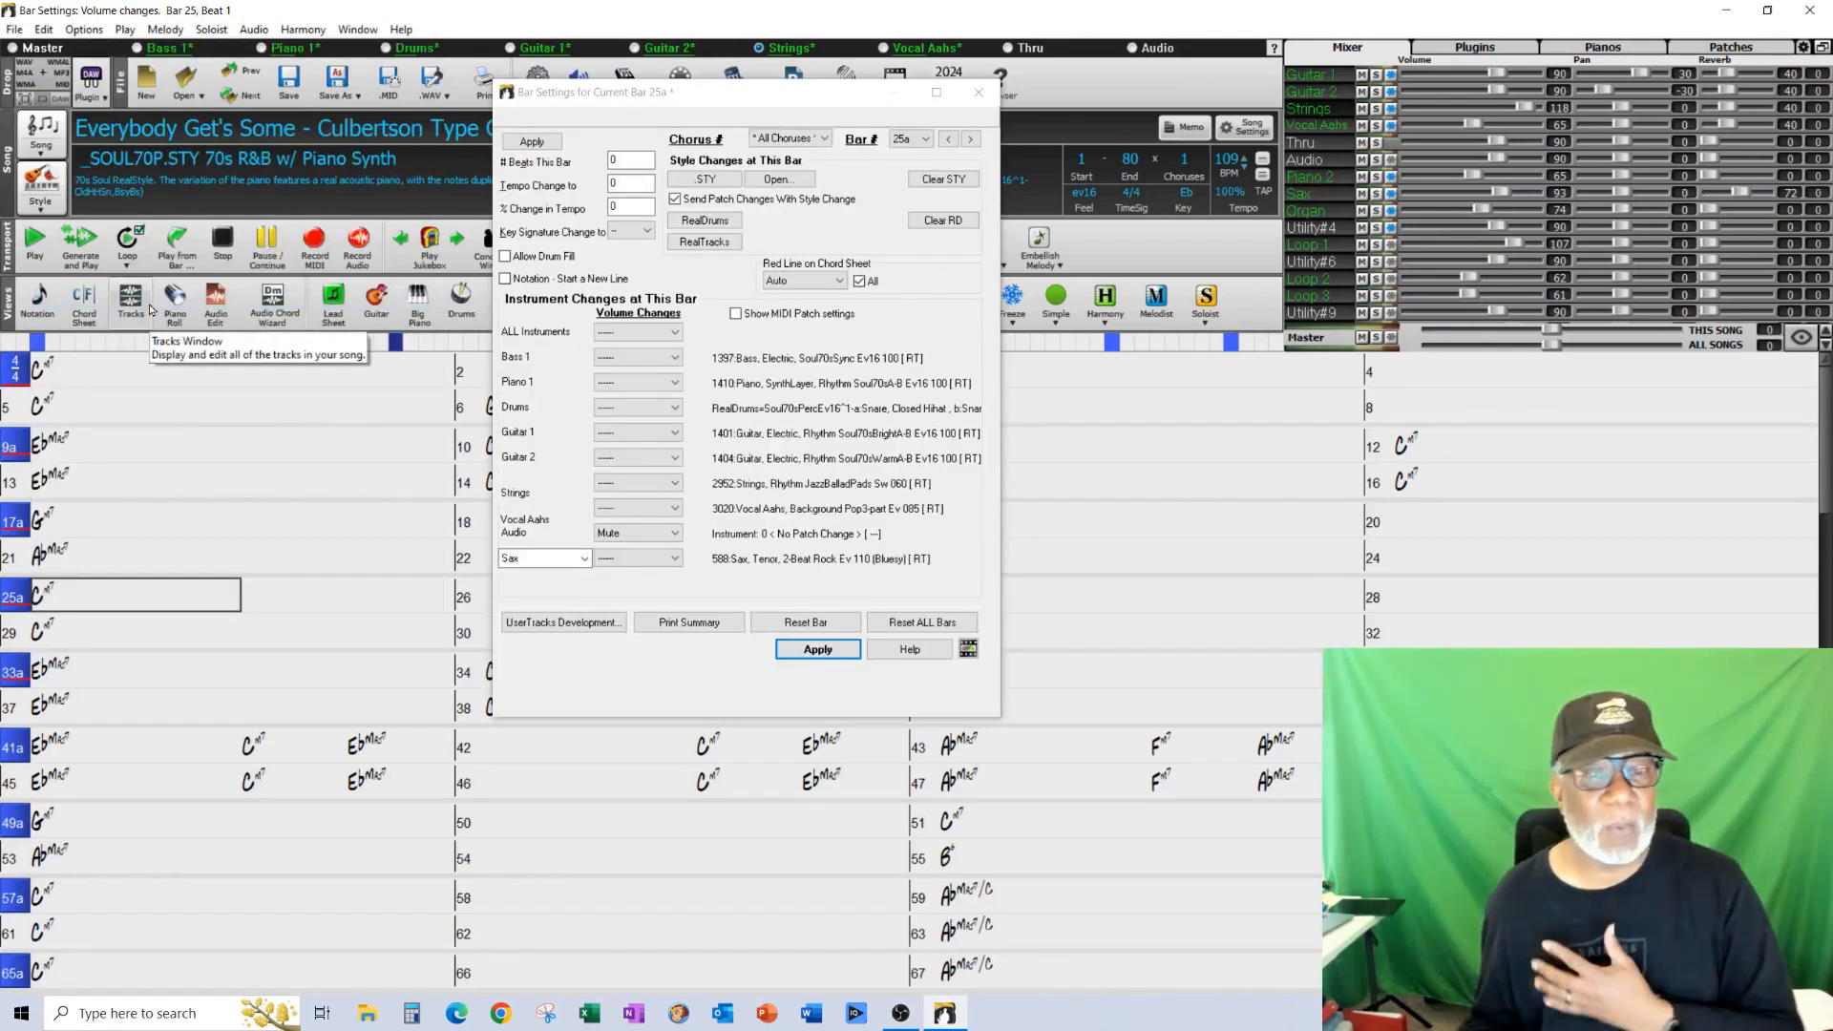
pyautogui.click(675, 533)
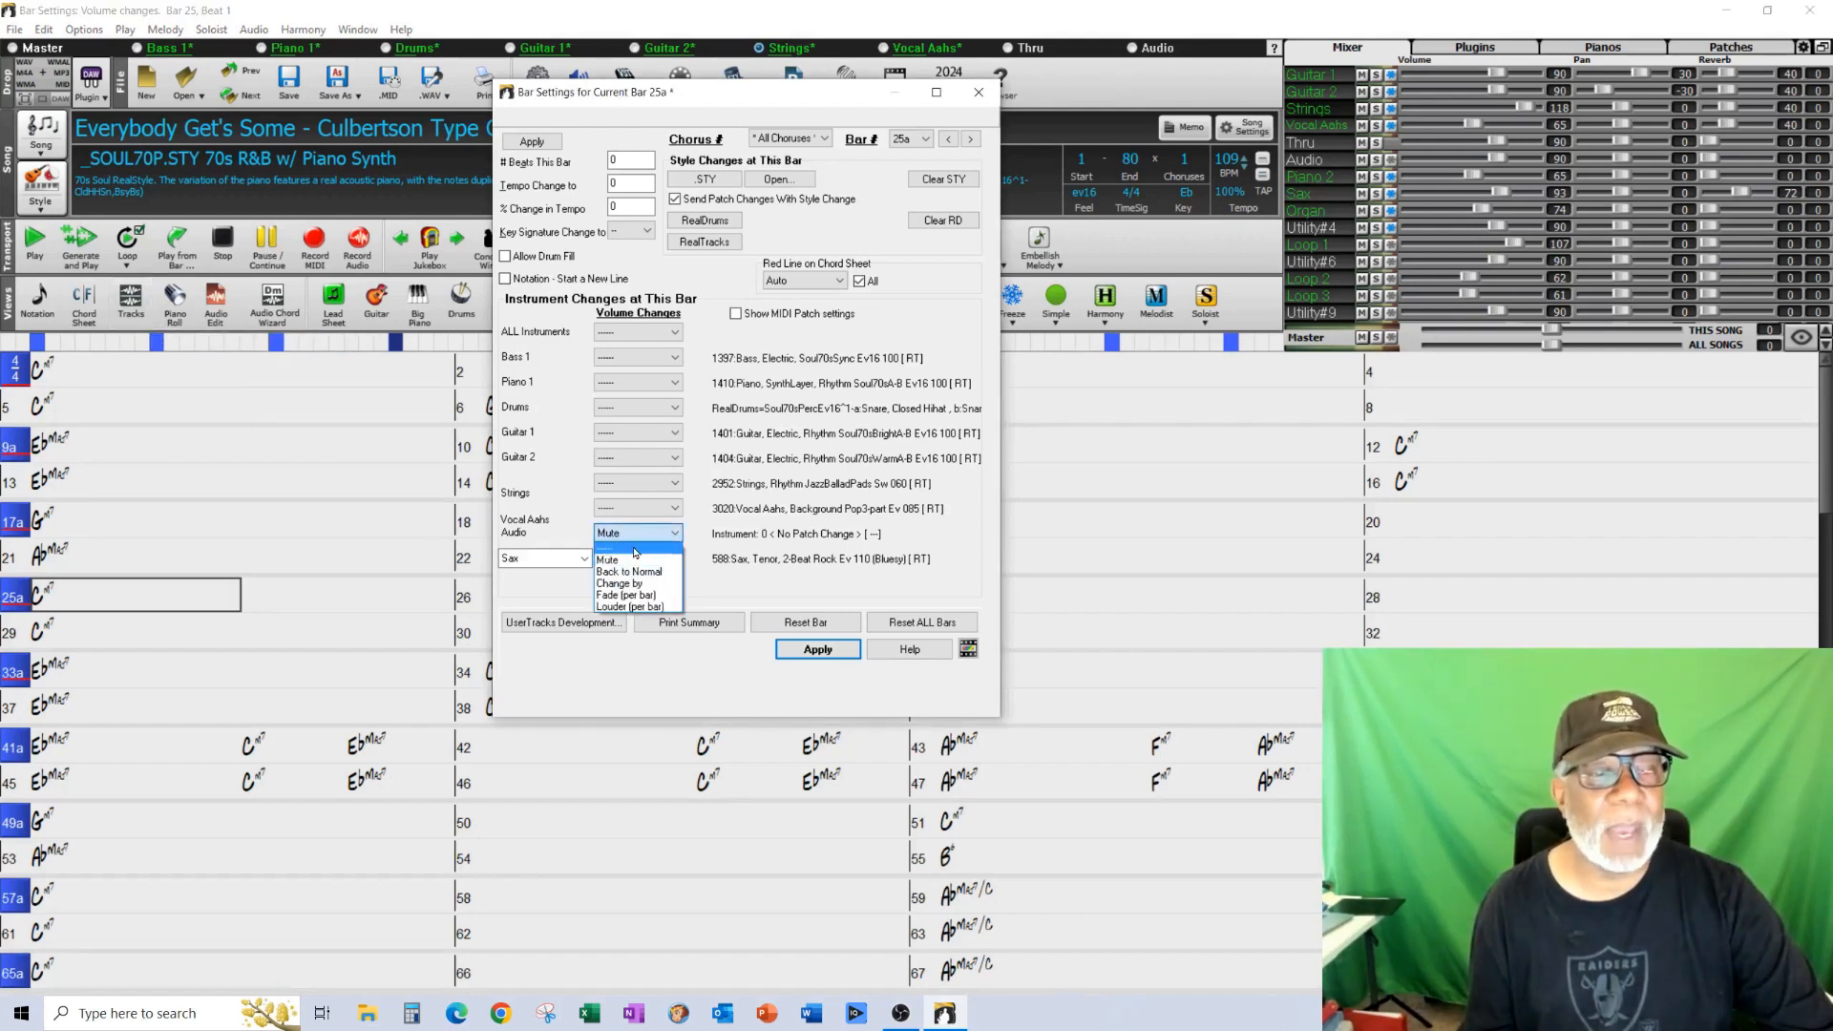
pyautogui.click(659, 545)
pyautogui.click(675, 513)
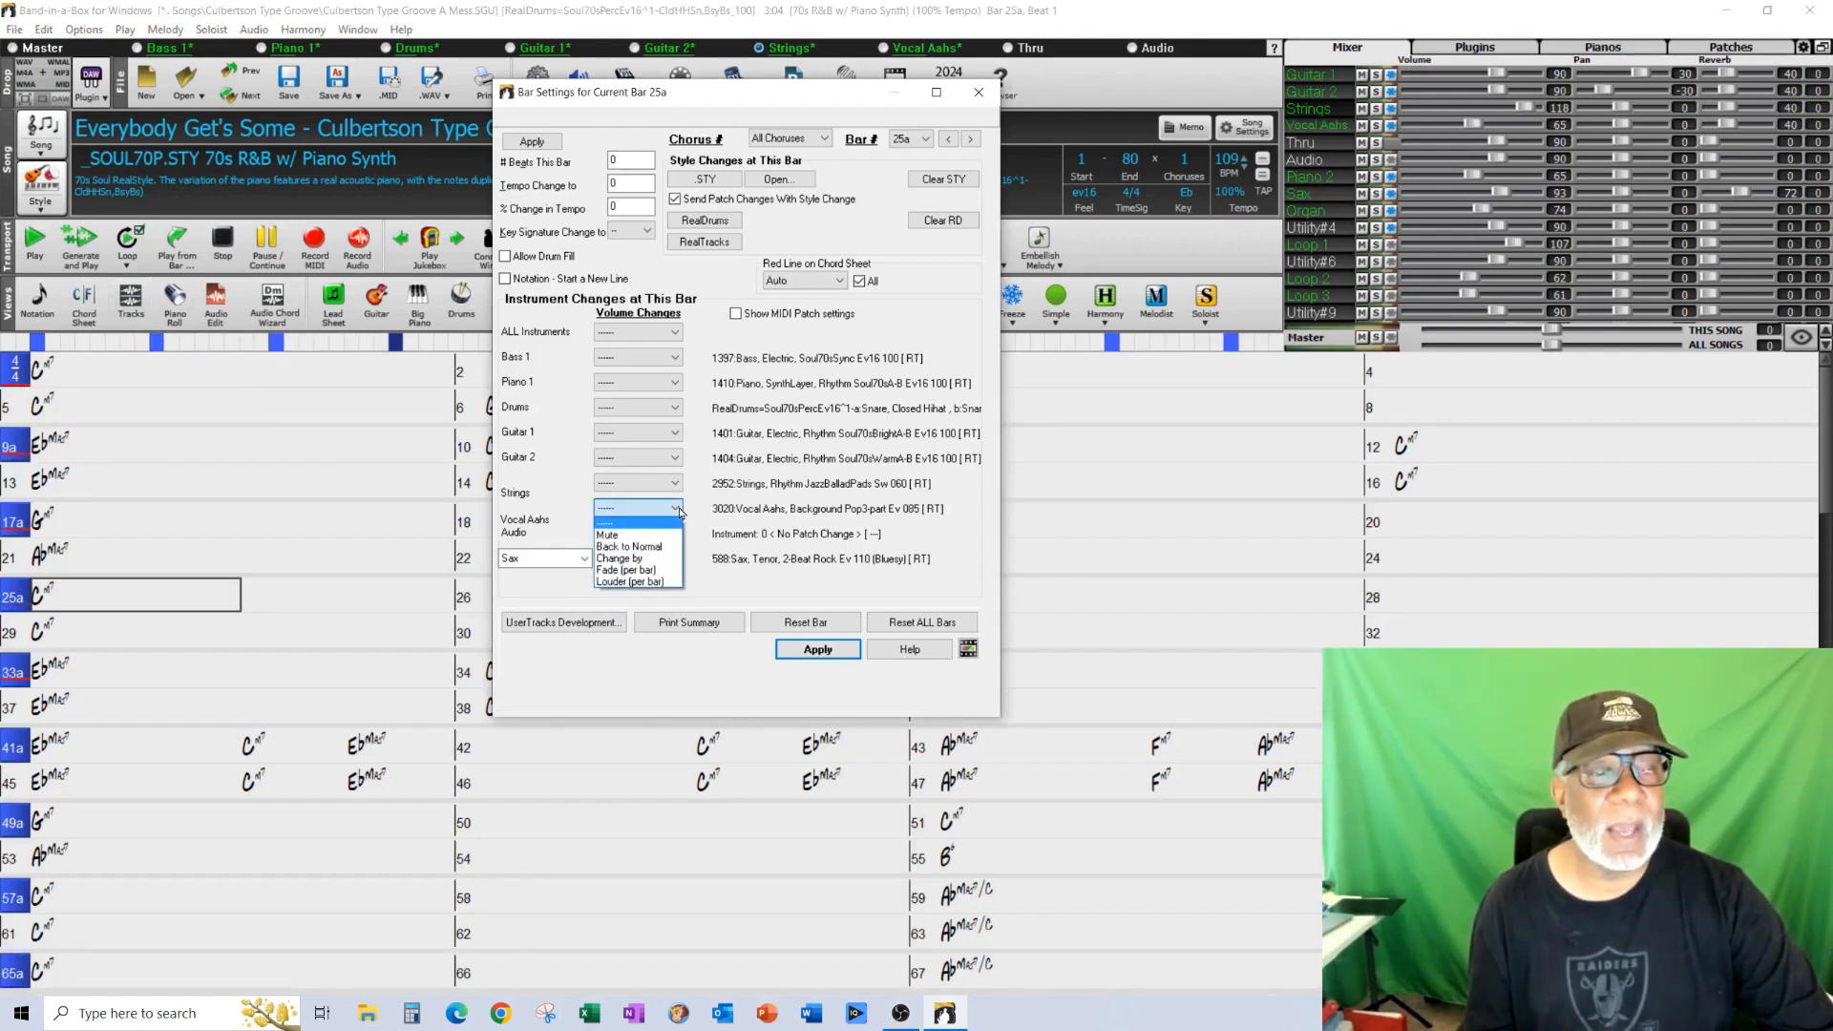
pyautogui.click(619, 537)
pyautogui.click(814, 649)
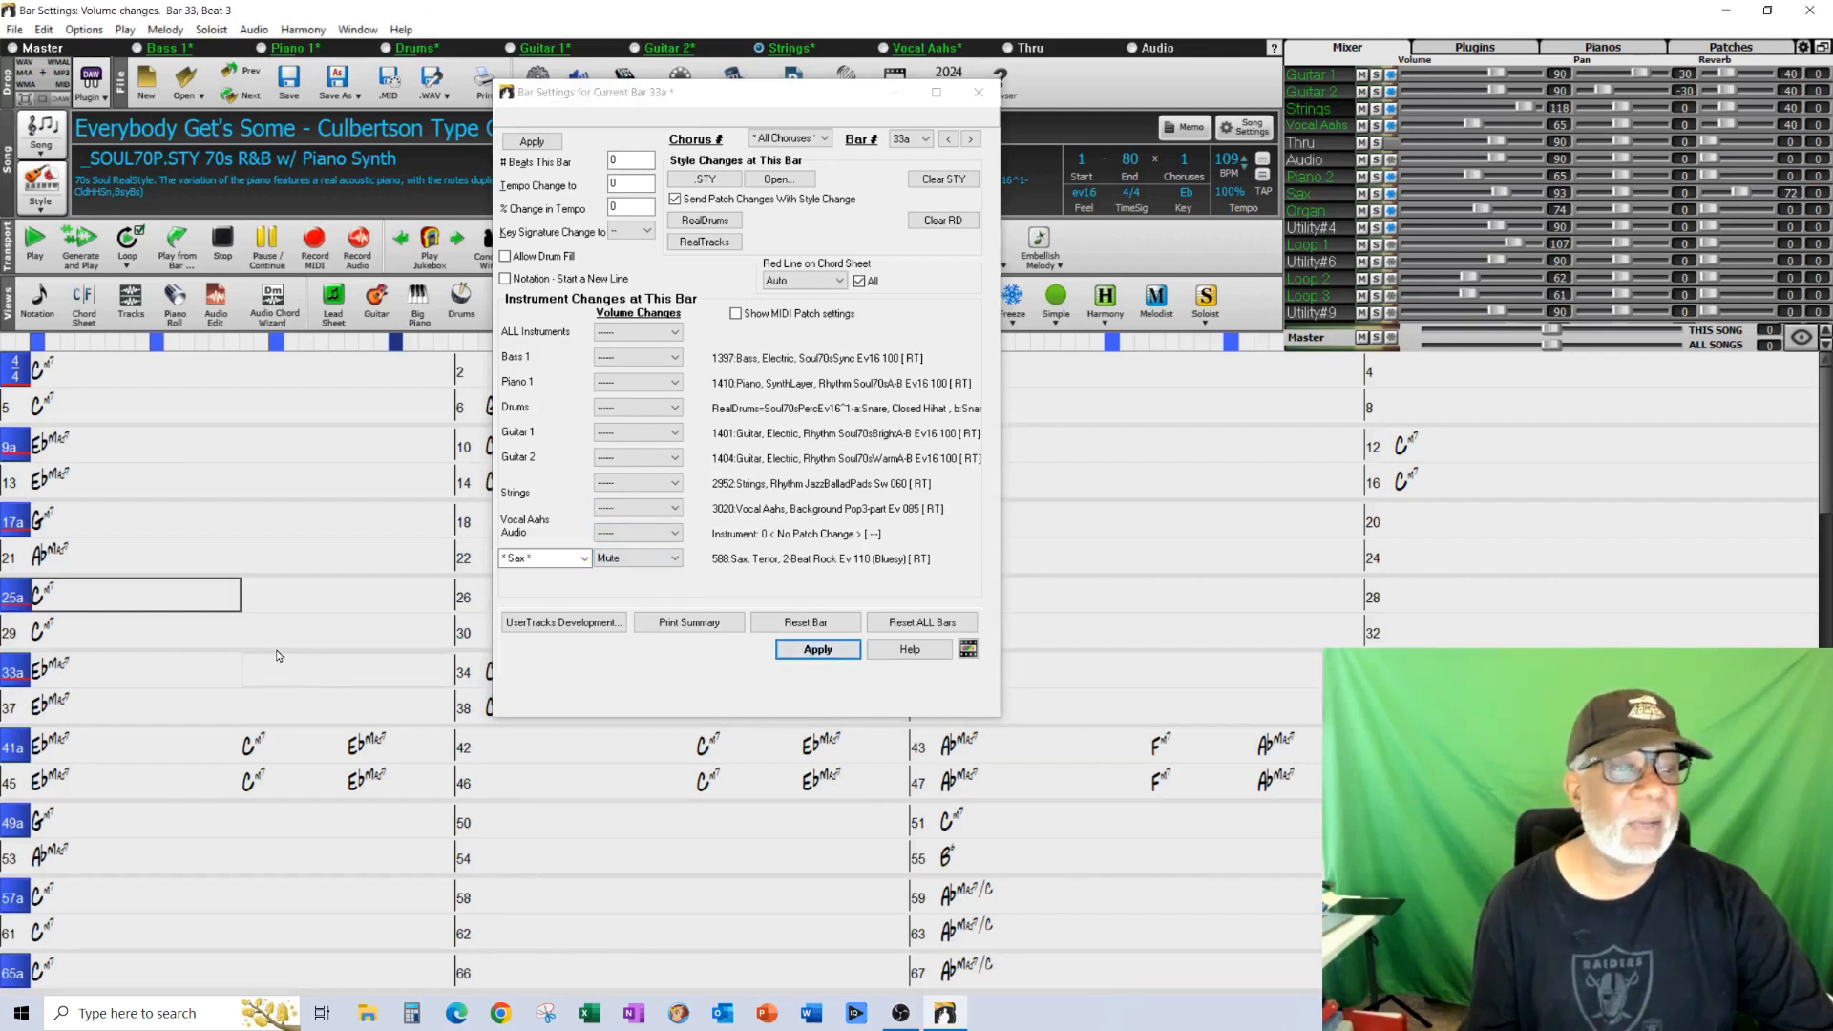
pyautogui.click(979, 93)
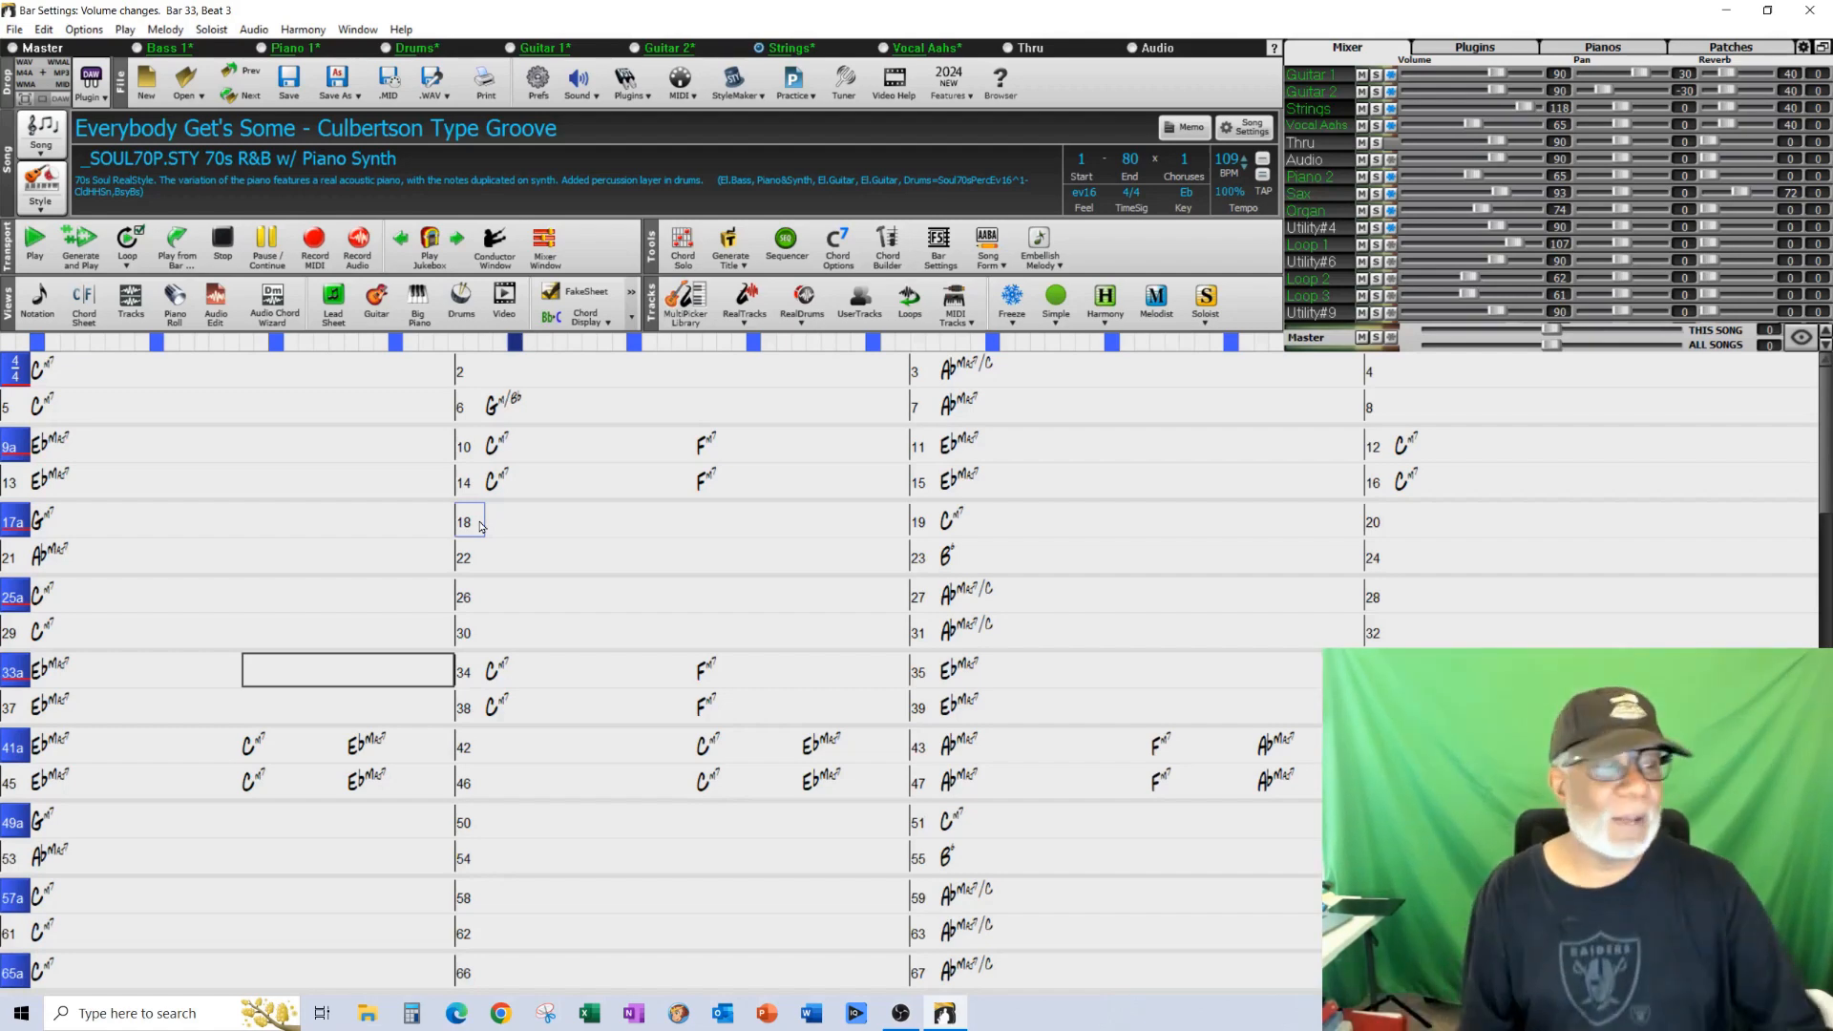
# - Set the Organ track's volume change at bar 33 to Back to Normal and close the bar settings
pyautogui.rightClick(39, 680)
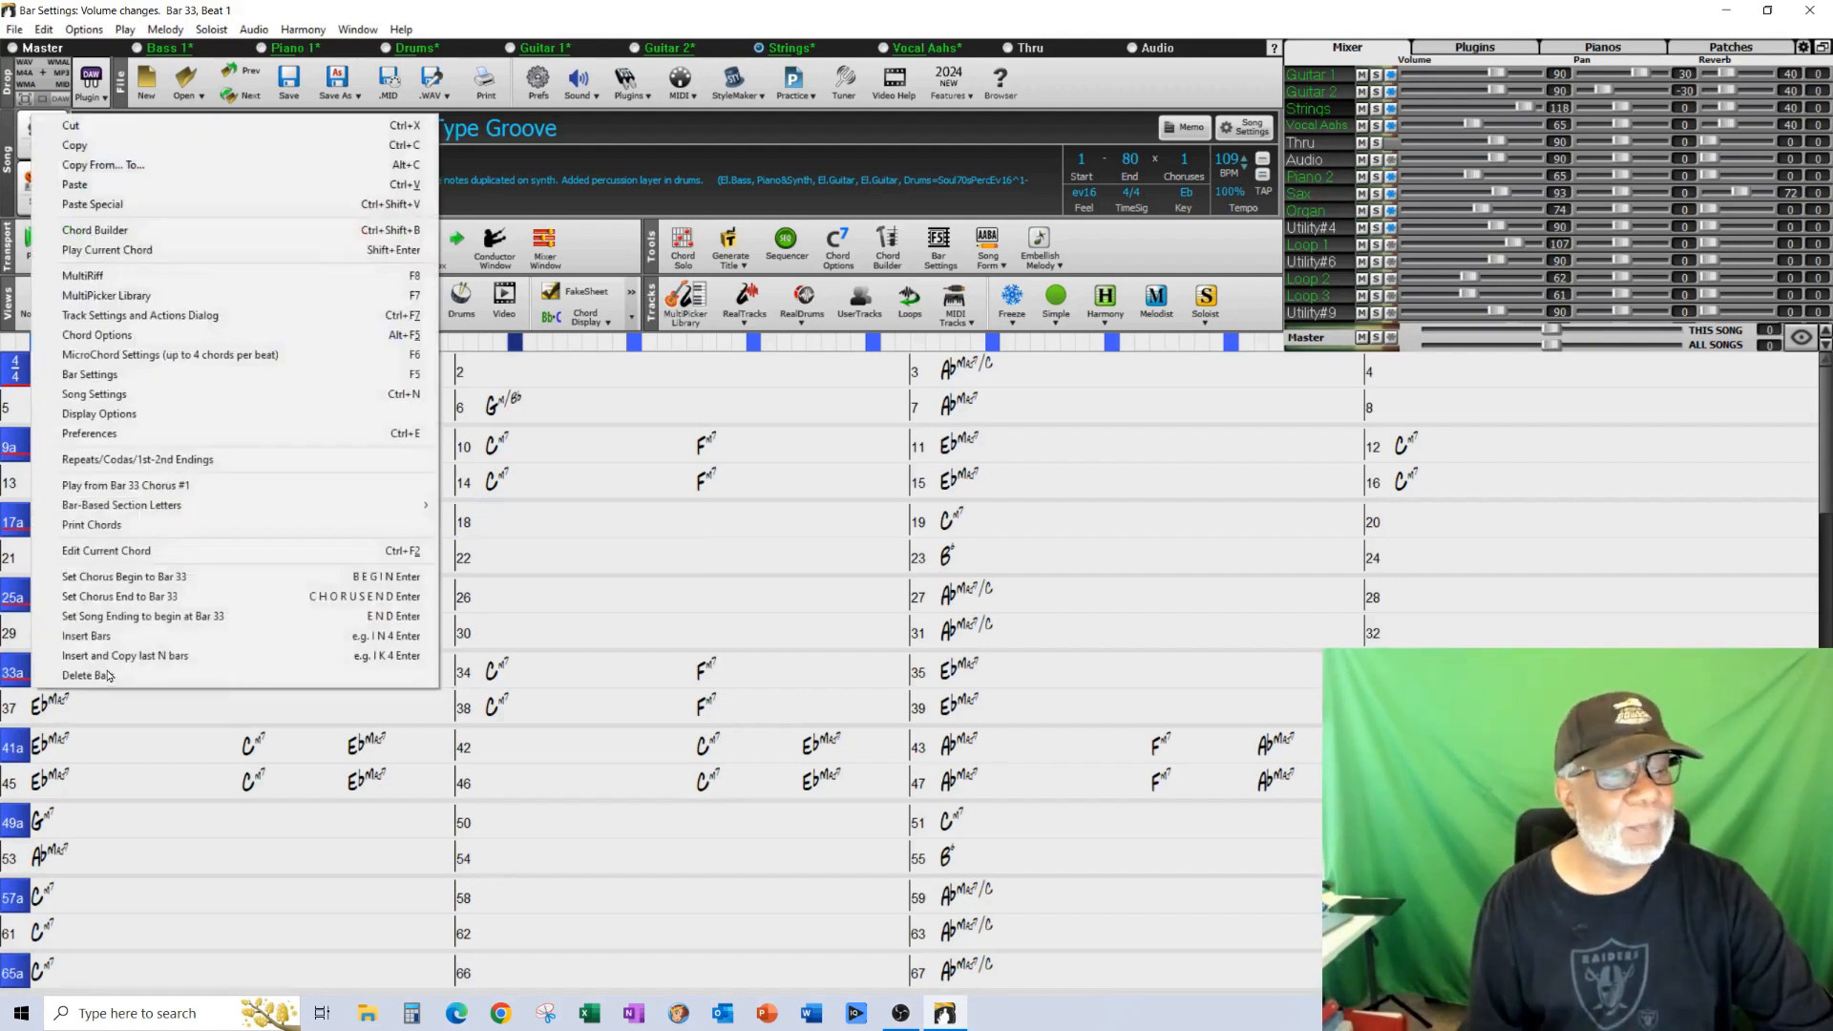
pyautogui.click(144, 376)
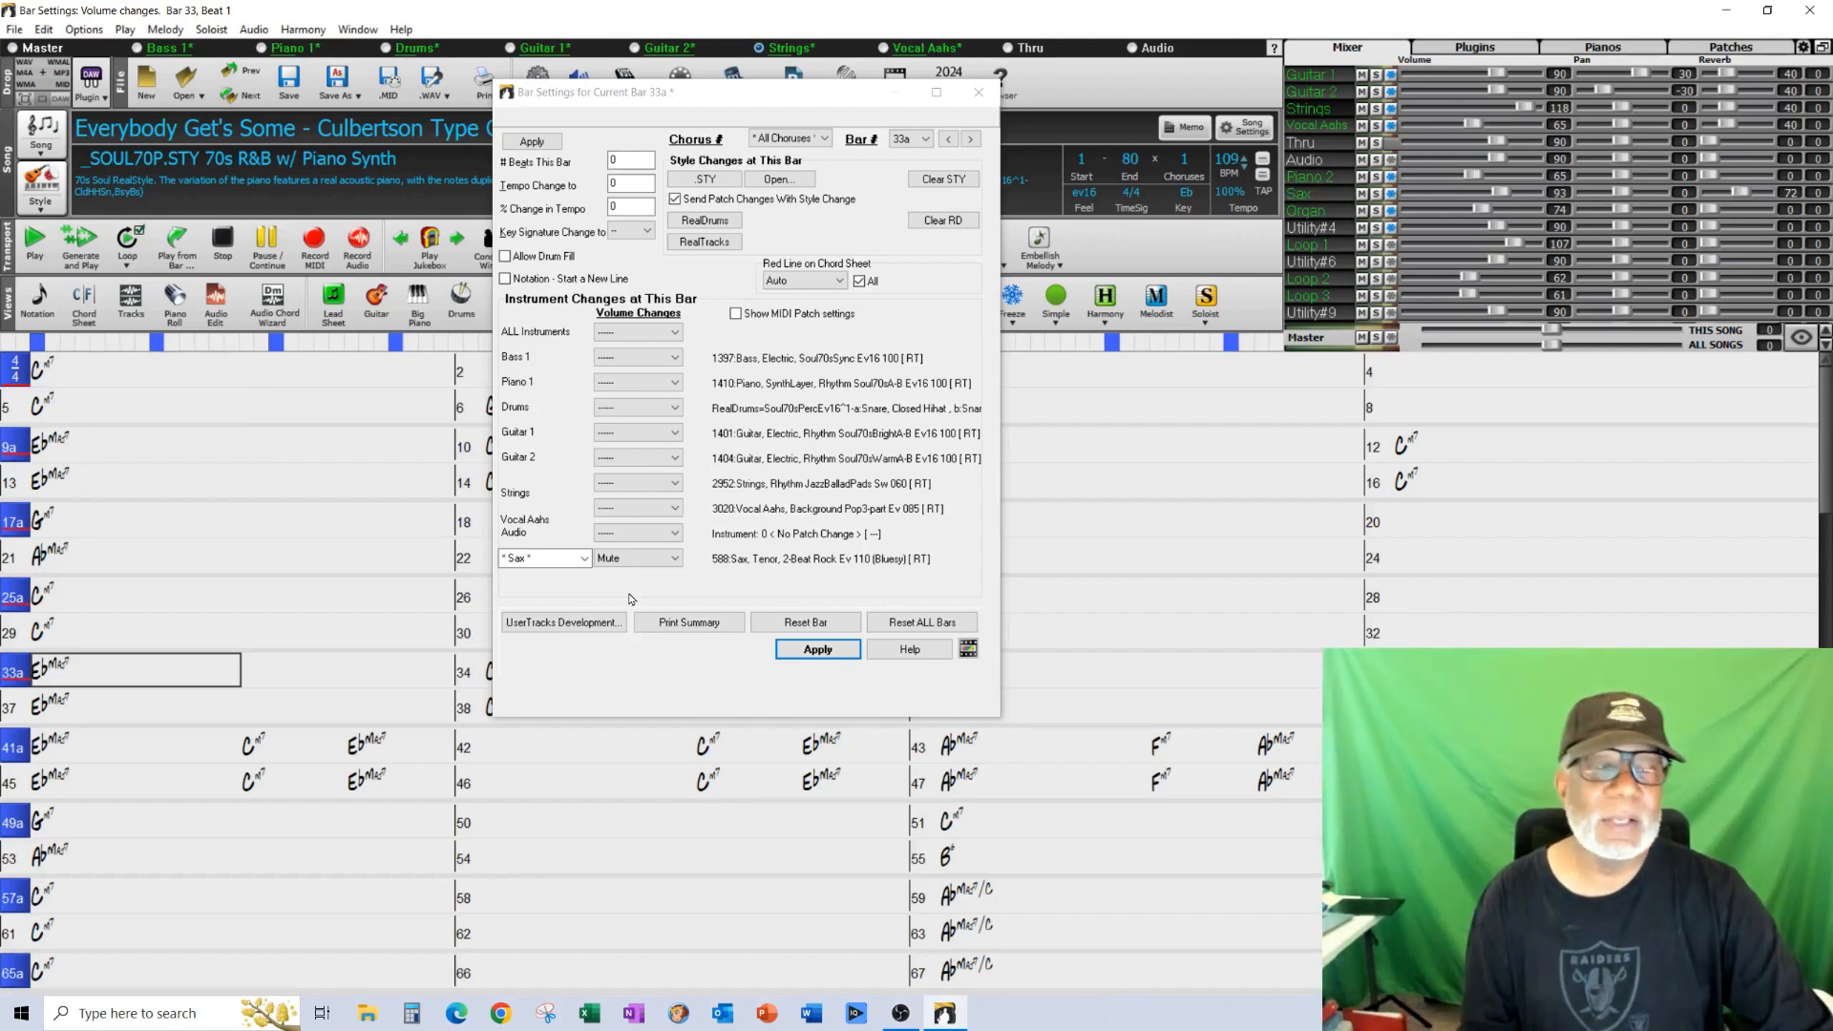
pyautogui.click(584, 560)
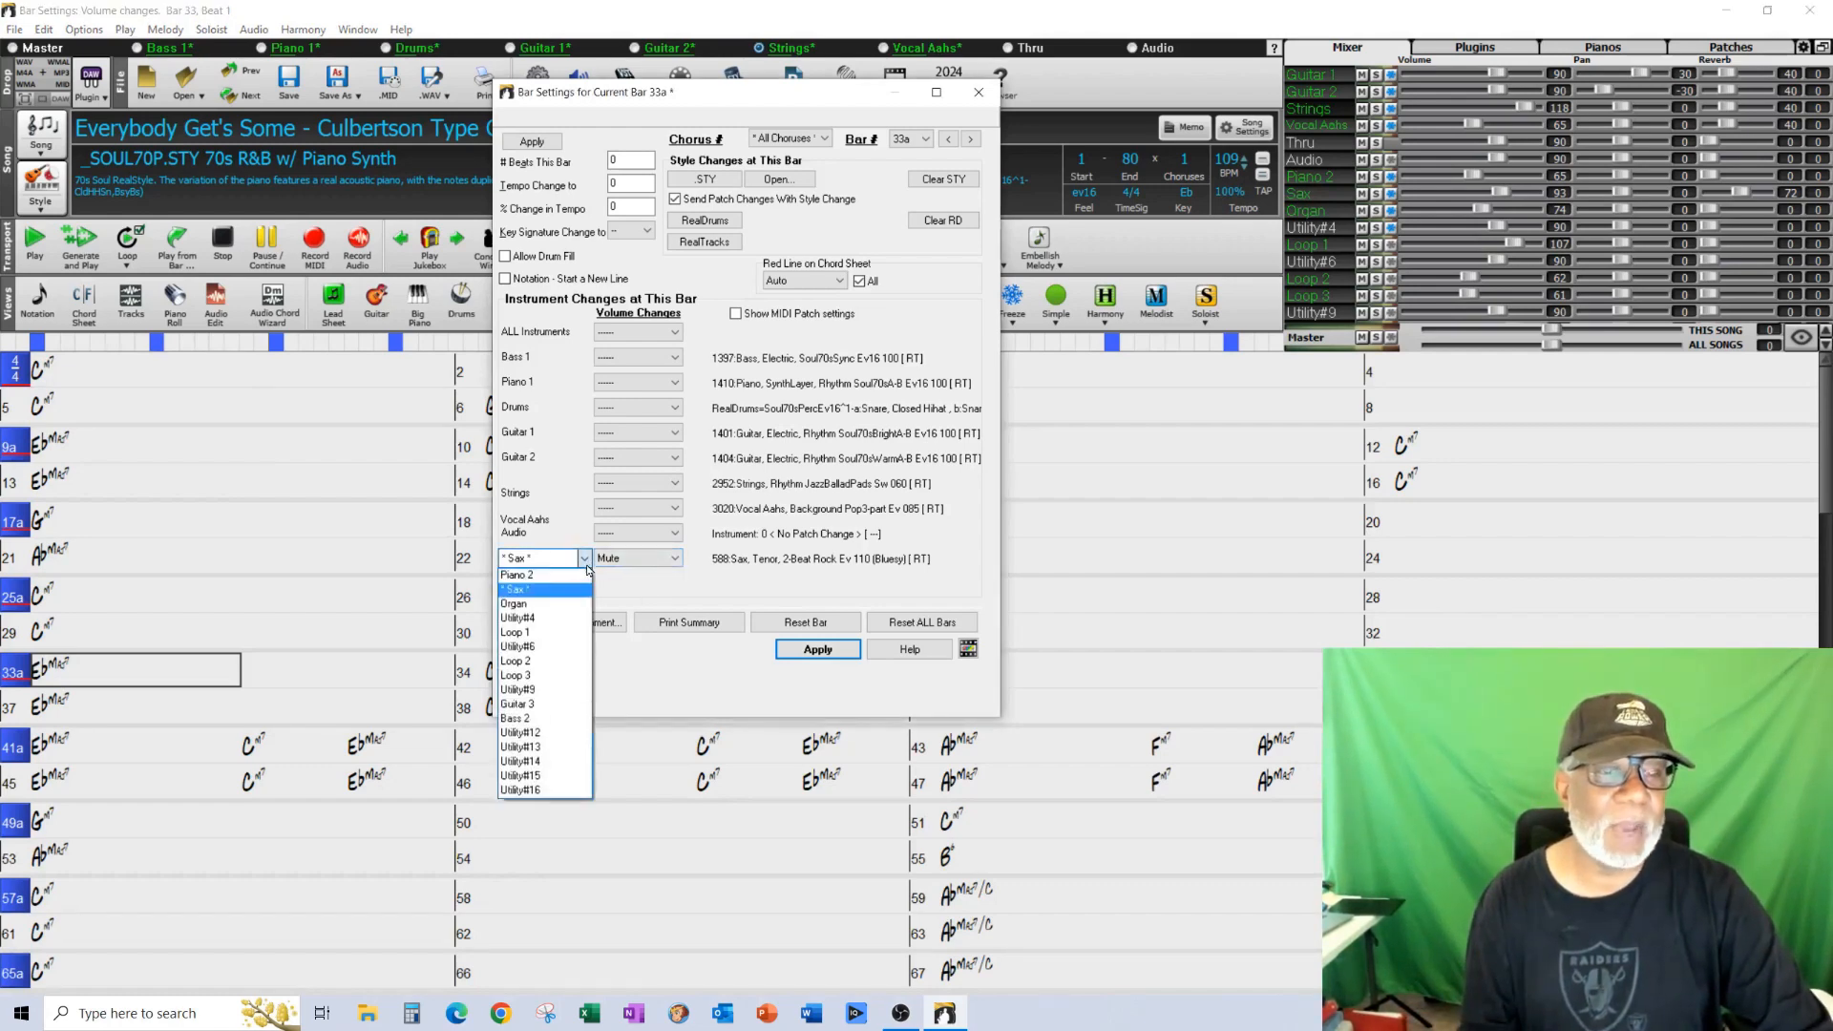
pyautogui.click(560, 605)
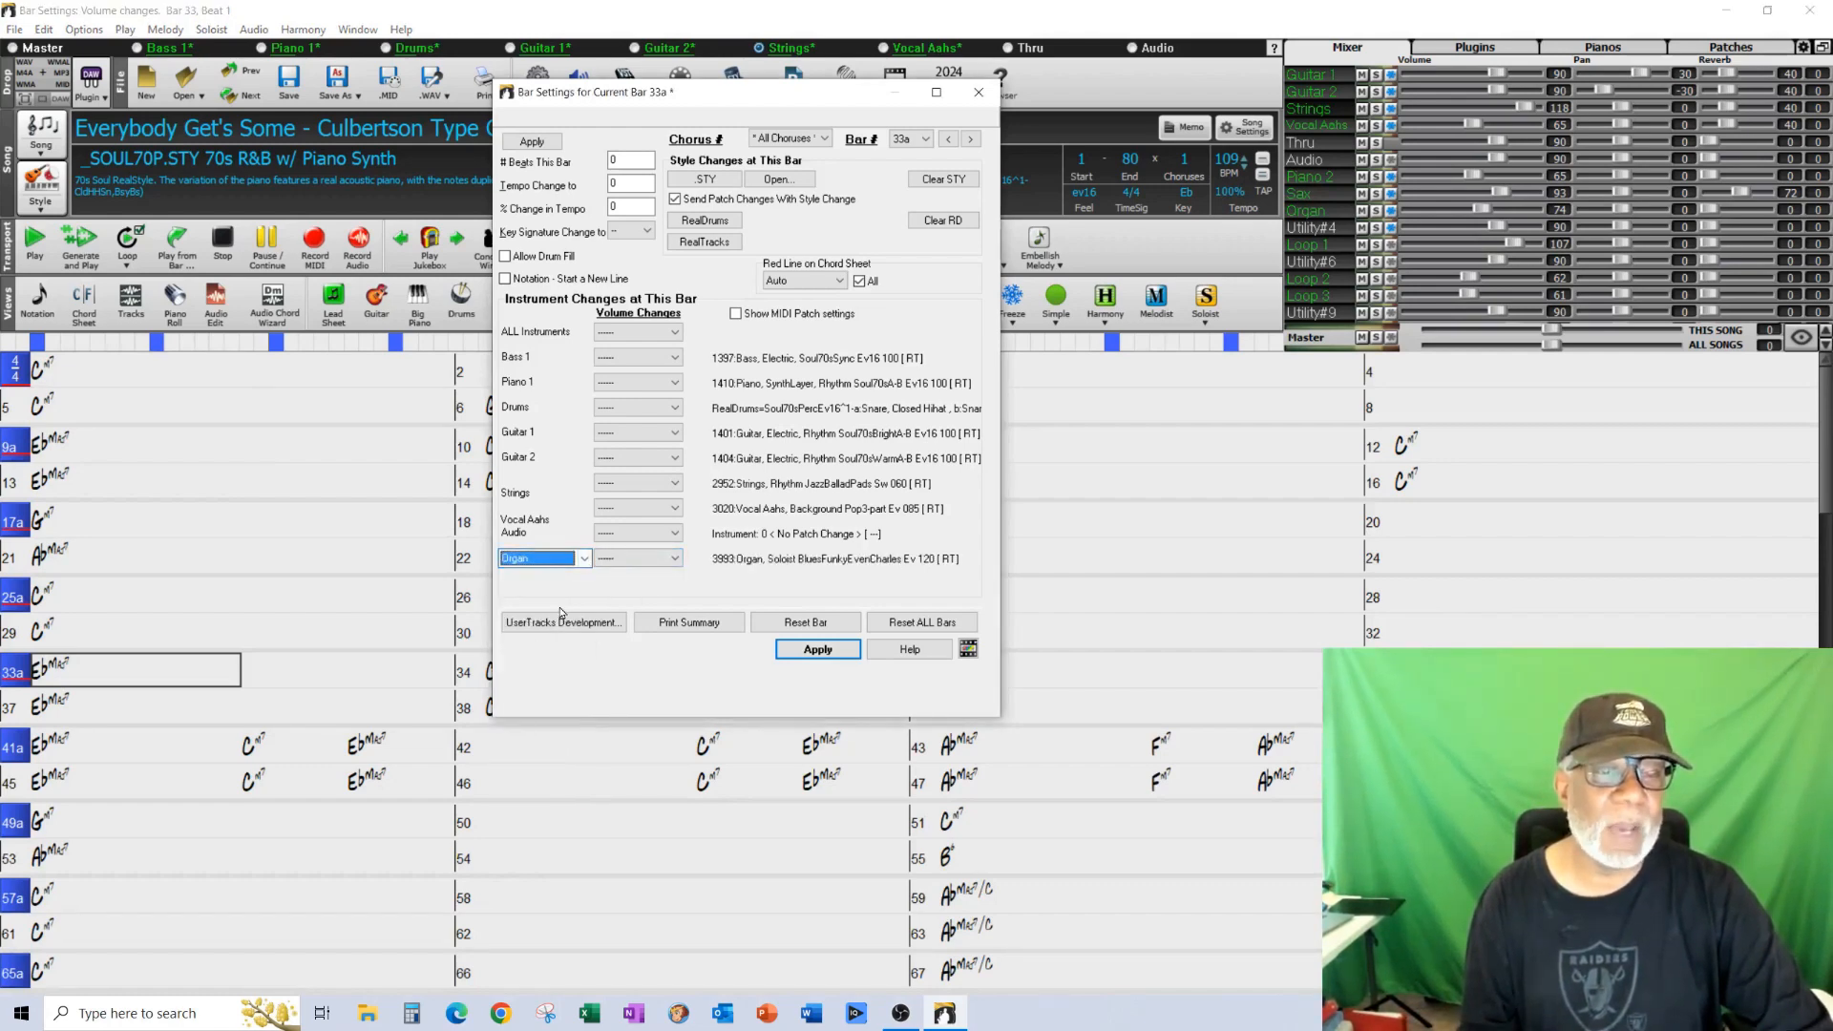
pyautogui.click(676, 560)
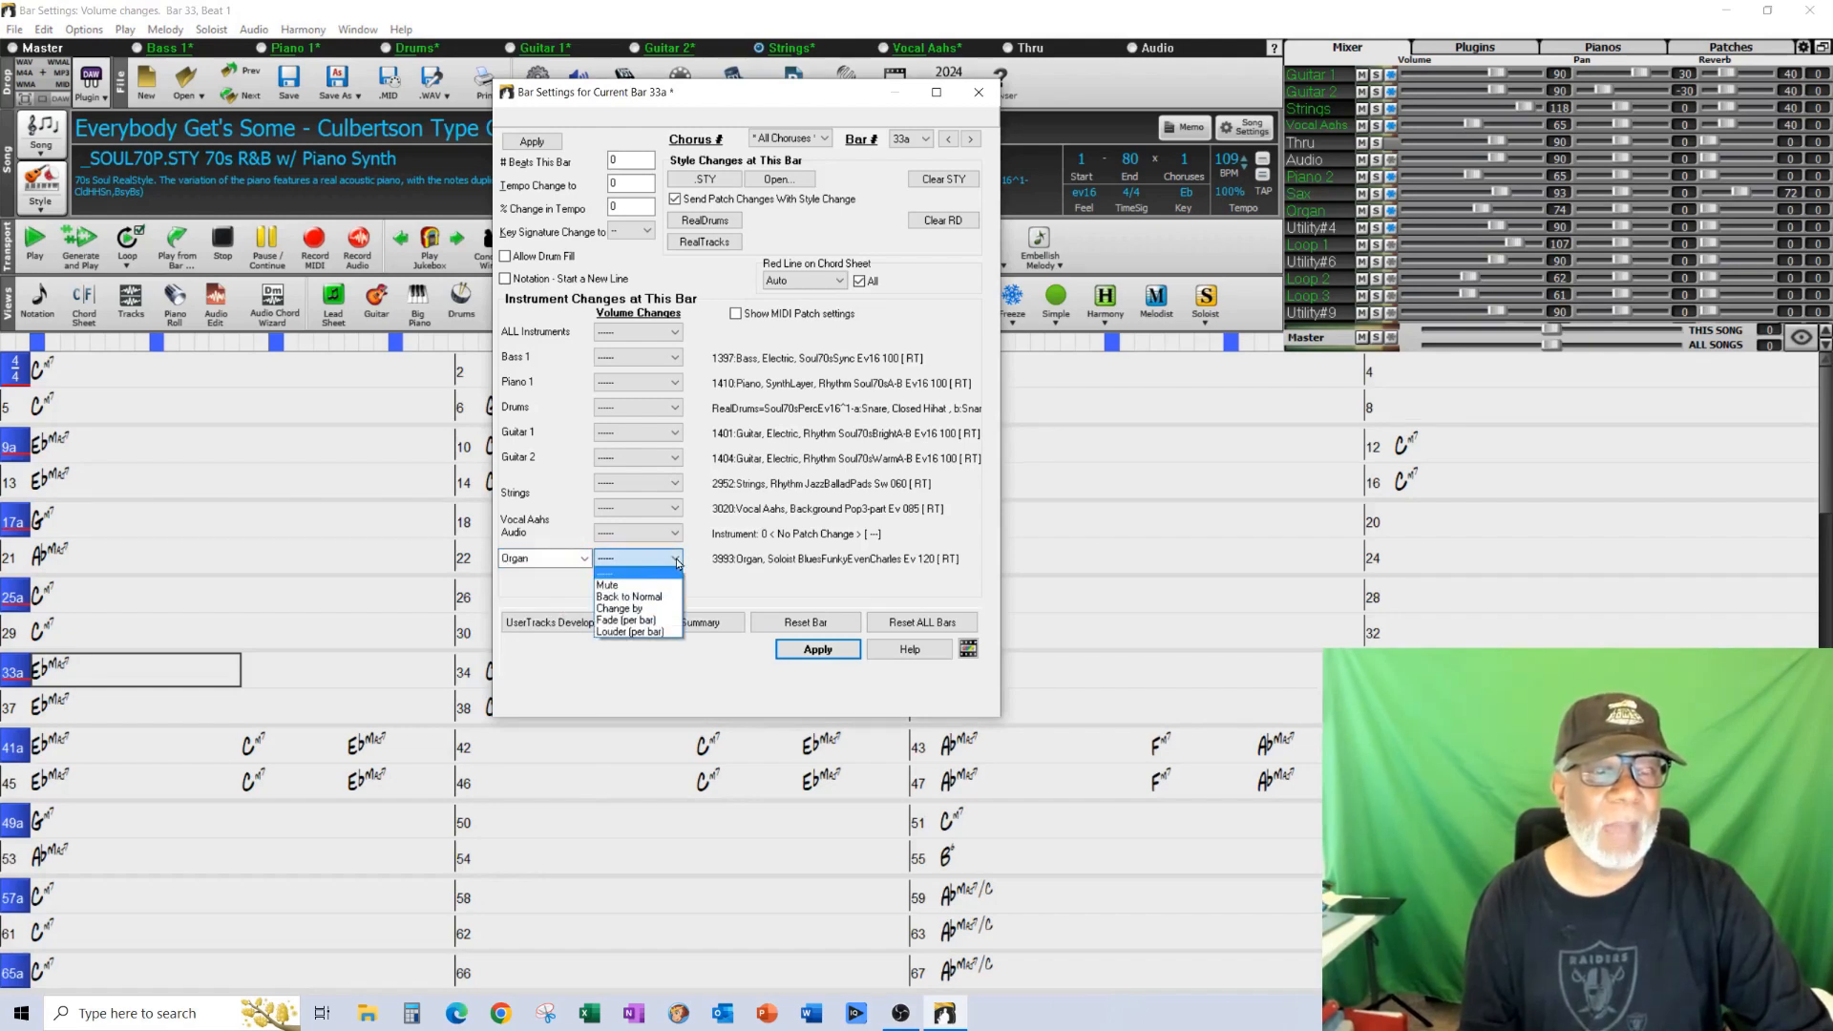
pyautogui.click(629, 596)
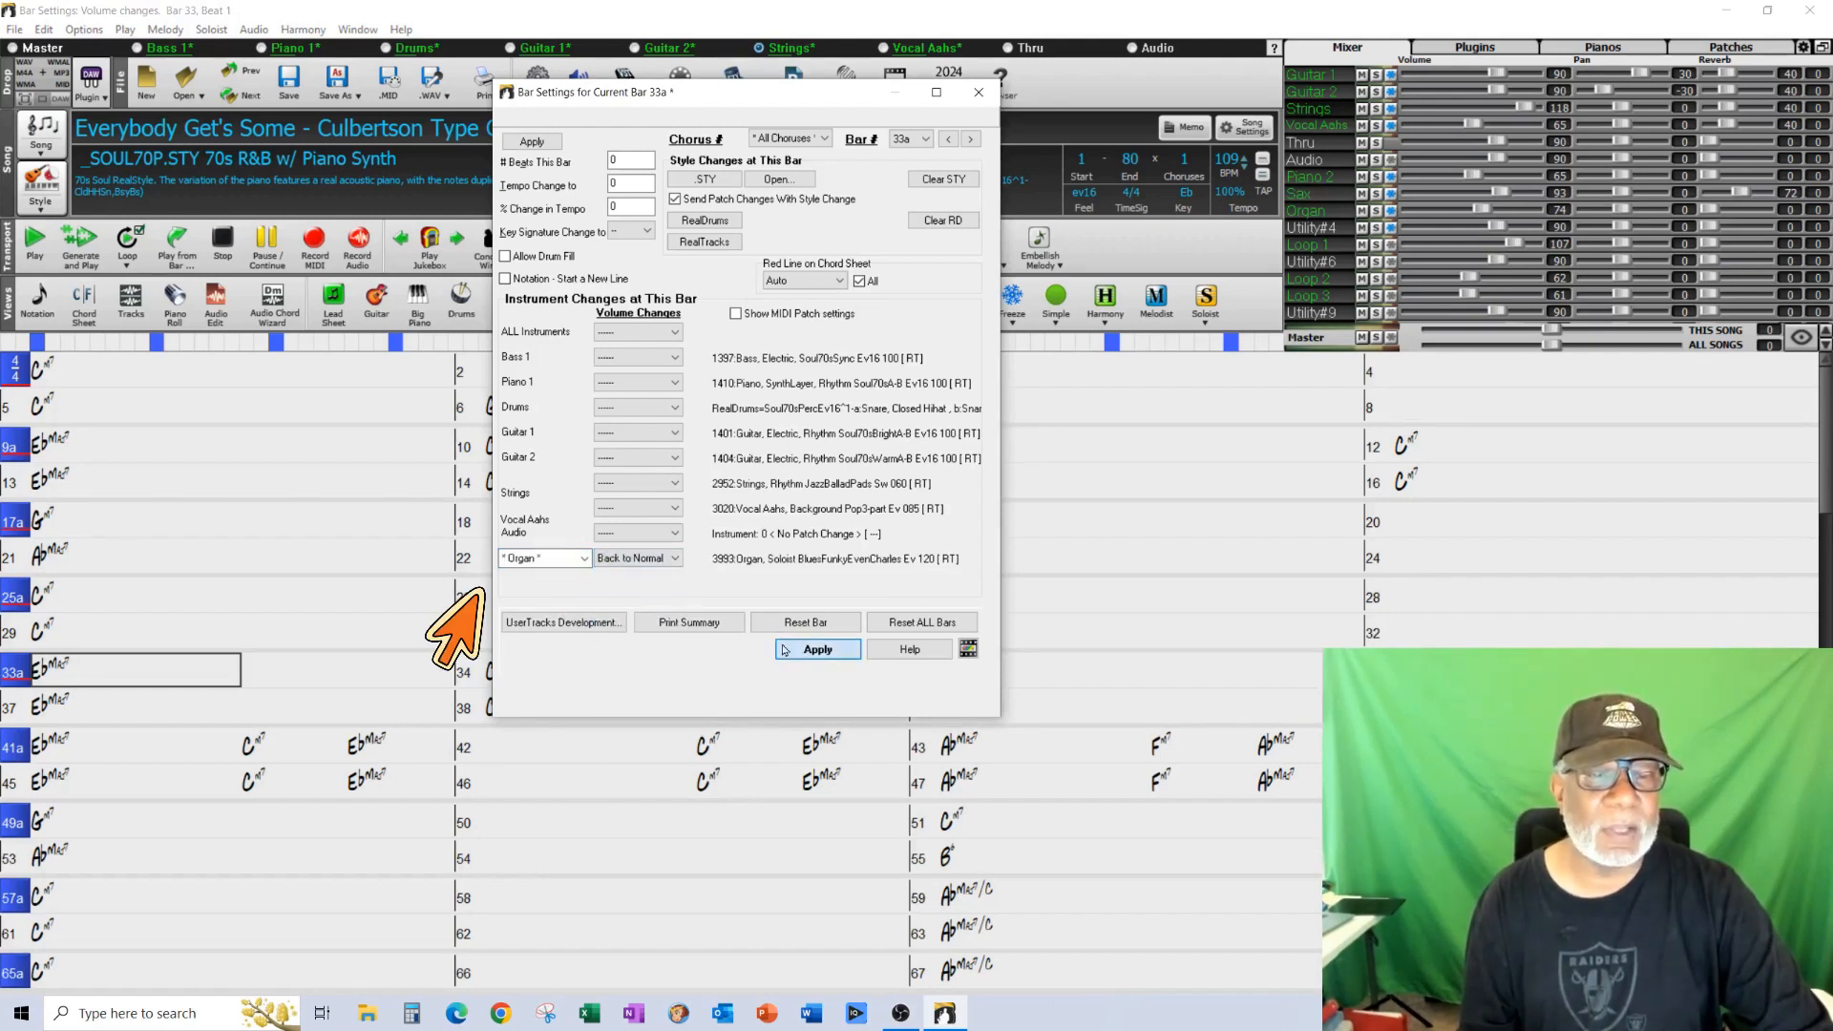
pyautogui.click(978, 92)
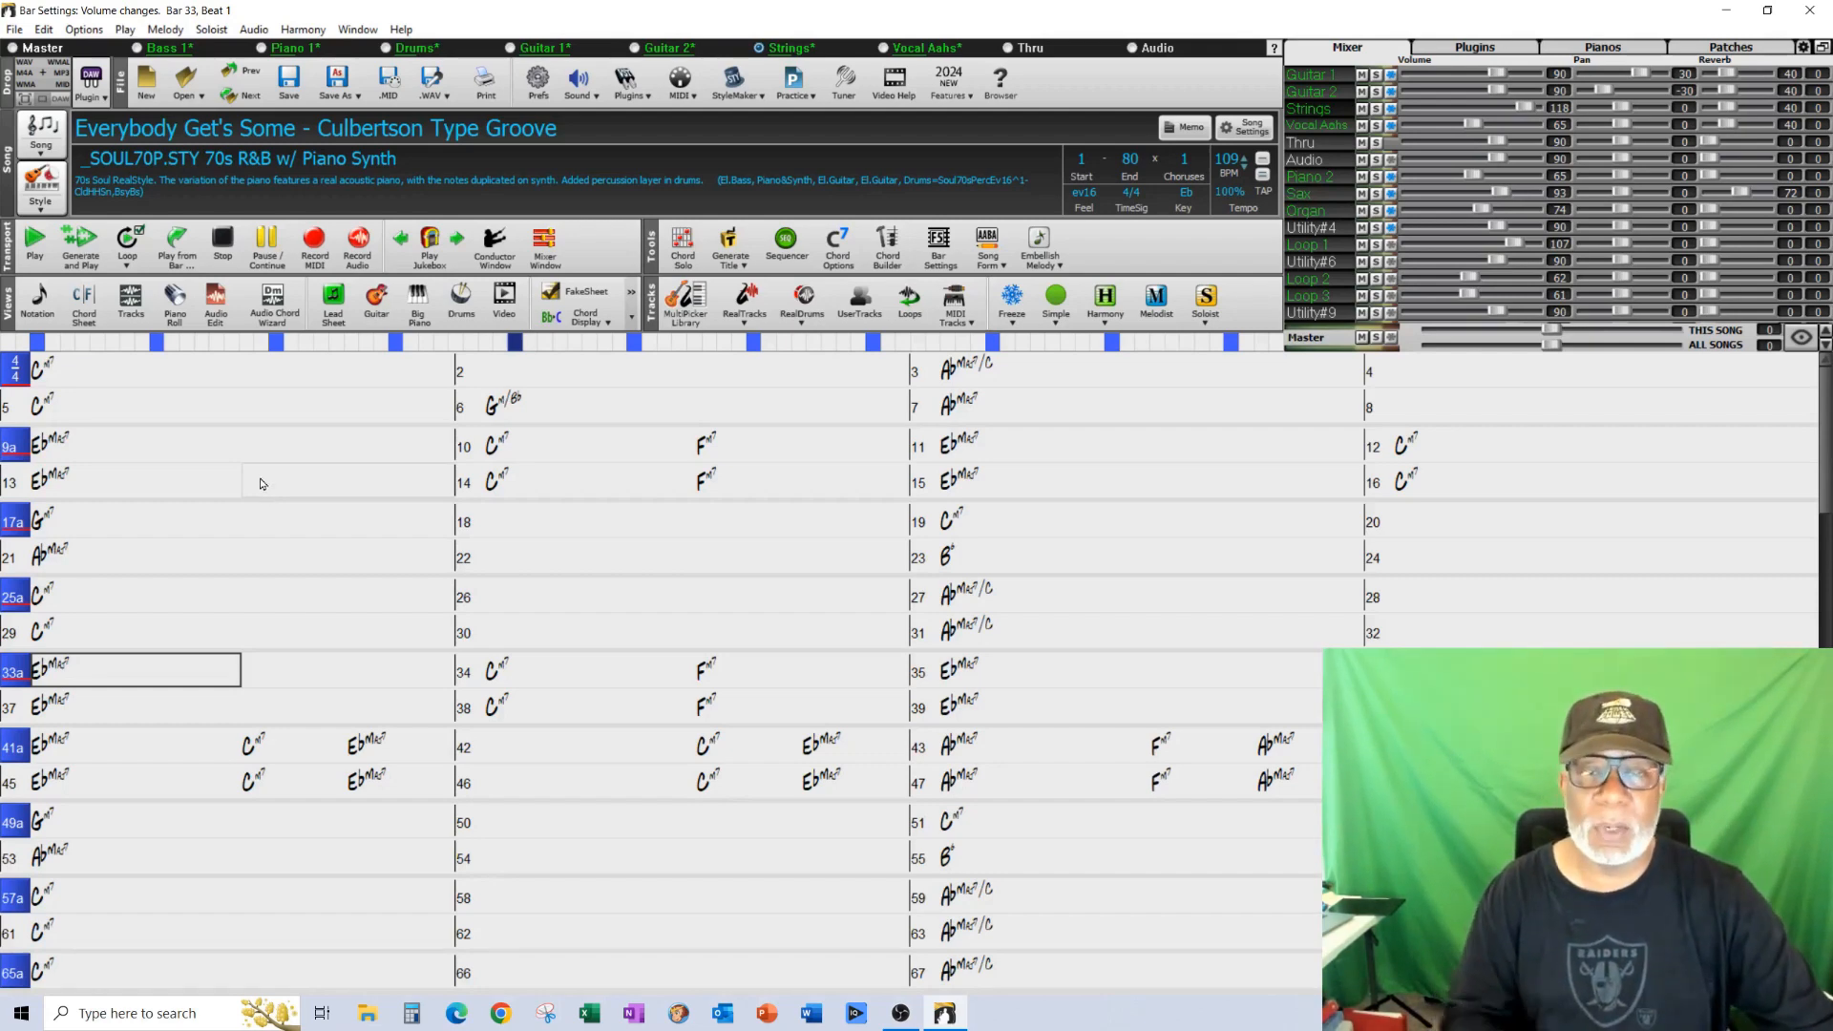
# - Regenerate and play the song through to bar 37, raising the Sax track's volume to 101 during playback
pyautogui.click(83, 246)
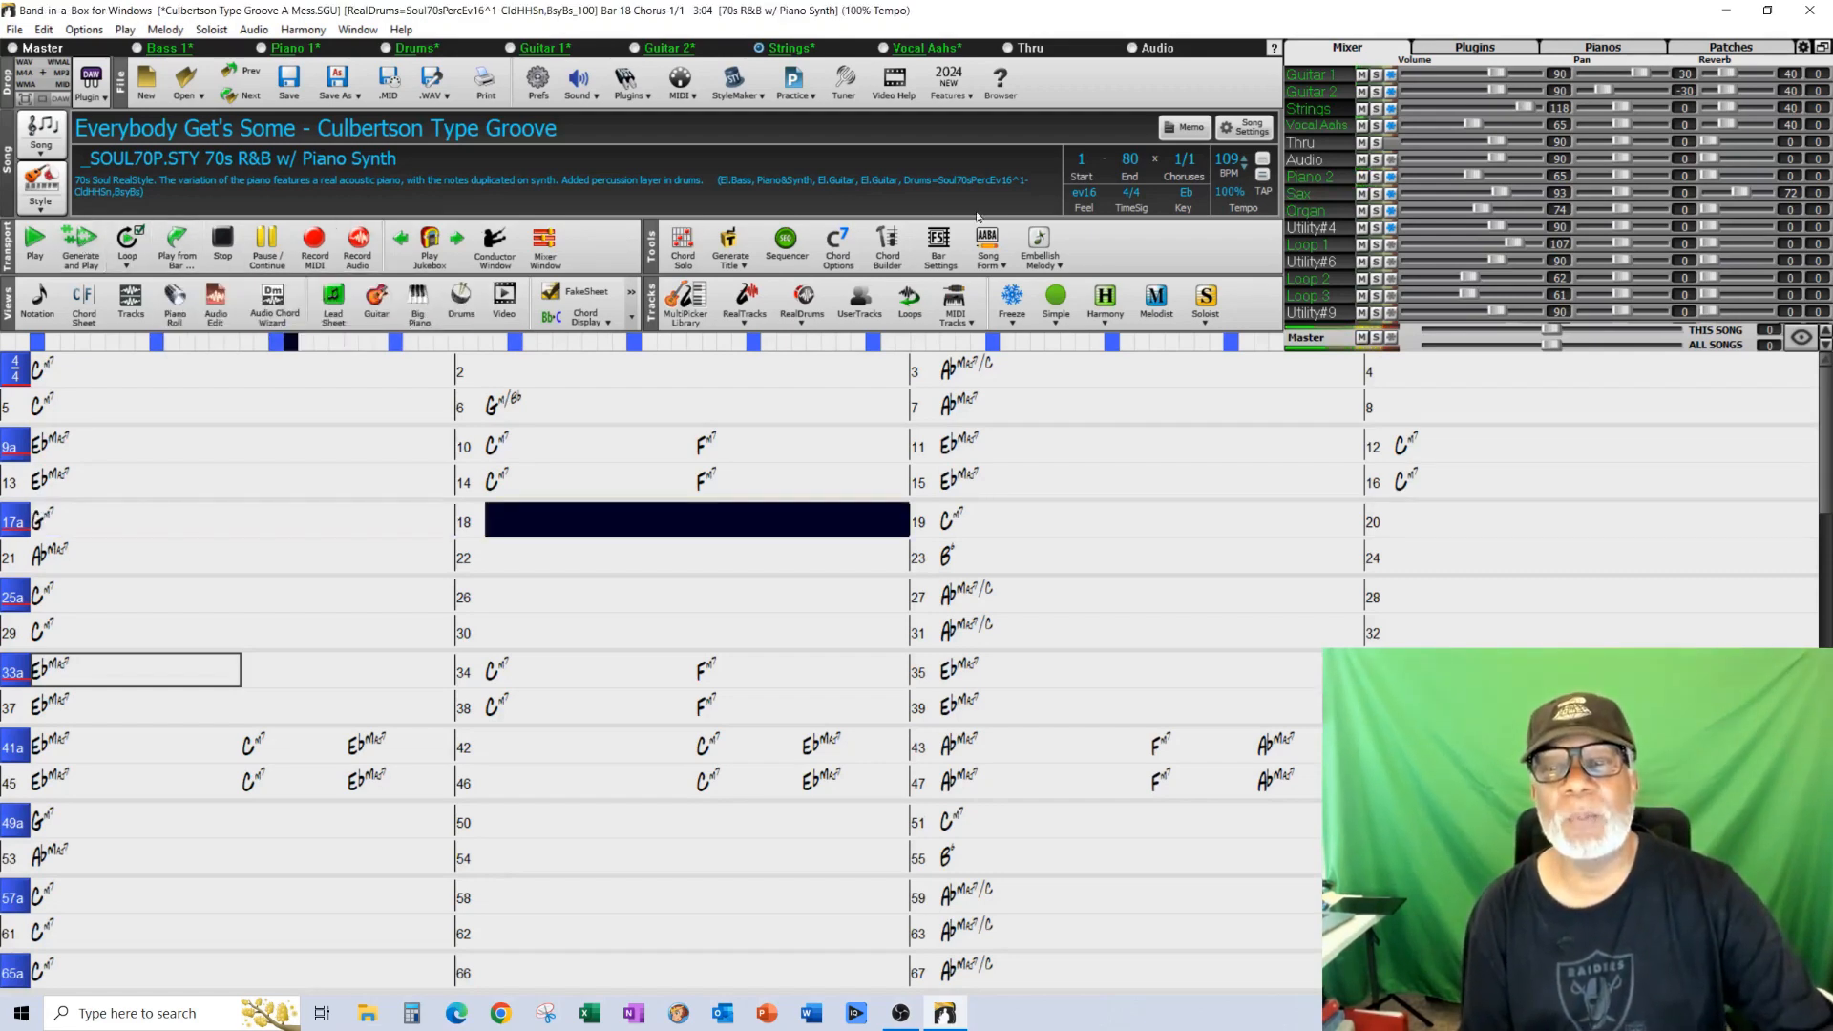
pyautogui.moveTo(1498, 193); pyautogui.dragTo(1505, 192)
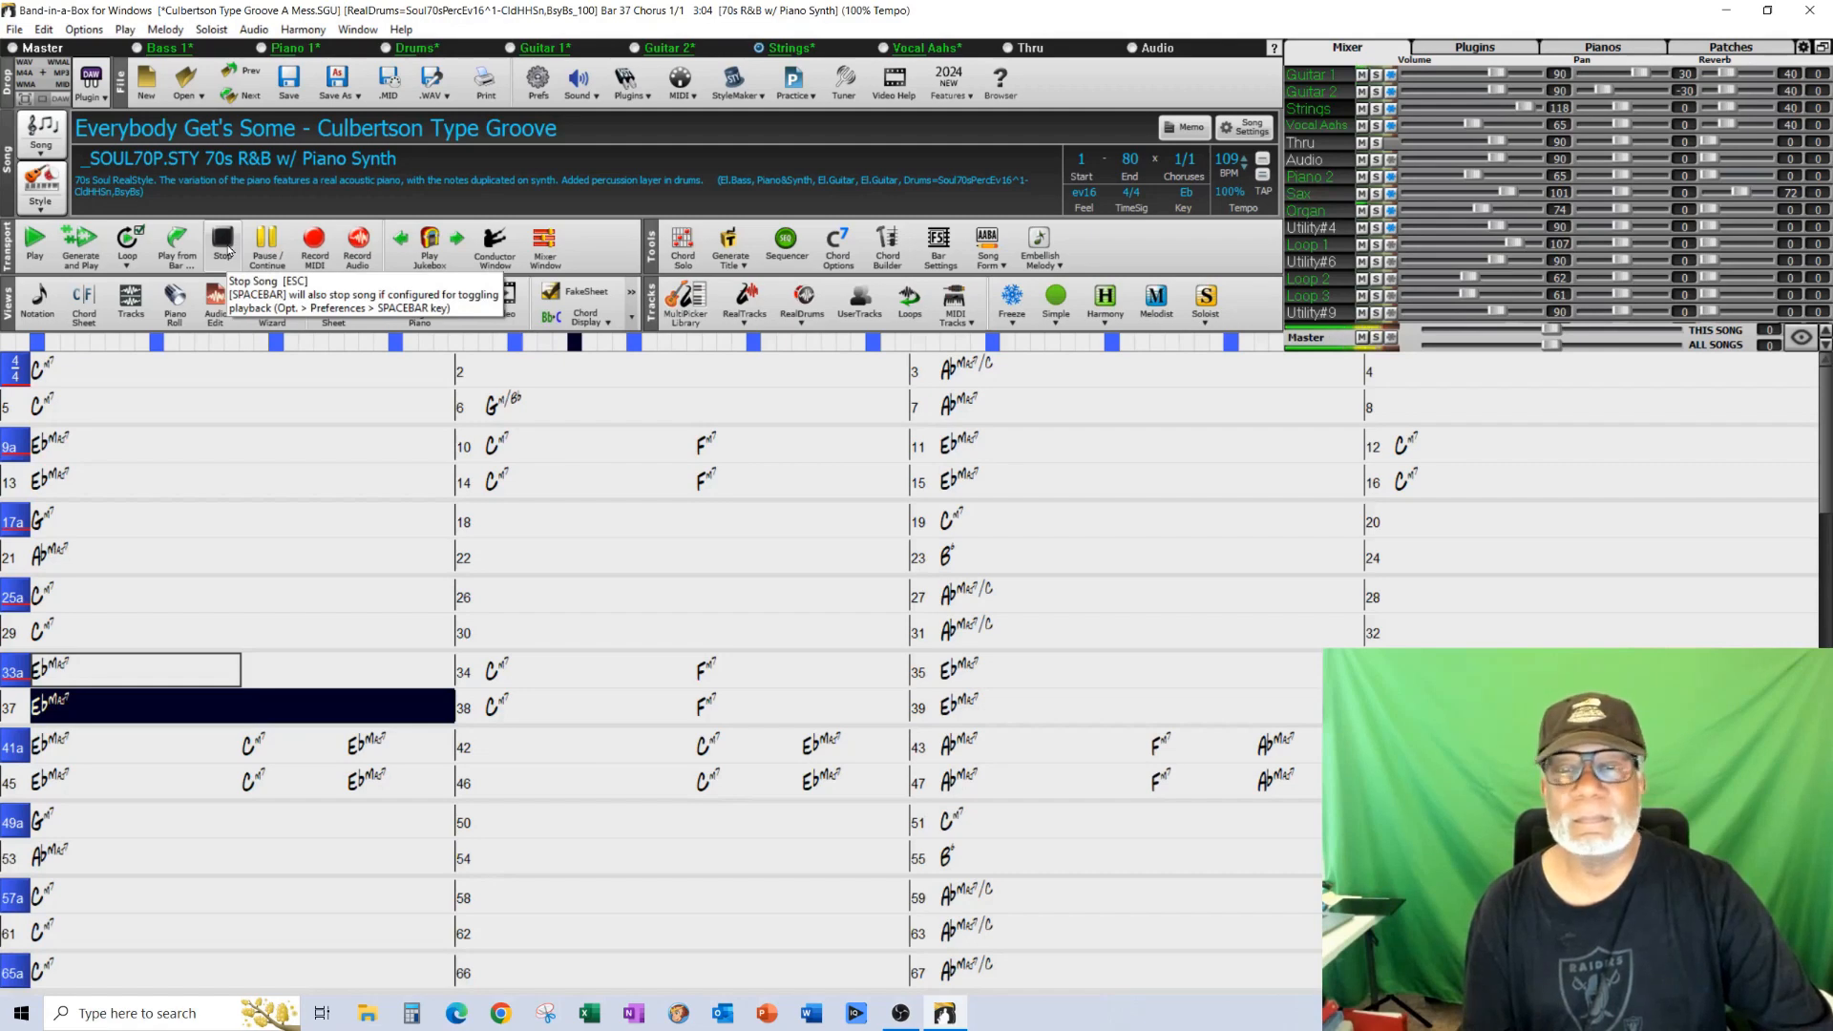
pyautogui.click(229, 249)
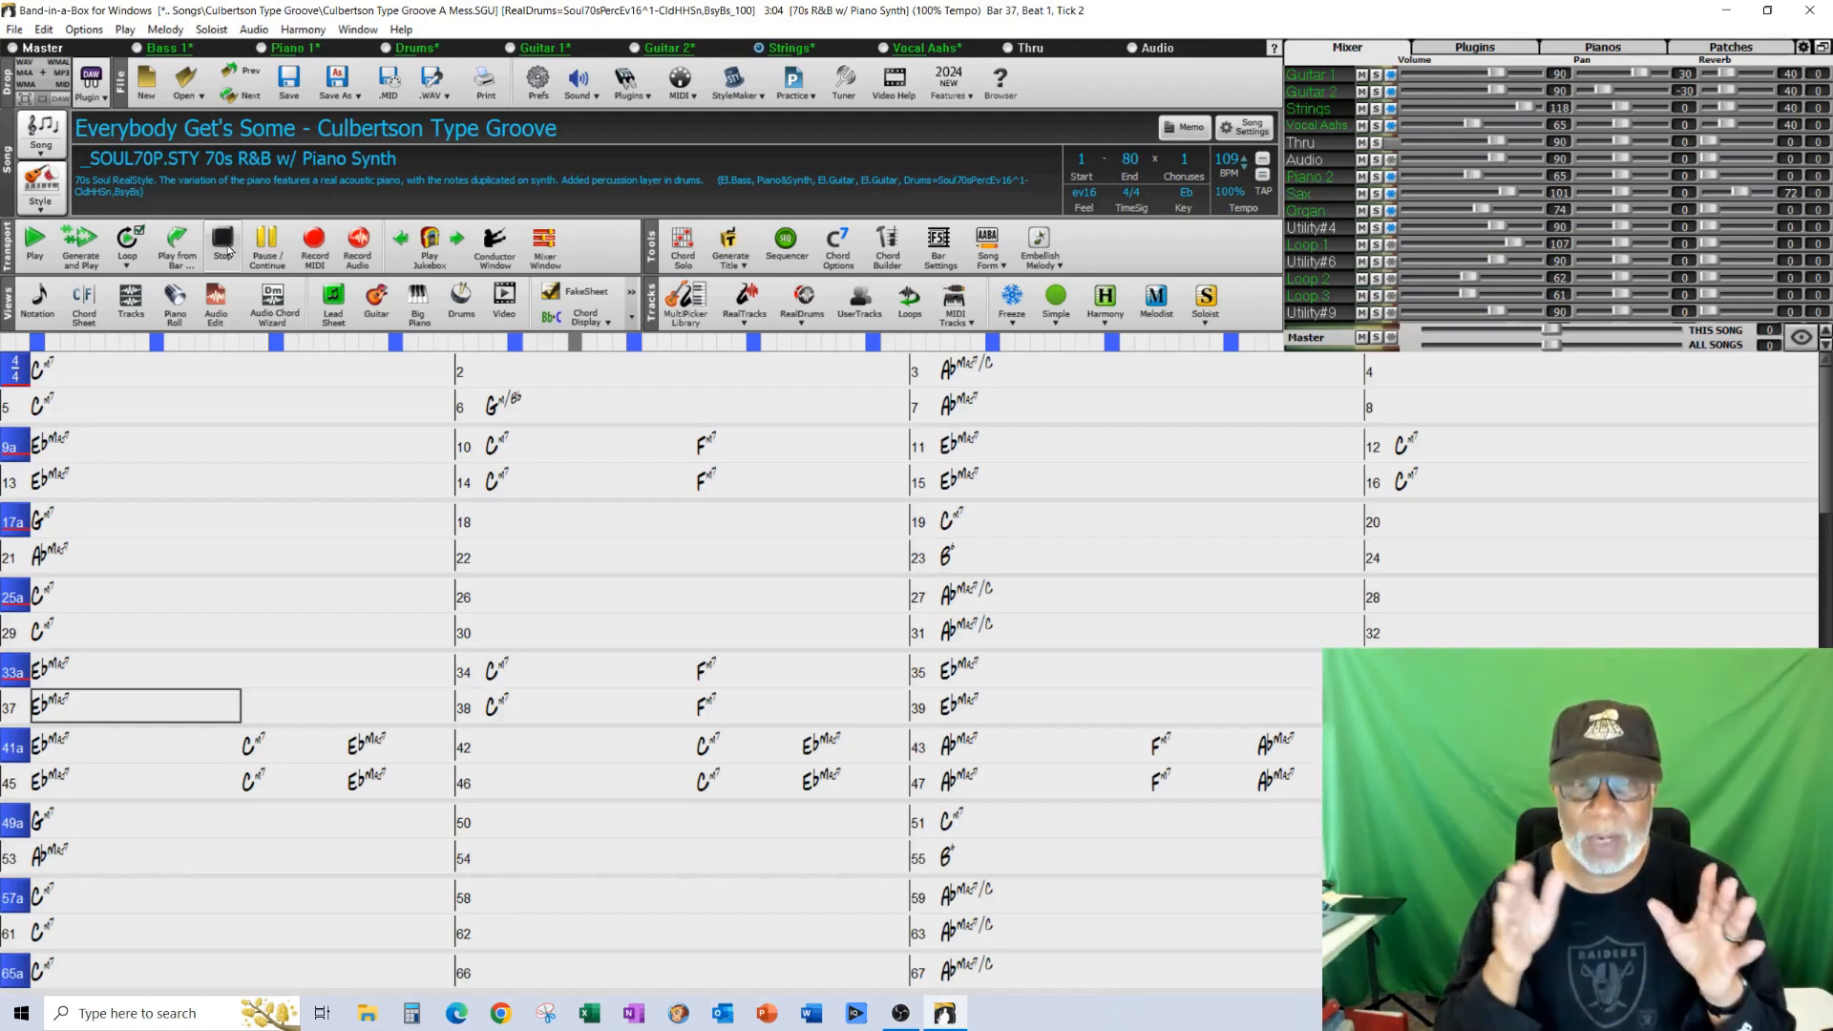
# - Check the Organ track's volume change in the settings for bar 9 and close them
pyautogui.click(112, 452)
pyautogui.rightClick(112, 451)
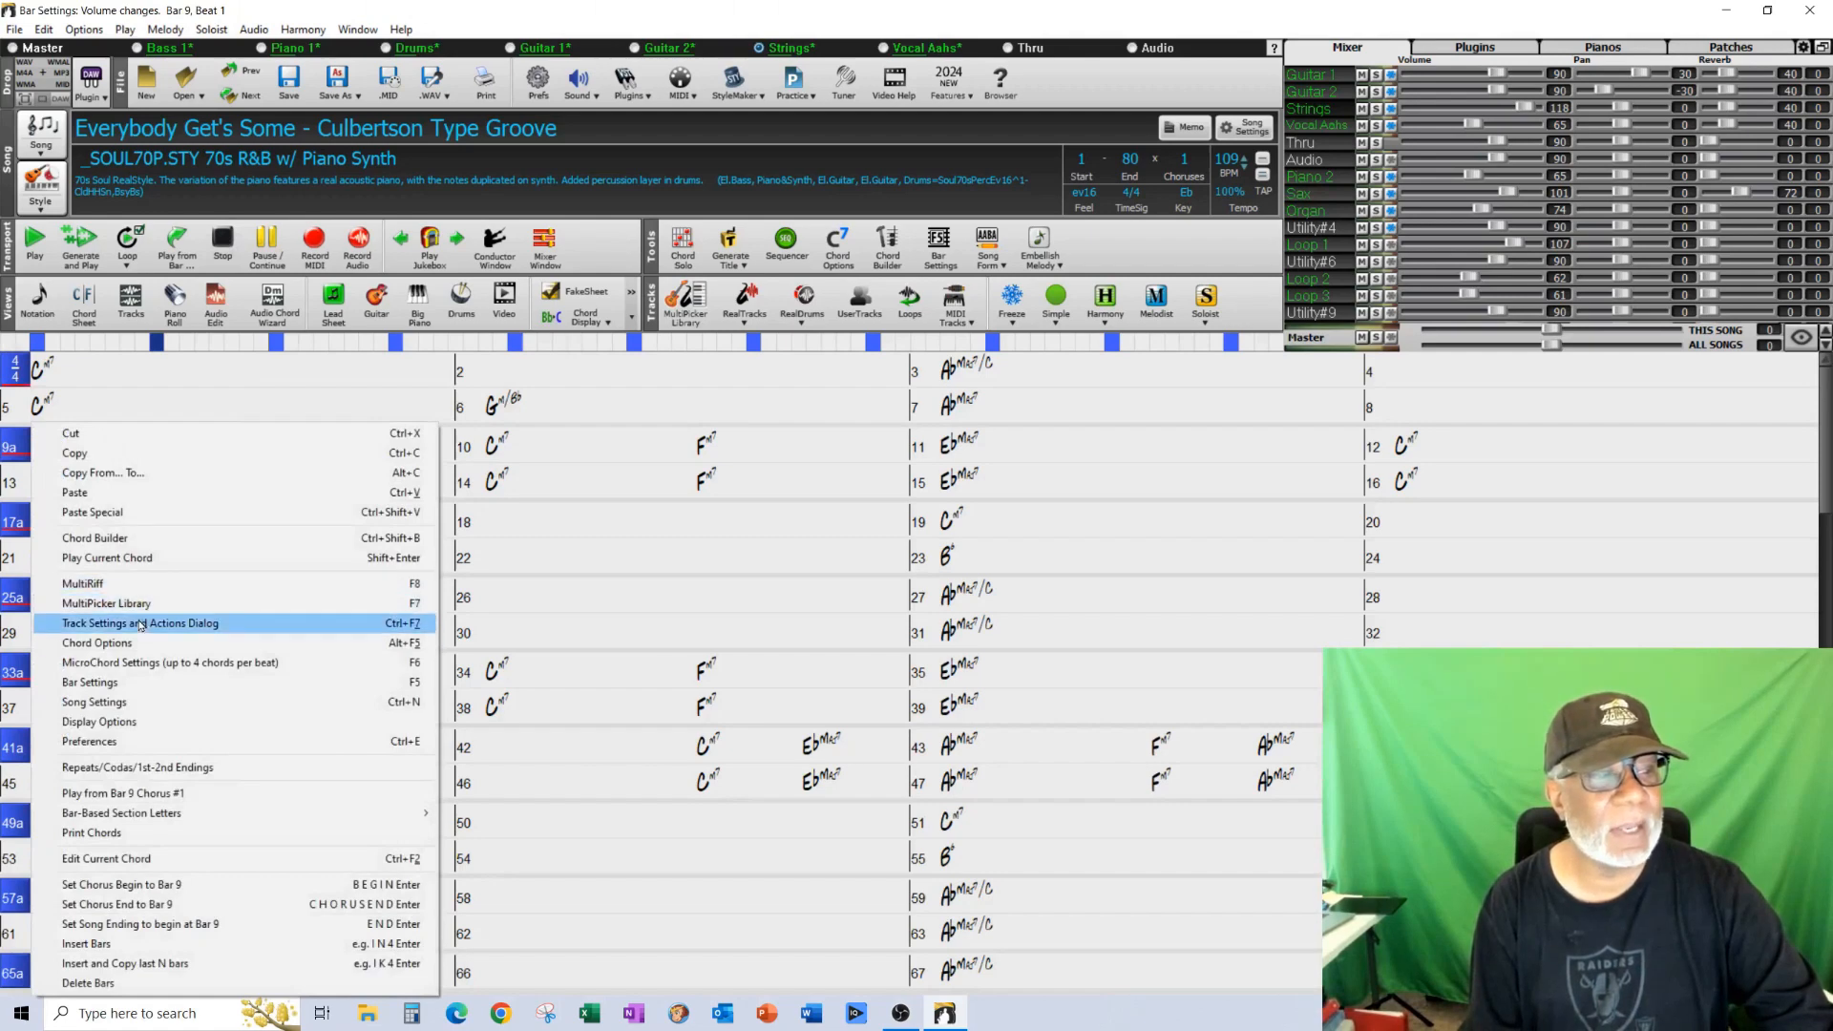
pyautogui.click(135, 683)
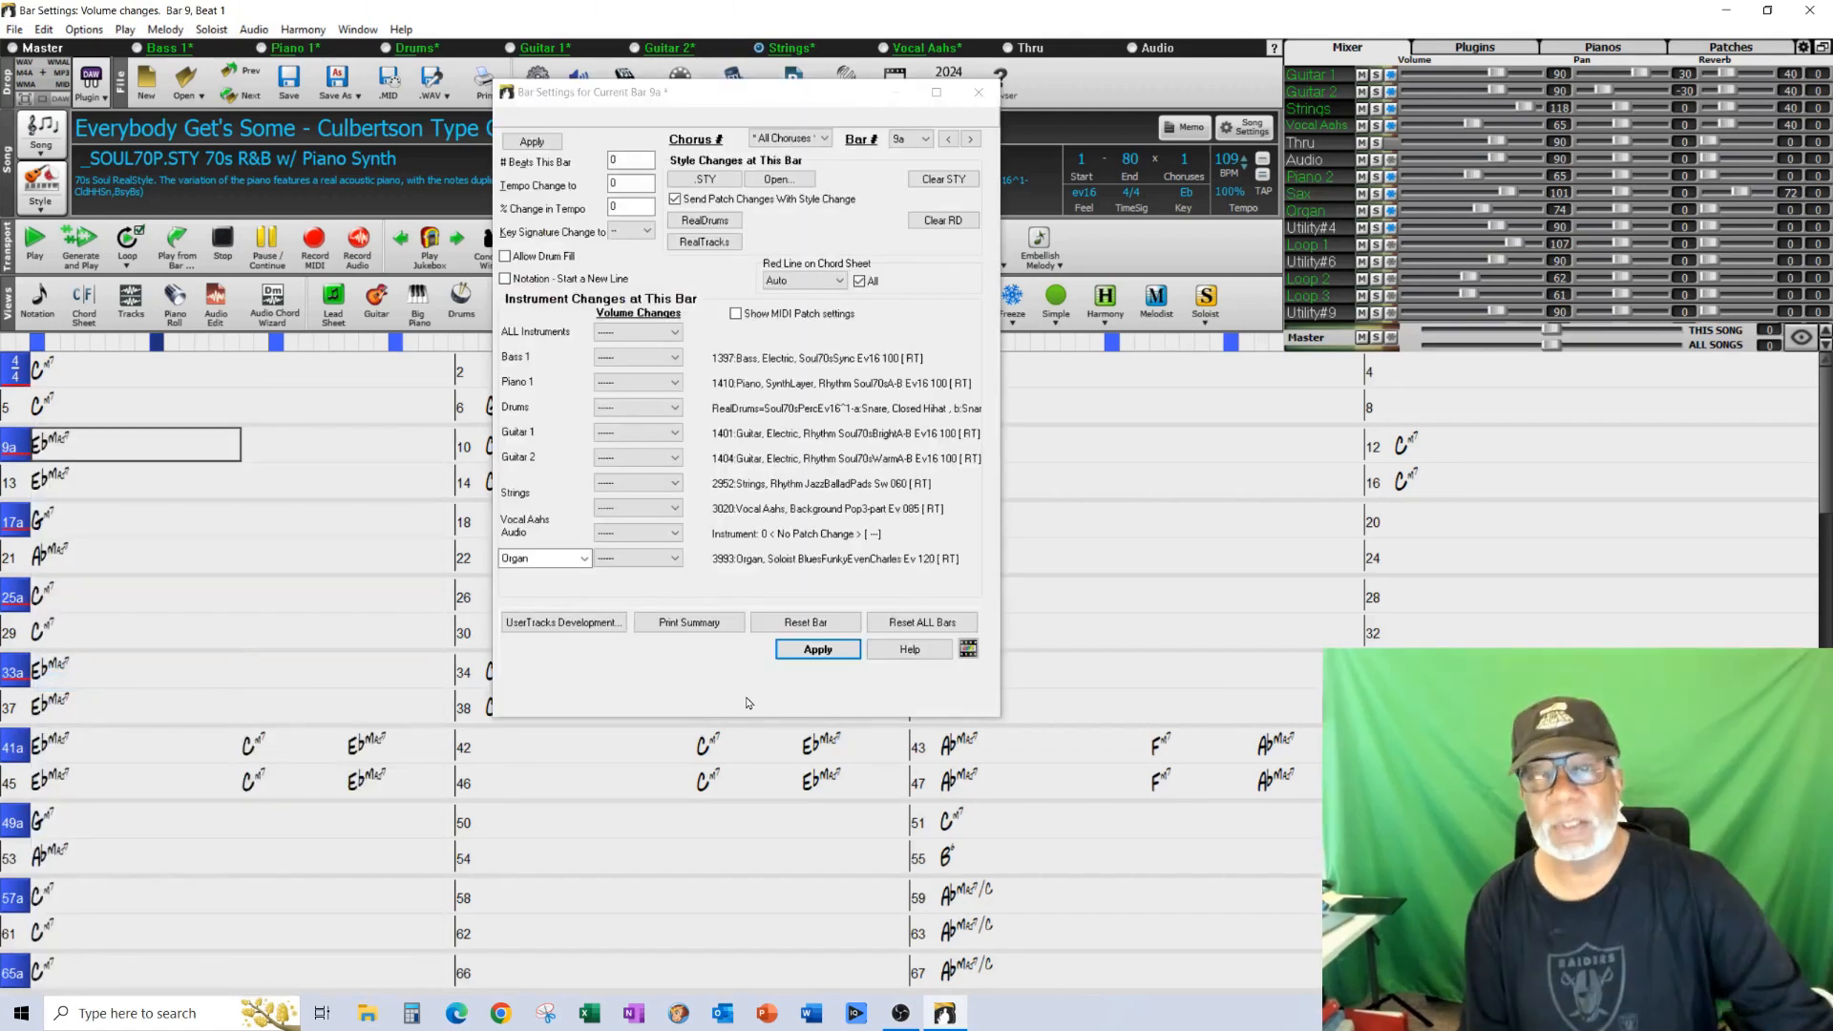
pyautogui.click(586, 561)
pyautogui.click(585, 563)
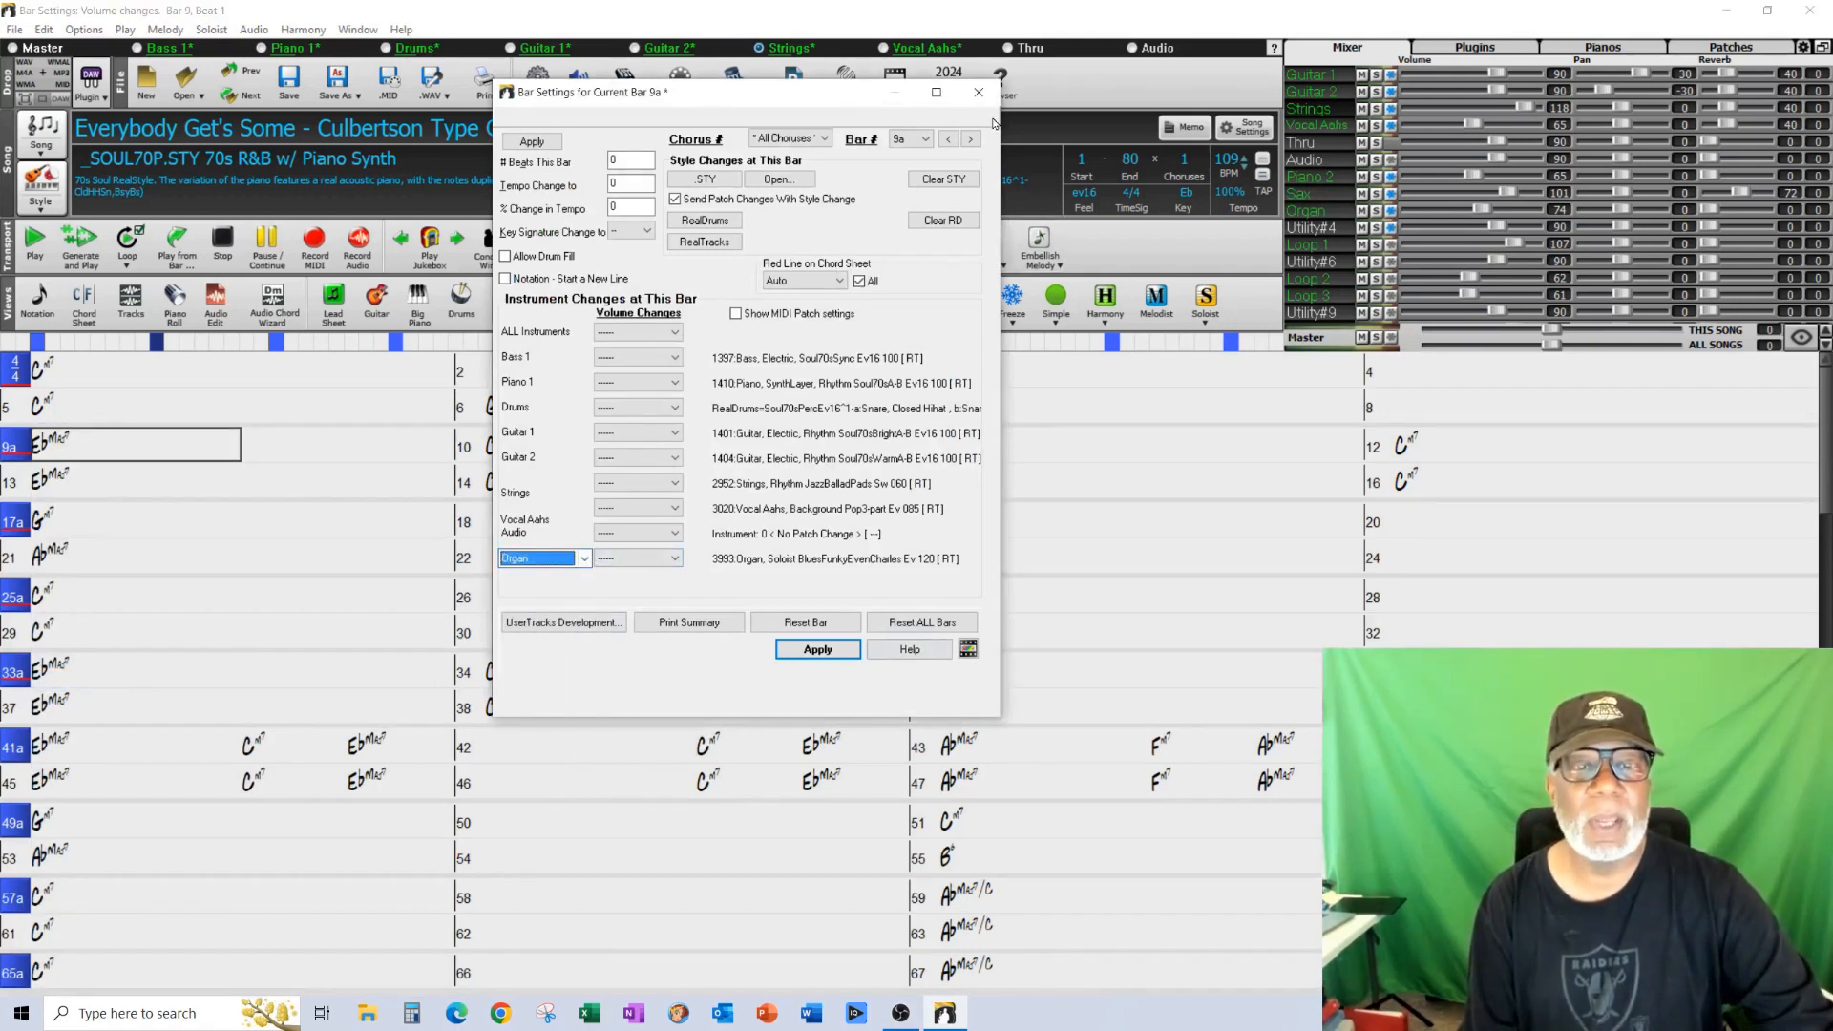
pyautogui.click(978, 92)
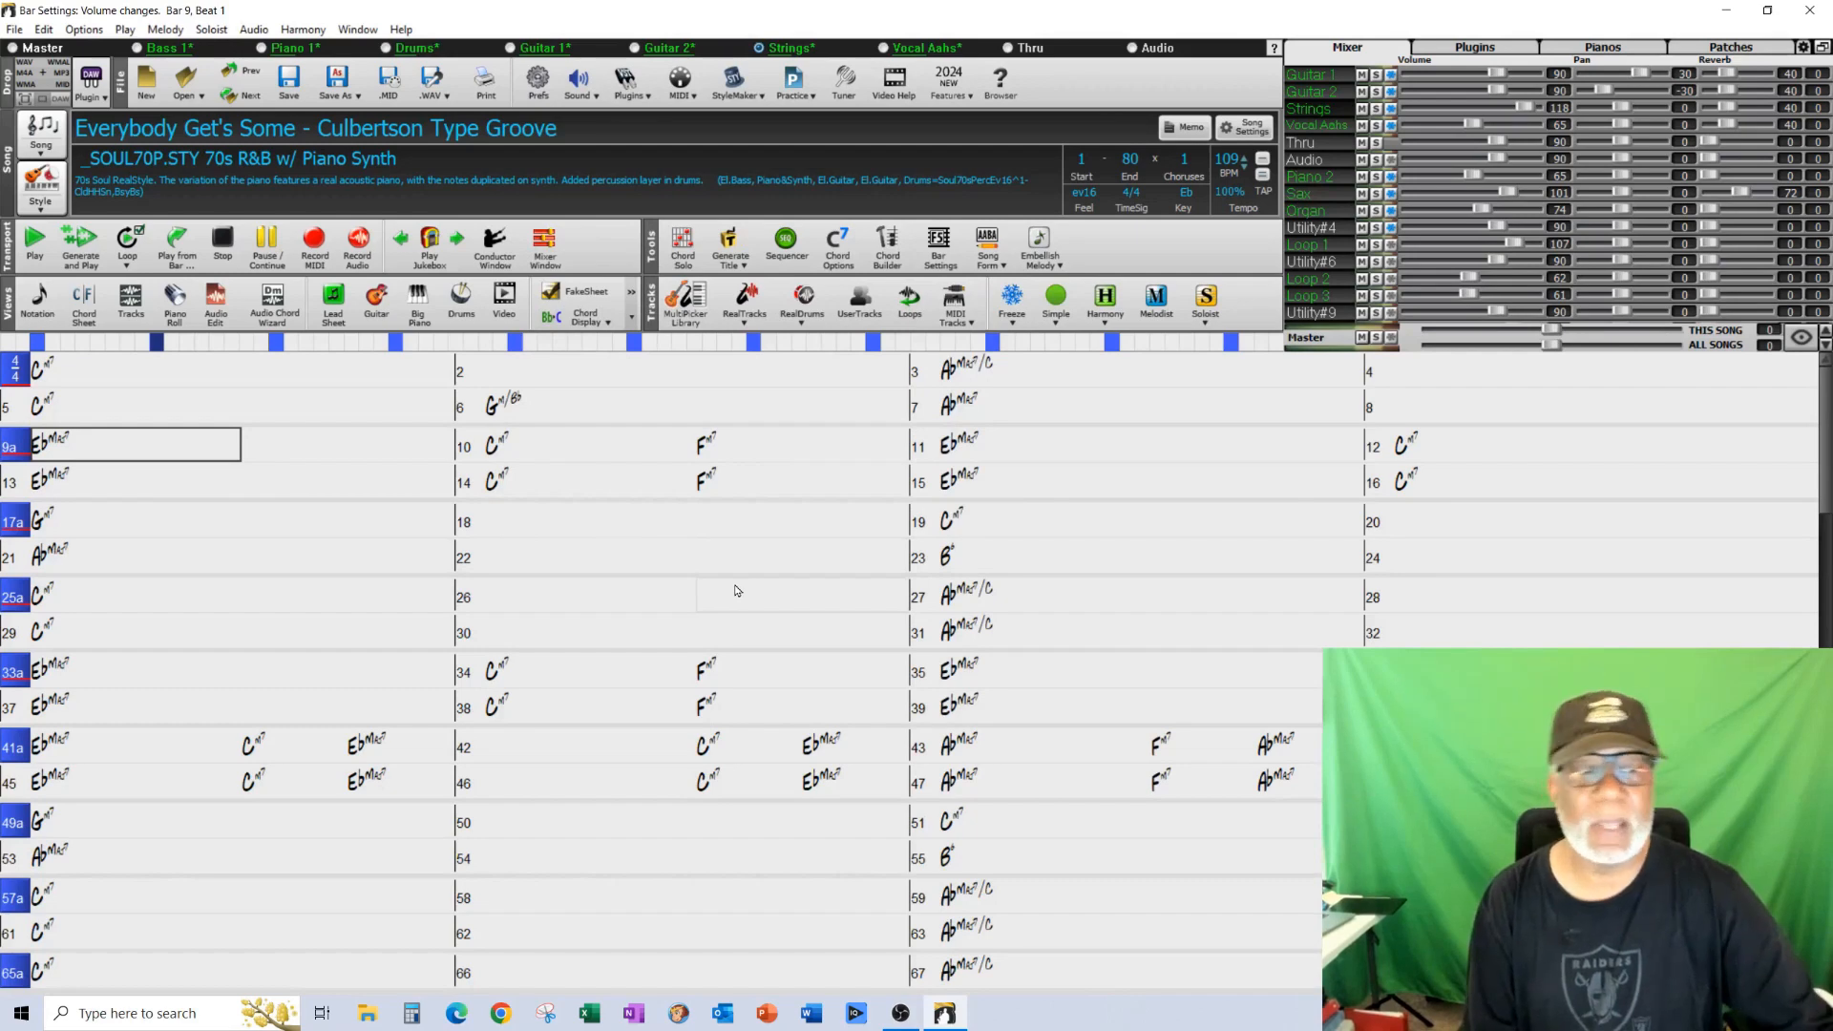
# - View the Strings track's waveform in the audio editor
pyautogui.click(225, 308)
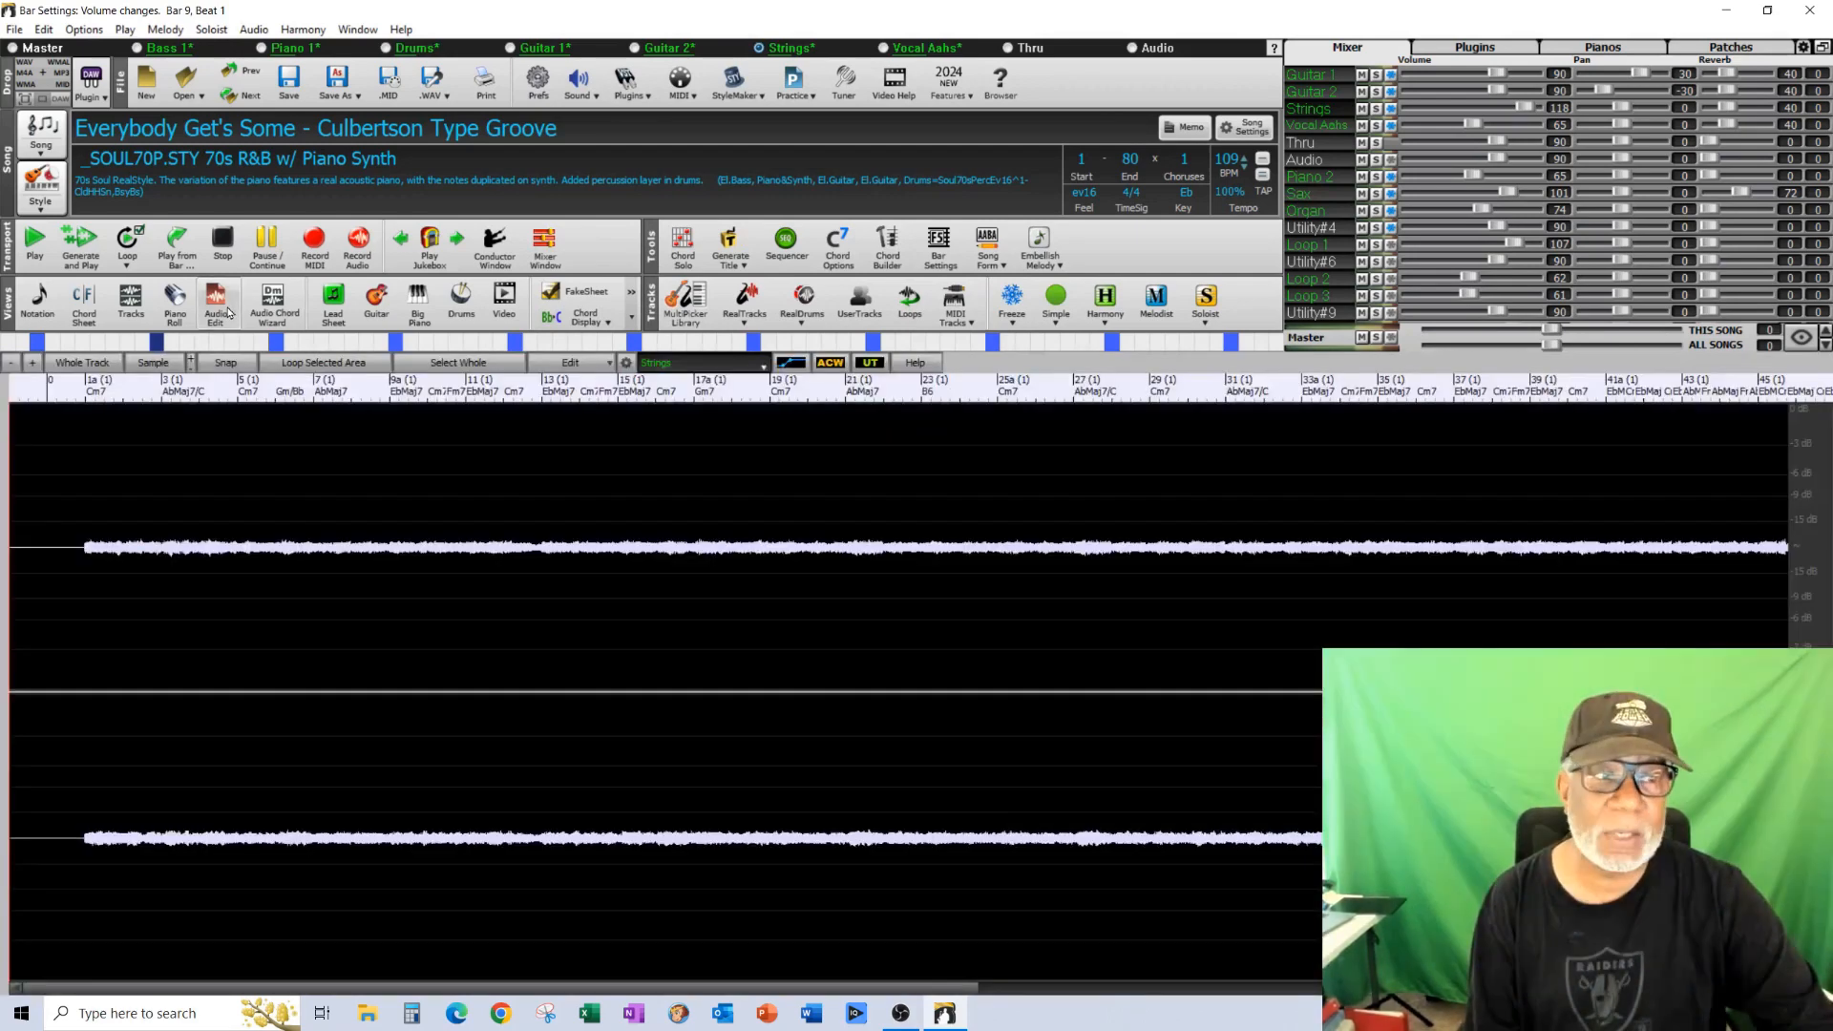
pyautogui.click(226, 310)
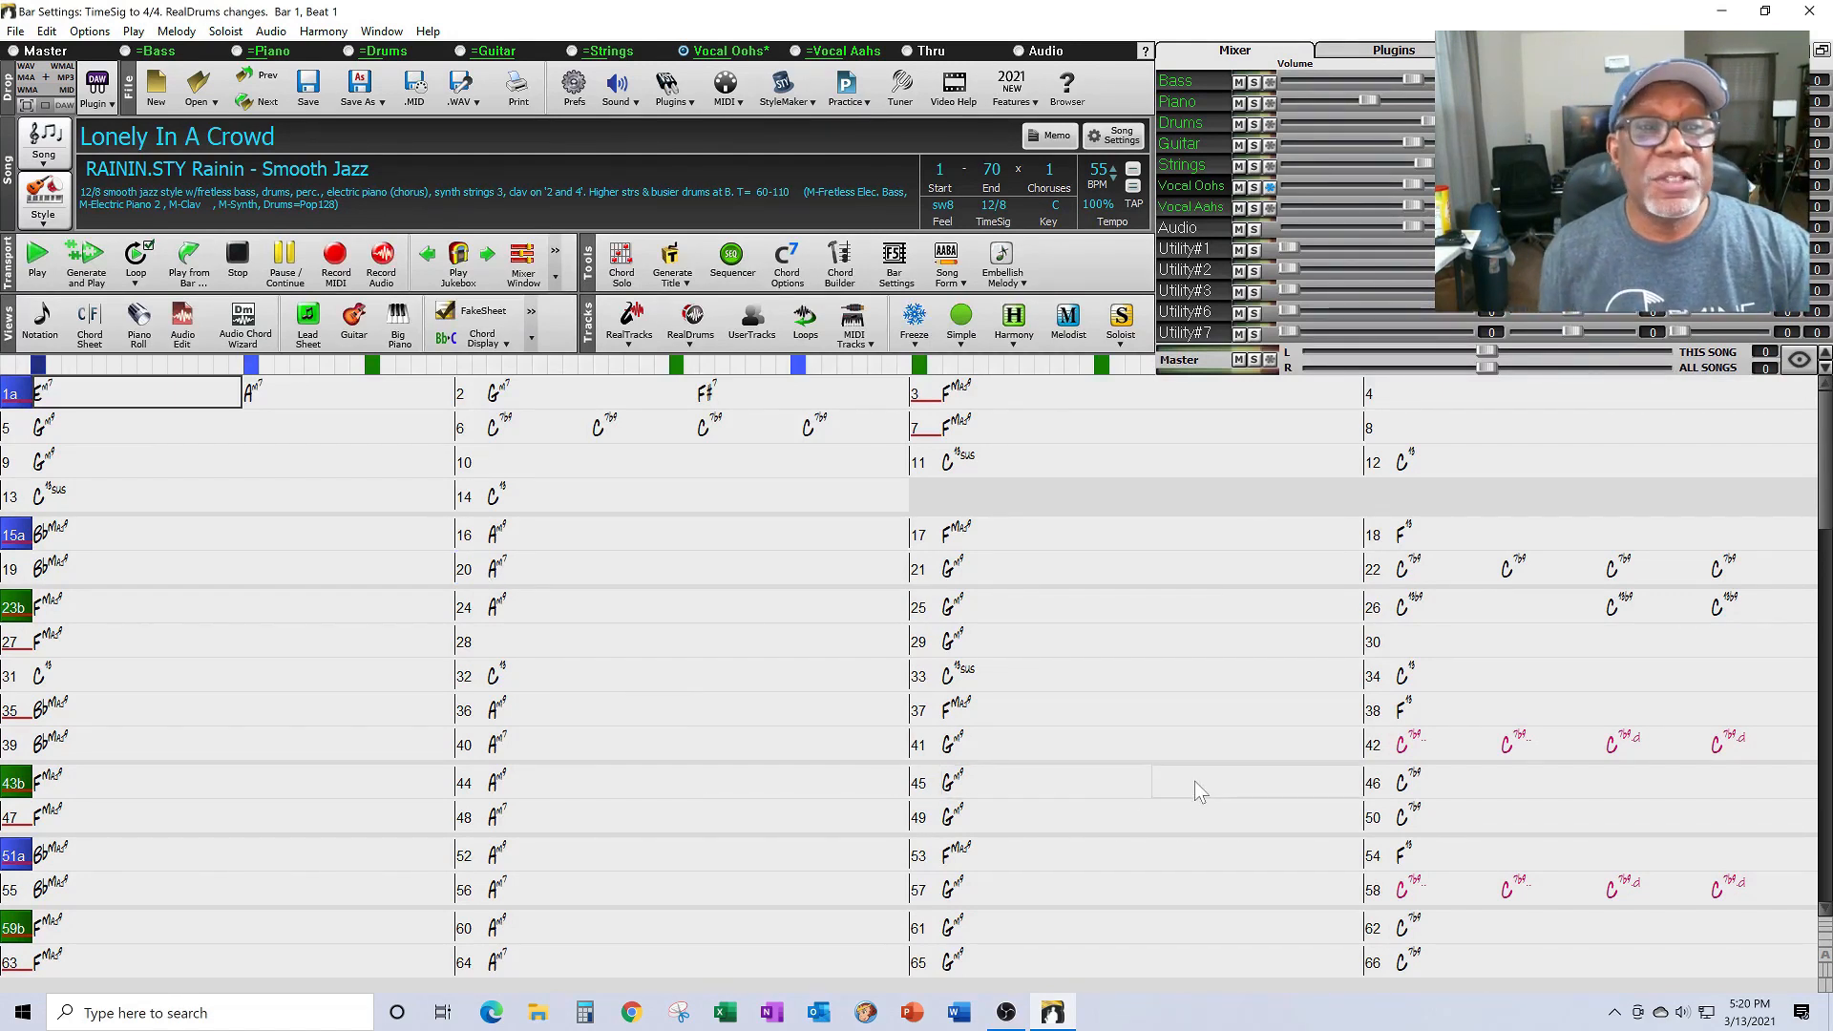
# - Play Lonely In A Crowd from bar 5 to hear the bar 6 chords and stop at bar 7
pyautogui.click(540, 424)
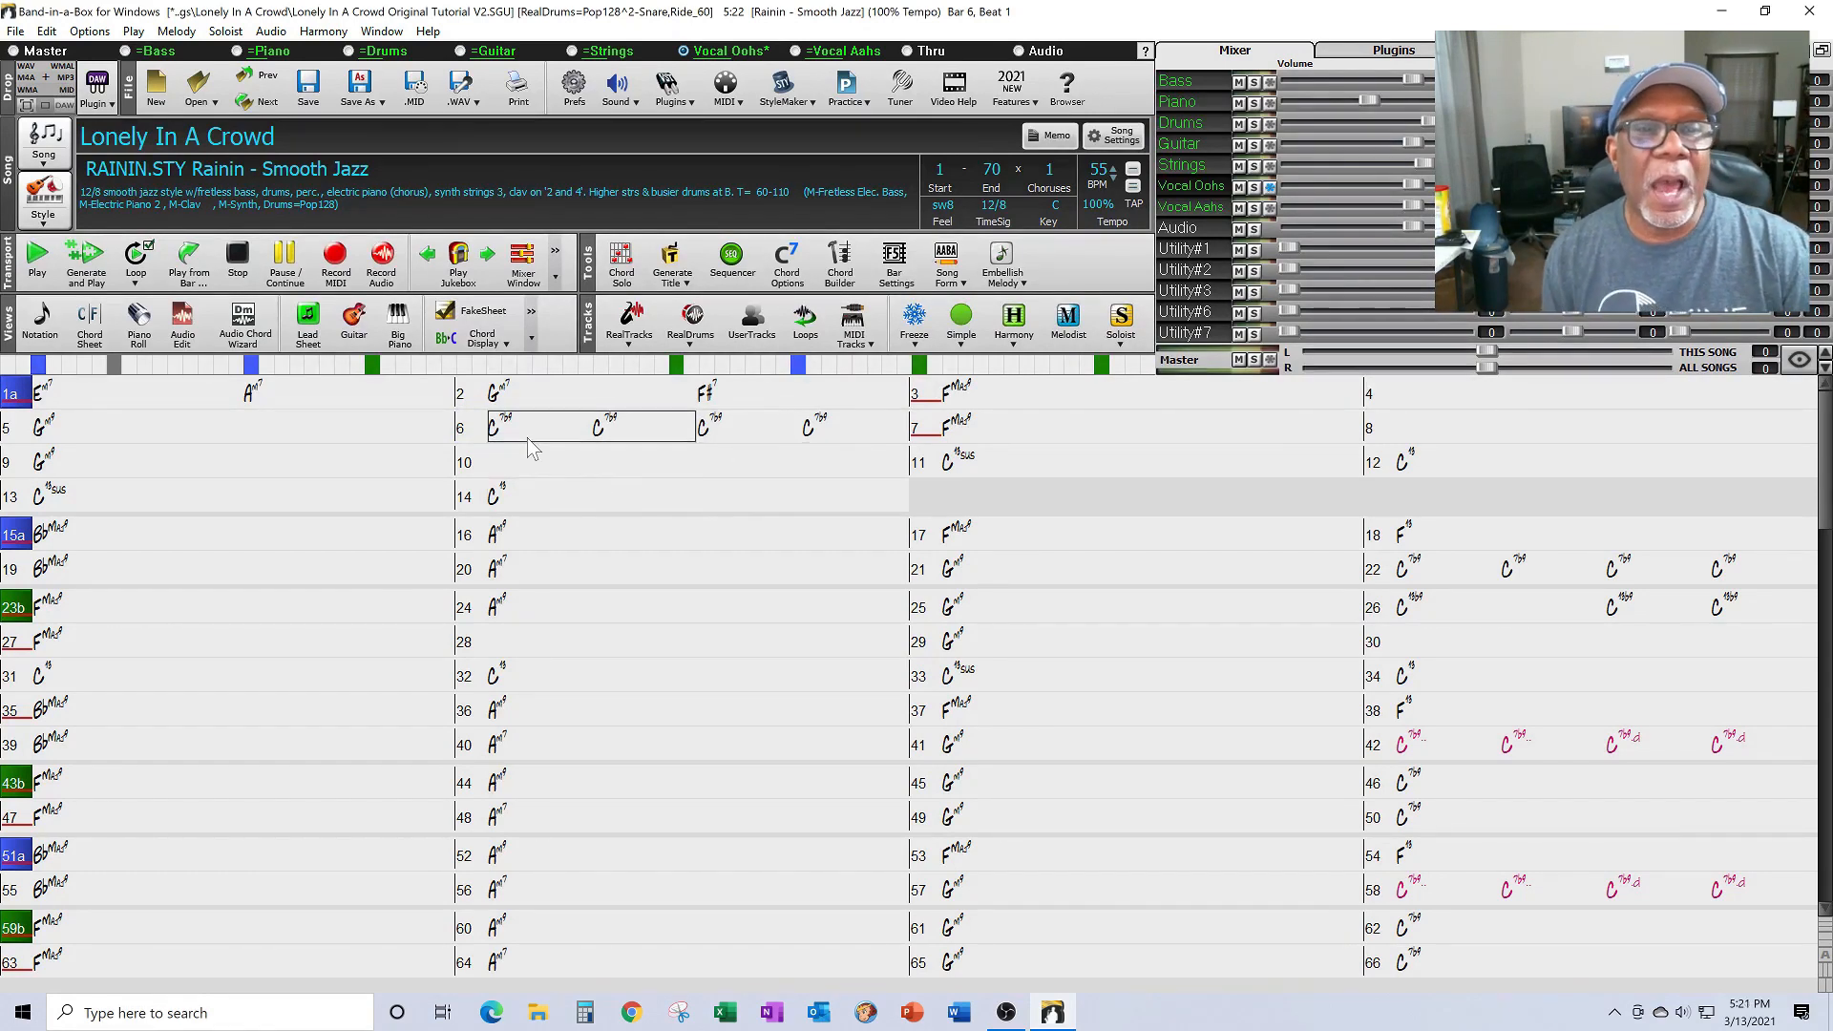
pyautogui.click(166, 435)
pyautogui.doubleClick(165, 432)
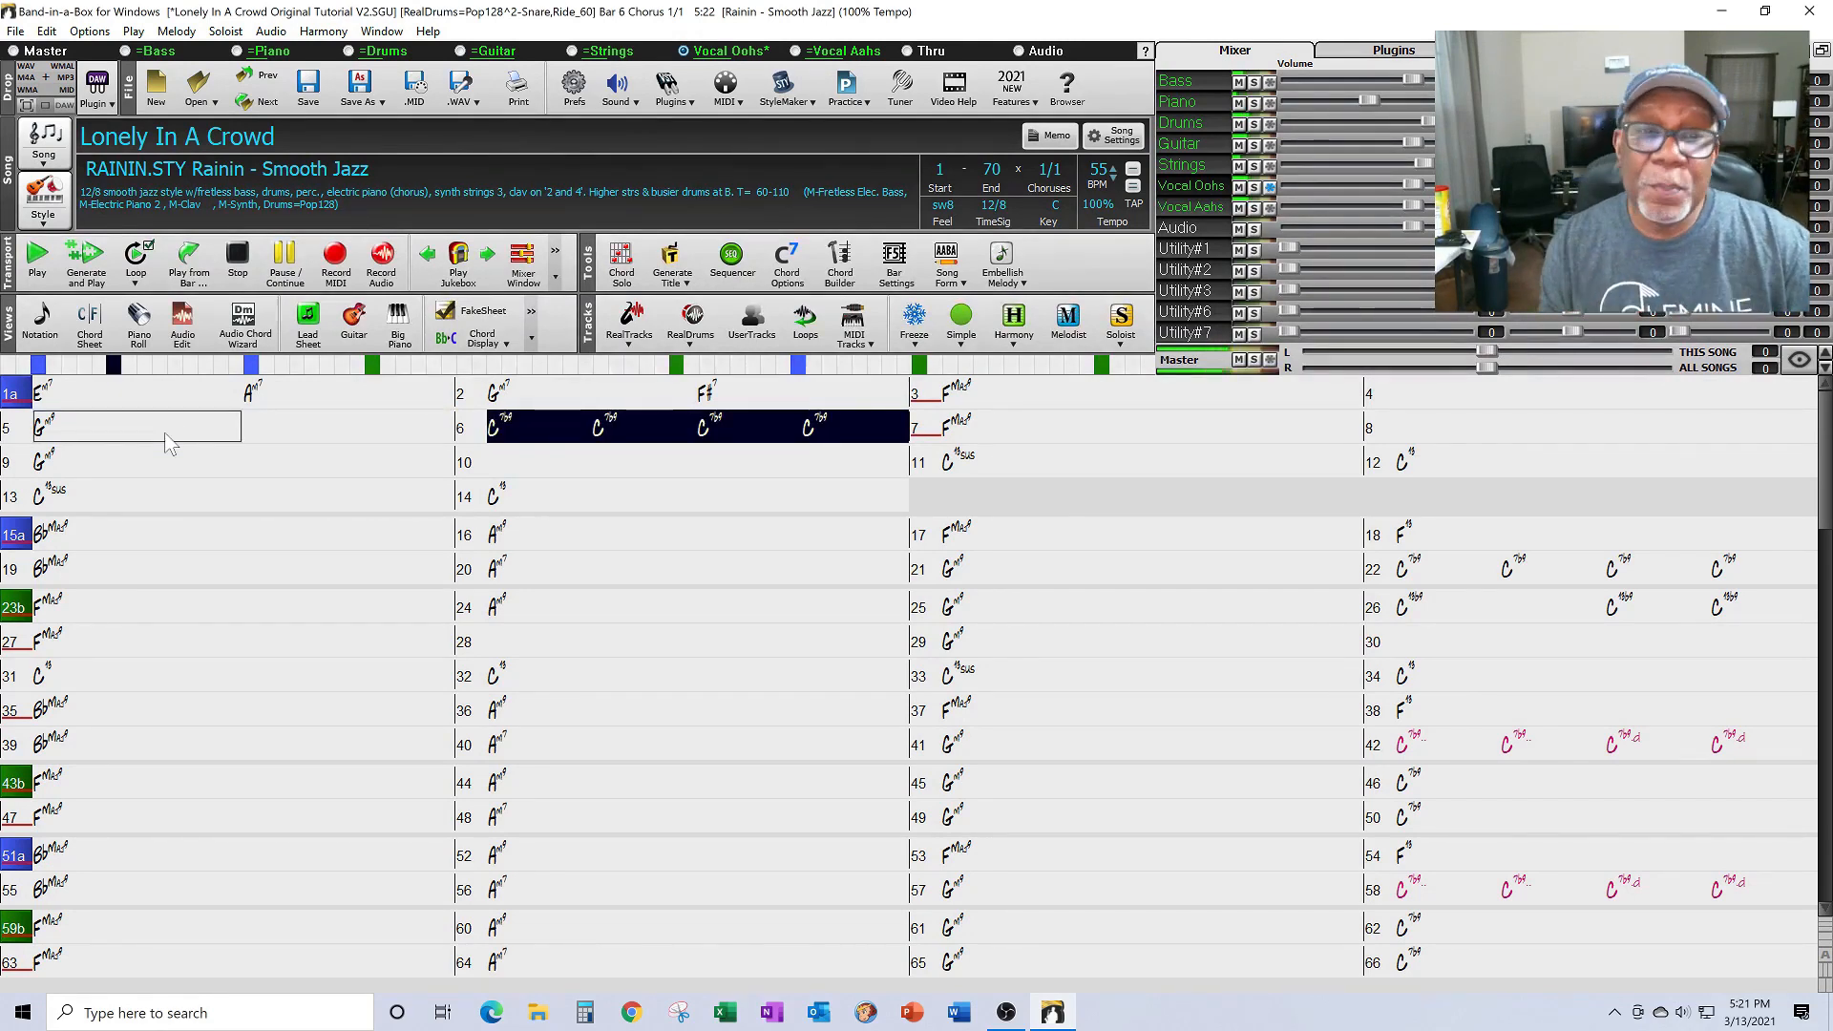
pyautogui.click(237, 256)
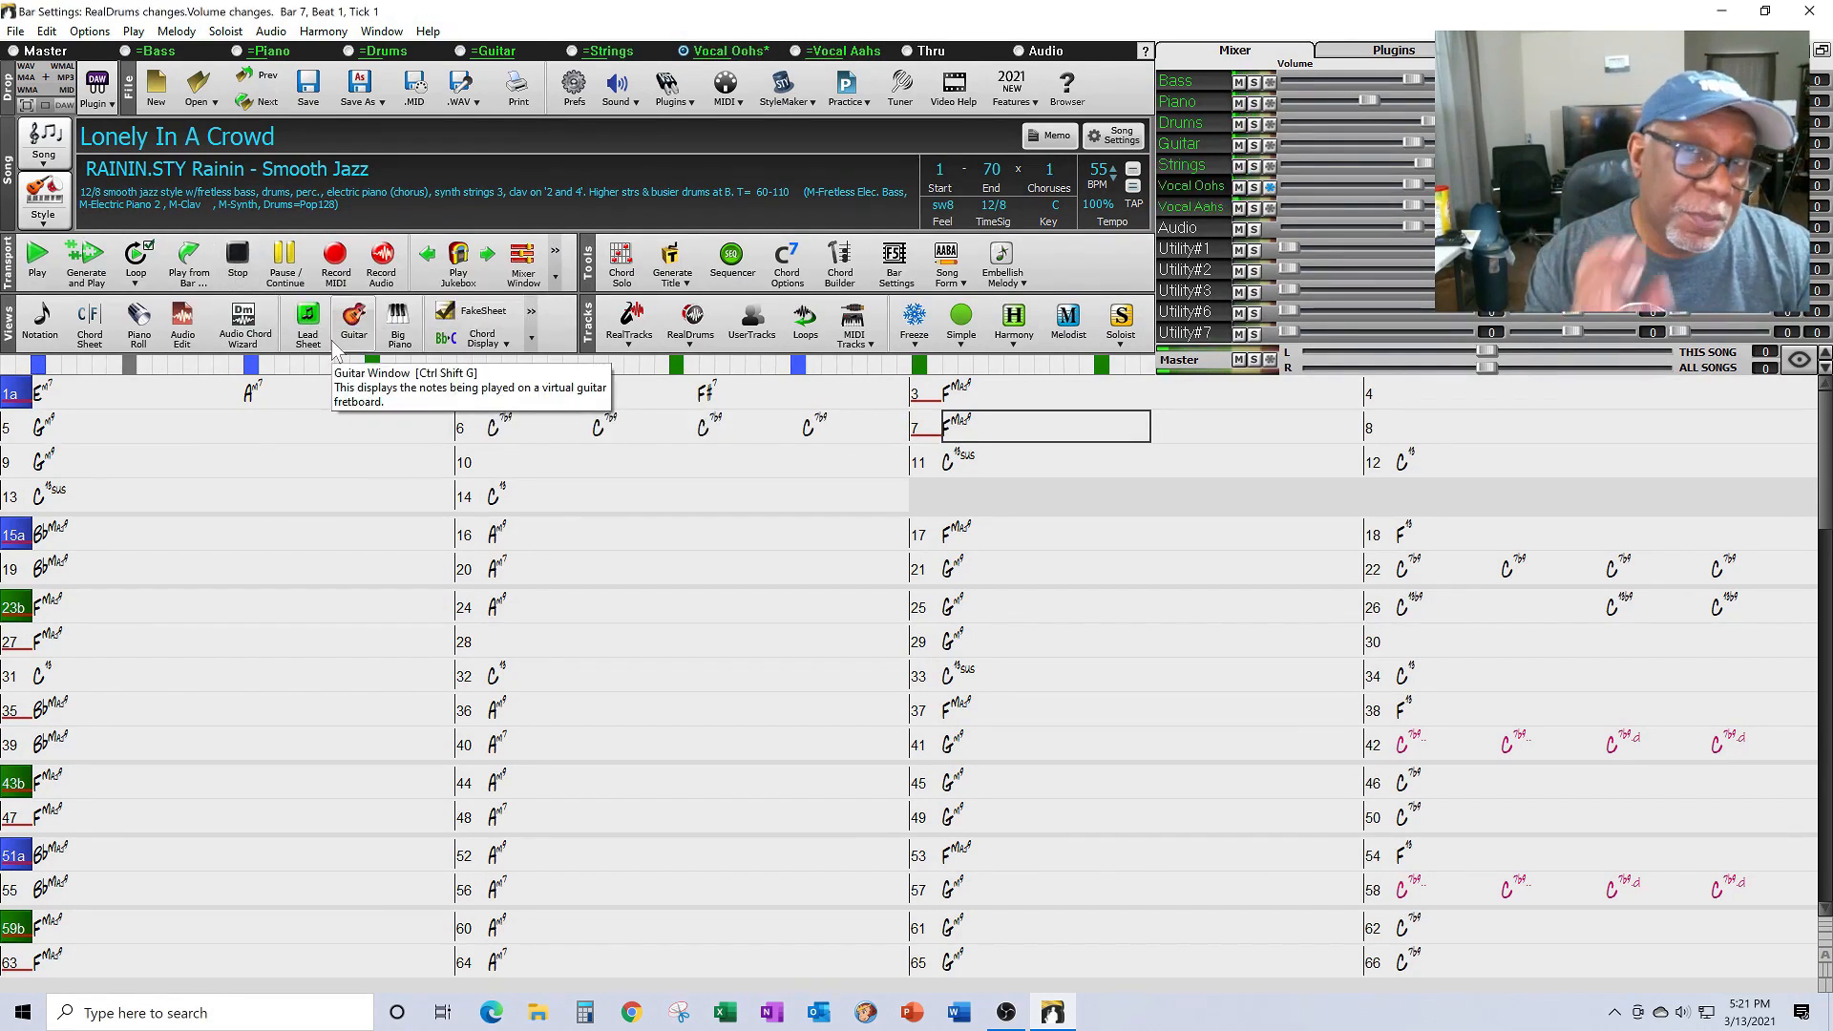
# - Open the chord options for bar 6 and set the C7b9 chord on beat 1 to a Shot for all instruments
pyautogui.click(525, 433)
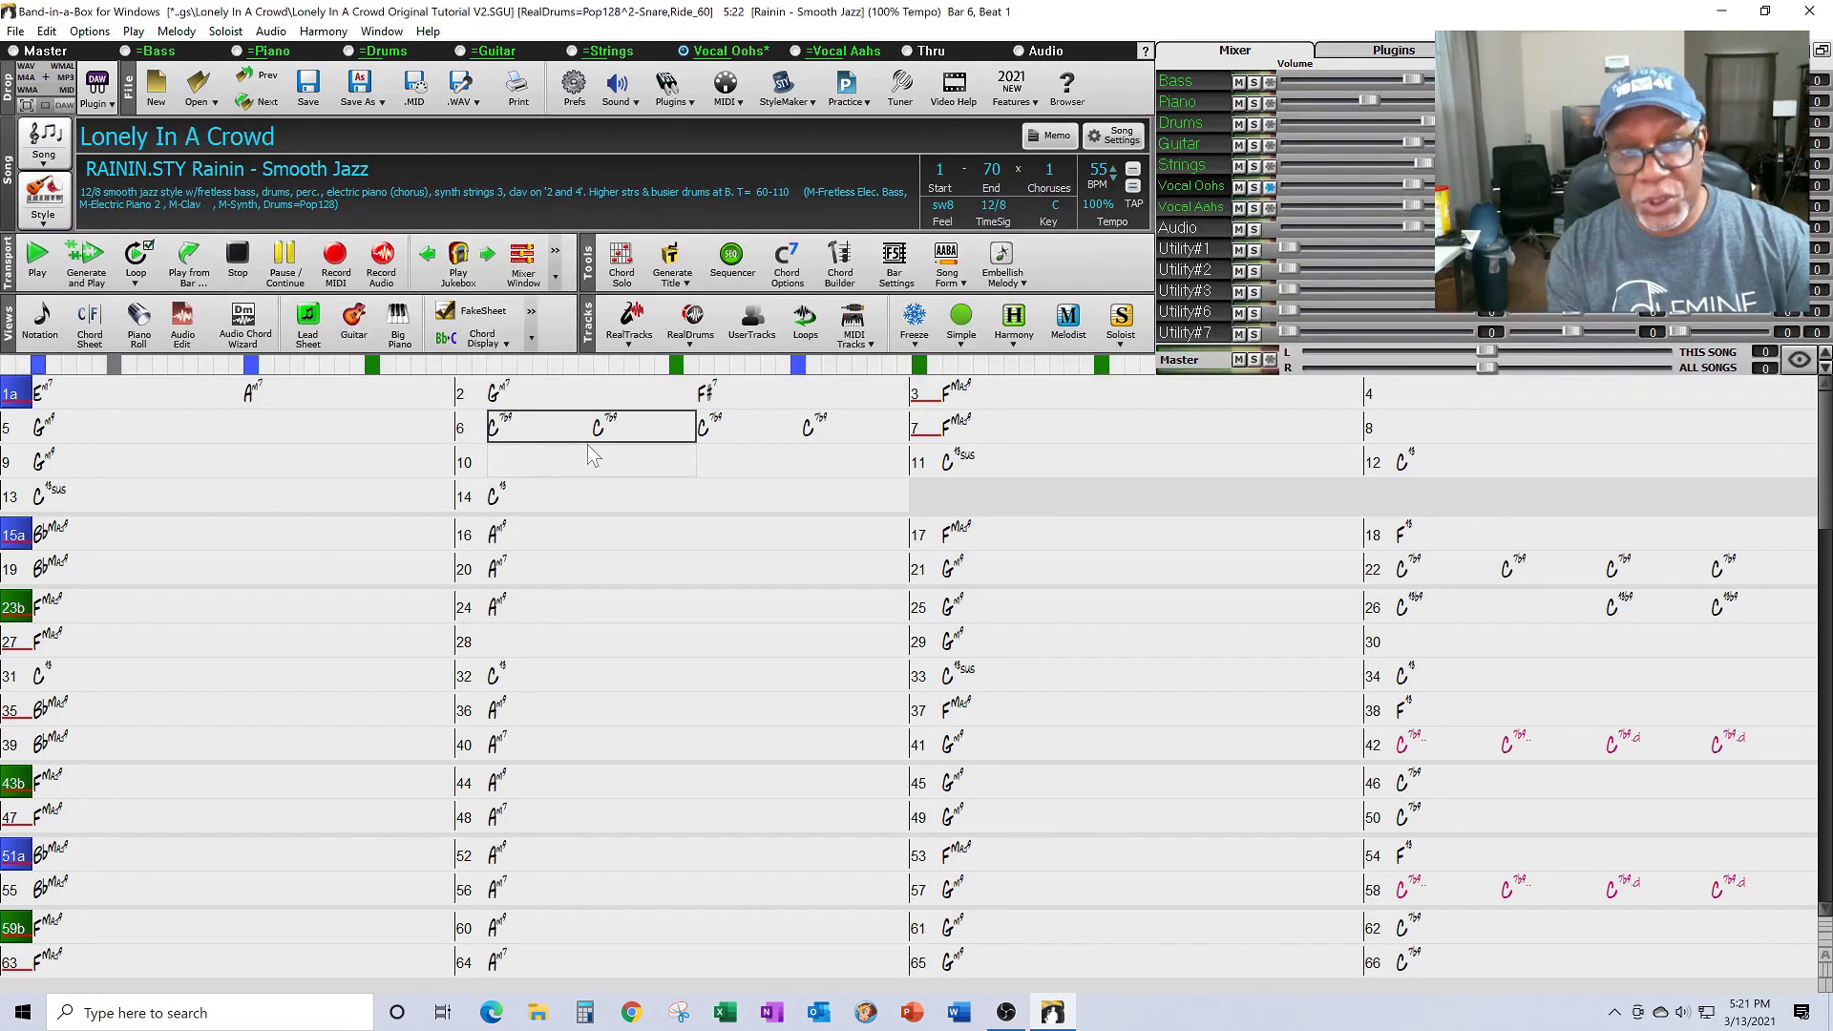
pyautogui.rightClick(557, 429)
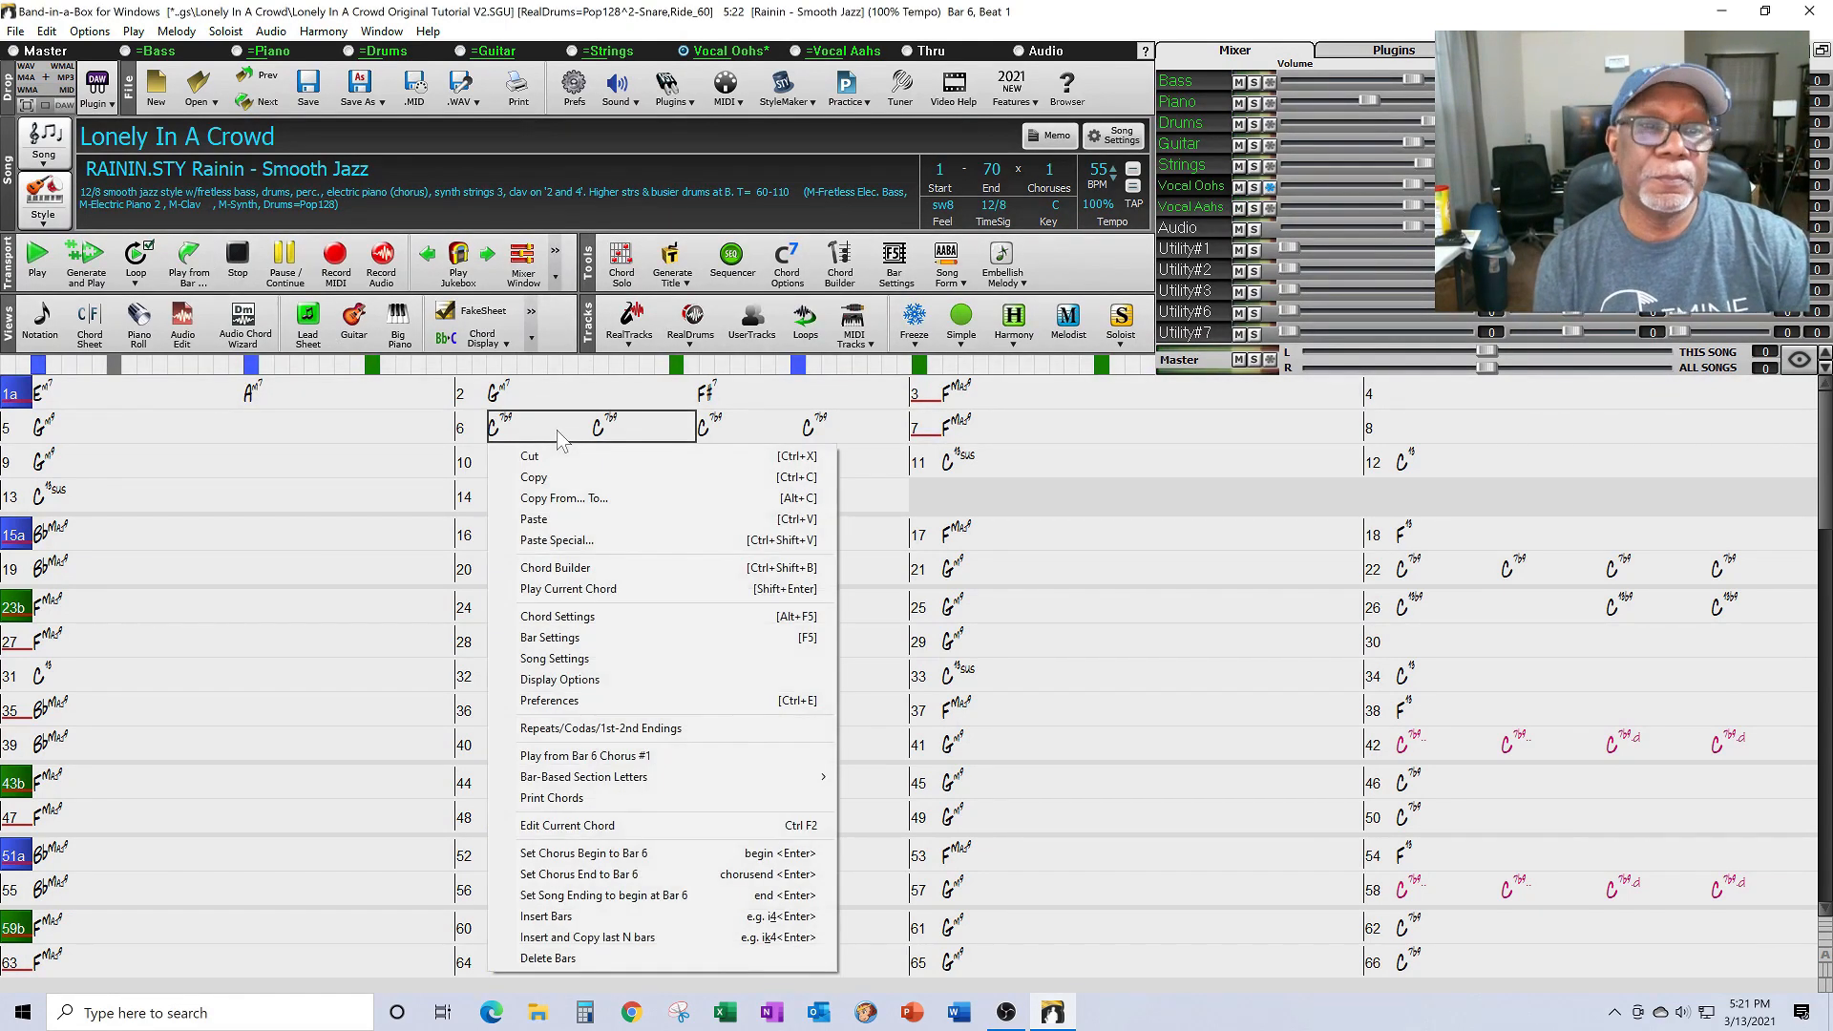
pyautogui.click(599, 616)
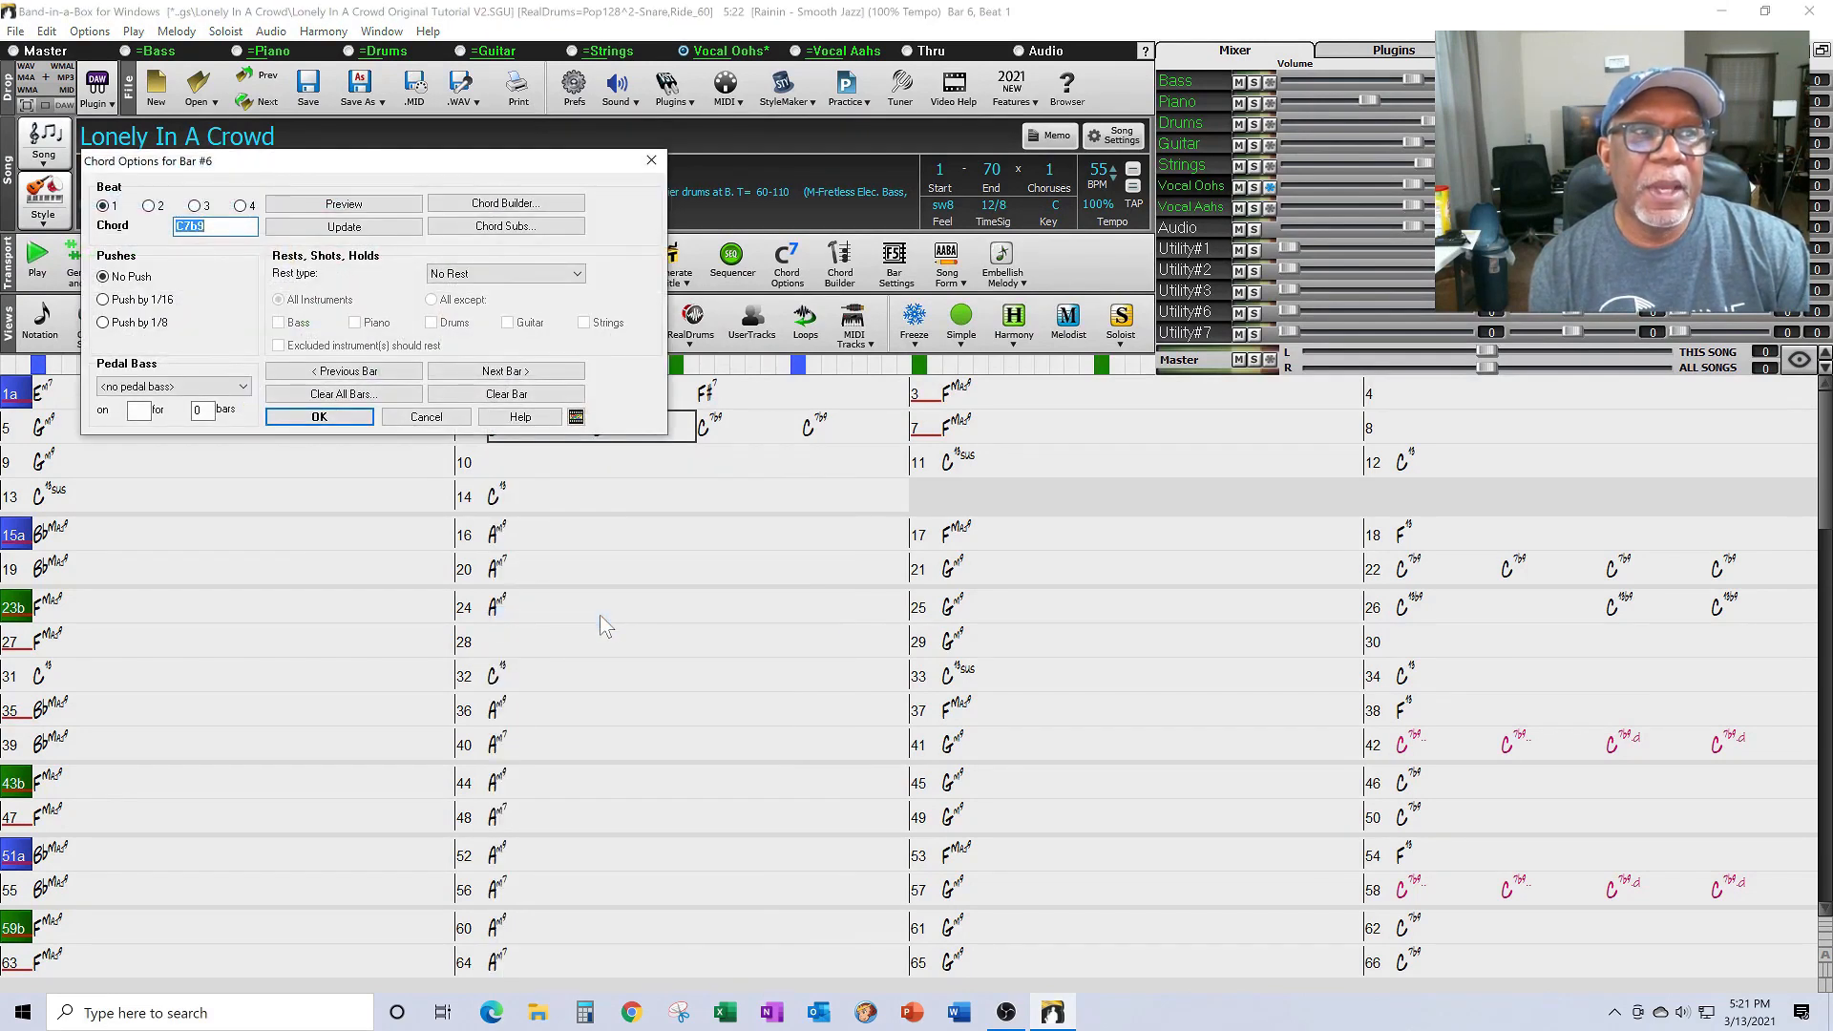
pyautogui.click(578, 275)
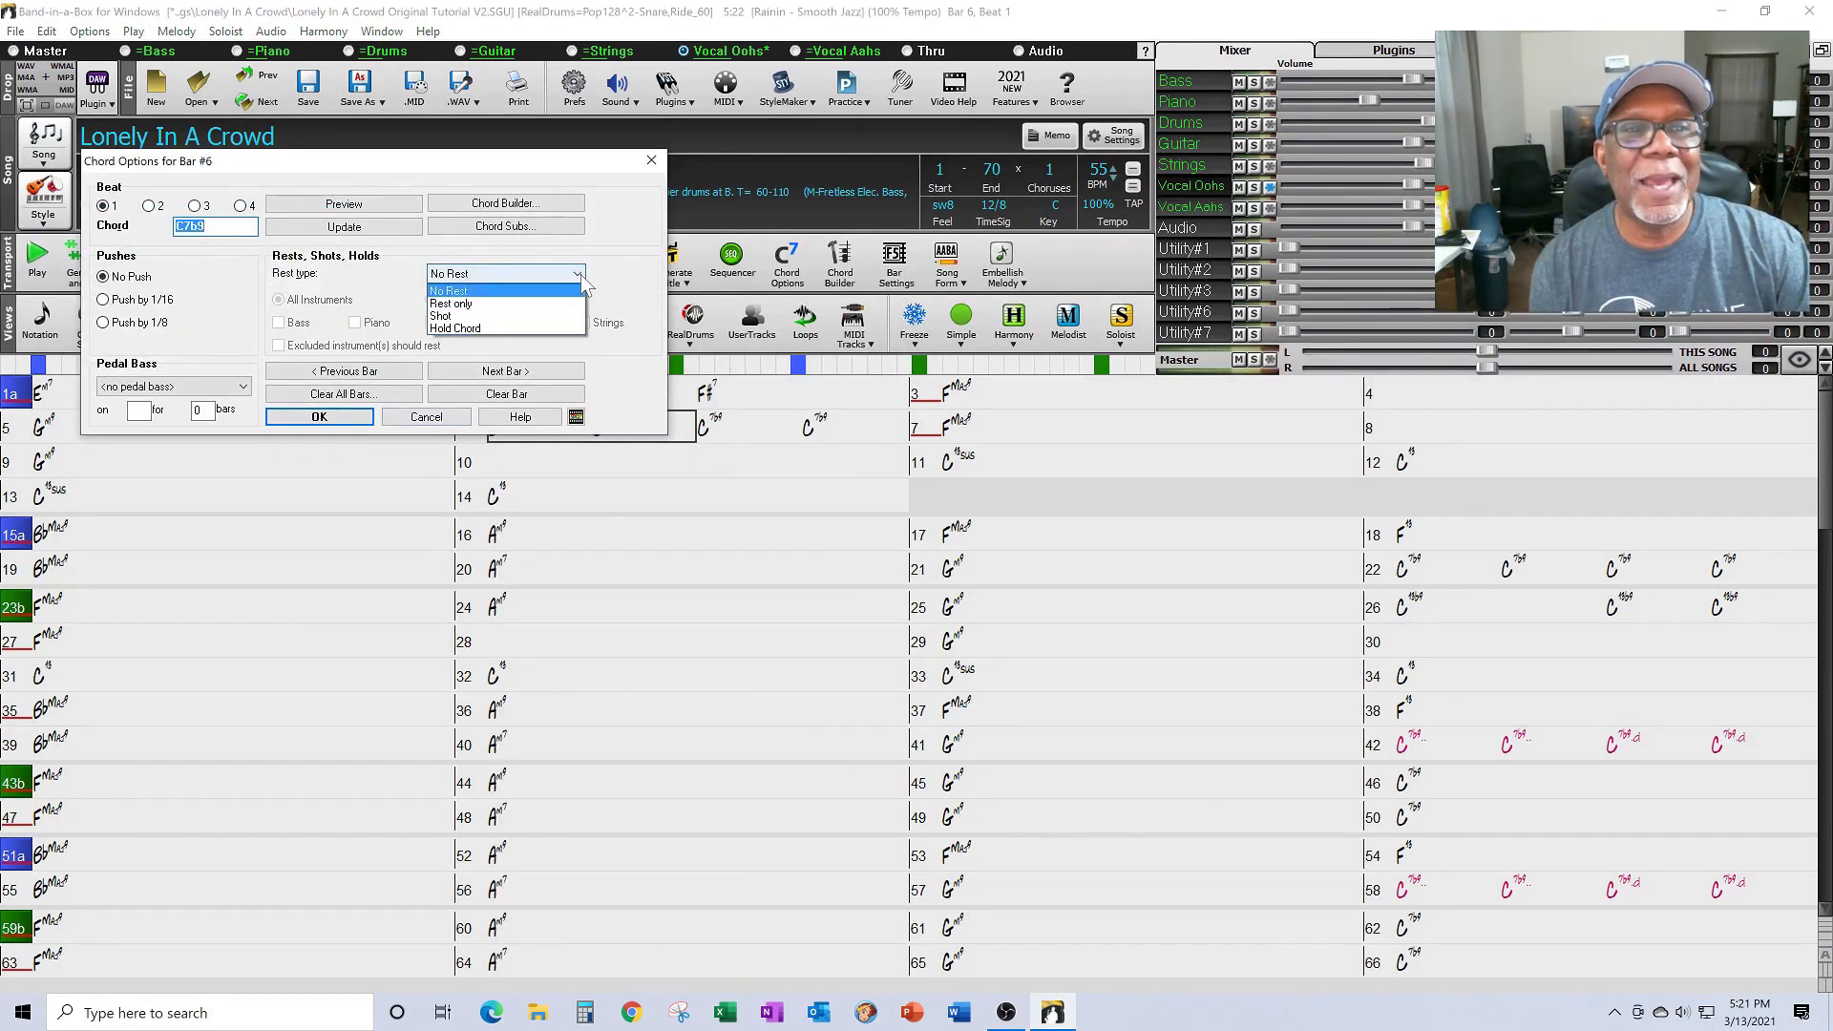
pyautogui.click(448, 309)
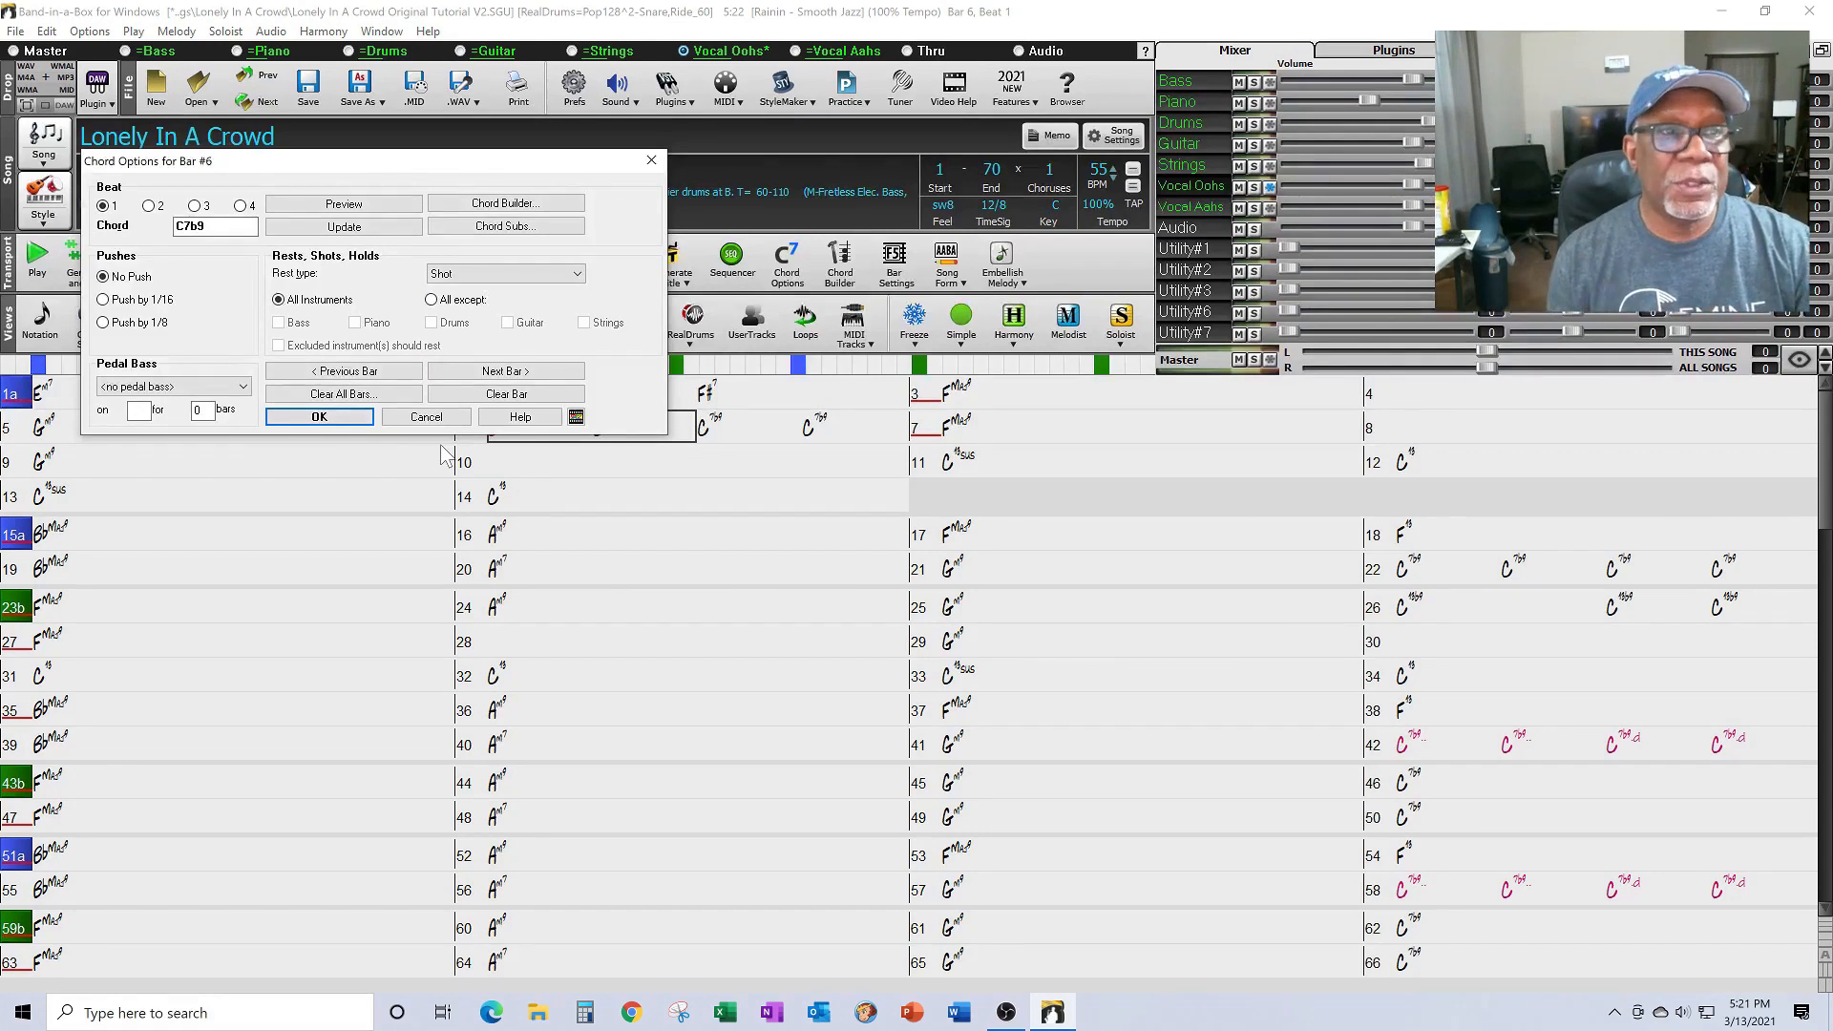
pyautogui.click(148, 205)
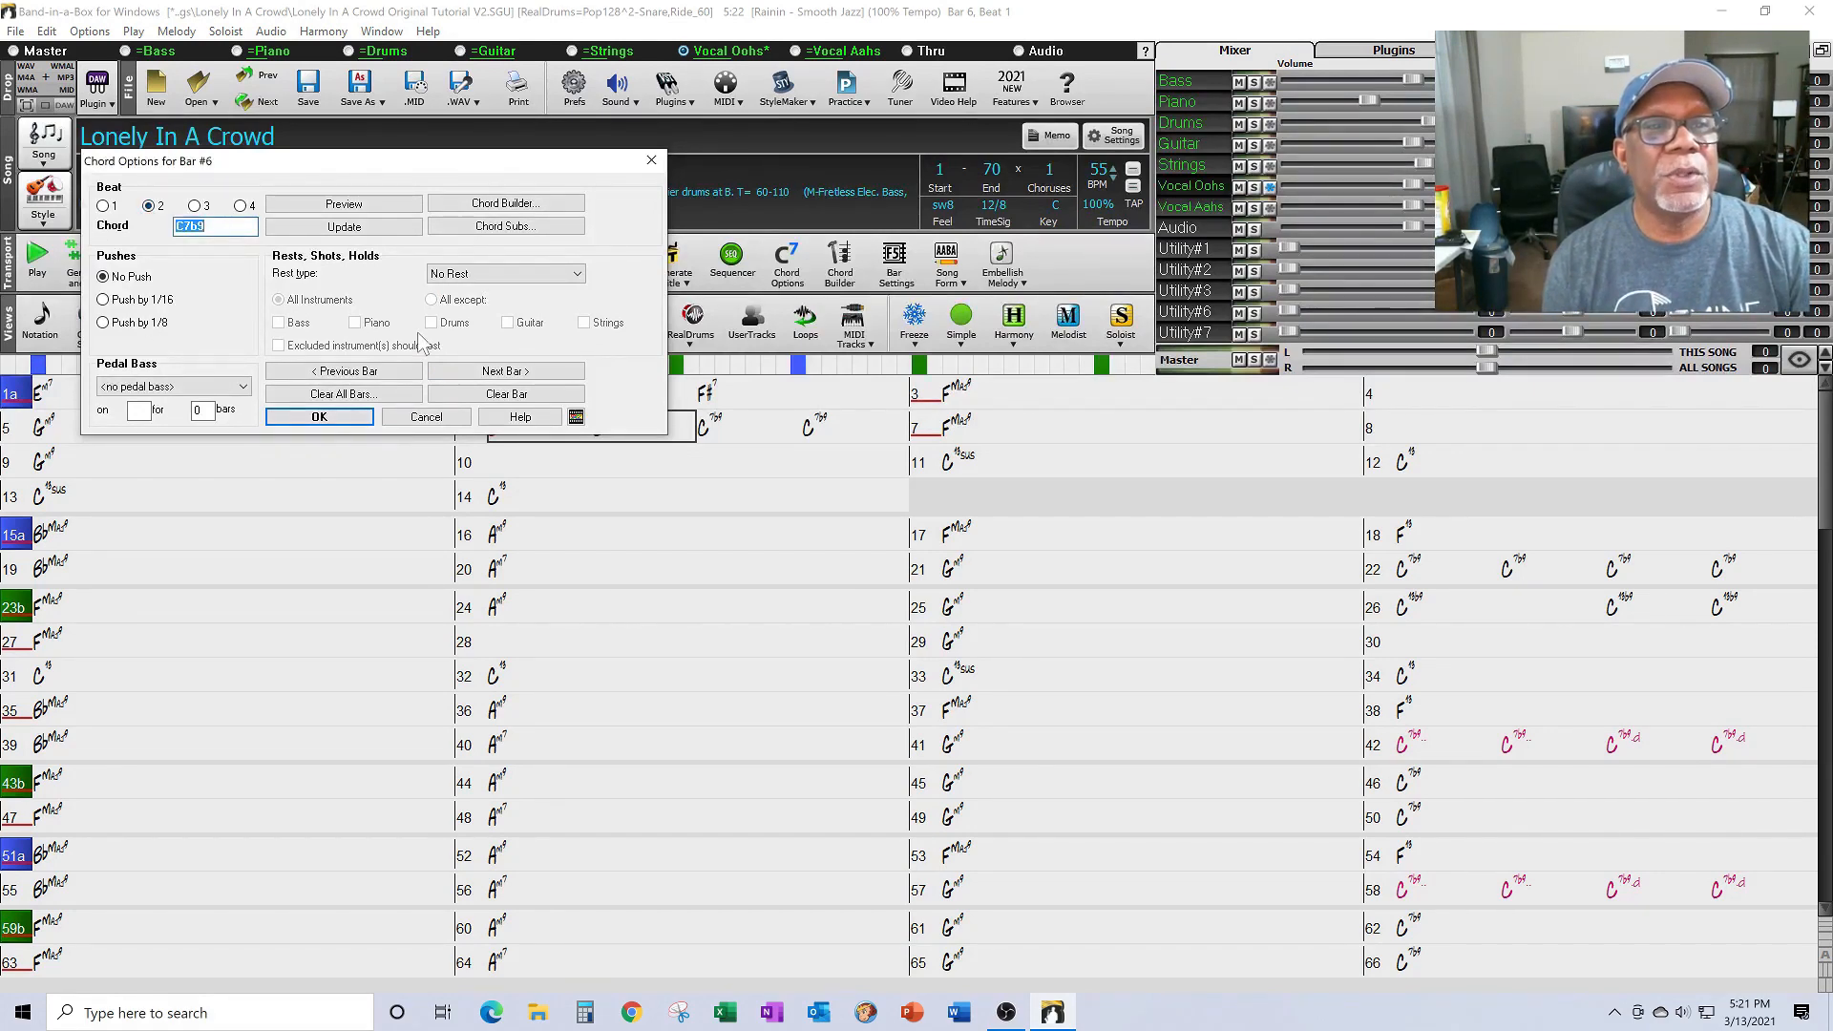
pyautogui.click(102, 205)
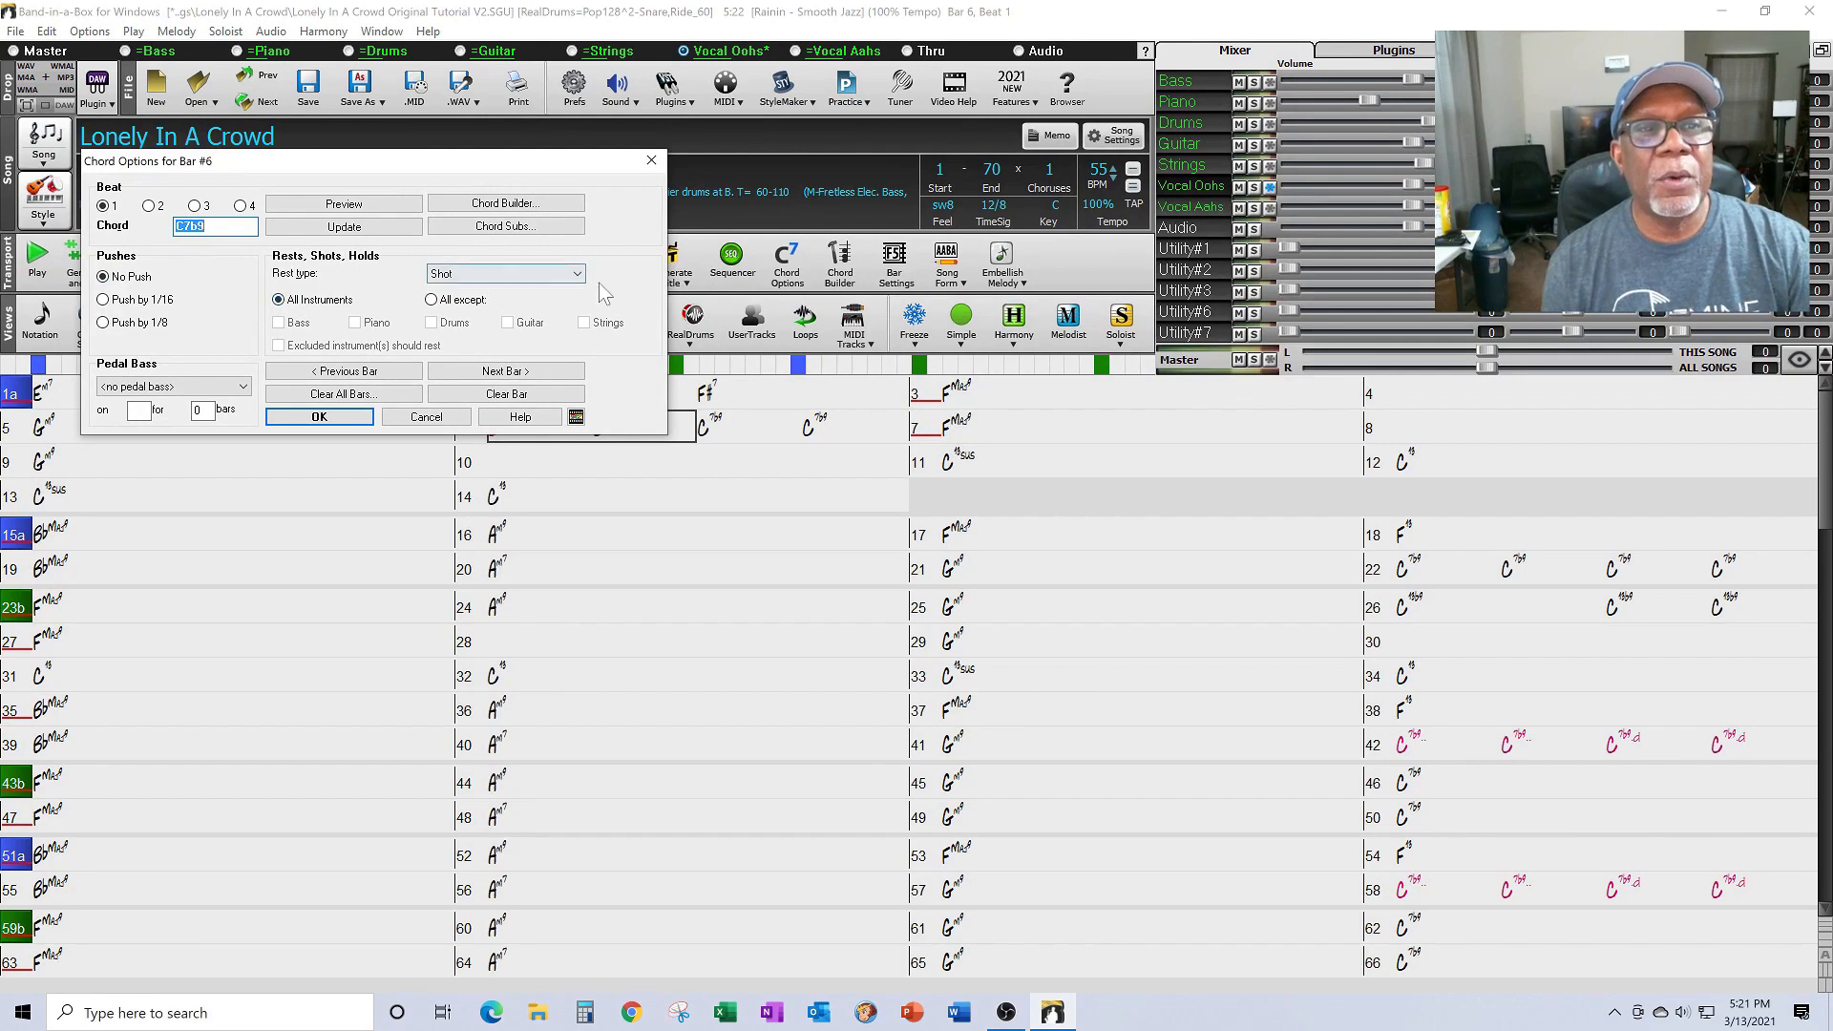
pyautogui.moveTo(592, 282)
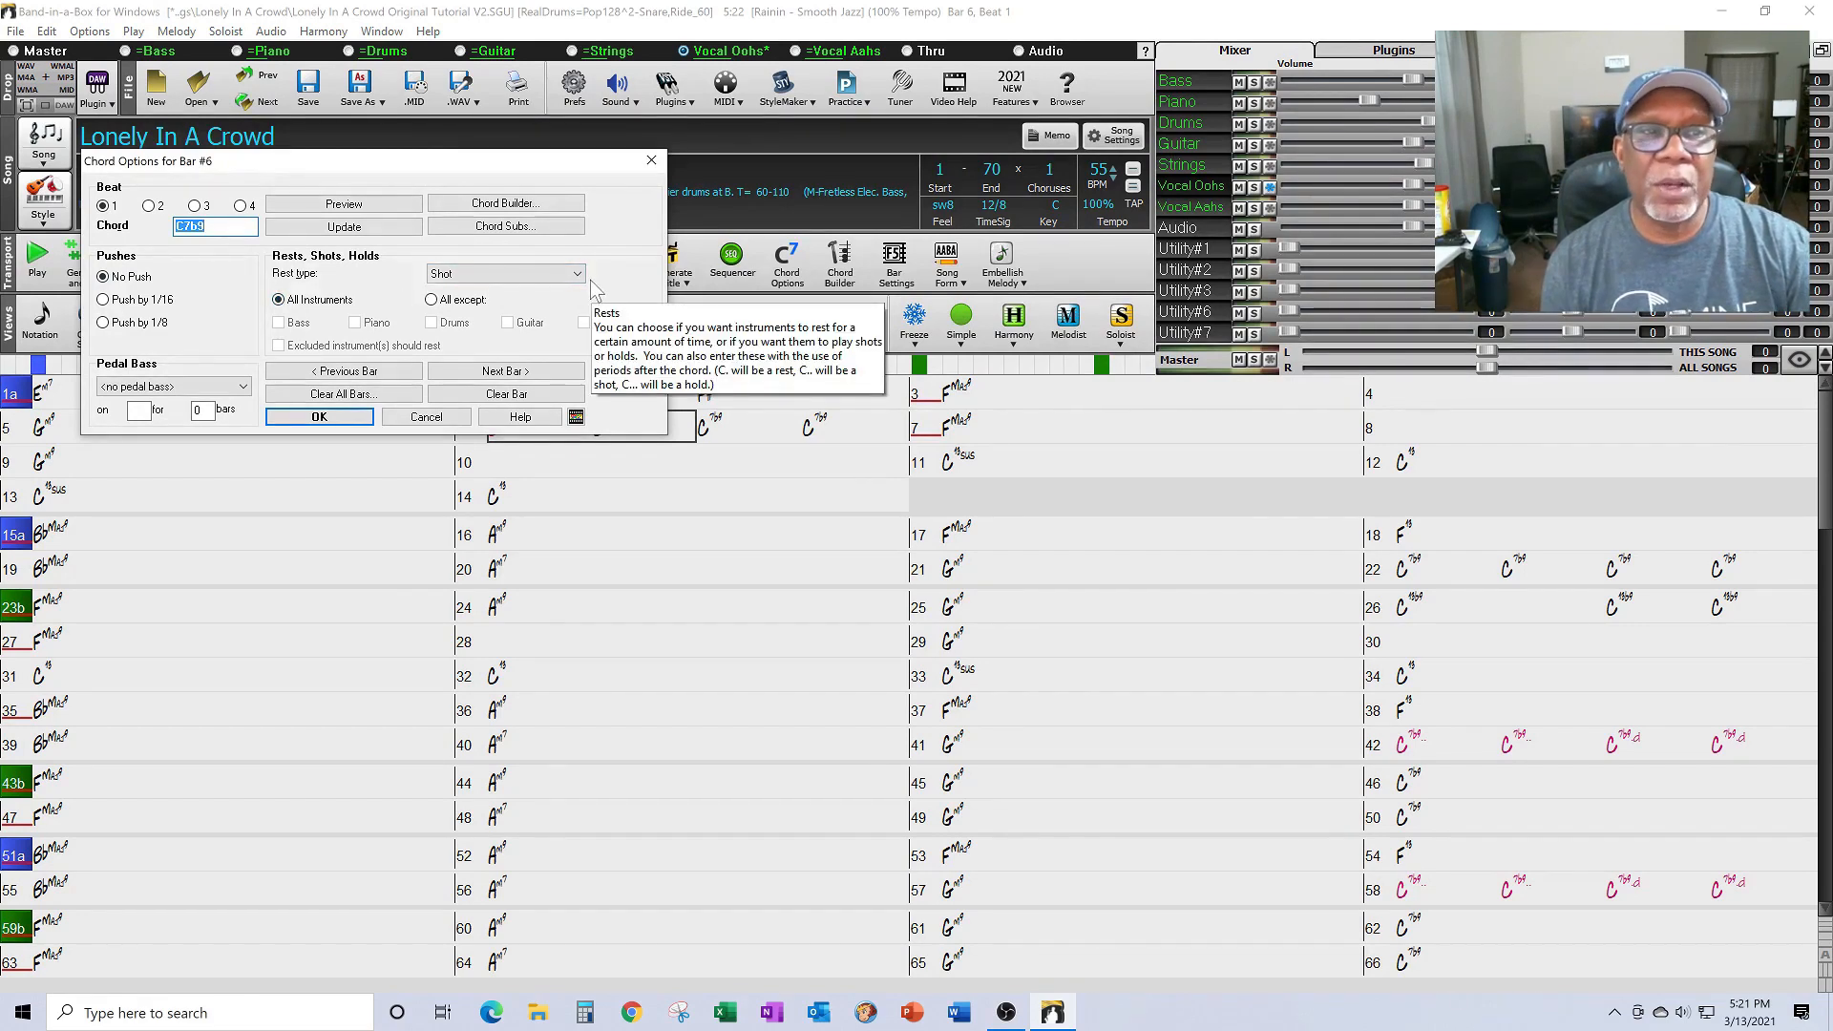
# - Set the C7b9 chords on beats 2 and 3 of bar 6 to Shot
pyautogui.click(148, 206)
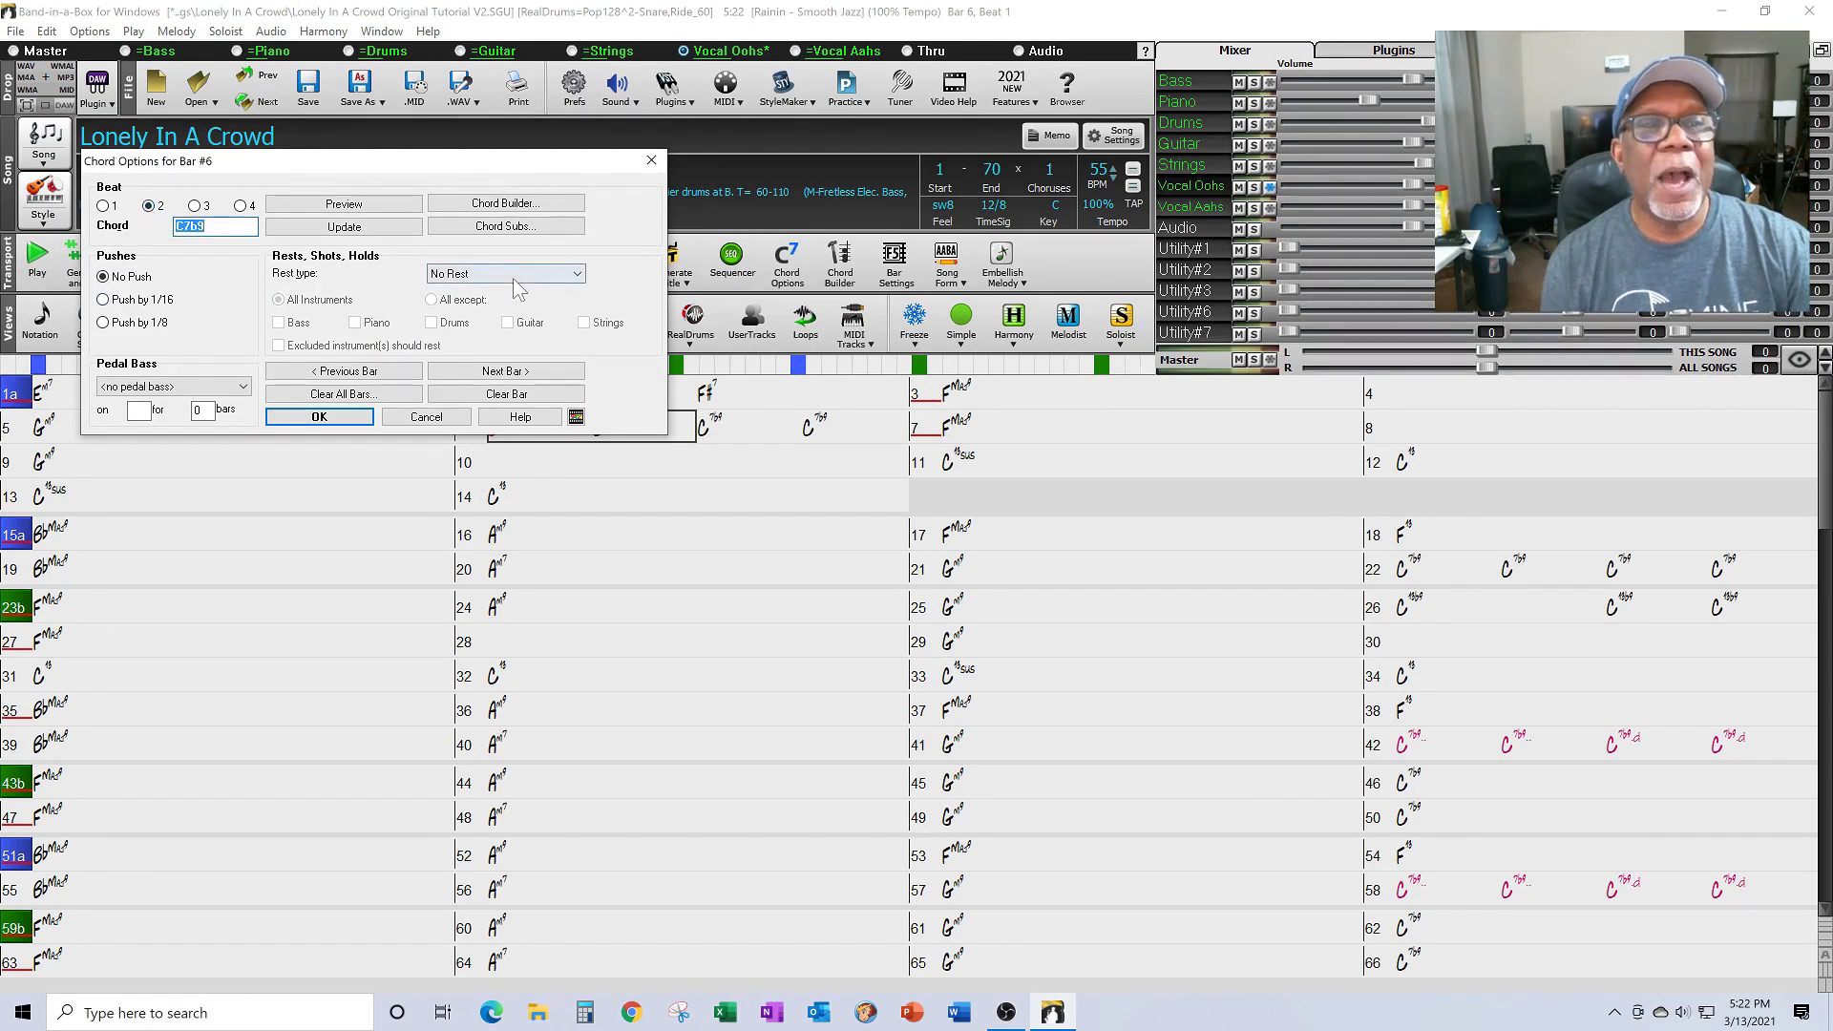
pyautogui.click(578, 275)
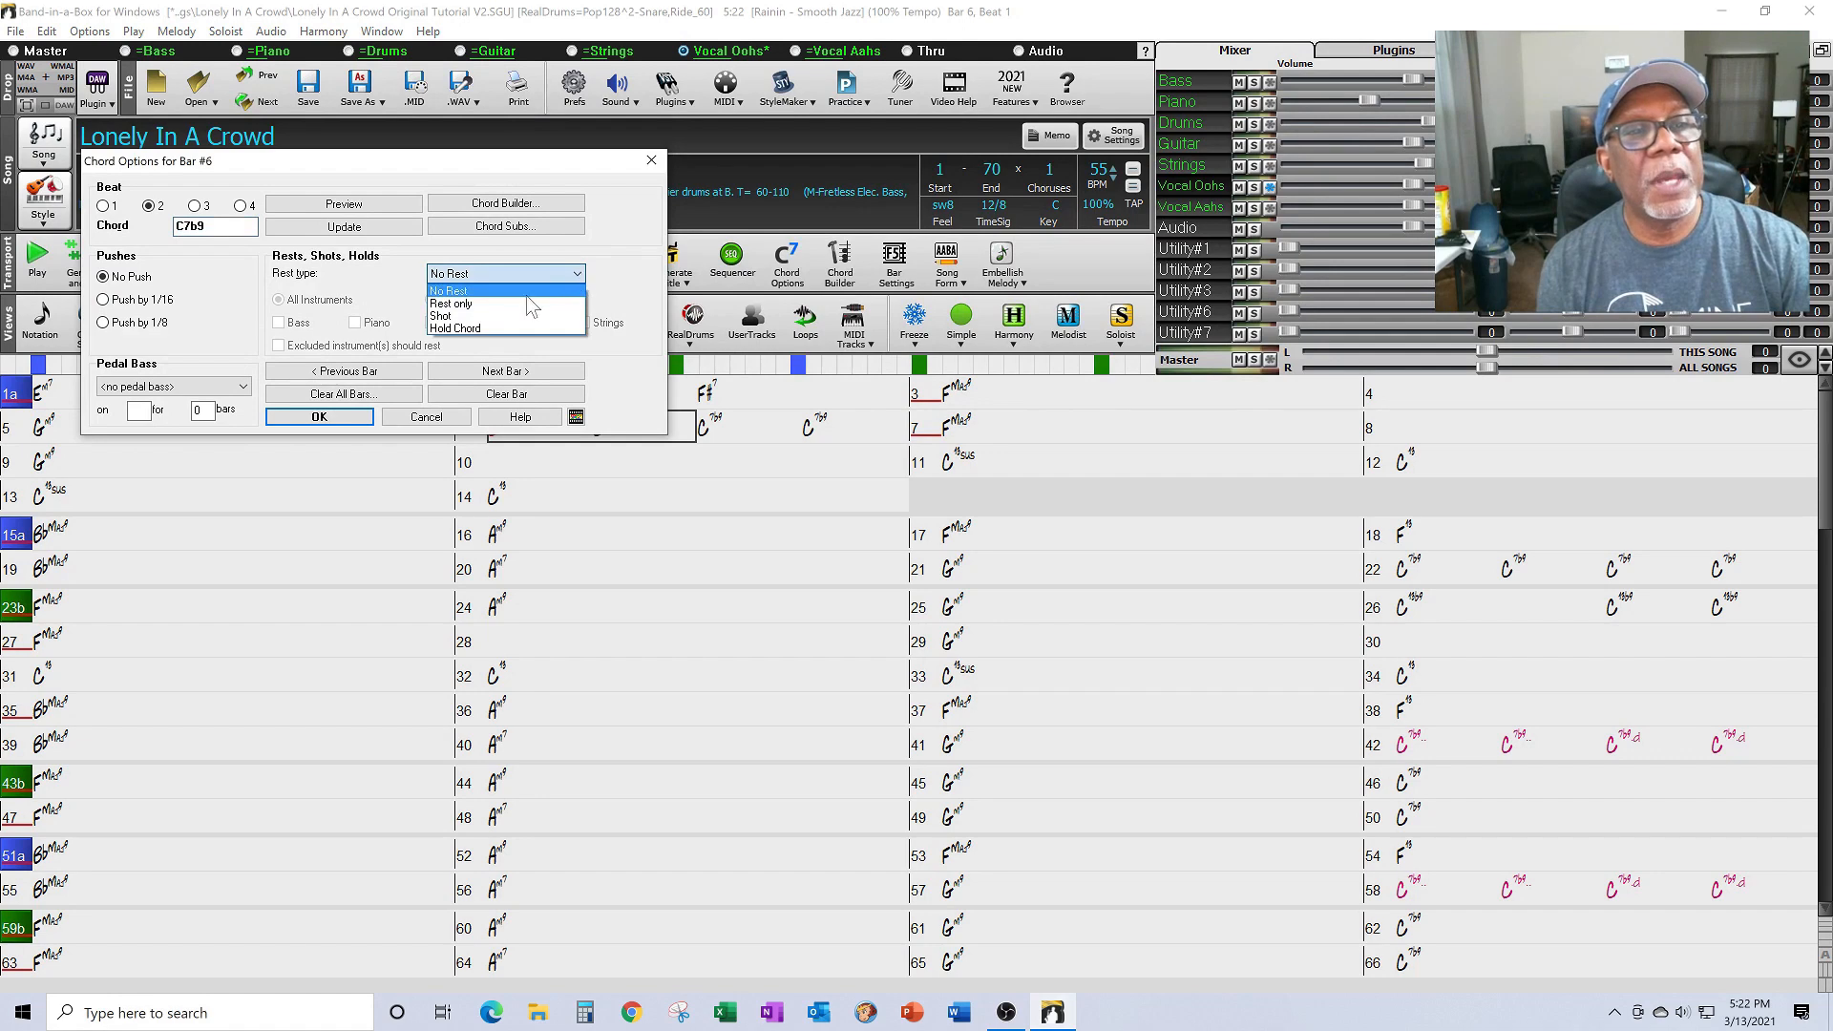
pyautogui.click(482, 316)
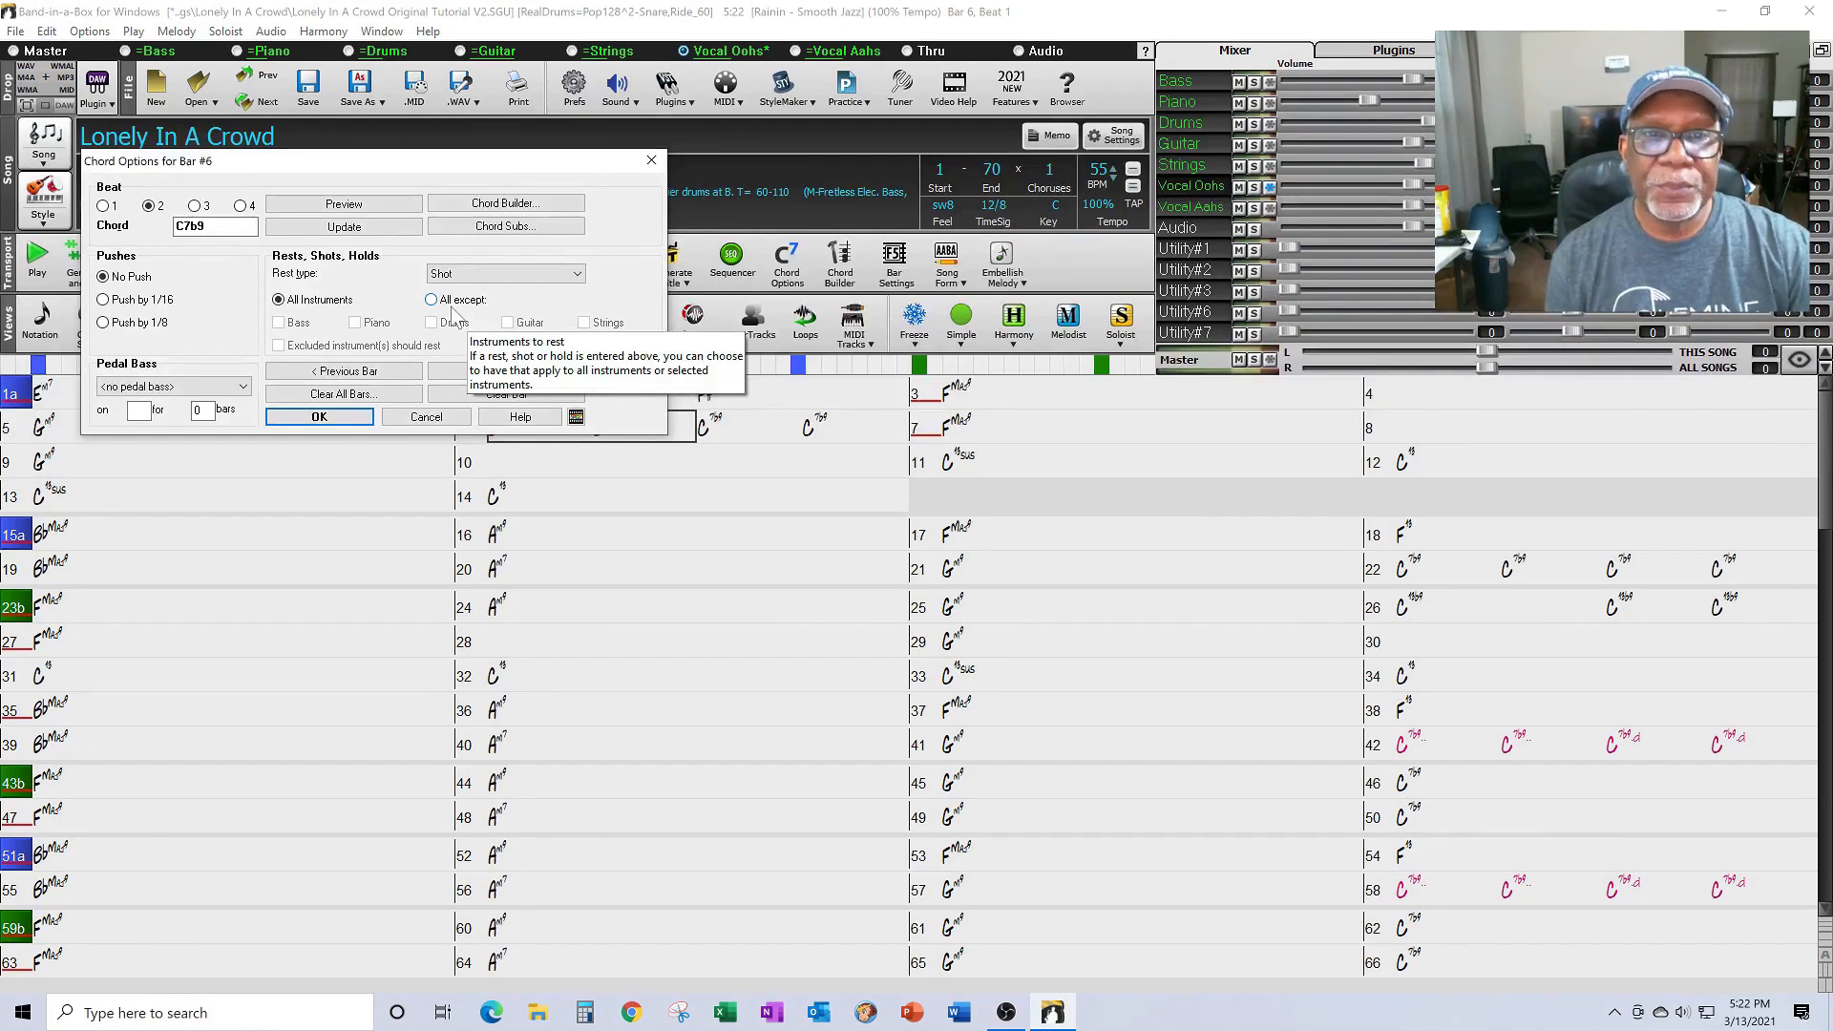
pyautogui.click(195, 207)
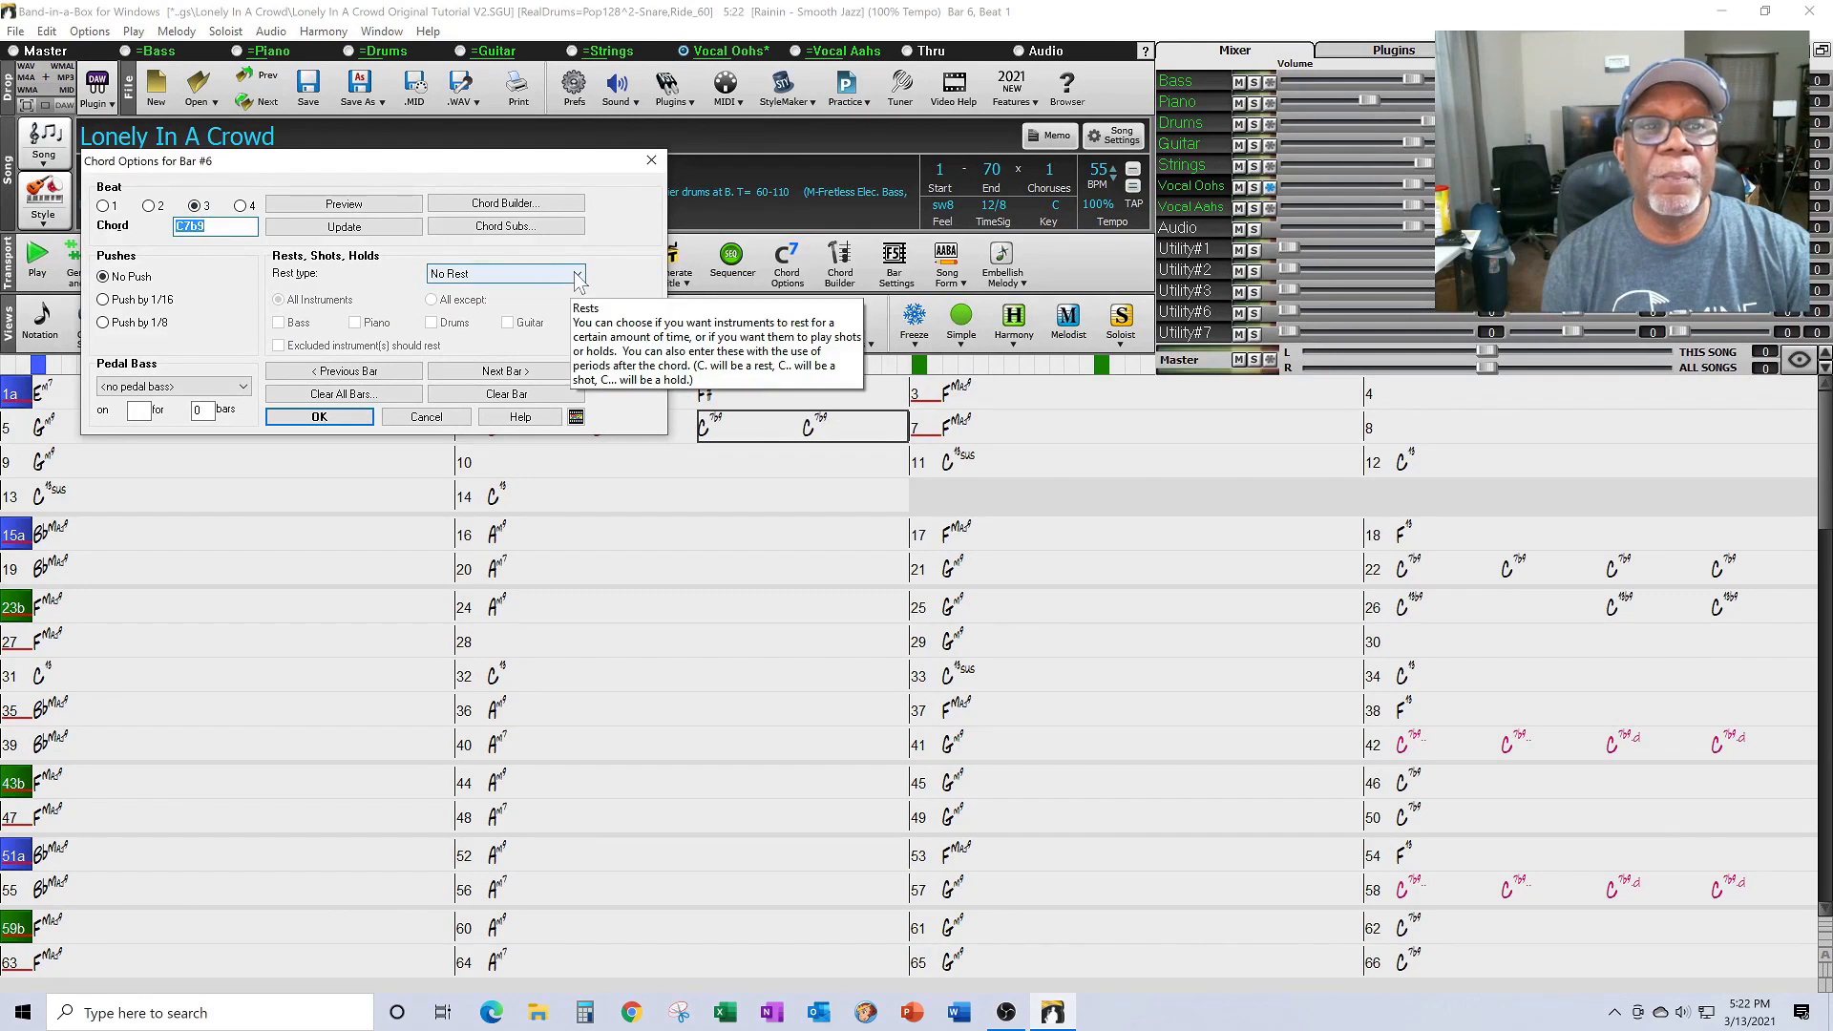
pyautogui.click(578, 275)
pyautogui.click(450, 316)
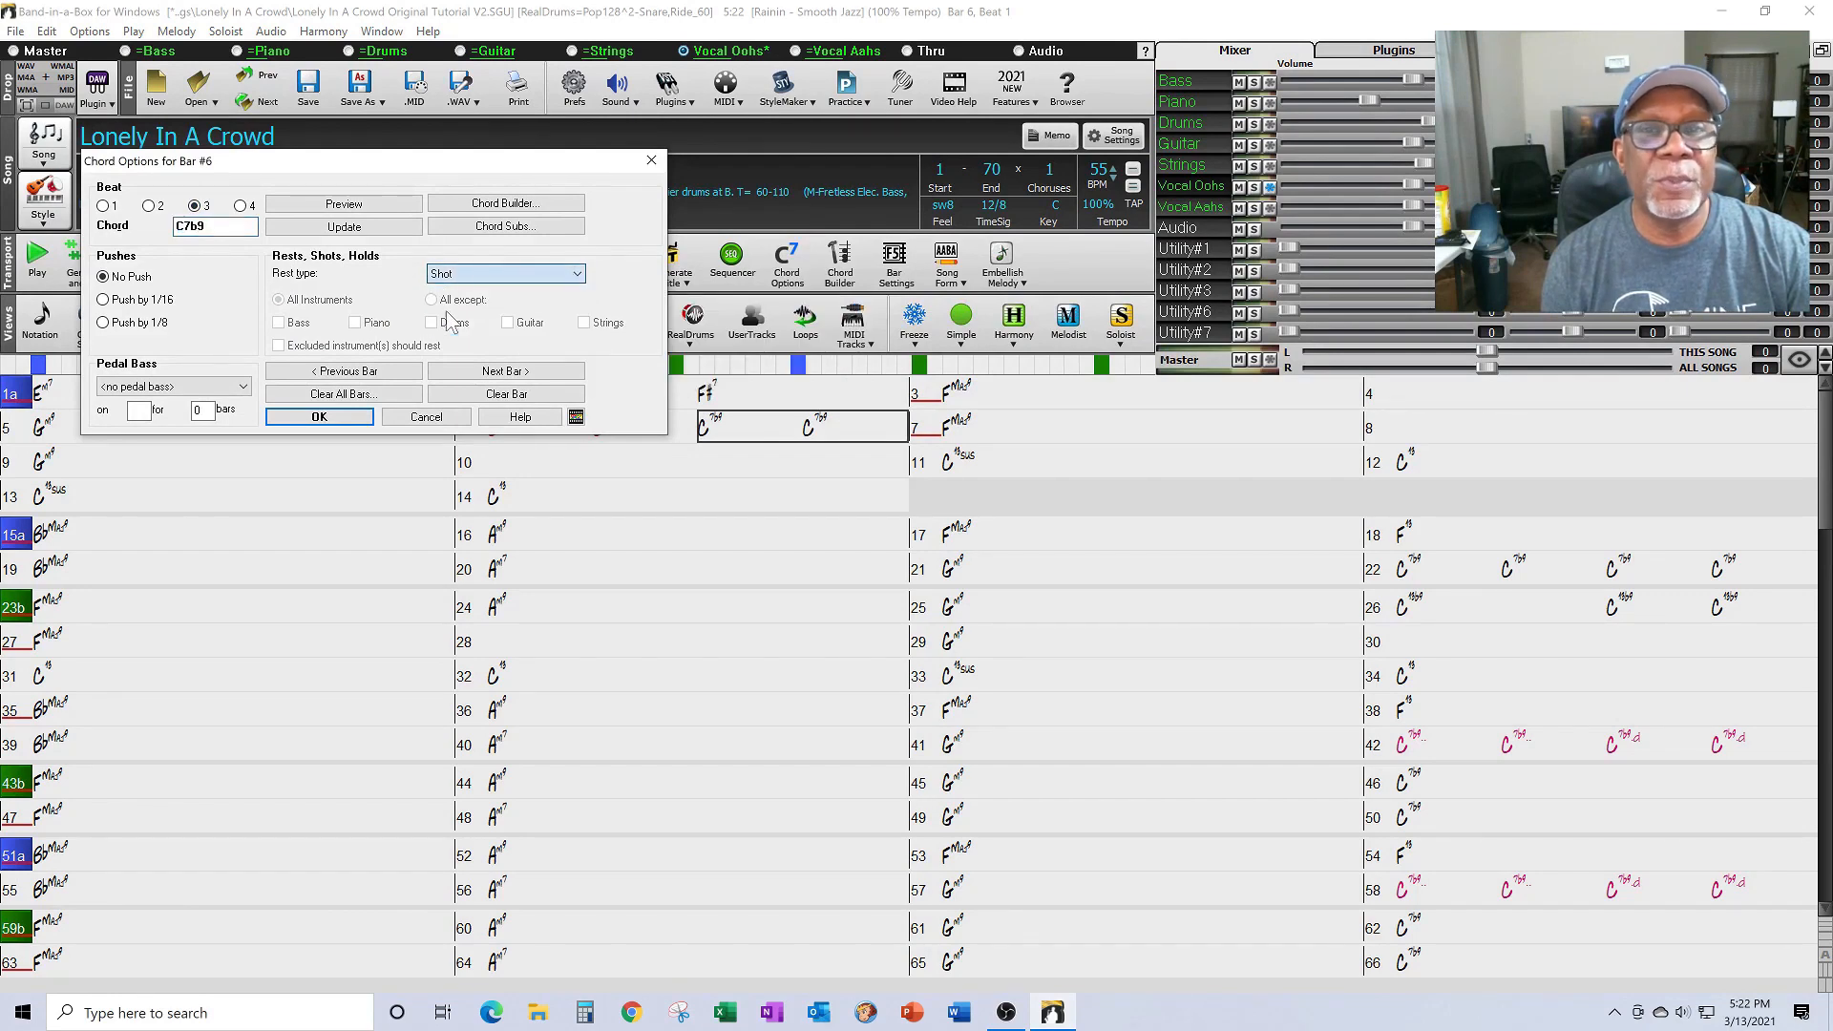
# - Set the beat 4 chord of bar 6 to a Shot for all instruments except Drums and accept the chord options
pyautogui.click(241, 207)
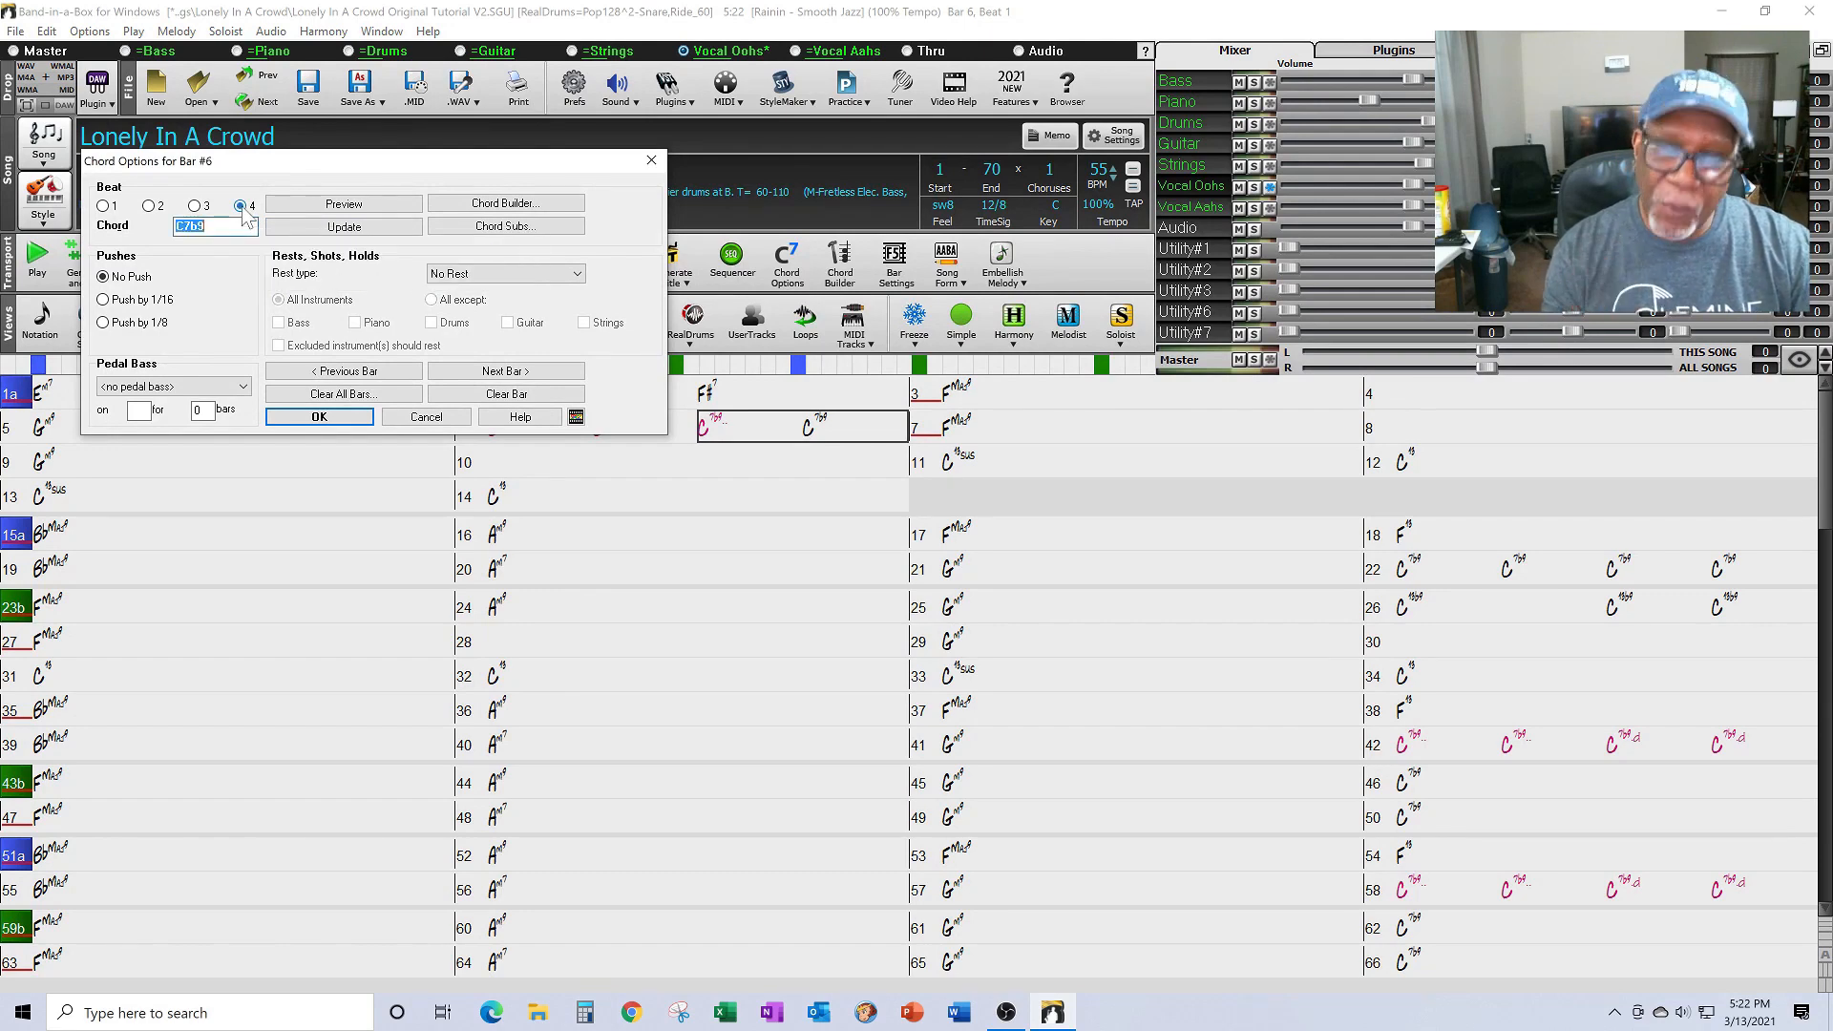
pyautogui.click(579, 275)
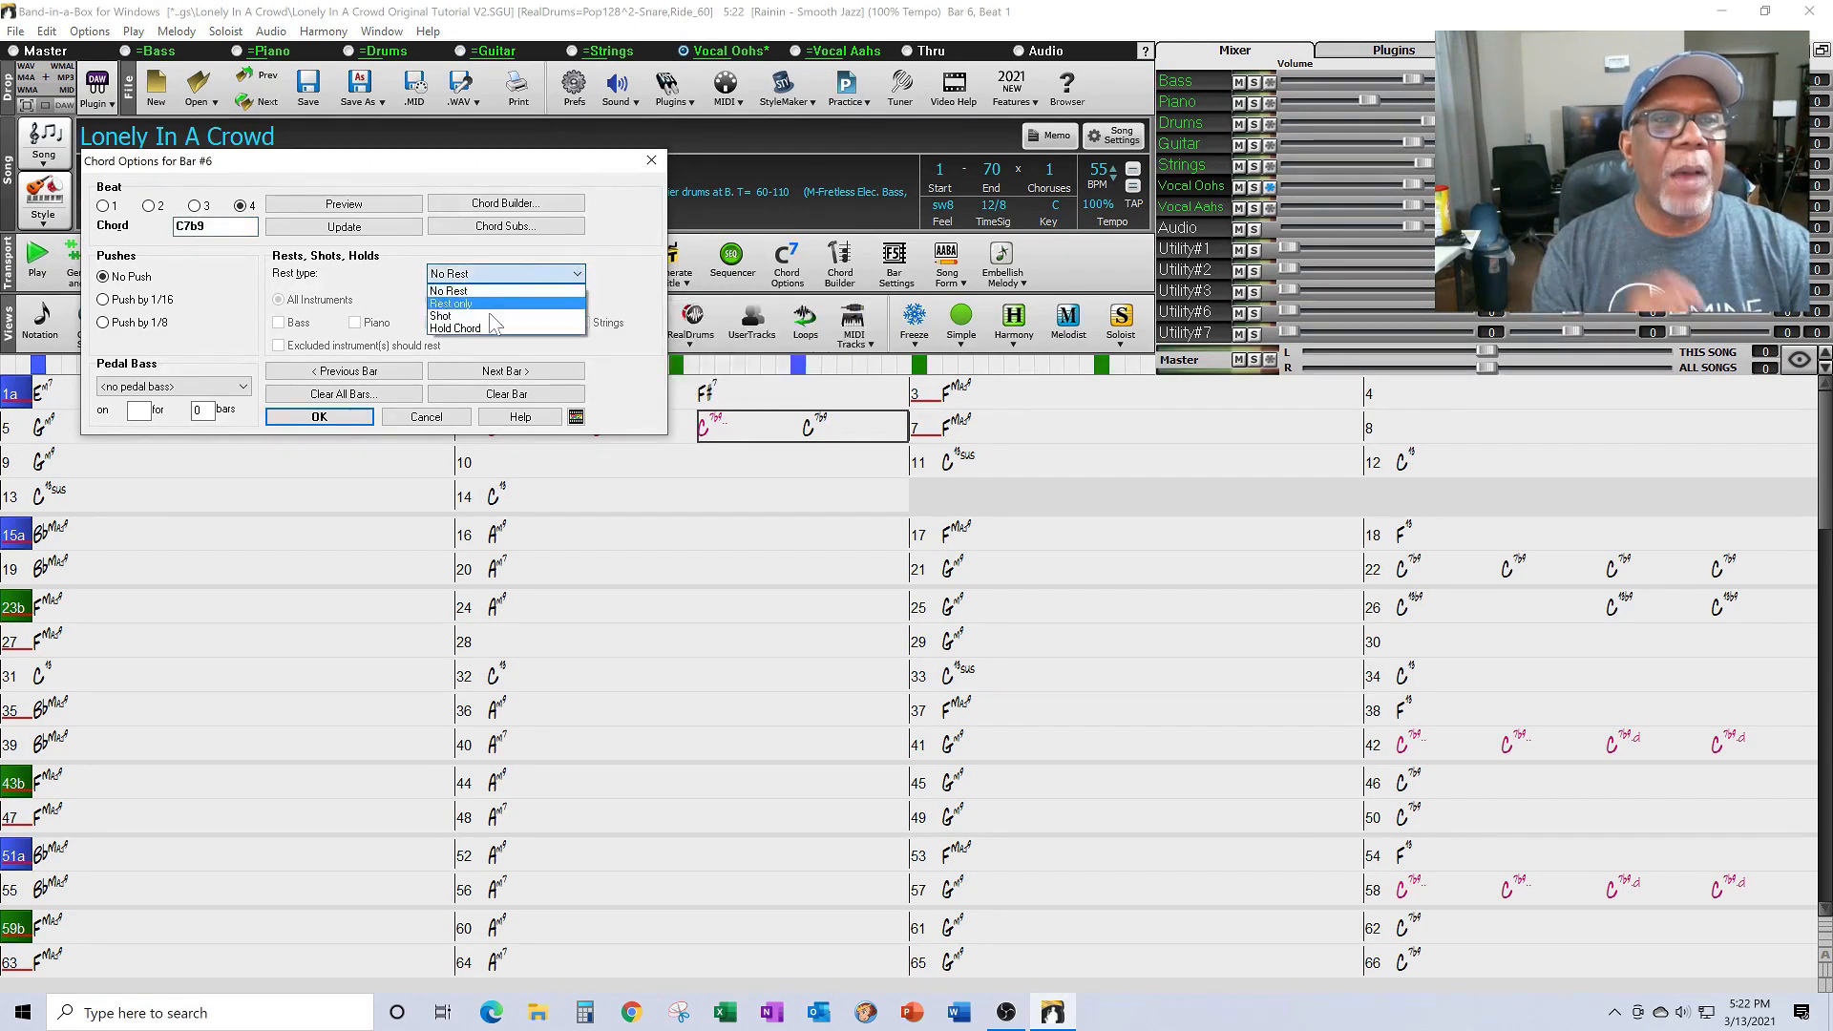
pyautogui.click(447, 315)
pyautogui.click(432, 300)
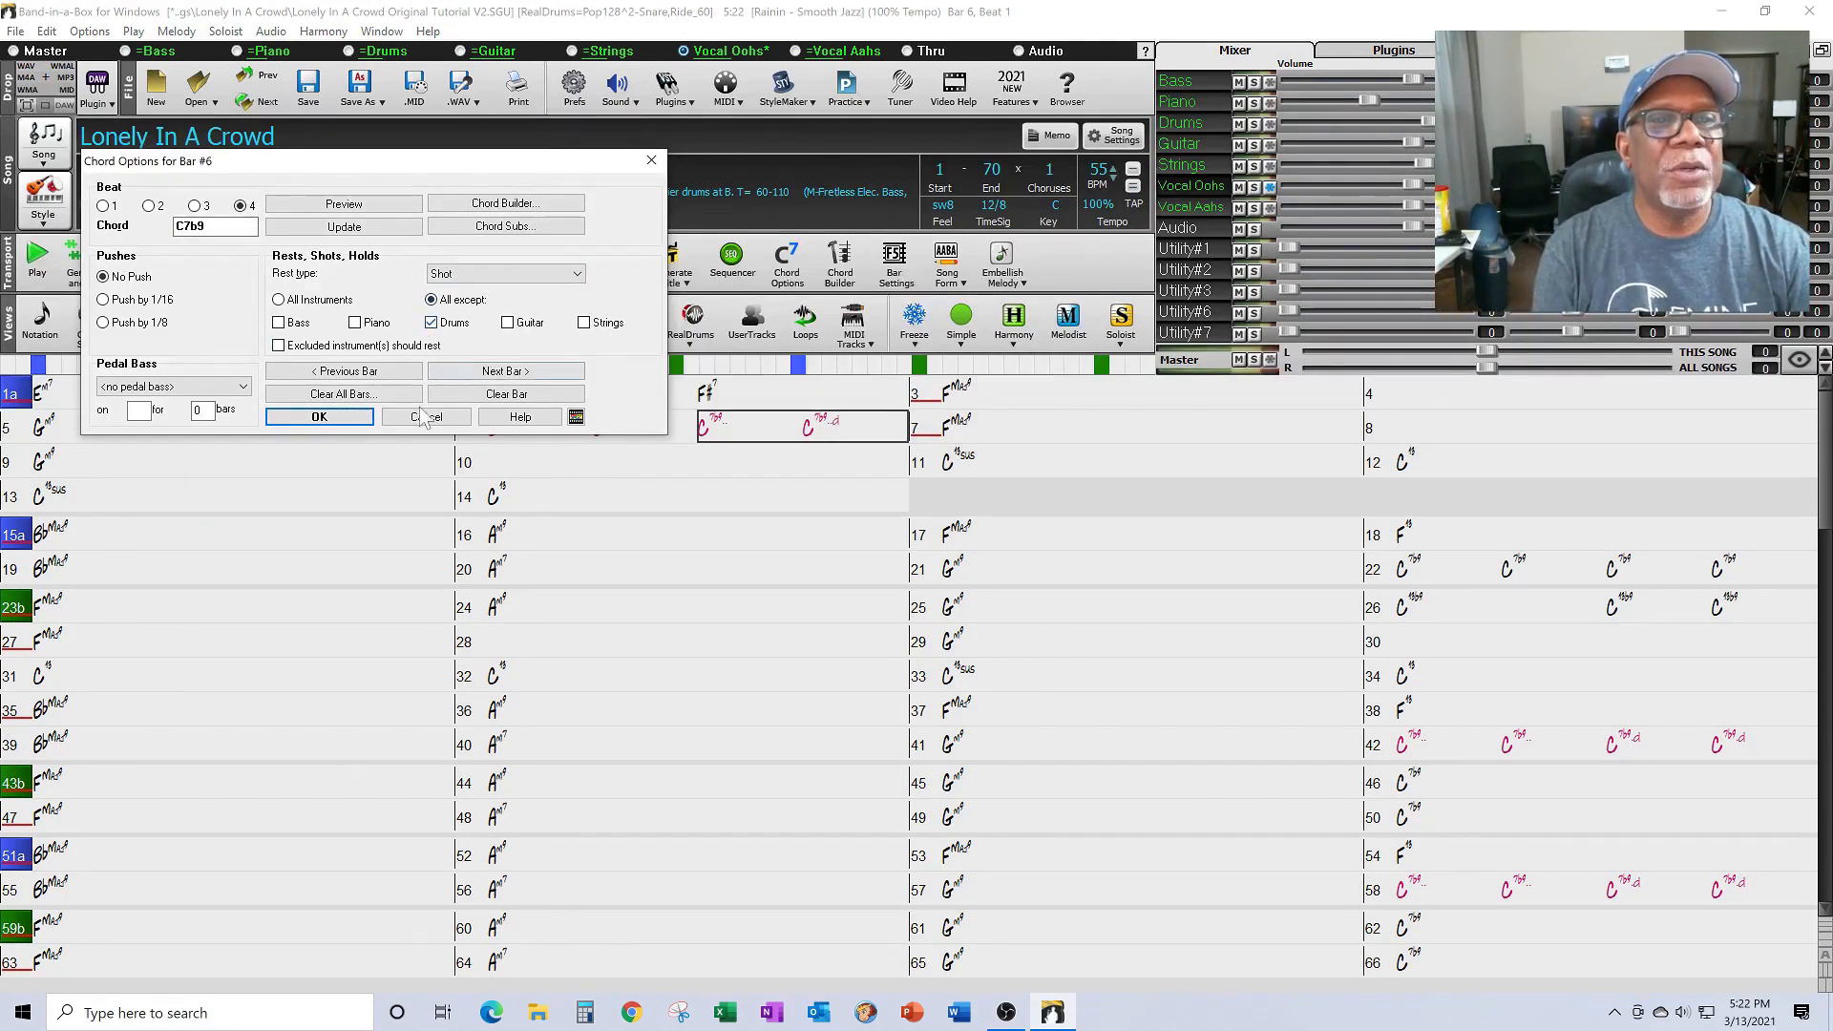
pyautogui.click(345, 417)
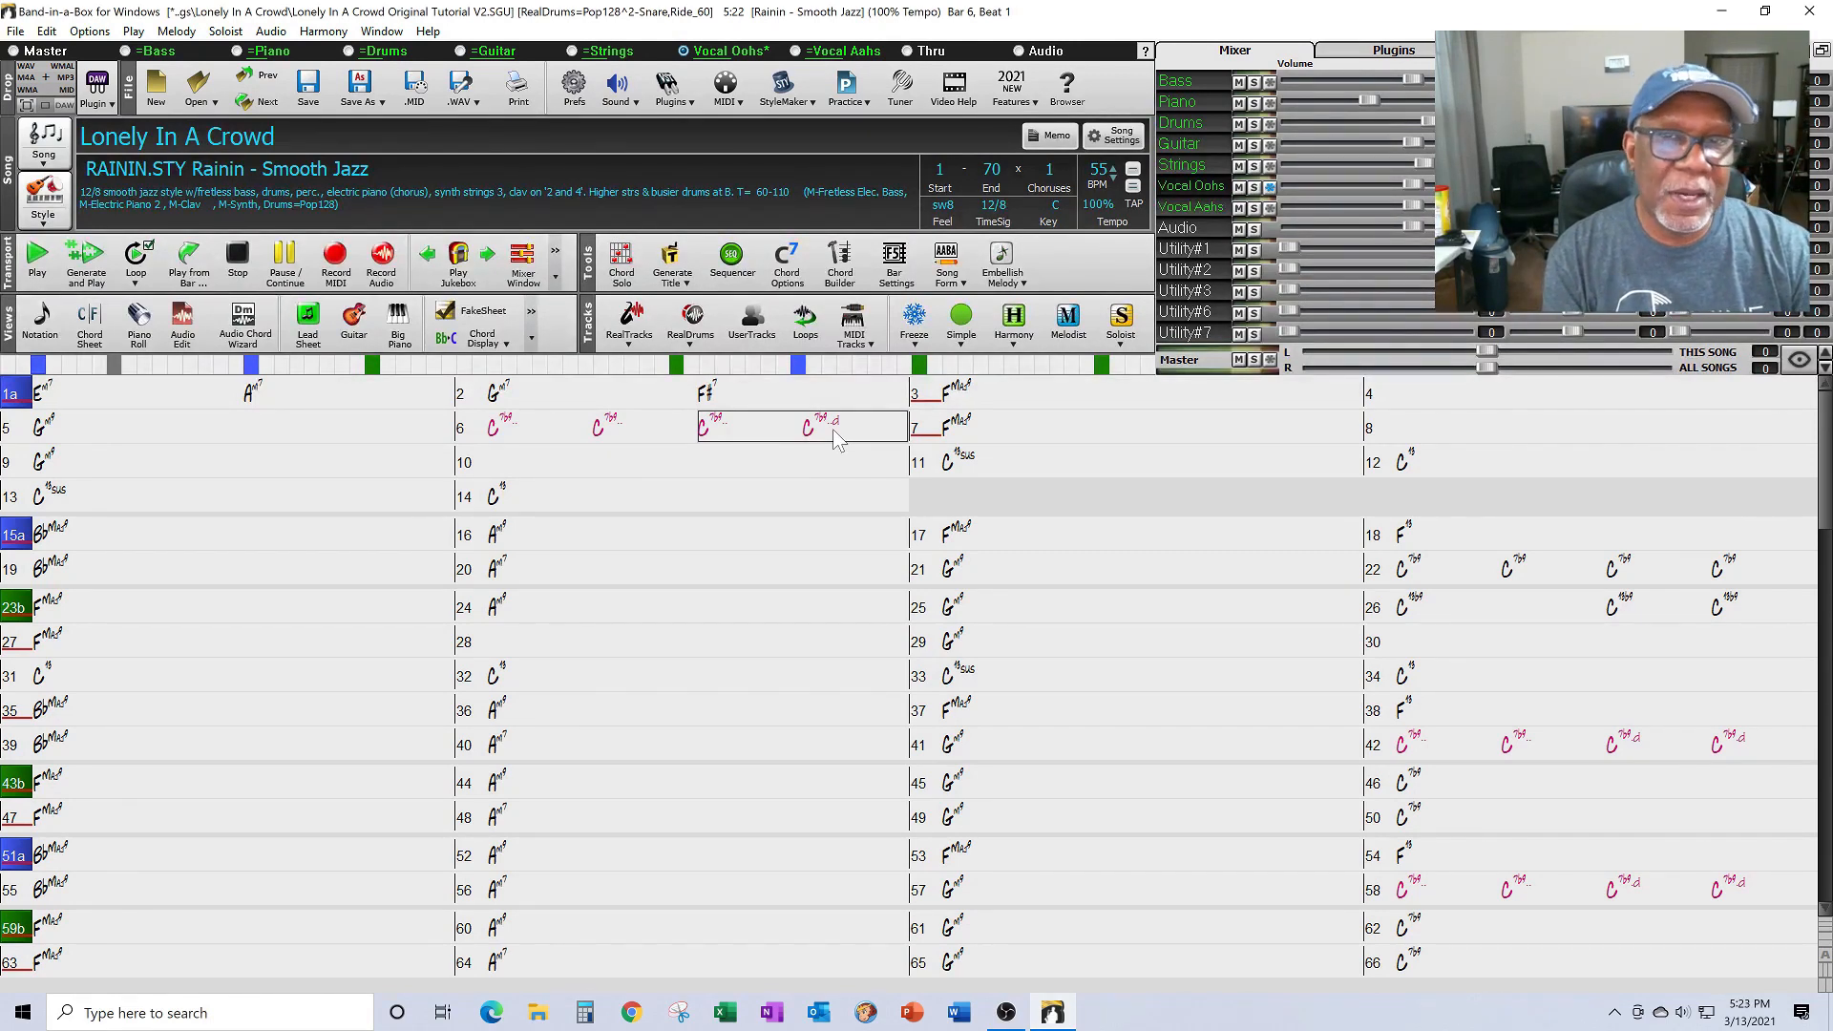
# - Regenerate the song and play it through the bar 6 shots, pausing at bar 7
pyautogui.click(86, 252)
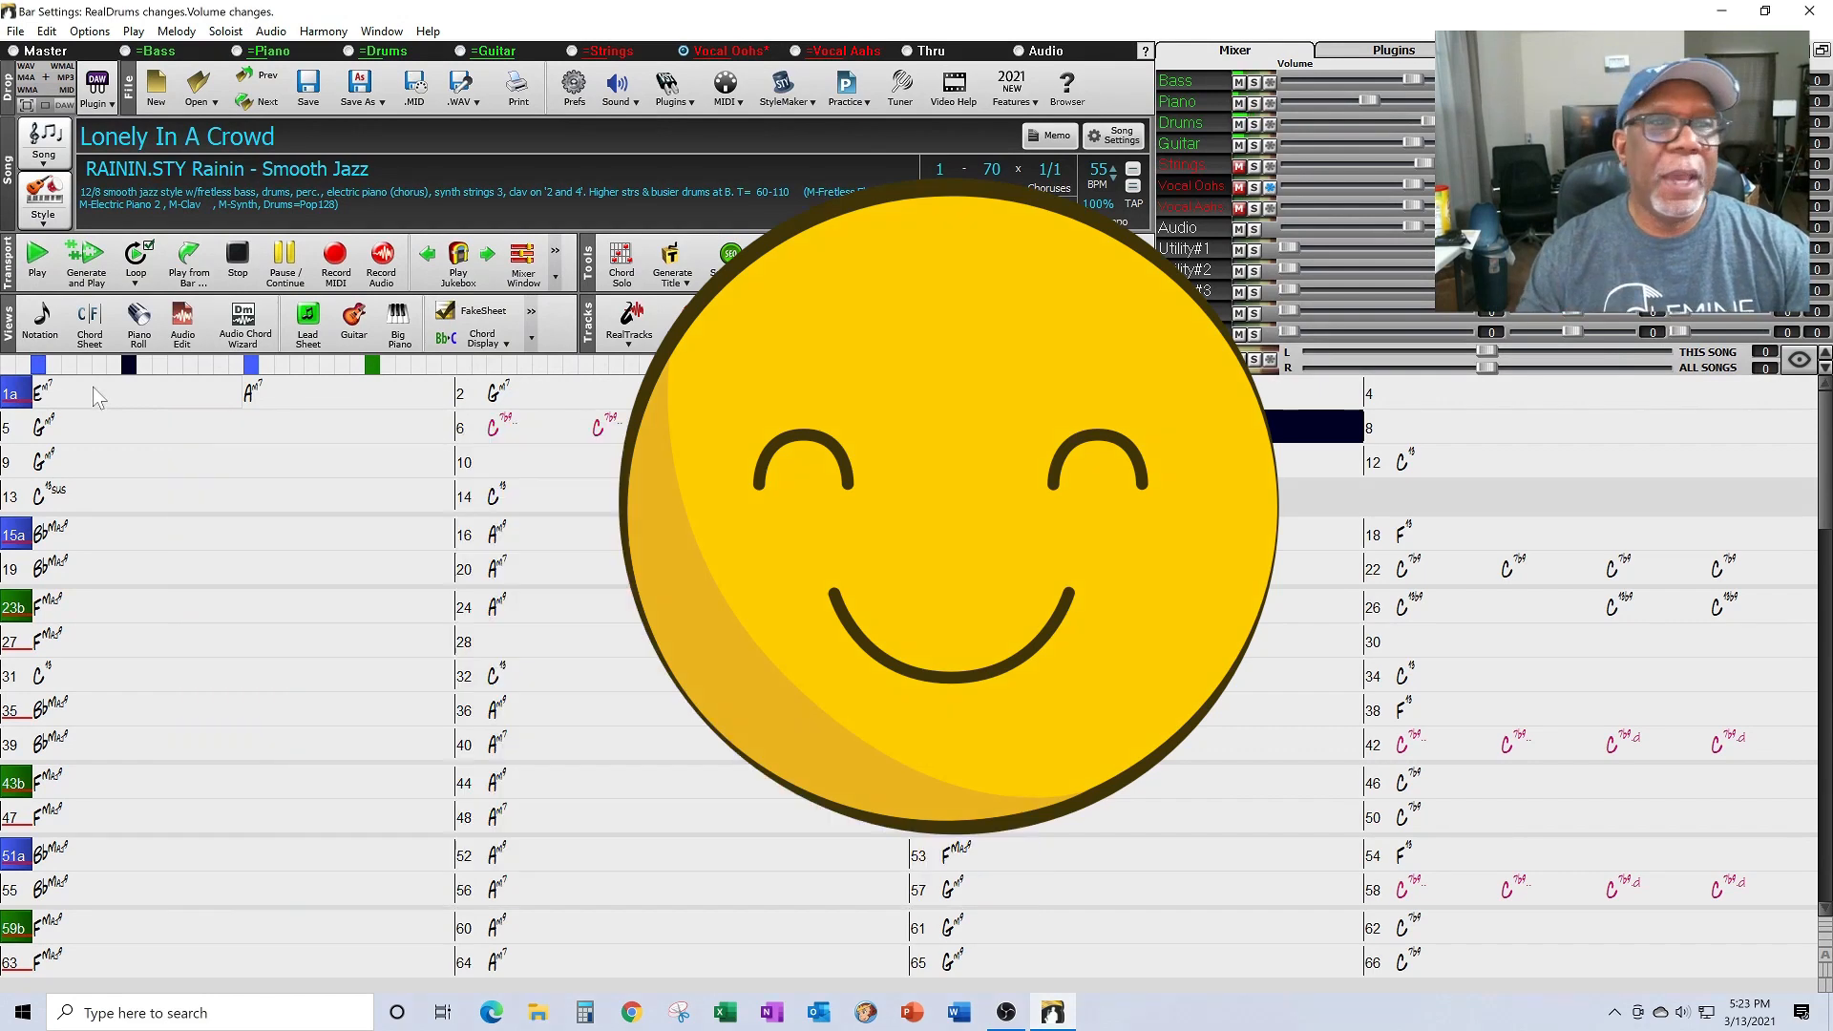
pyautogui.click(288, 269)
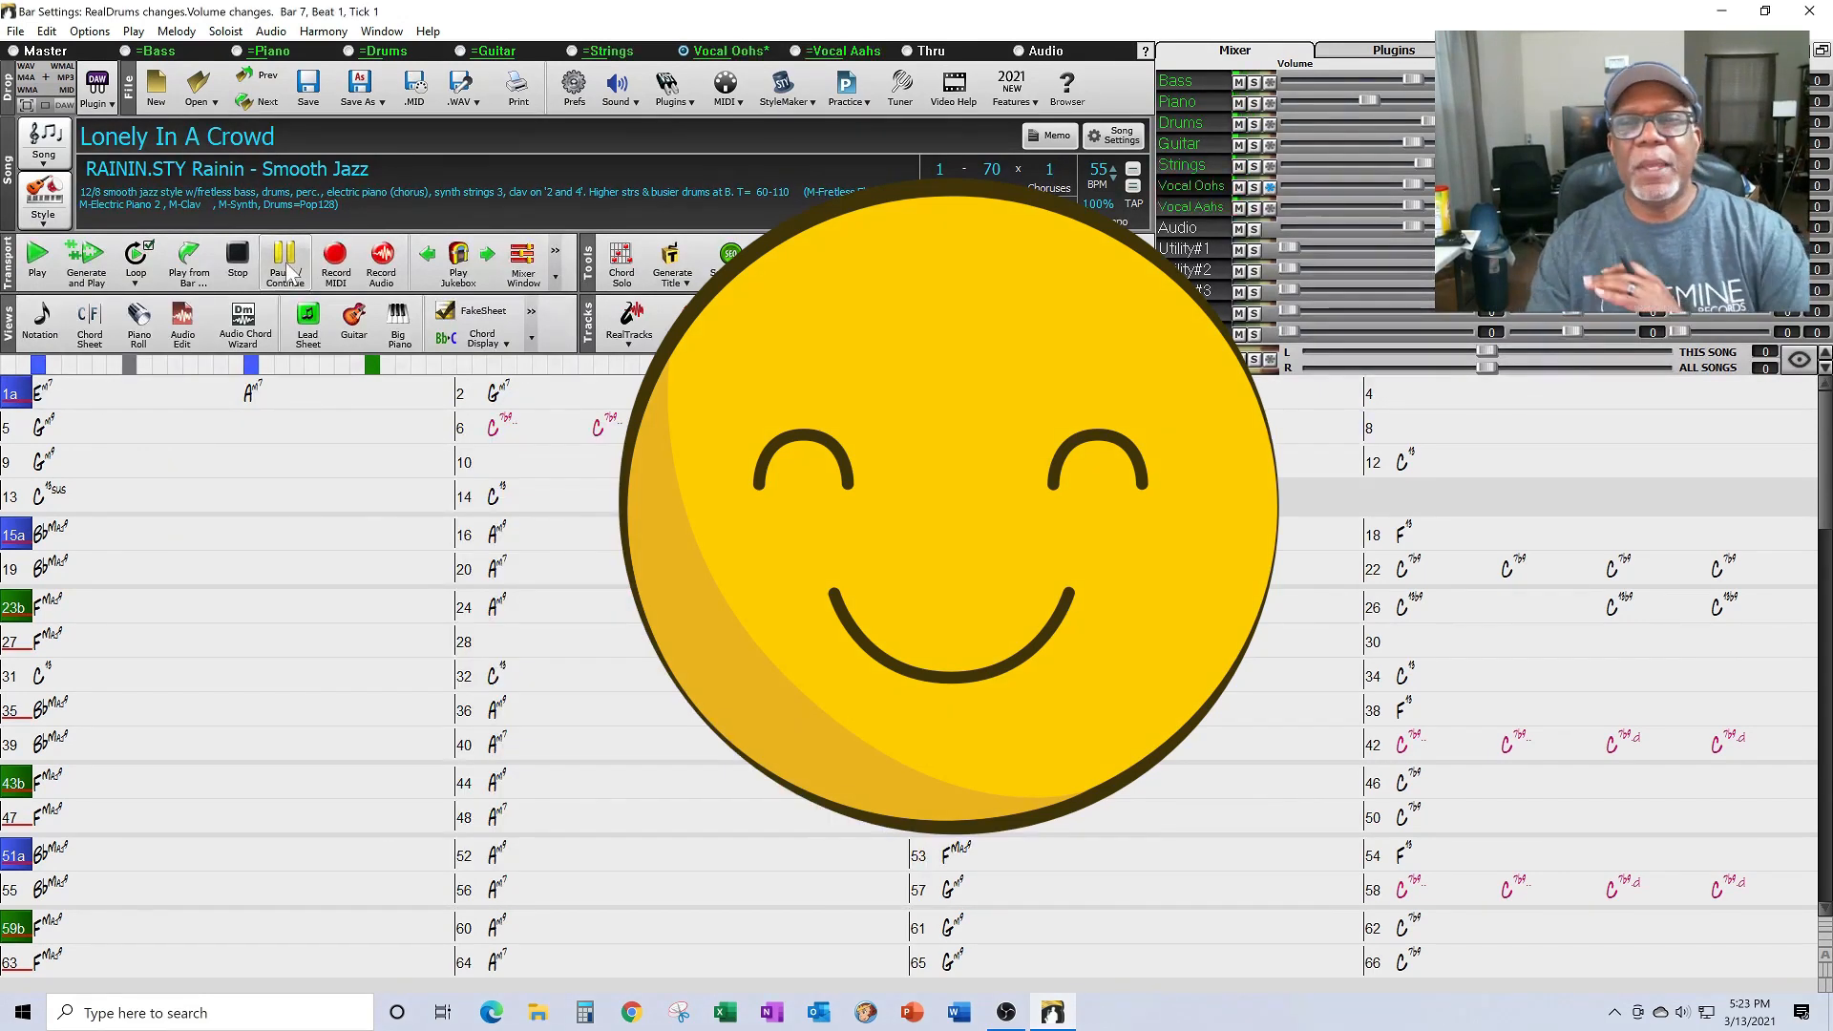